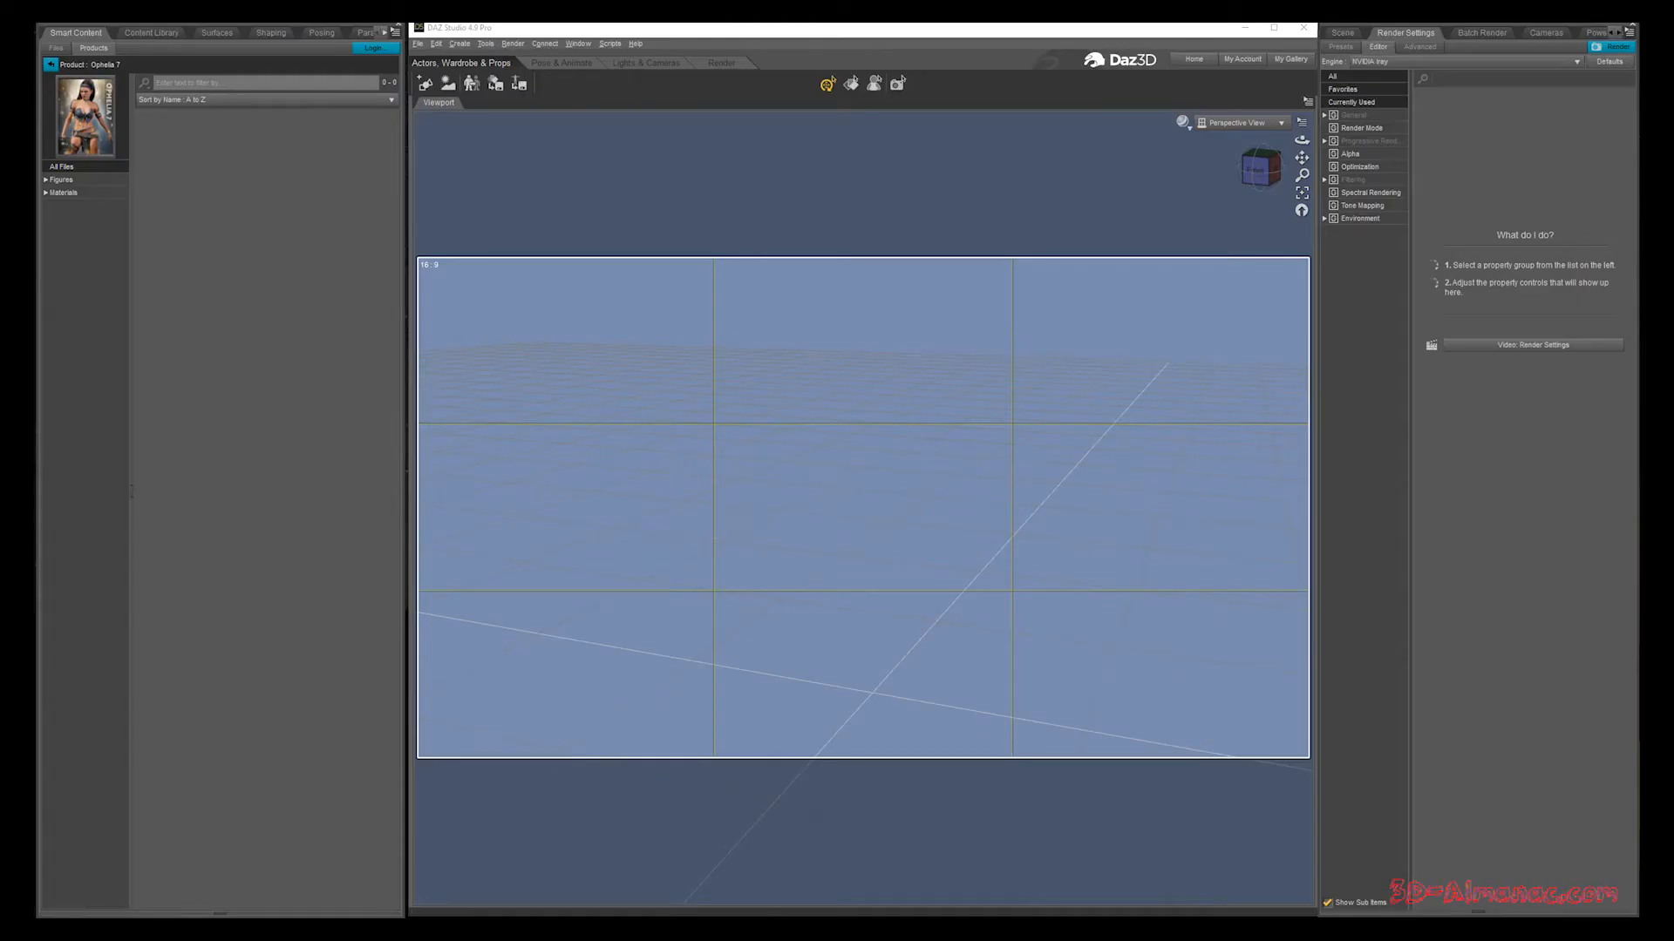
# Step: Examine the Ophelia 7 product's figure files and its Iray materials for eyes, genitalia, makeup, settings and skin
pyautogui.click(46, 180)
pyautogui.click(66, 192)
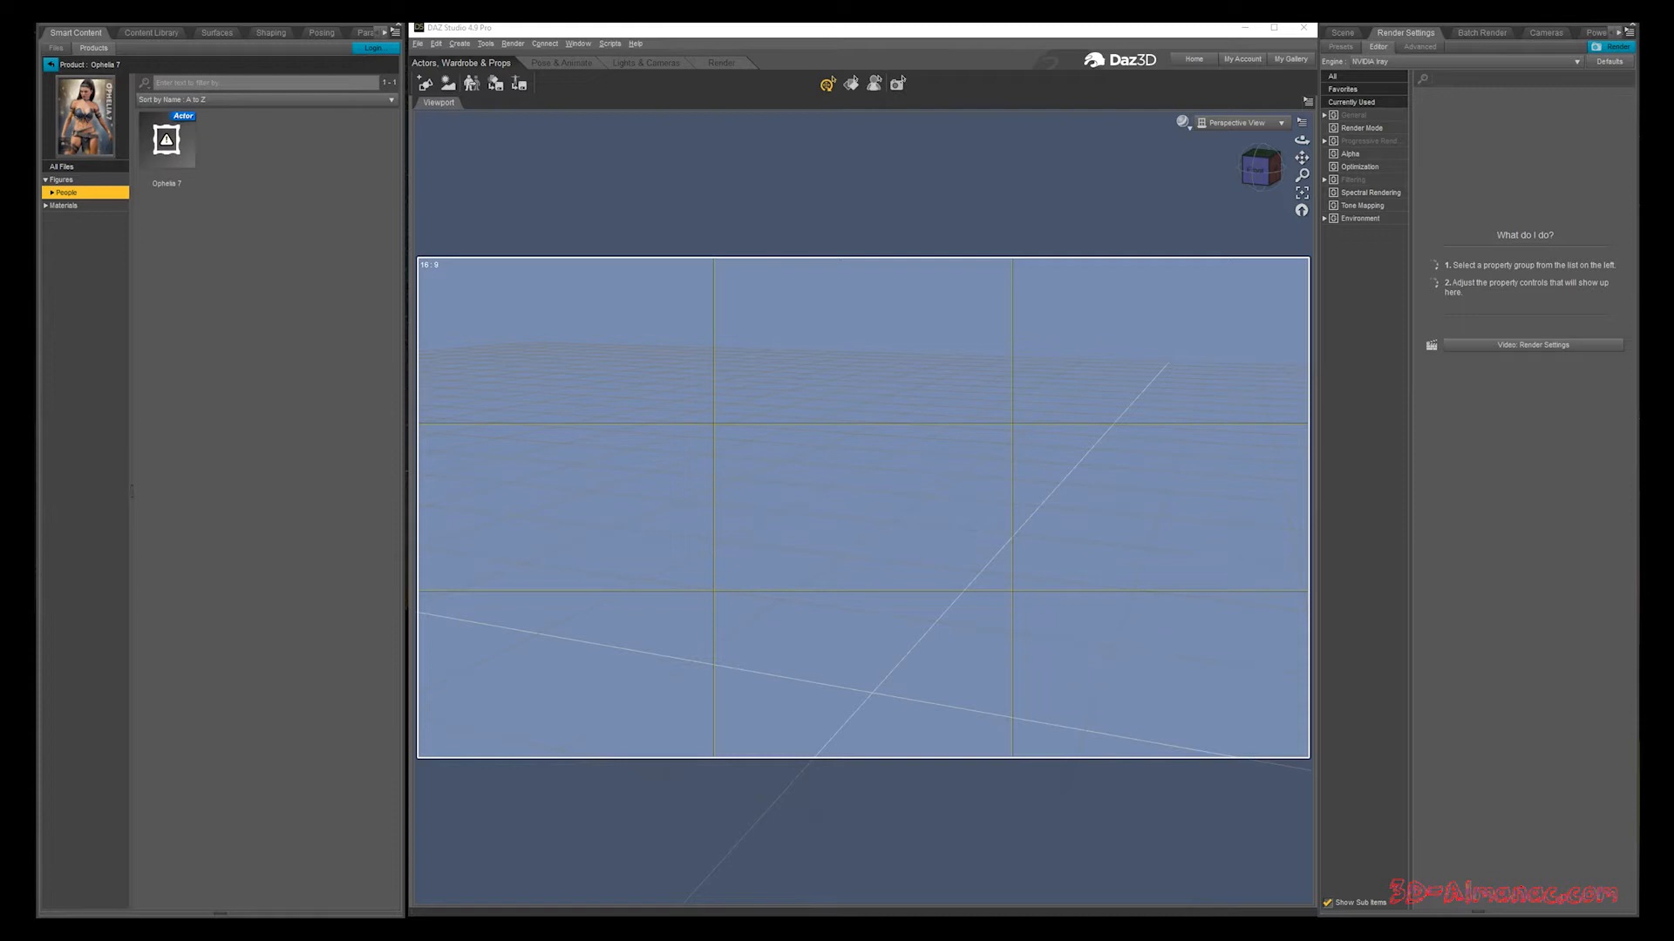
pyautogui.click(52, 192)
pyautogui.click(73, 206)
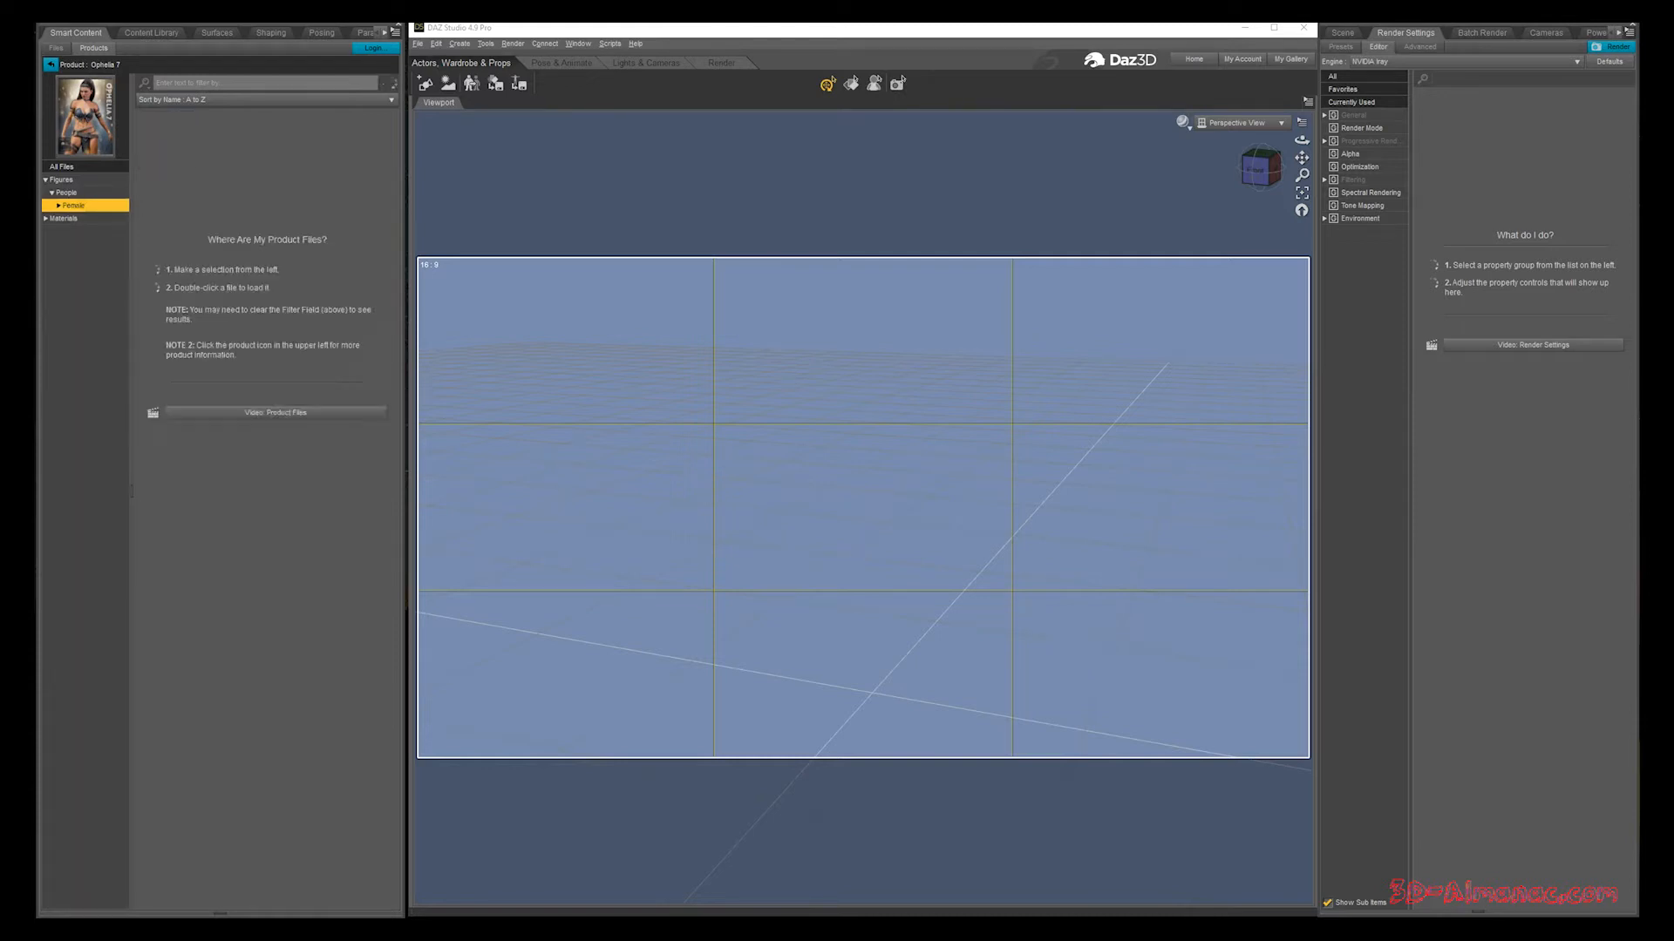
pyautogui.click(46, 219)
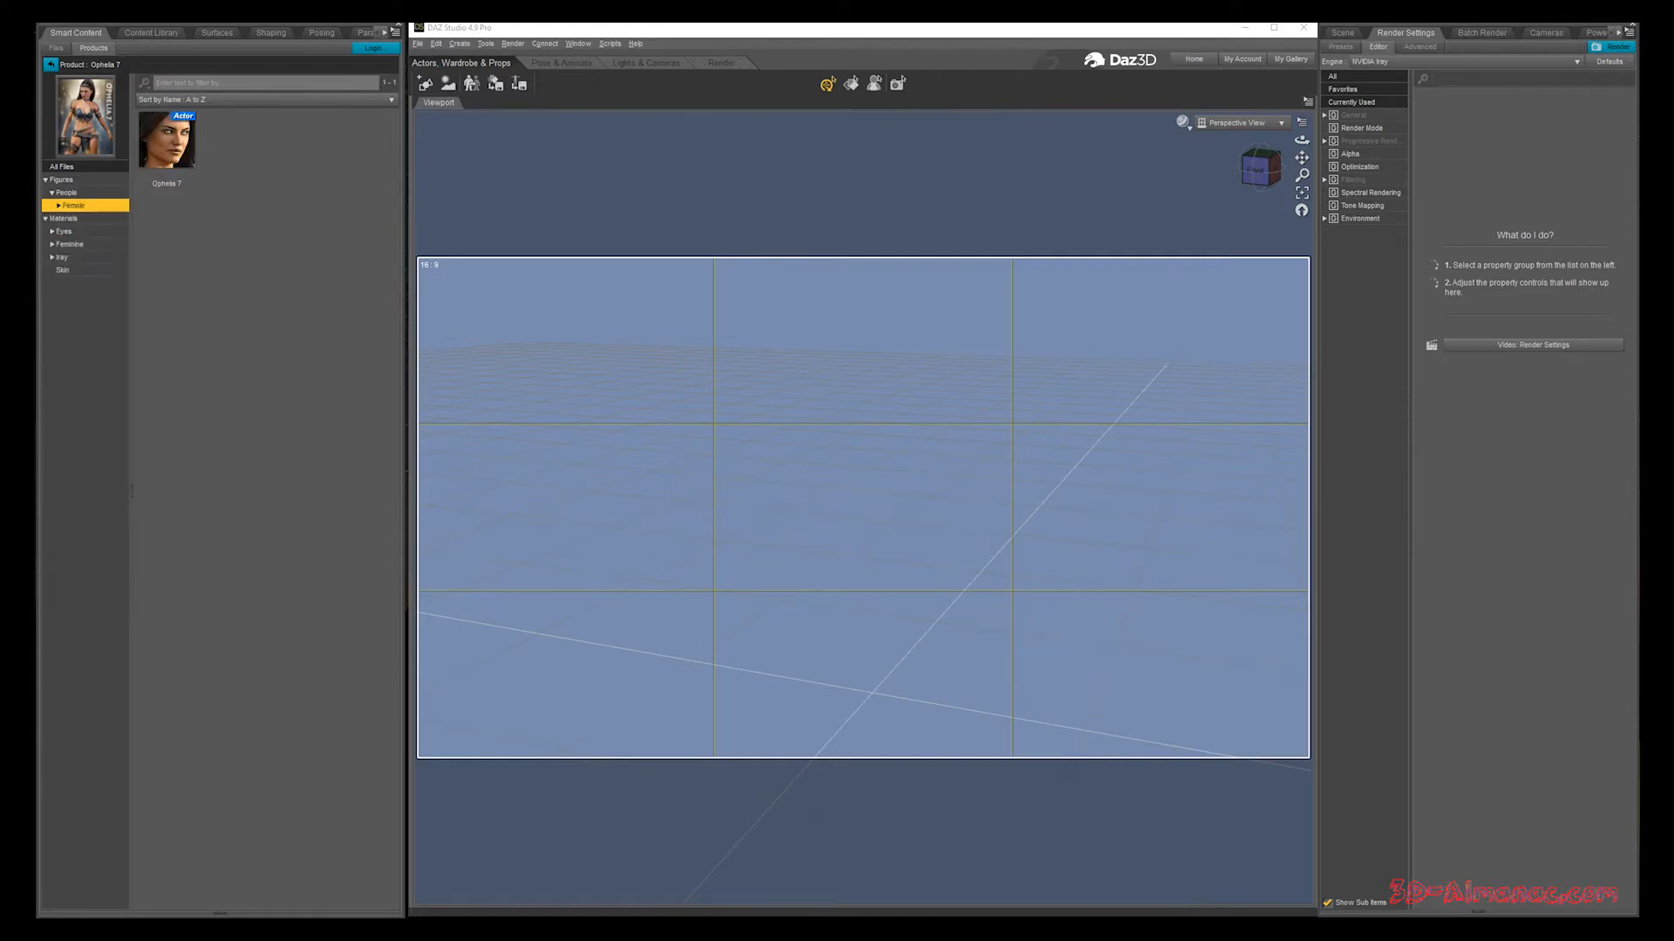
pyautogui.click(52, 257)
pyautogui.click(82, 322)
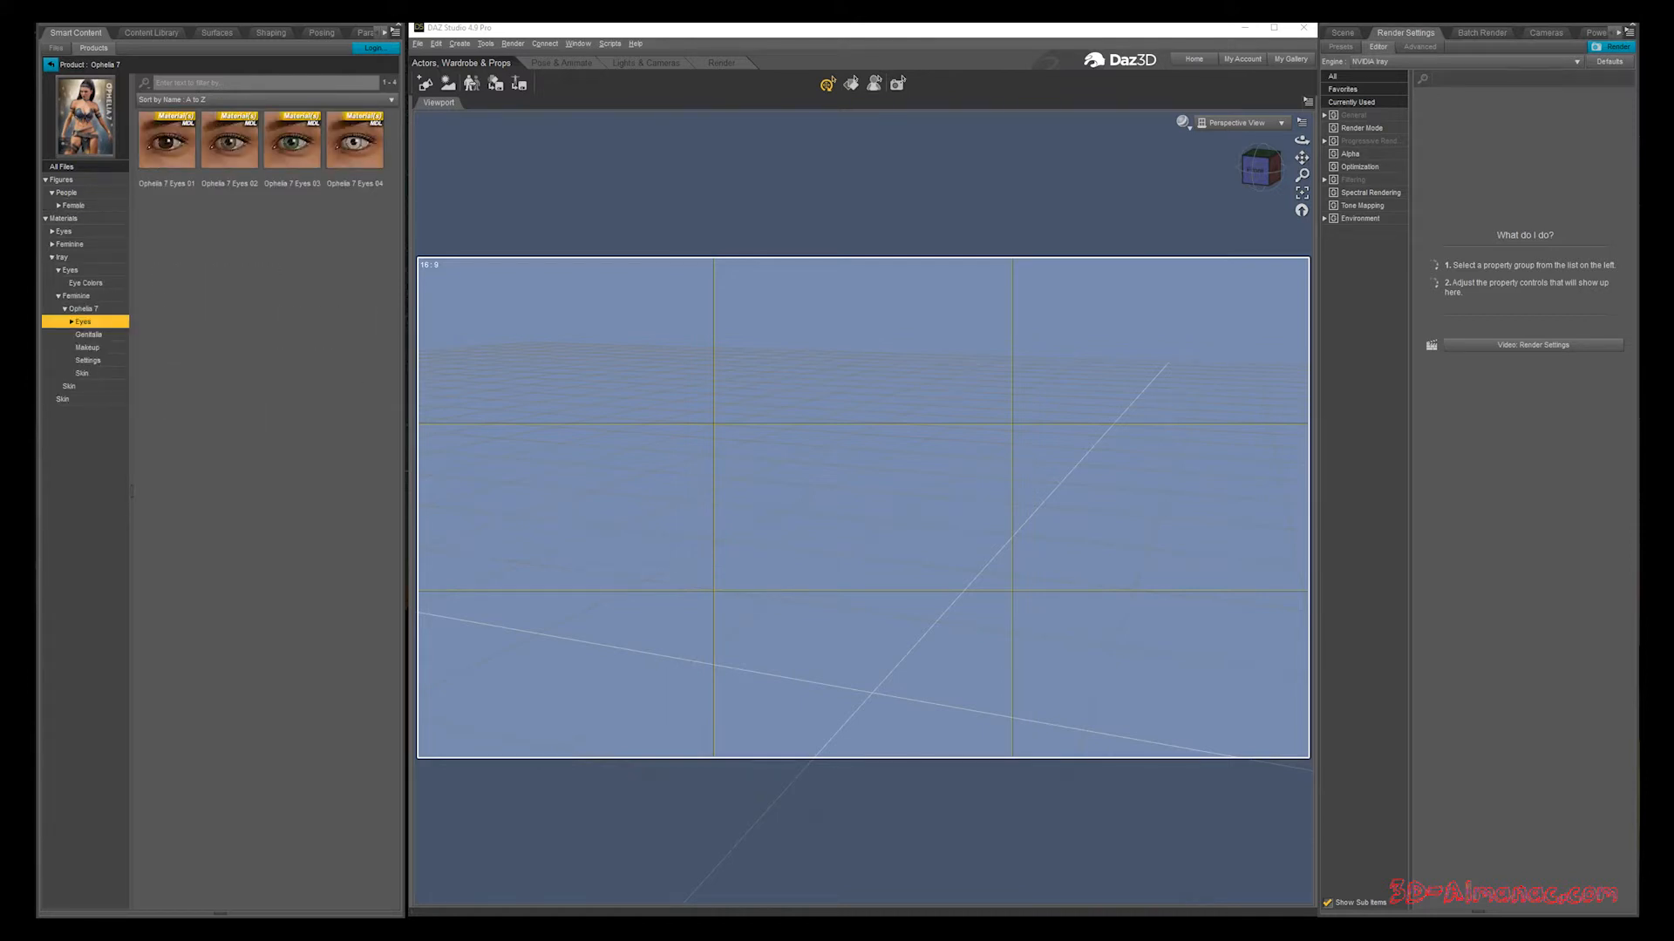
pyautogui.click(88, 335)
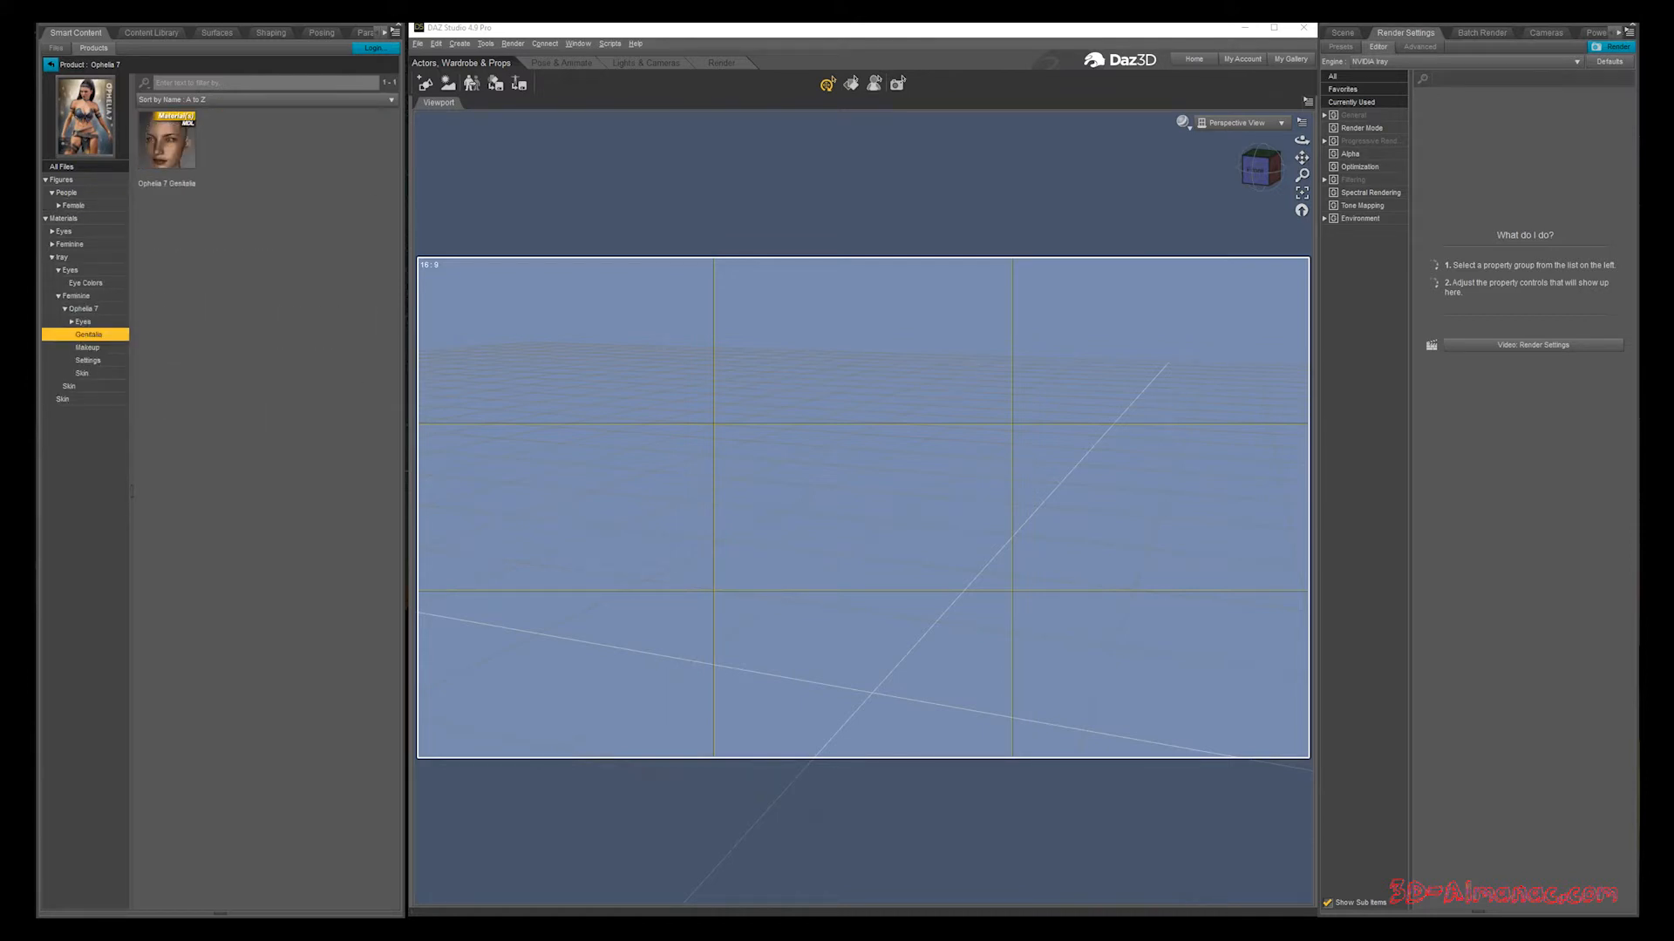
pyautogui.click(87, 347)
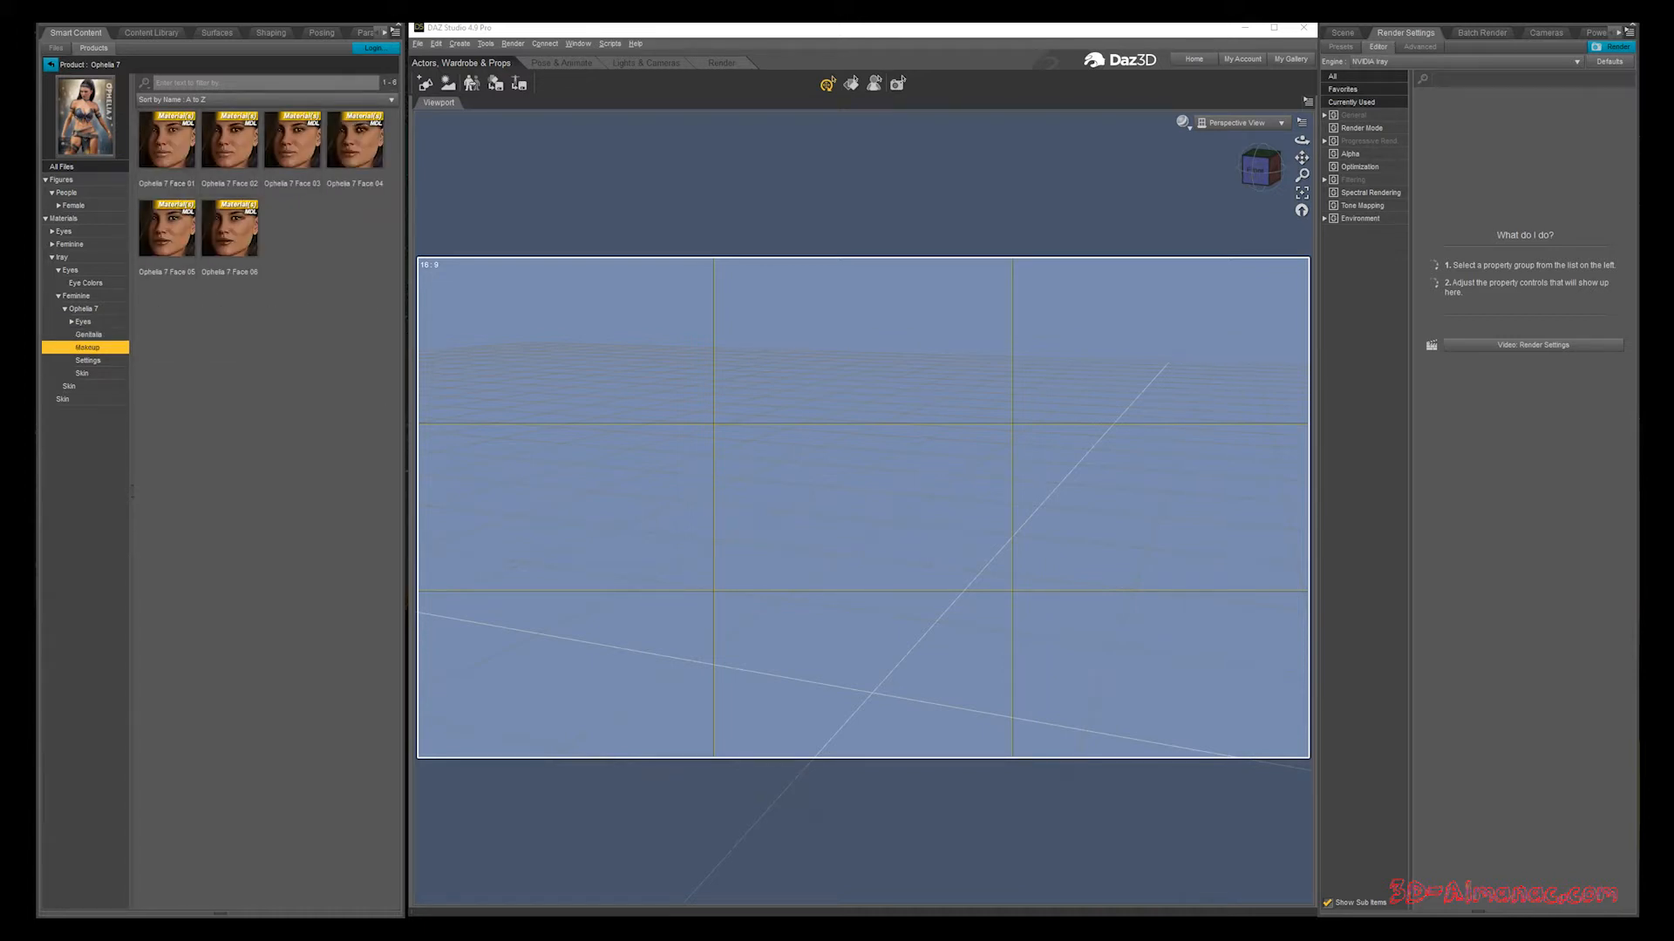
pyautogui.click(88, 361)
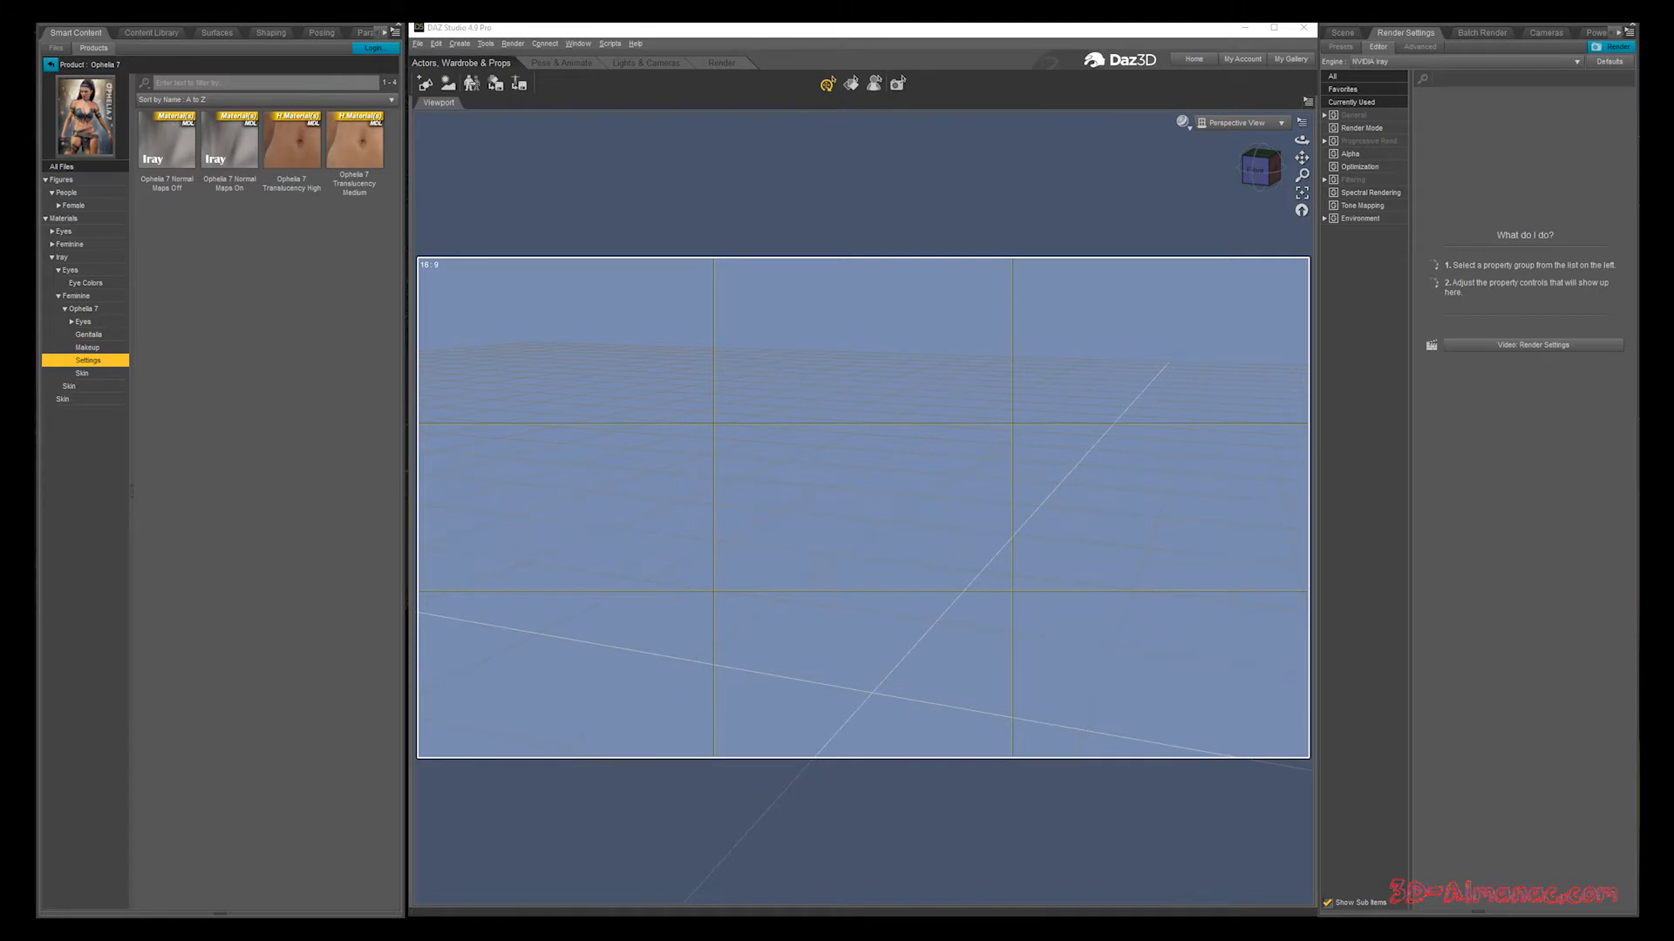
pyautogui.click(82, 373)
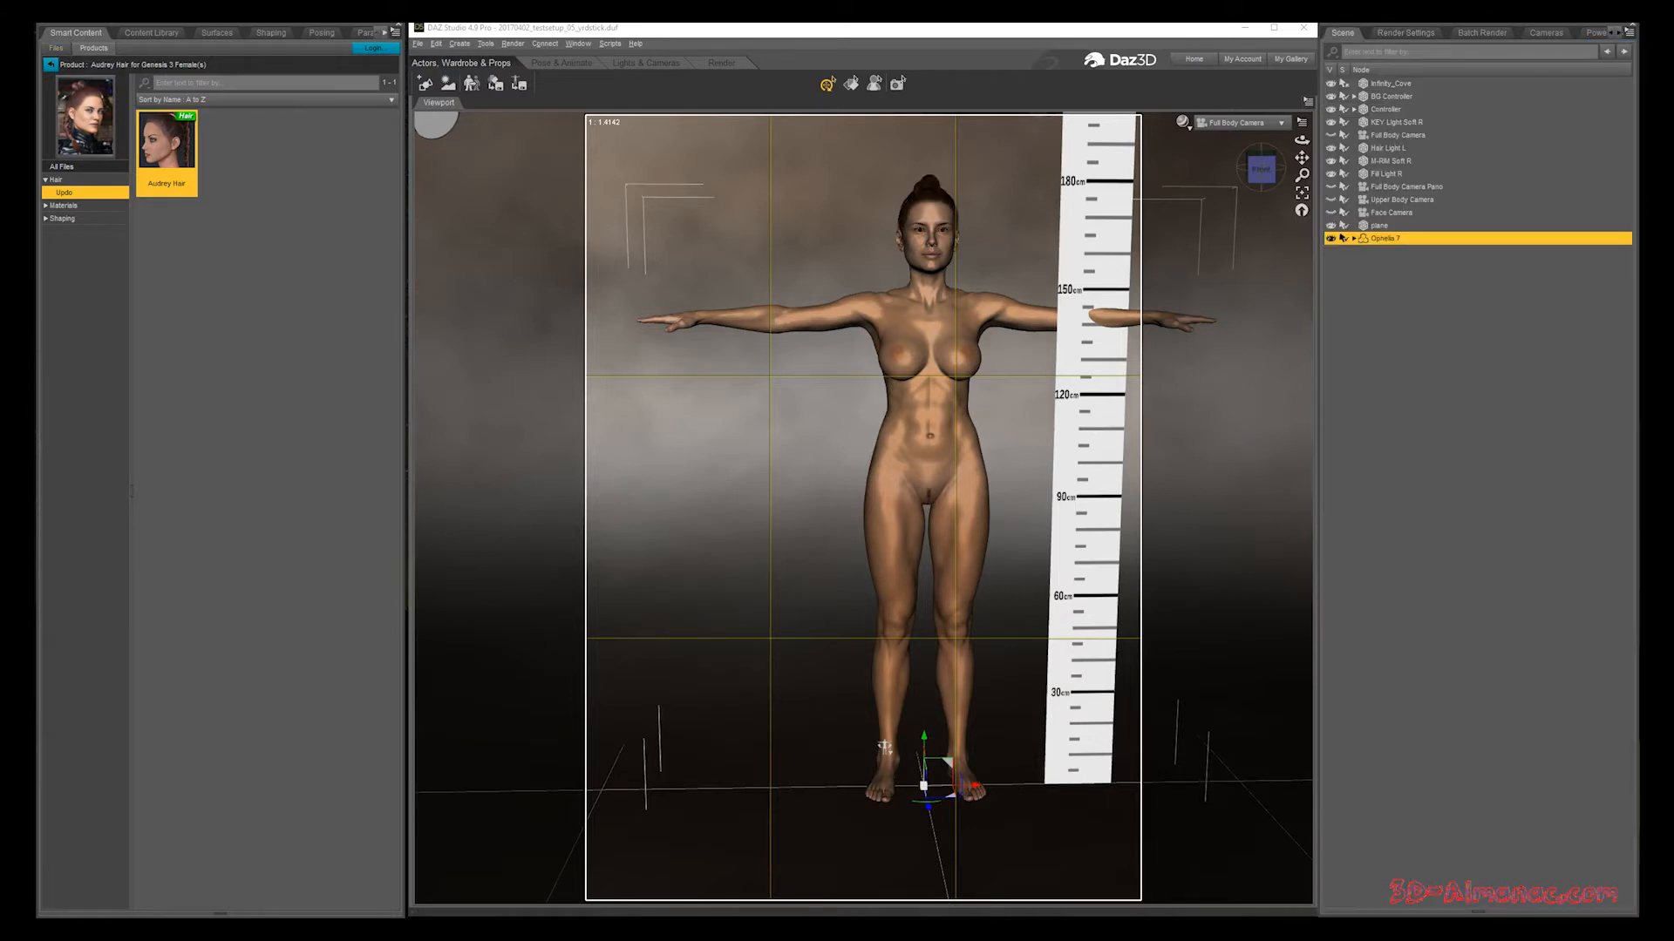
# Step: Pose the Ophelia 7 figure with the G3F test pose and attach the Genesis 3 Female Genitalia from the Basics files
pyautogui.click(56, 48)
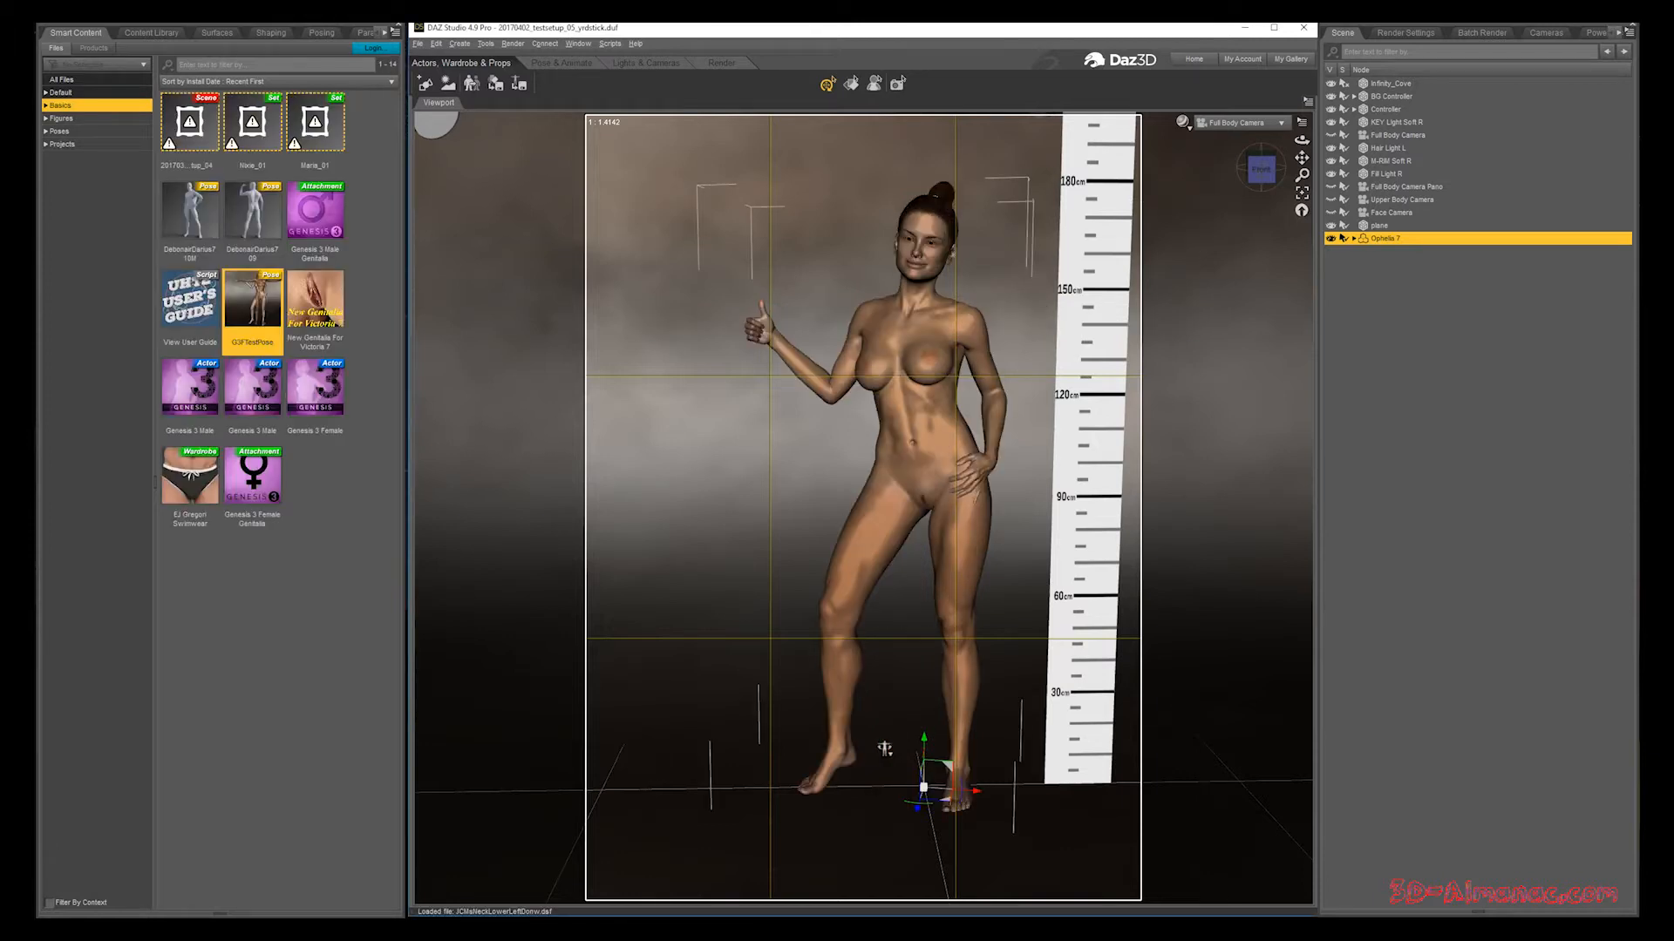
pyautogui.doubleClick(253, 480)
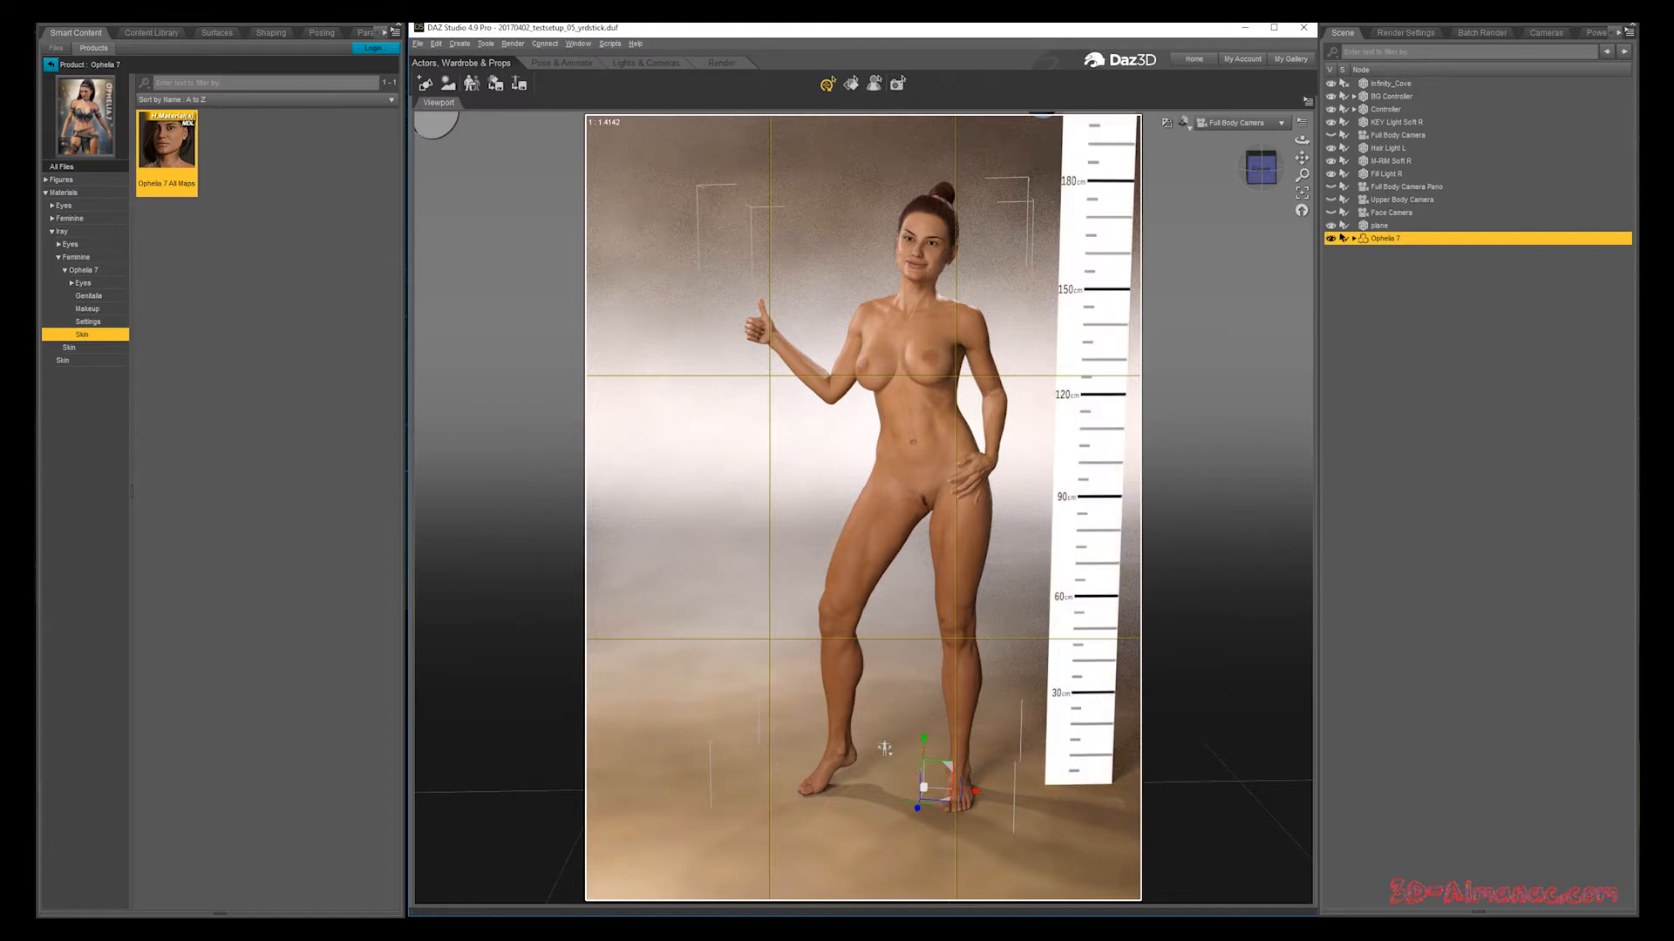
# Step: View the figure through the Face Camera and apply the Ophelia 7 Eyes 02 Iray material
pyautogui.click(83, 283)
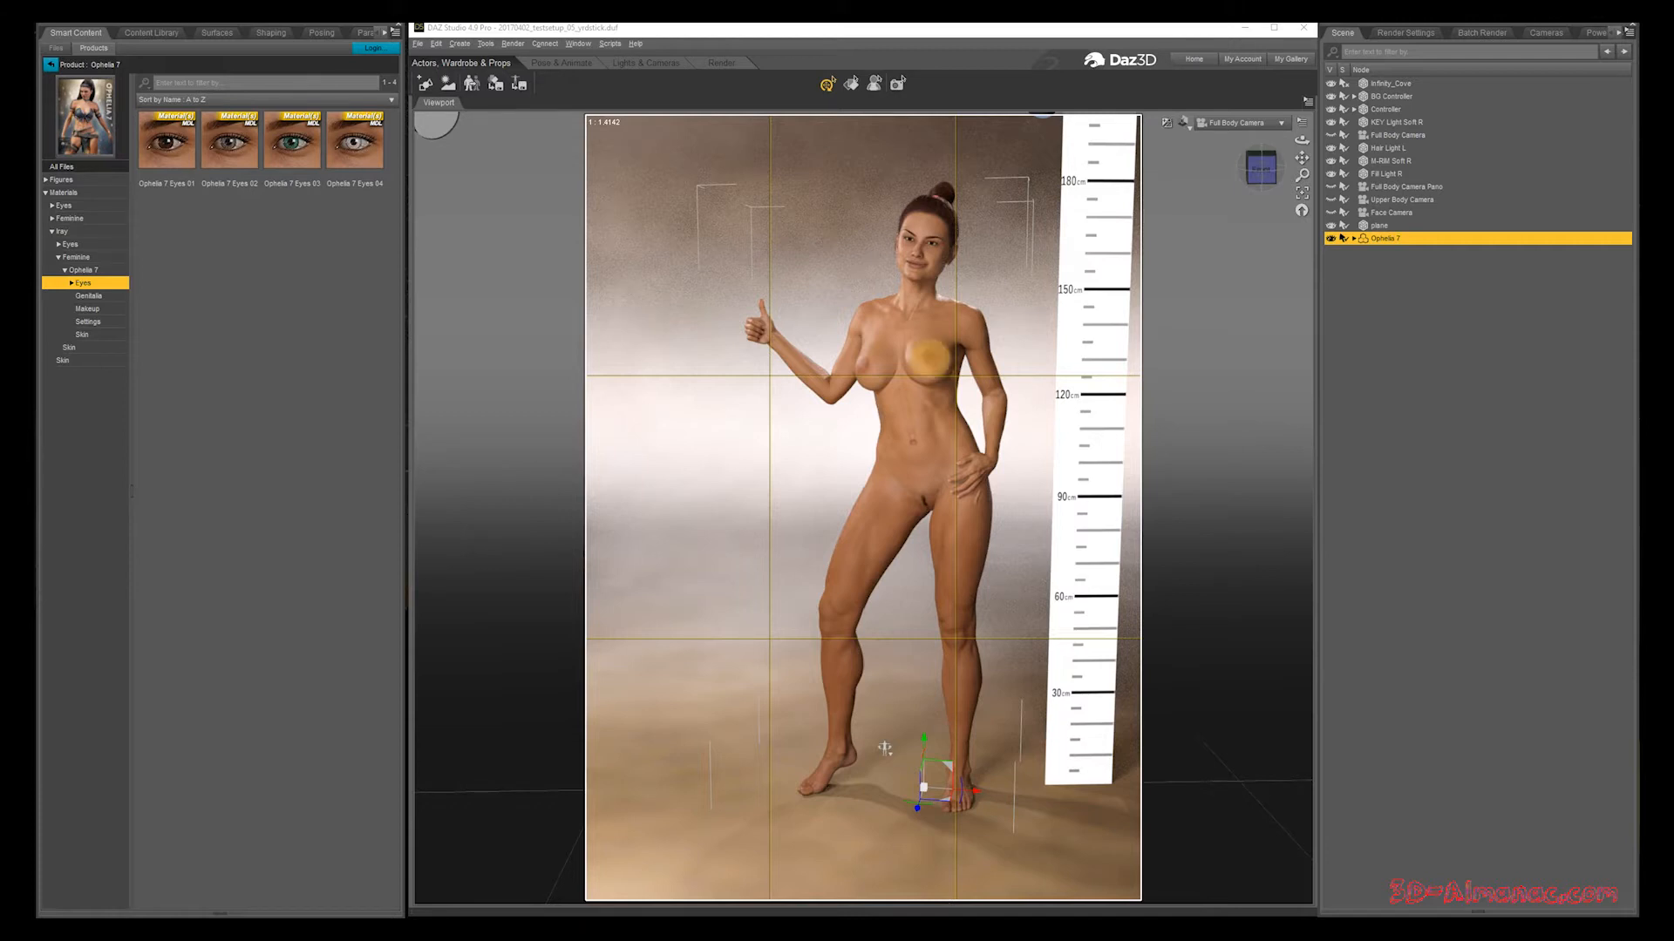
pyautogui.click(1238, 123)
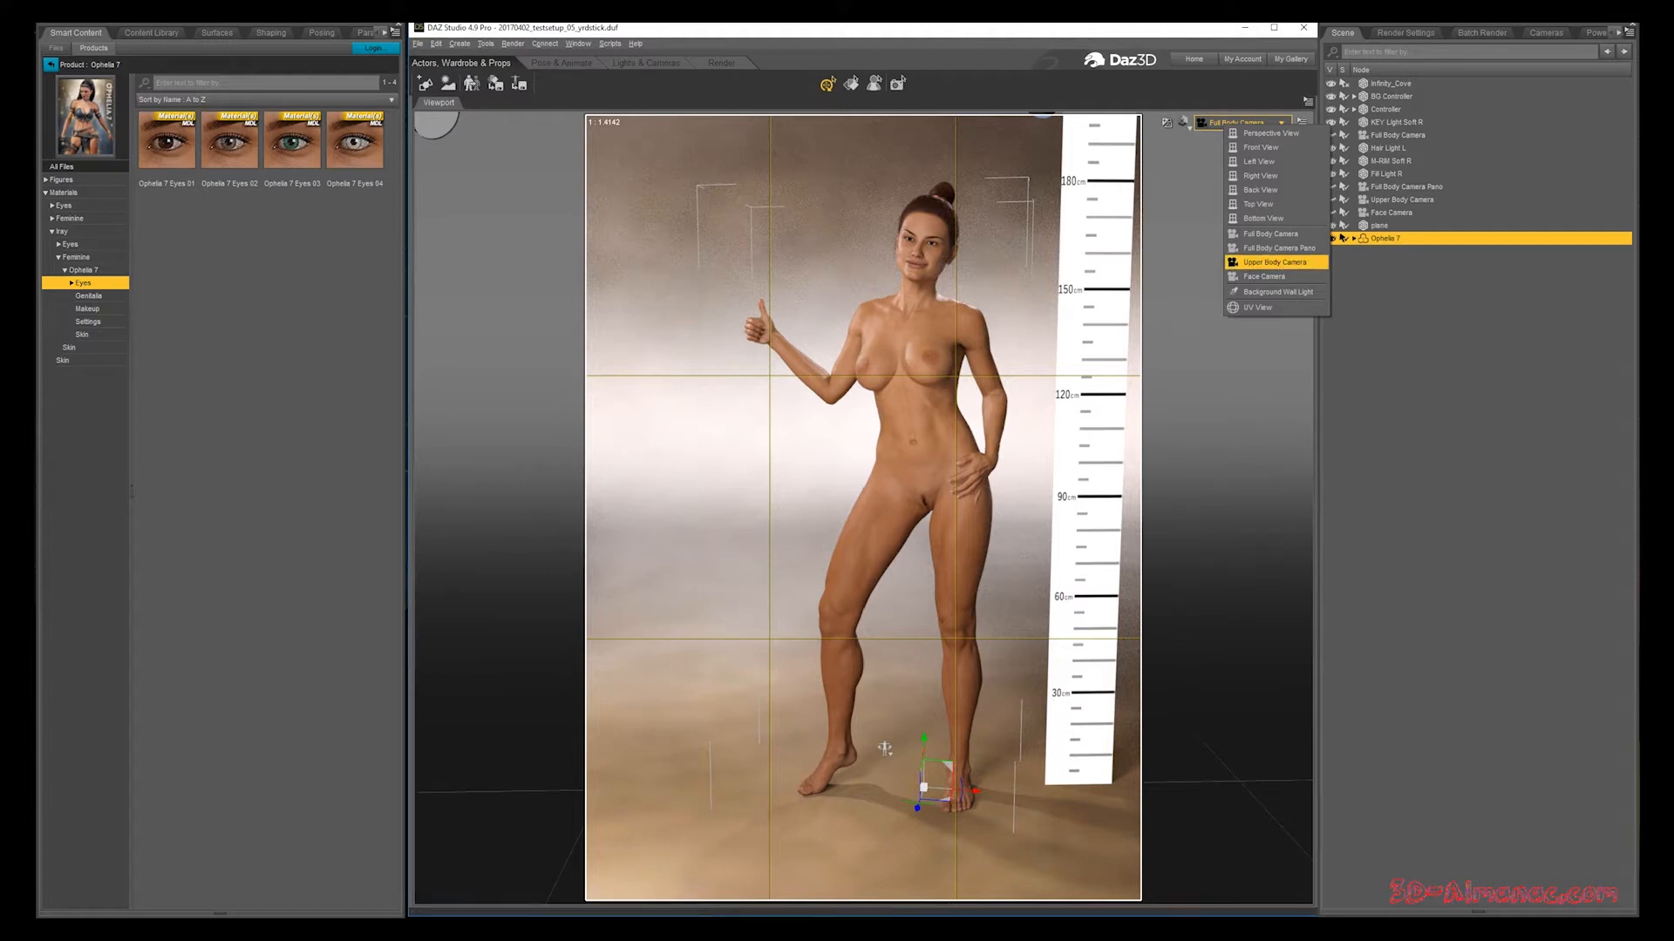
pyautogui.click(1264, 276)
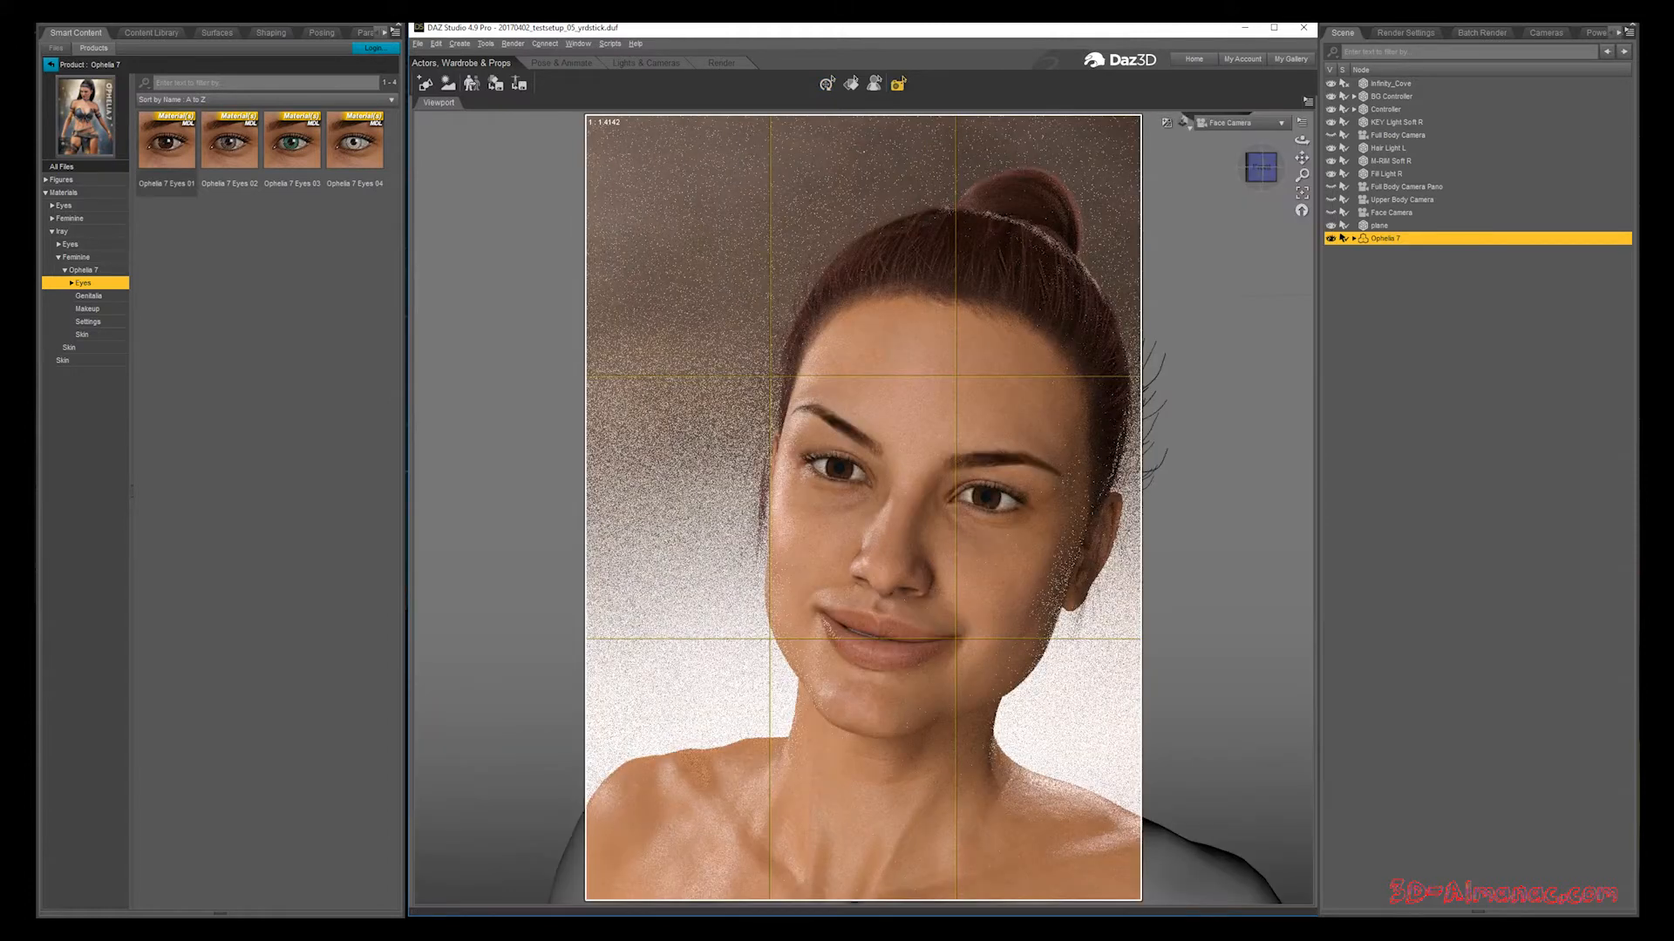
pyautogui.doubleClick(229, 144)
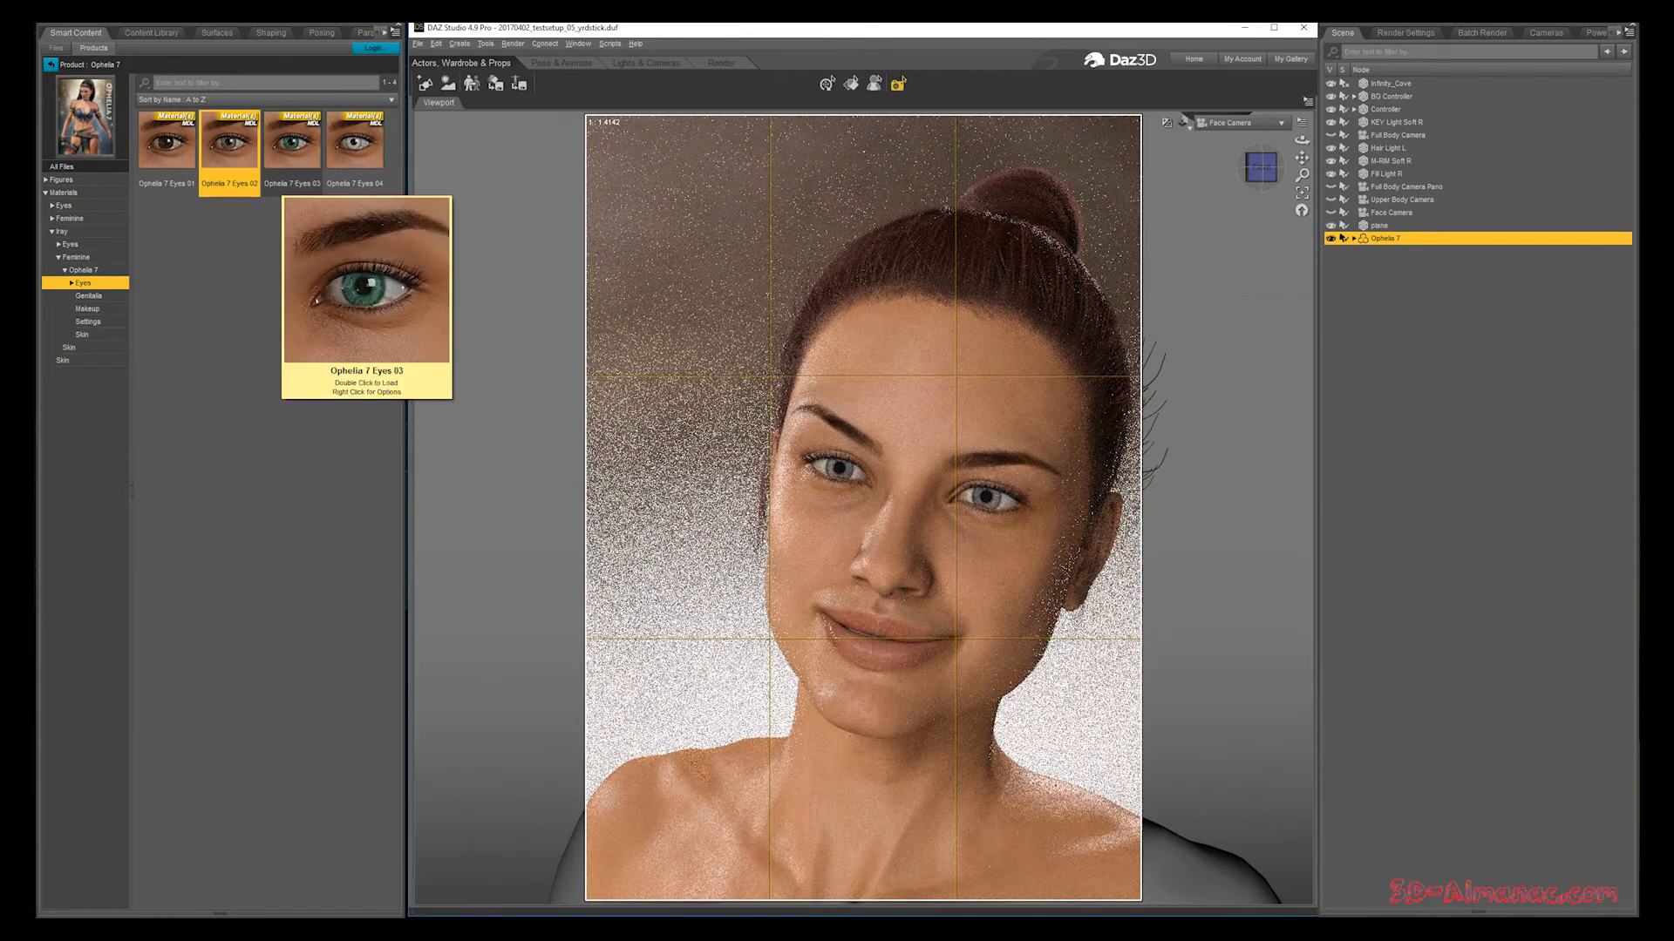
# Step: Try the Ophelia 7 Eyes 03 and Eyes 04 materials on the figure and return to Eyes 02
pyautogui.doubleClick(292, 144)
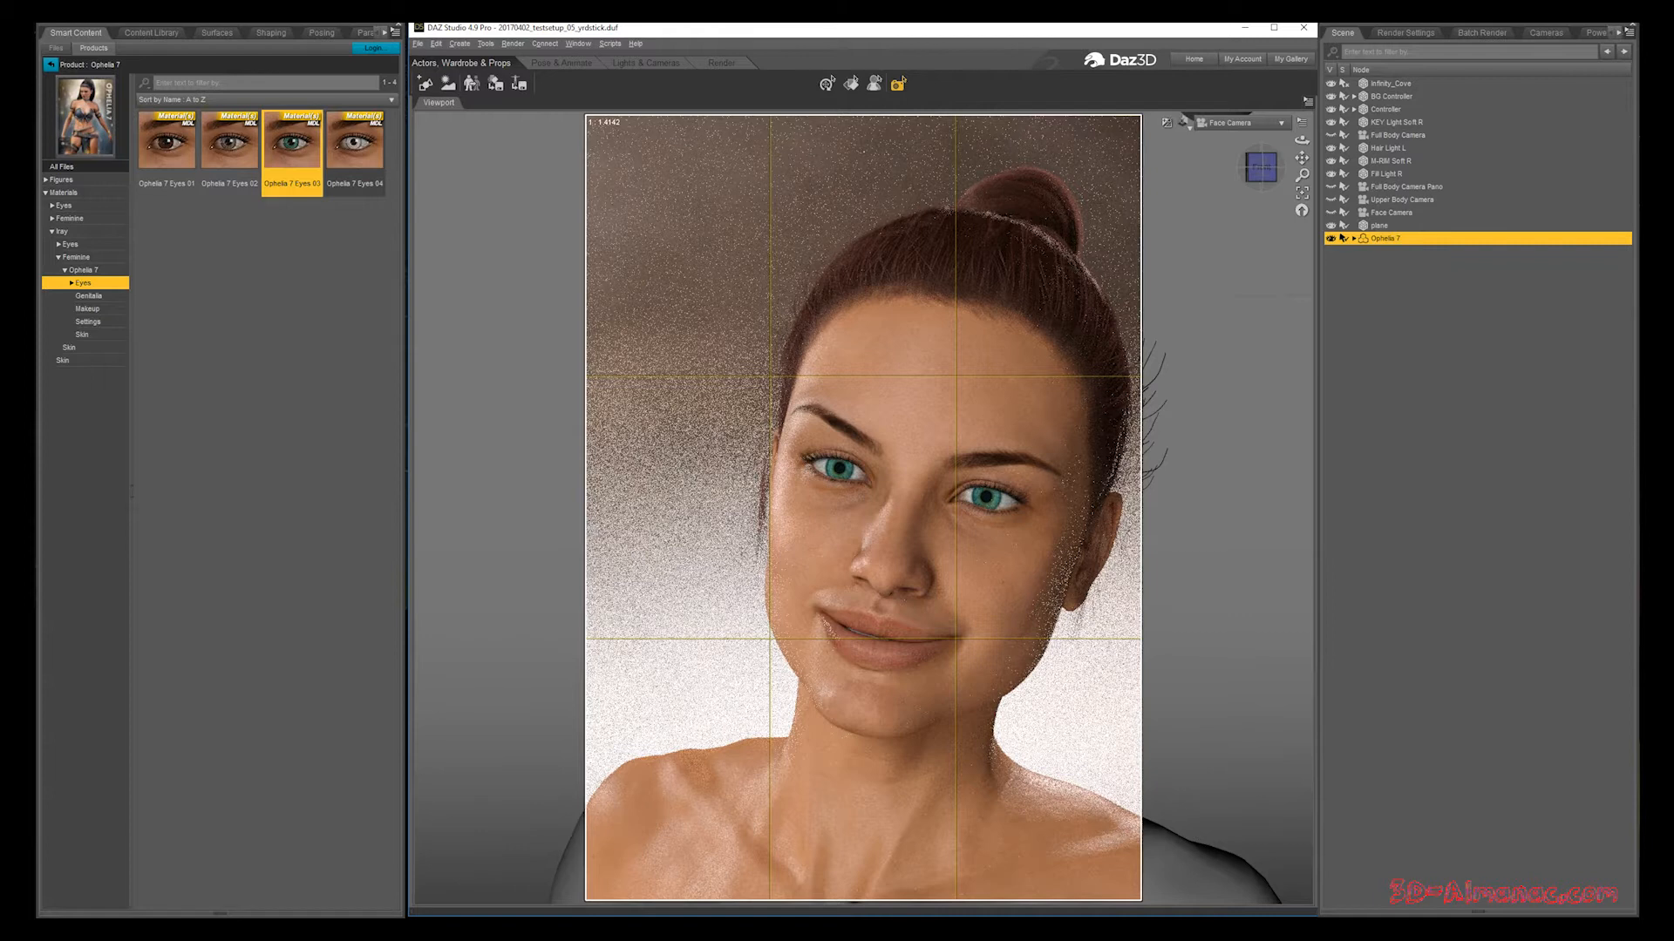
pyautogui.doubleClick(354, 148)
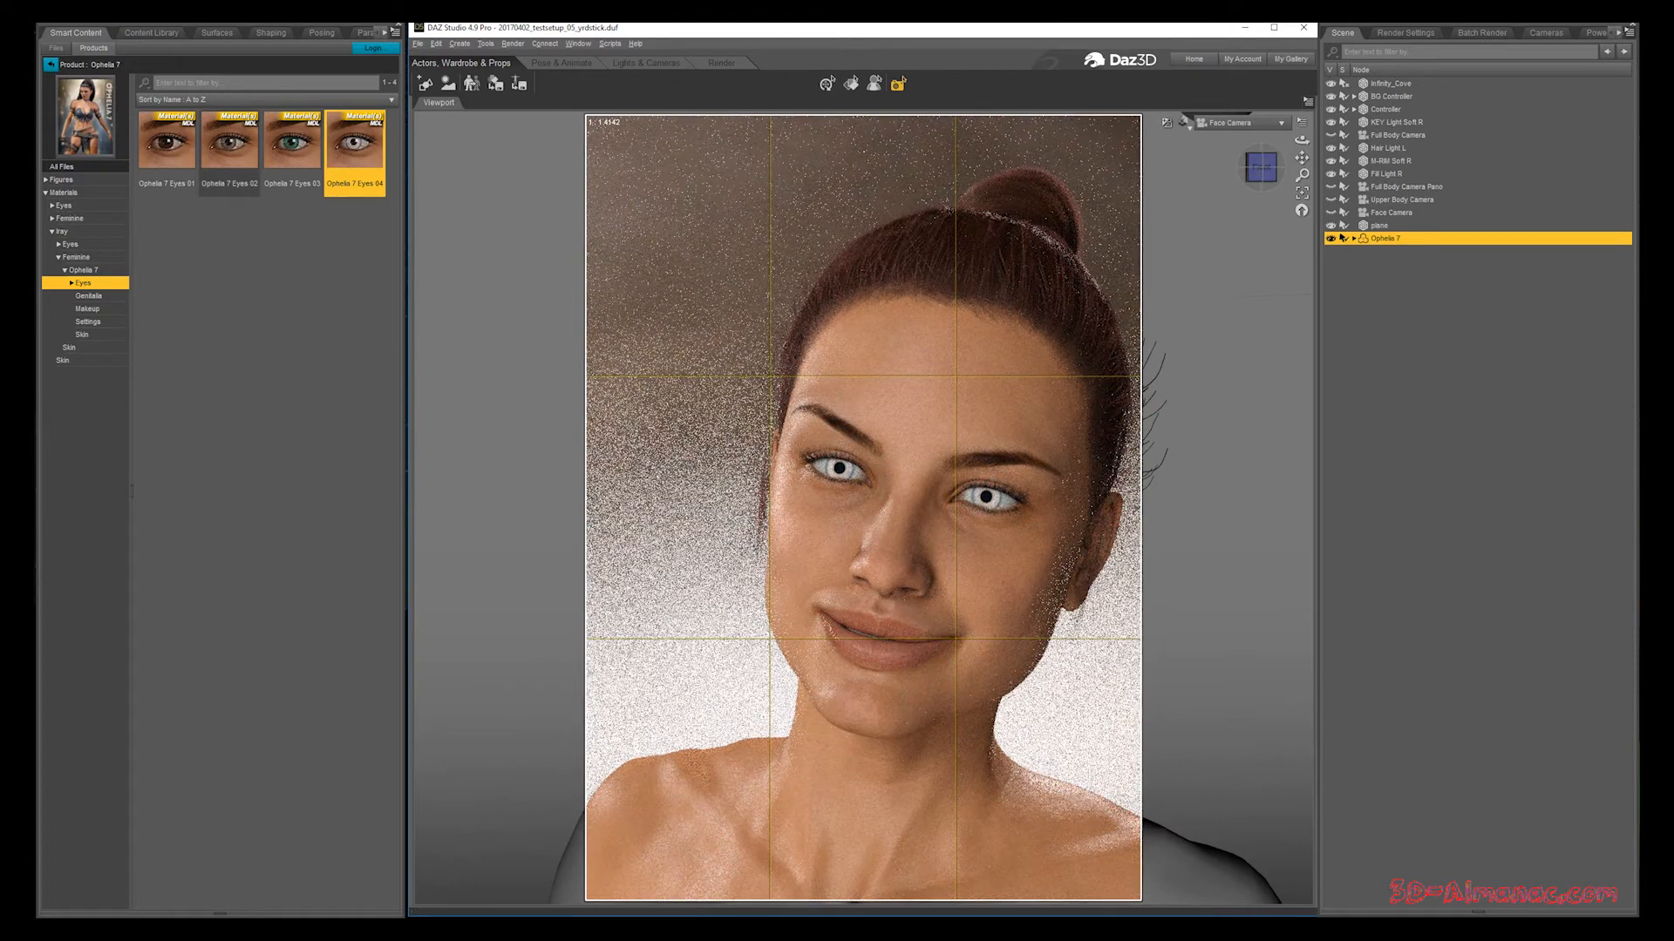
pyautogui.doubleClick(230, 149)
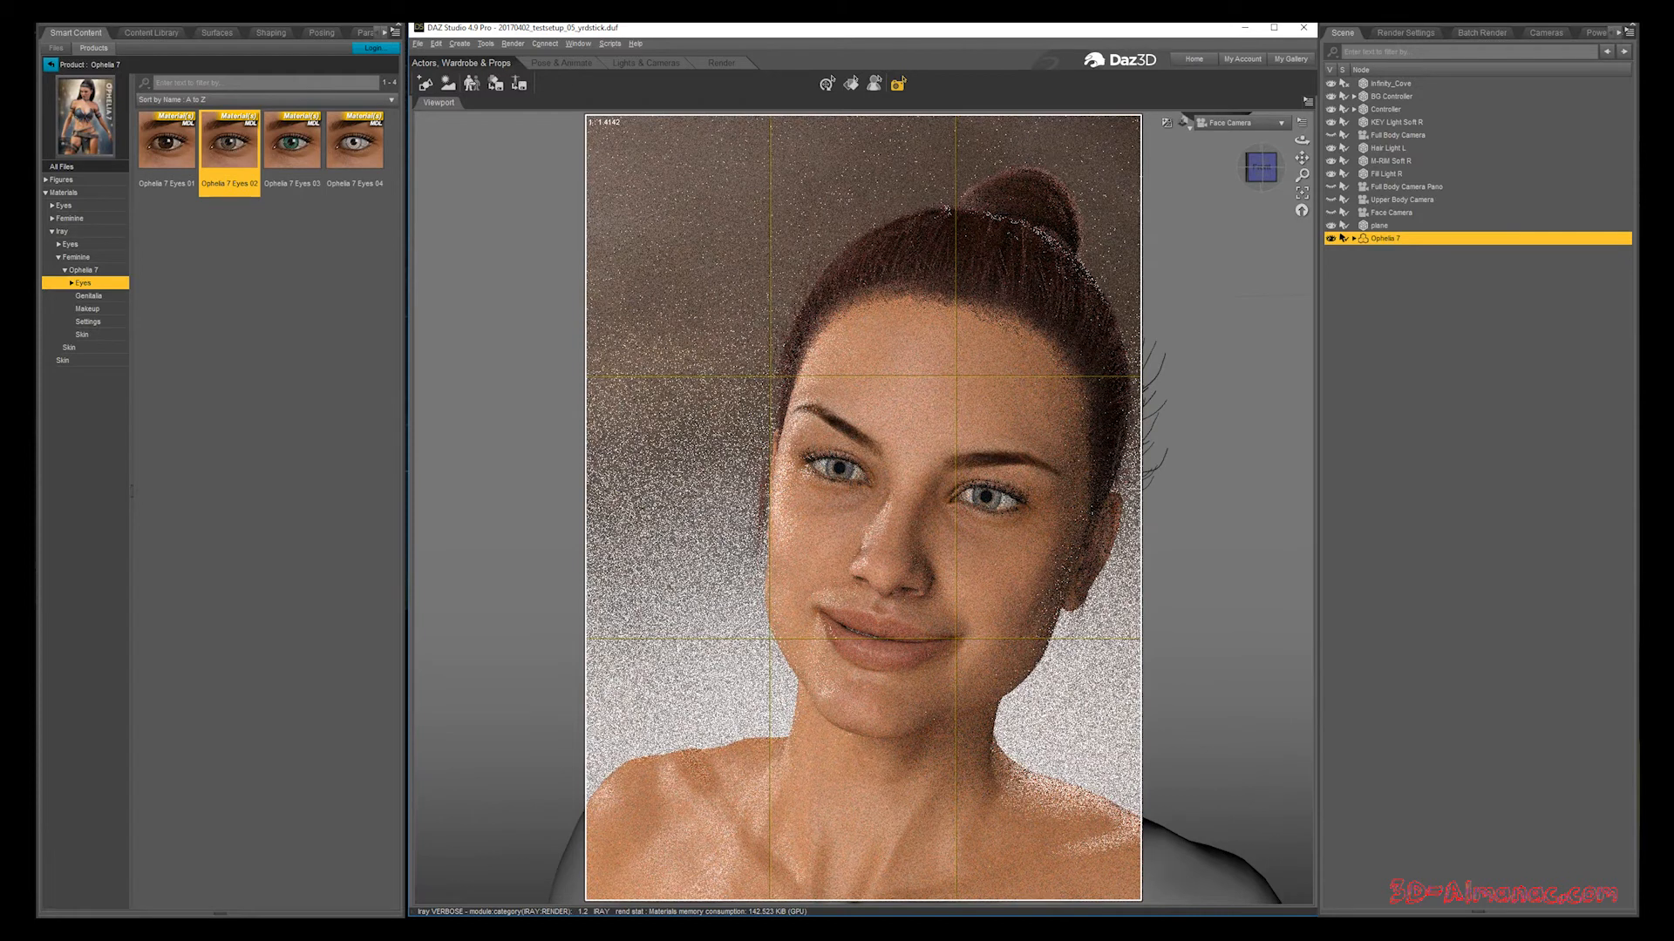
# Step: Preview the Ophelia 7 Iray makeup materials, try Face 06 and Face 03 on the figure, and settle on Face 01
pyautogui.click(87, 309)
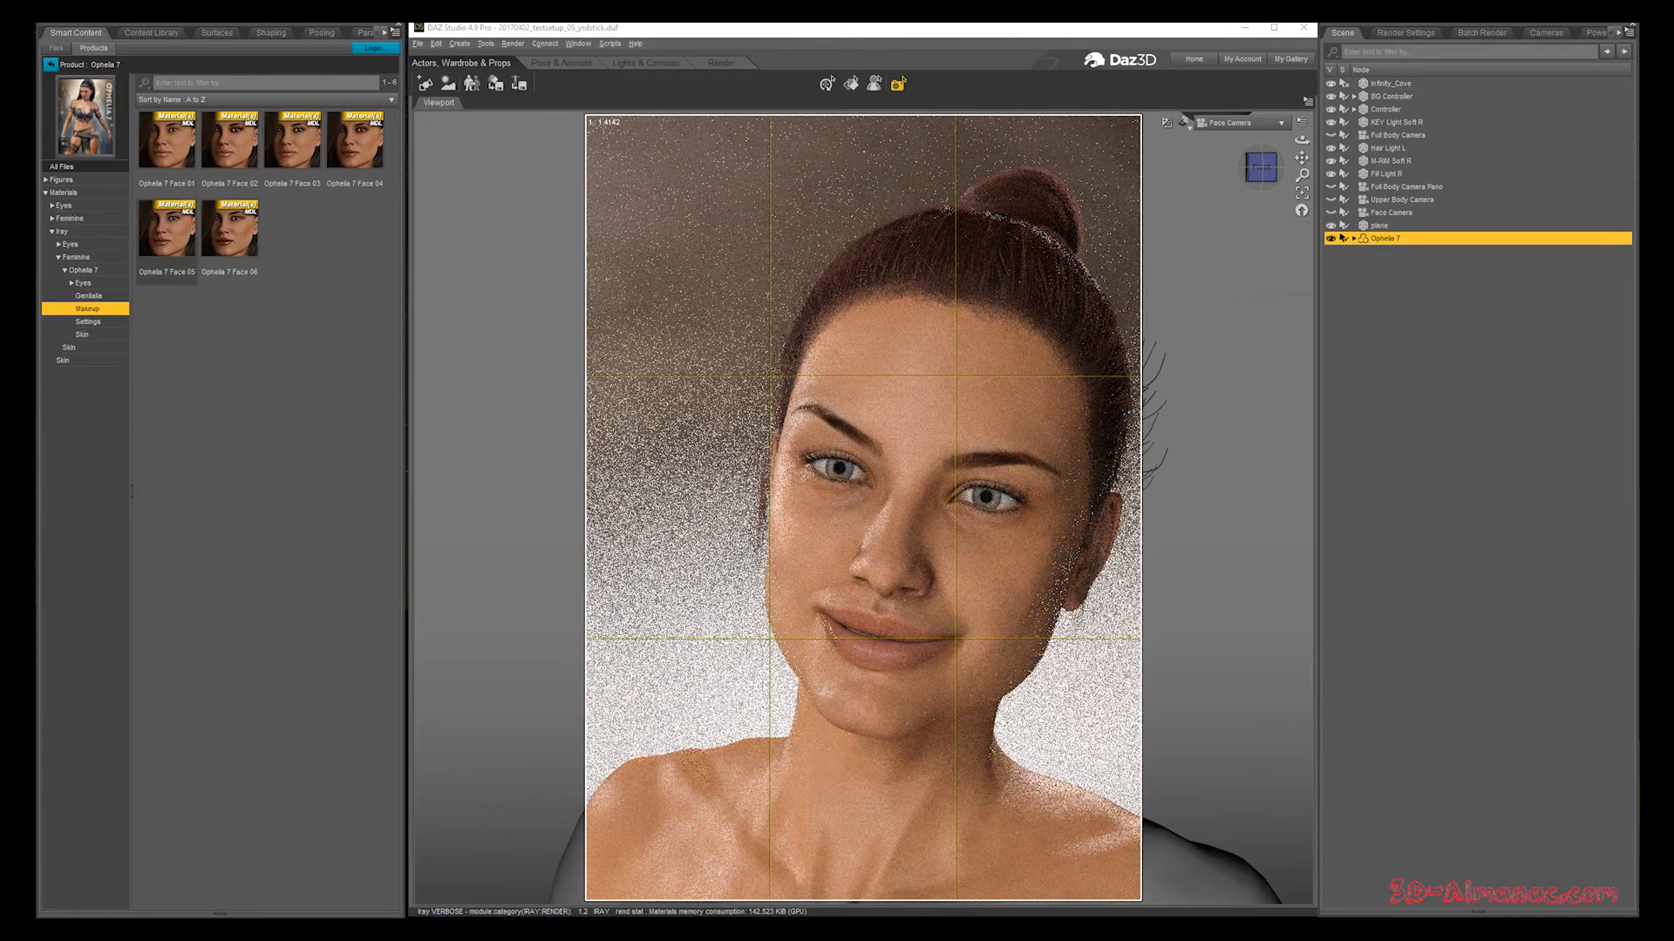
pyautogui.moveTo(167, 139)
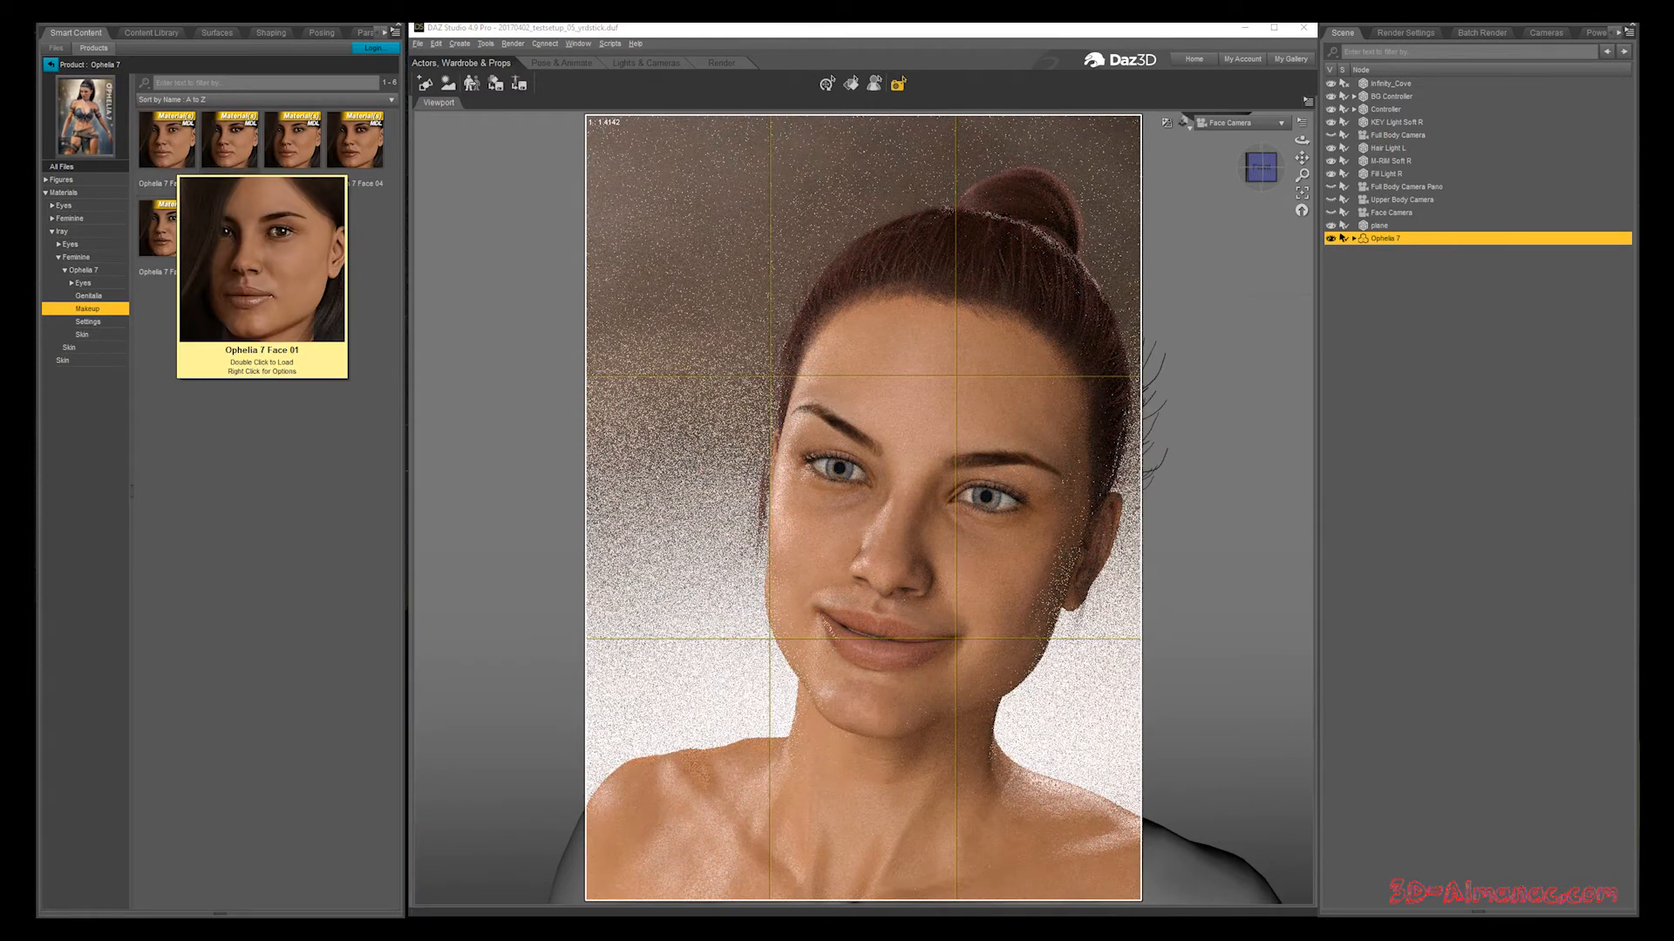
pyautogui.moveTo(230, 140)
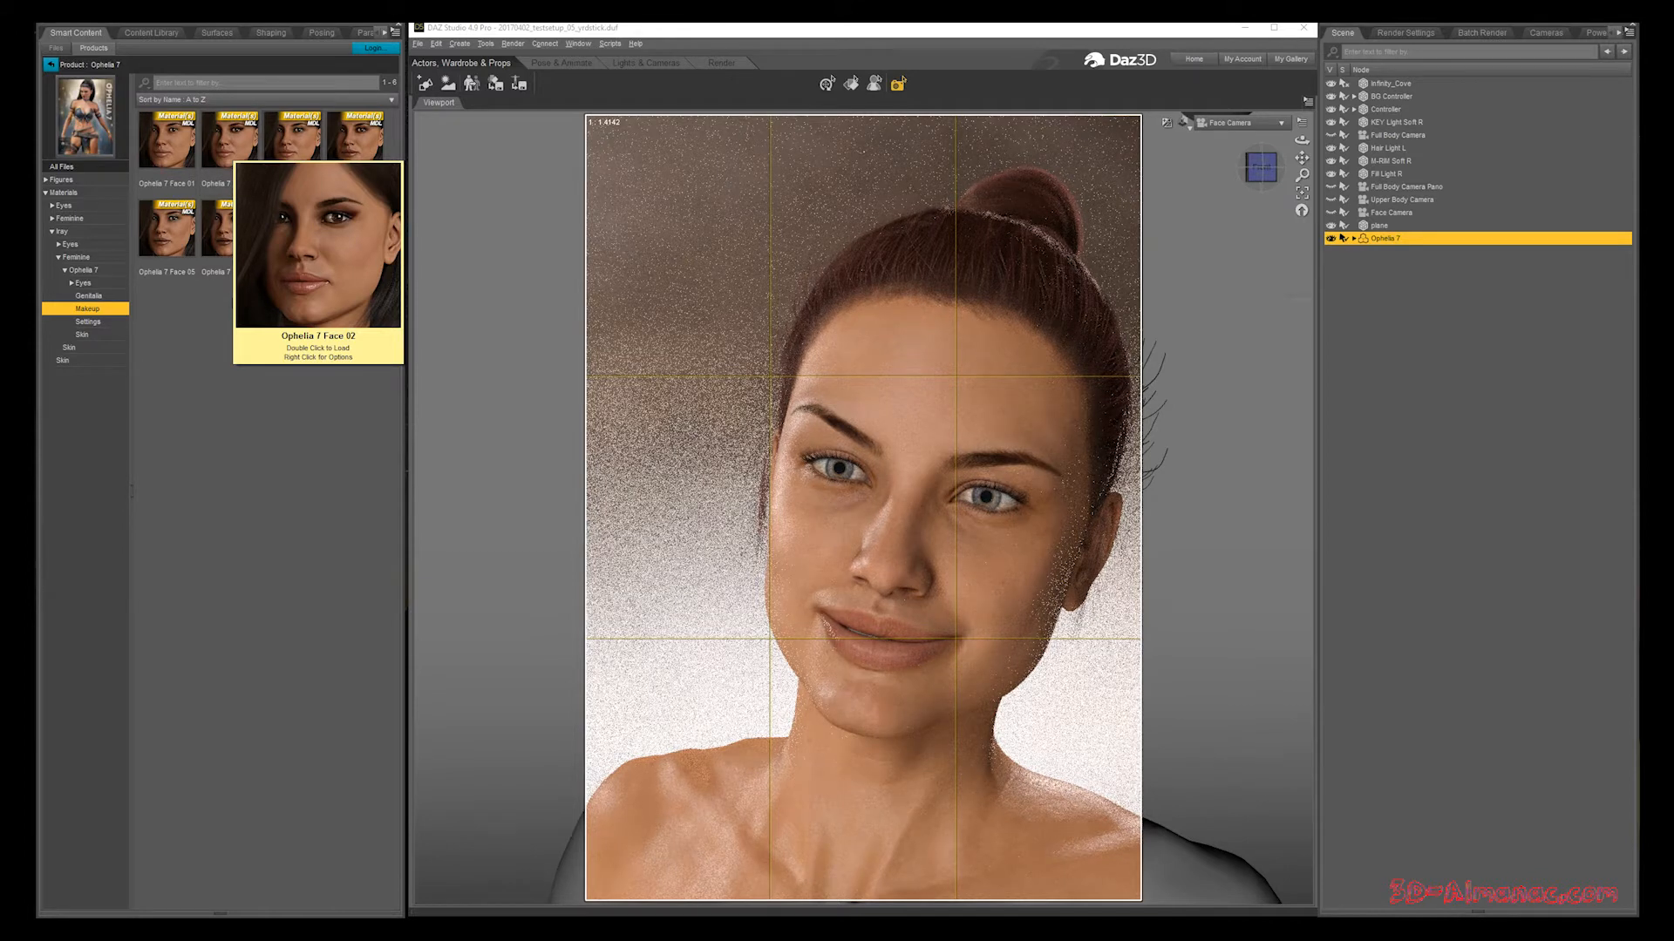
pyautogui.moveTo(292, 139)
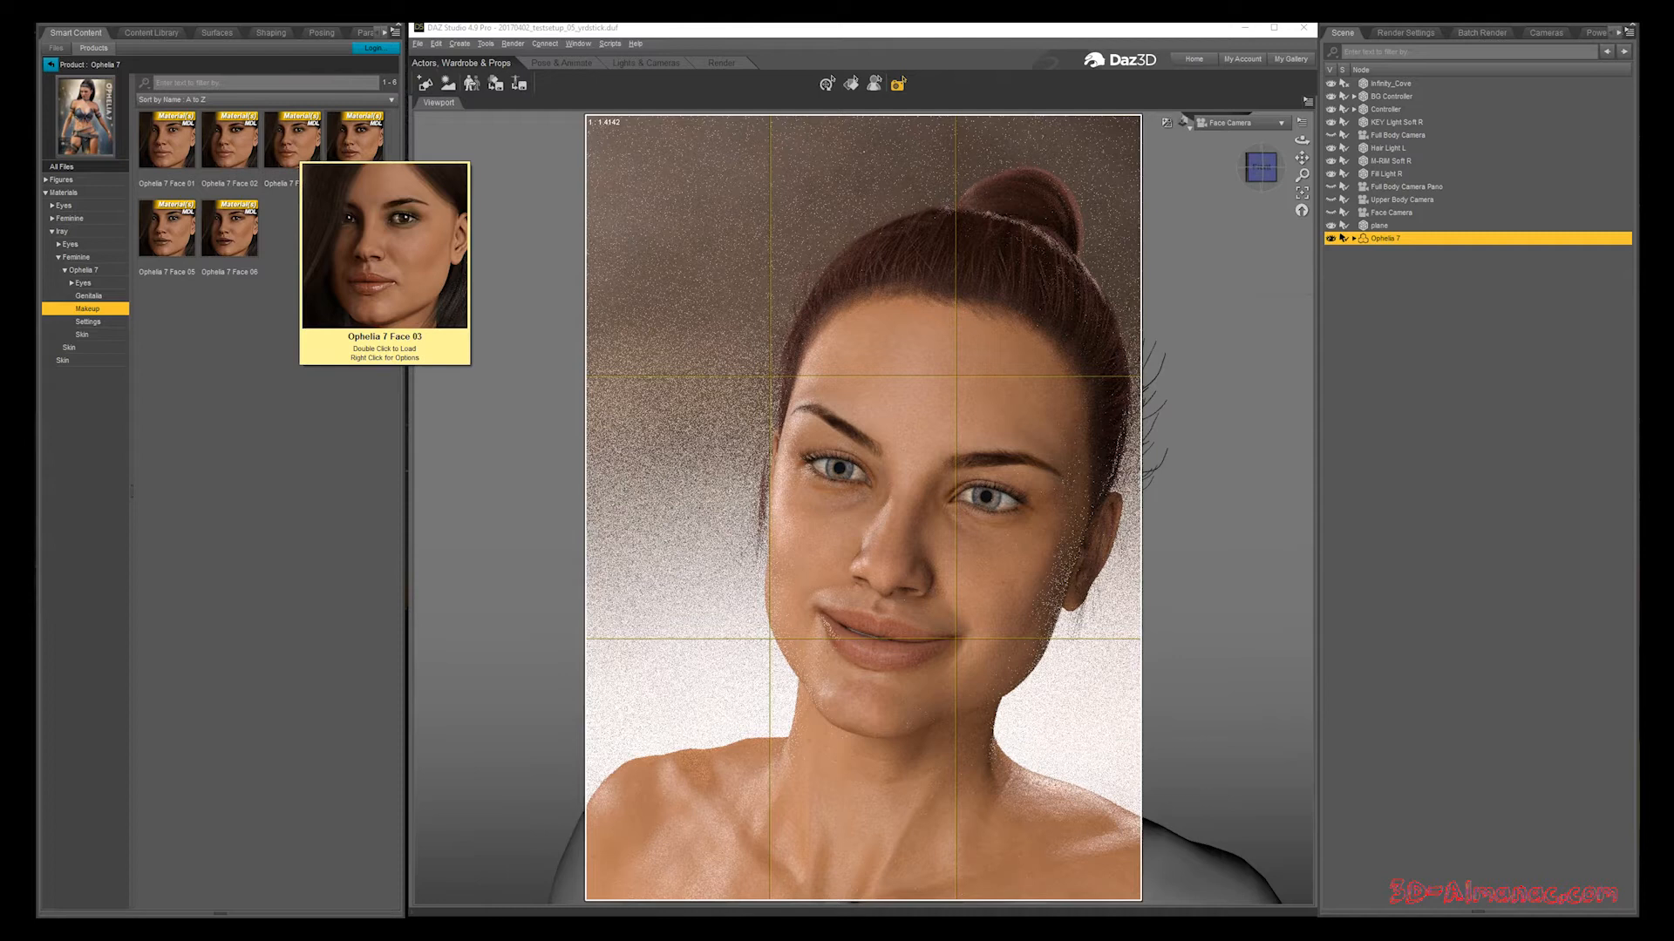
pyautogui.moveTo(355, 139)
pyautogui.moveTo(167, 229)
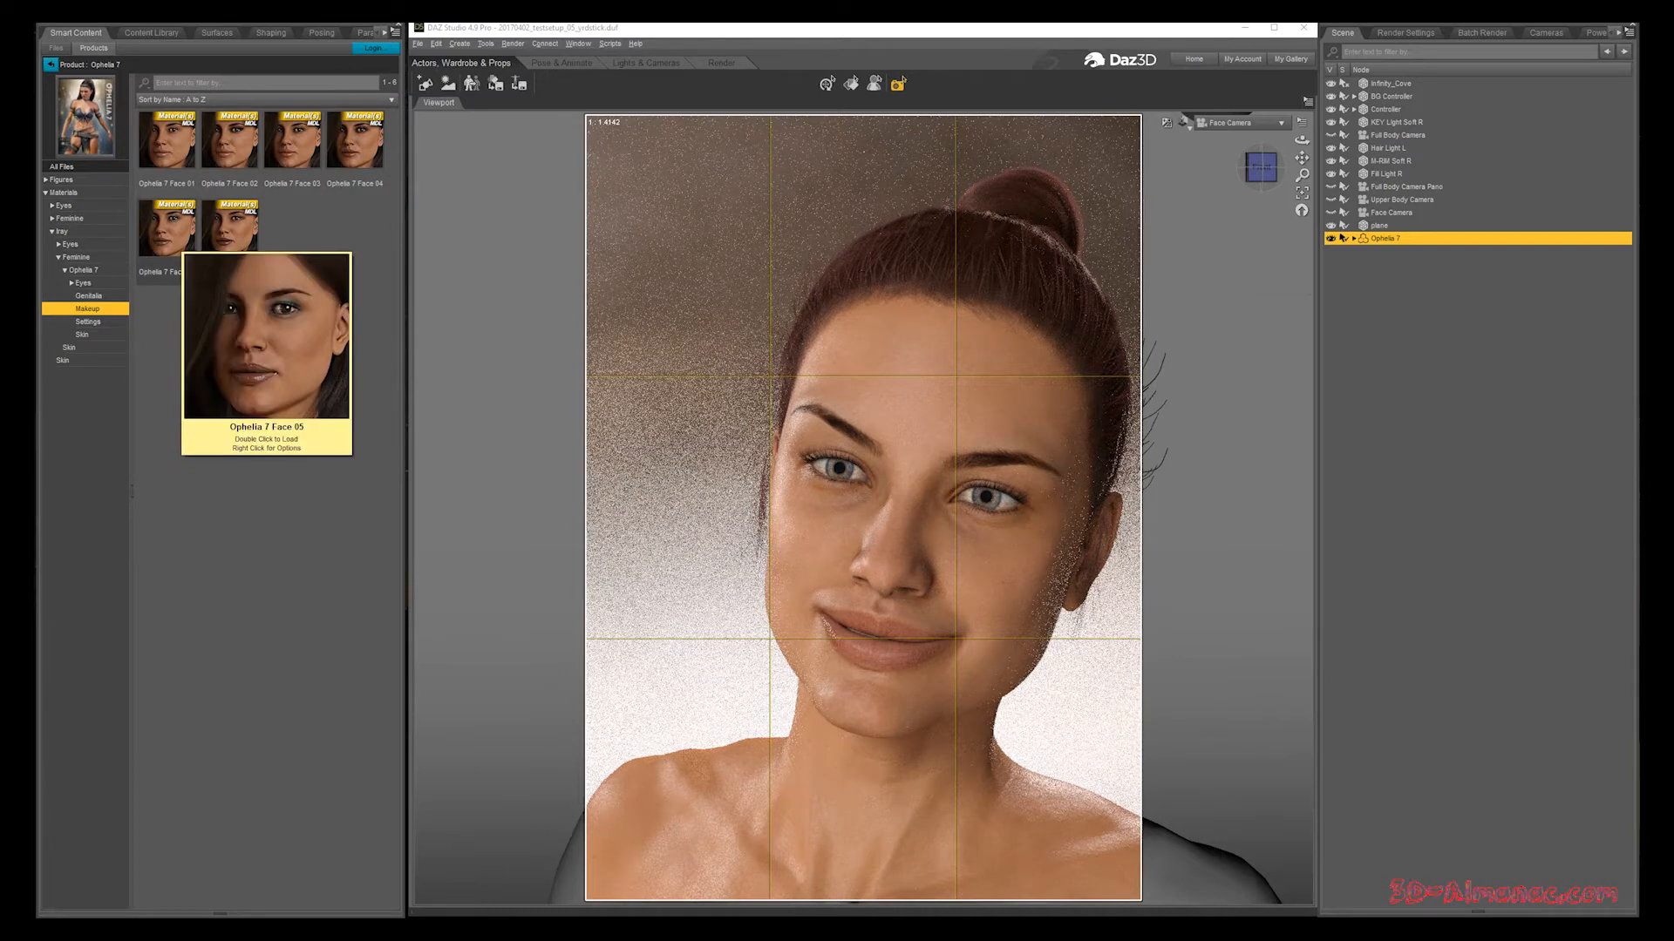
pyautogui.doubleClick(217, 237)
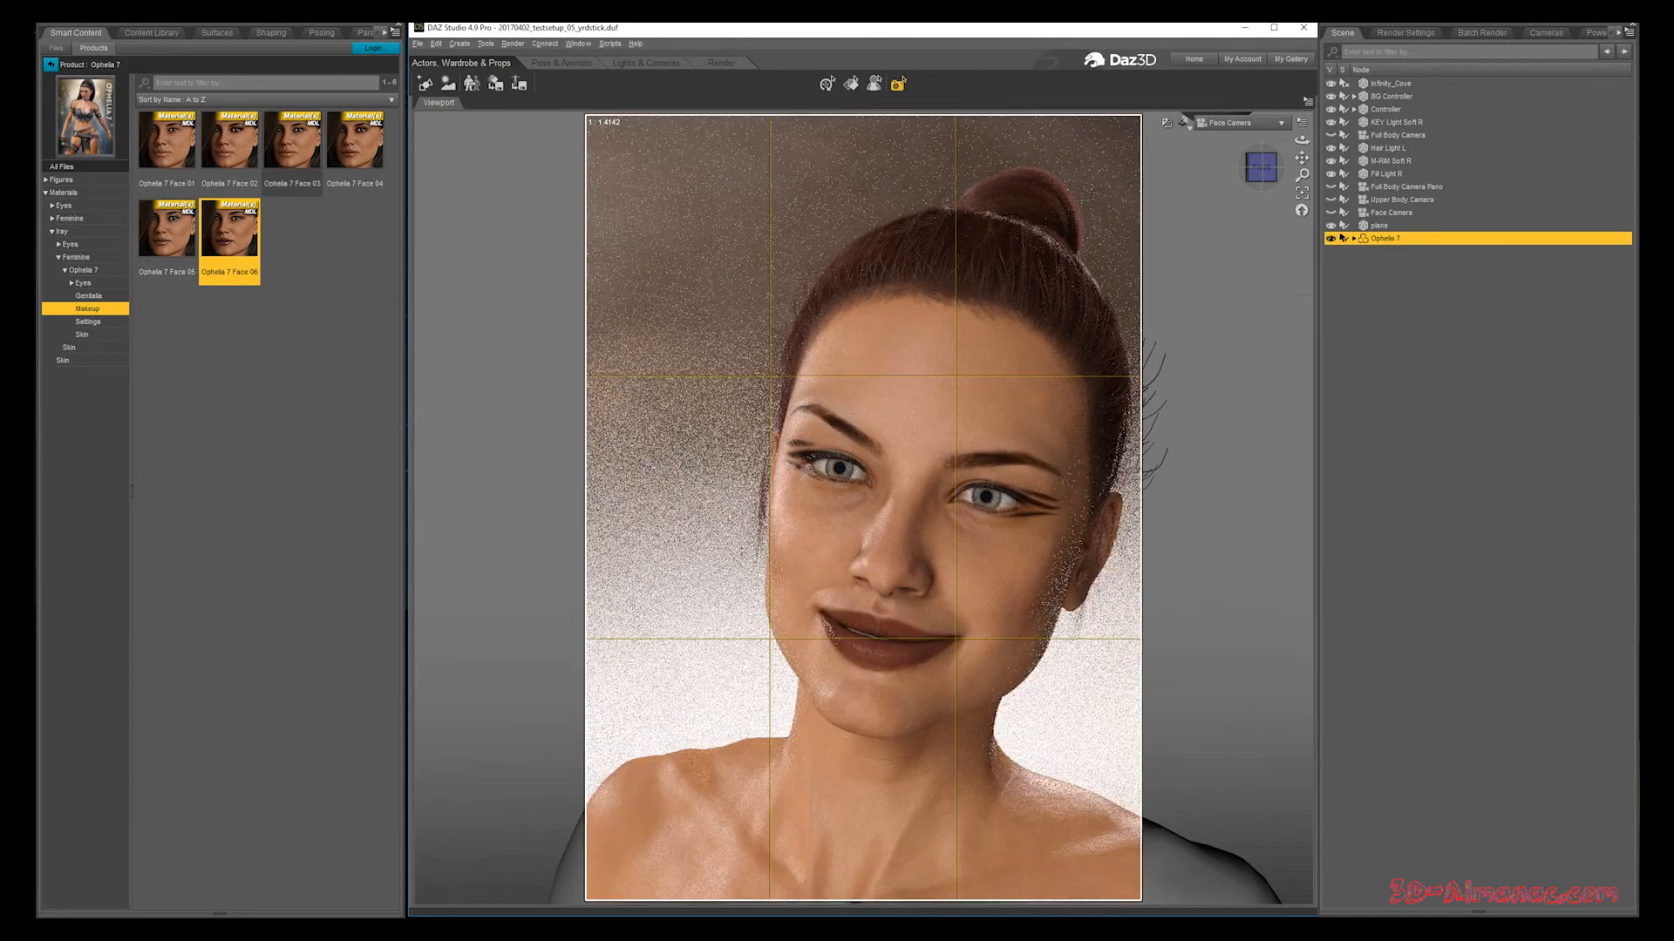
pyautogui.click(292, 141)
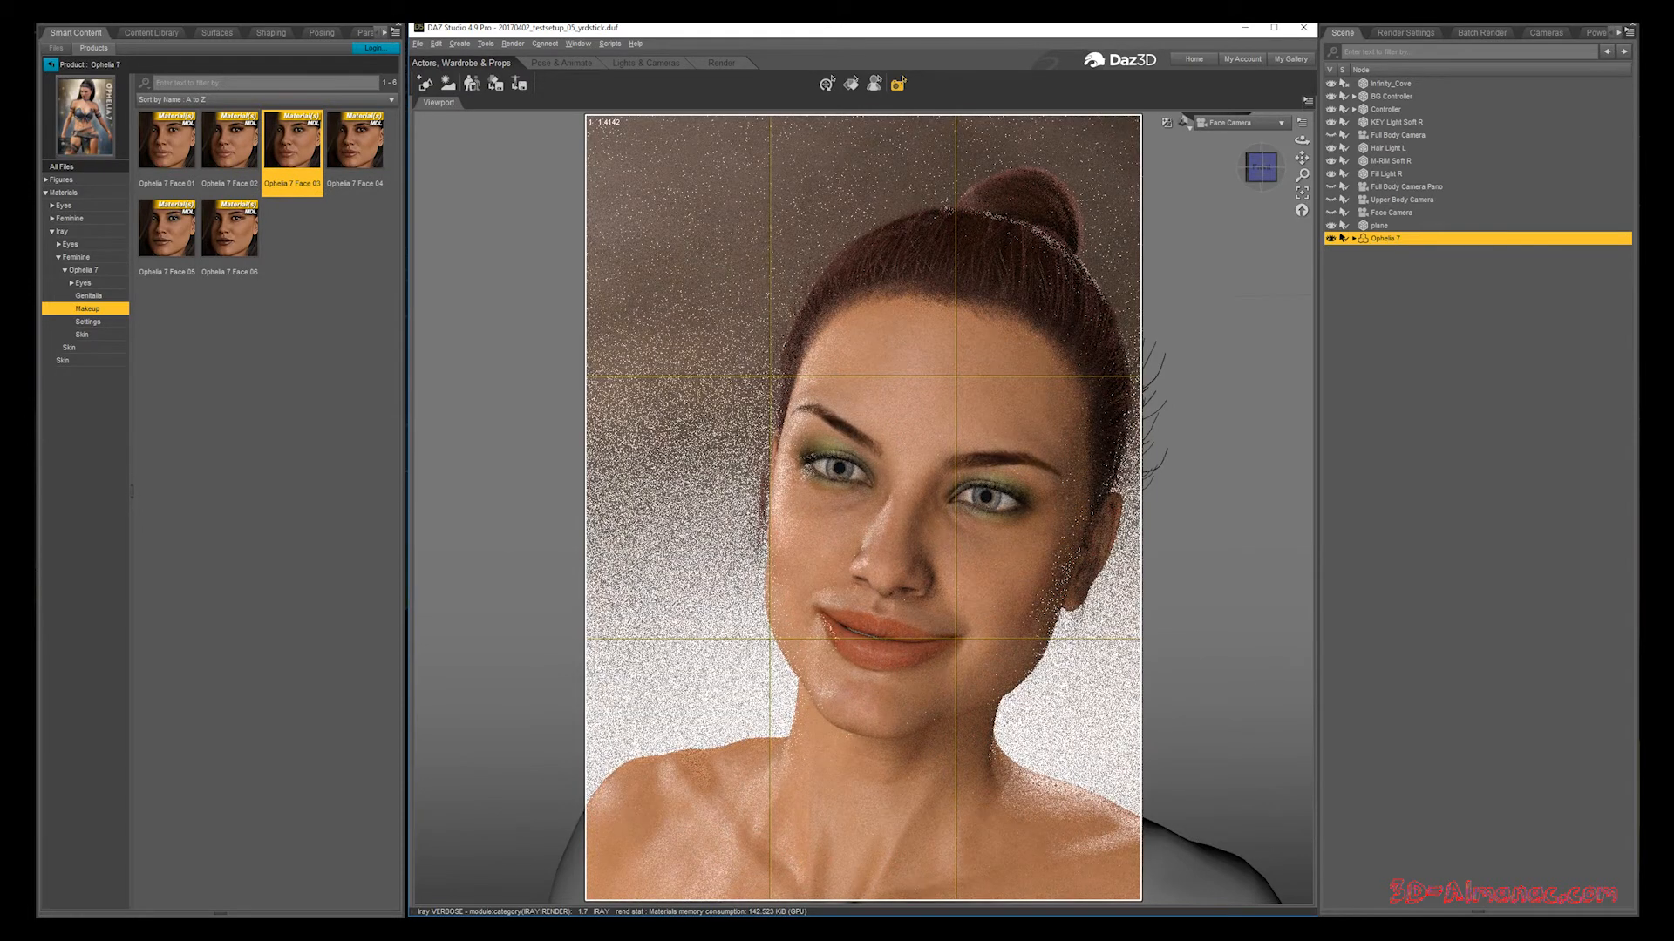
pyautogui.doubleClick(167, 142)
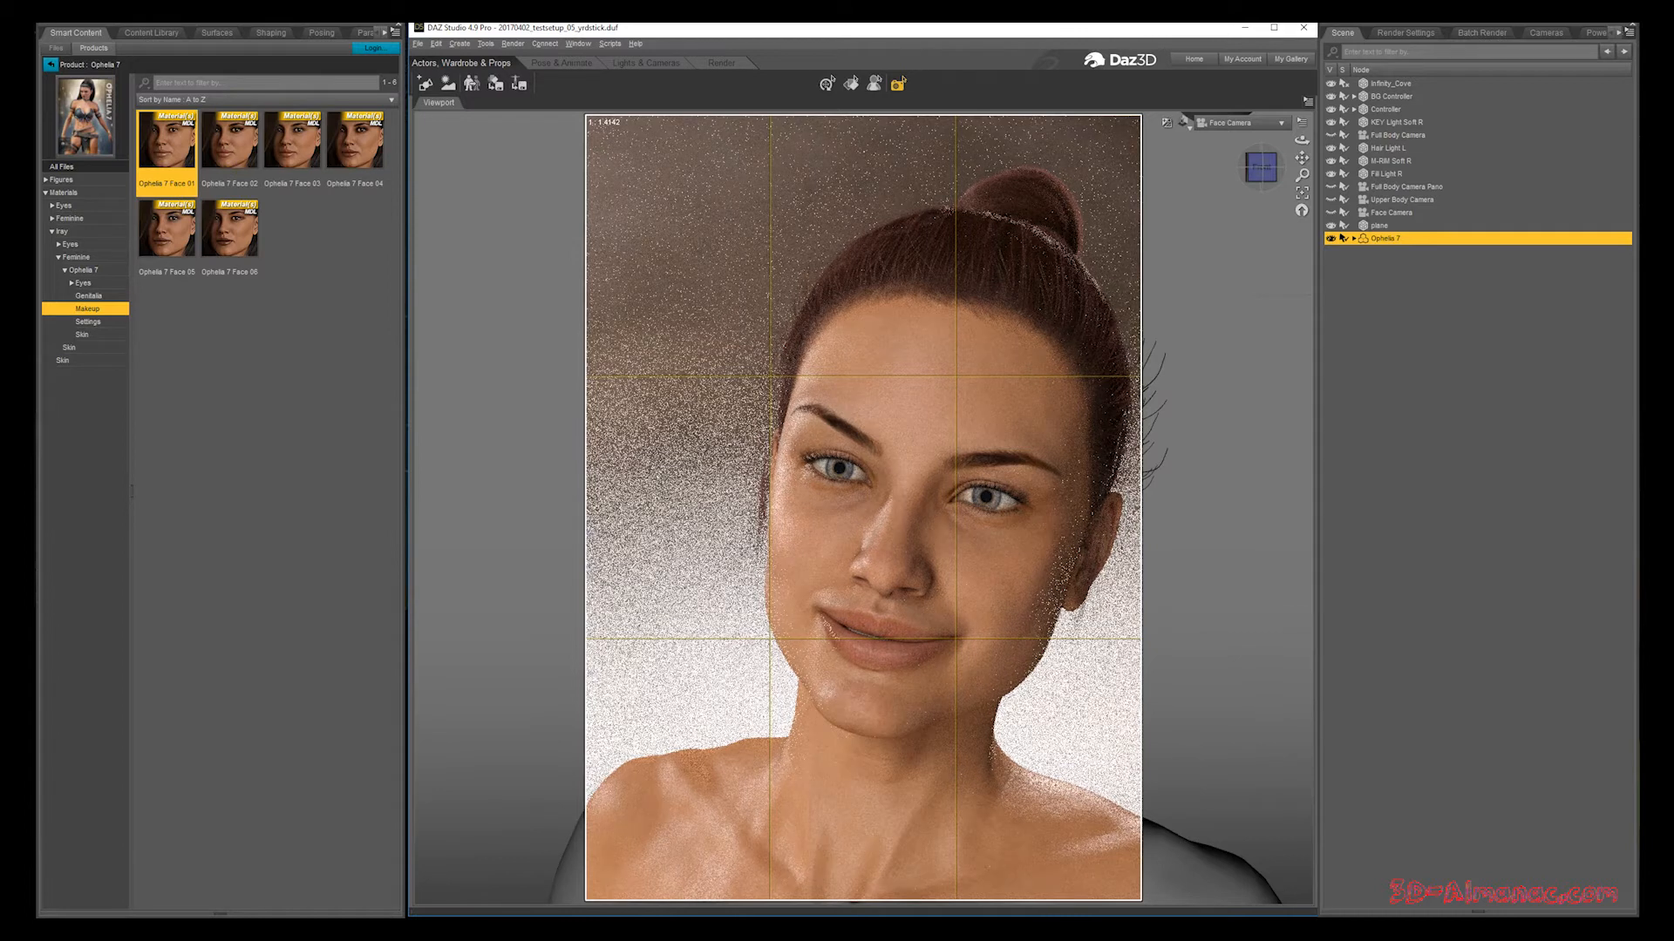
# Step: Select the Audrey Hair under Ophelia 7 in the scene and apply the Audrey Hair 02 Iray colour
pyautogui.click(1354, 238)
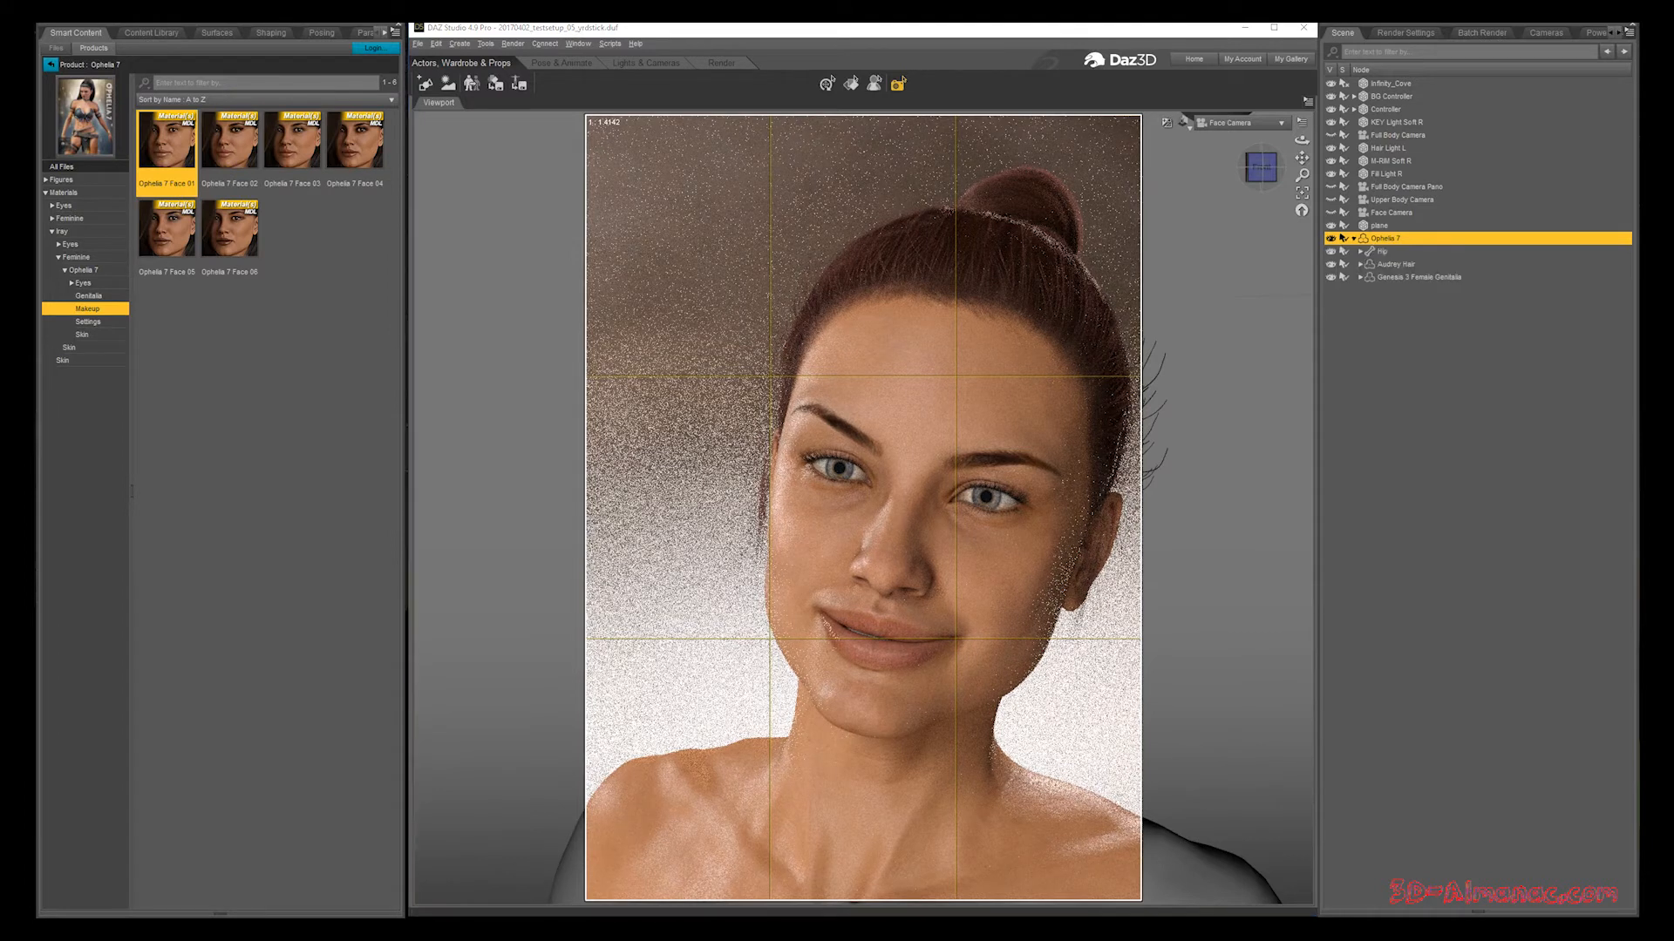
pyautogui.click(1395, 264)
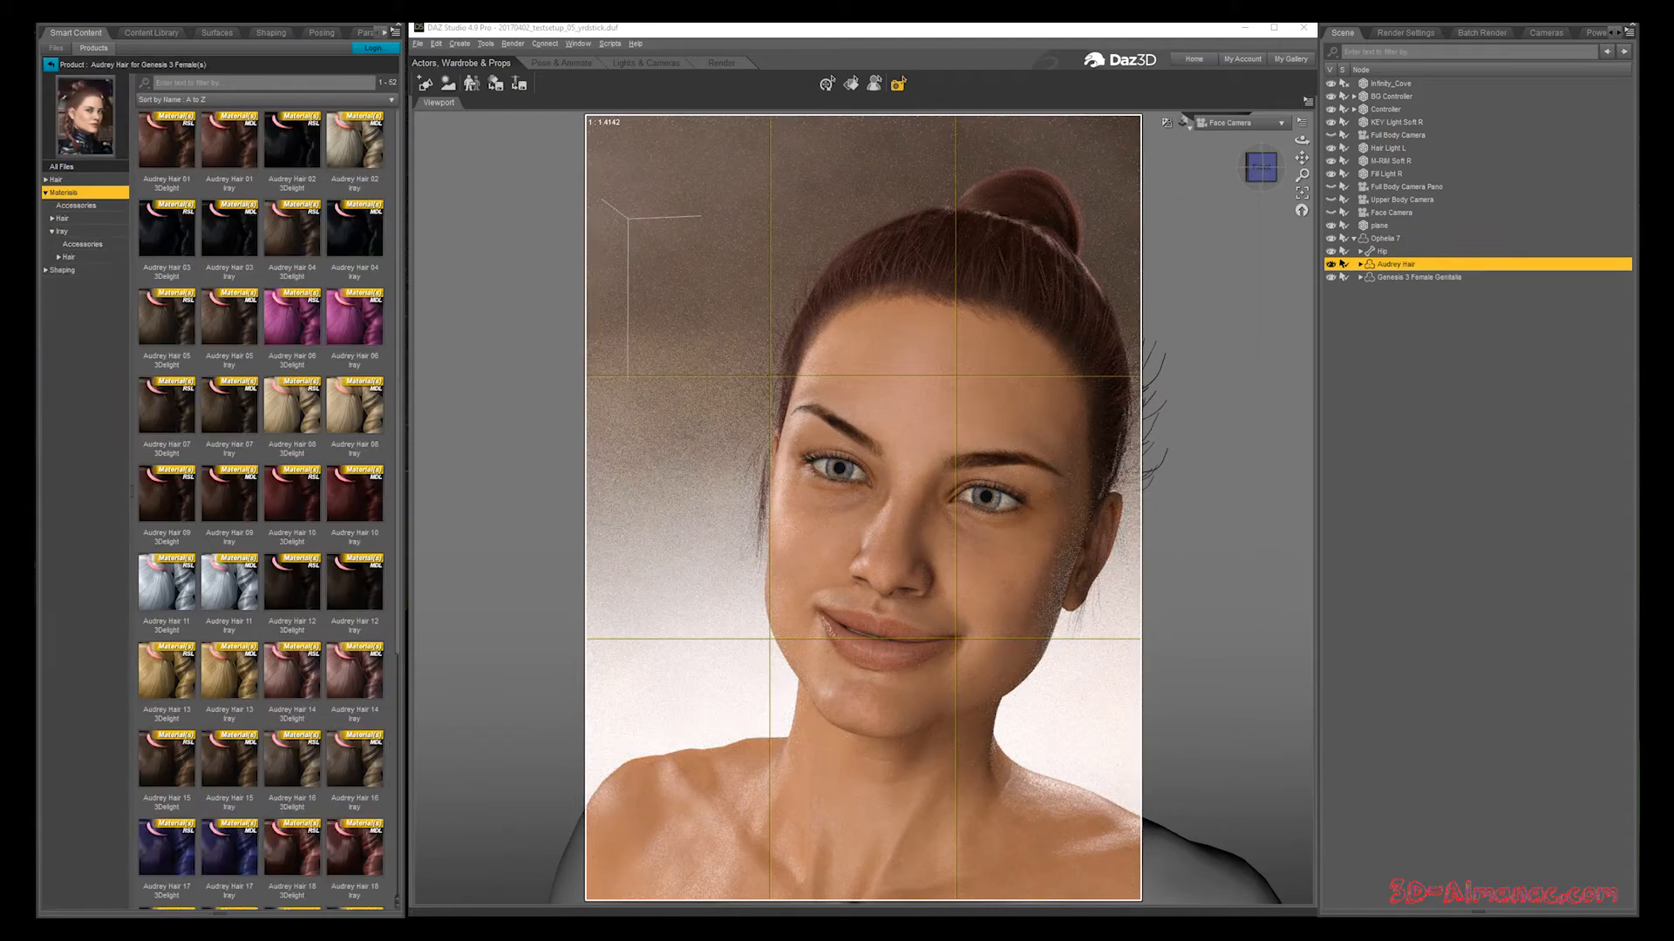
pyautogui.click(62, 232)
pyautogui.click(69, 257)
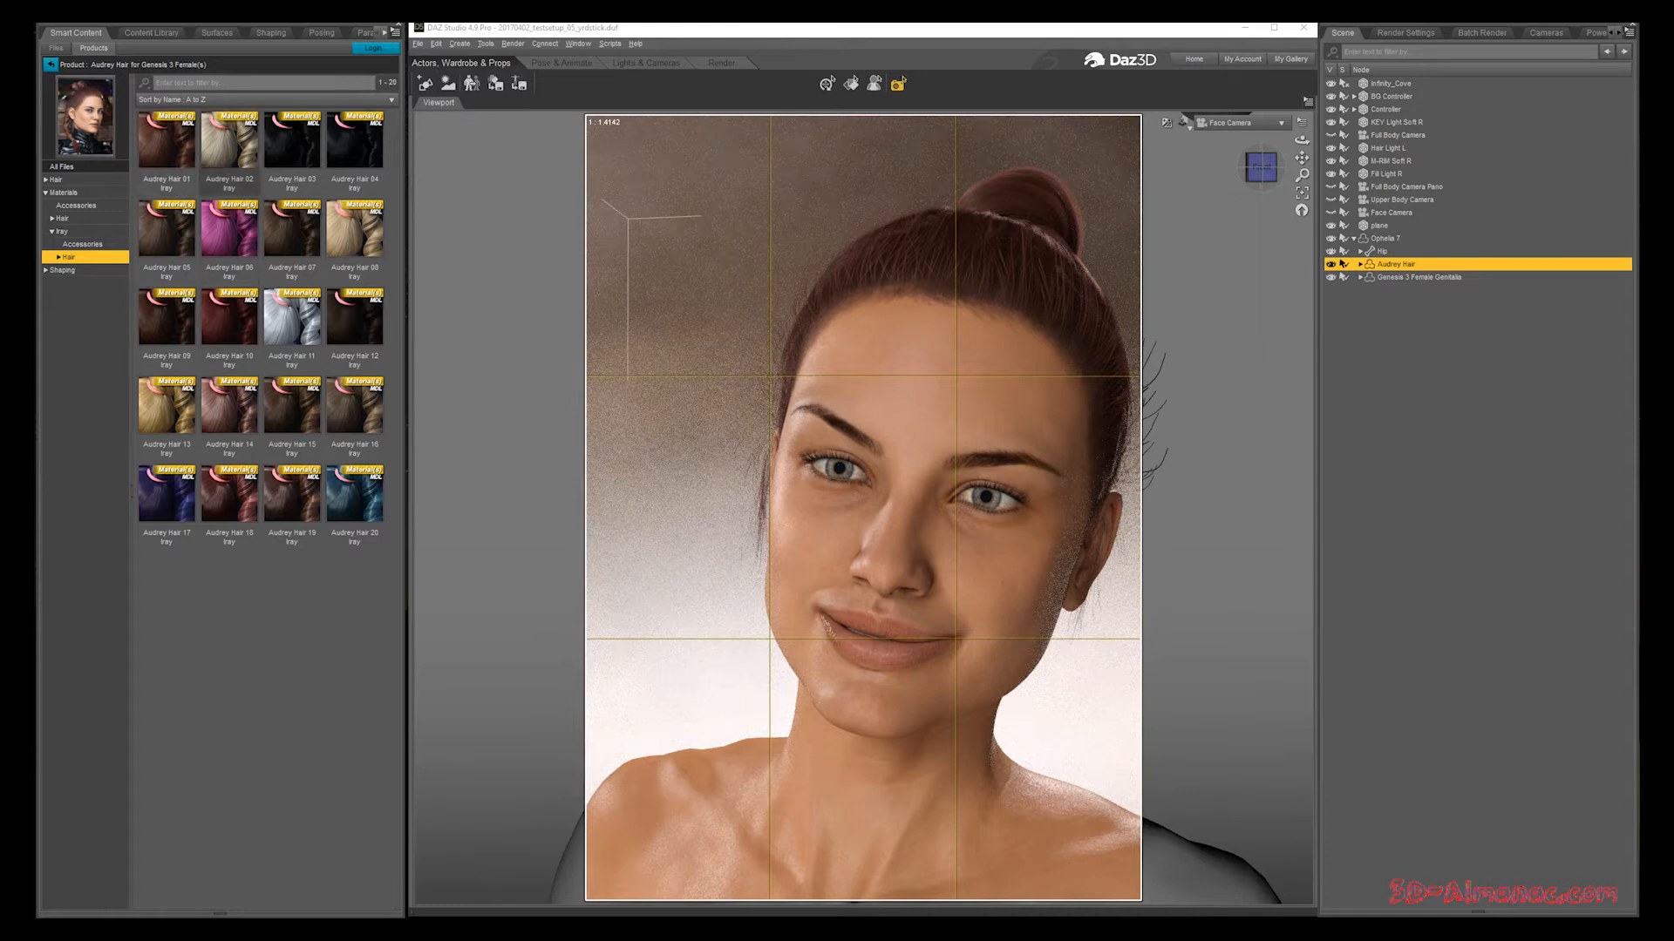
pyautogui.doubleClick(229, 140)
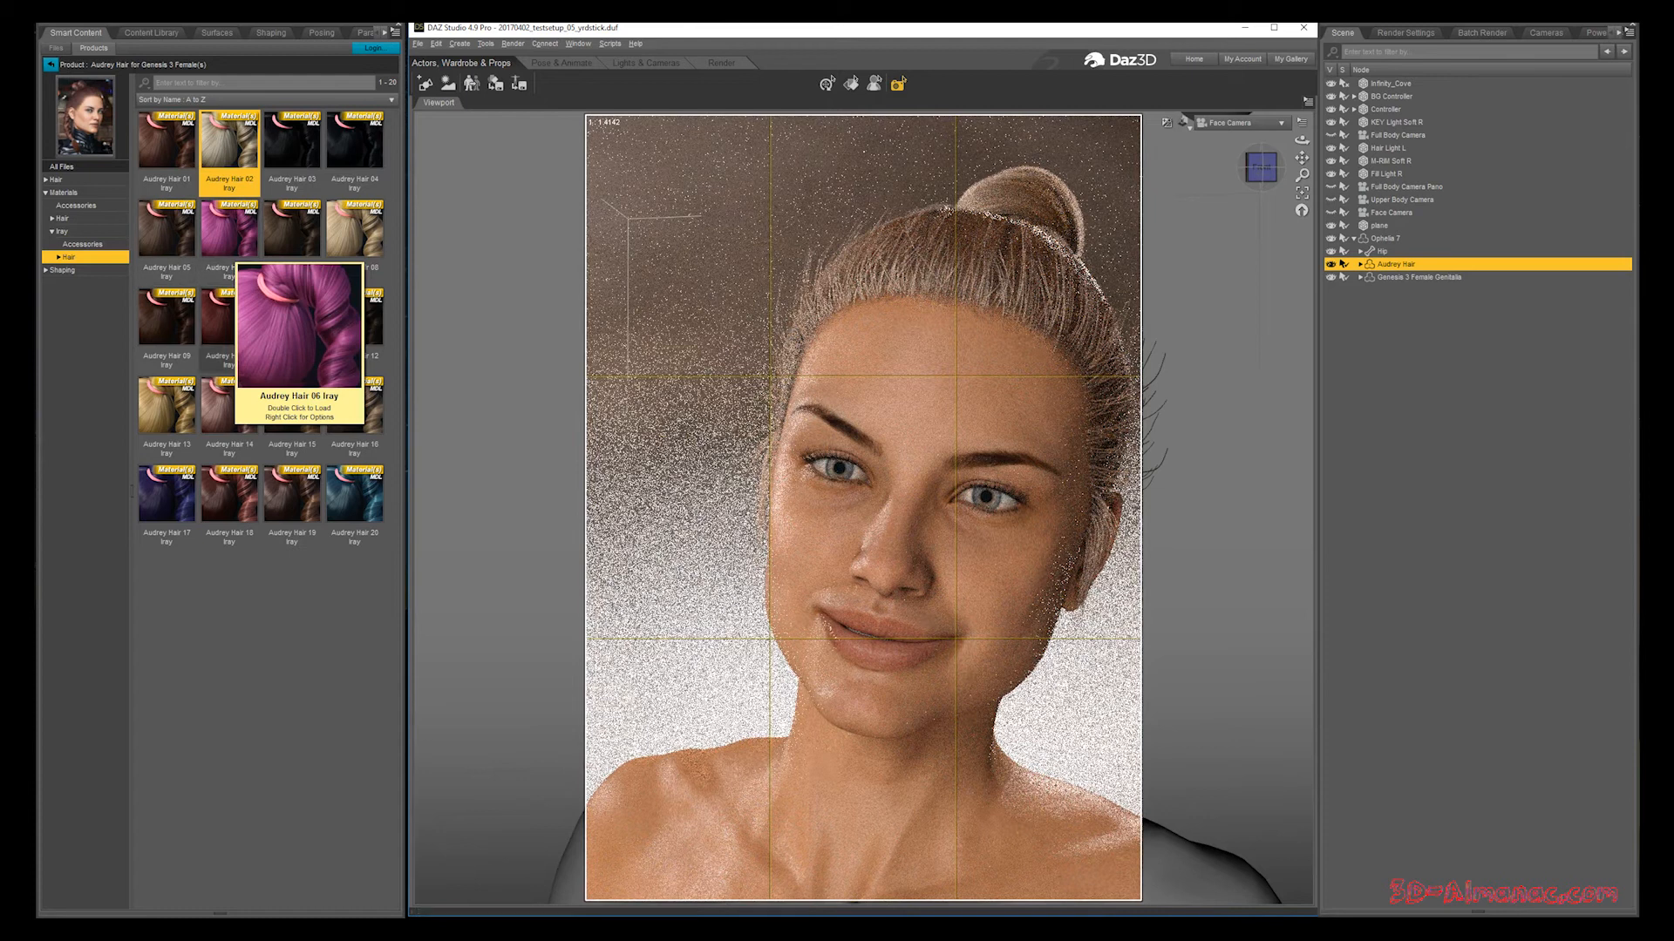
# Step: Try the Audrey Hair 08 Iray colour on the hair and replace it with Audrey Hair 04 Iray
pyautogui.moveTo(366, 225)
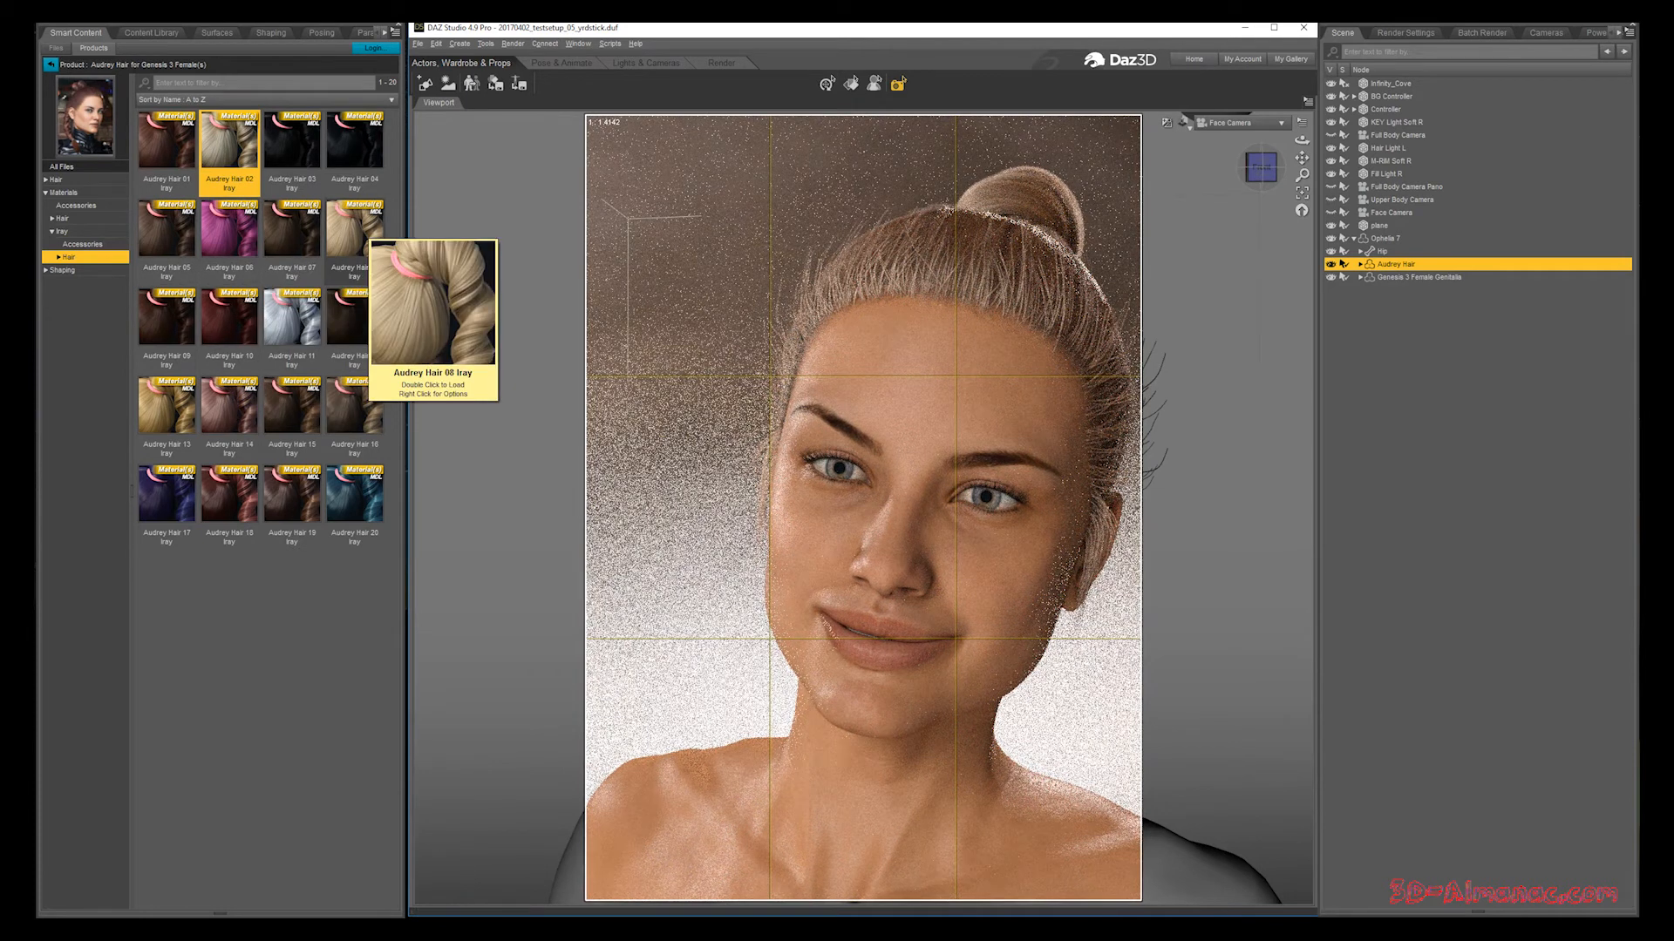
pyautogui.doubleClick(354, 228)
pyautogui.moveTo(253, 314)
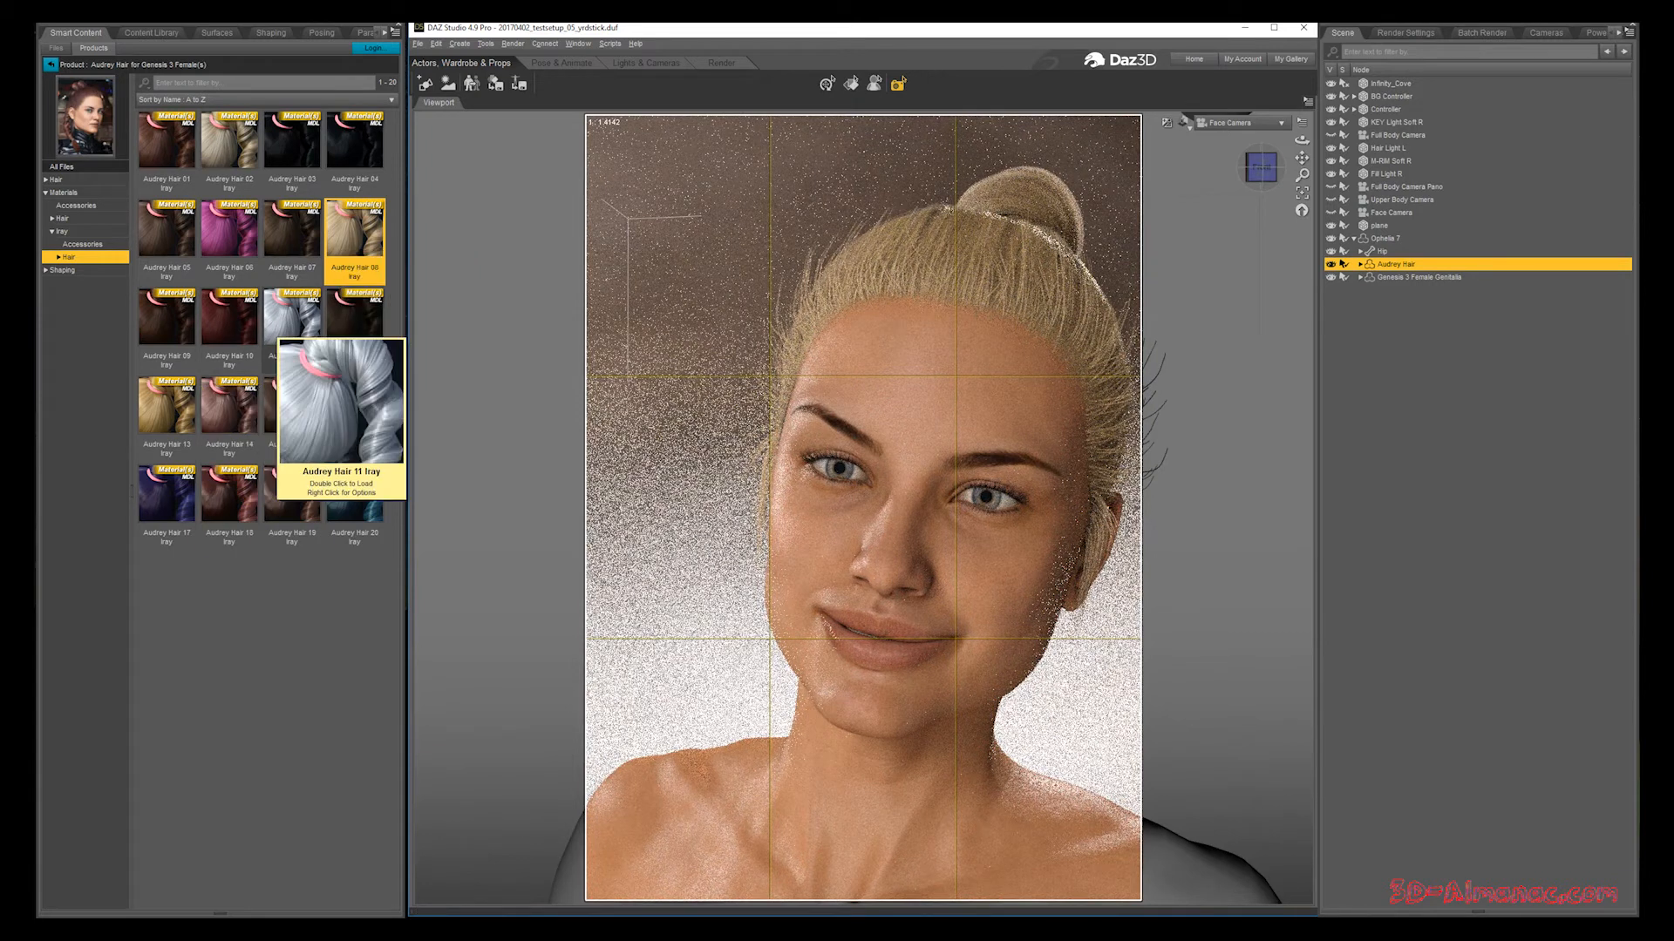
pyautogui.moveTo(349, 159)
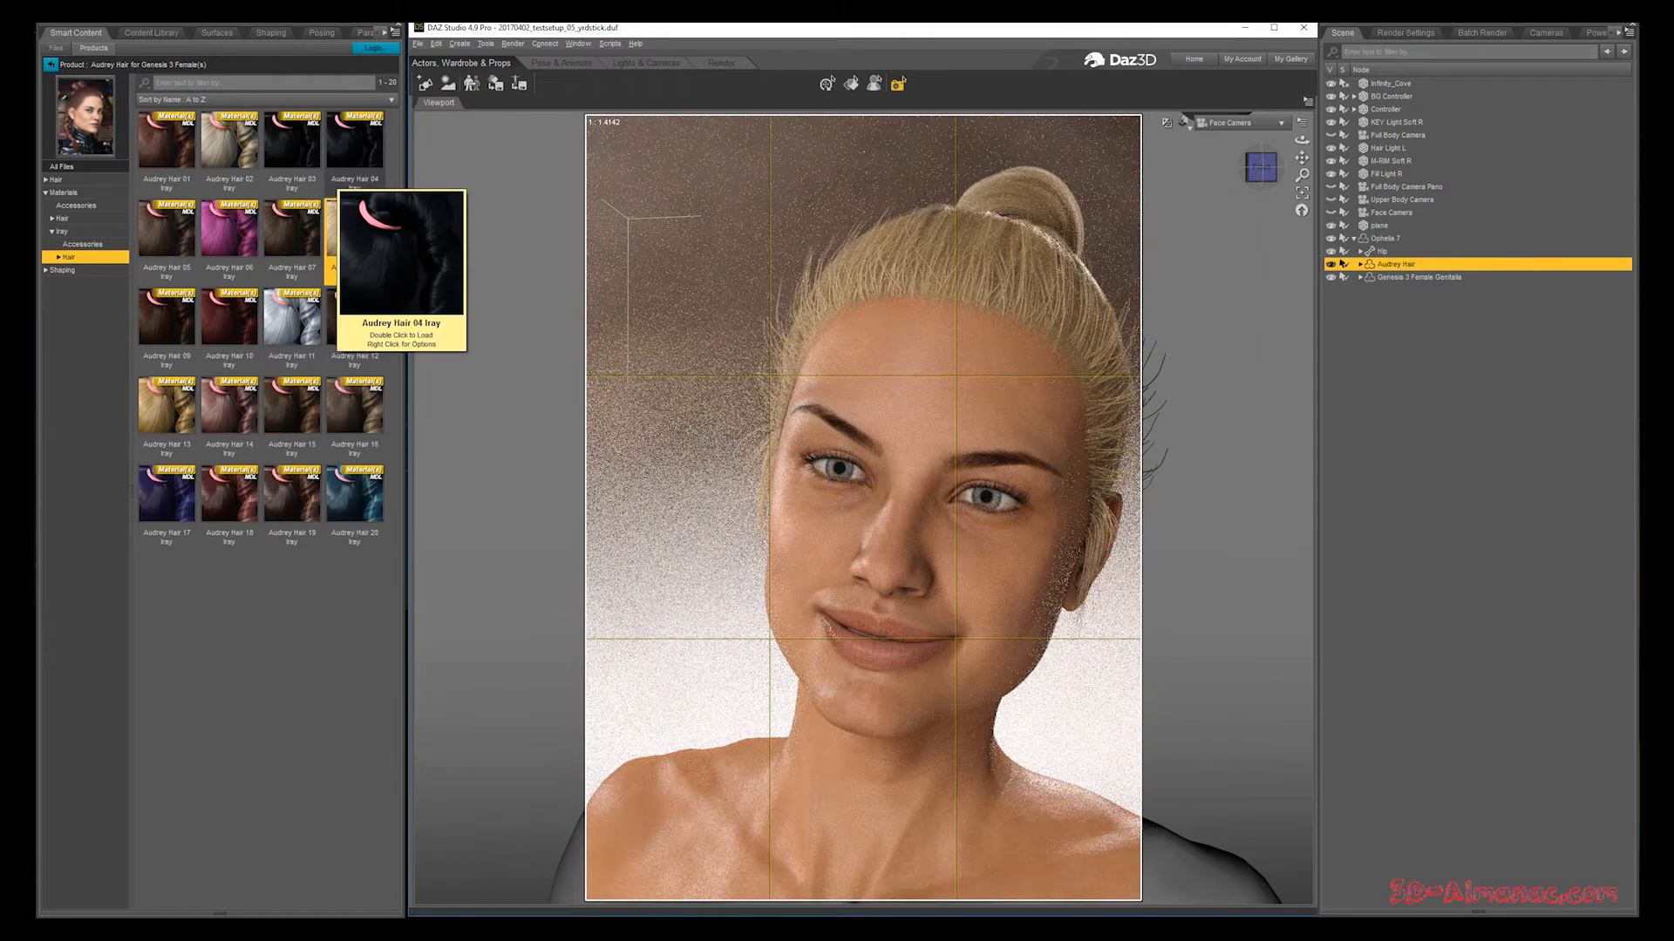
pyautogui.doubleClick(337, 172)
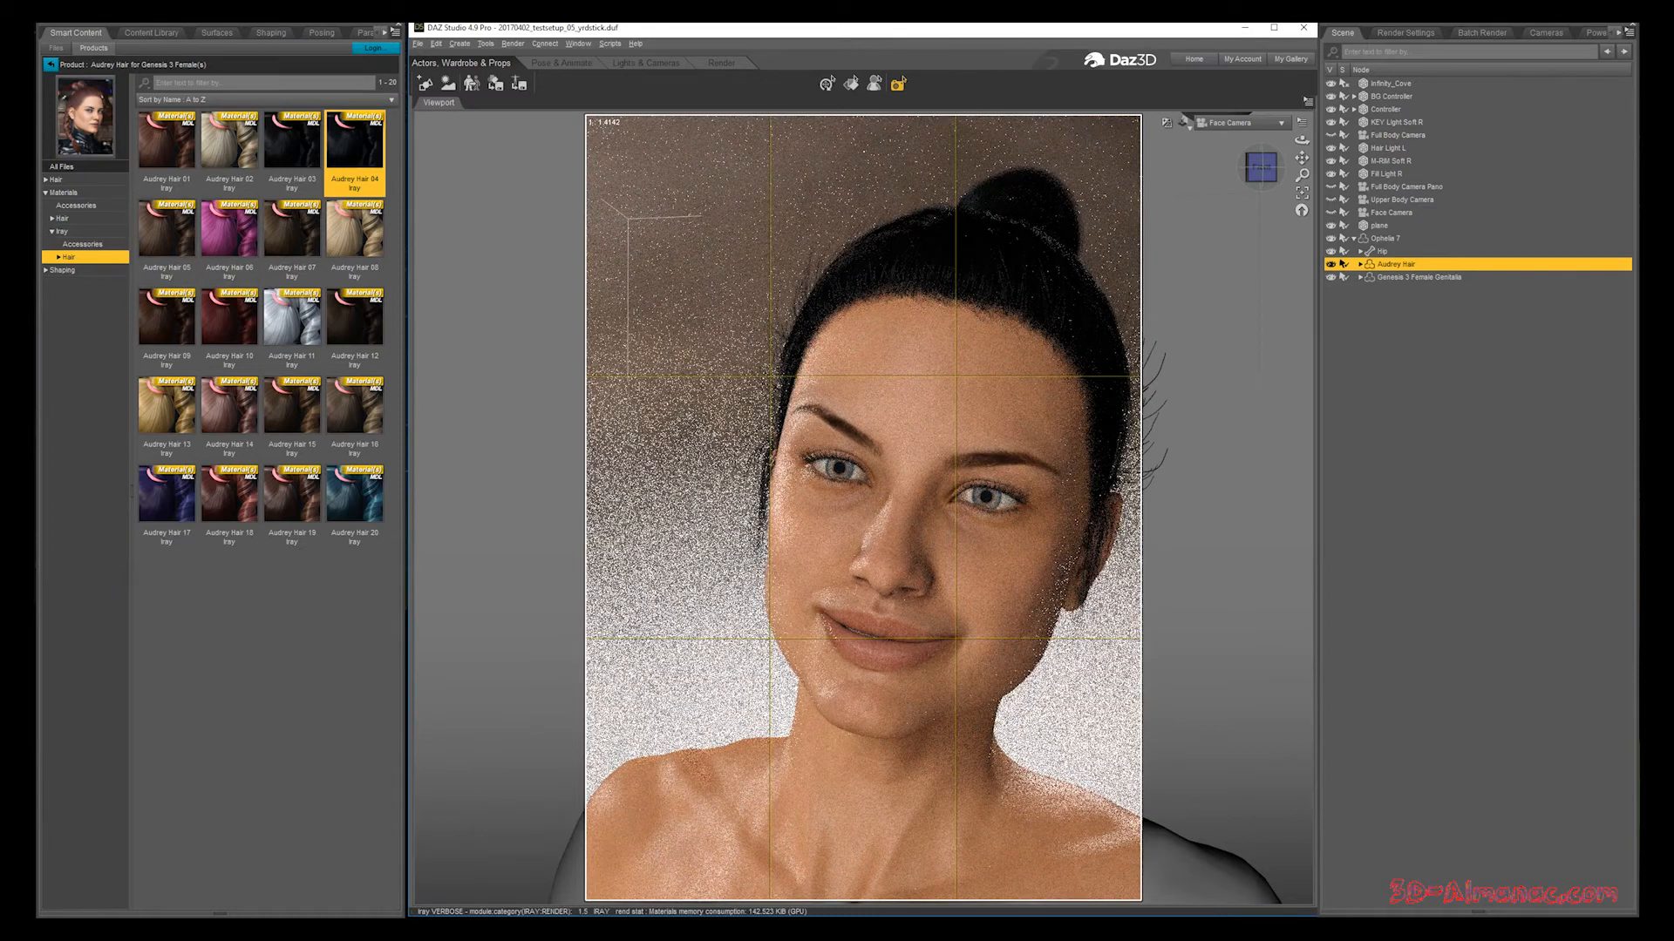
# Step: Examine the Iray hair band materials and the shaping presets available for the Audrey Hair
pyautogui.click(81, 244)
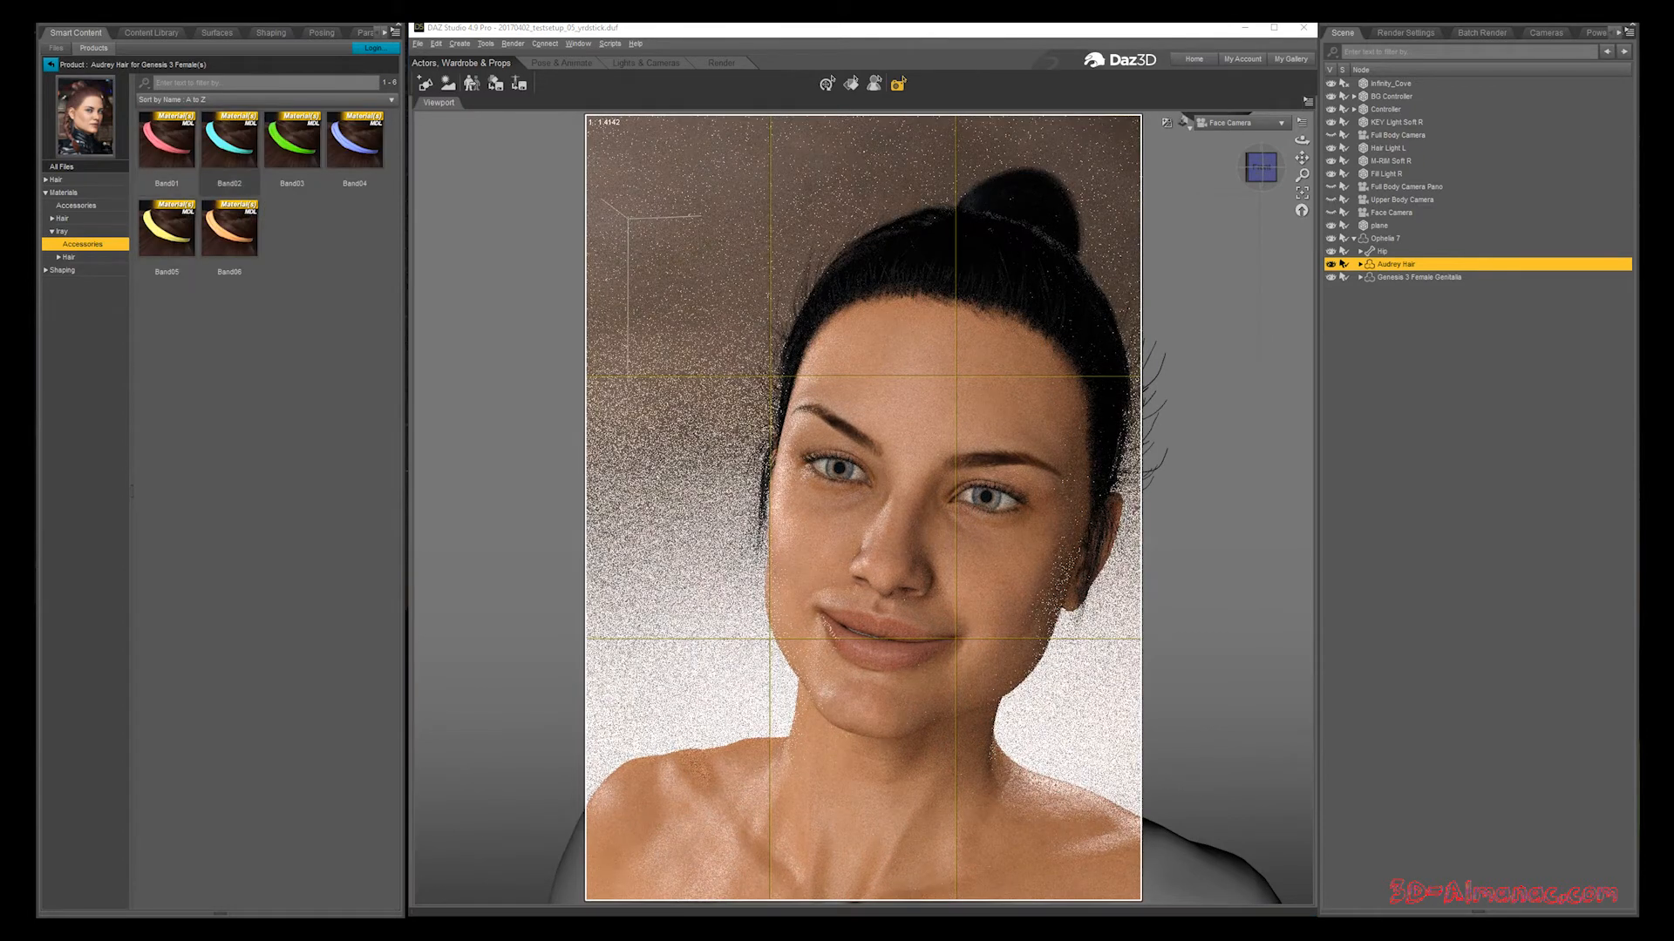
pyautogui.moveTo(345, 144)
pyautogui.click(354, 140)
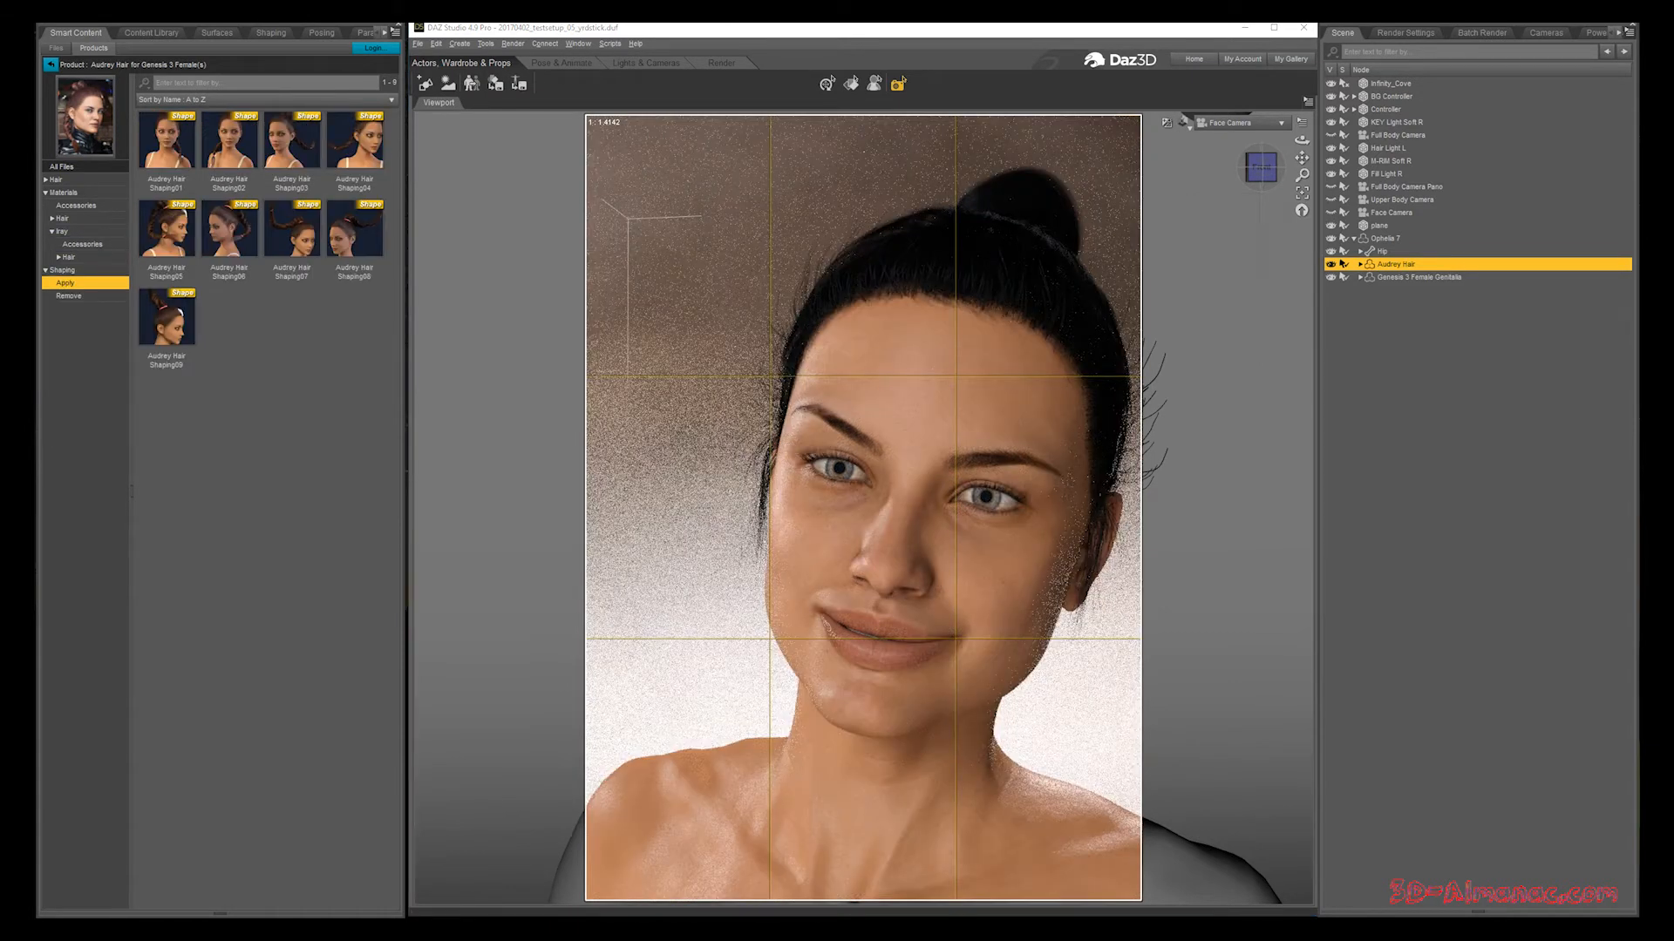
# Step: Apply the Audrey Hair Shaping01 preset and review the hair's Adjust shaping parameters
pyautogui.doubleClick(166, 142)
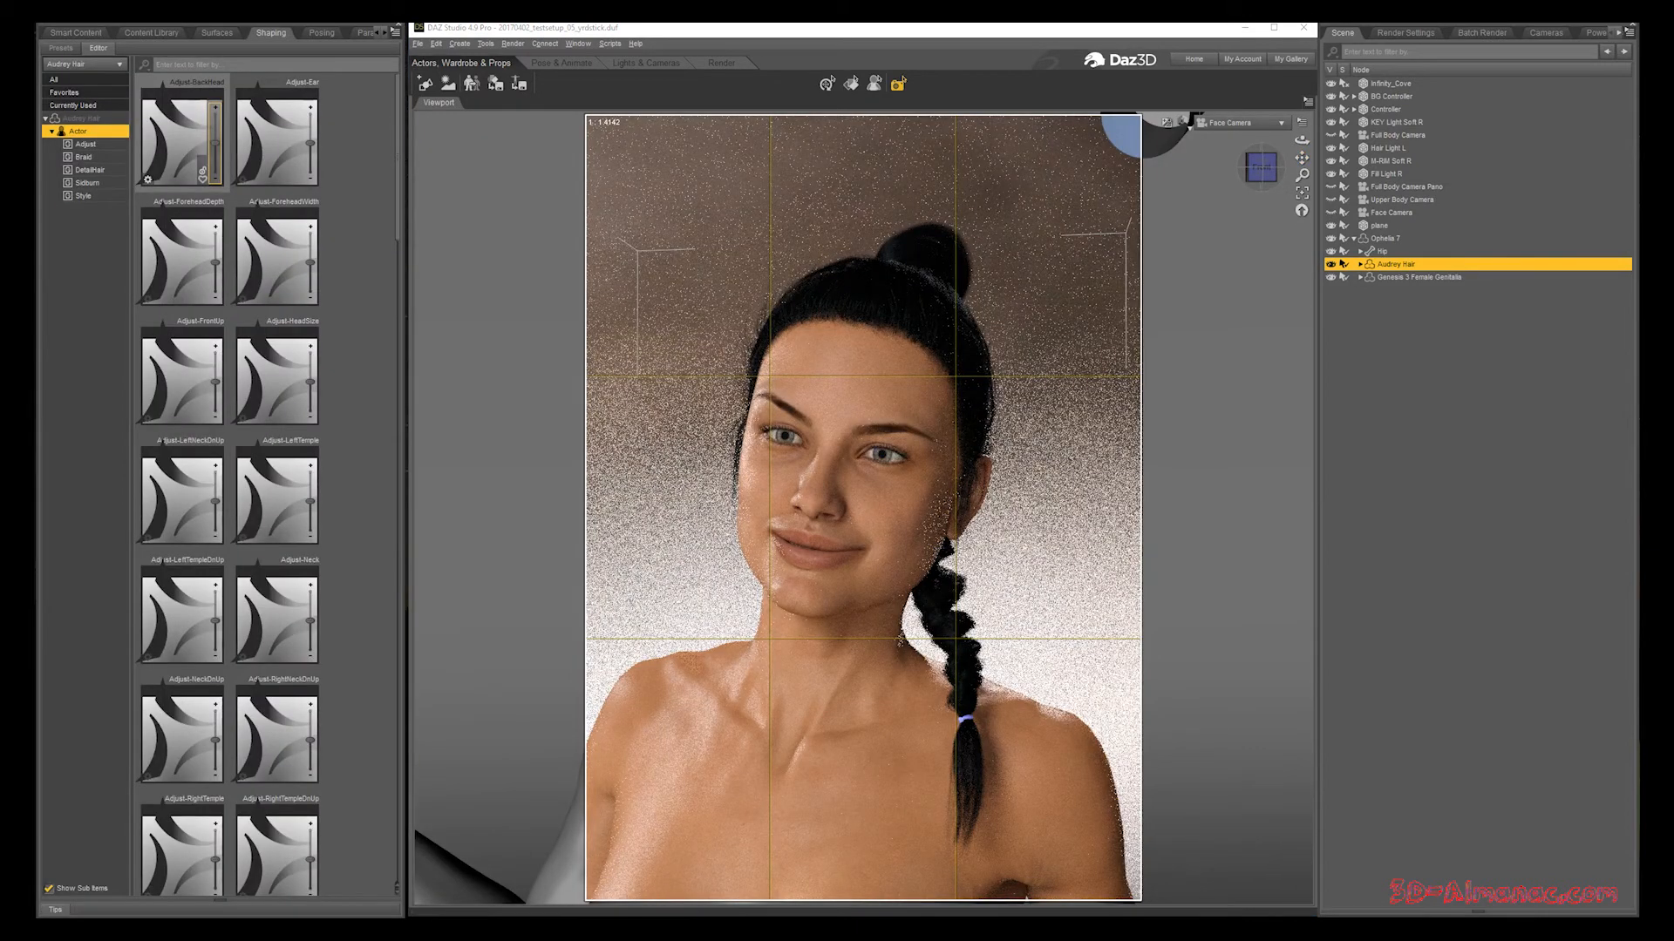
pyautogui.click(85, 144)
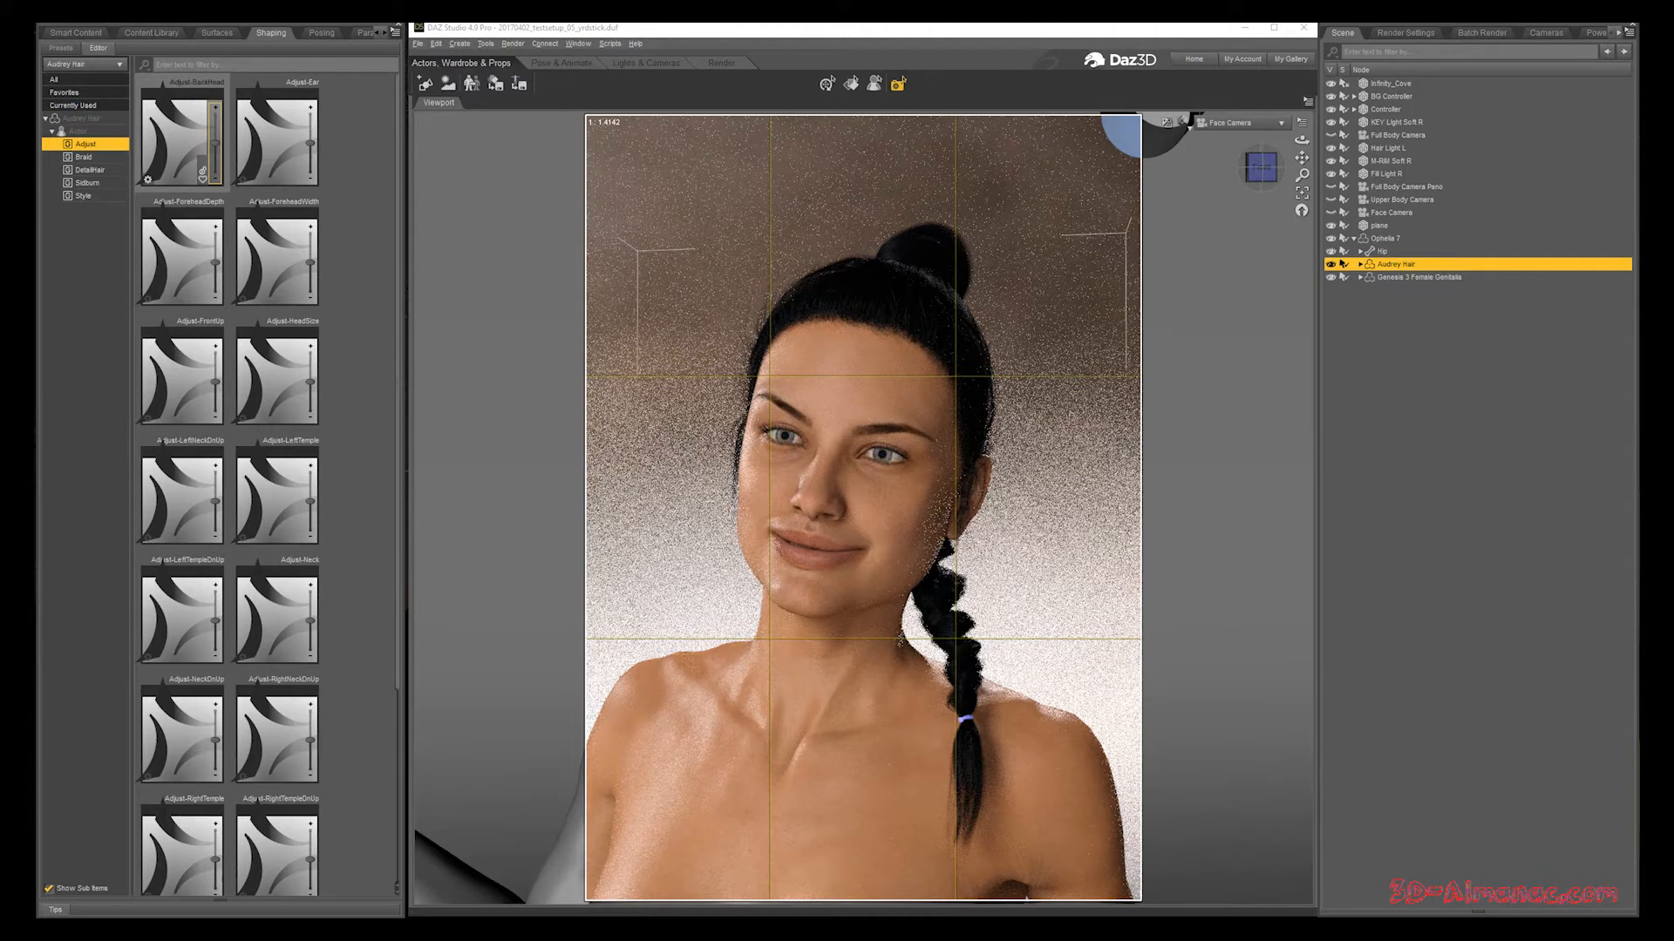
pyautogui.scroll(-3, 203, 172)
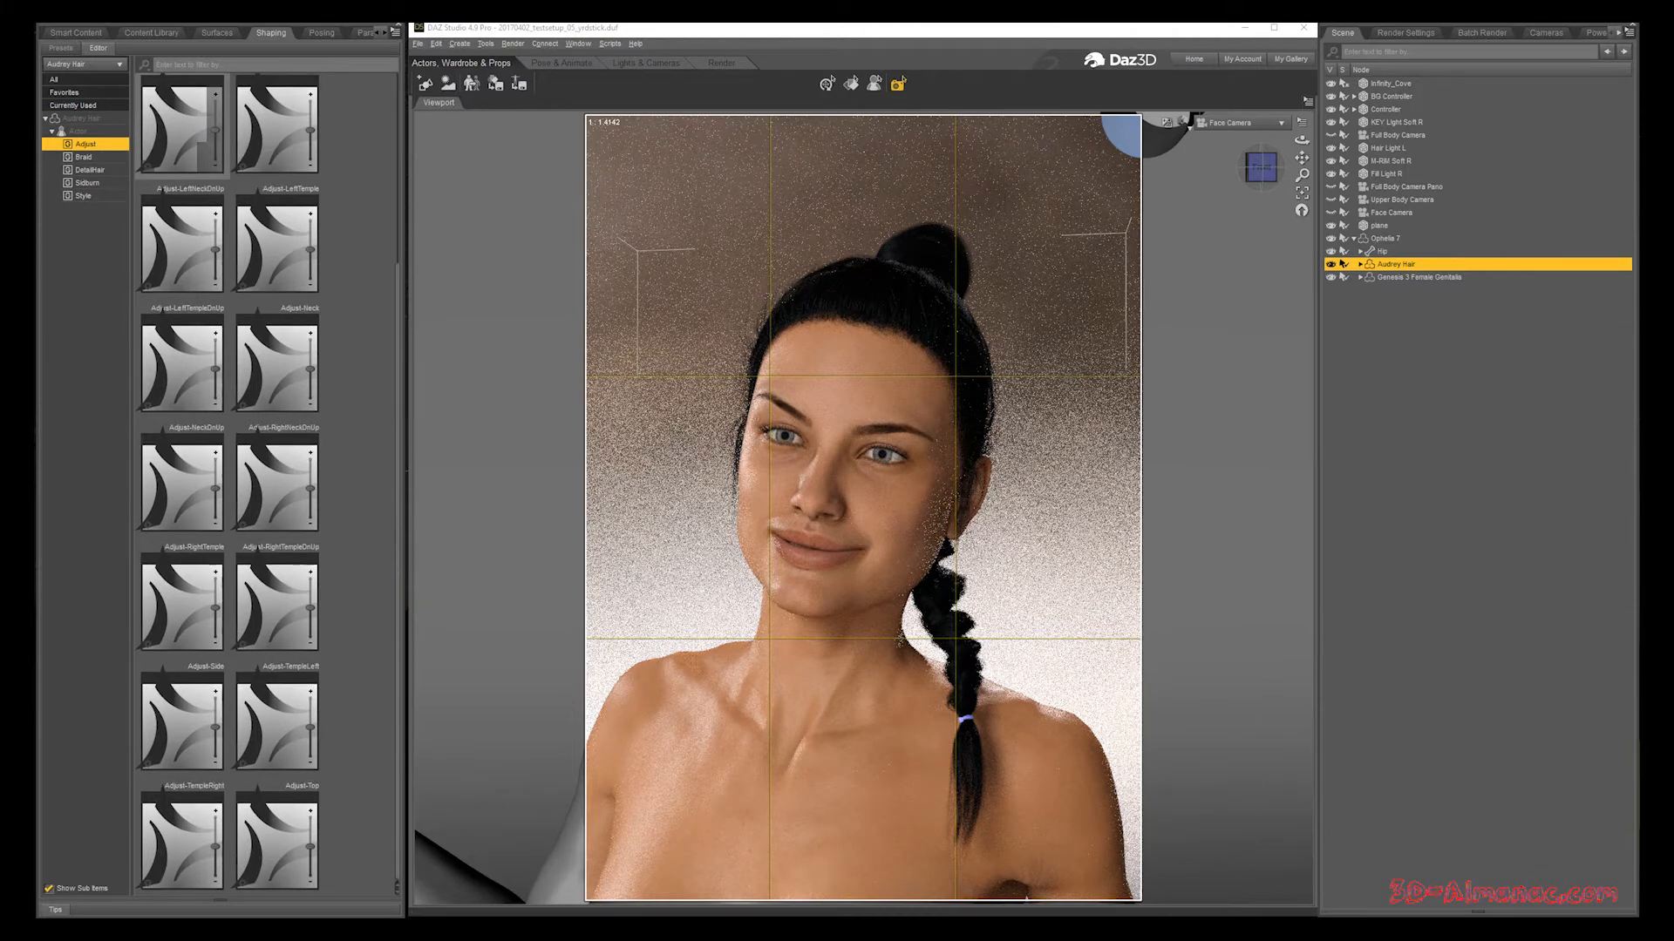
pyautogui.scroll(3, 183, 375)
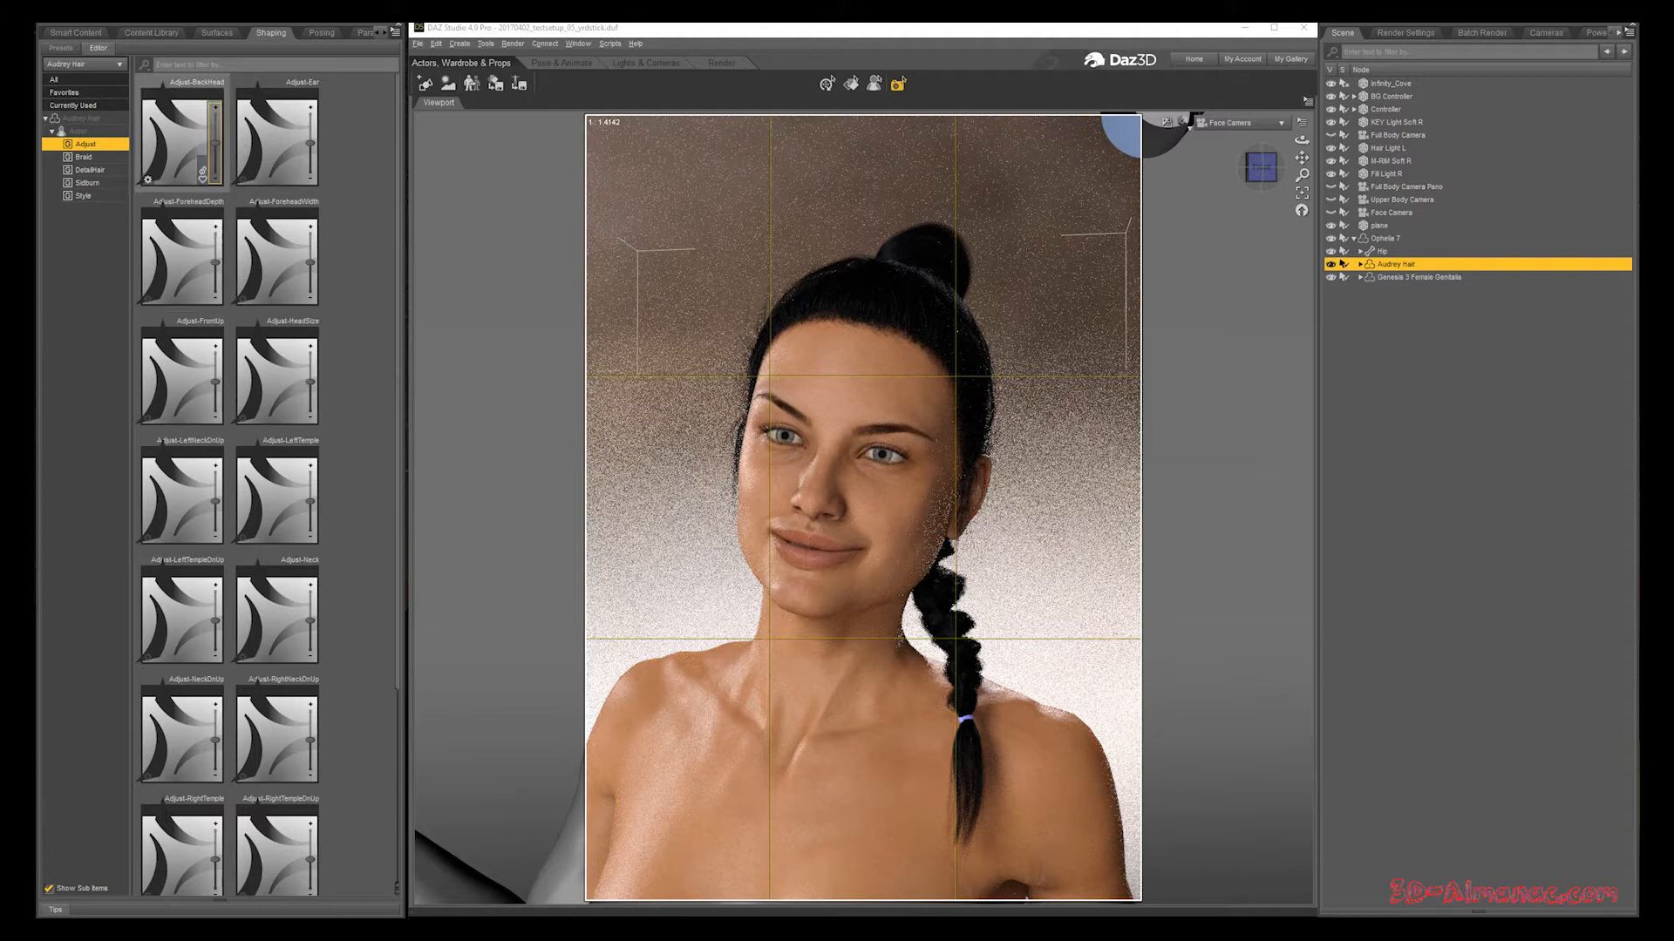
# Step: Set the Audrey Hair's SeparateTail parameter in the Braid group to 100% and look over the other braid parameters
pyautogui.click(83, 157)
pyautogui.scroll(-5, 183, 218)
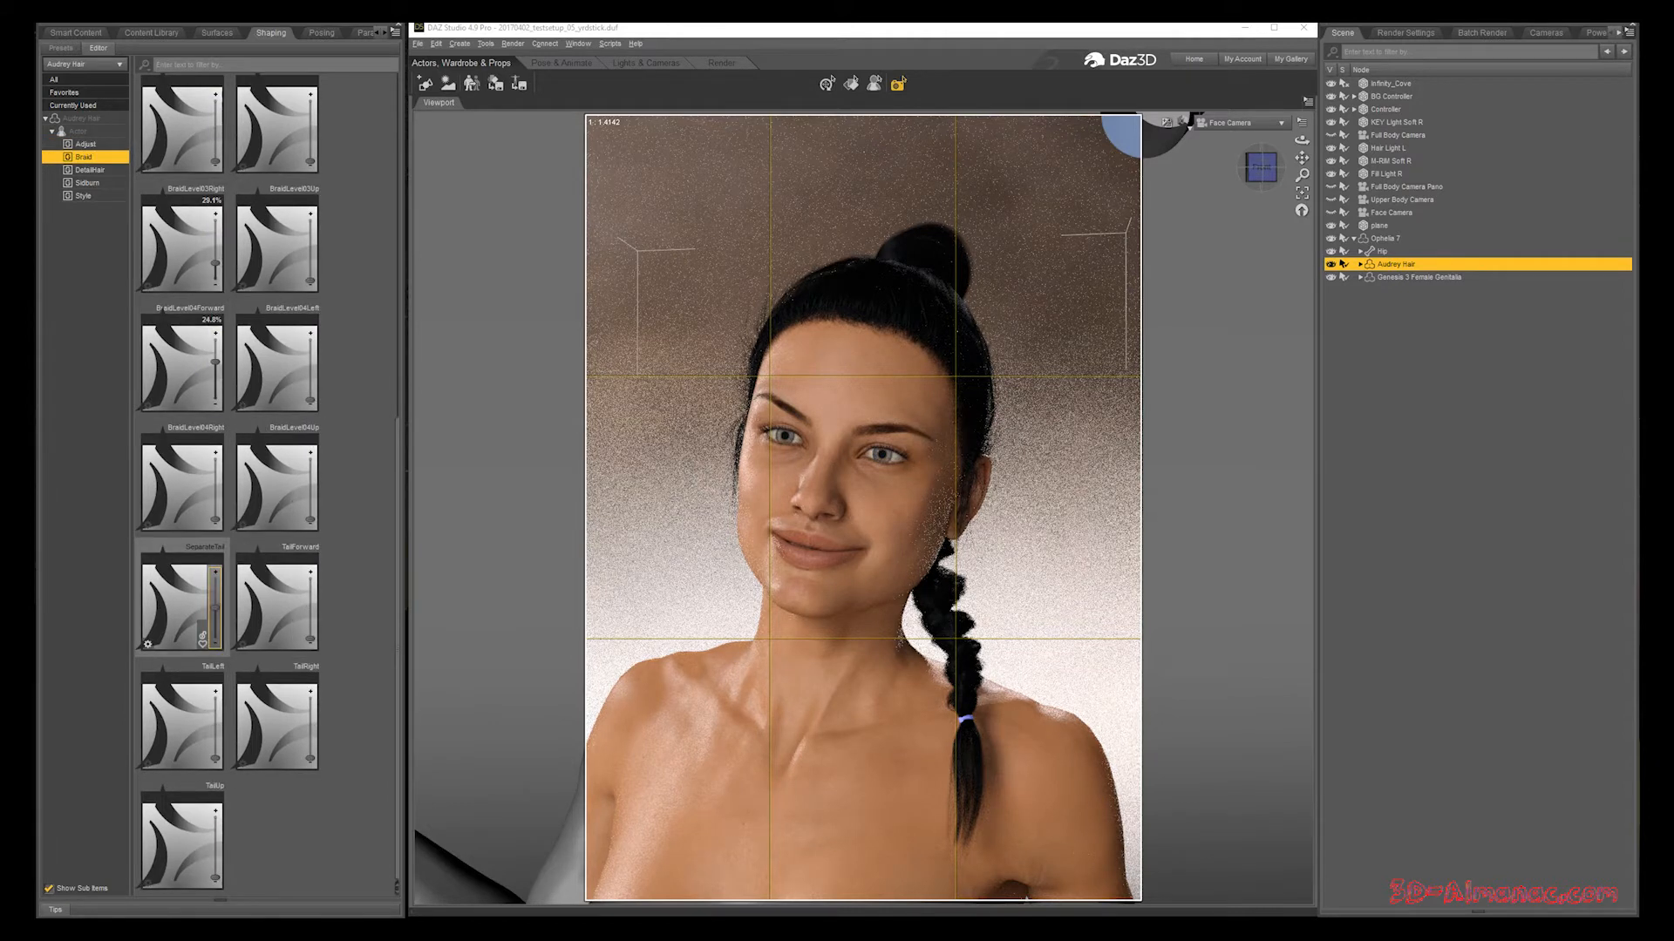
pyautogui.moveTo(215, 608); pyautogui.dragTo(216, 575)
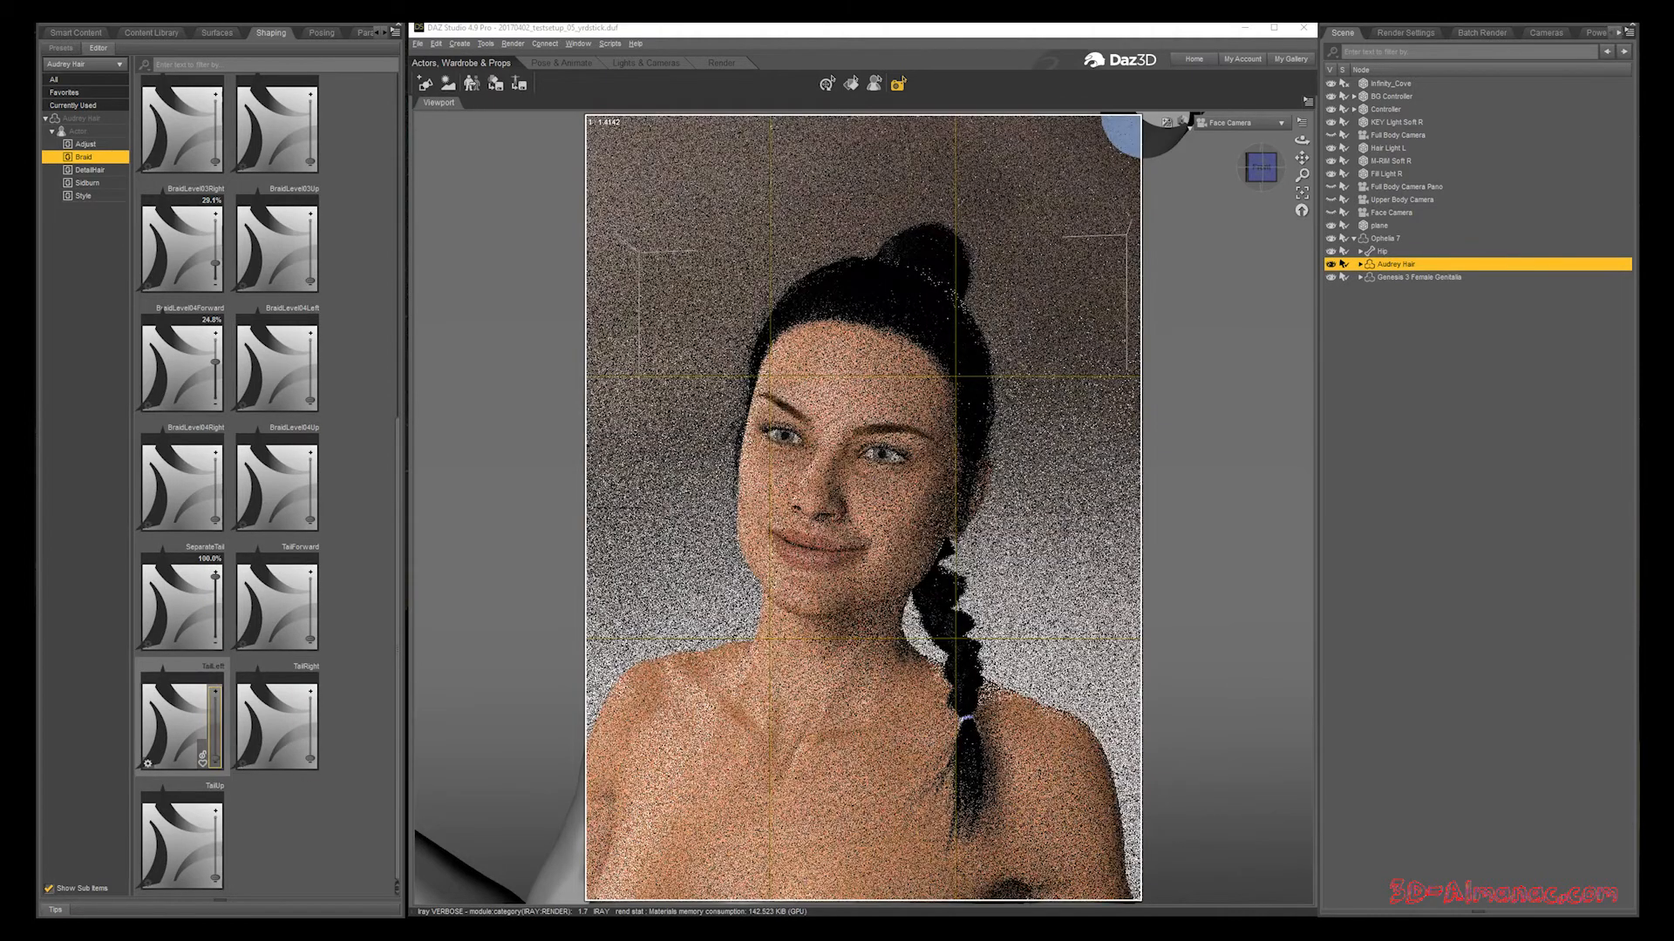
pyautogui.scroll(3, 288, 697)
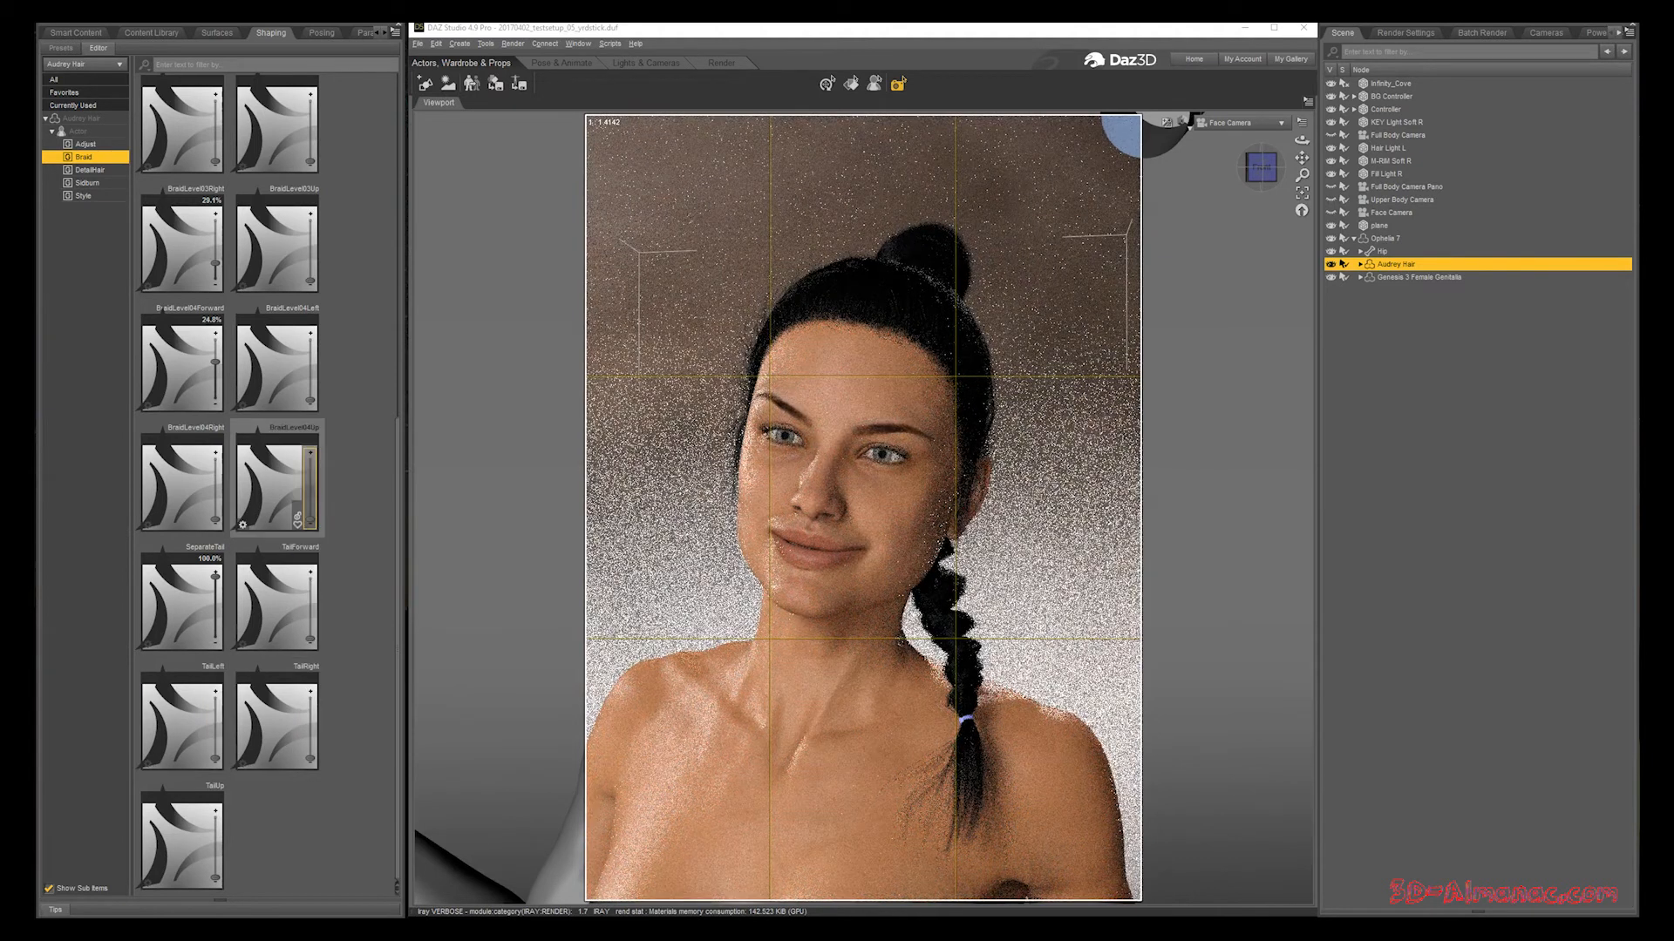
pyautogui.scroll(2, 279, 601)
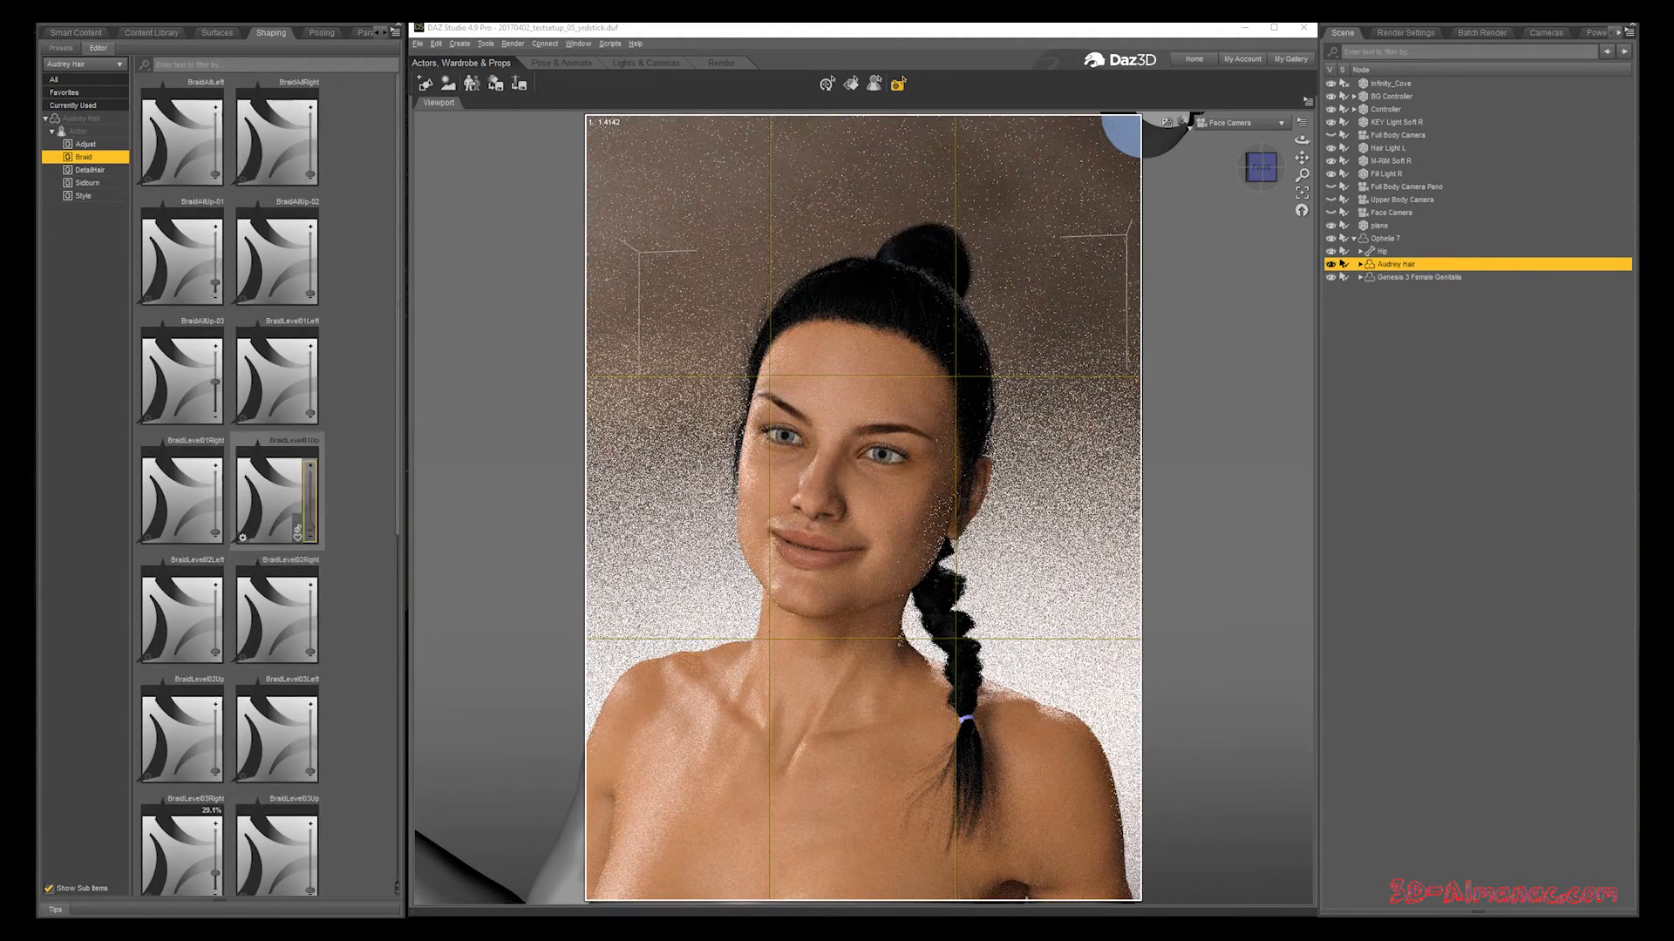
# Step: Inspect the Audrey Hair's bone hierarchy in the scene and its DetailHair, Sideburn and Style shaping parameters
pyautogui.click(1360, 264)
pyautogui.click(1367, 278)
pyautogui.click(1373, 302)
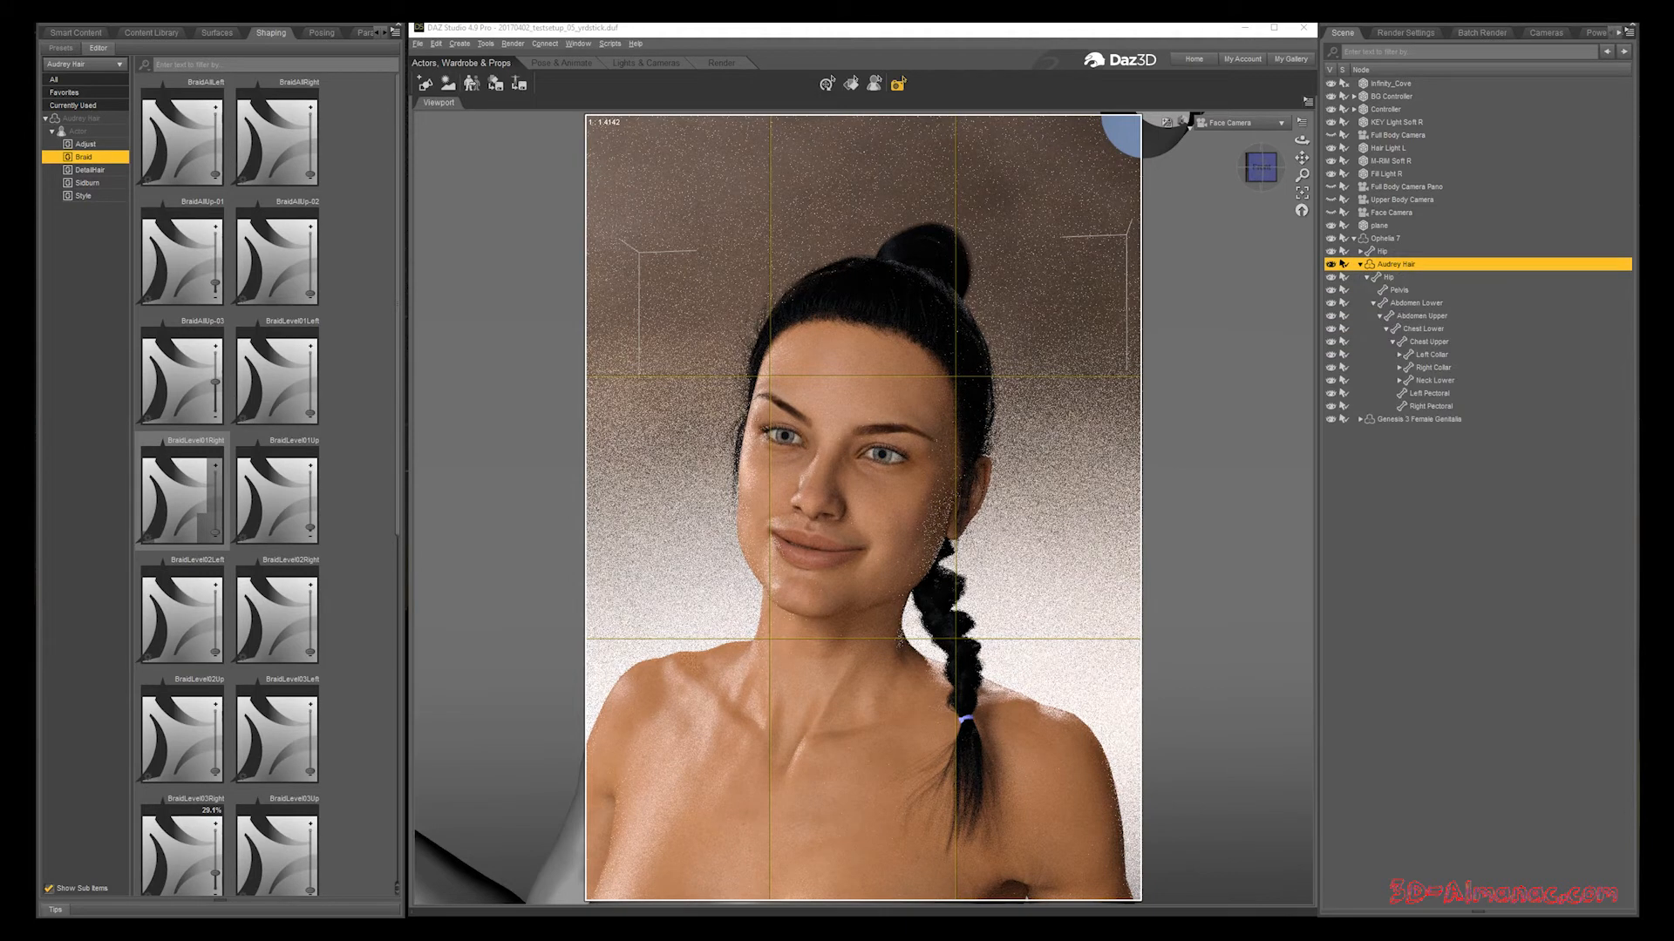
pyautogui.click(1360, 264)
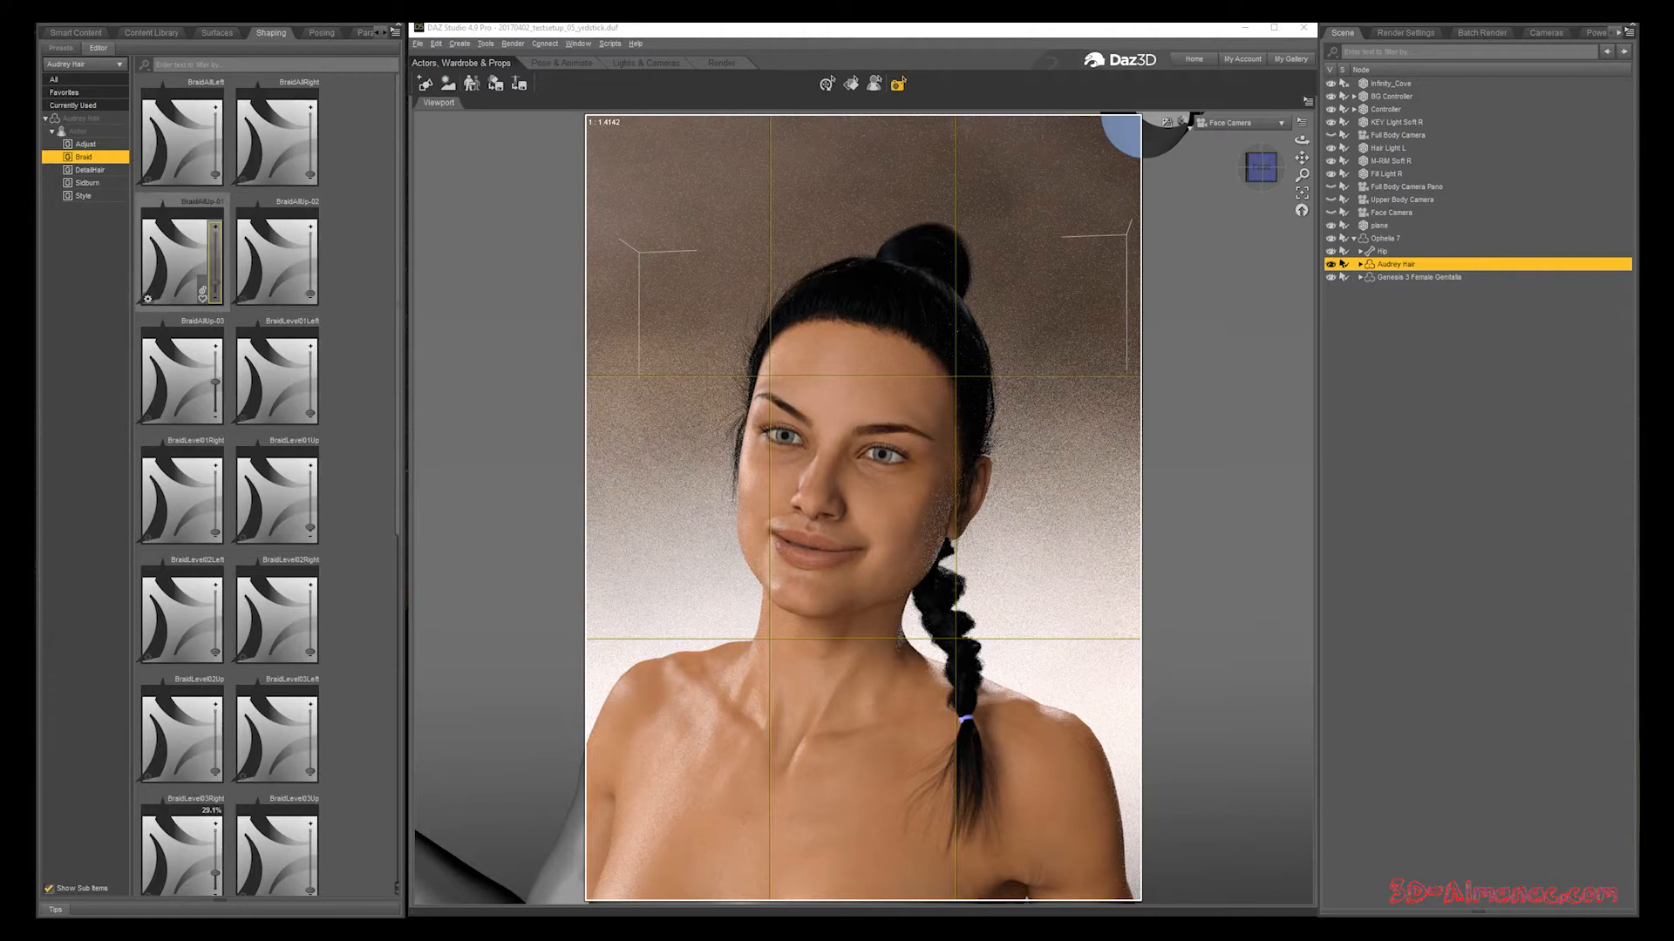
pyautogui.click(90, 170)
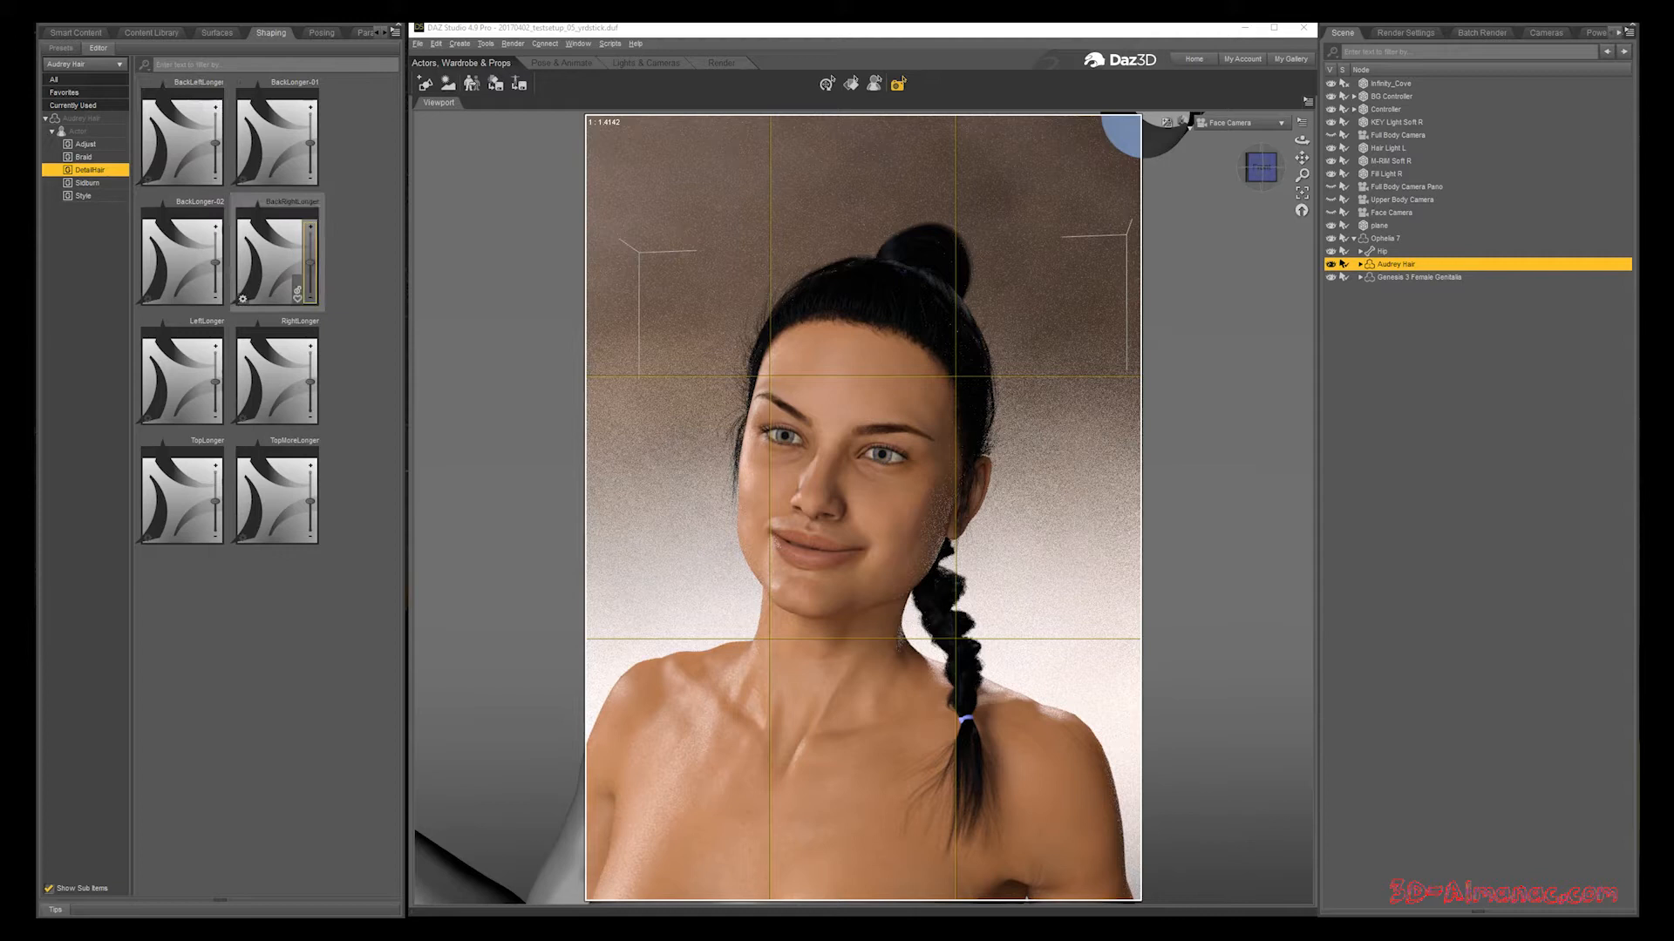
pyautogui.click(87, 183)
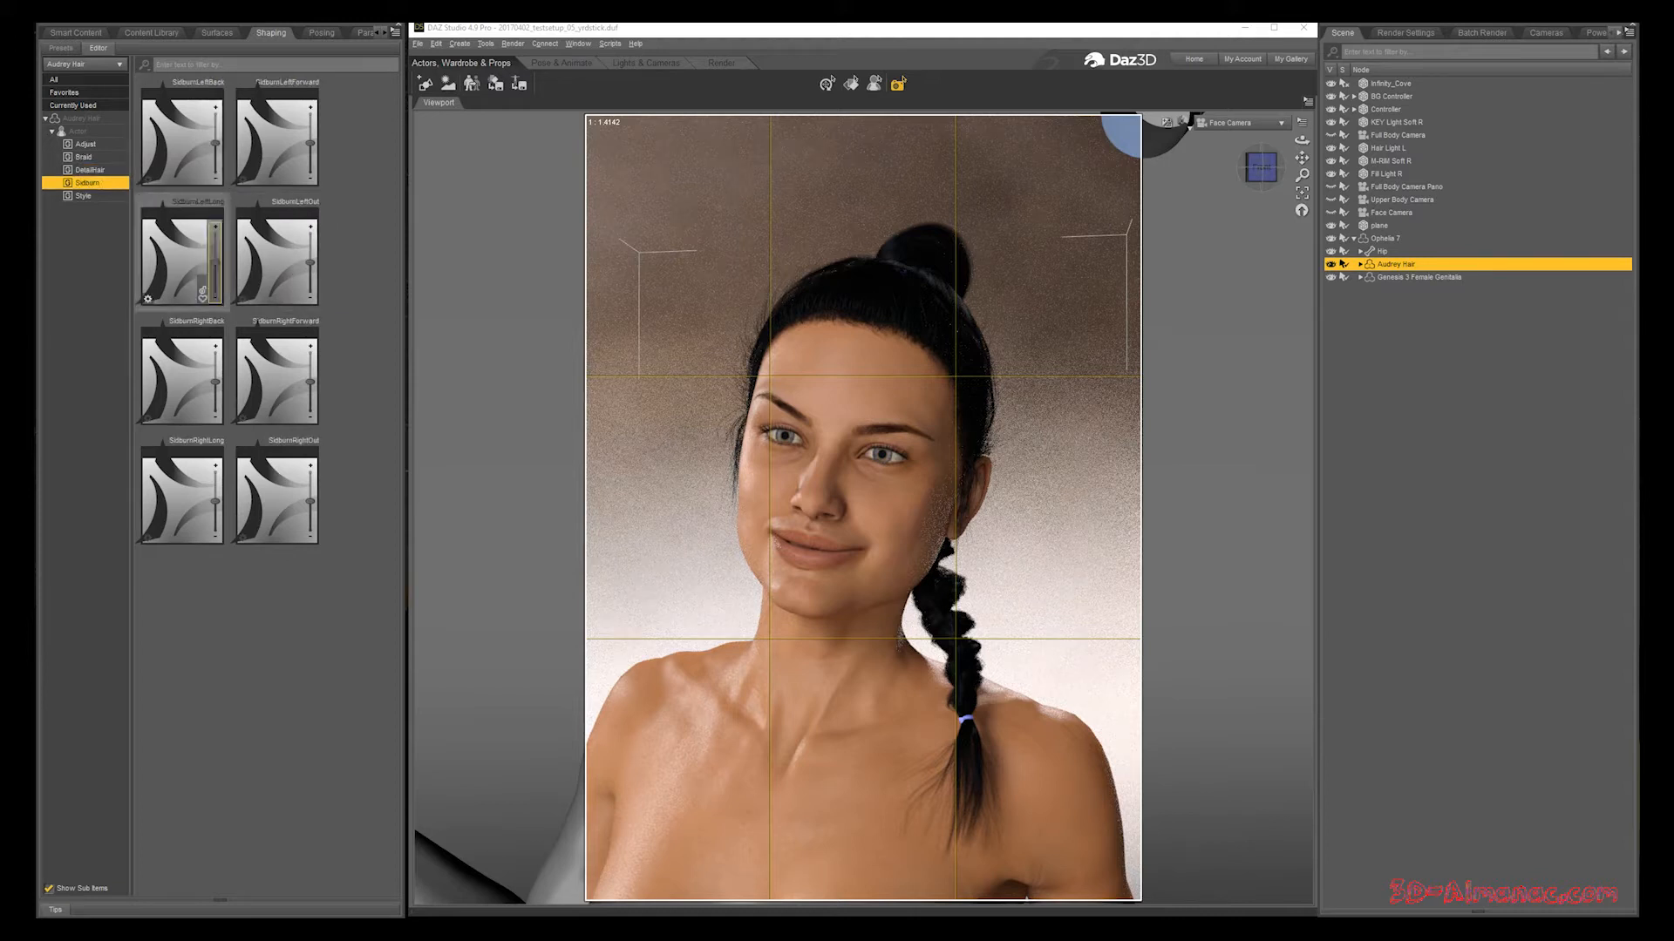
pyautogui.click(84, 196)
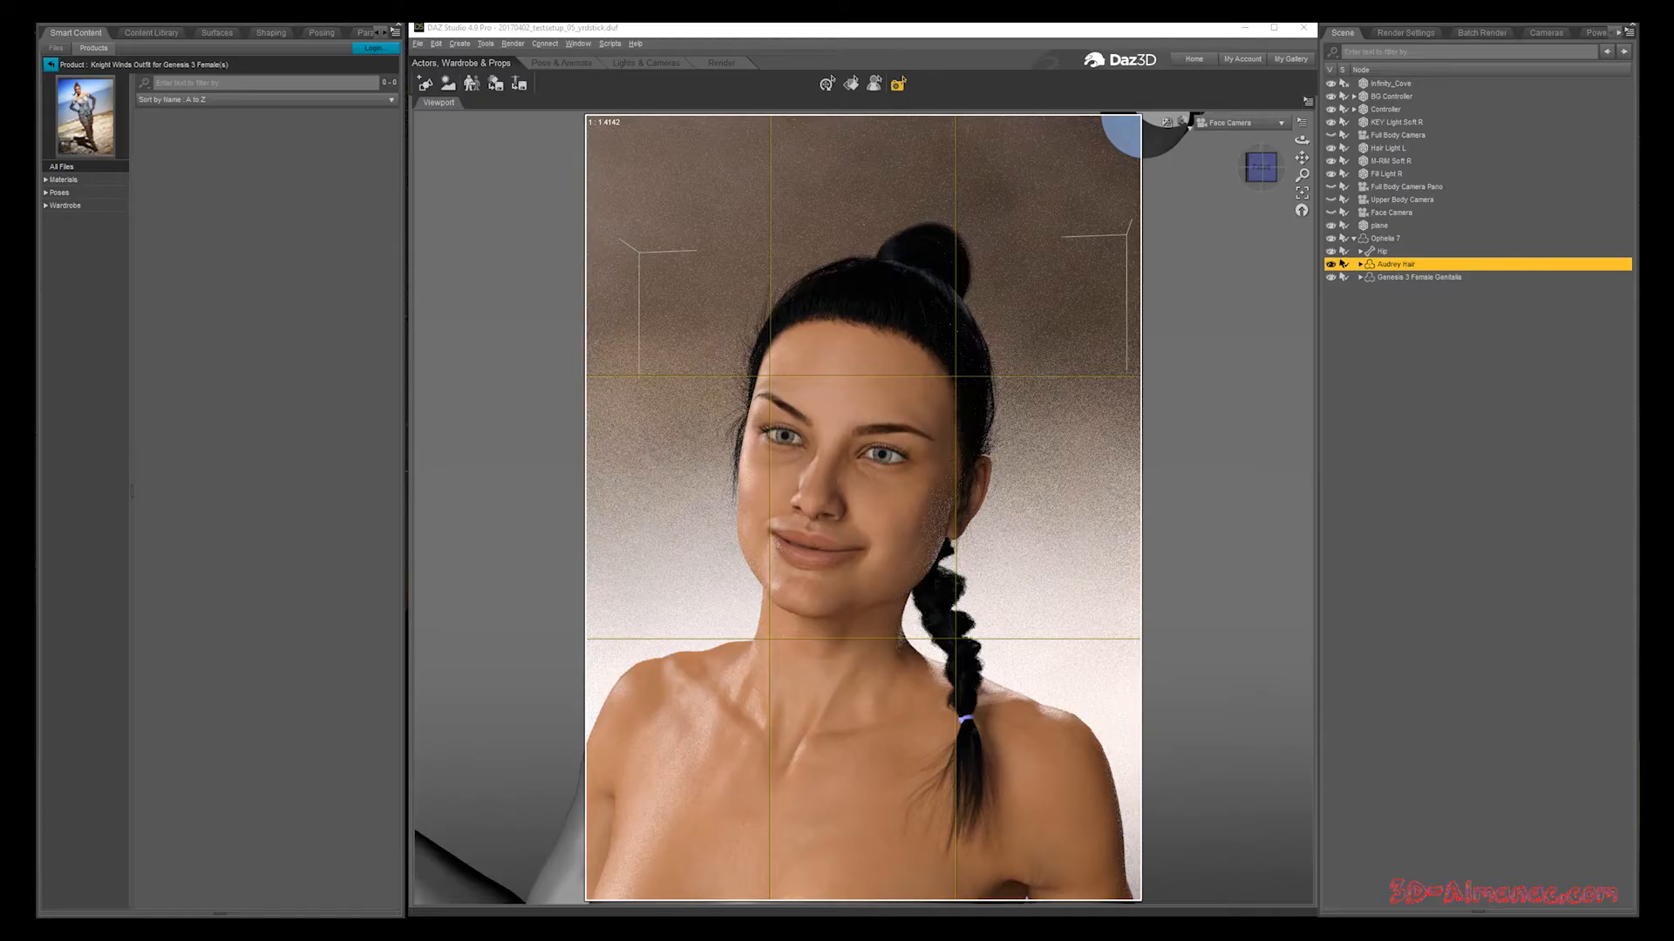
# Step: Review the Knight Winds footwear, gloves, pants and shirts, and load the complete Knight Winds outfit onto Ophelia 7
pyautogui.click(65, 205)
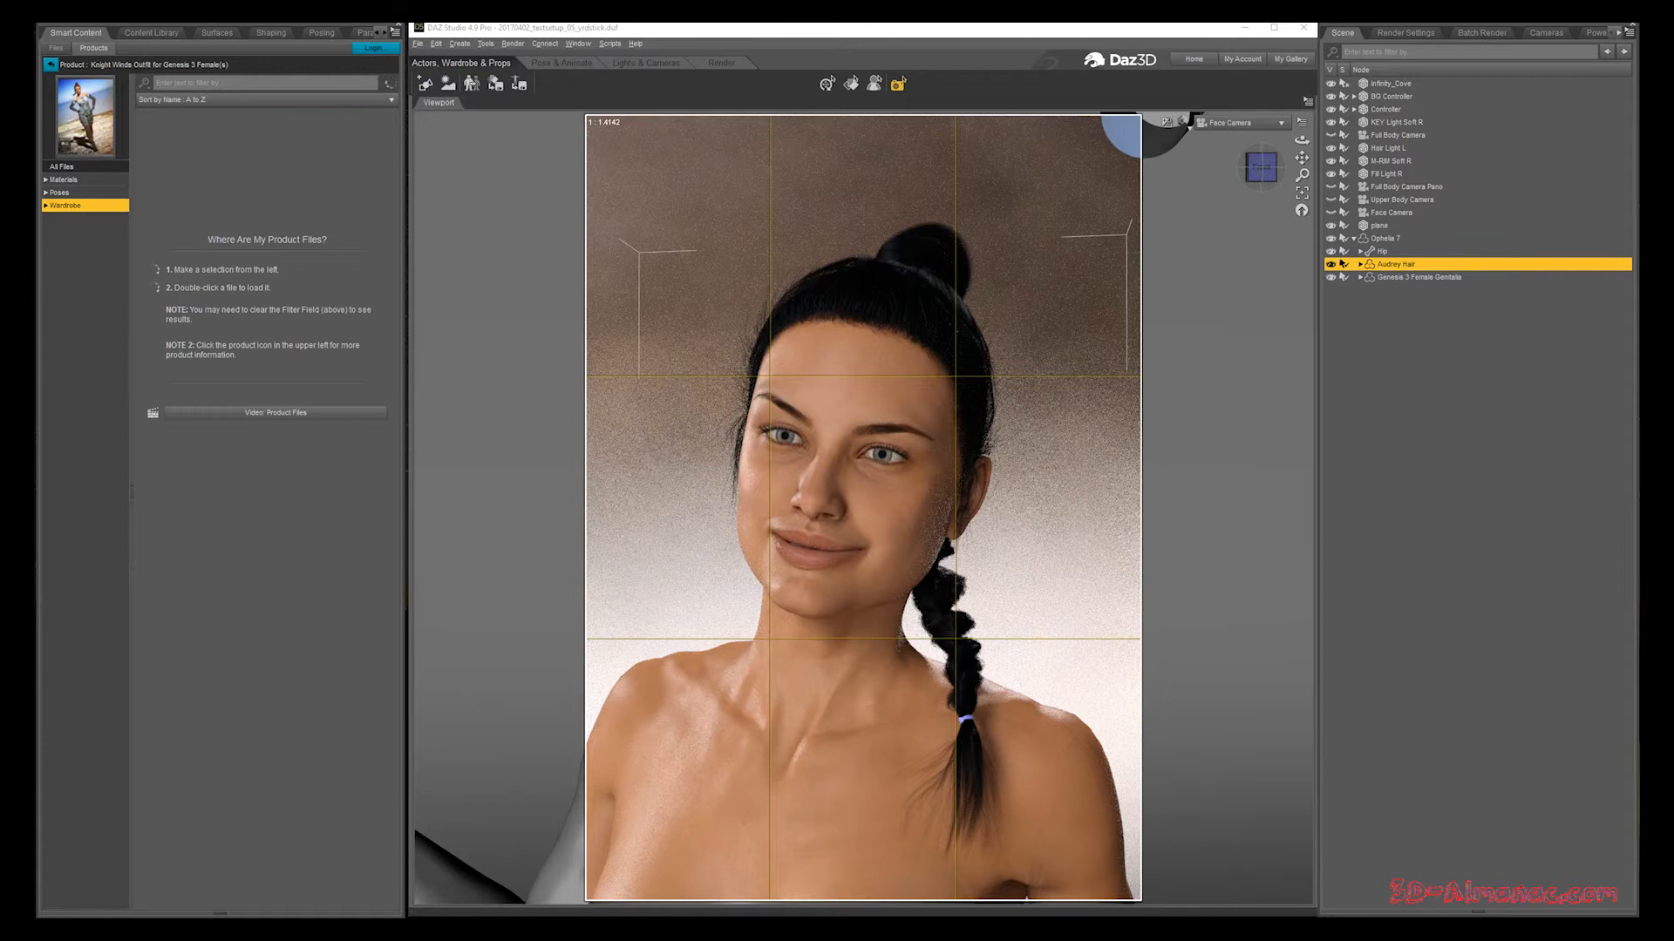
pyautogui.click(46, 206)
pyautogui.click(70, 219)
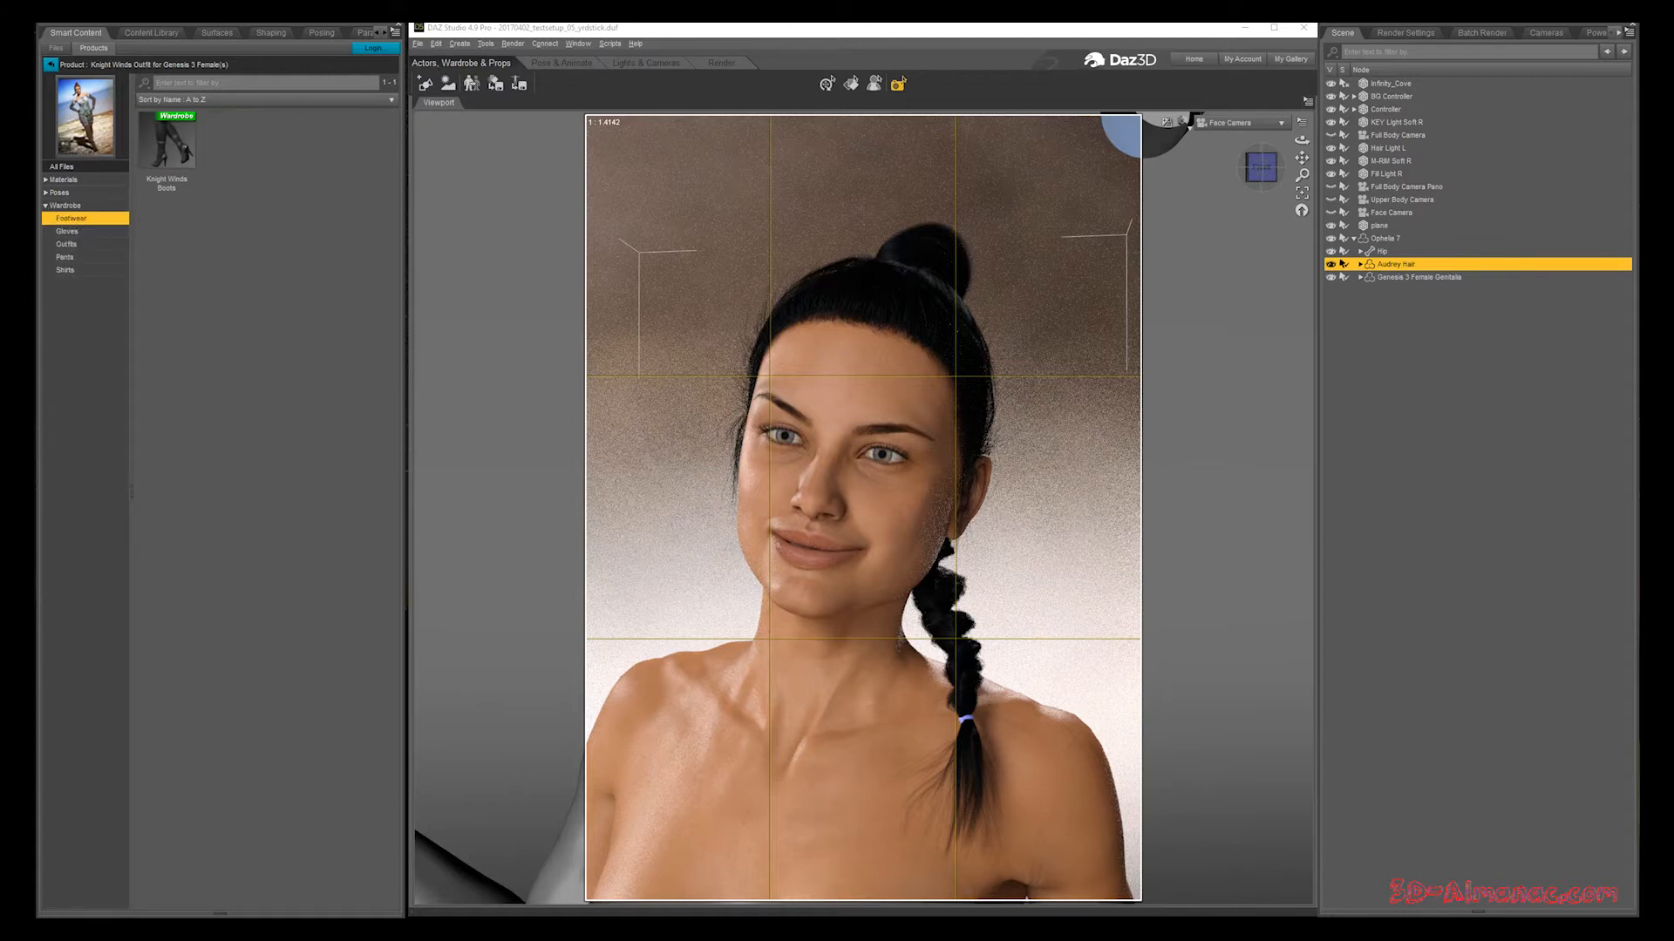
pyautogui.click(67, 231)
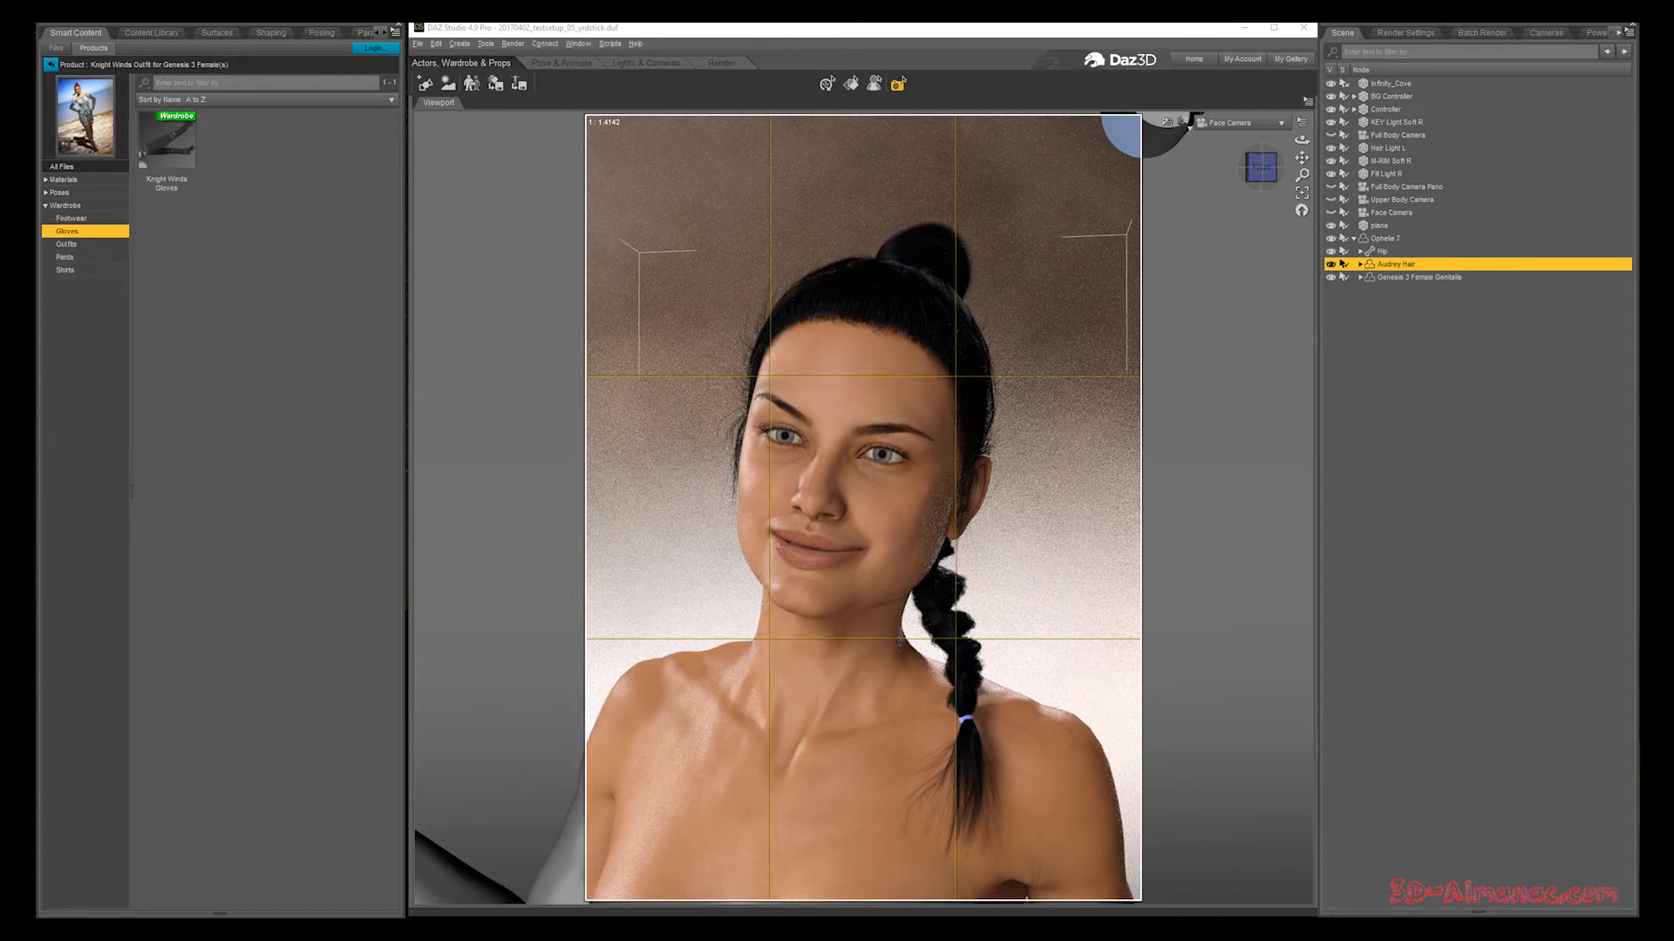
pyautogui.click(65, 257)
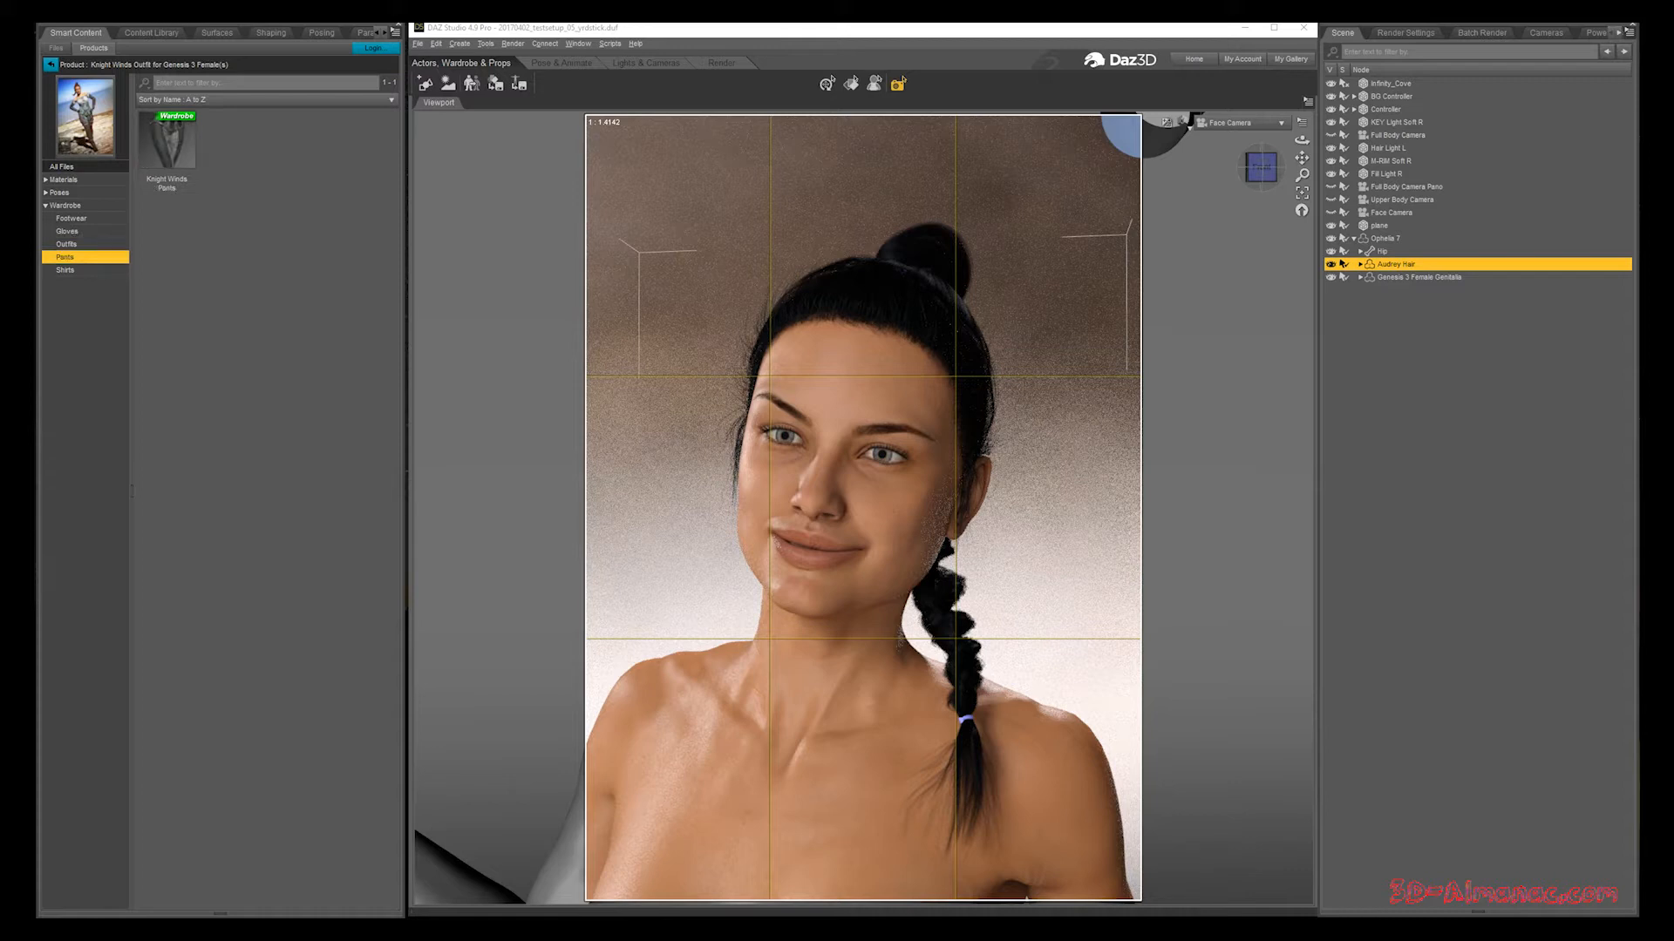
pyautogui.click(65, 270)
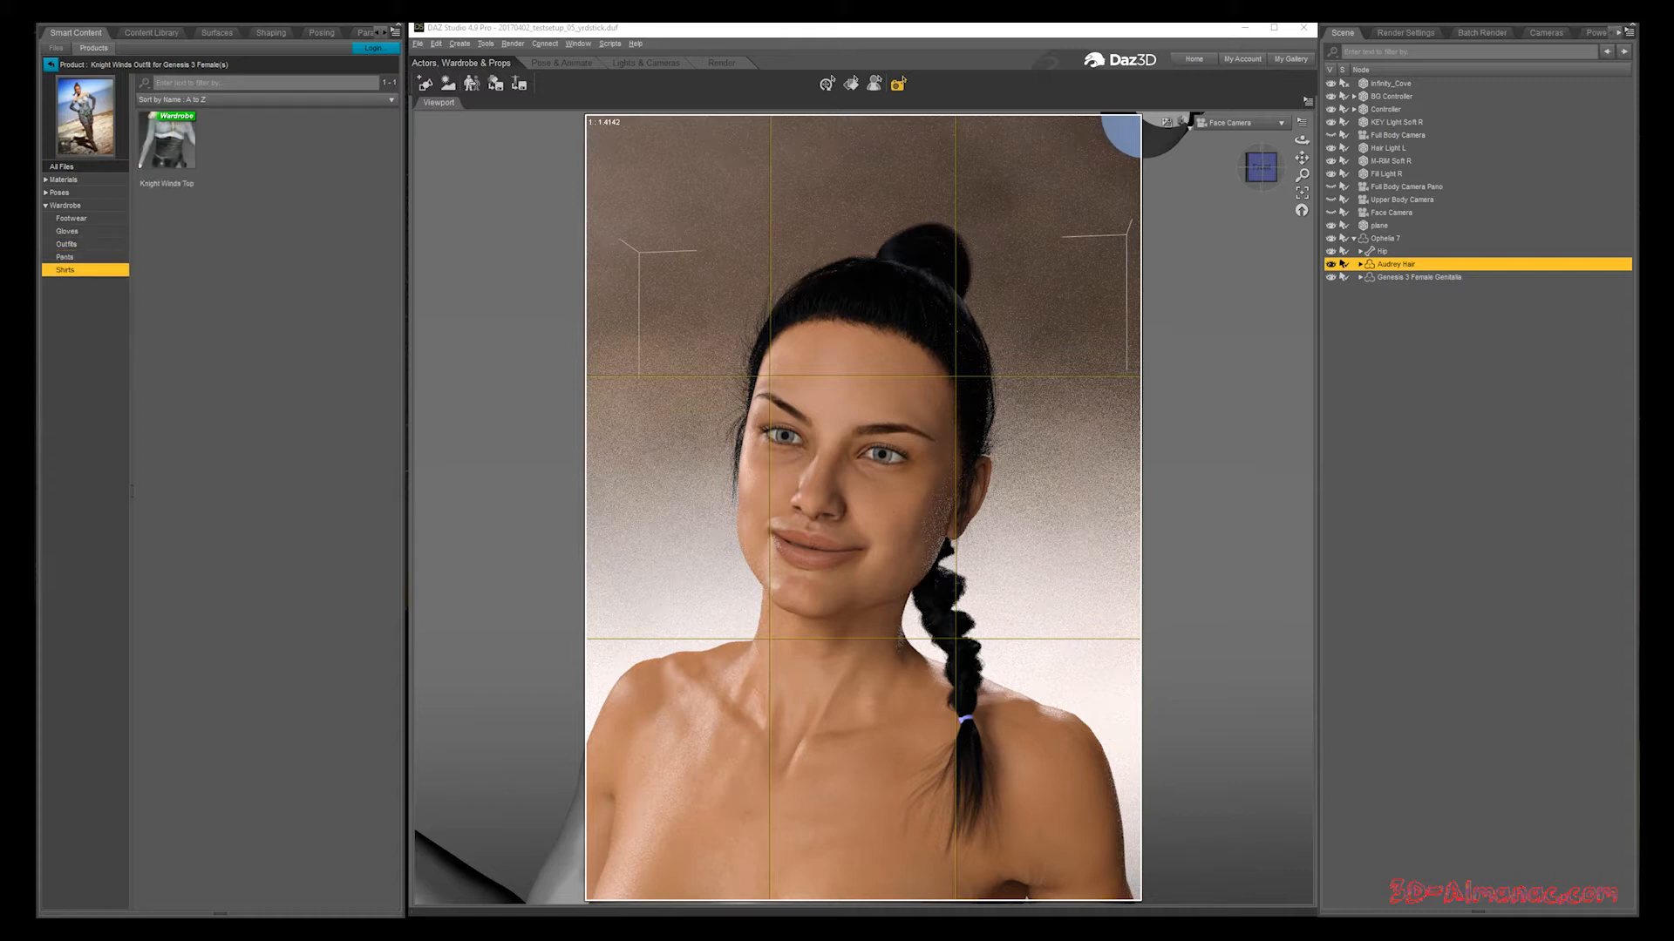
pyautogui.click(67, 245)
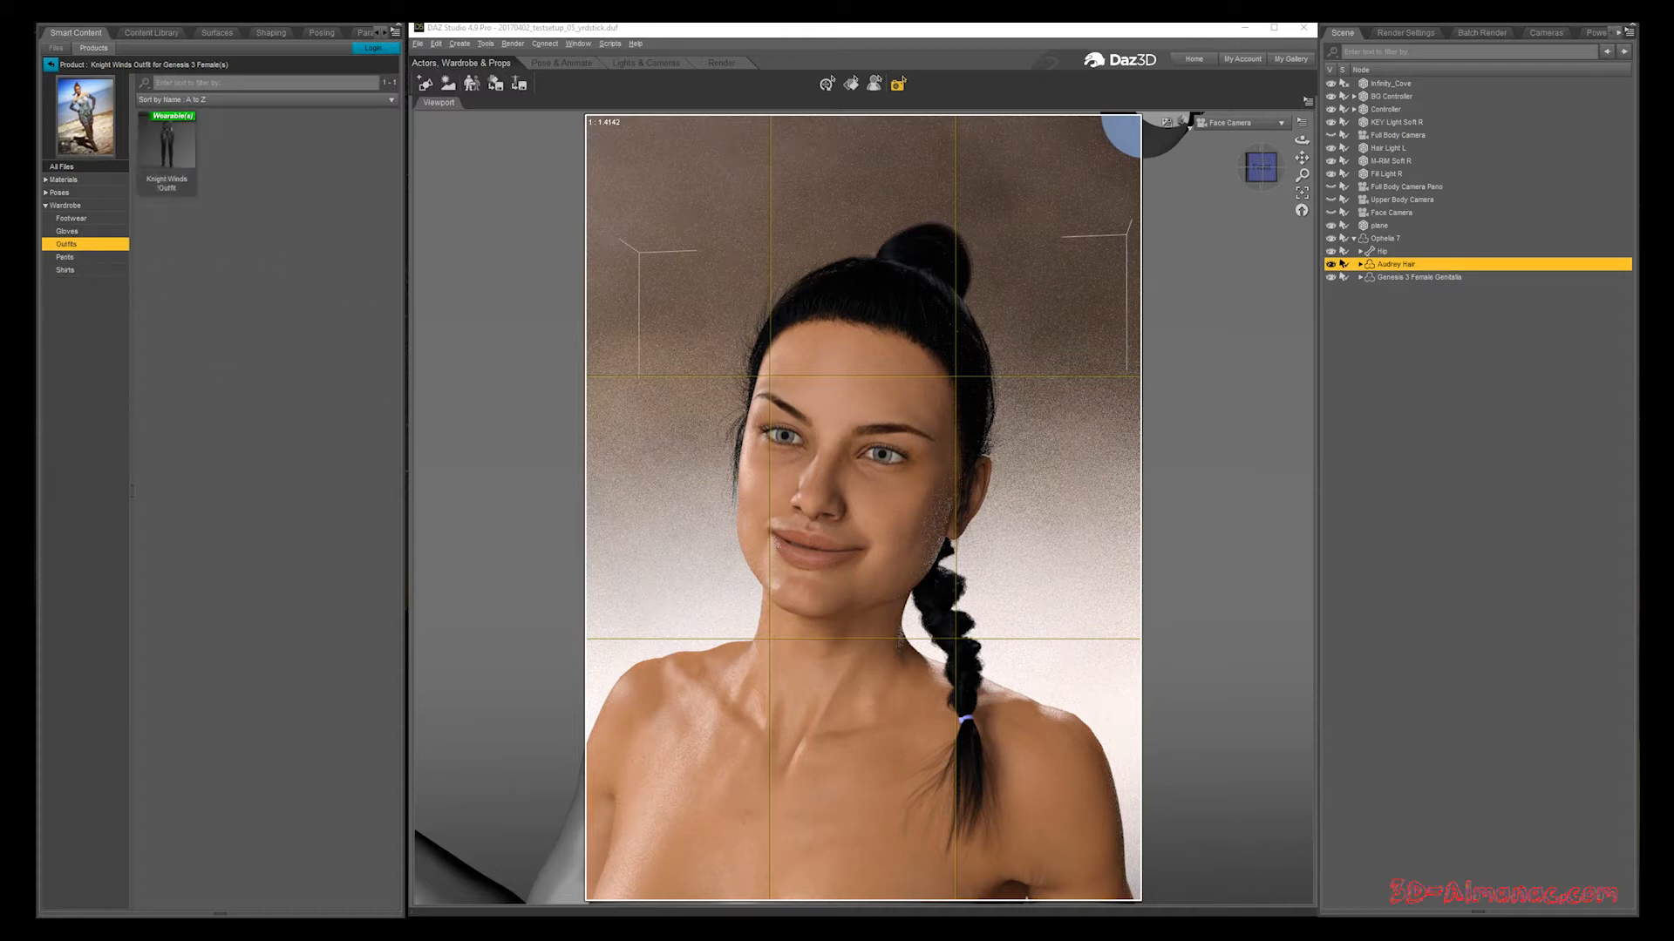
pyautogui.doubleClick(167, 144)
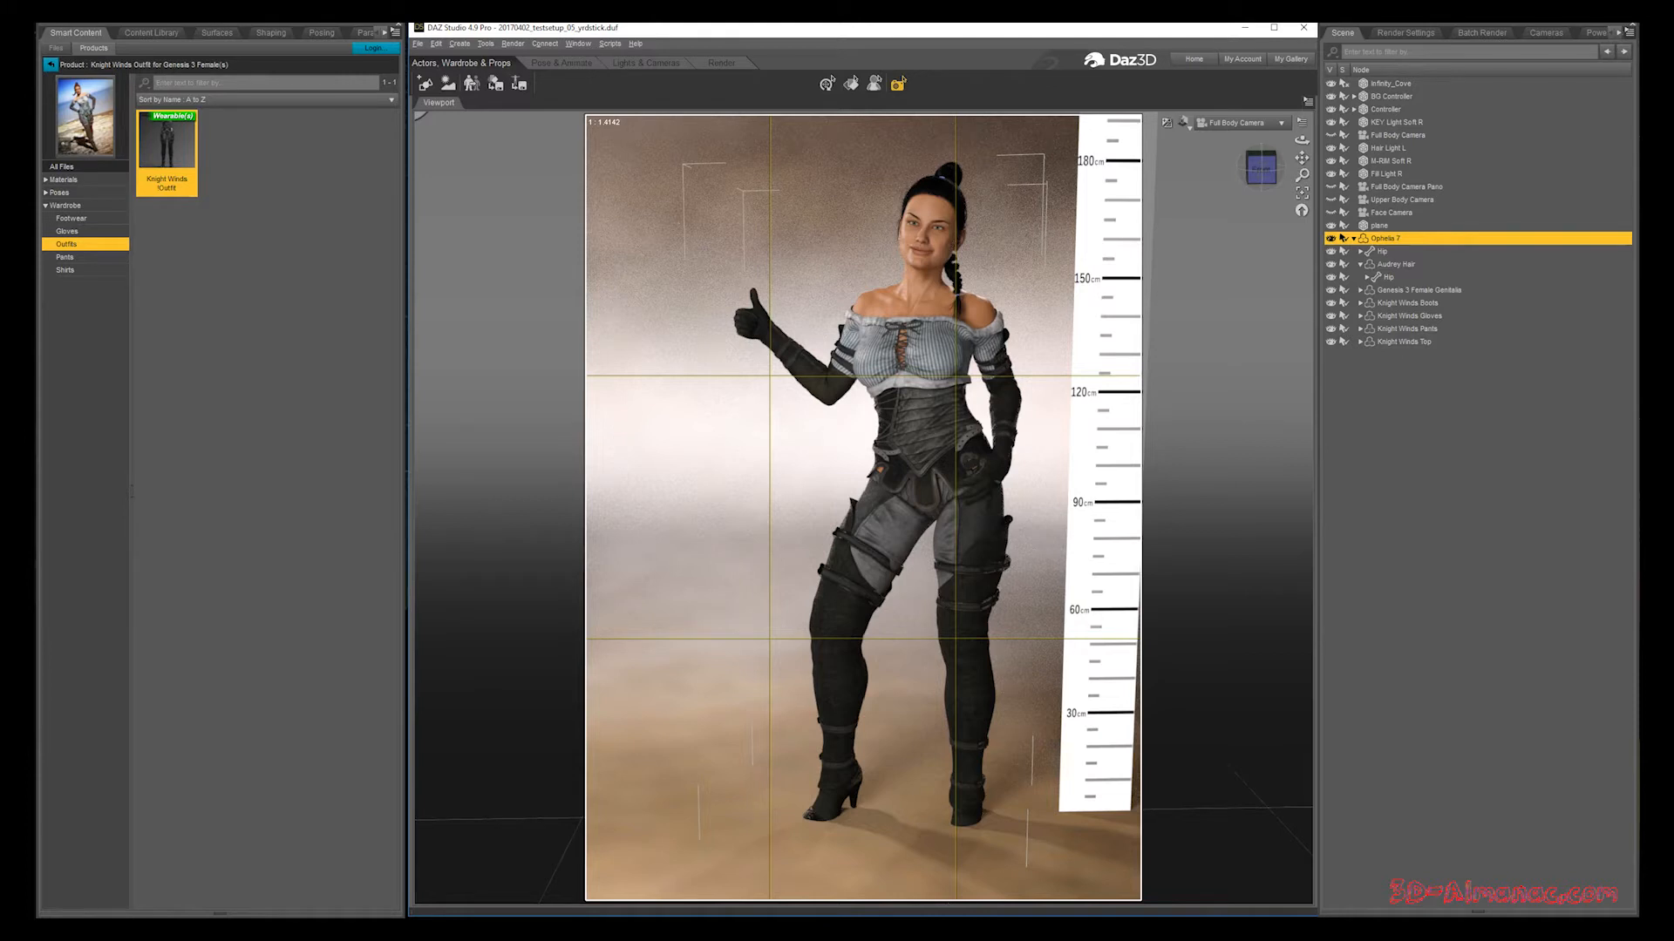
# Step: Try the Knight Winds Breeze and Gale Iray wardrobe materials on the outfit pieces and apply the Tempest materials
pyautogui.click(46, 180)
pyautogui.click(52, 192)
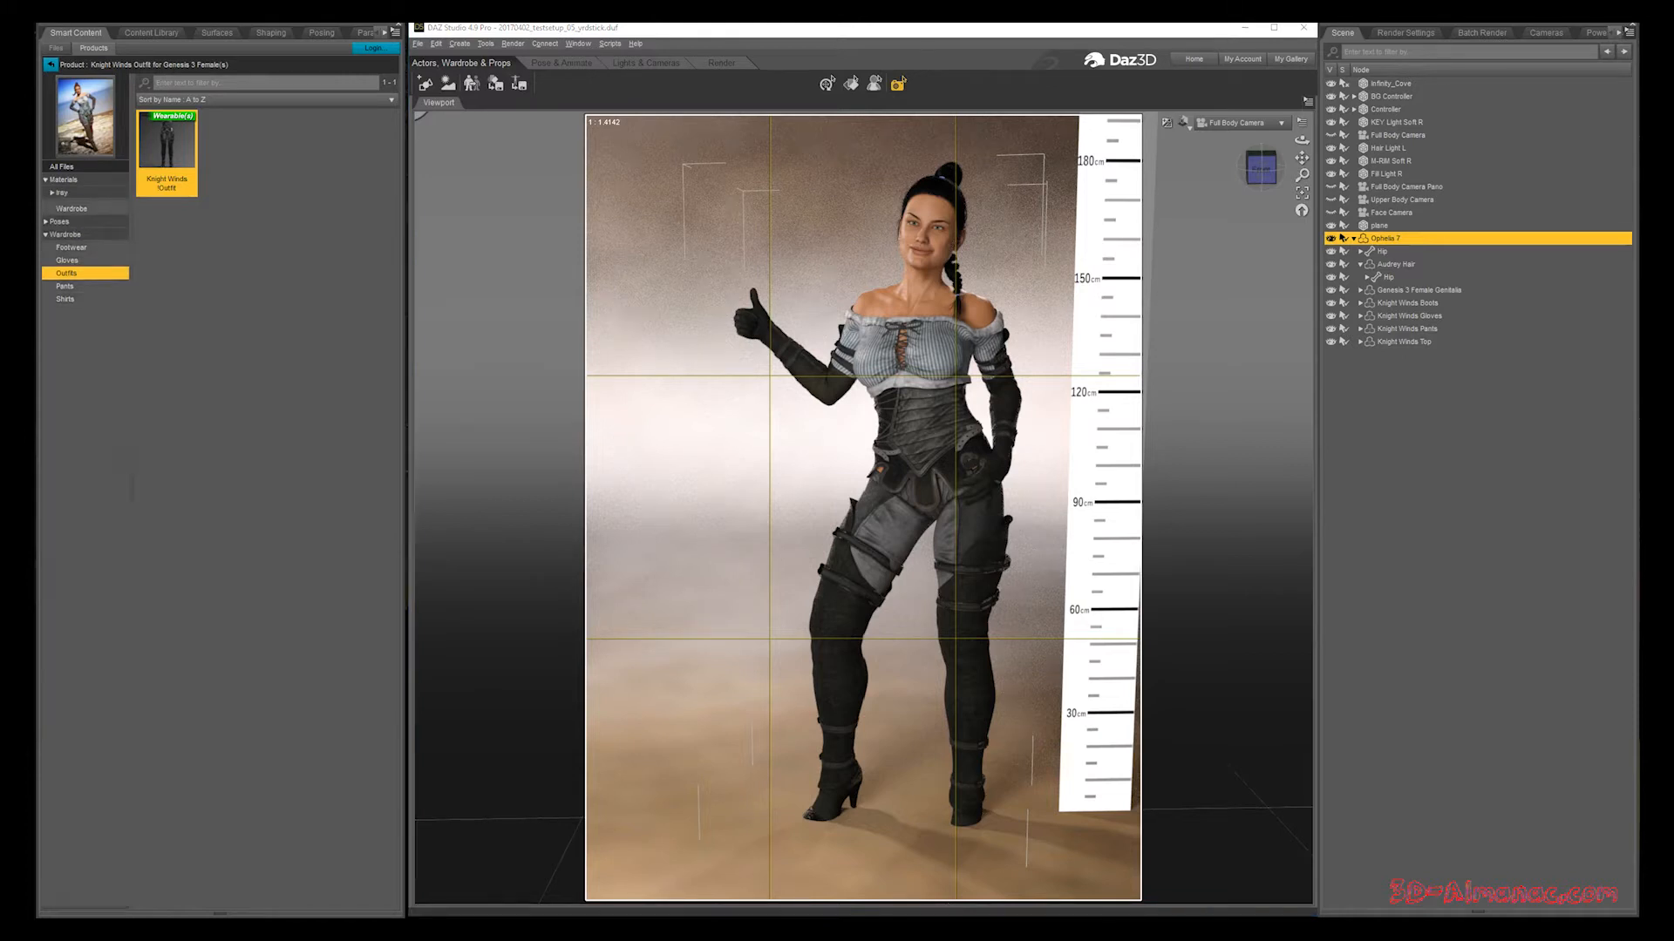
pyautogui.click(77, 206)
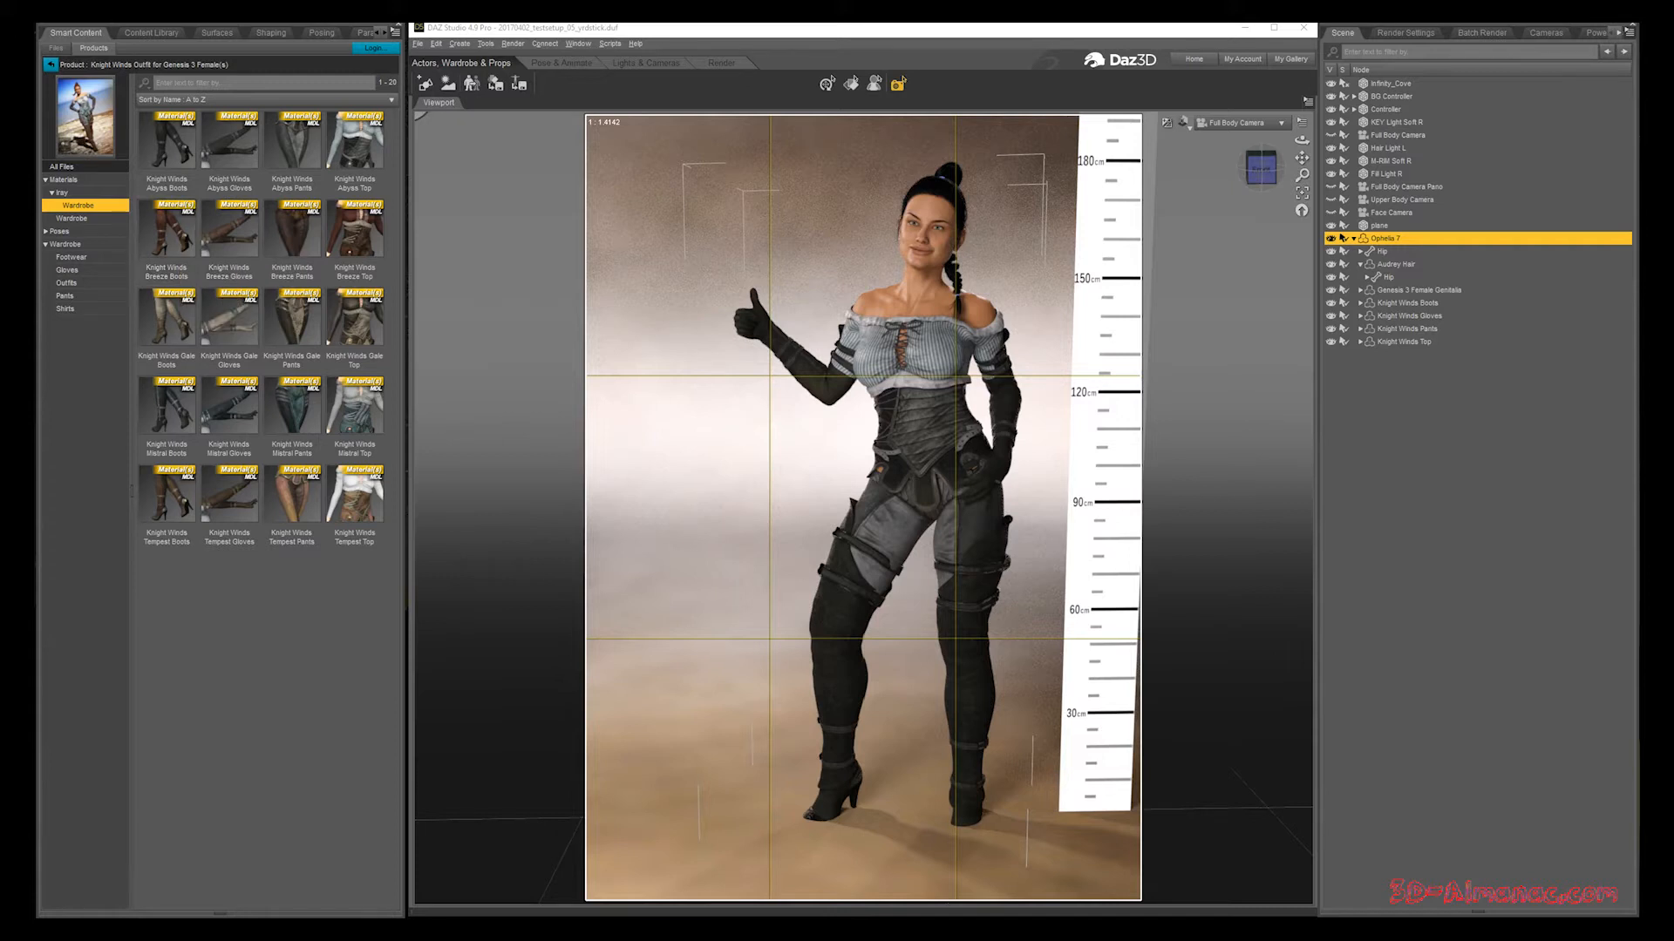
pyautogui.click(1407, 303)
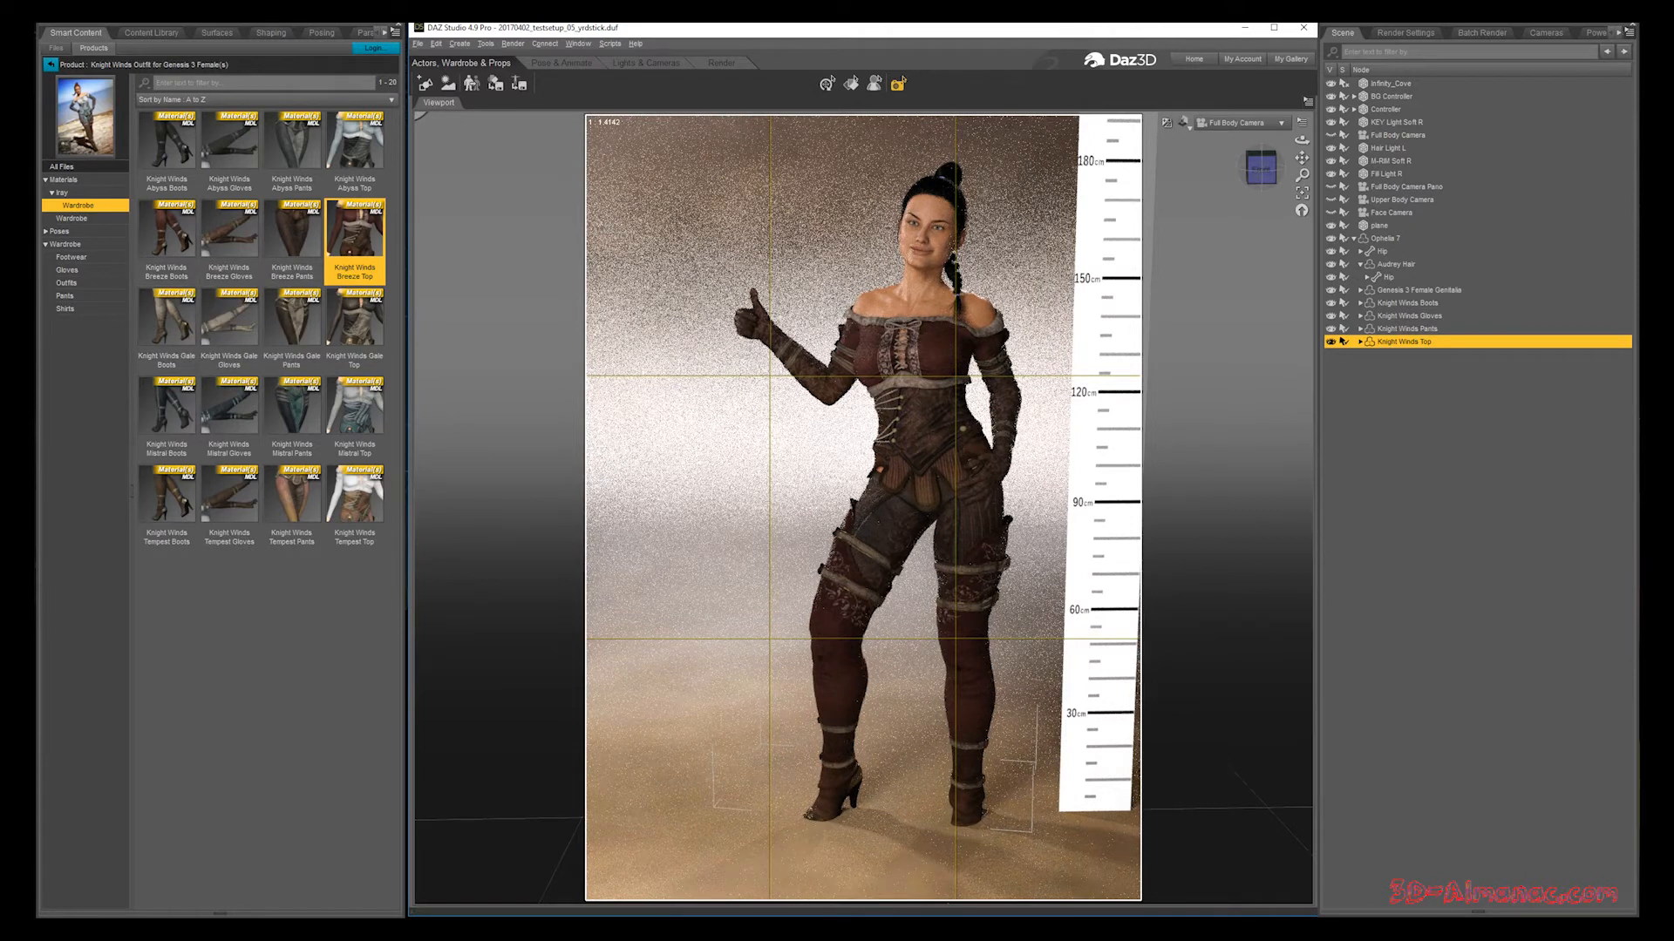
pyautogui.doubleClick(354, 322)
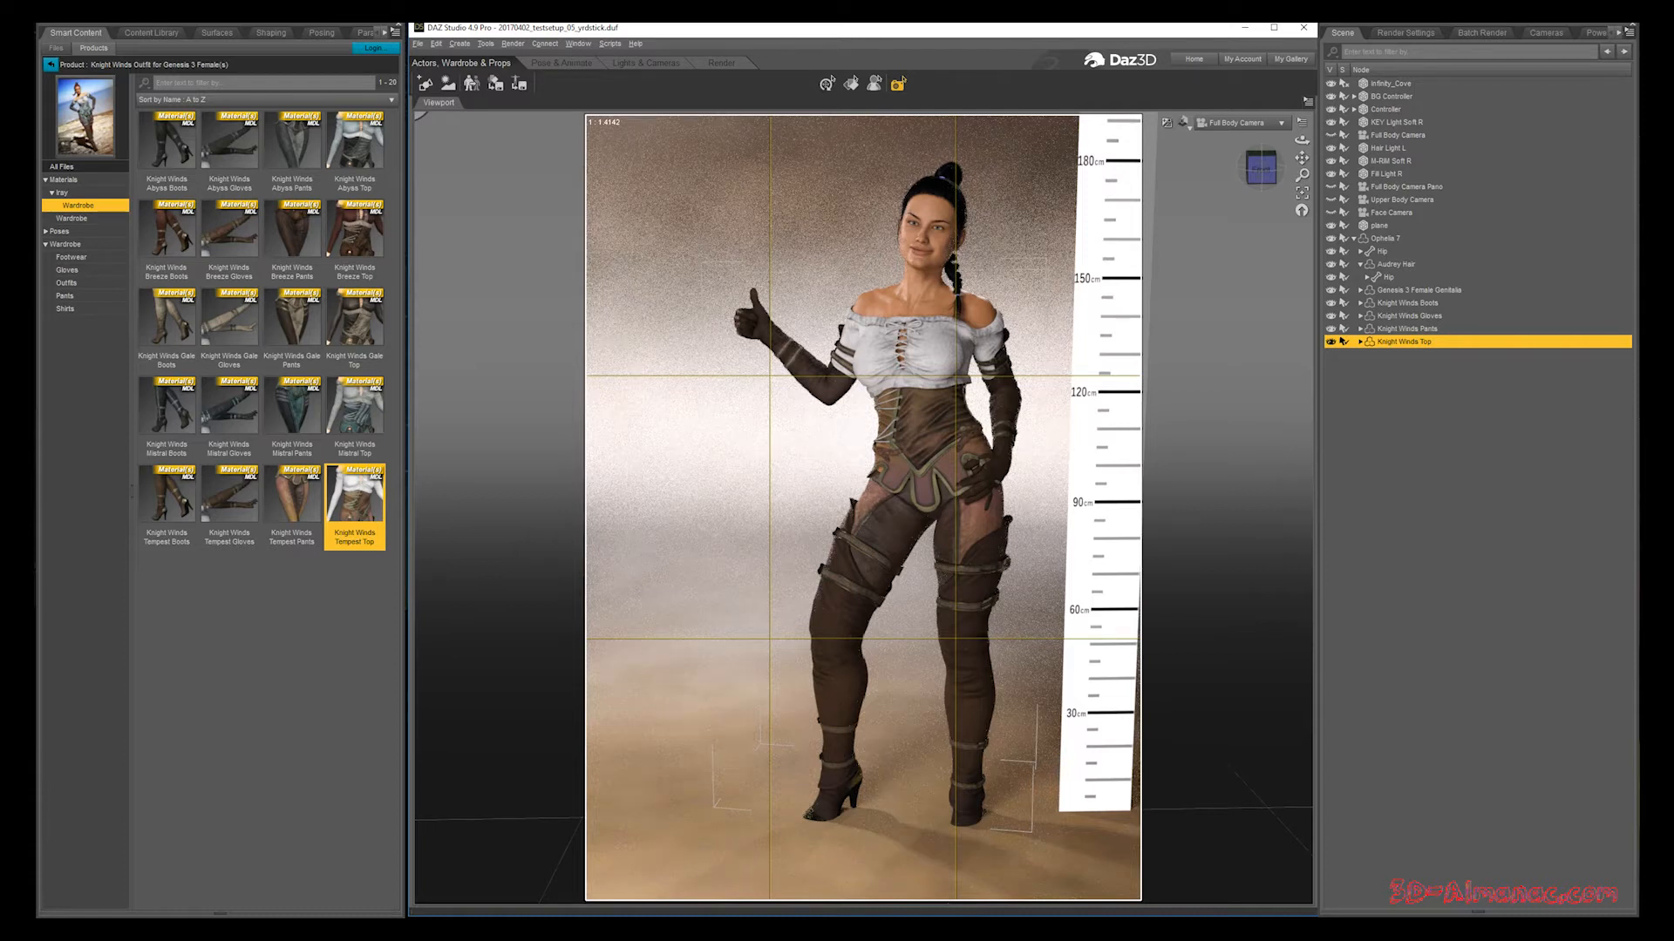
# Step: Examine the shaping adjustments available for the Knight Winds boots, gloves, pants and top
pyautogui.click(1407, 303)
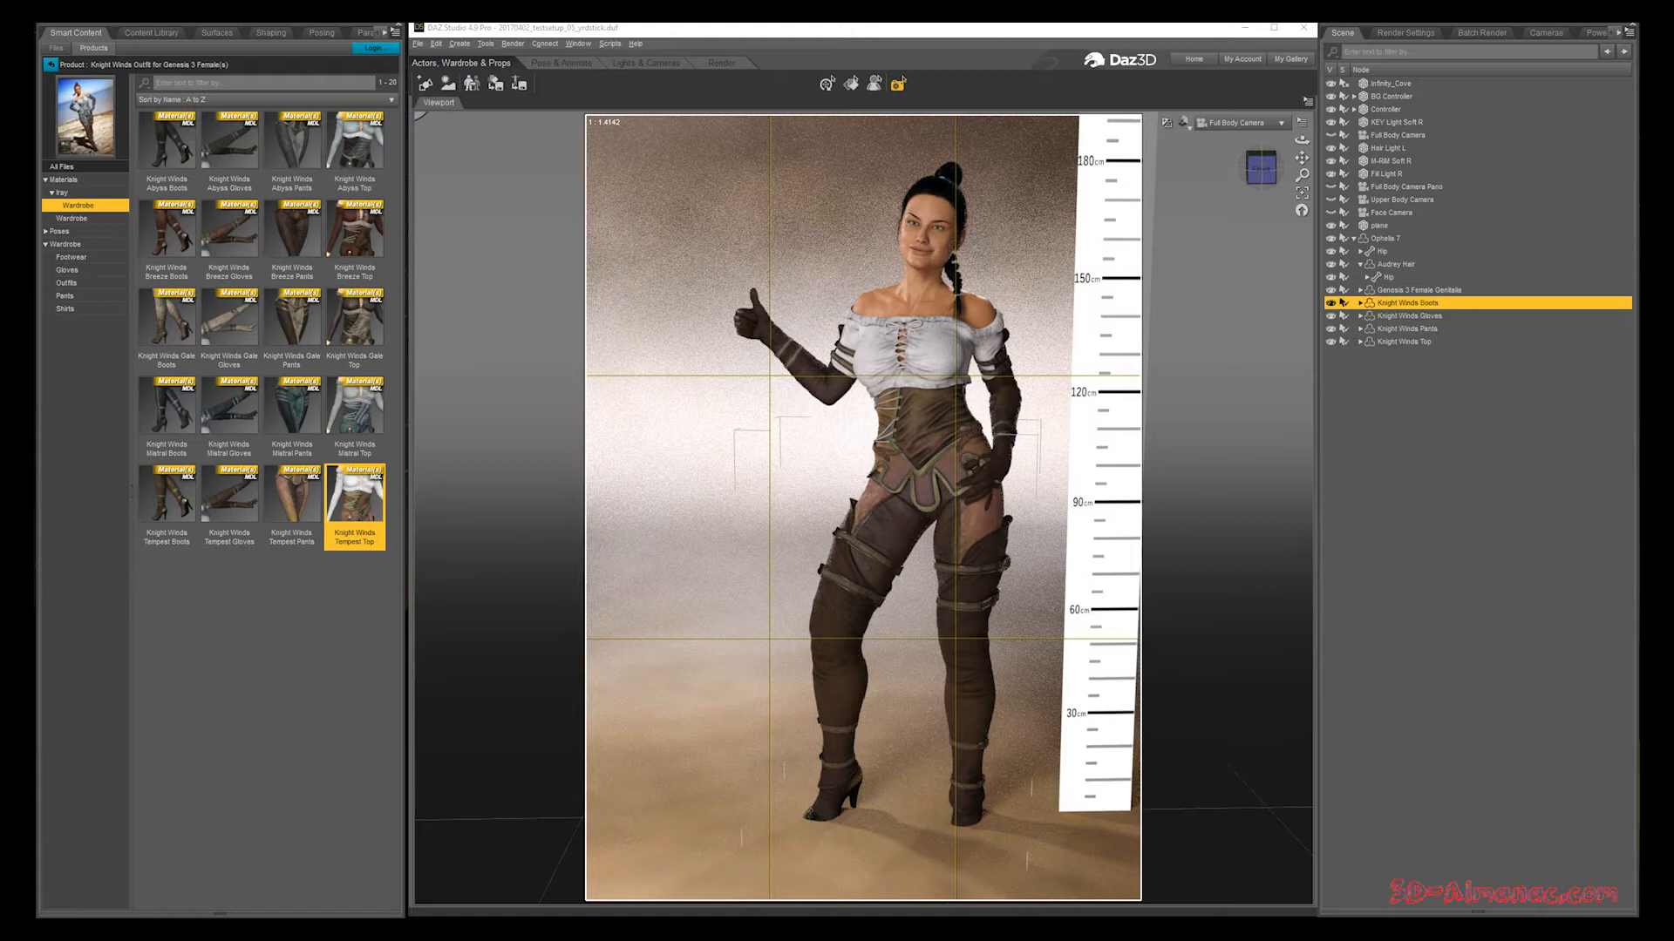
pyautogui.click(270, 32)
pyautogui.moveTo(160, 83)
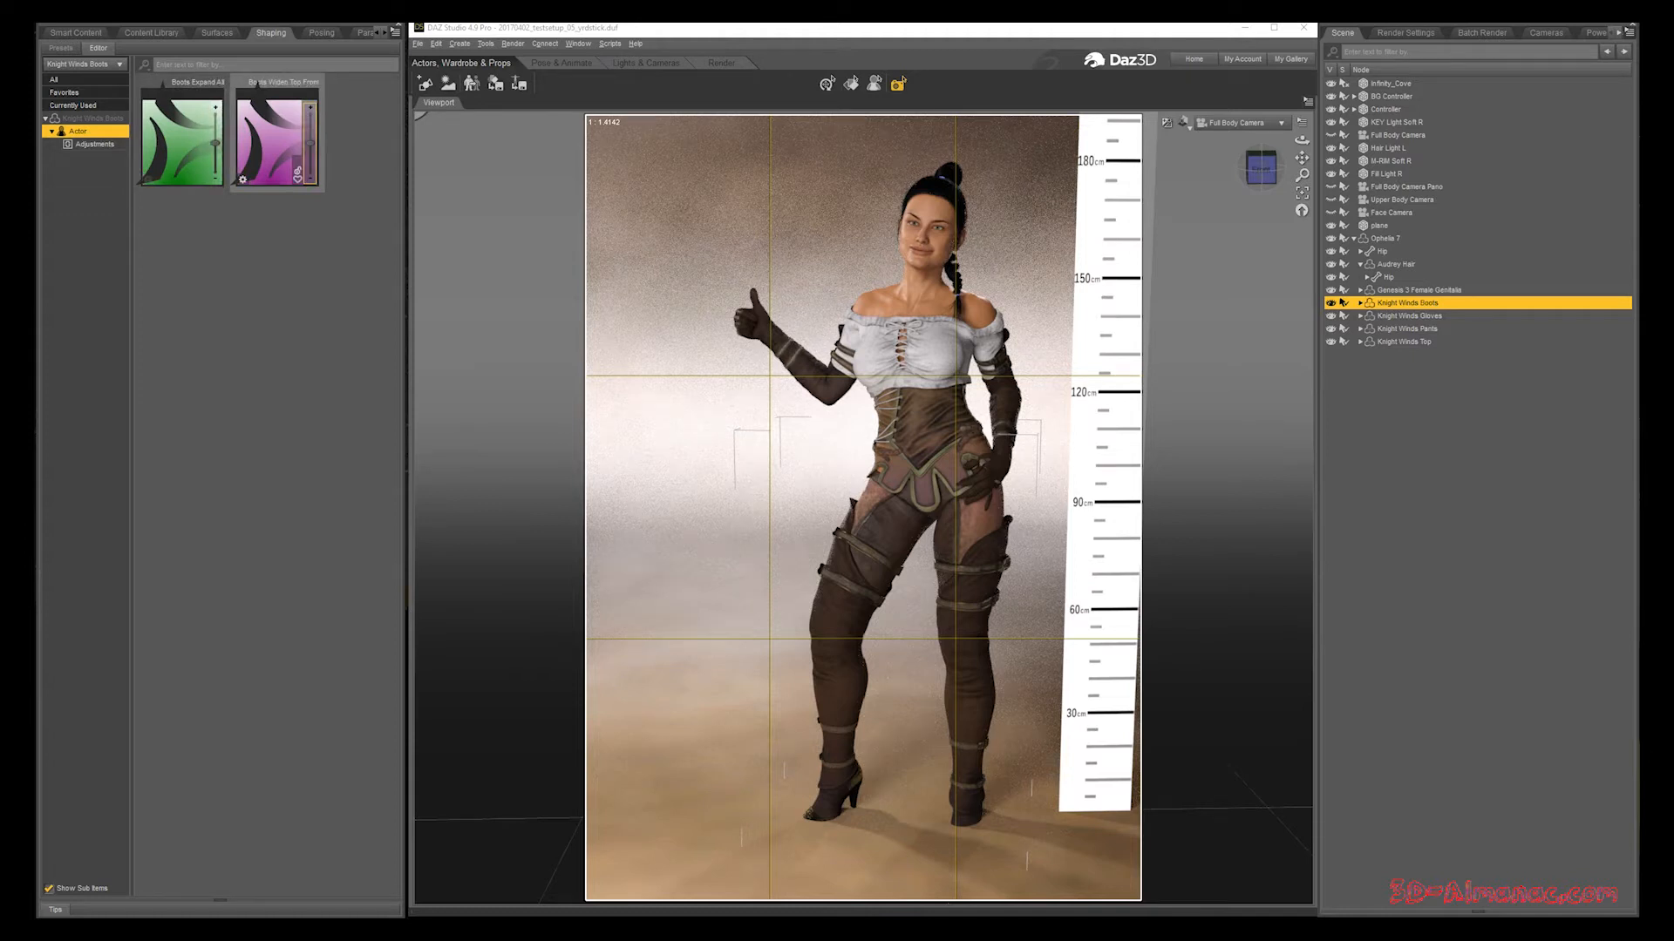
pyautogui.click(1409, 315)
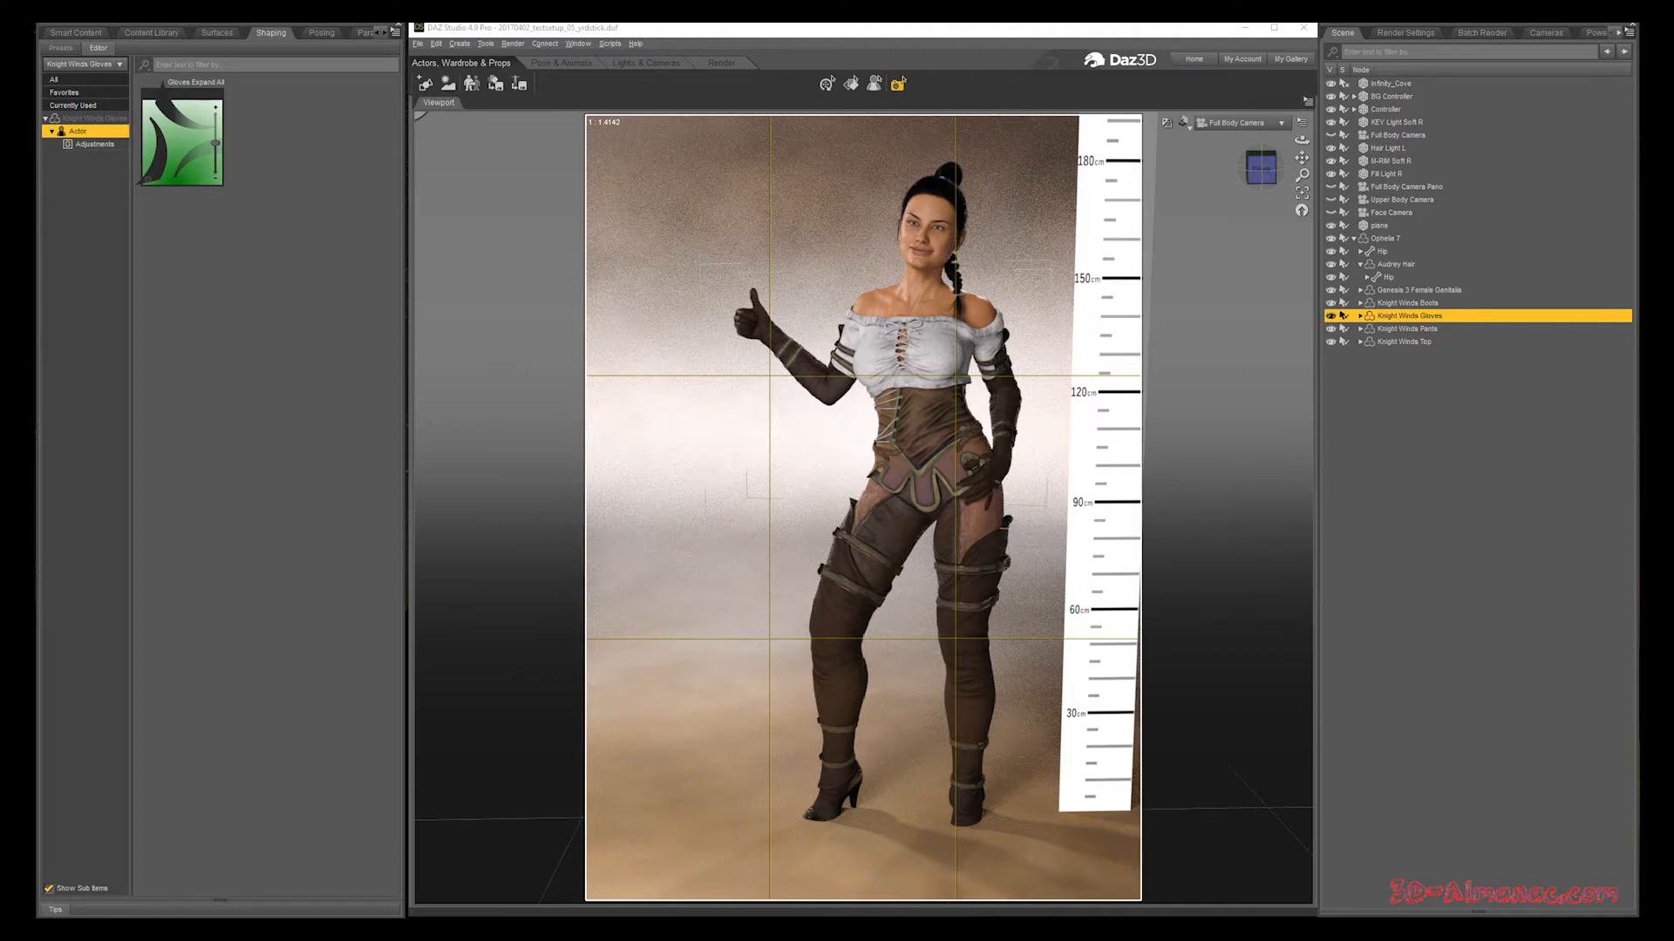
pyautogui.click(1343, 329)
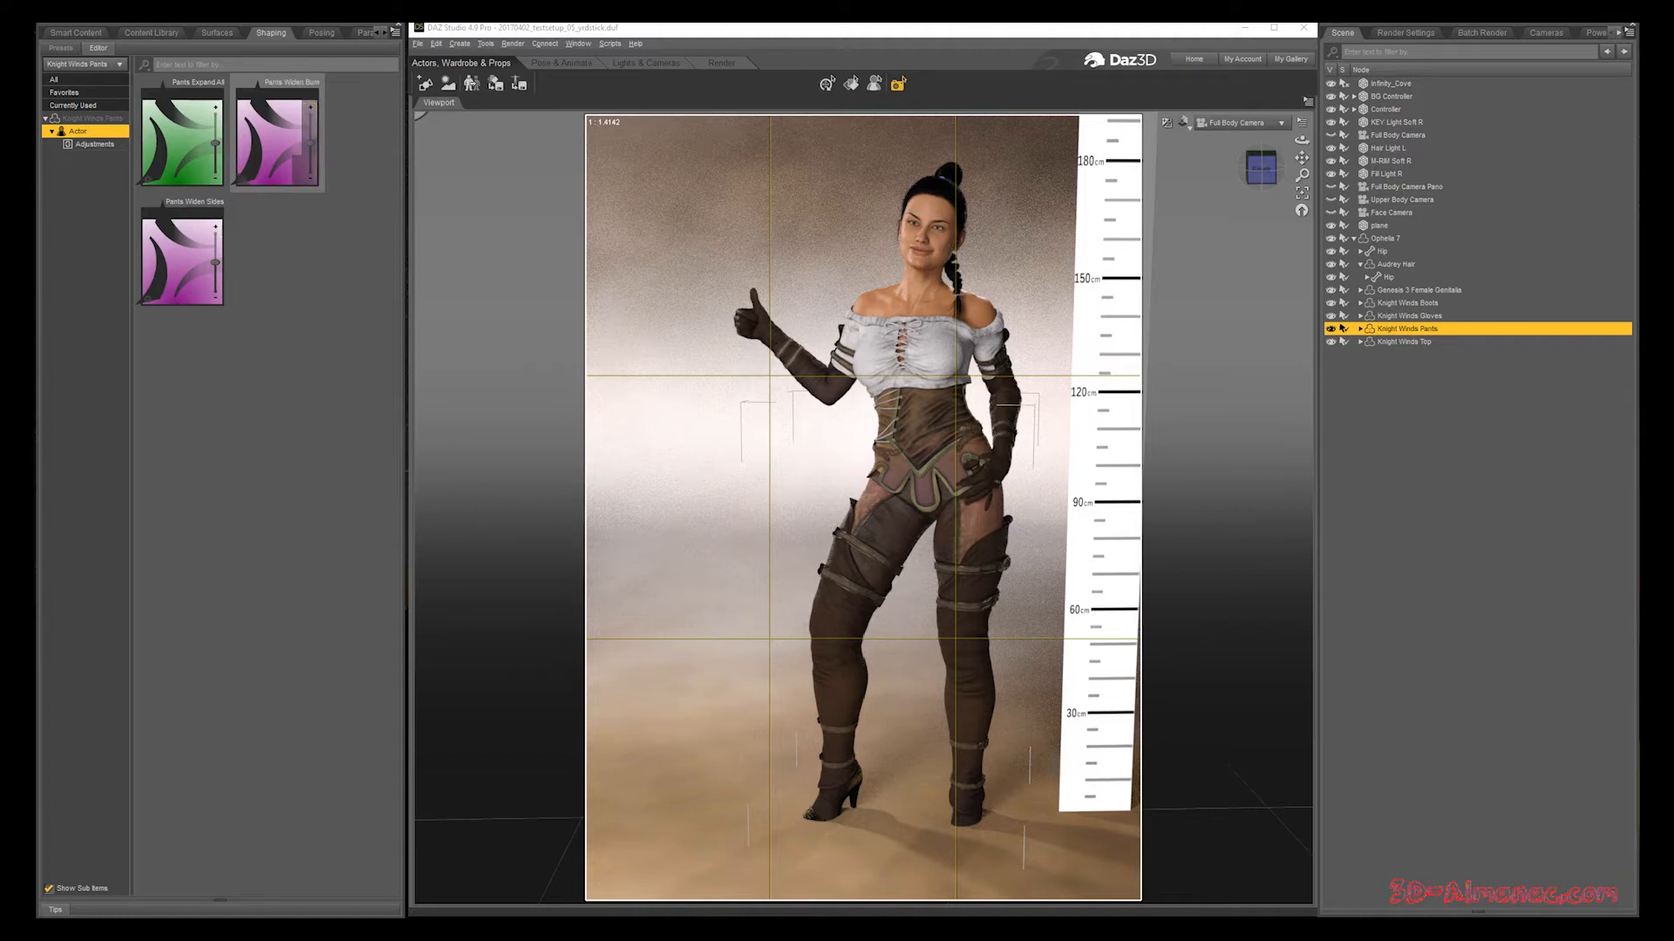
pyautogui.click(1405, 342)
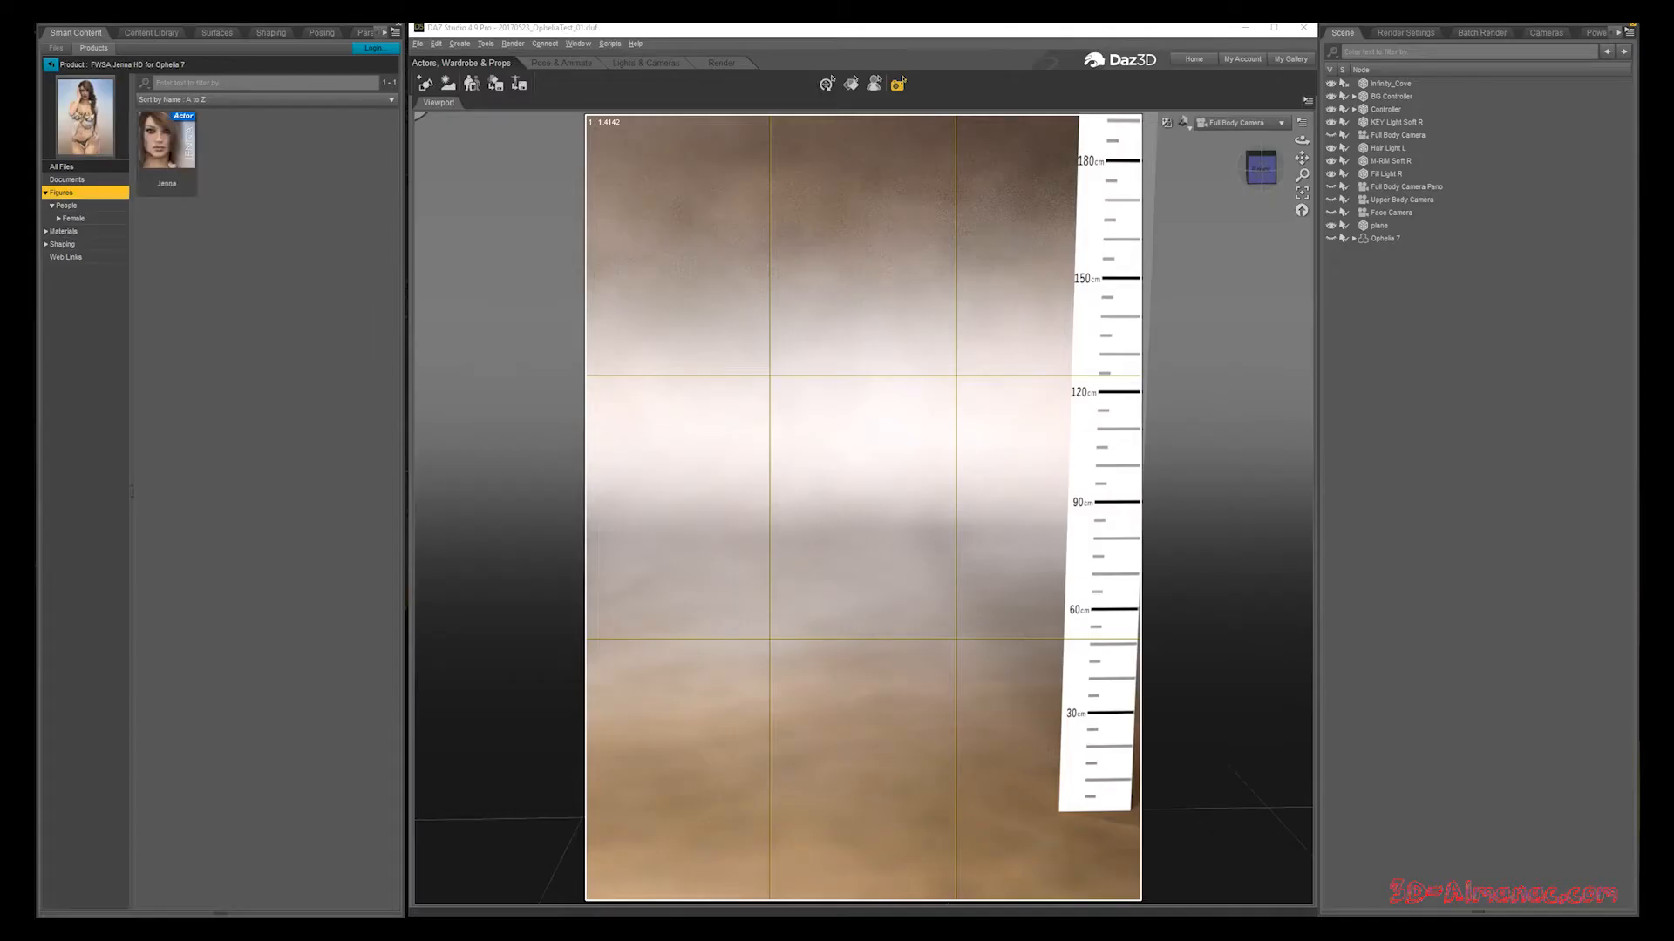
# Step: Examine the Iray eye, lip, makeup, nail and settings materials of FWSA Jenna HD for Ophelia 7
pyautogui.click(46, 232)
pyautogui.click(53, 257)
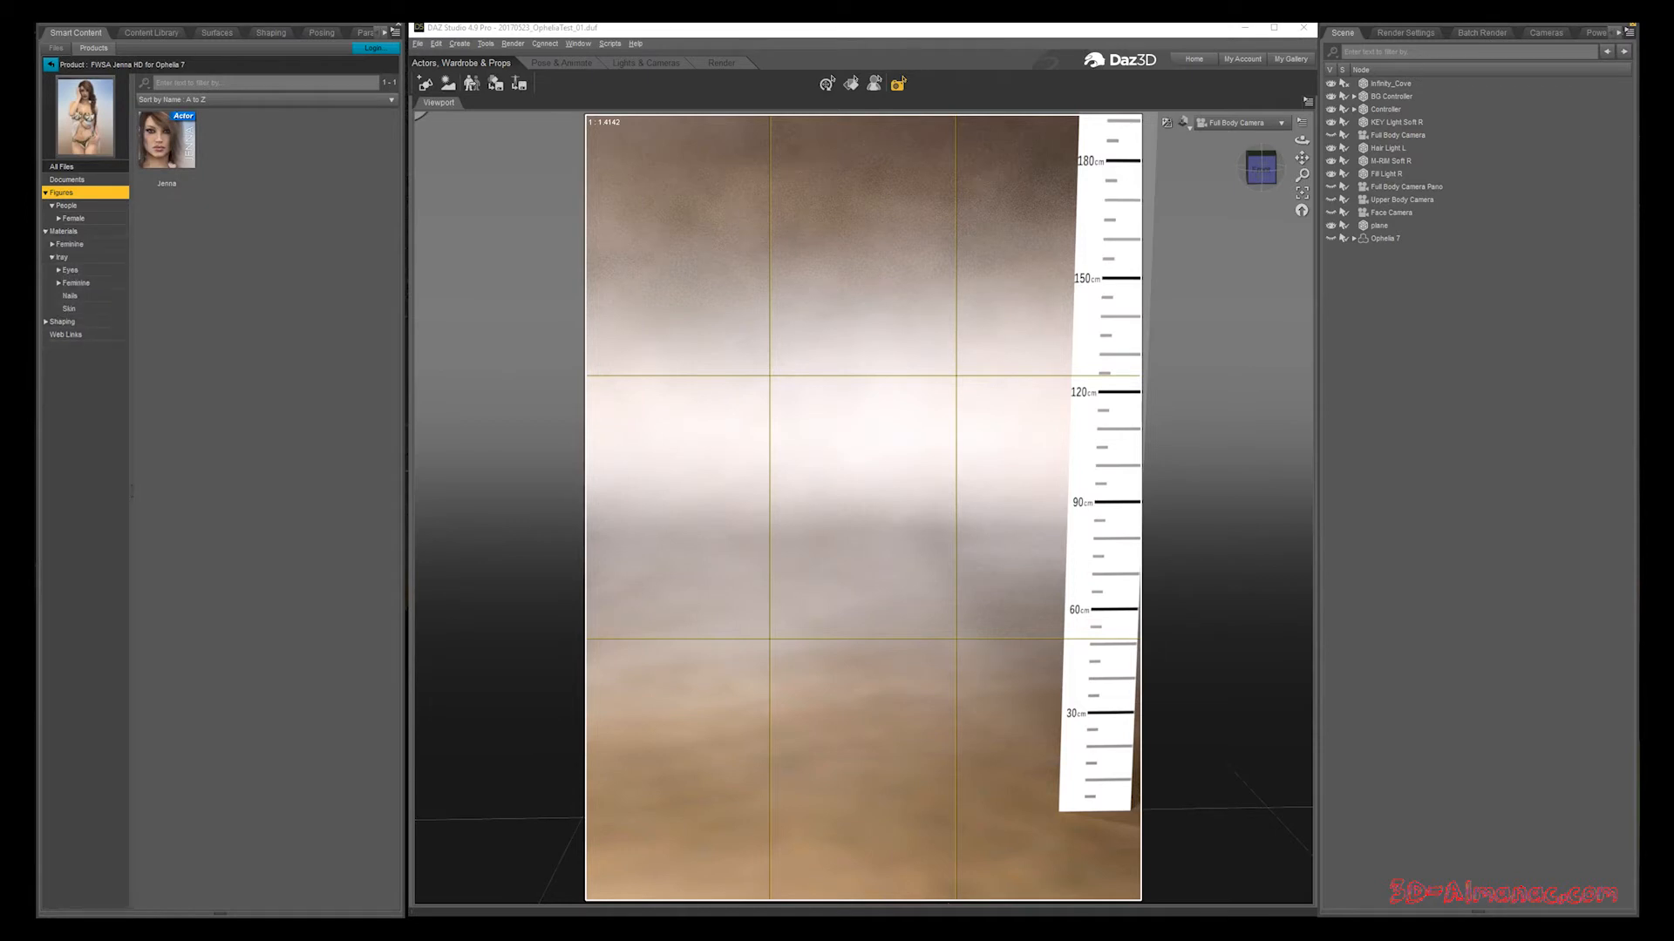
pyautogui.click(58, 283)
pyautogui.click(65, 296)
pyautogui.click(82, 309)
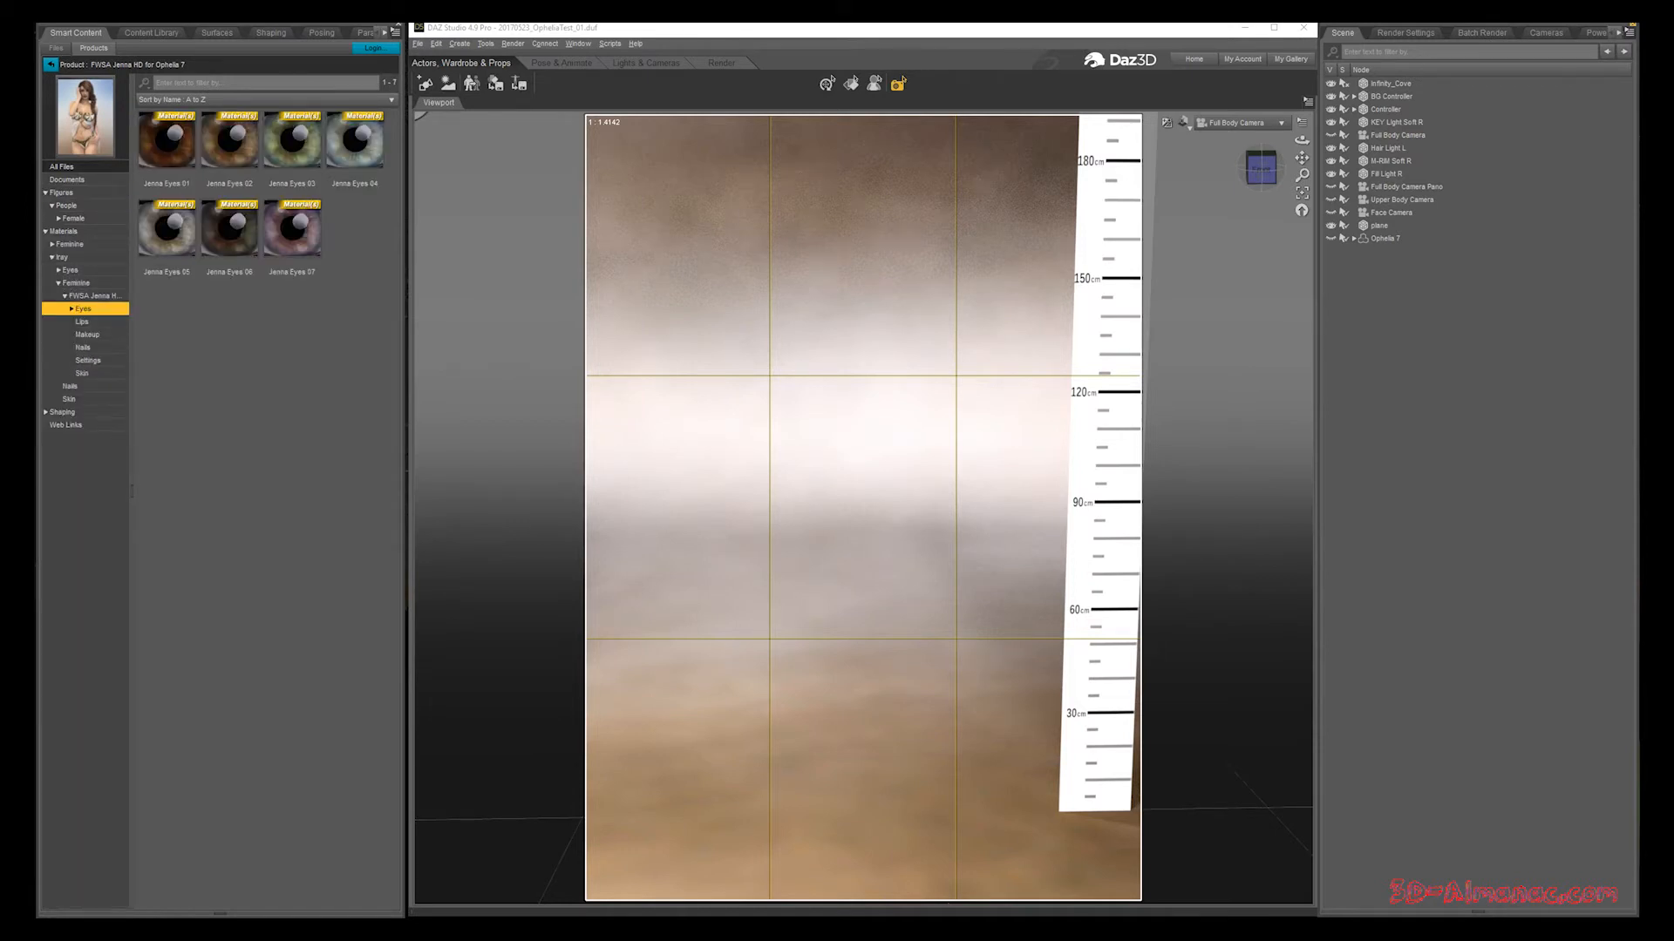
pyautogui.click(82, 322)
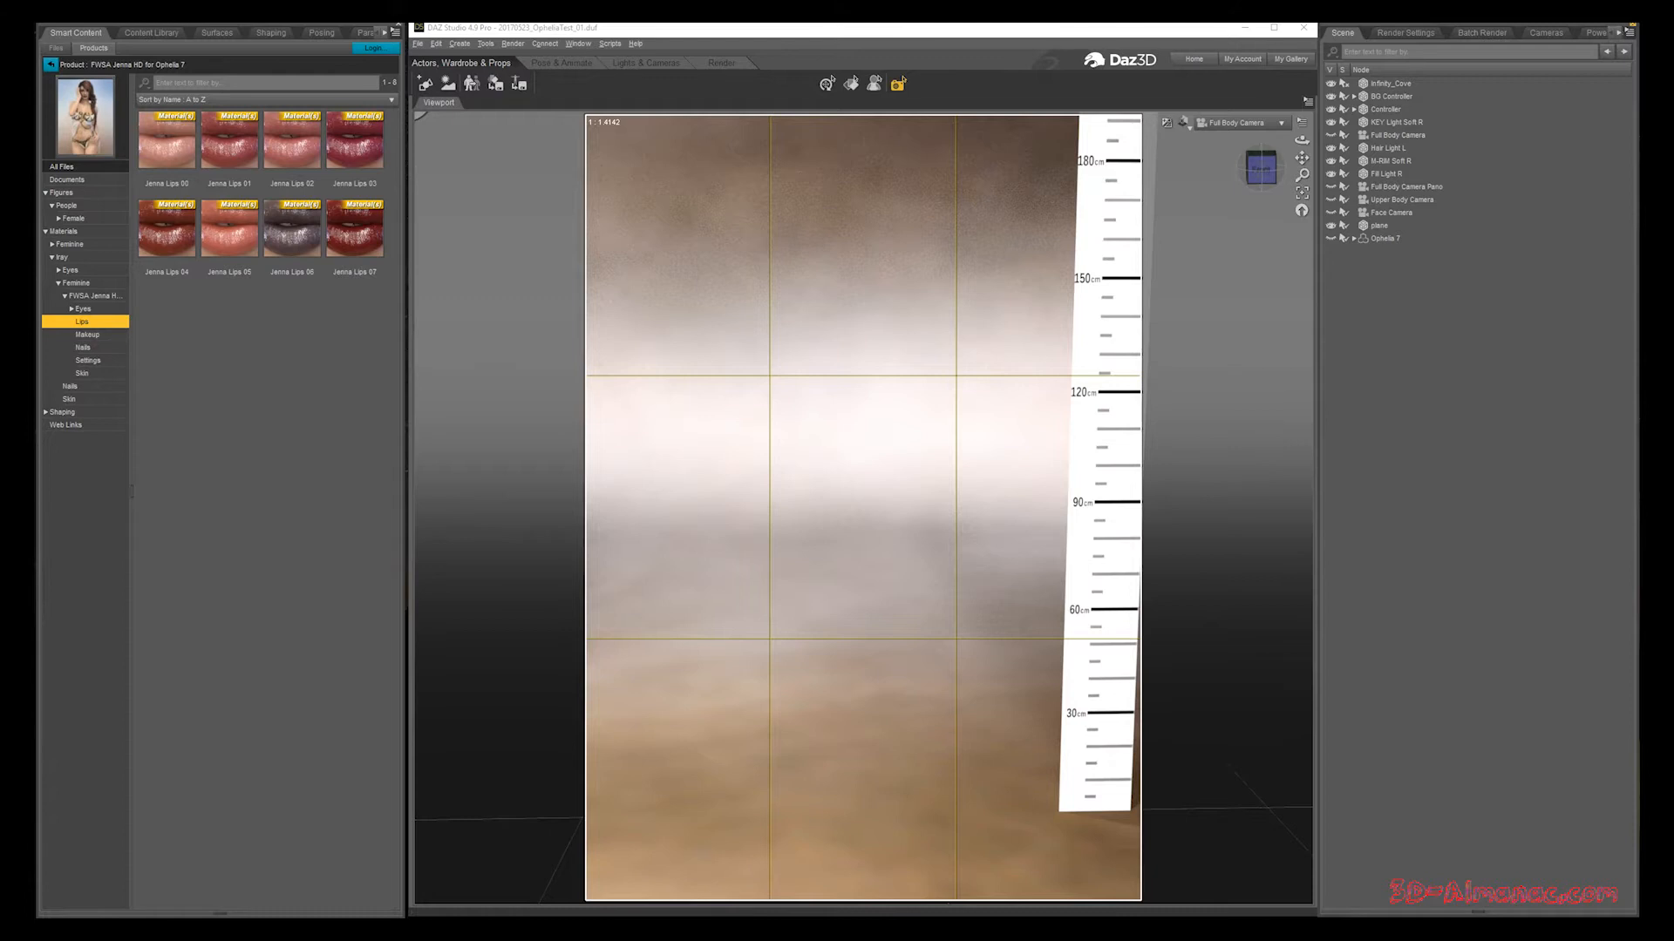
pyautogui.click(87, 335)
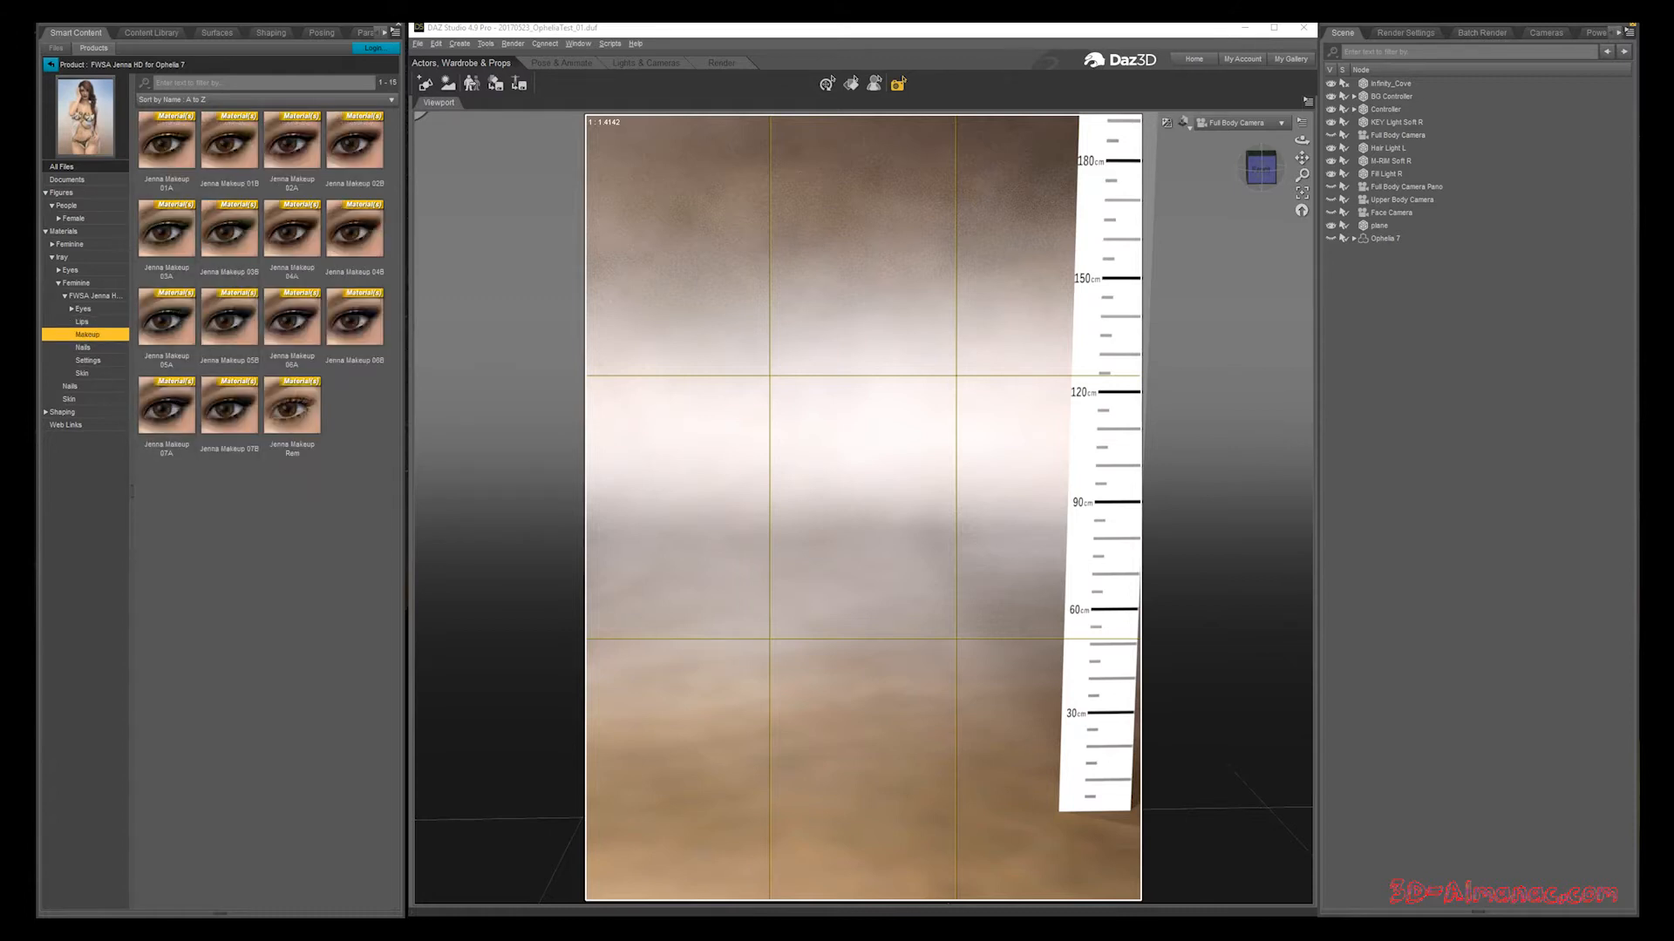
pyautogui.click(83, 347)
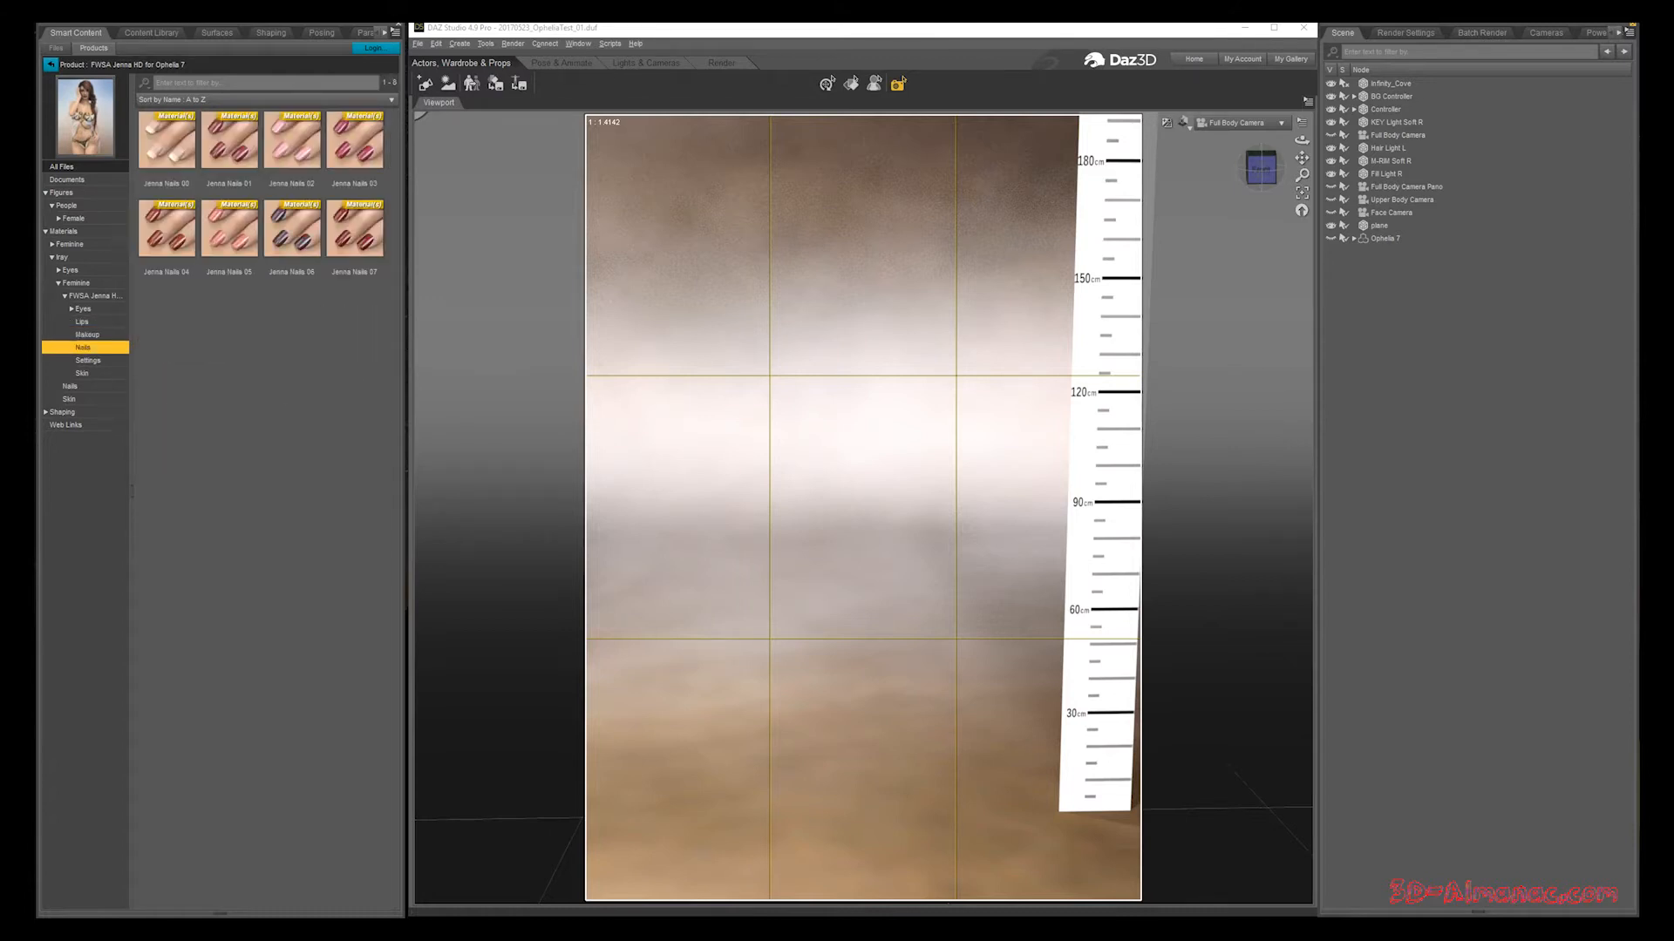
pyautogui.click(88, 360)
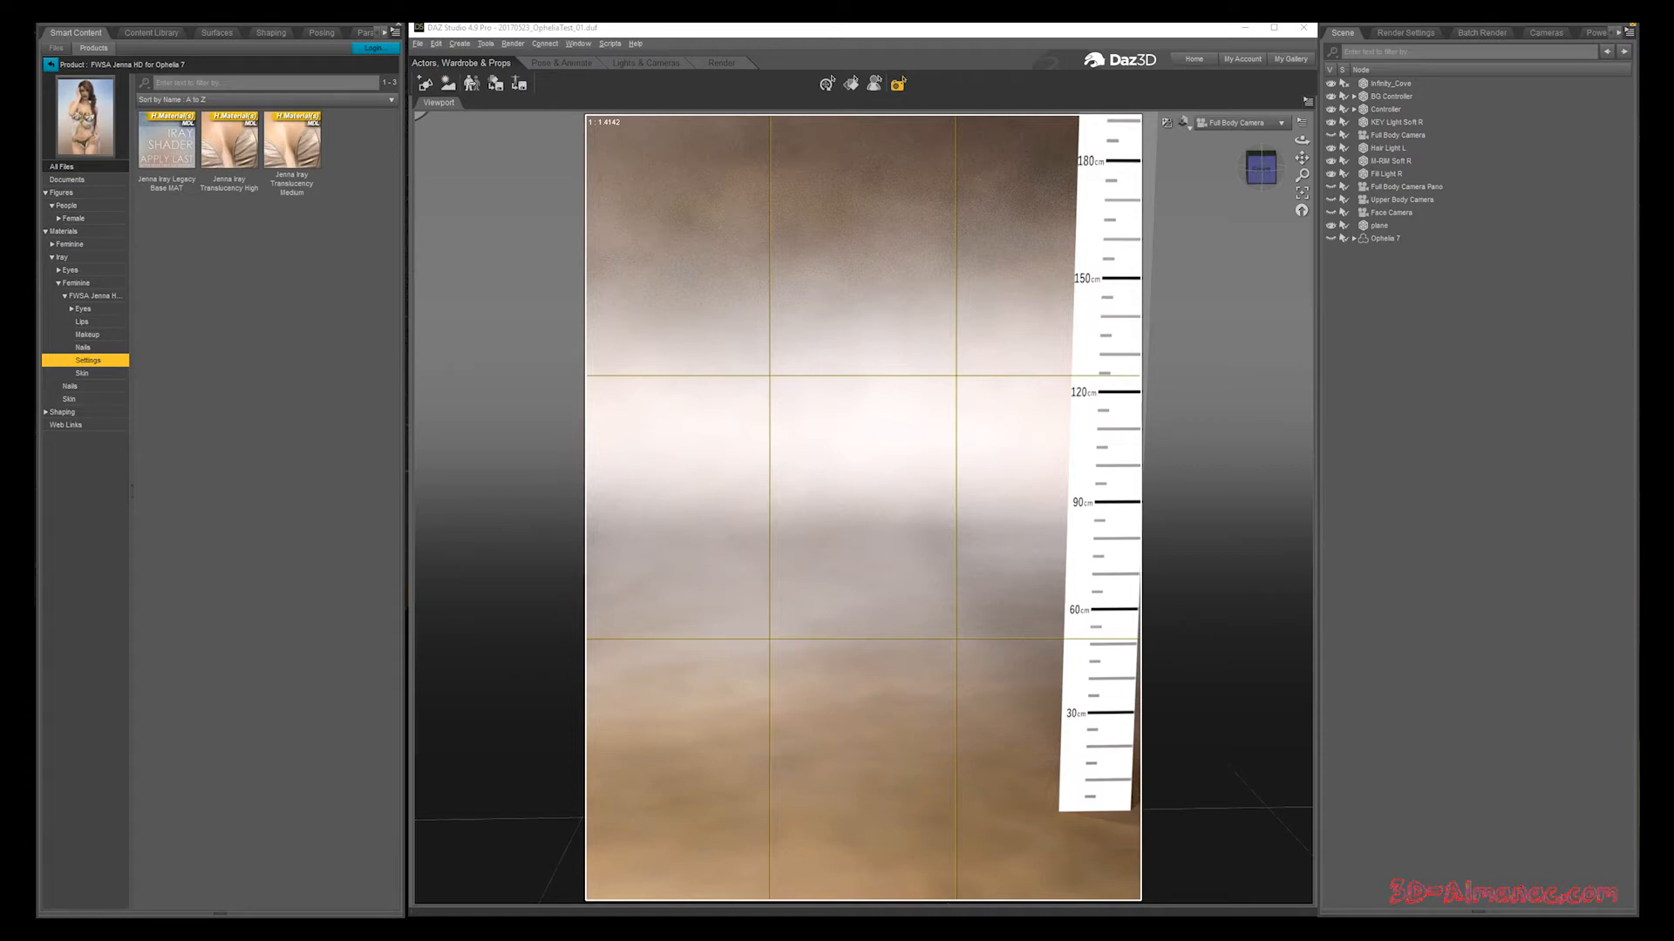
# Step: Examine FWSA Jenna HD's Iray skin material and the shaping presets for applying her head, body, nails, navel and nipples
pyautogui.click(82, 373)
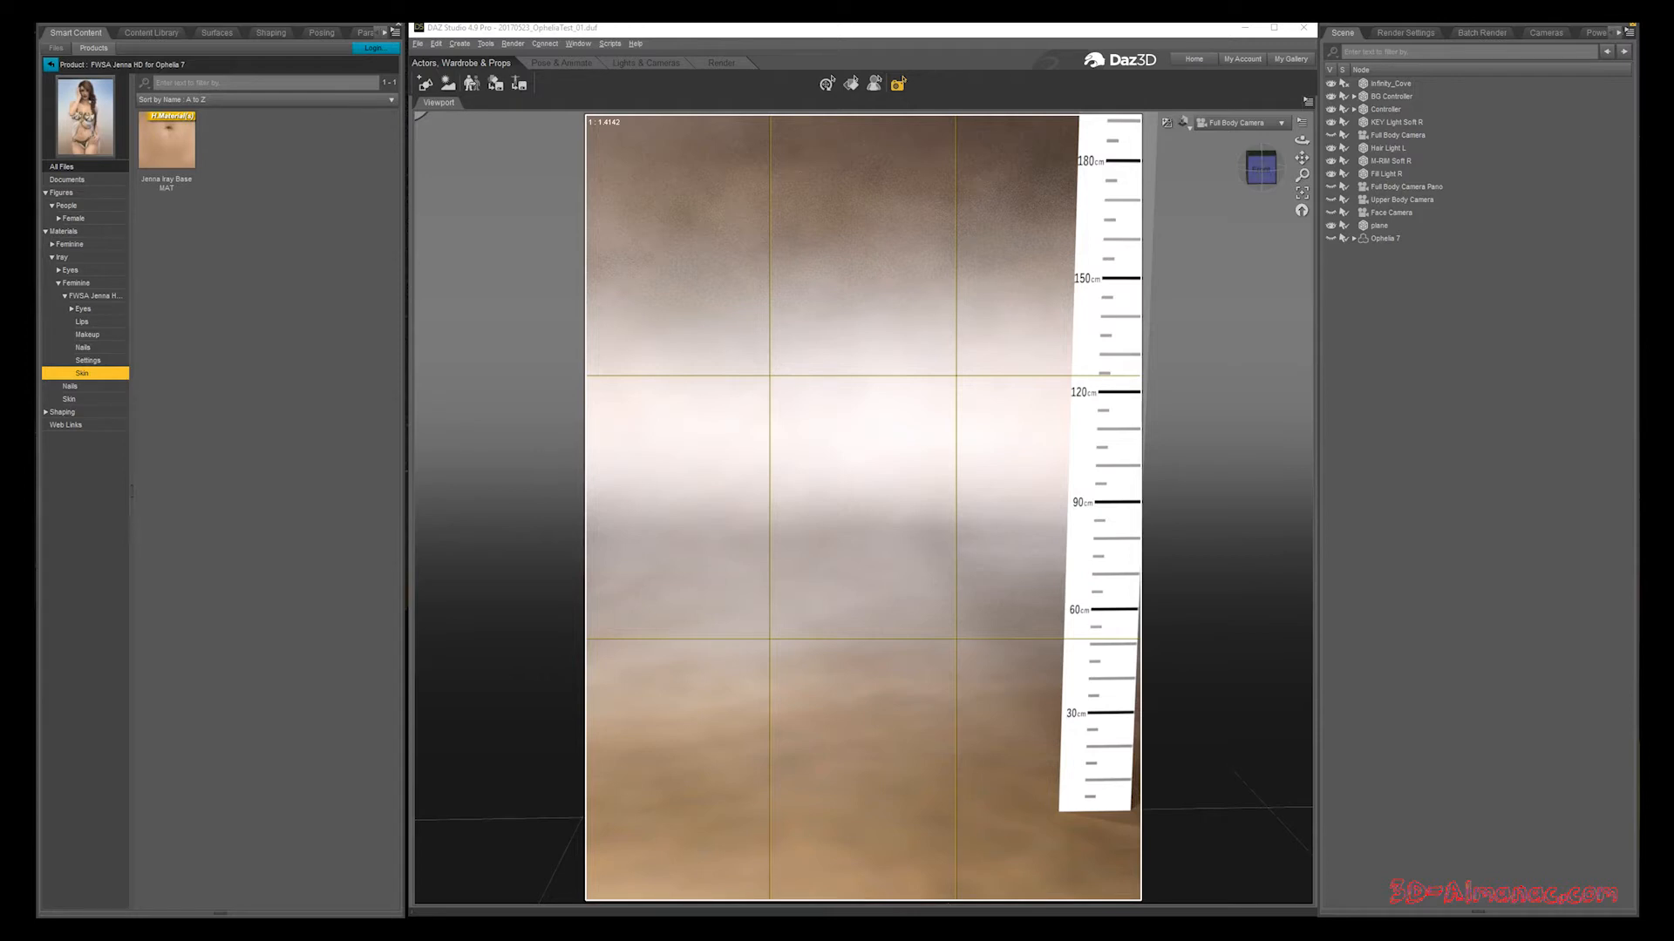
pyautogui.click(63, 412)
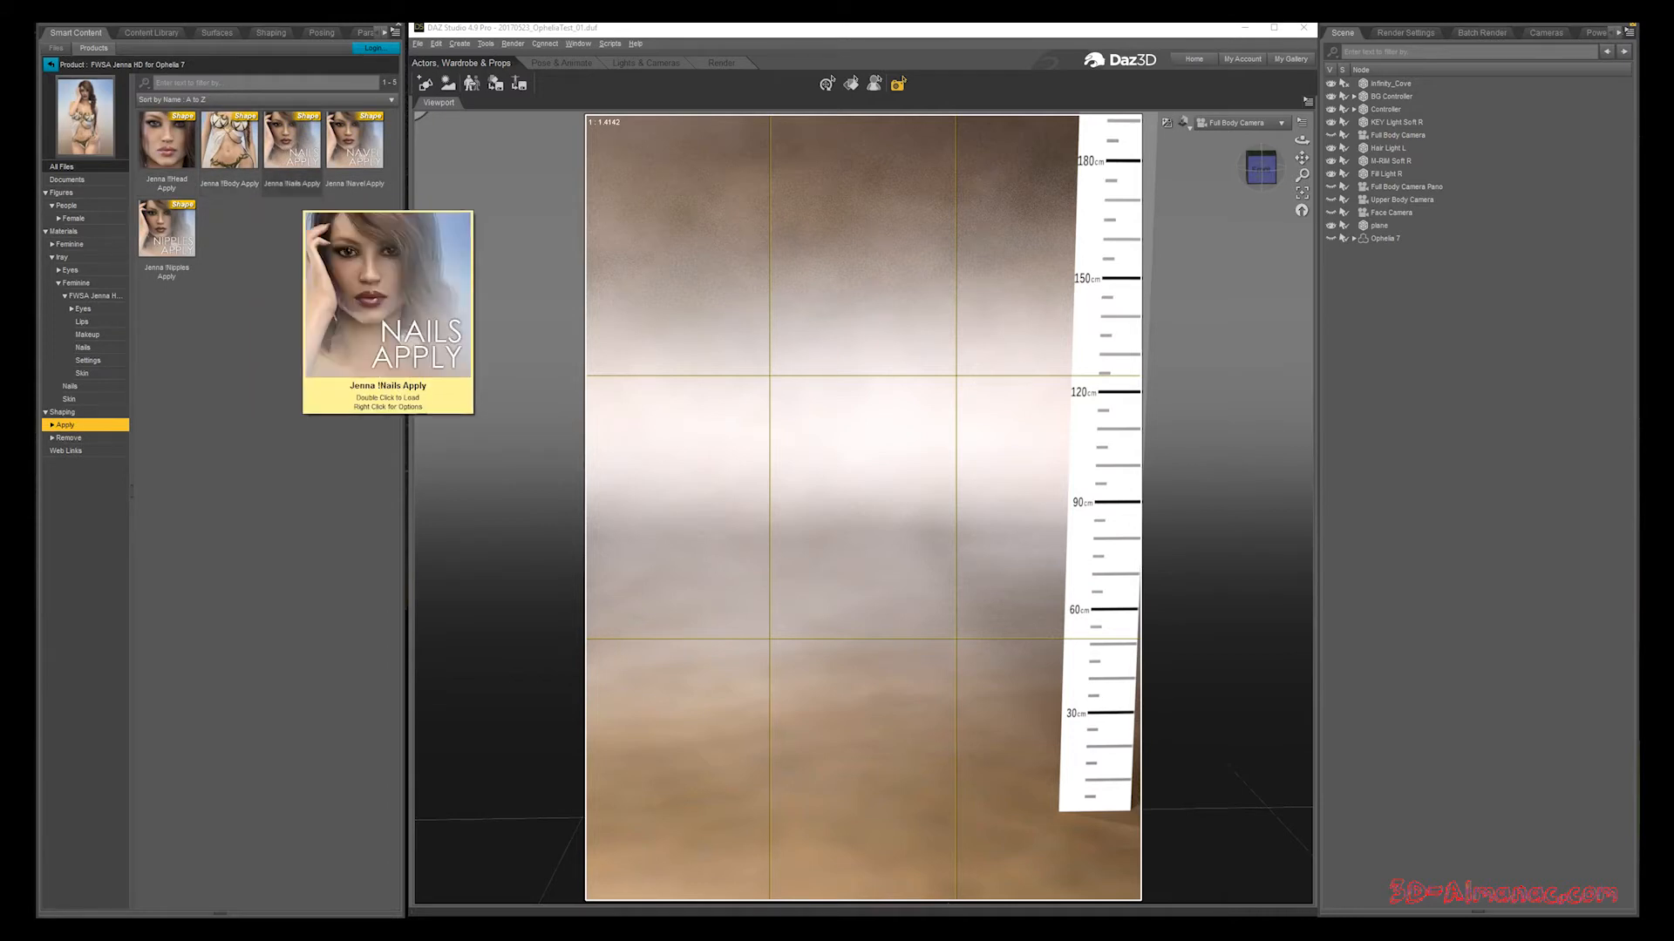
pyautogui.moveTo(354, 187)
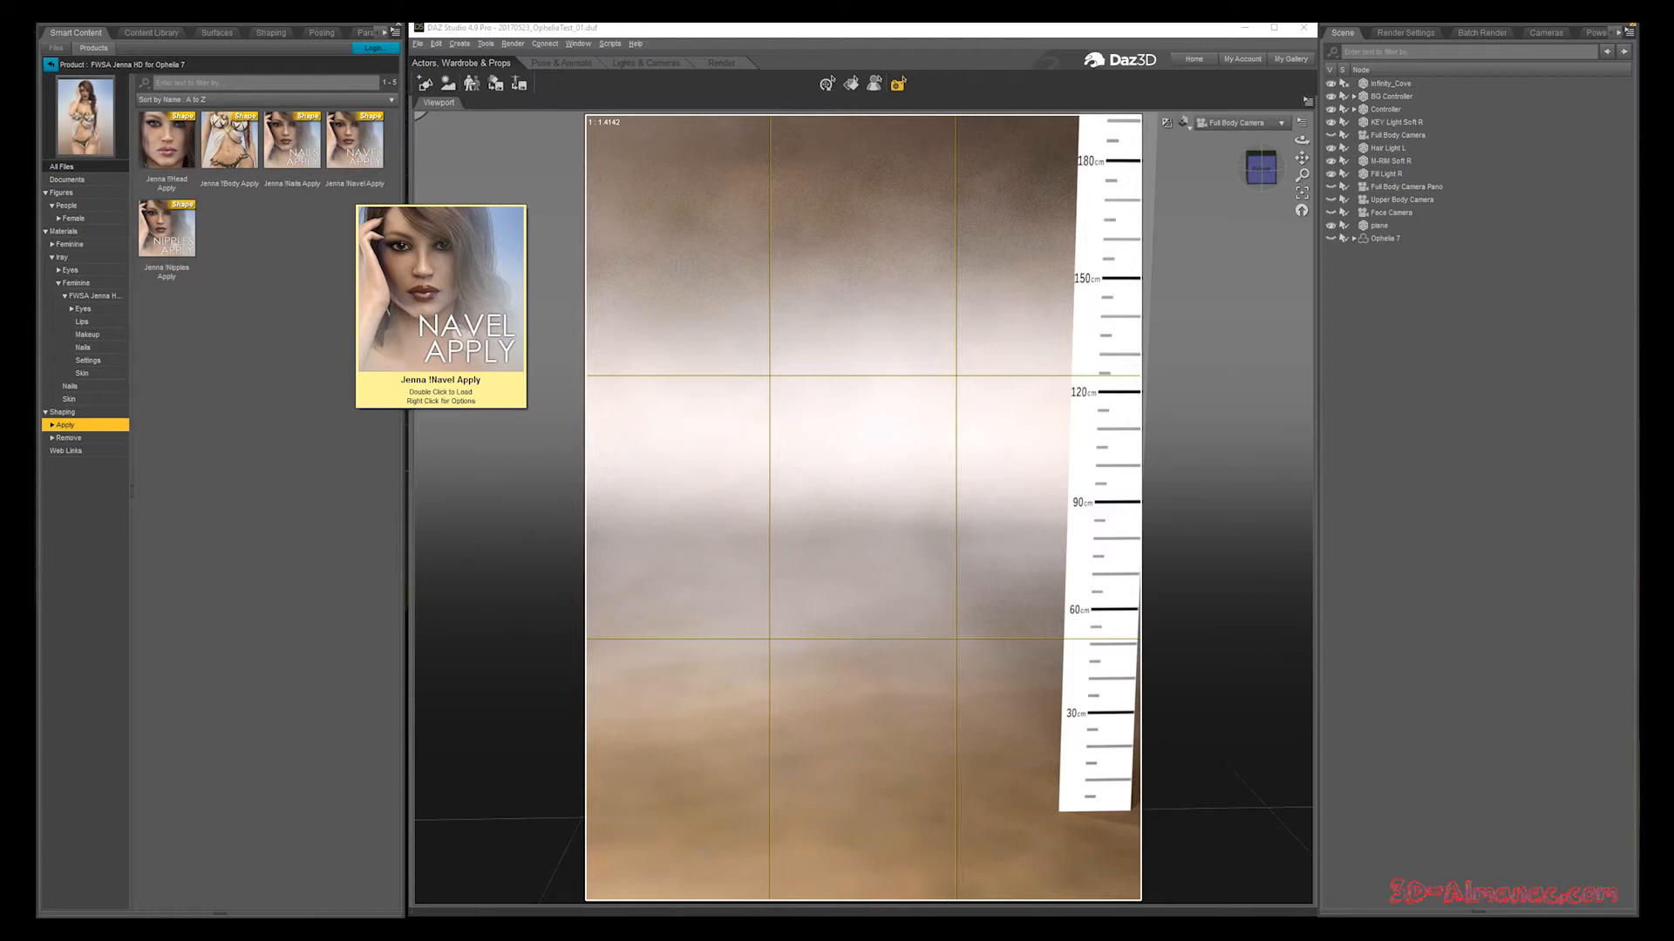
# Step: Load the Jenna figure into the scene and apply the Jenna Iray Base MAT skin material
pyautogui.click(62, 193)
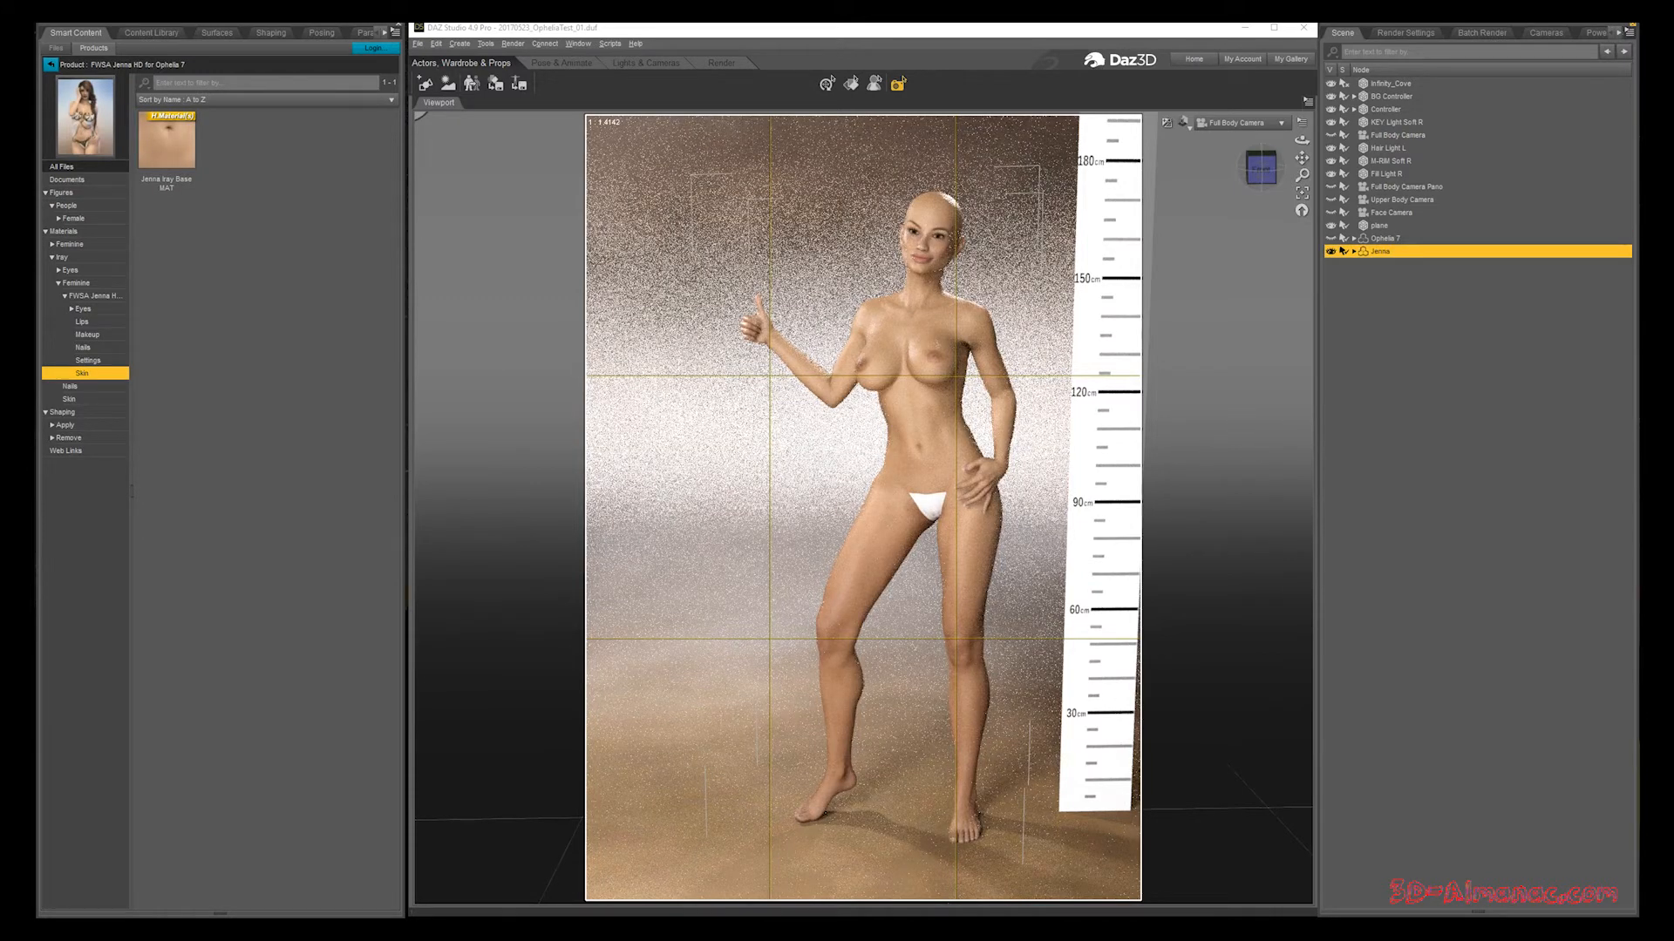
pyautogui.click(167, 144)
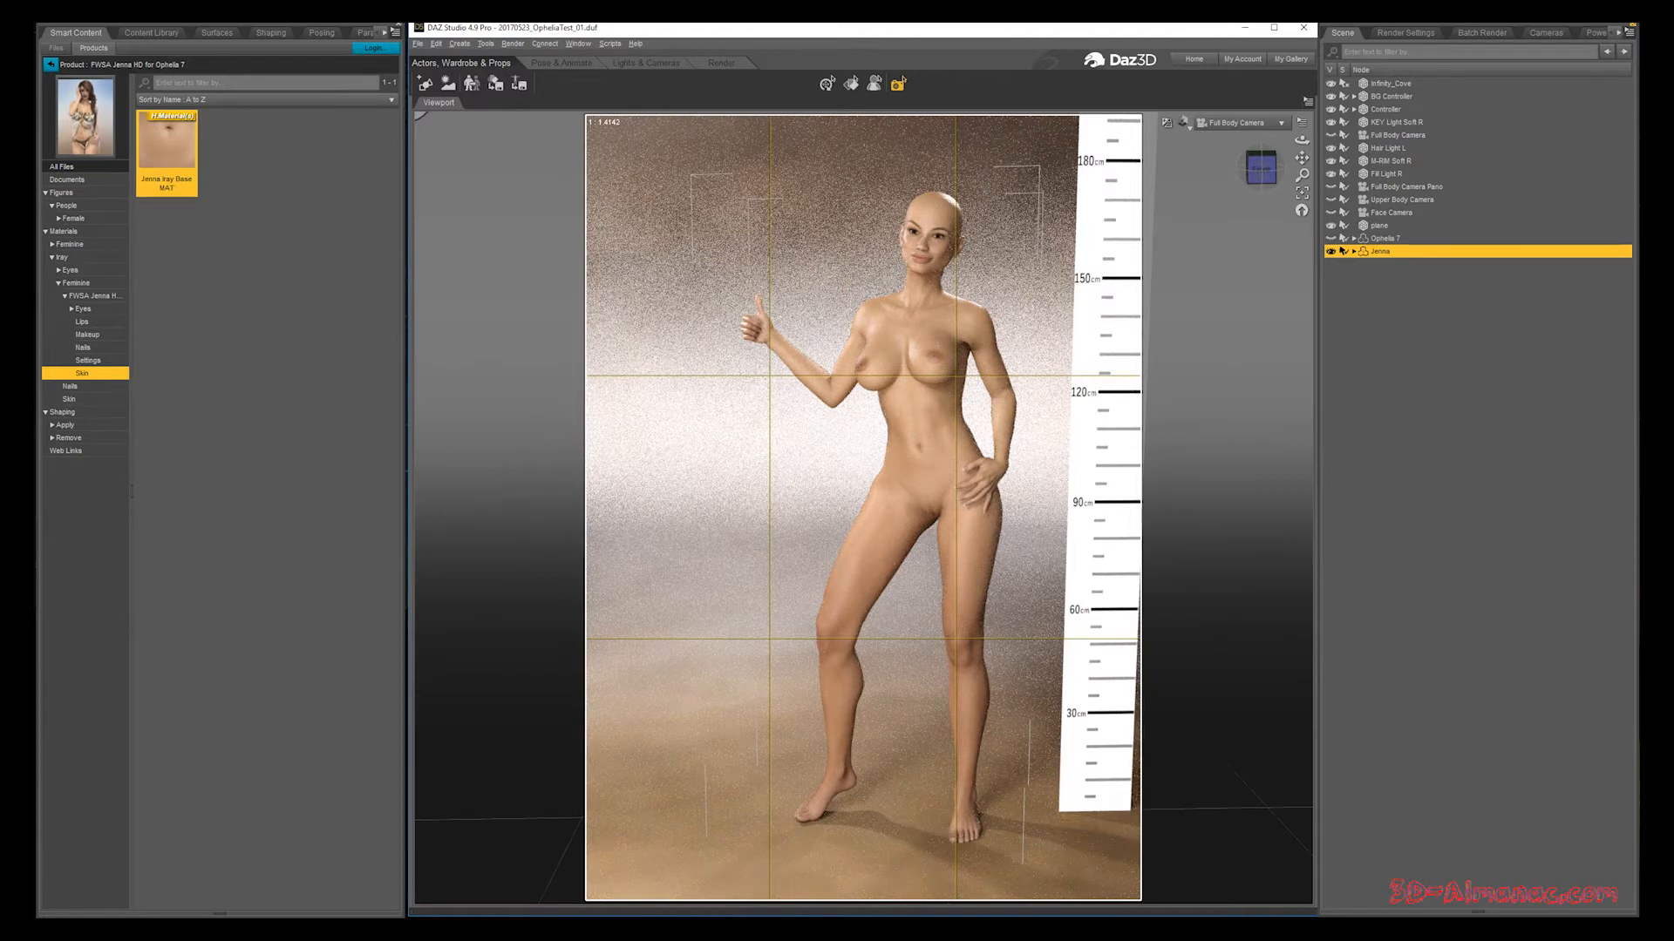
# Step: Apply Jenna's nails, navel and nipples shaping presets to the loaded figure
pyautogui.click(62, 412)
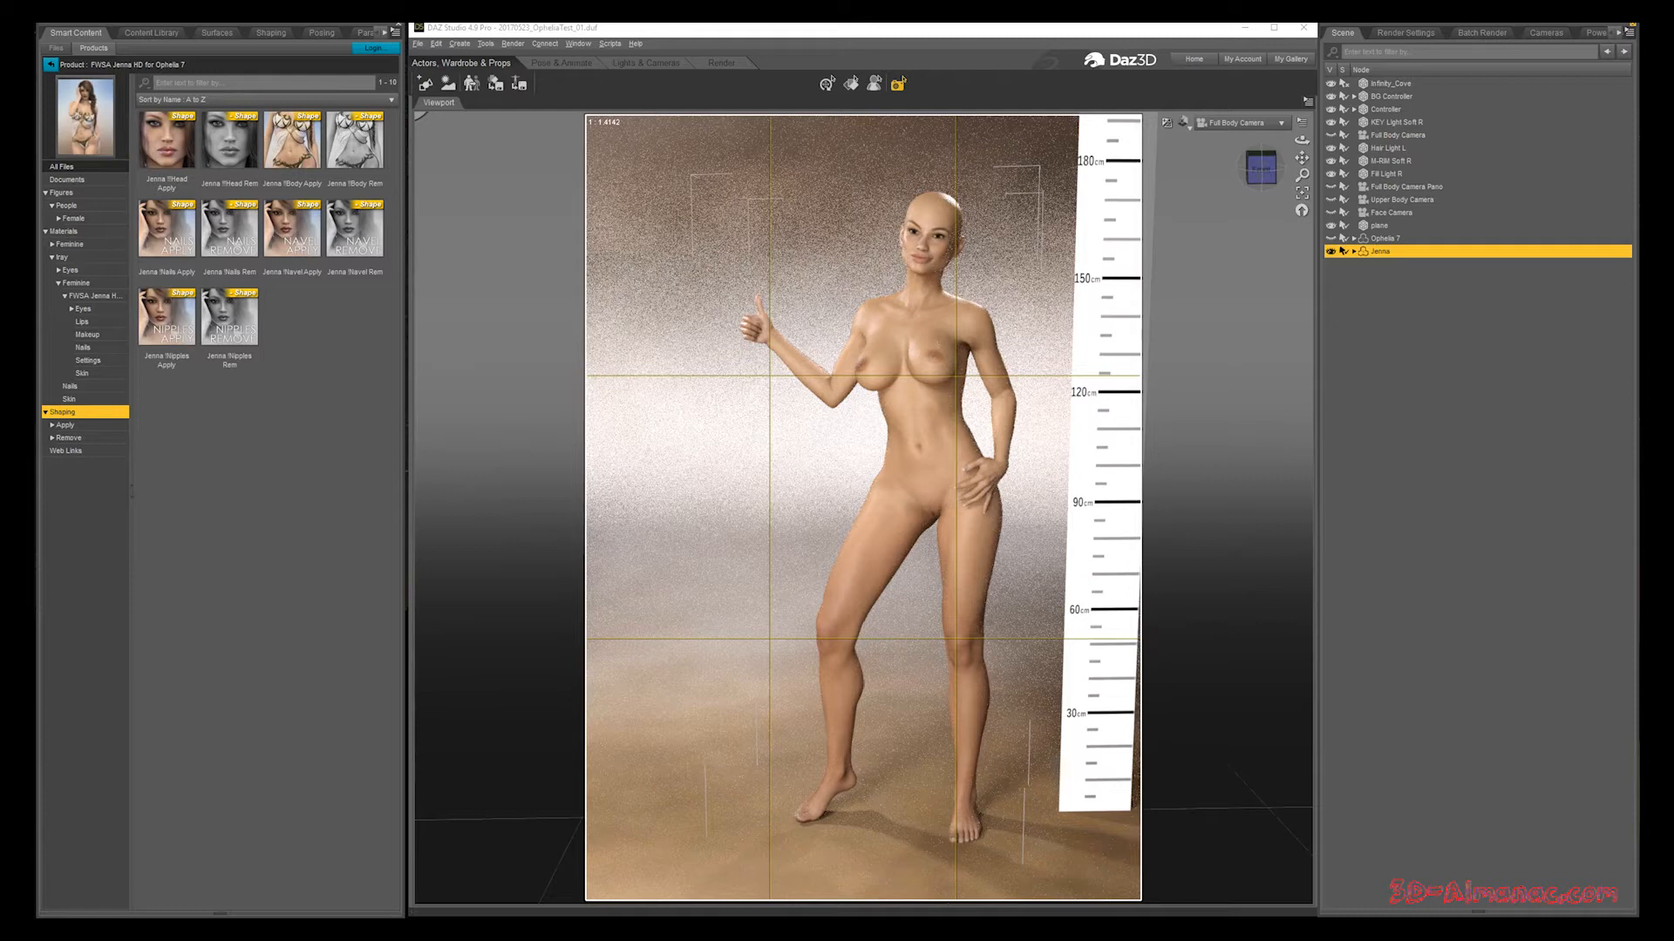
pyautogui.click(65, 425)
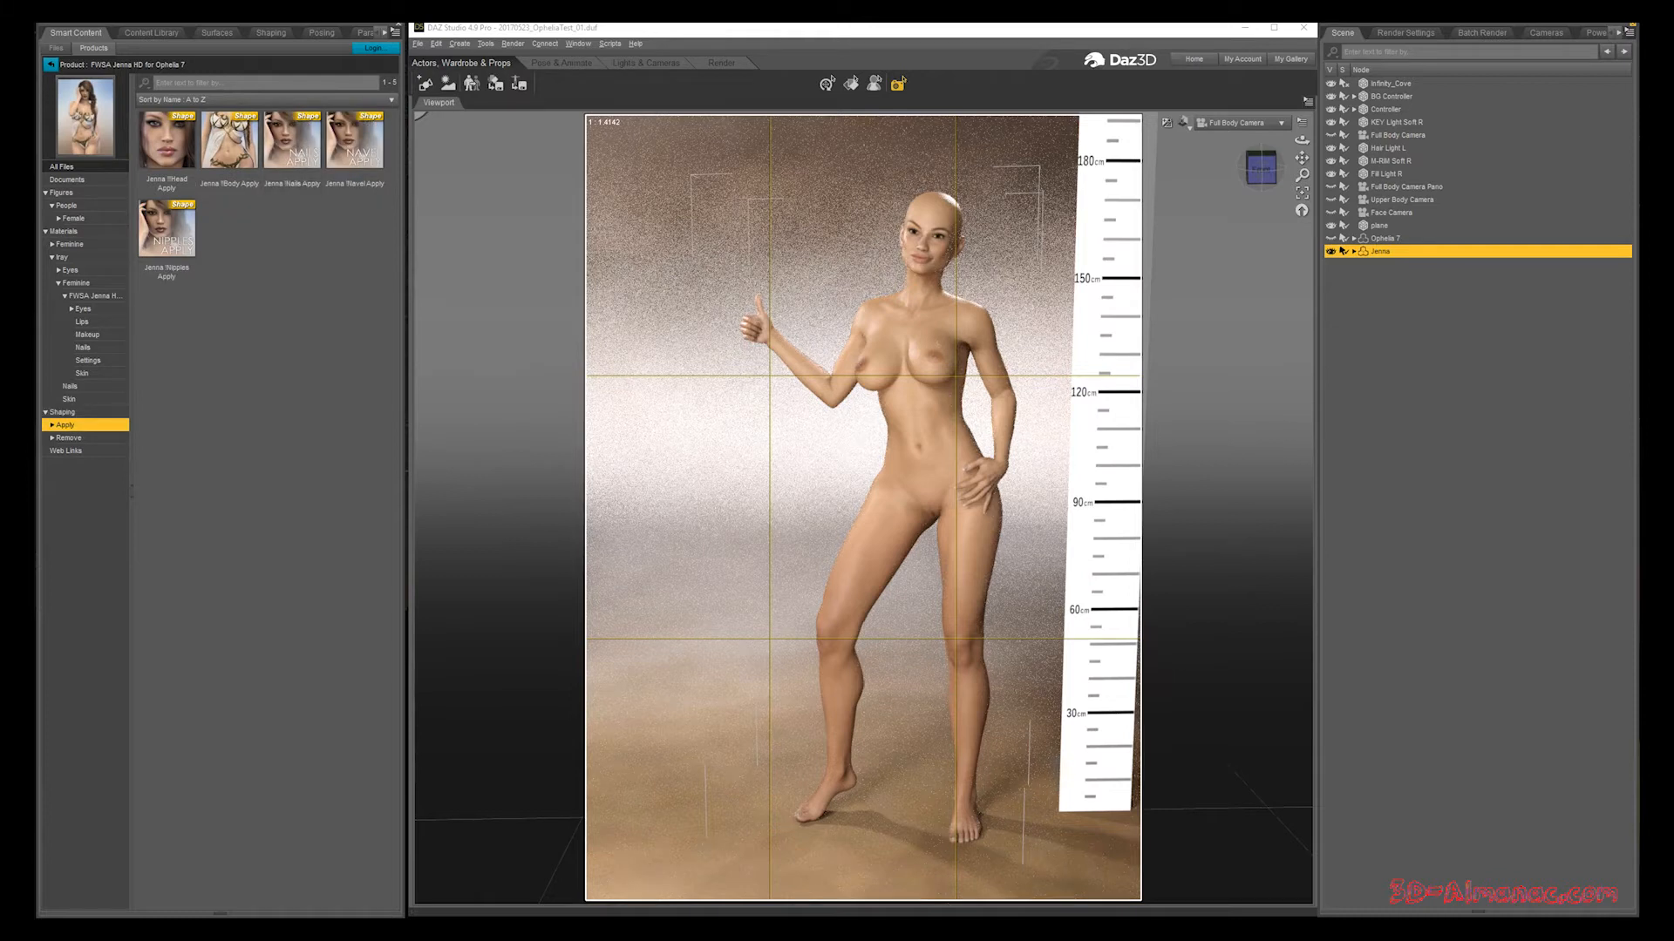
pyautogui.click(292, 144)
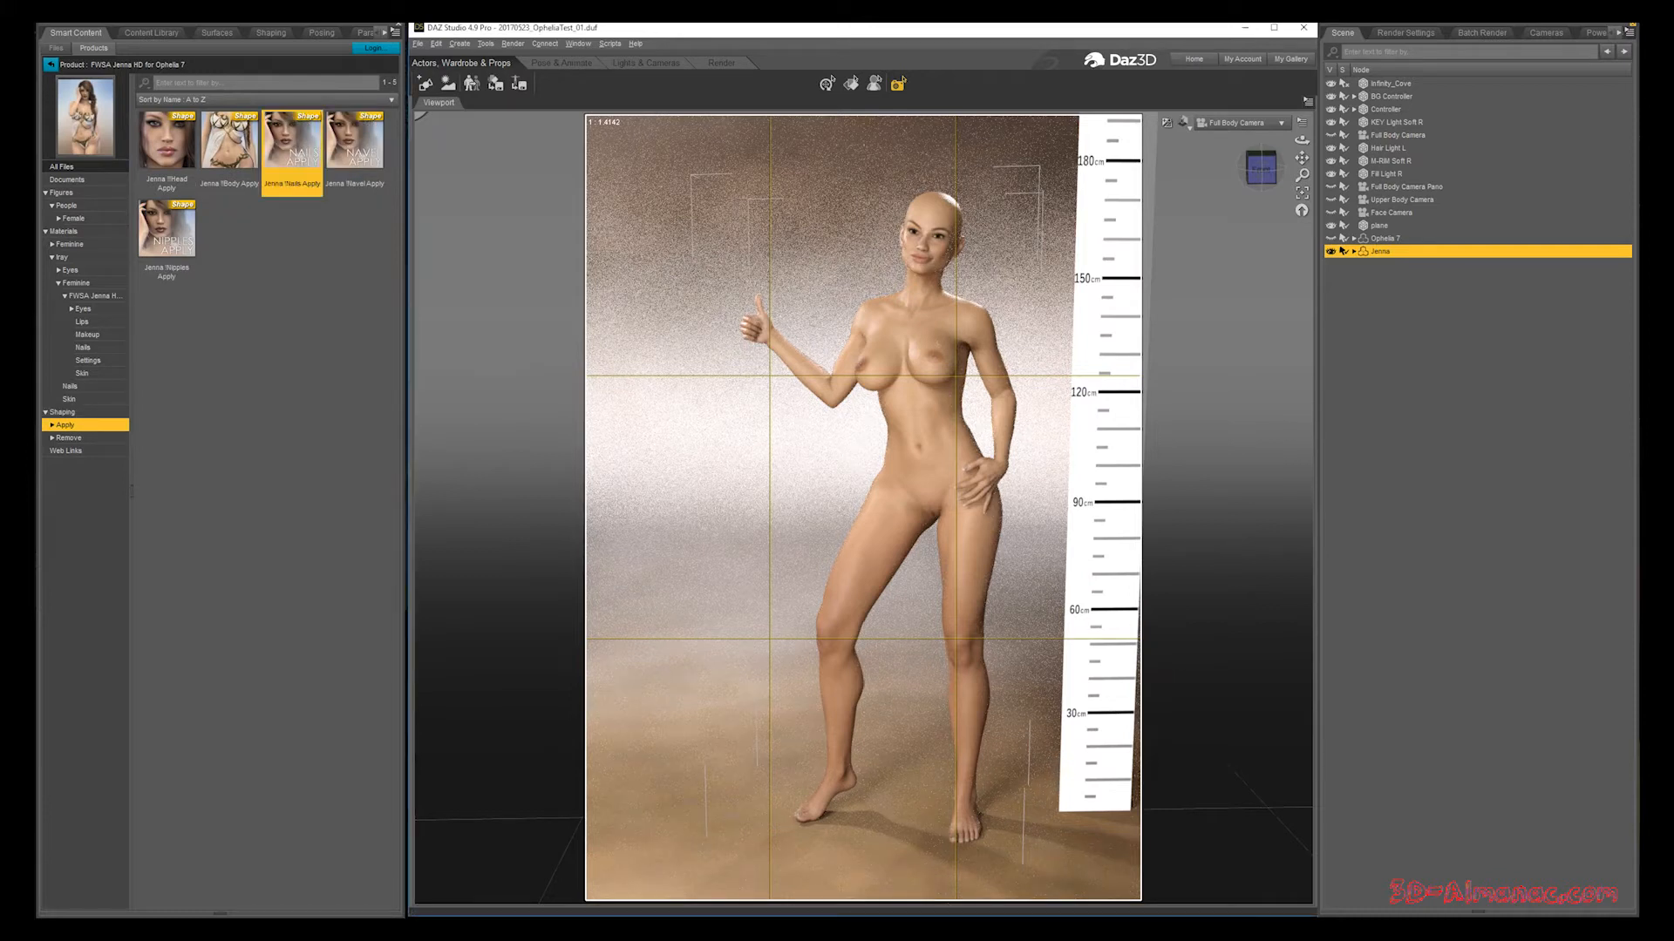
pyautogui.doubleClick(355, 143)
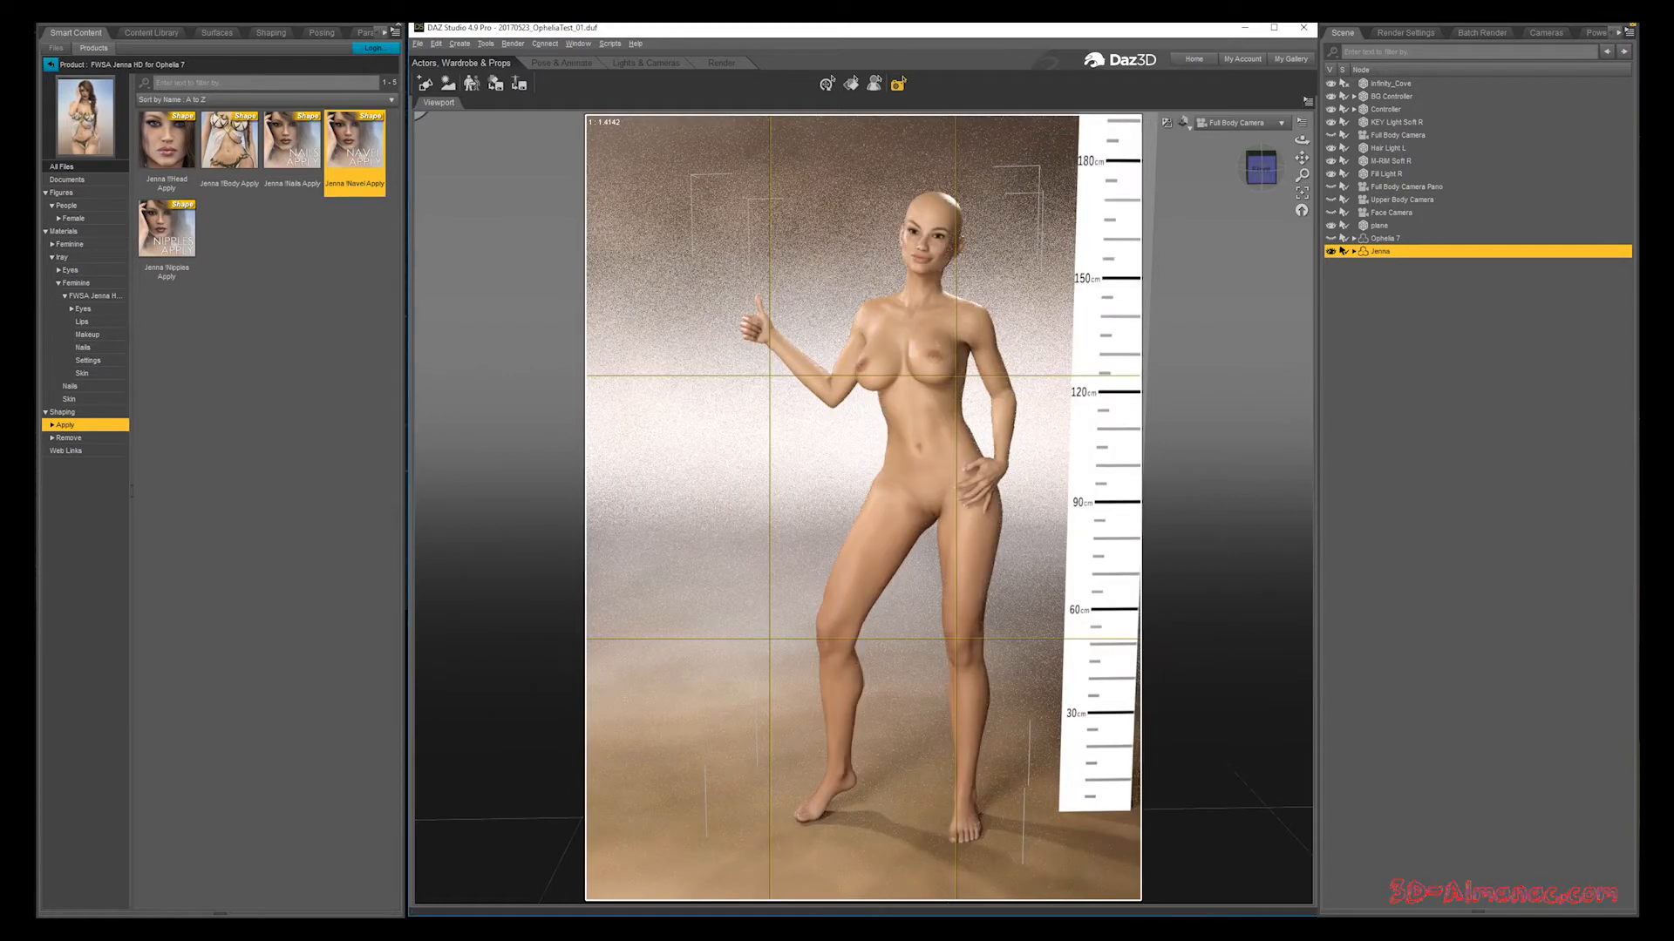
pyautogui.doubleClick(166, 229)
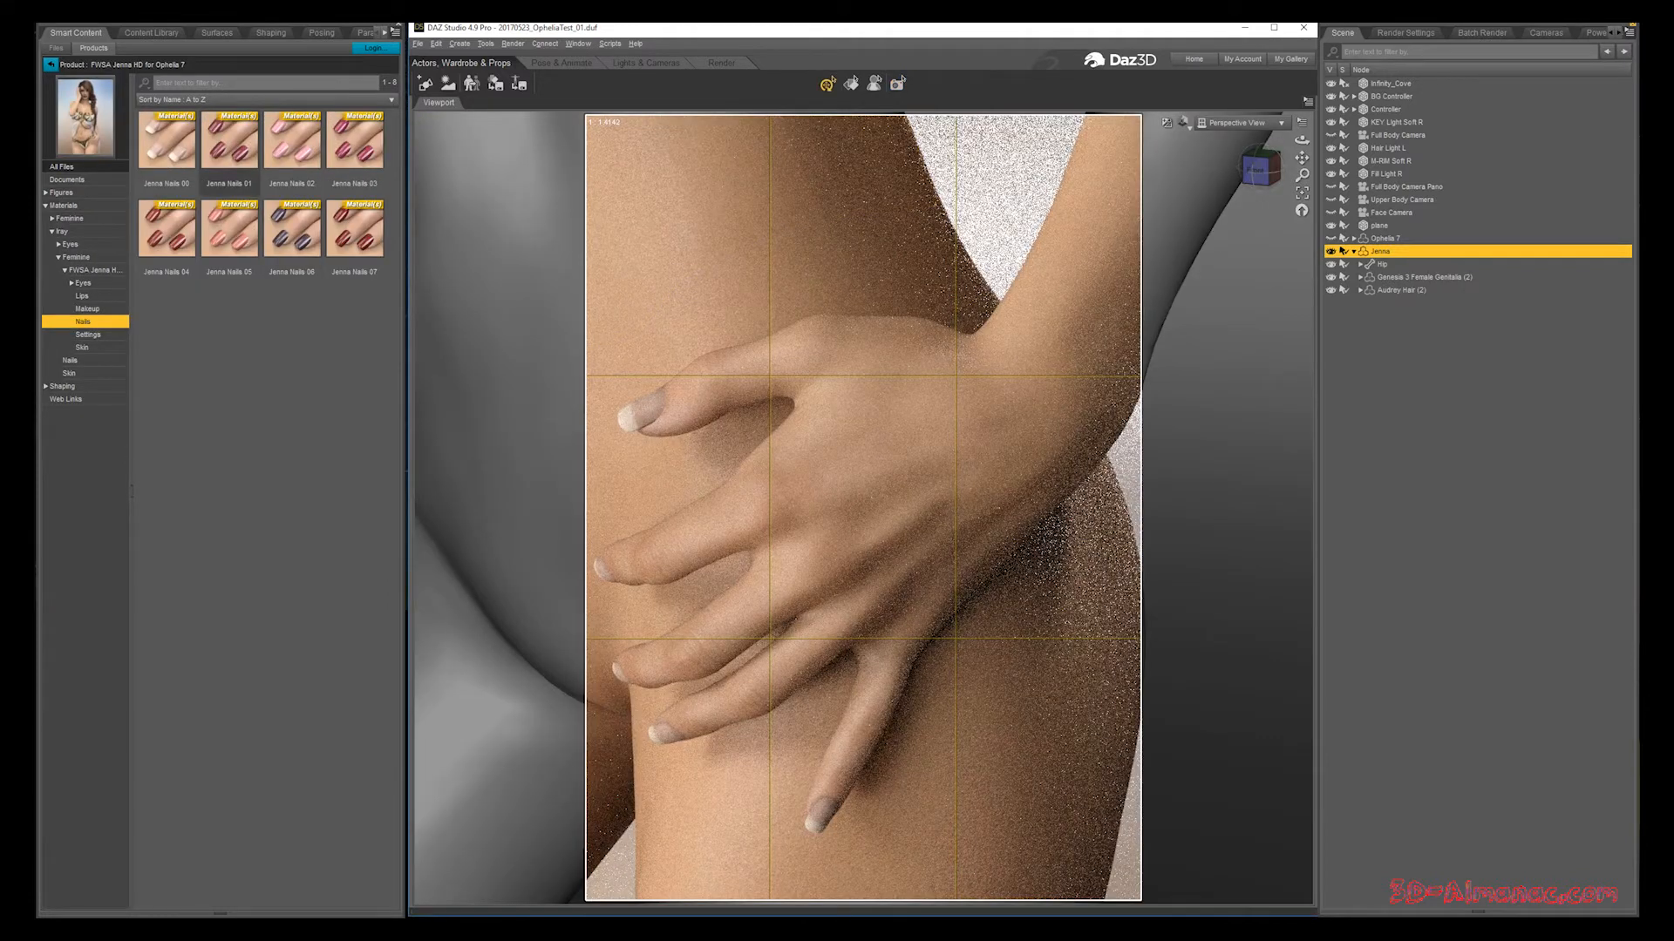
# Step: Try the Jenna Nails 01 to 07 Iray materials on the figure's hand and apply Jenna Nails 05
pyautogui.moveTo(222, 152)
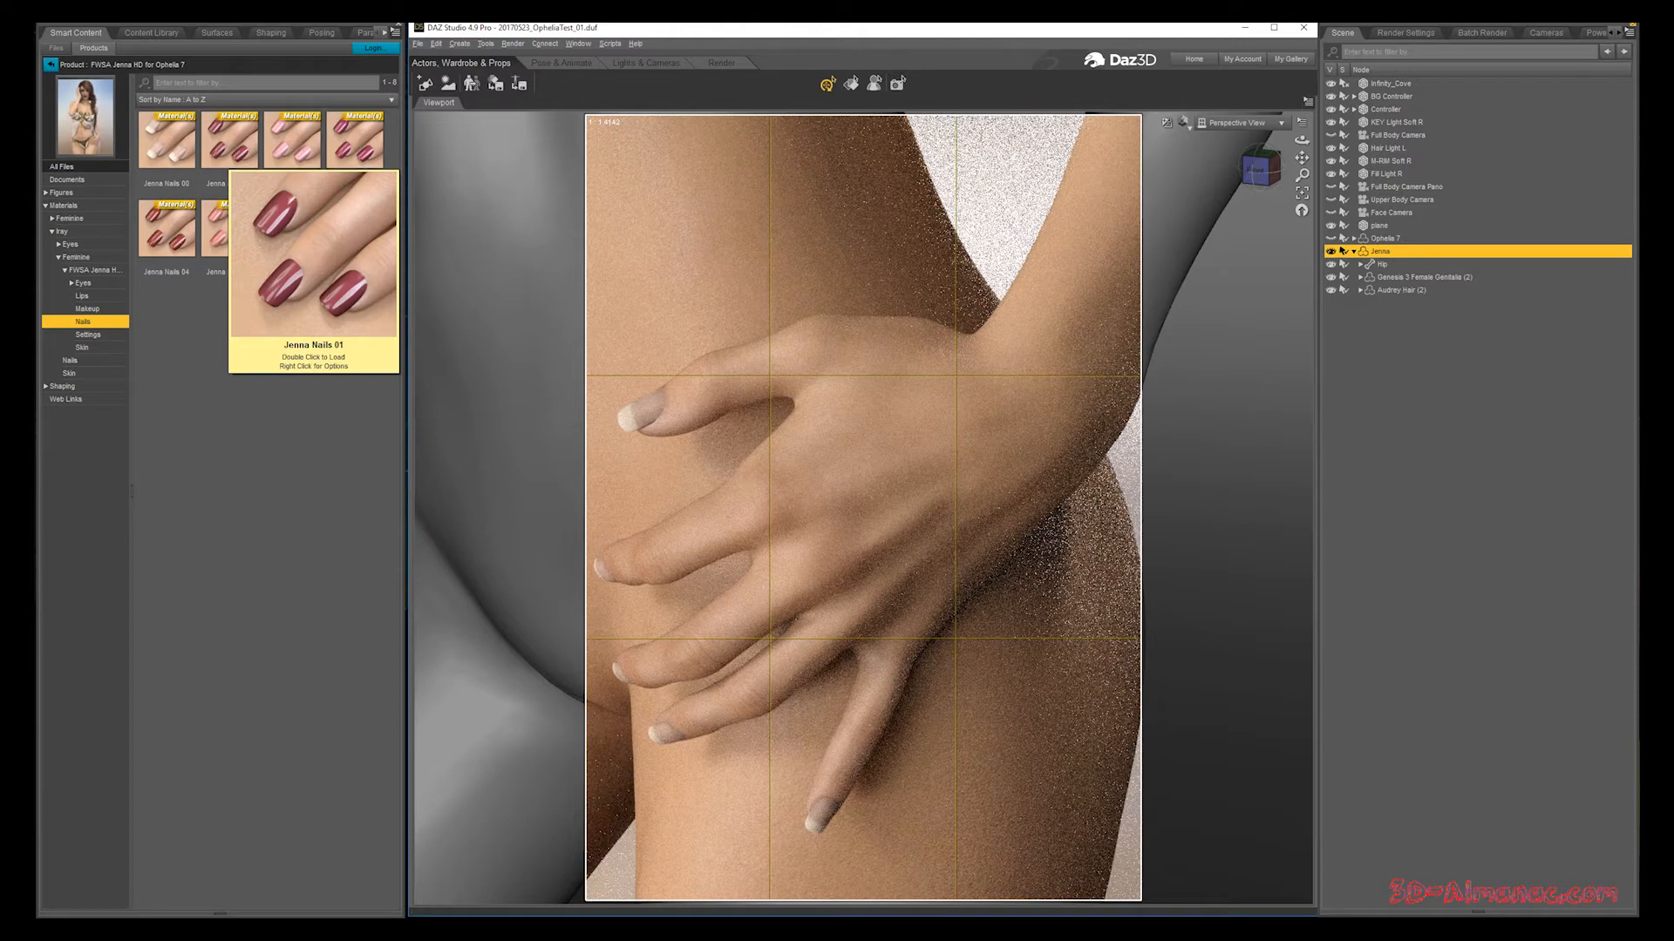
pyautogui.doubleClick(229, 140)
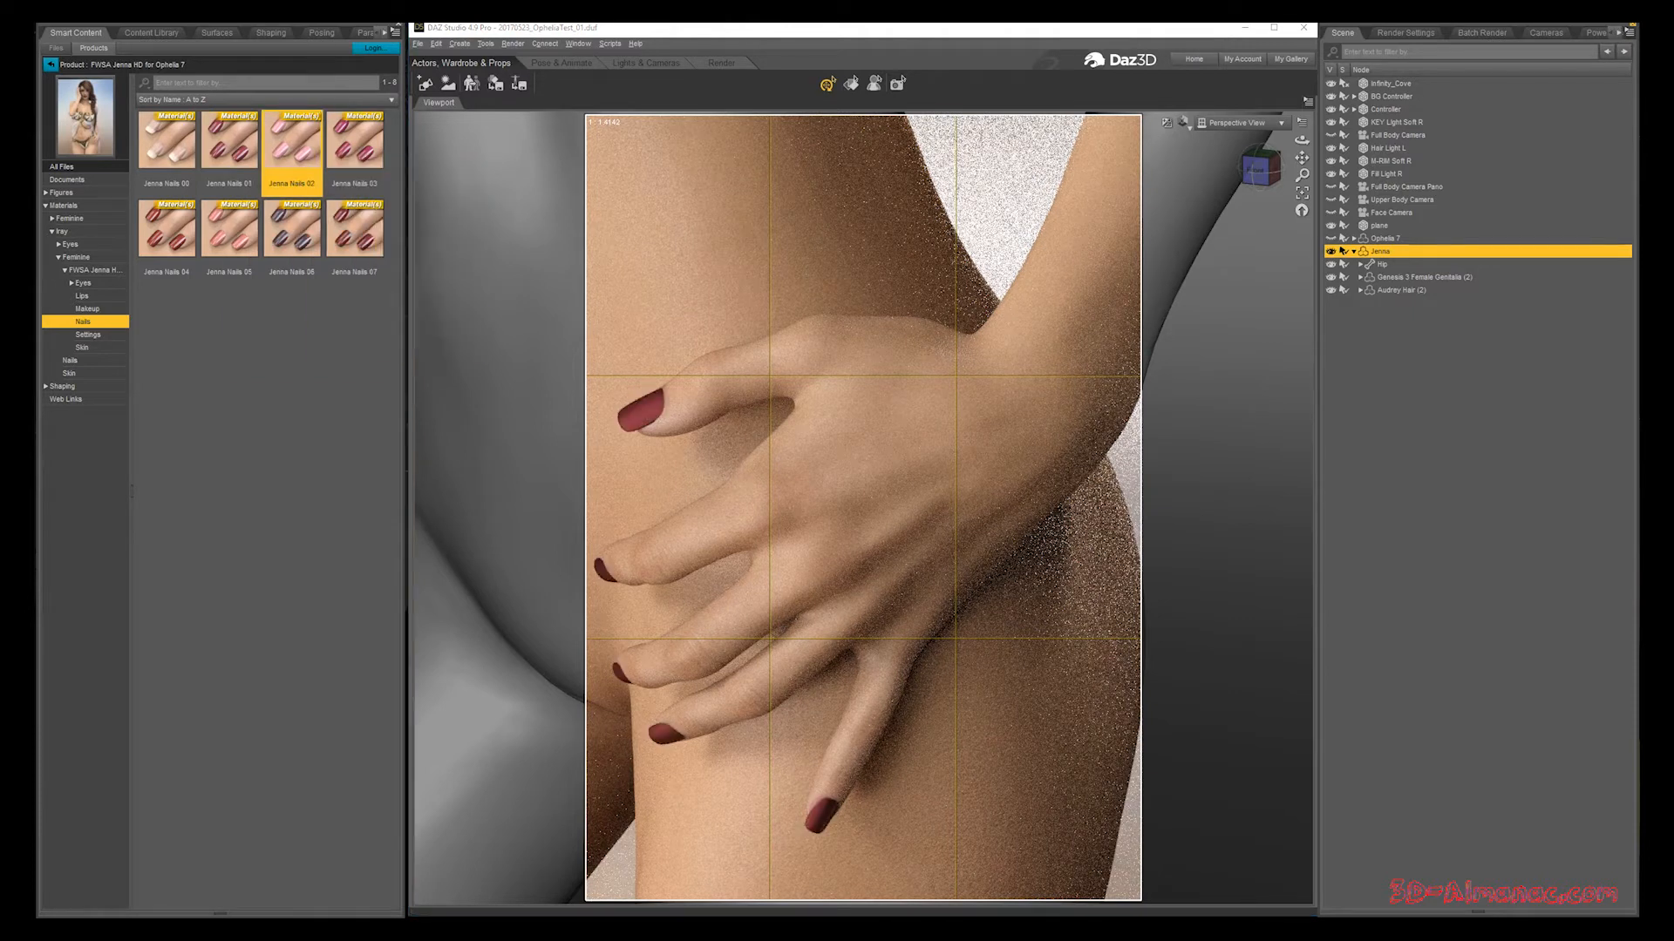
pyautogui.doubleClick(354, 143)
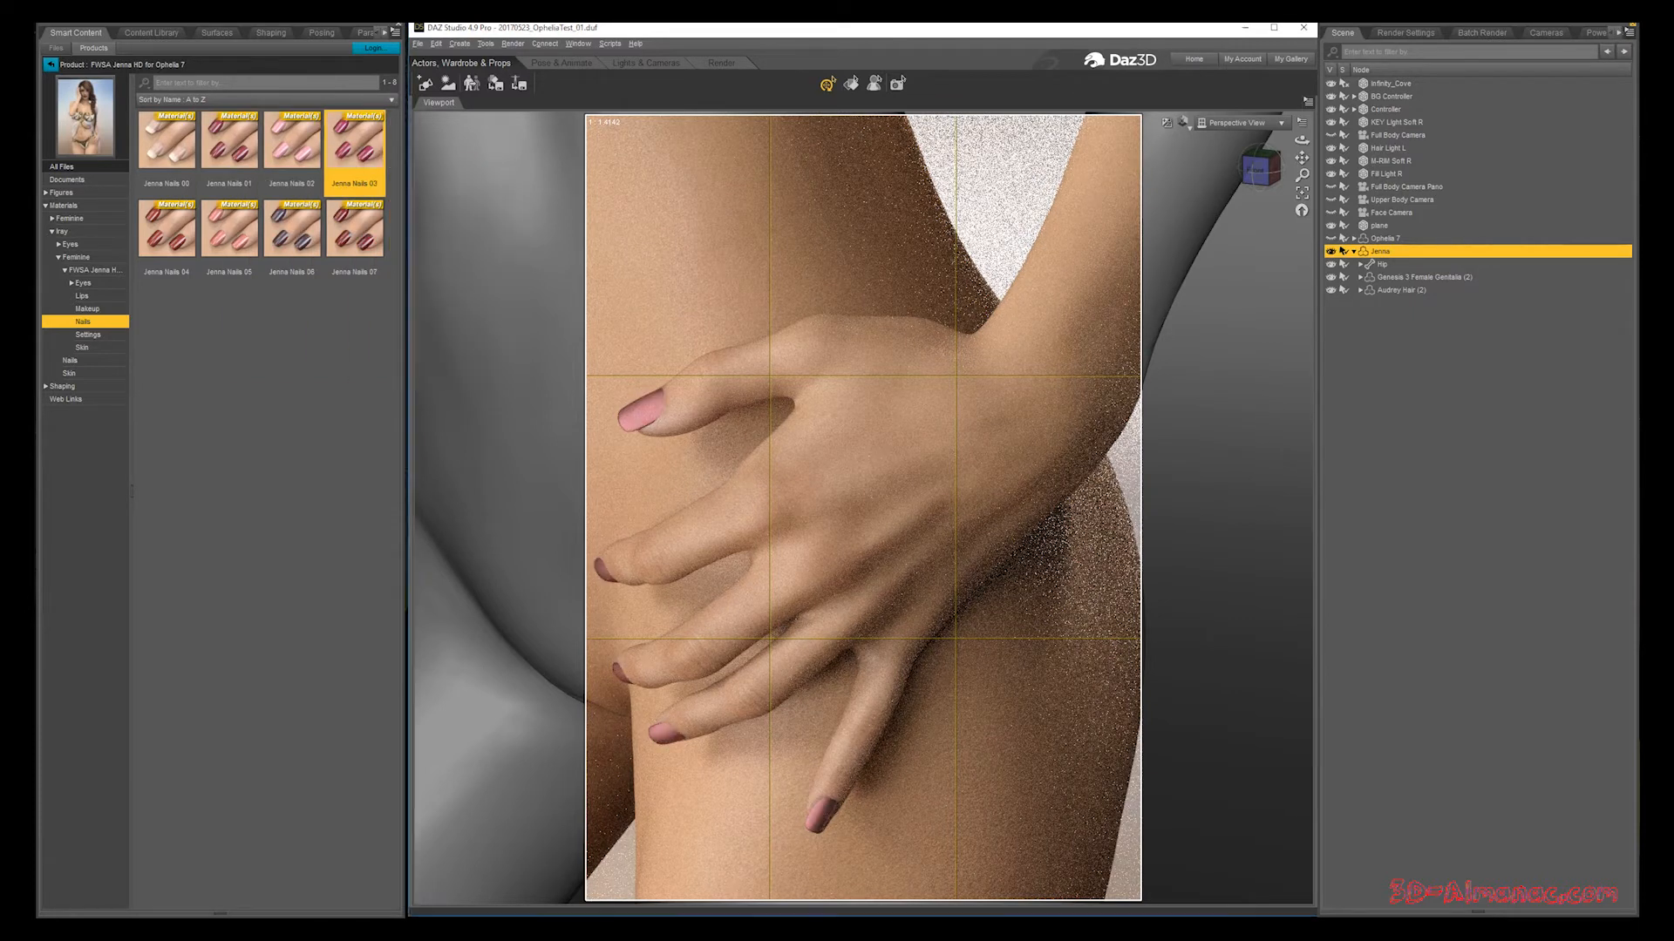
pyautogui.doubleClick(167, 228)
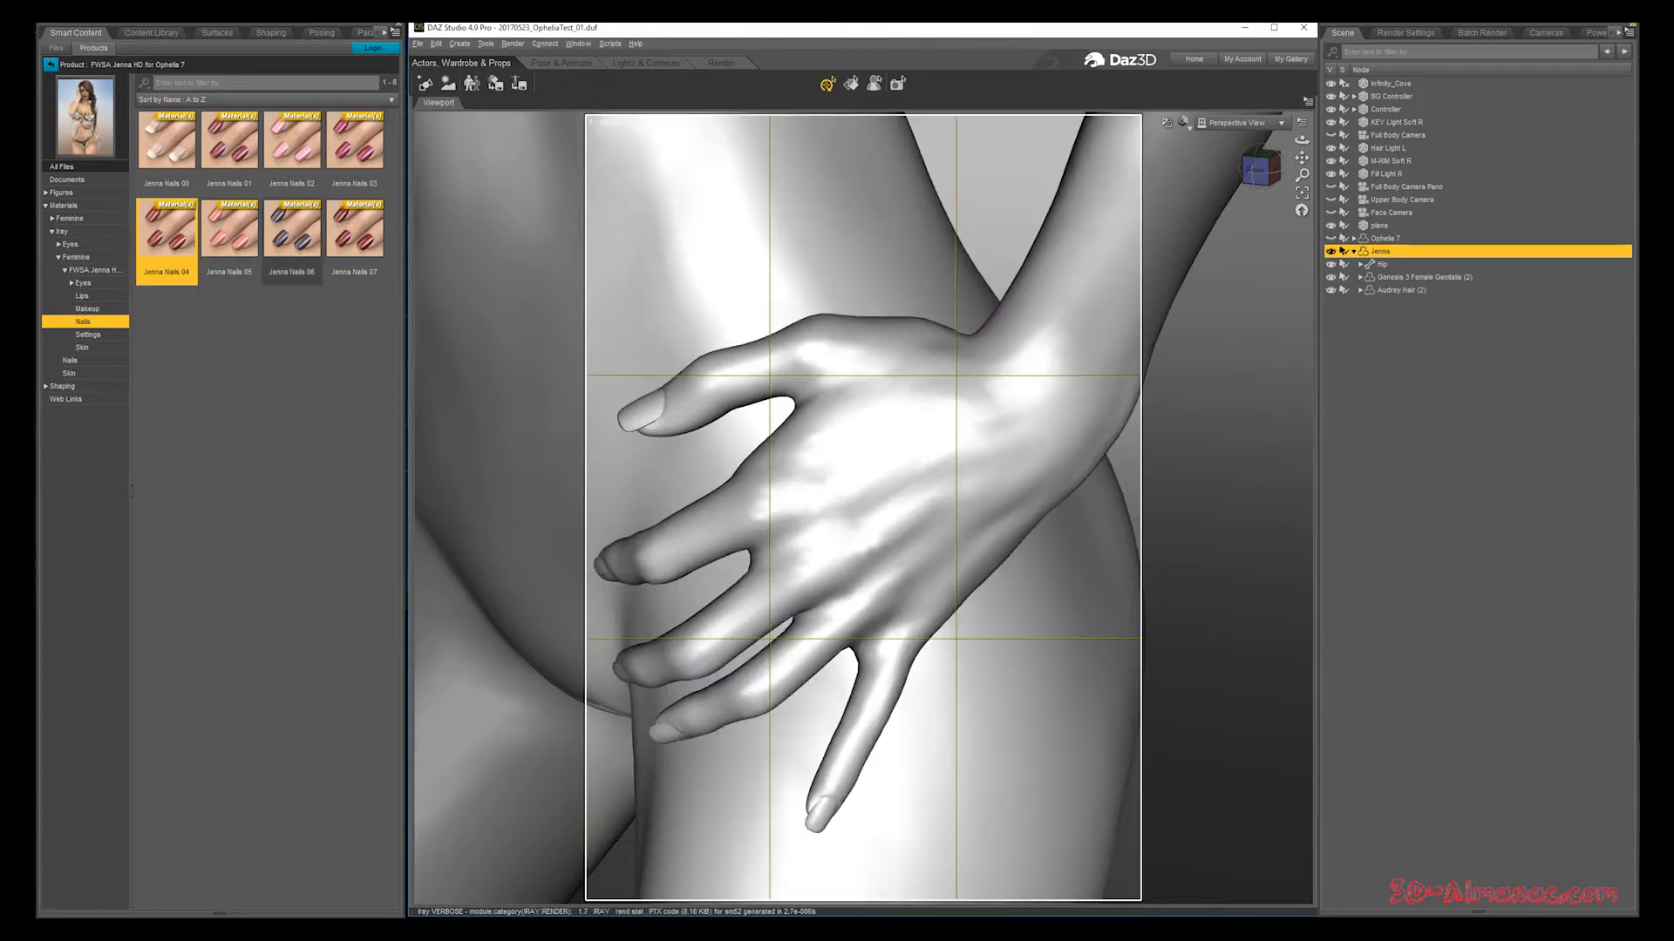
pyautogui.moveTo(292, 228)
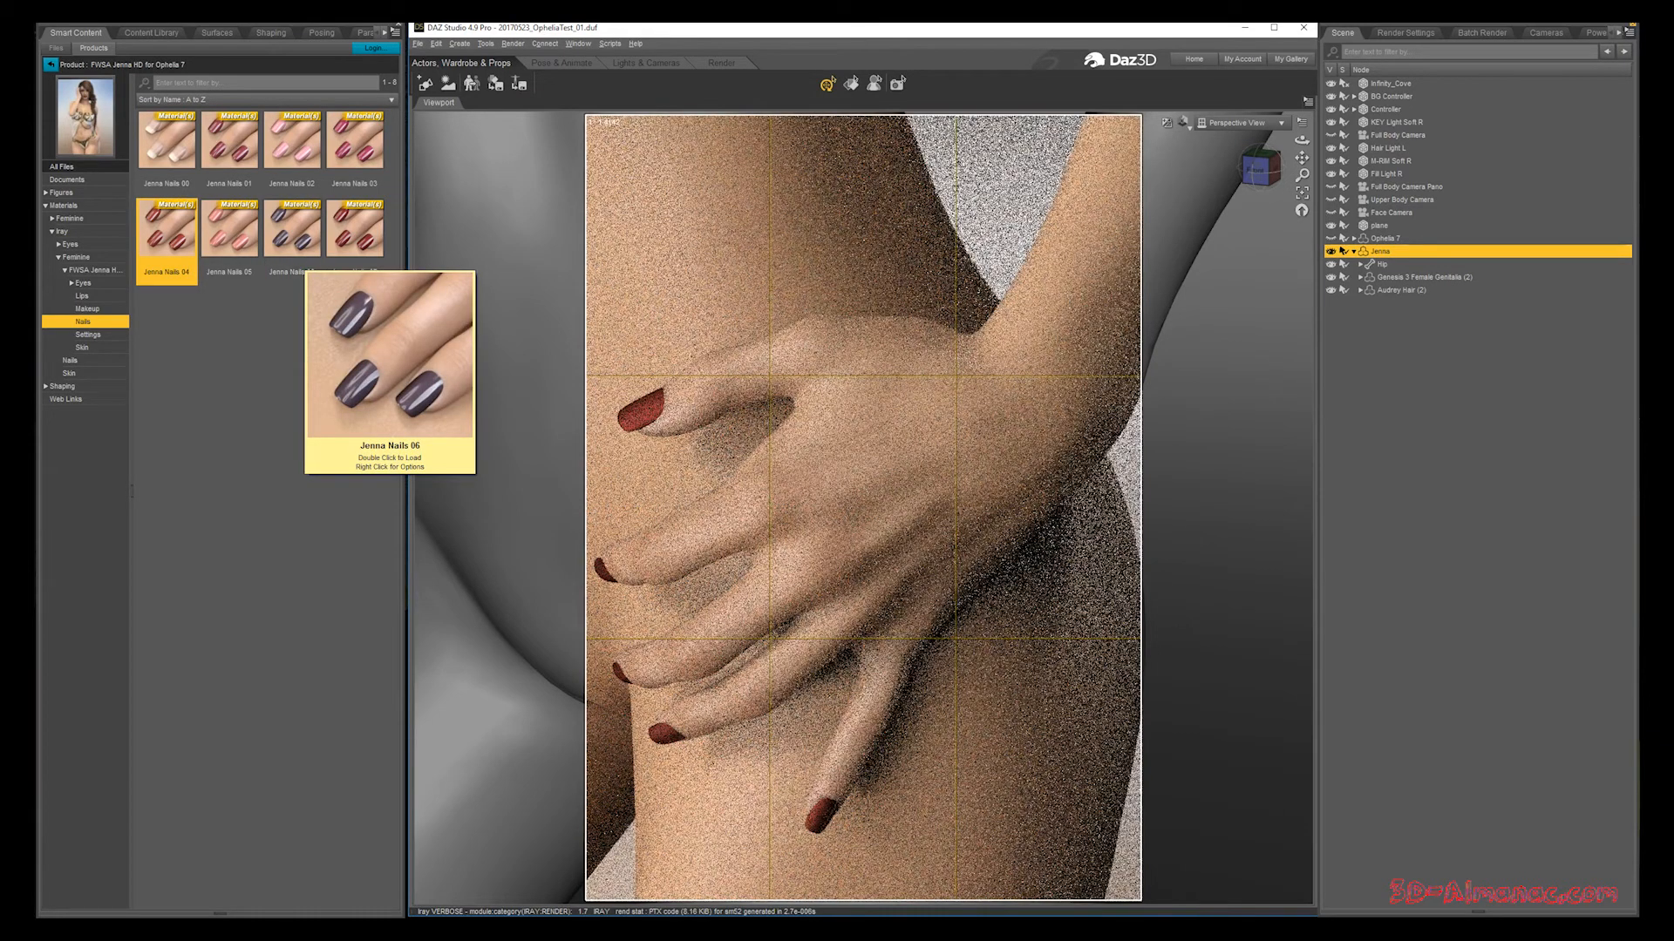
pyautogui.doubleClick(229, 231)
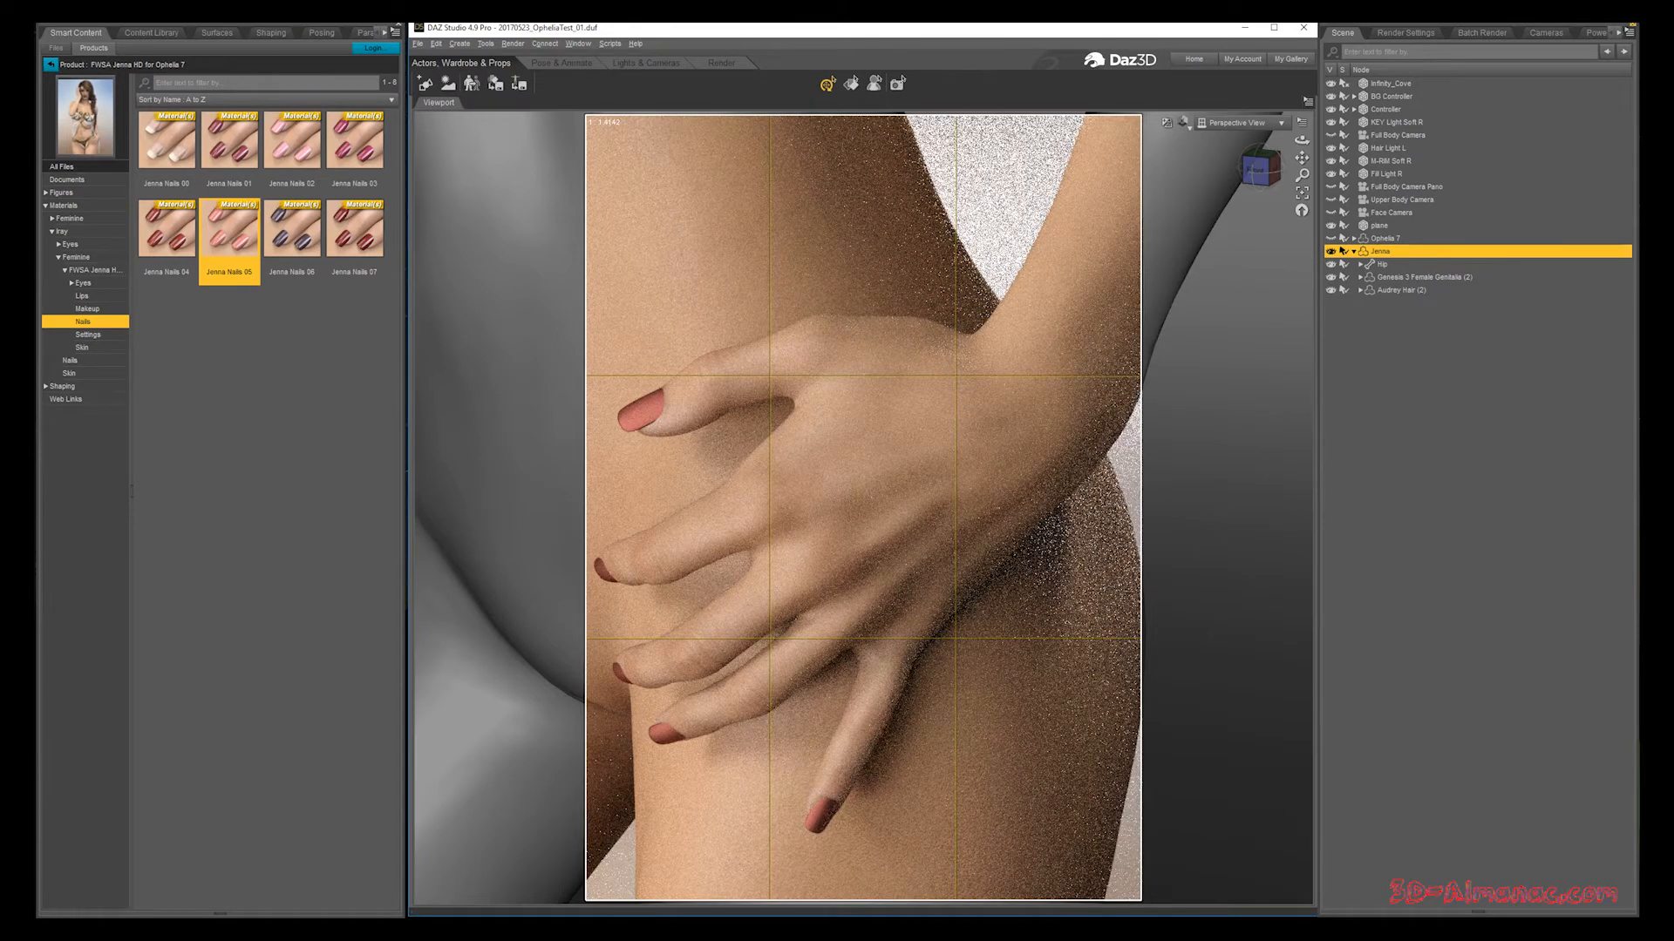
pyautogui.doubleClick(298, 238)
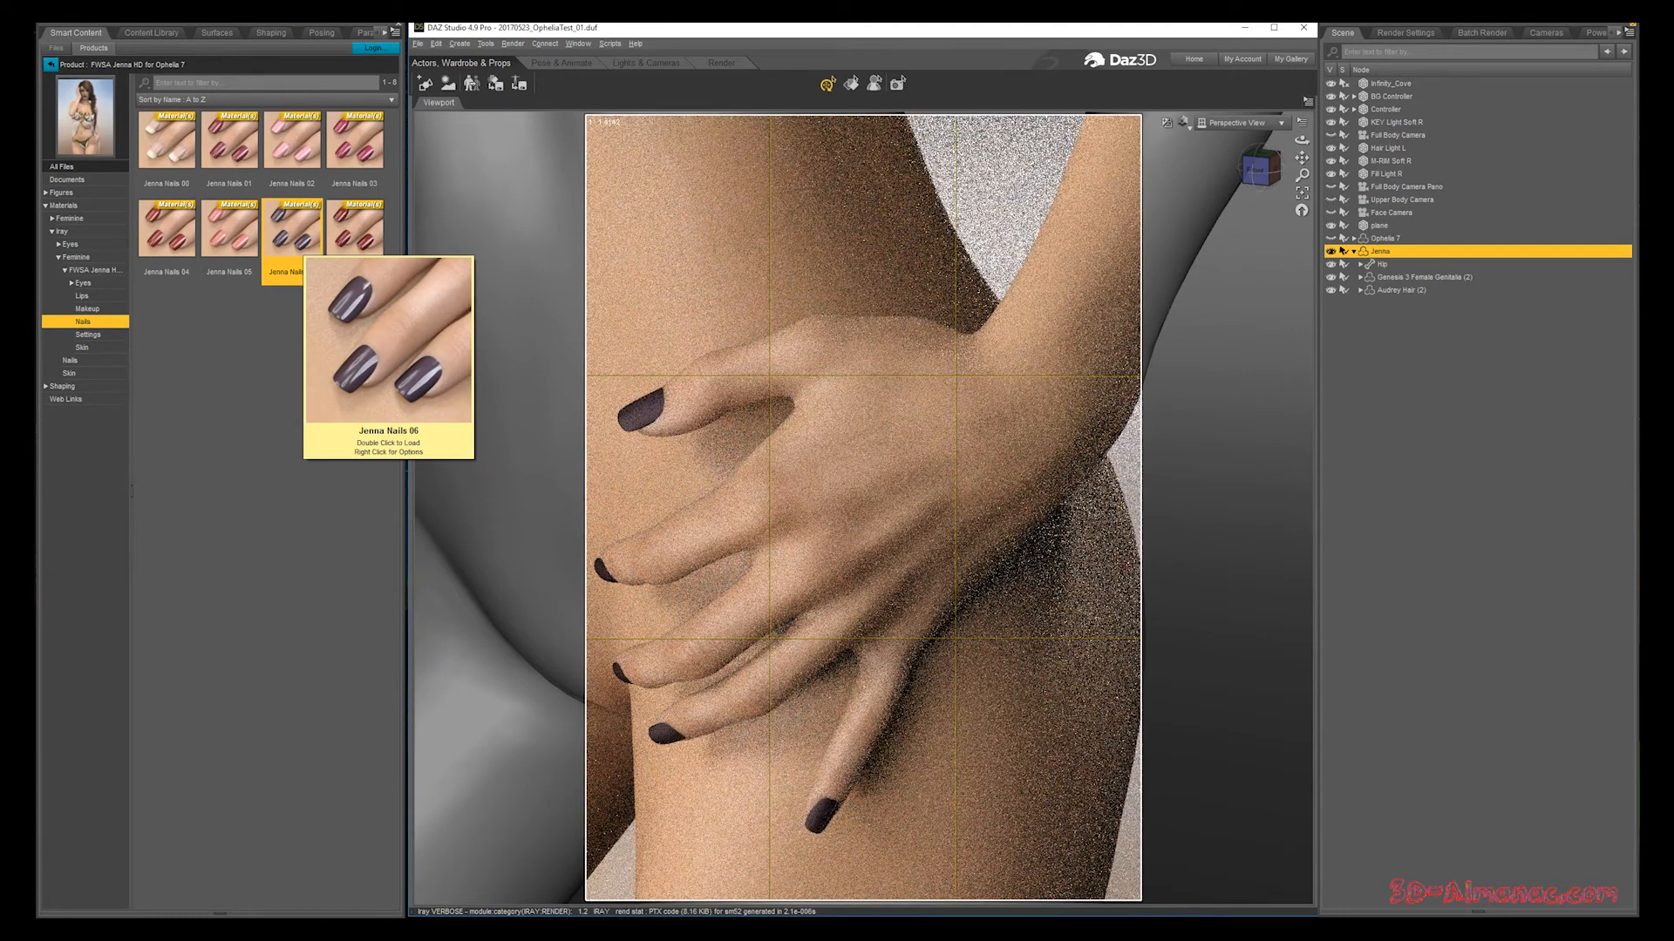
pyautogui.click(355, 229)
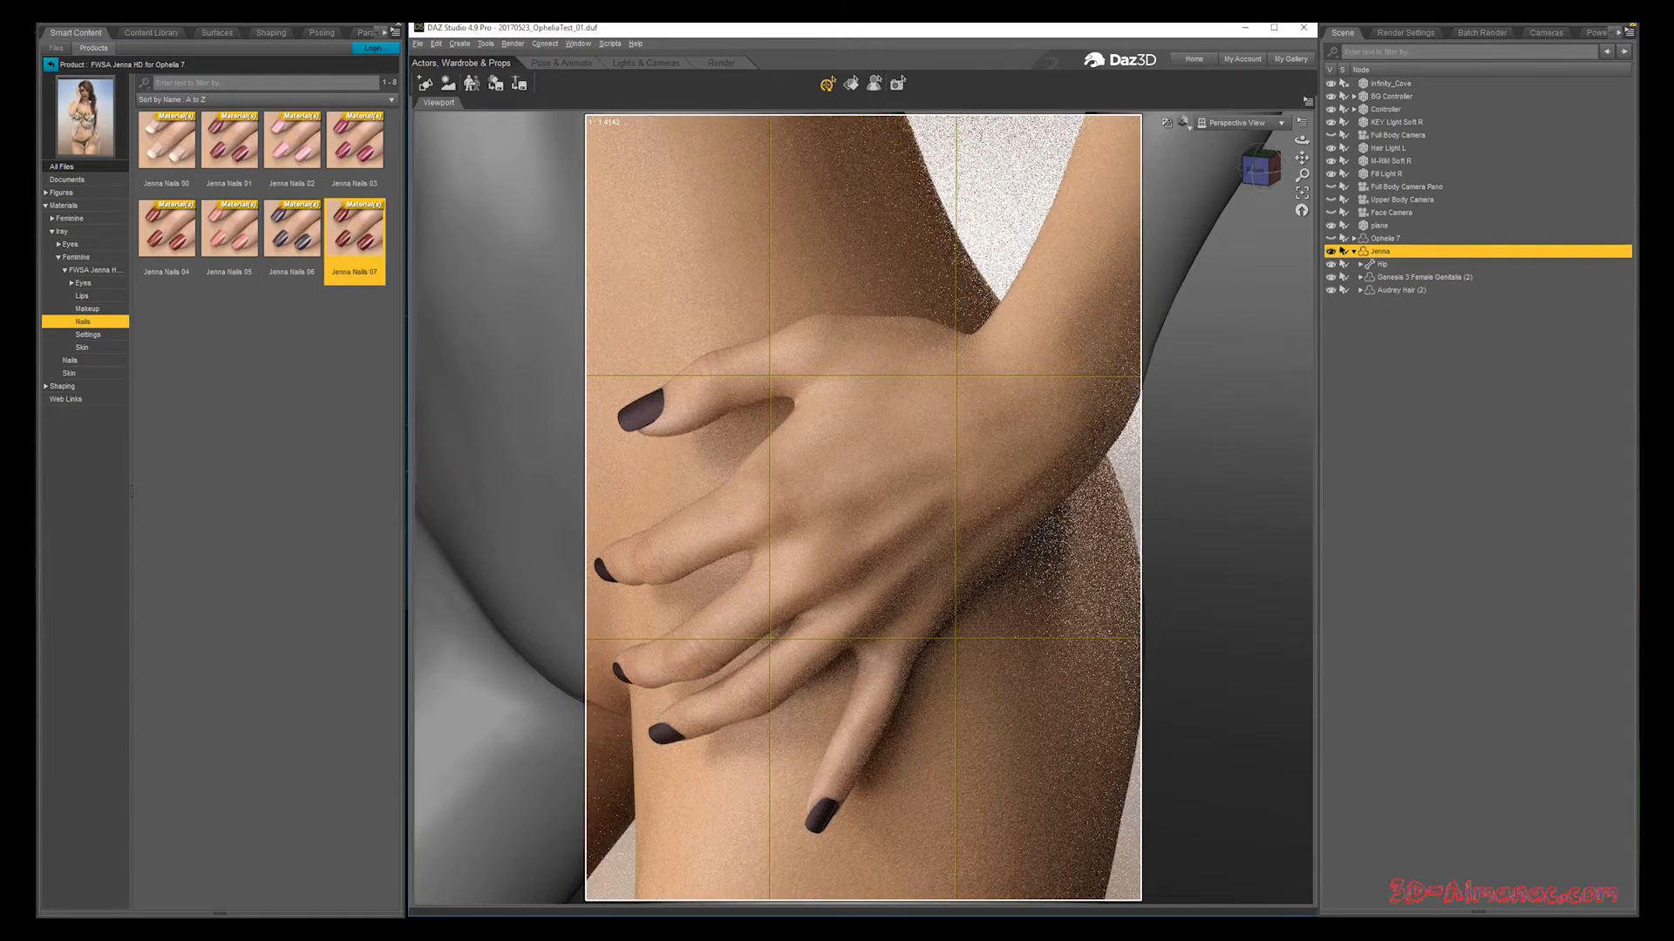
pyautogui.click(229, 228)
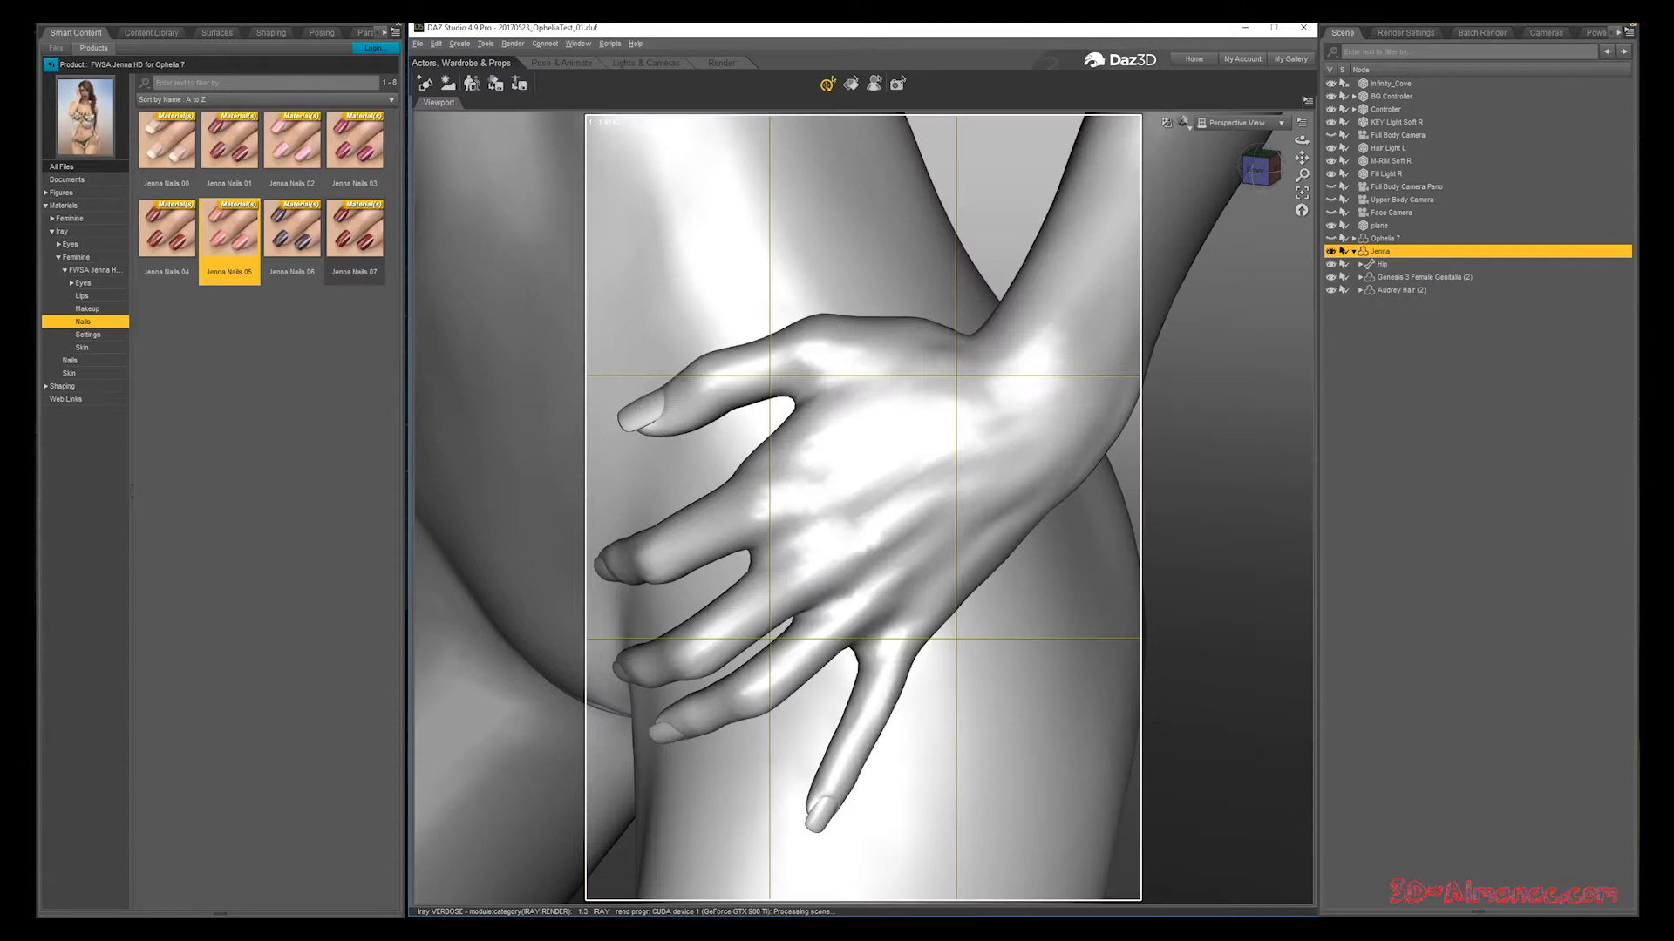
pyautogui.moveTo(332, 278)
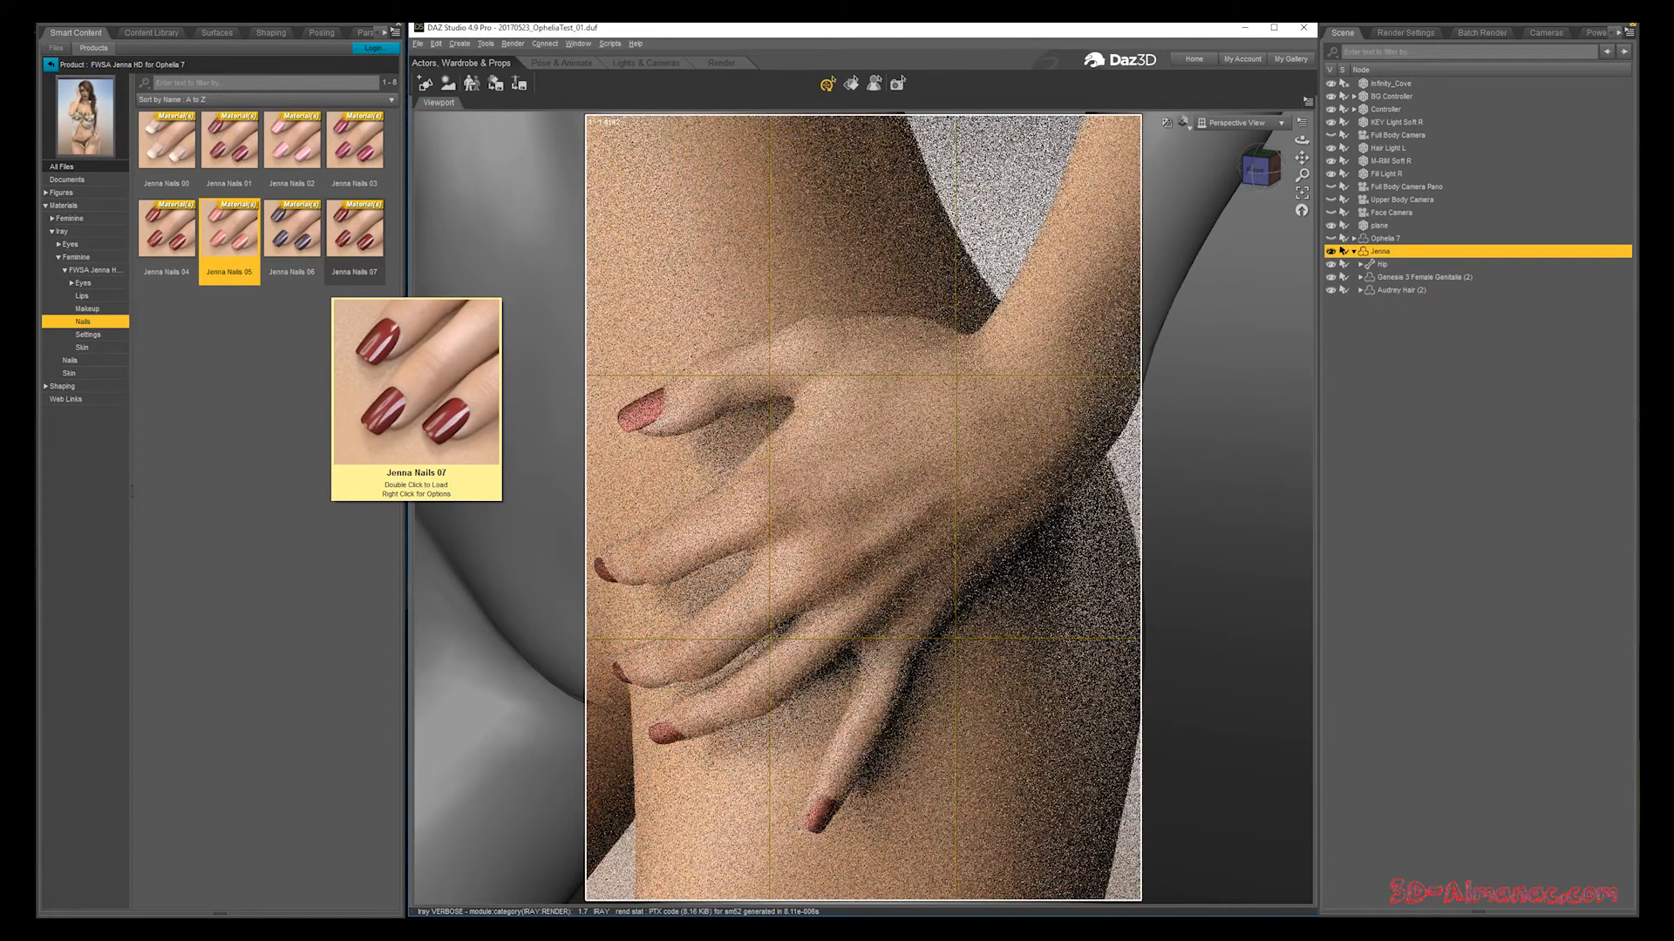
# Step: Switch the viewport to the Face Camera and show Jenna's Iray lip materials
pyautogui.click(1238, 123)
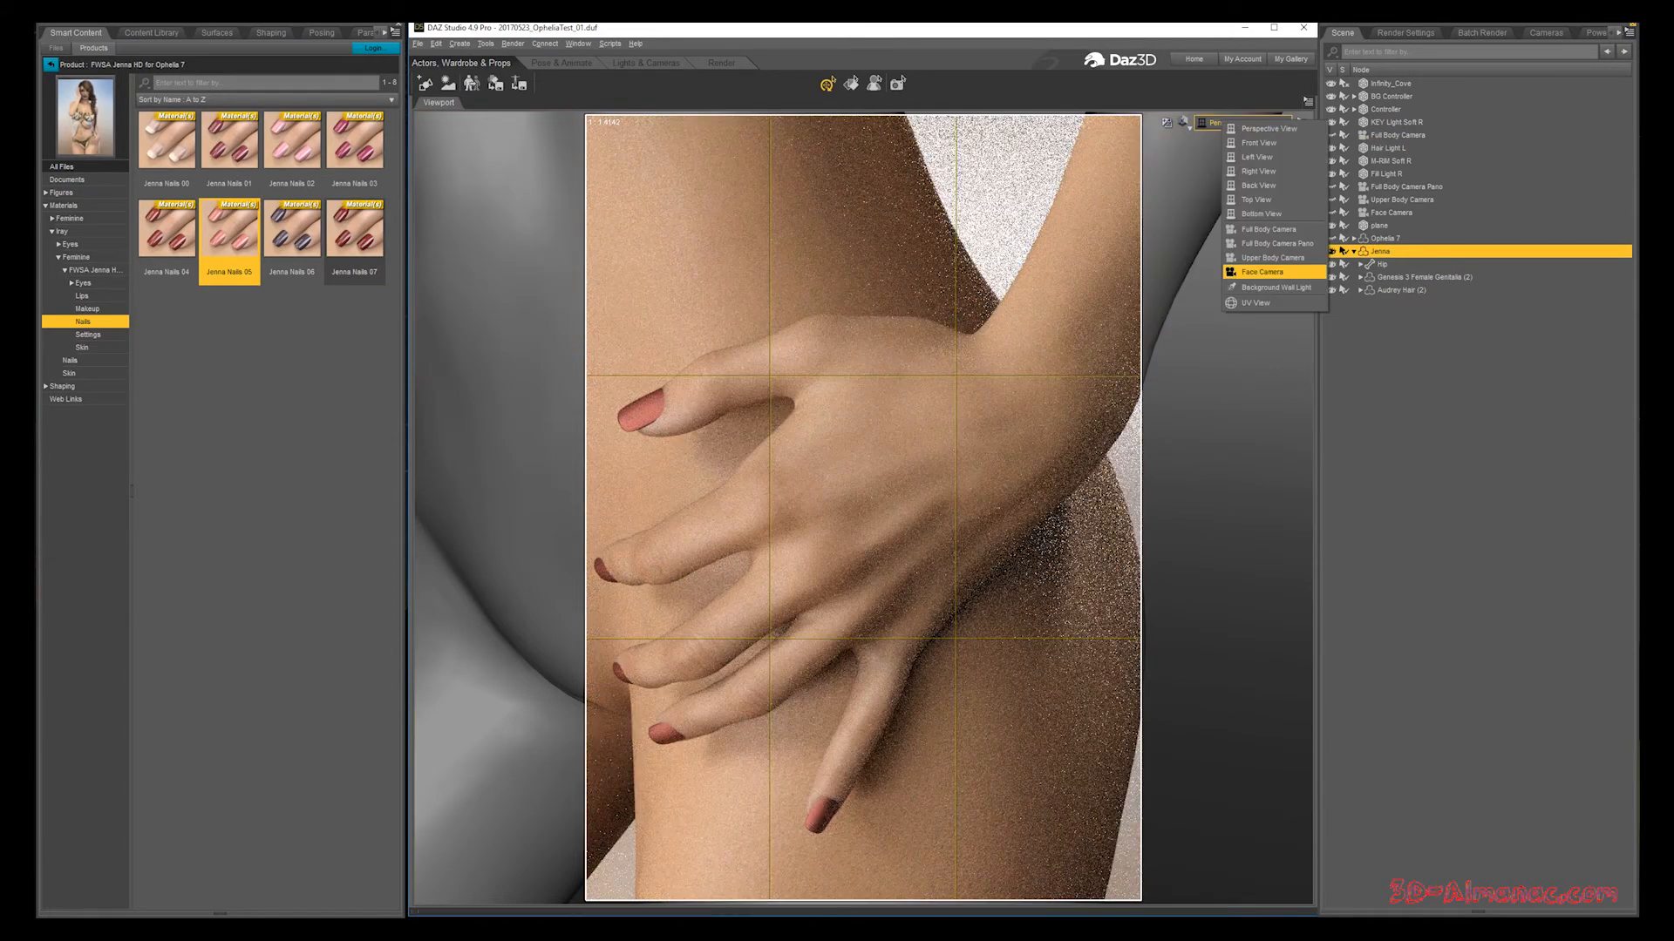
pyautogui.click(1238, 141)
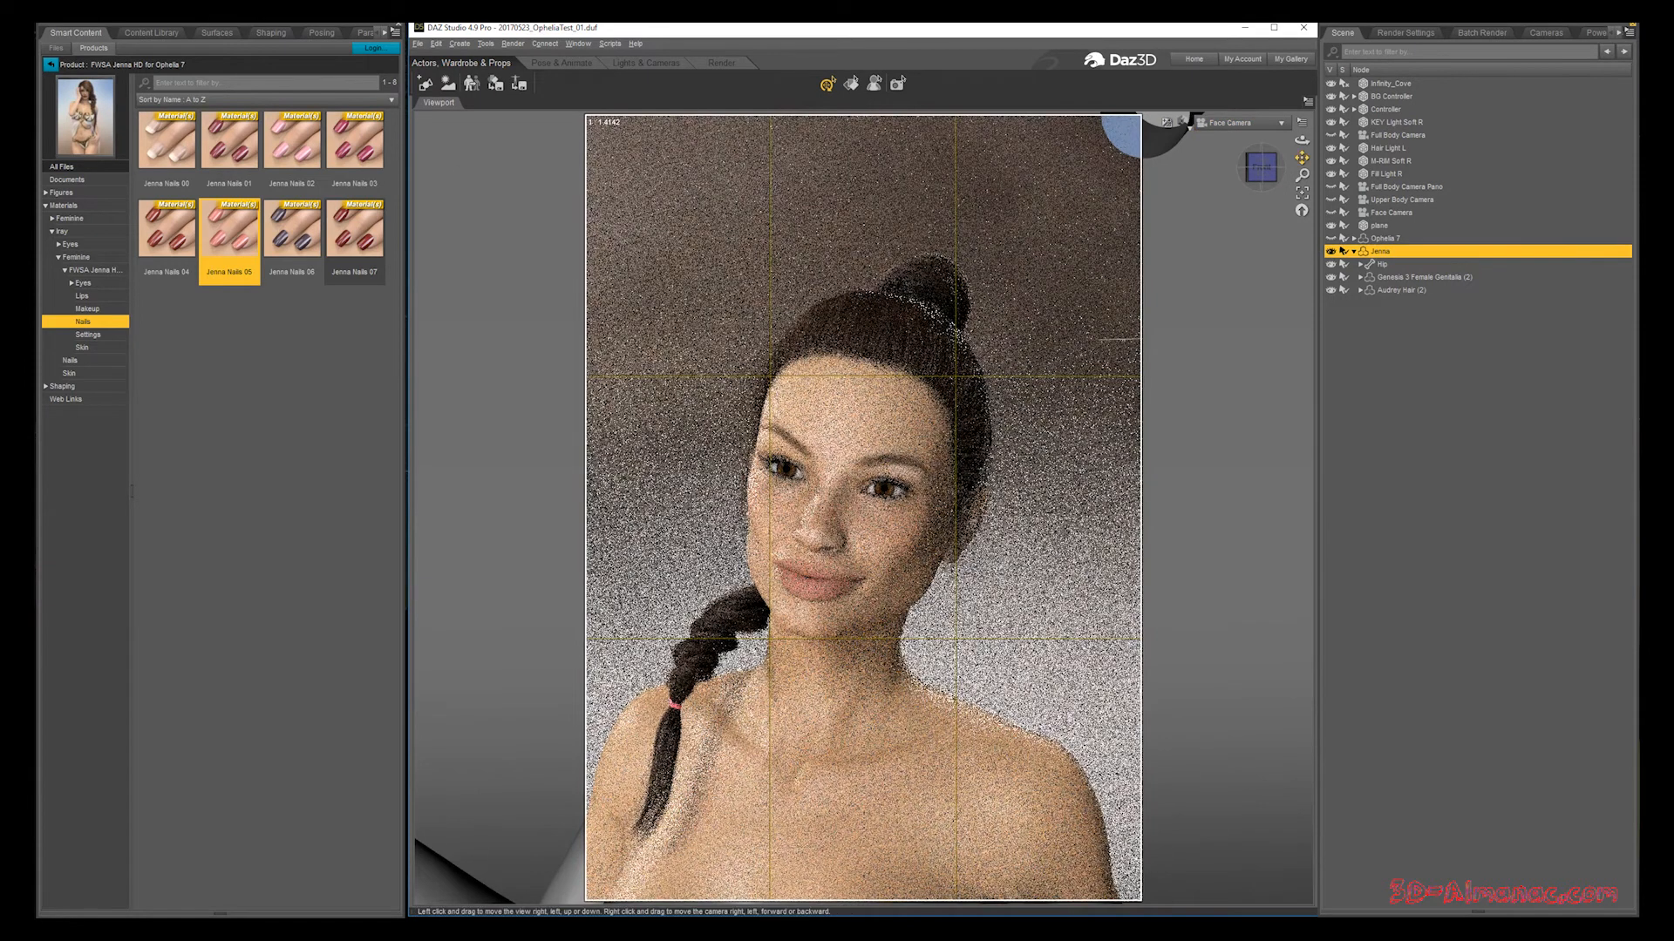
pyautogui.click(82, 296)
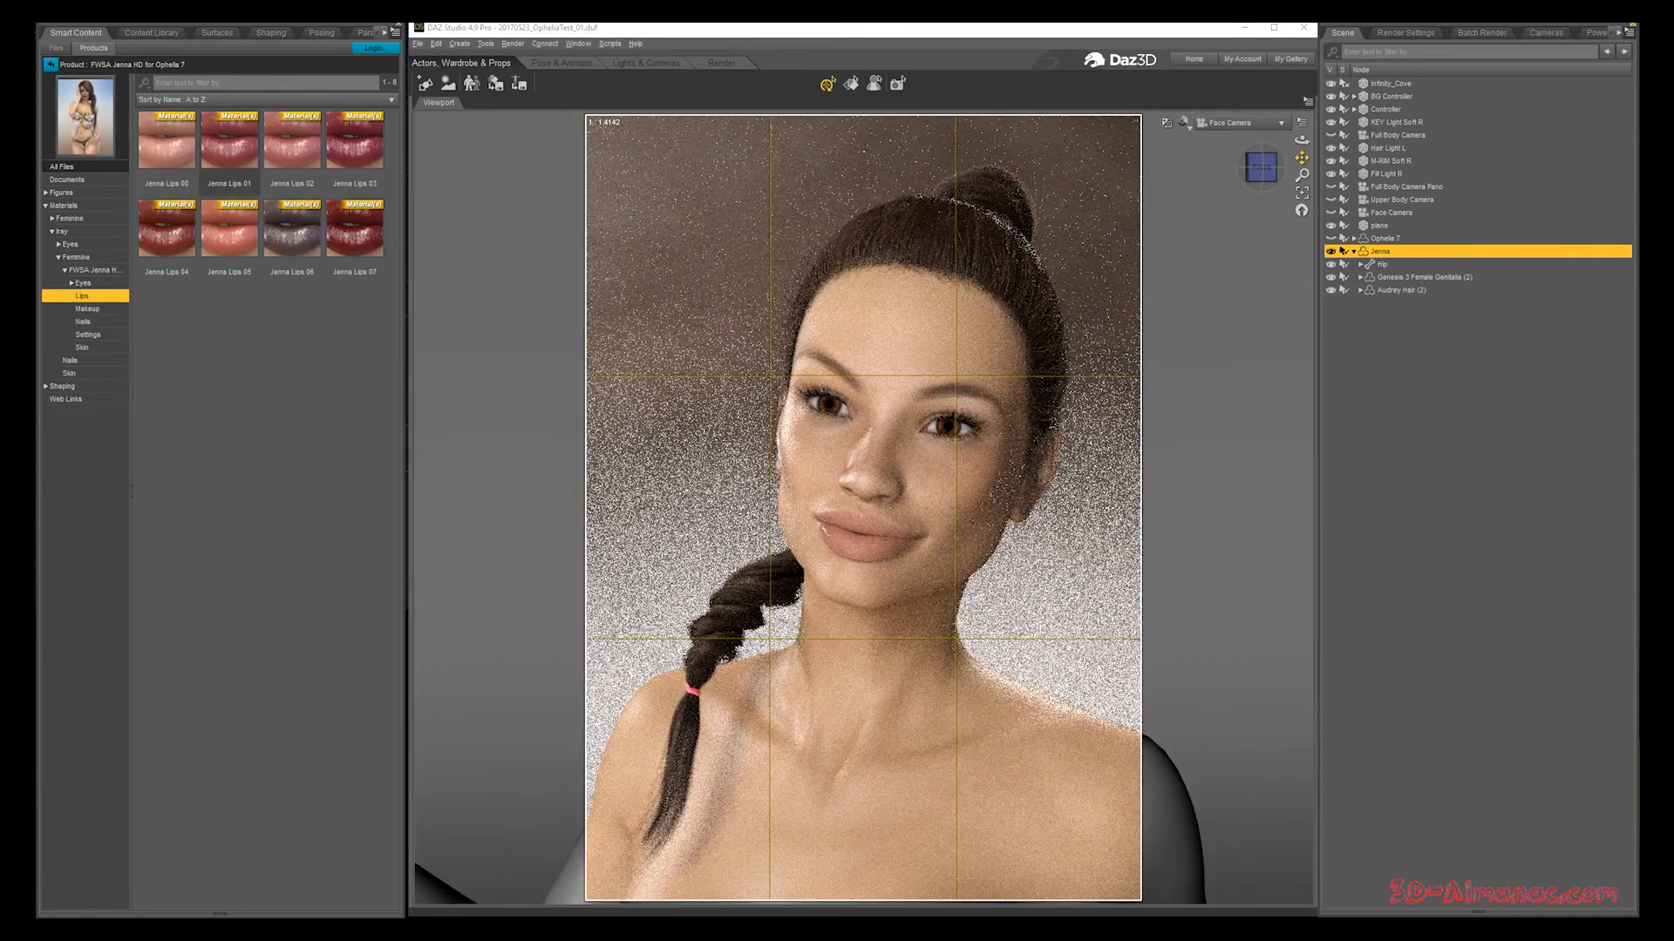
# Step: Try the Jenna Lips 01 to 07 Iray materials on the figure and apply Jenna Lips 05
pyautogui.moveTo(161, 192)
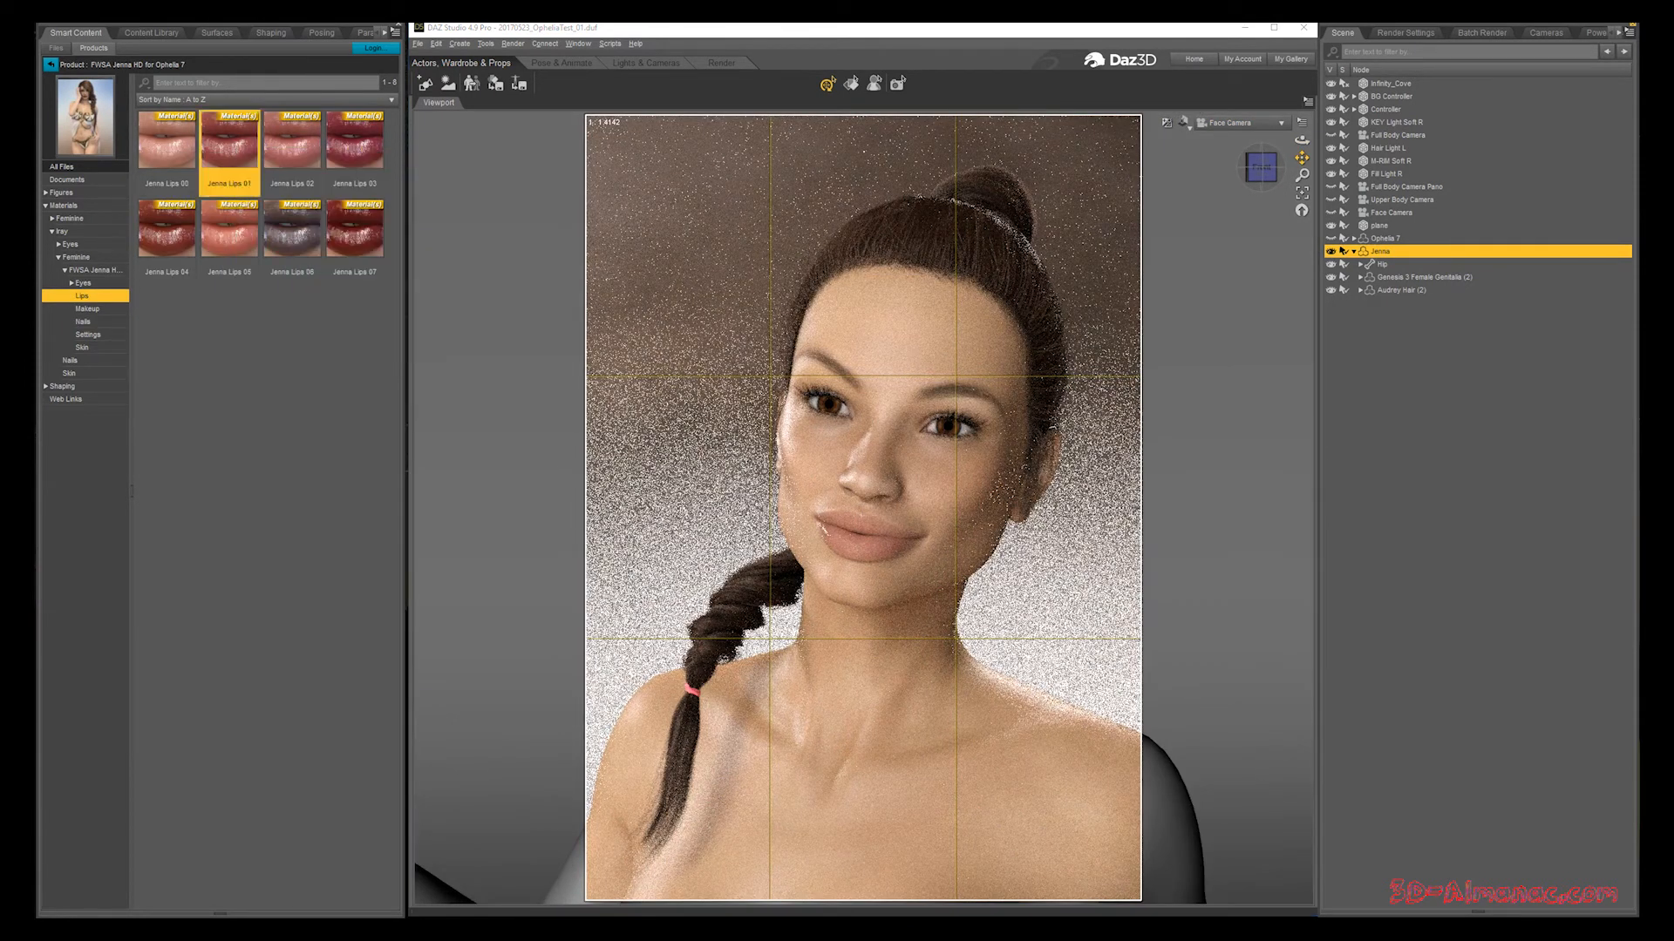
pyautogui.doubleClick(292, 144)
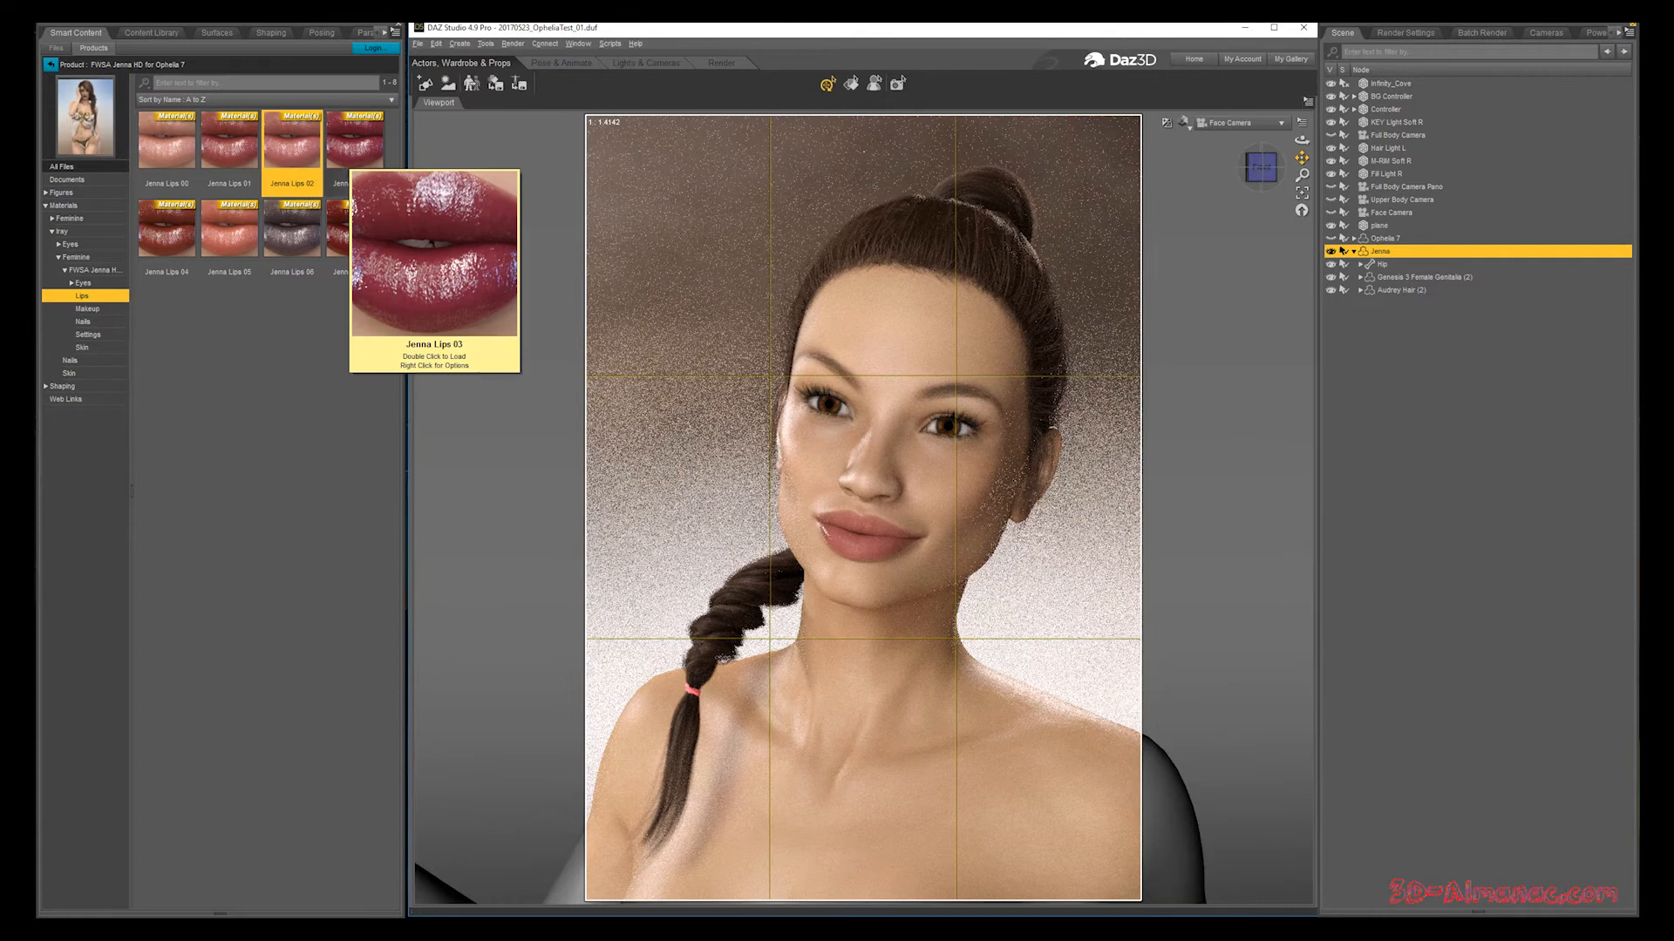
pyautogui.doubleClick(350, 150)
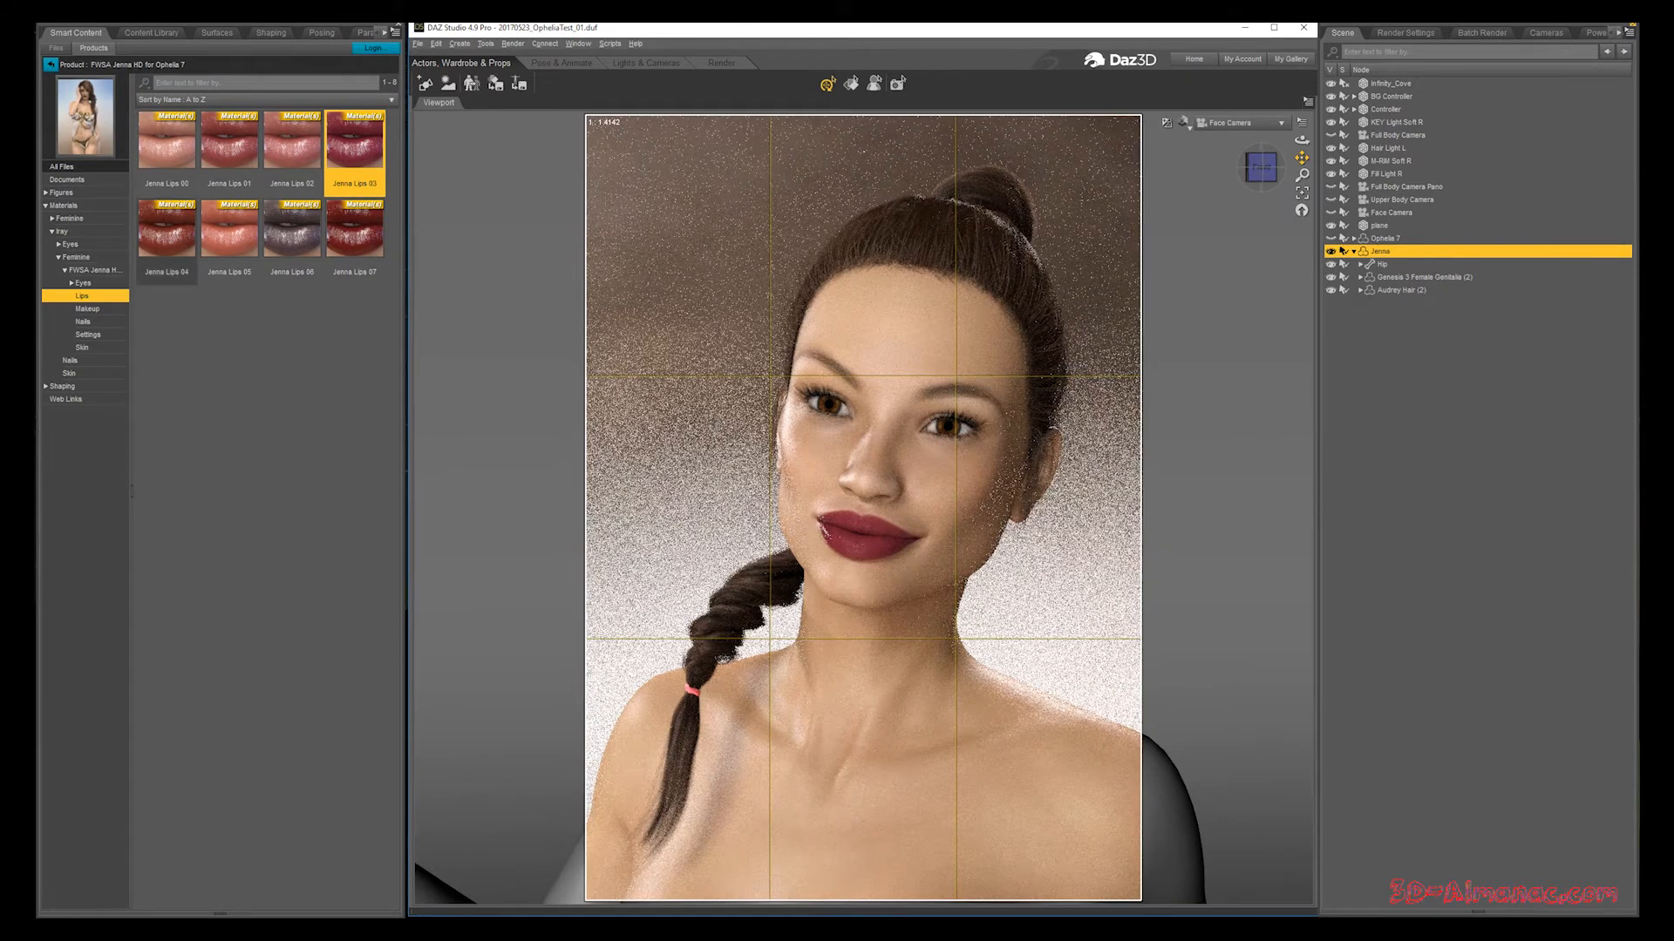
pyautogui.doubleClick(167, 228)
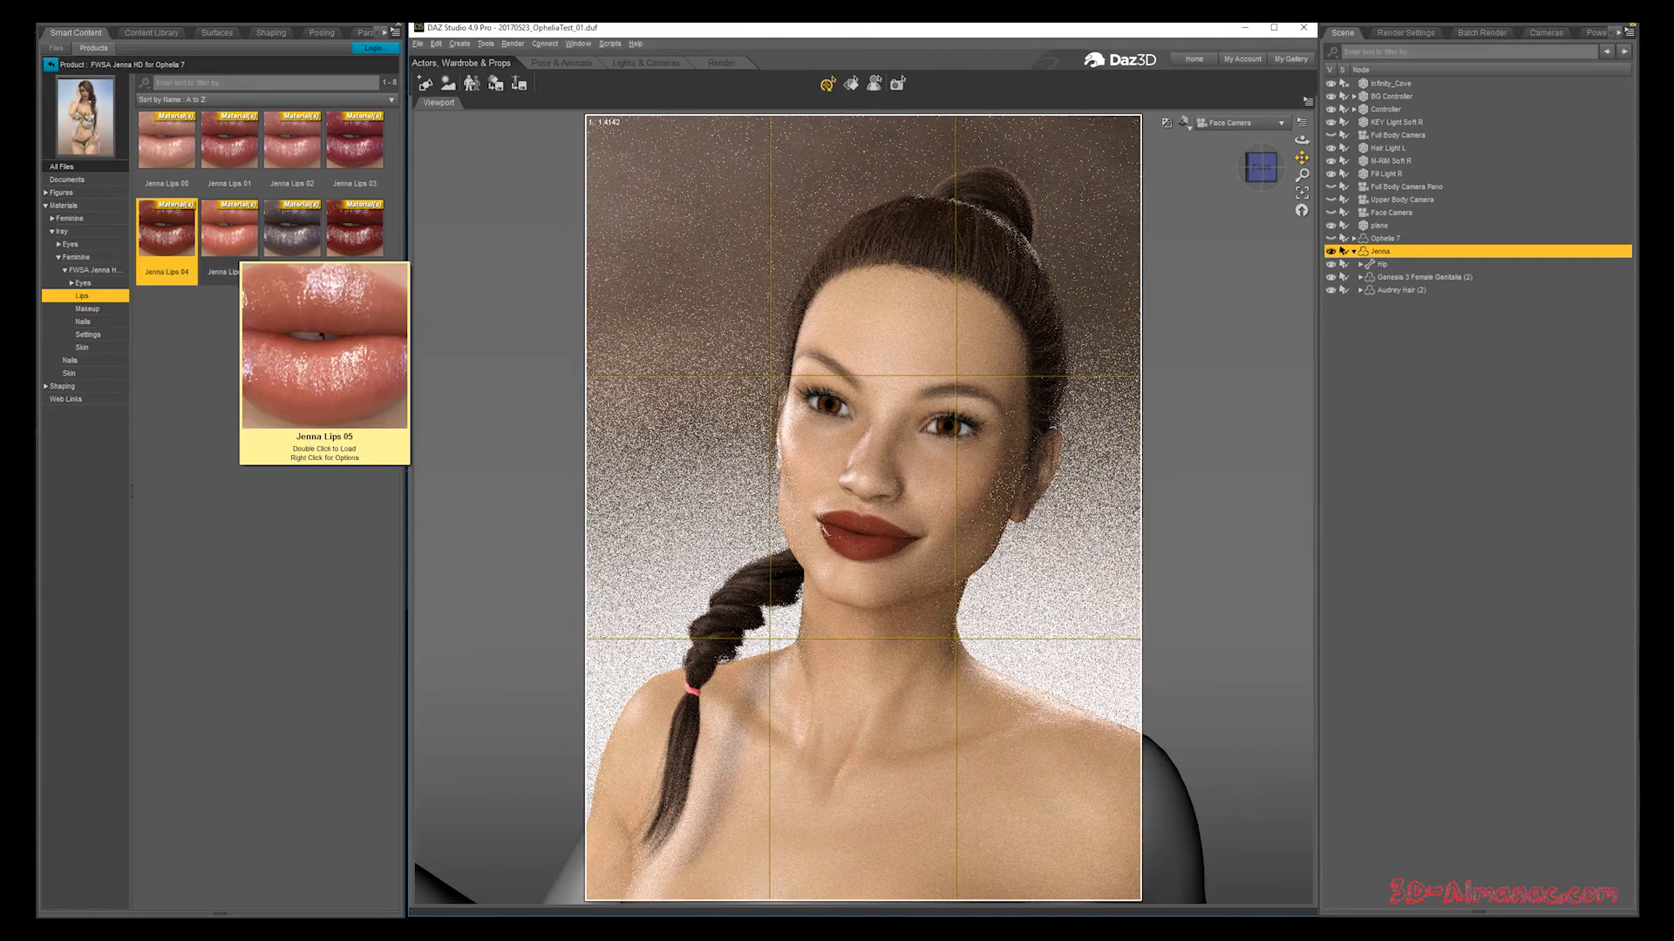
pyautogui.doubleClick(231, 238)
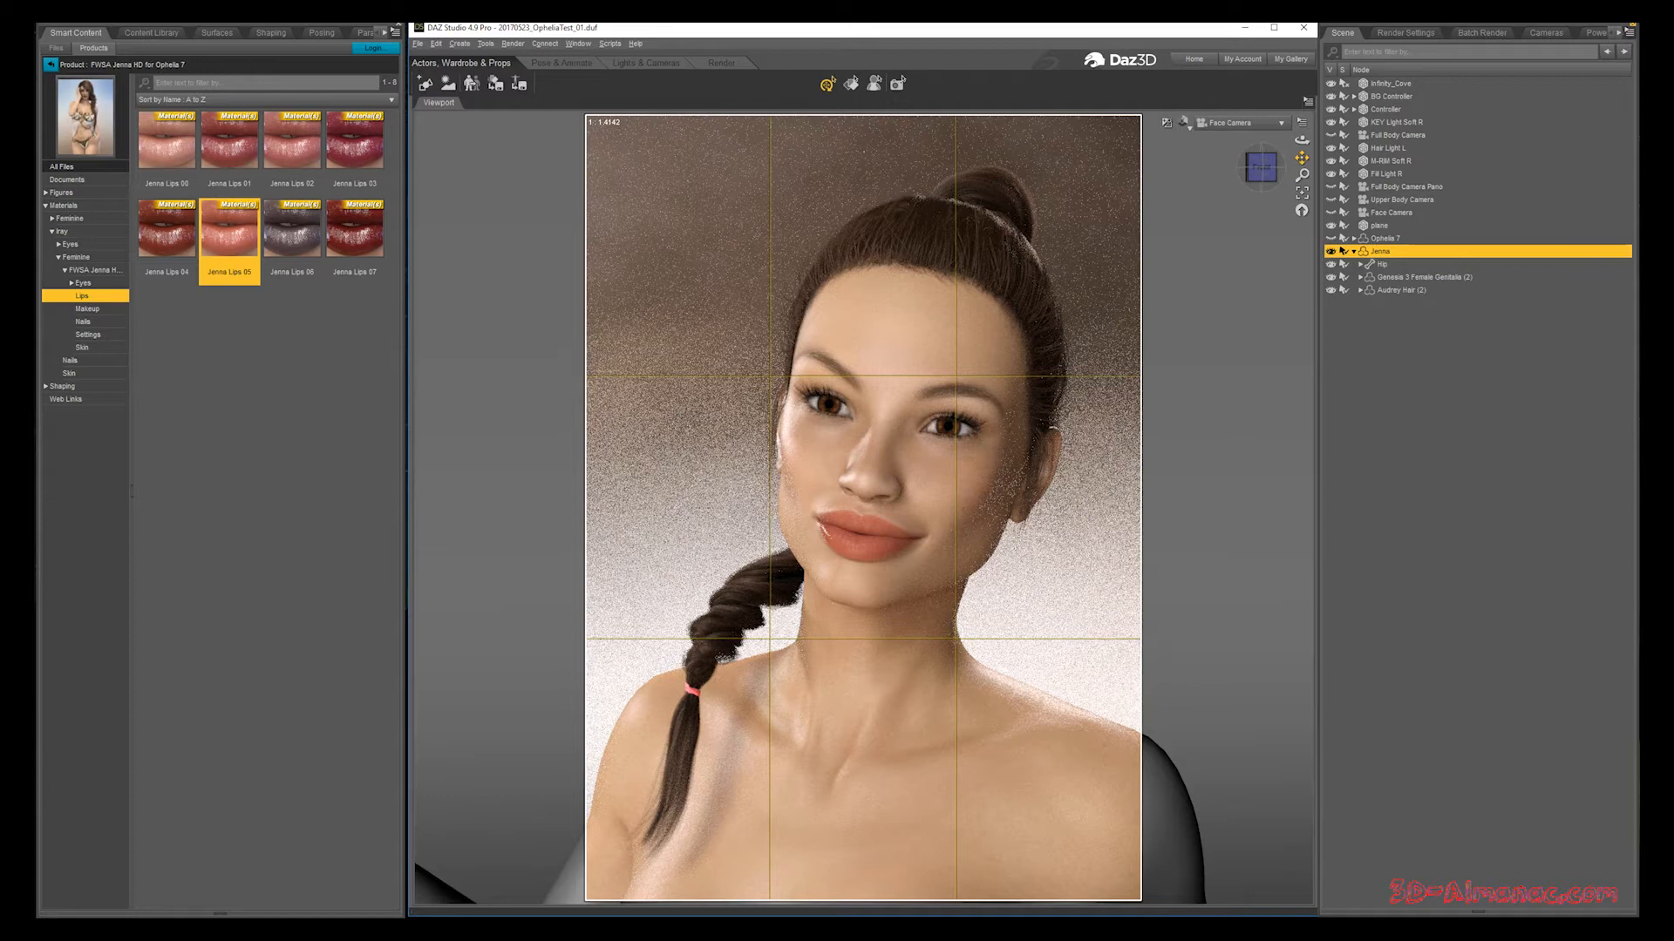
pyautogui.doubleClick(292, 239)
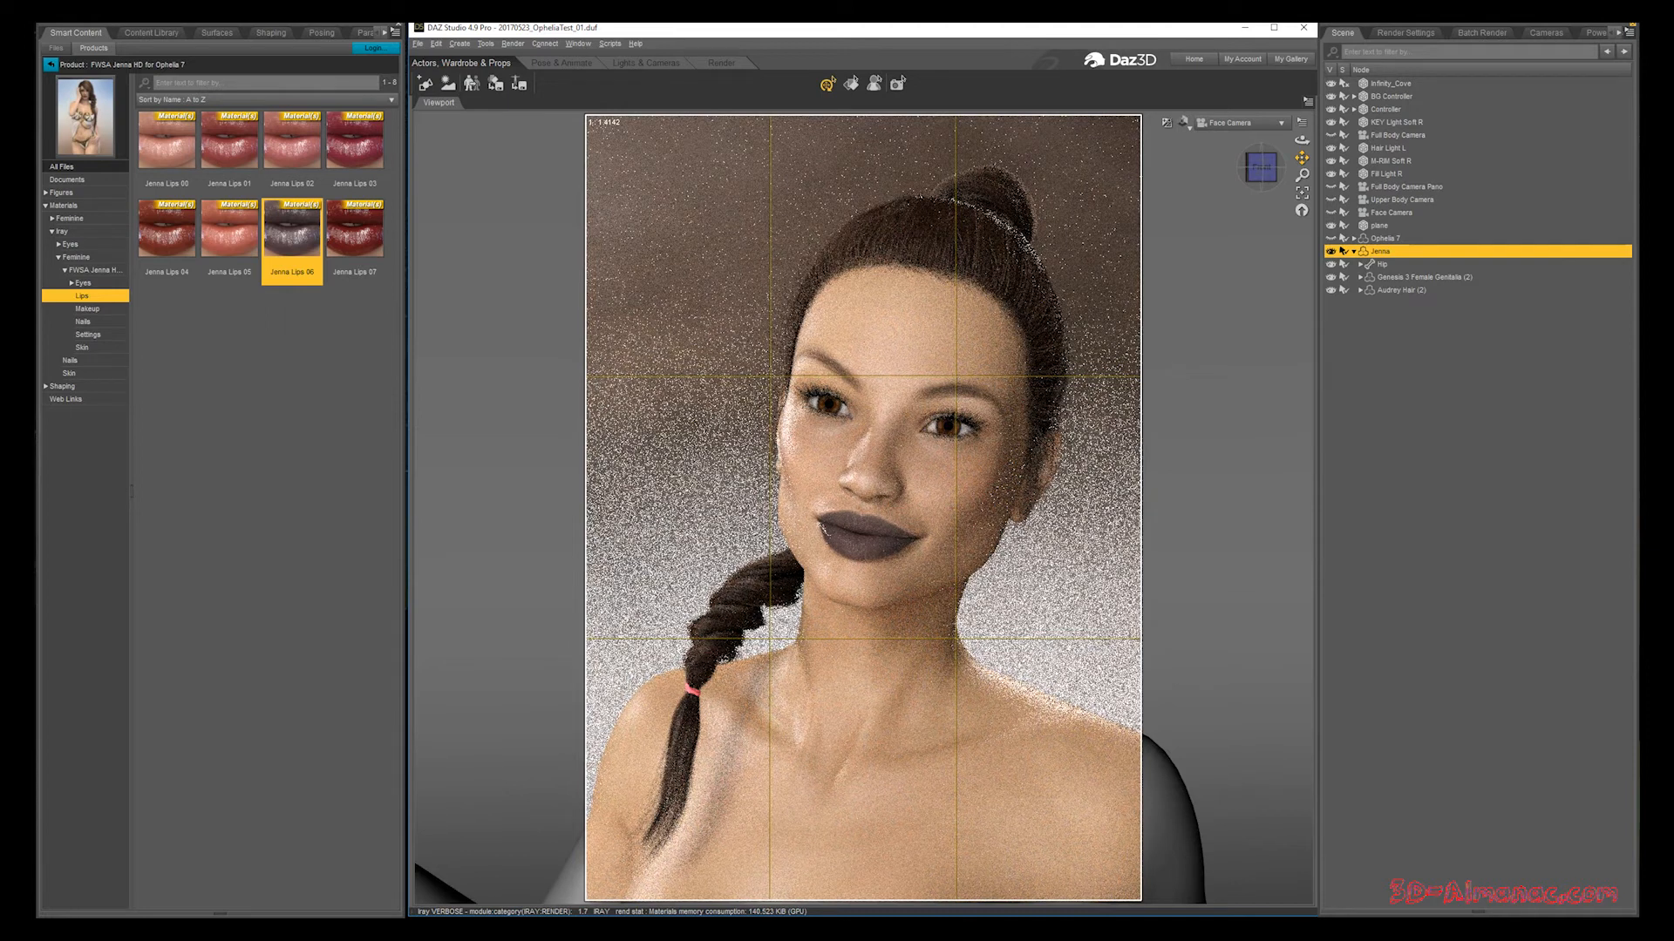
pyautogui.doubleClick(355, 231)
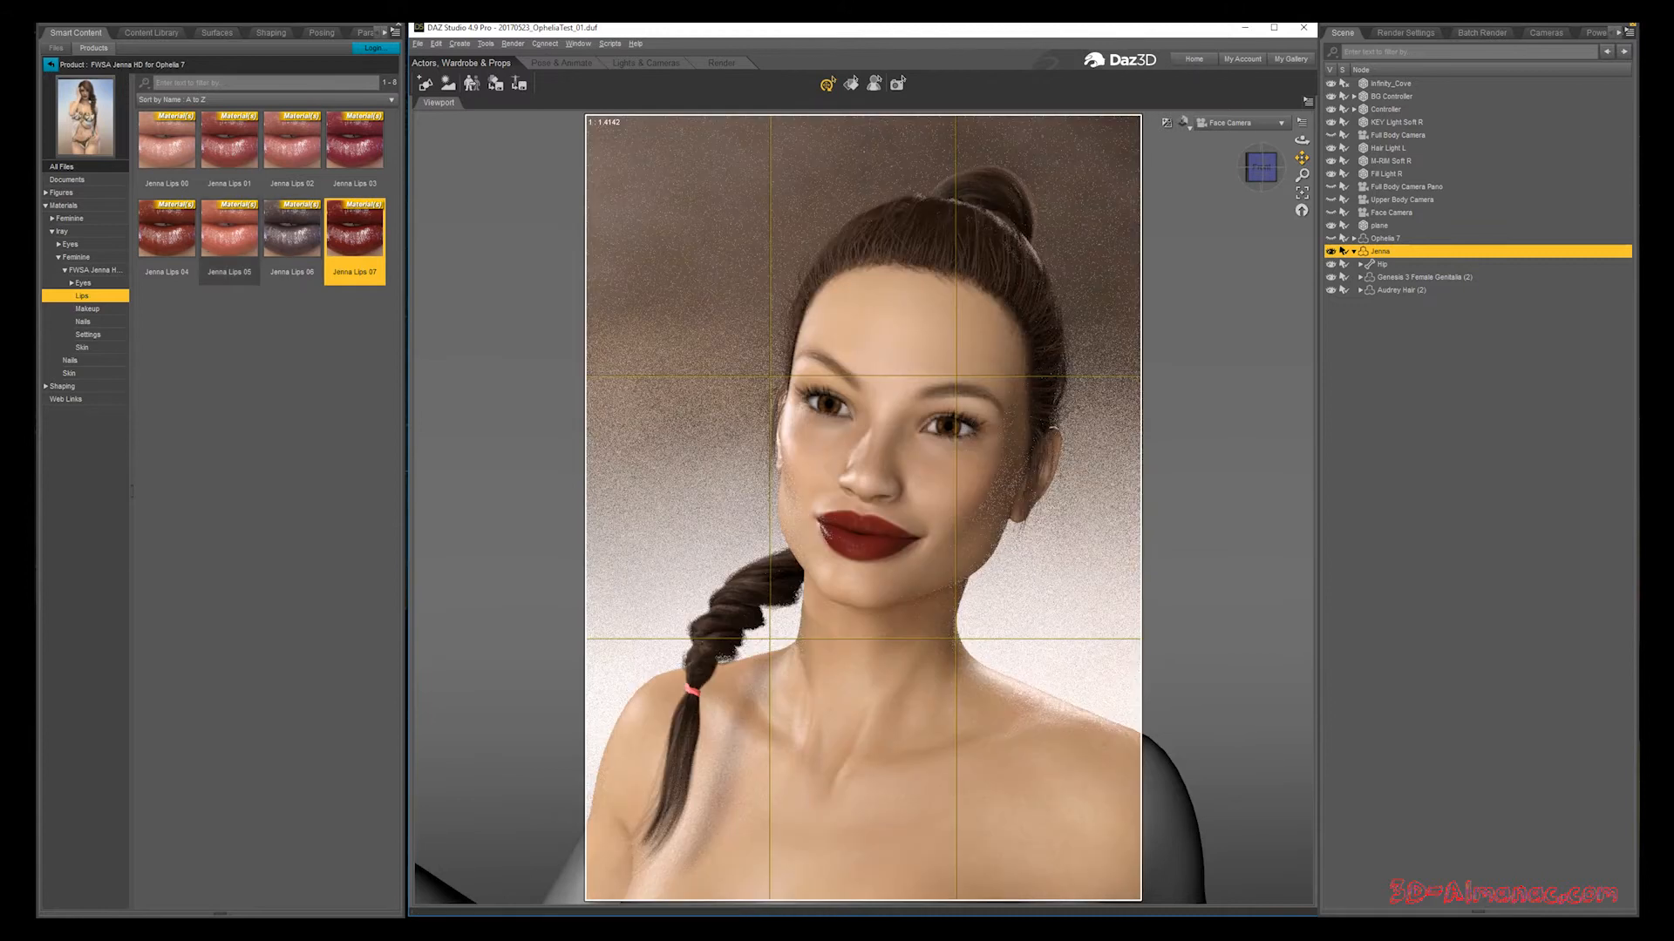
pyautogui.doubleClick(230, 231)
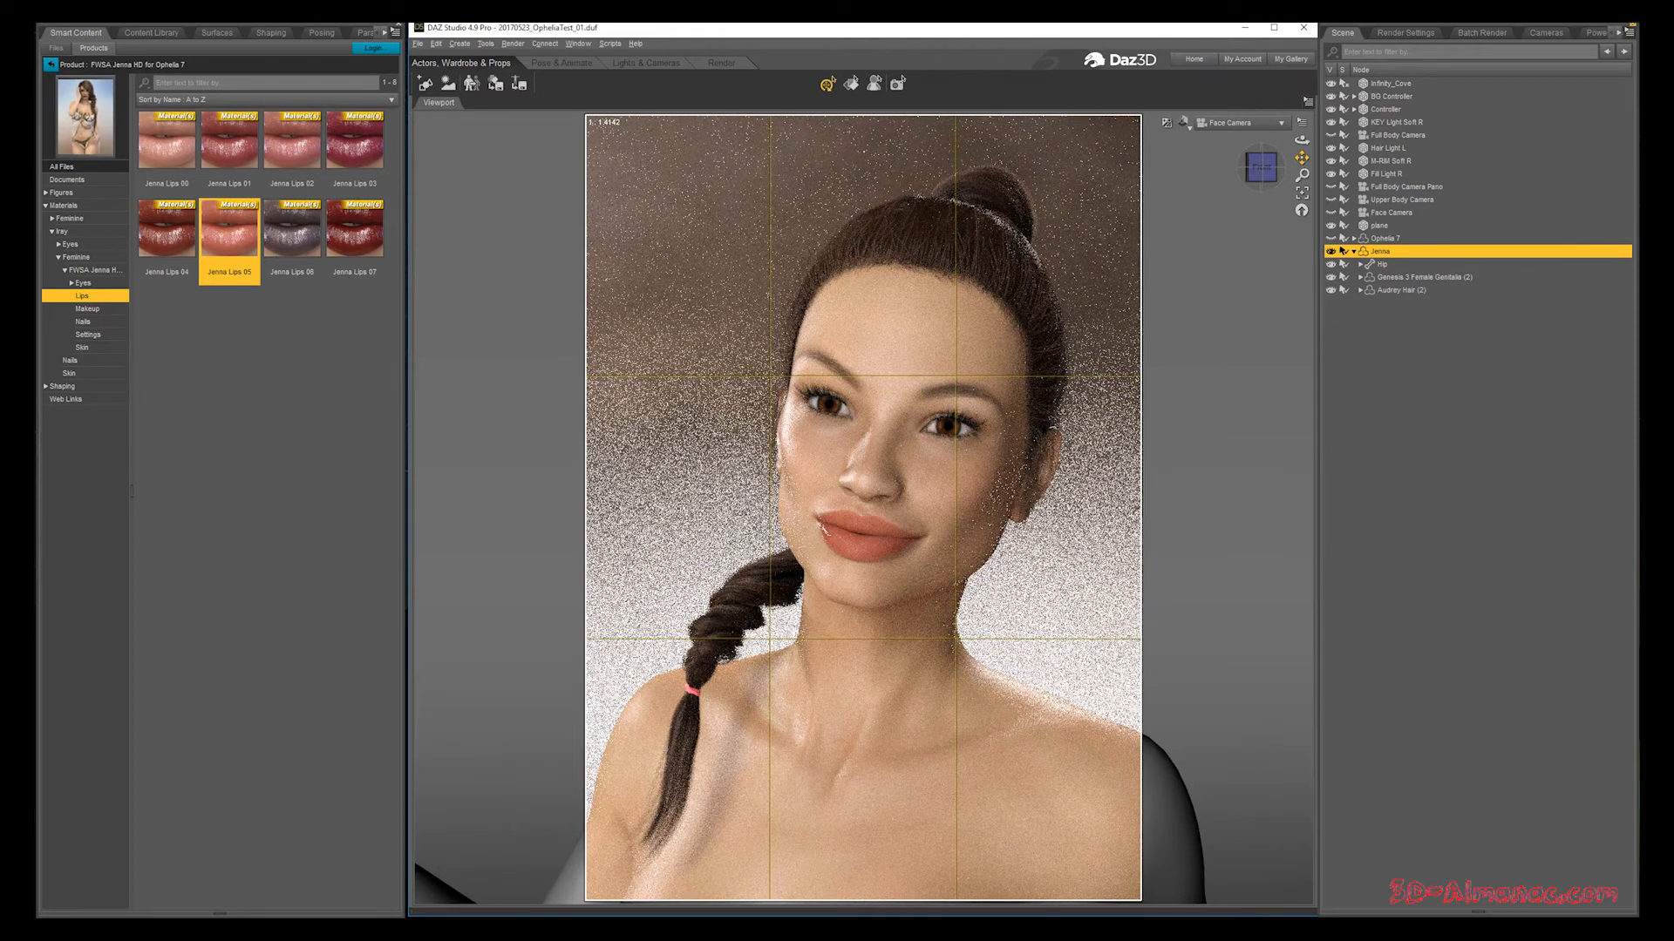
# Step: Try the Jenna Makeup 01A Iray material on the face and remove it with Jenna Makeup Rem
pyautogui.click(88, 309)
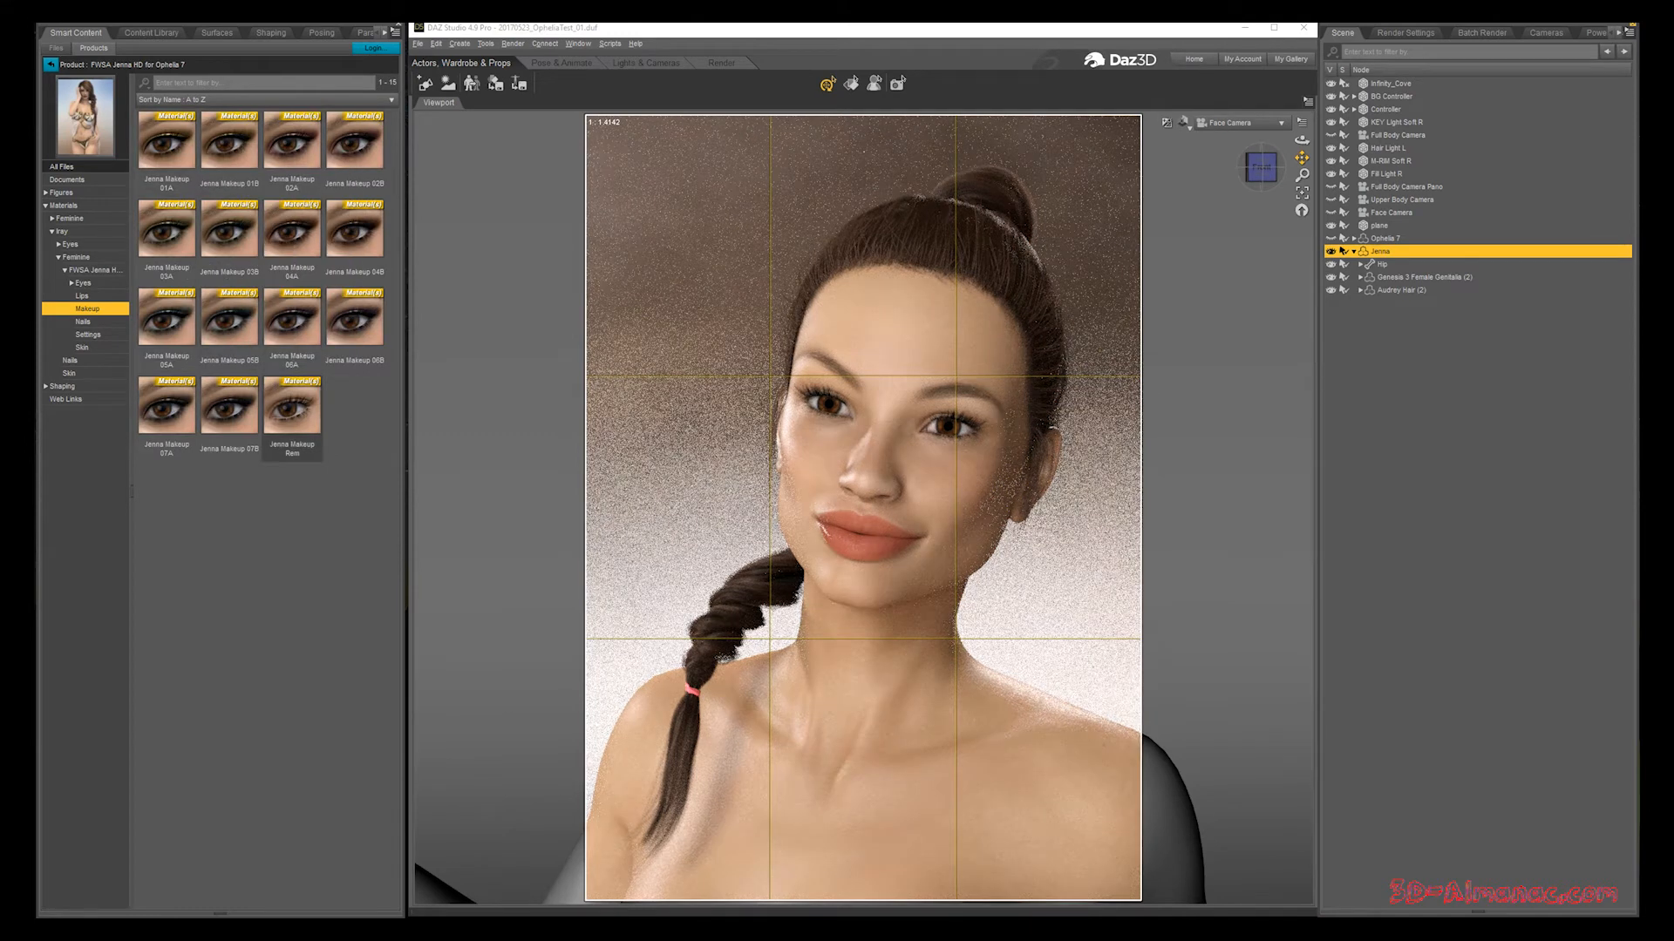
pyautogui.moveTo(292, 411)
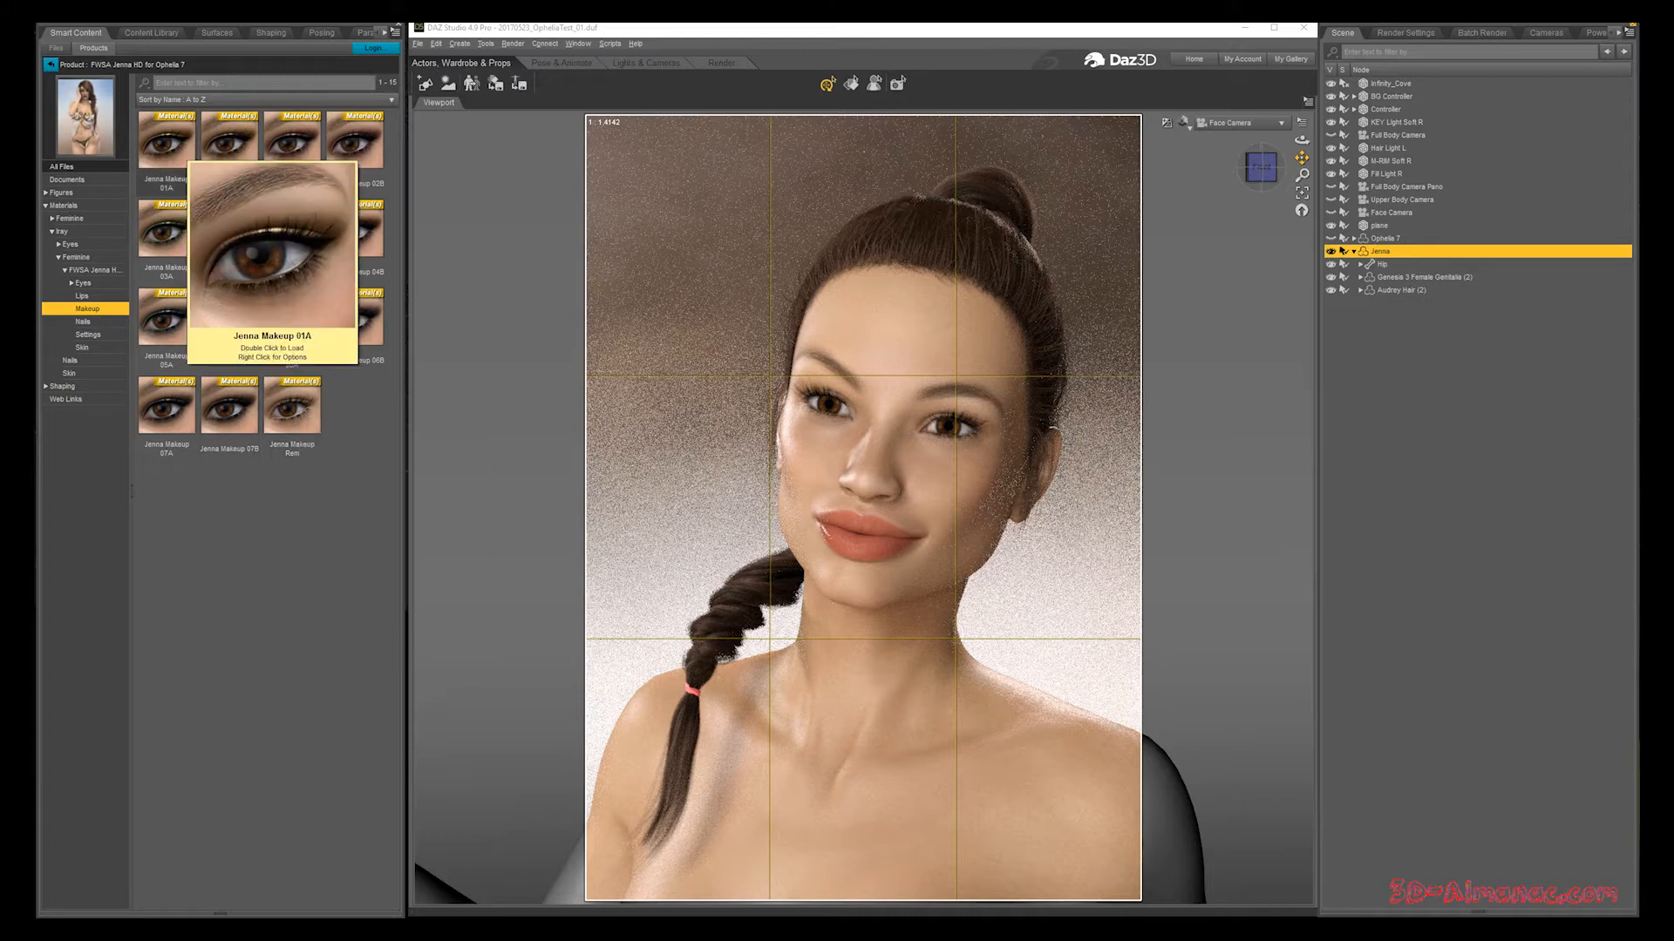
pyautogui.click(165, 141)
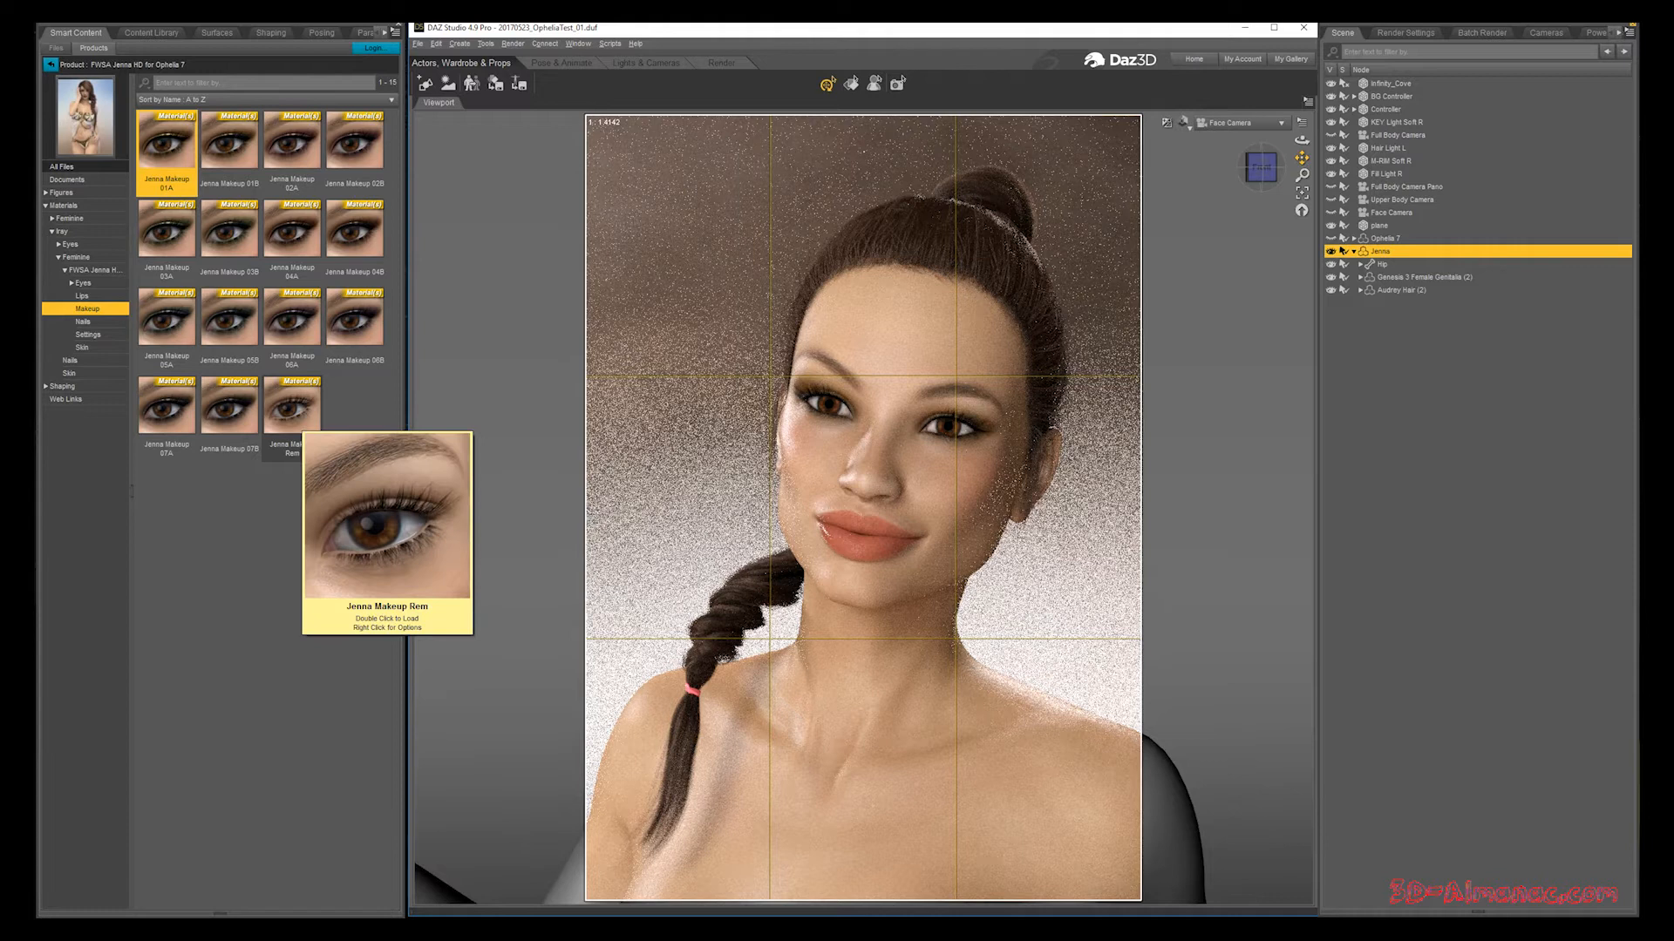
pyautogui.doubleClick(292, 410)
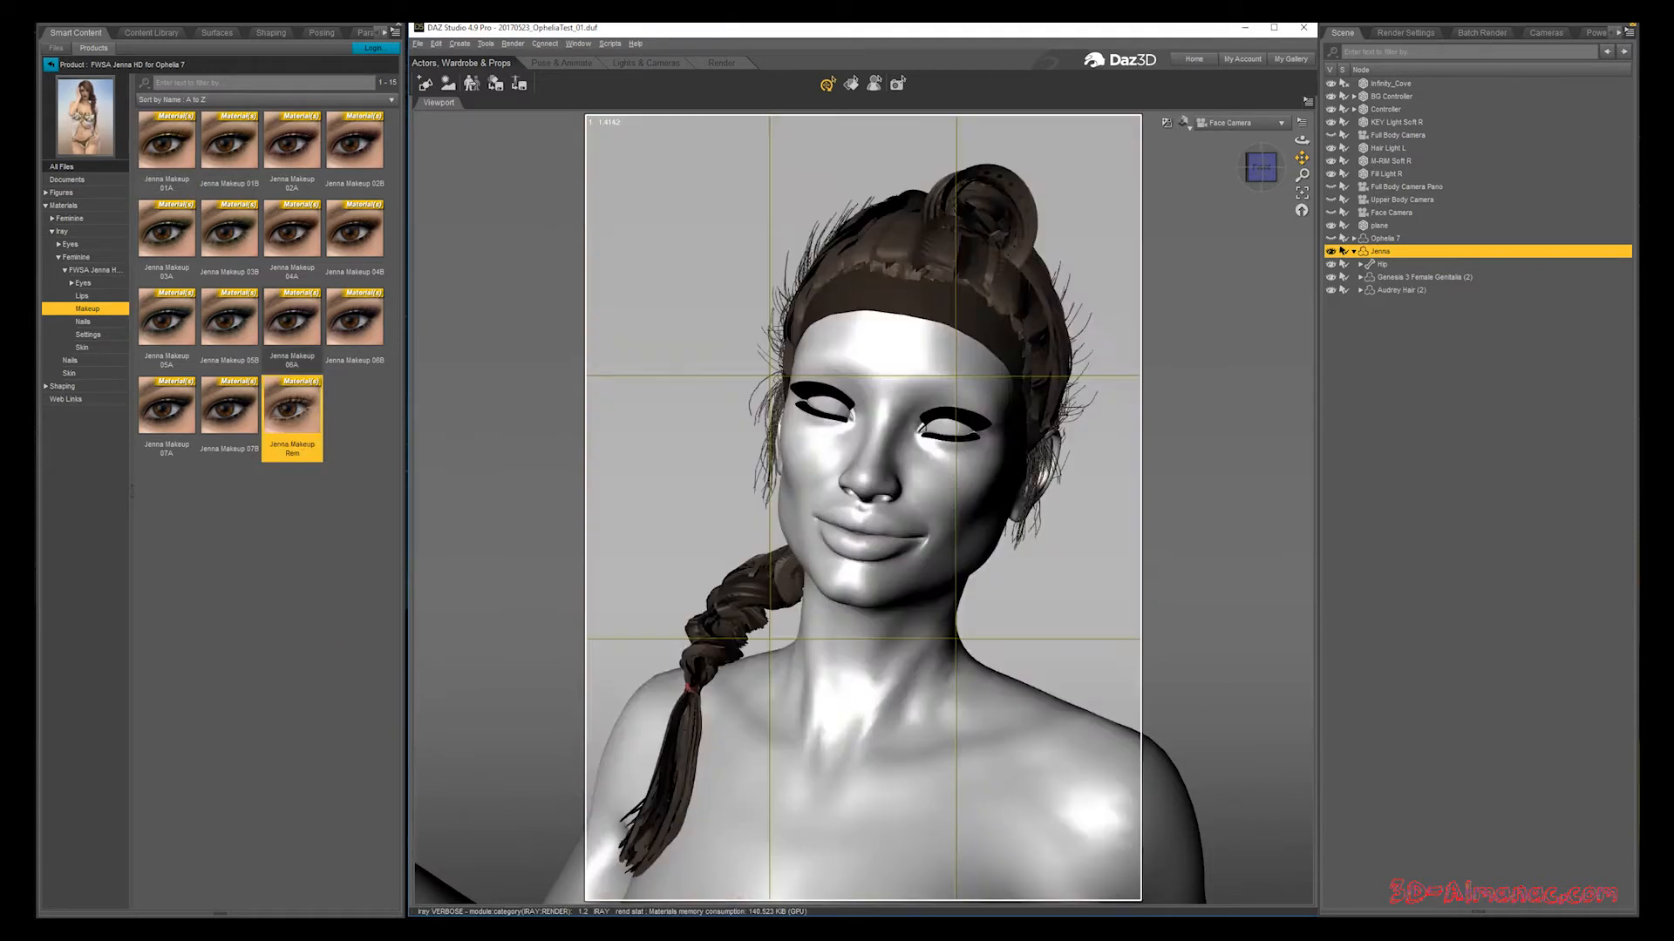
# Step: Try the Jenna Makeup 01B and 03A Iray materials on the face and remove the makeup with Jenna Makeup Rem
pyautogui.doubleClick(230, 146)
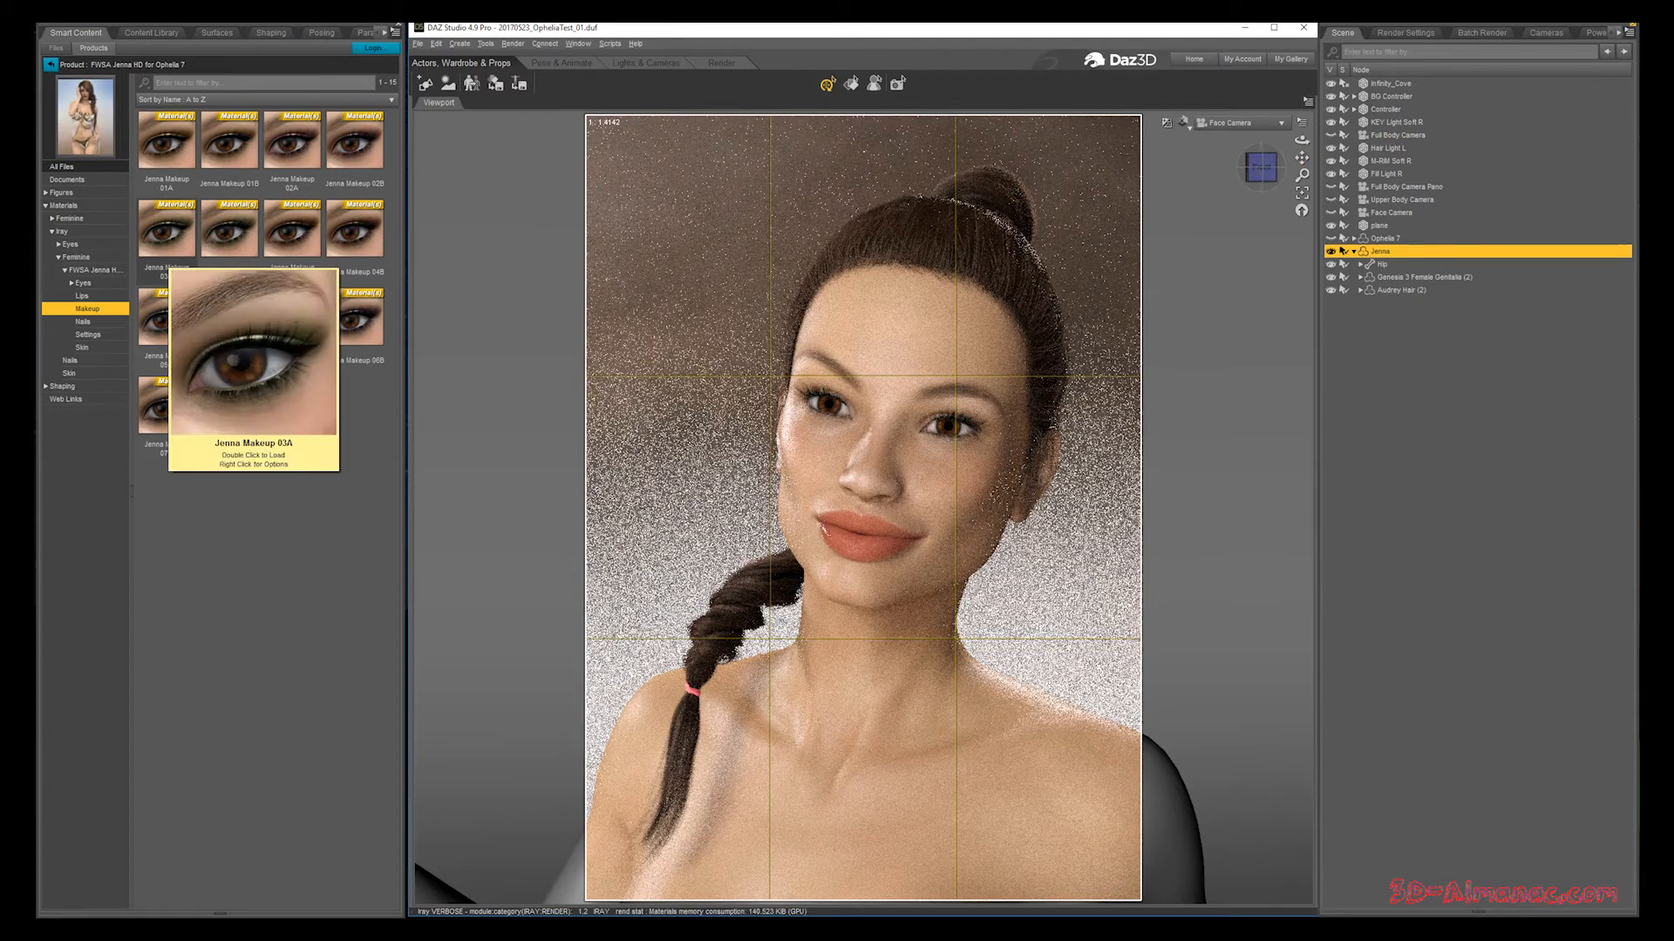
pyautogui.doubleClick(166, 248)
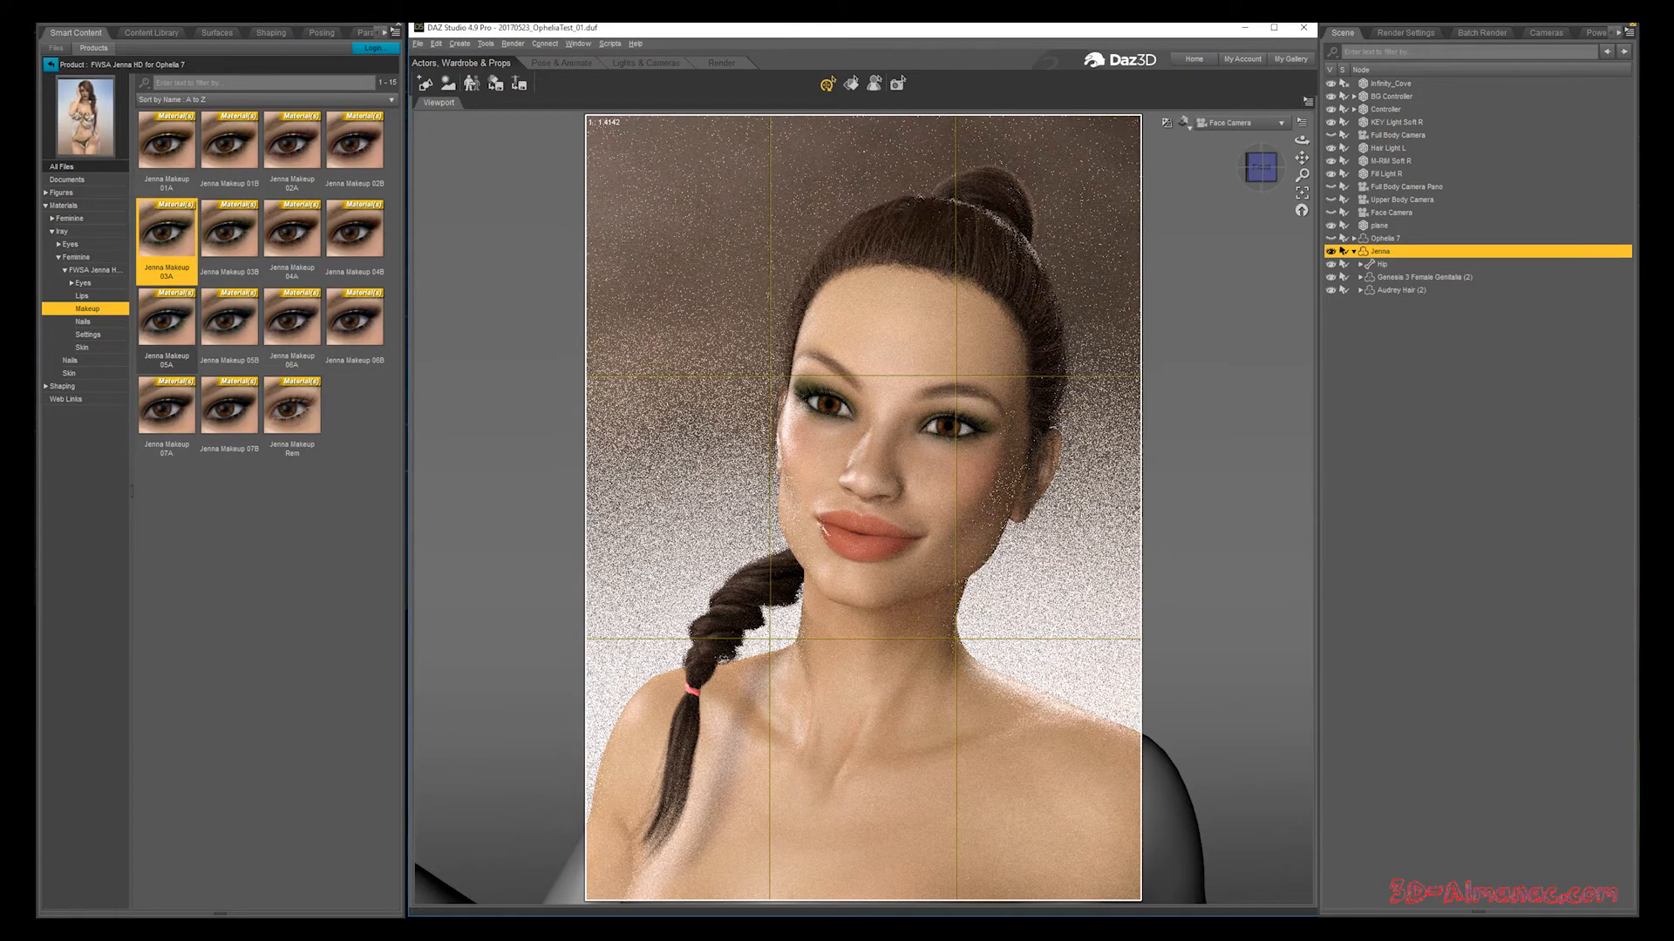
pyautogui.moveTo(156, 330)
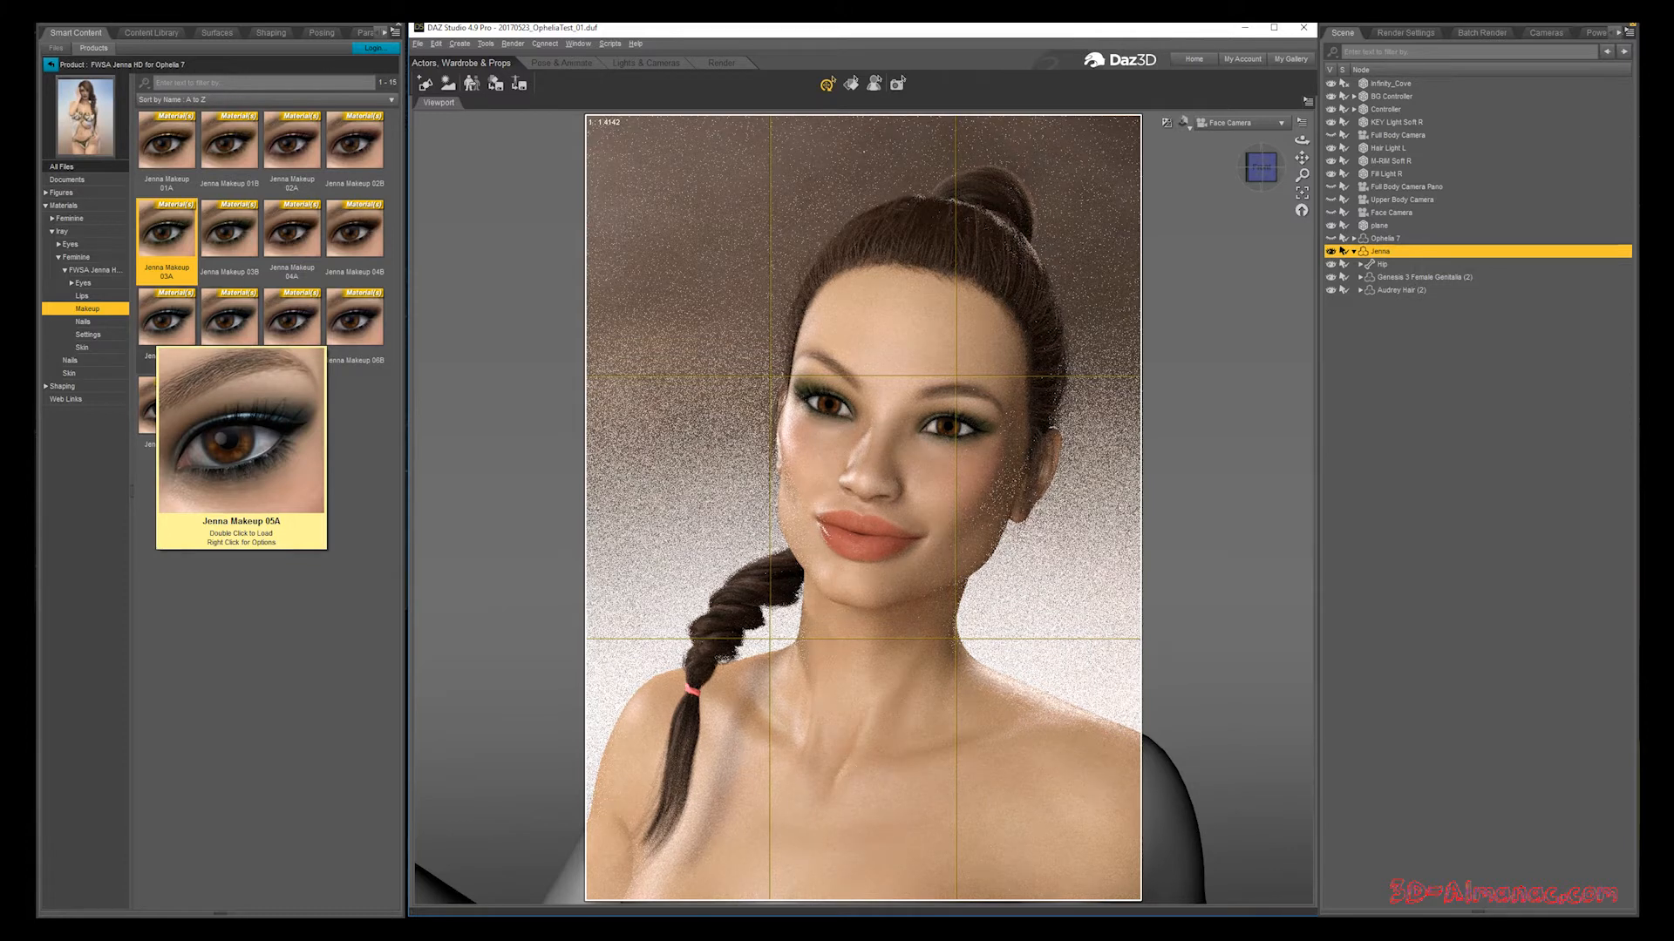
pyautogui.doubleClick(292, 420)
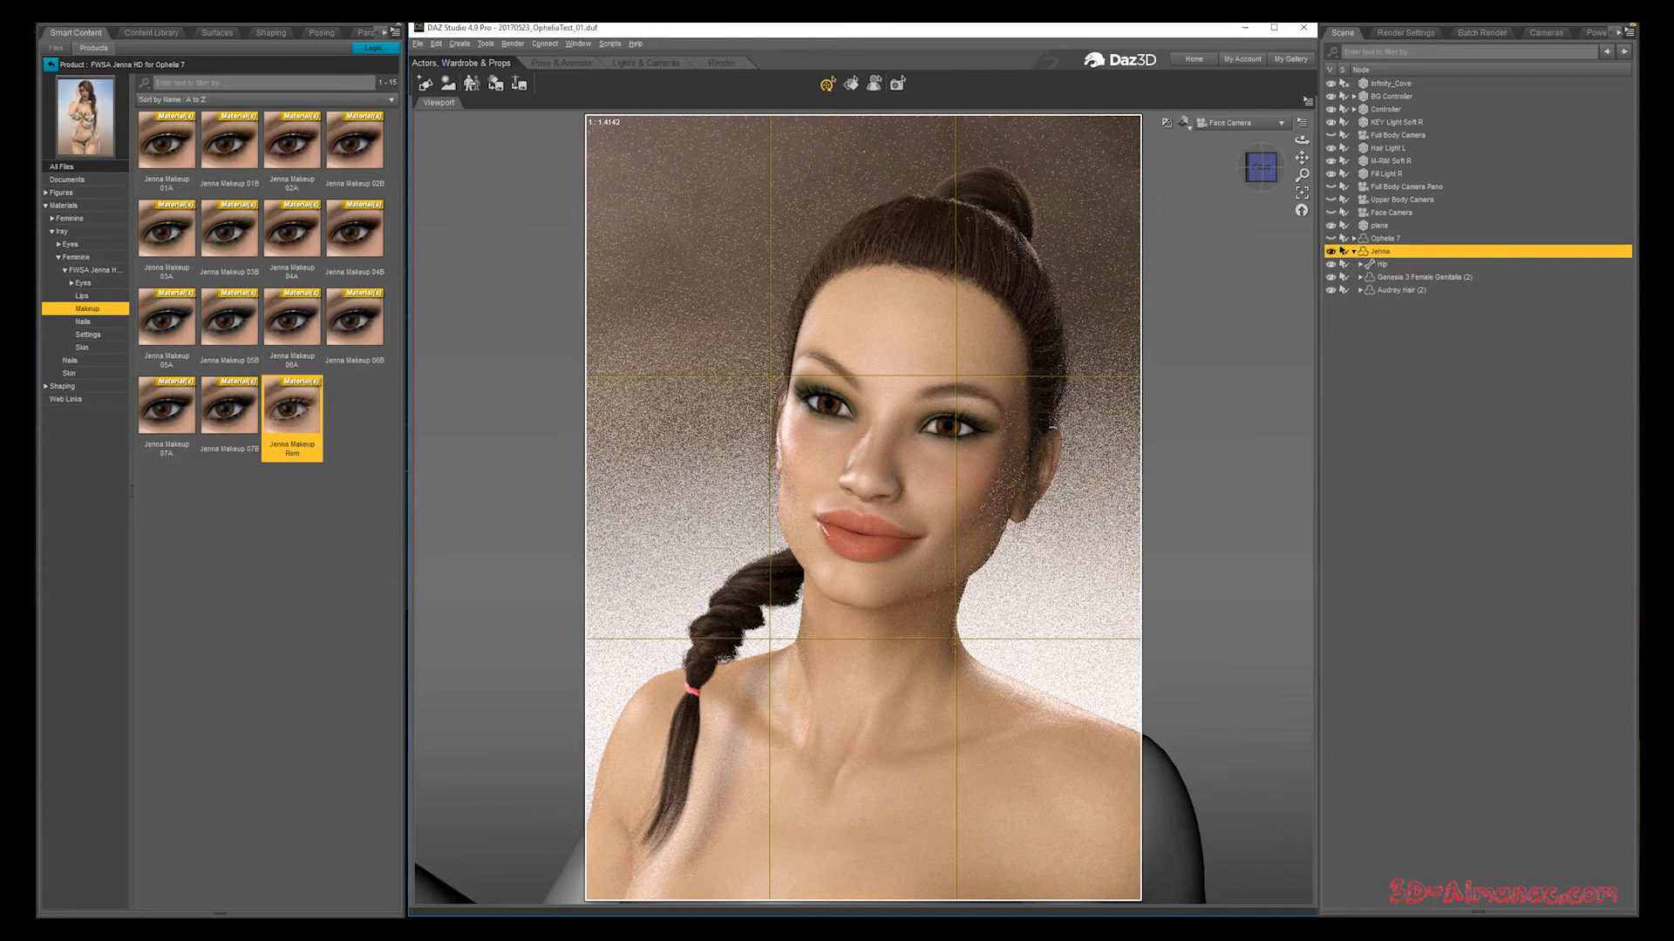
# Step: Try the Jenna Makeup 05A and 02A Iray materials on the face and remove them with Jenna Makeup Rem
pyautogui.doubleClick(166, 327)
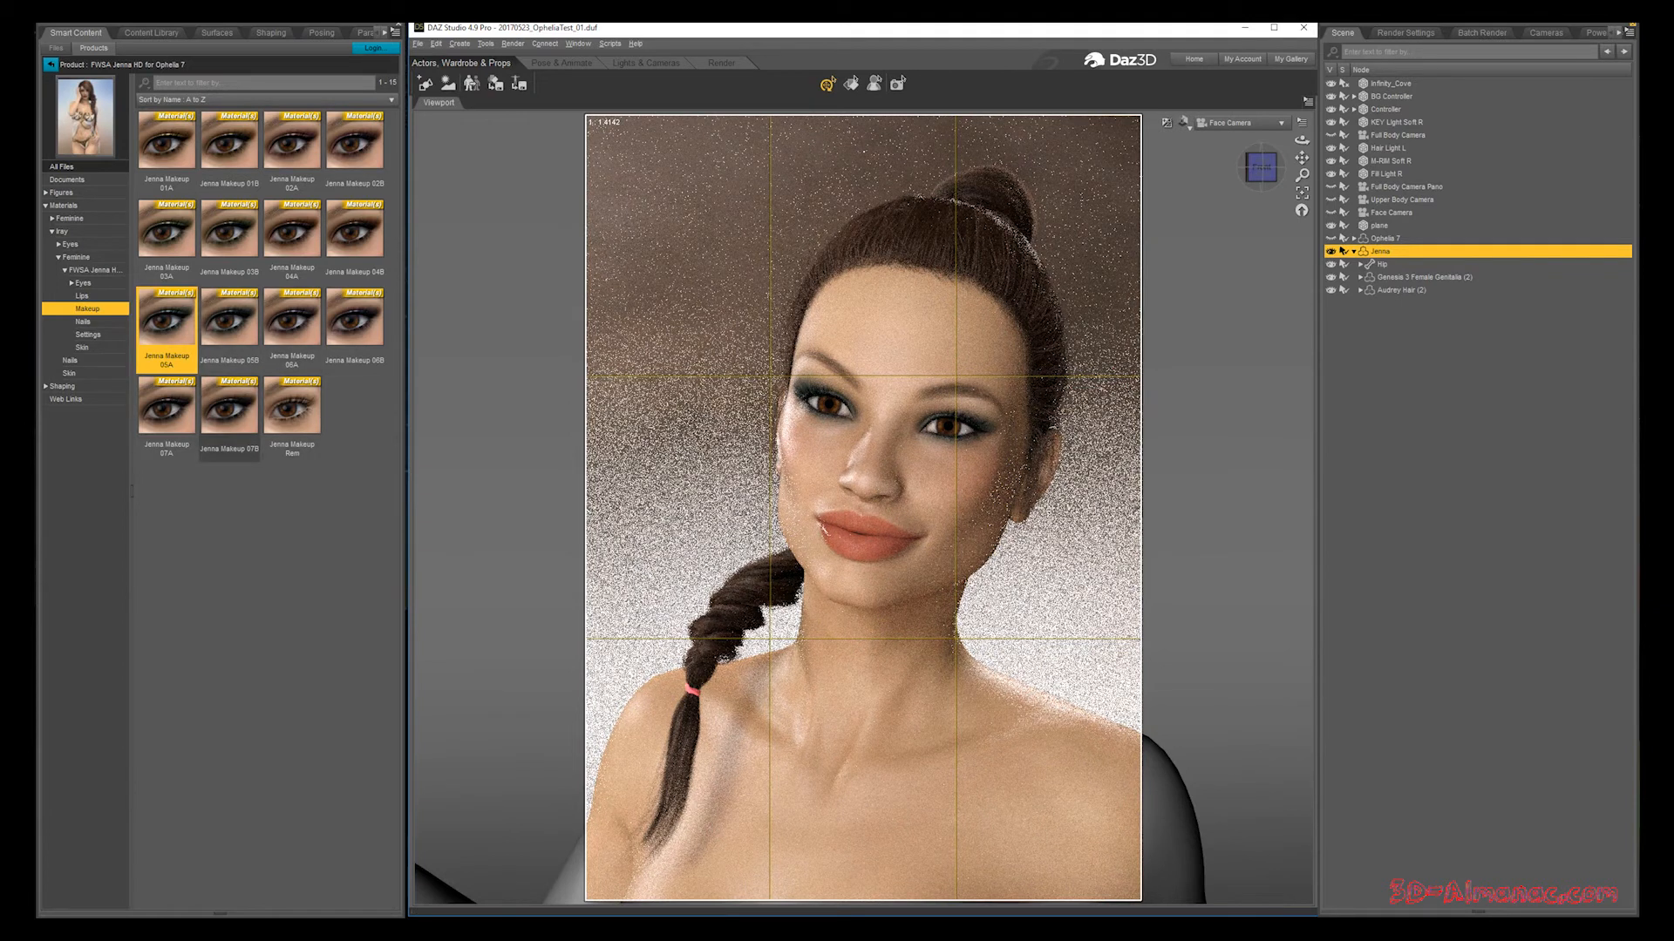
pyautogui.moveTo(288, 330)
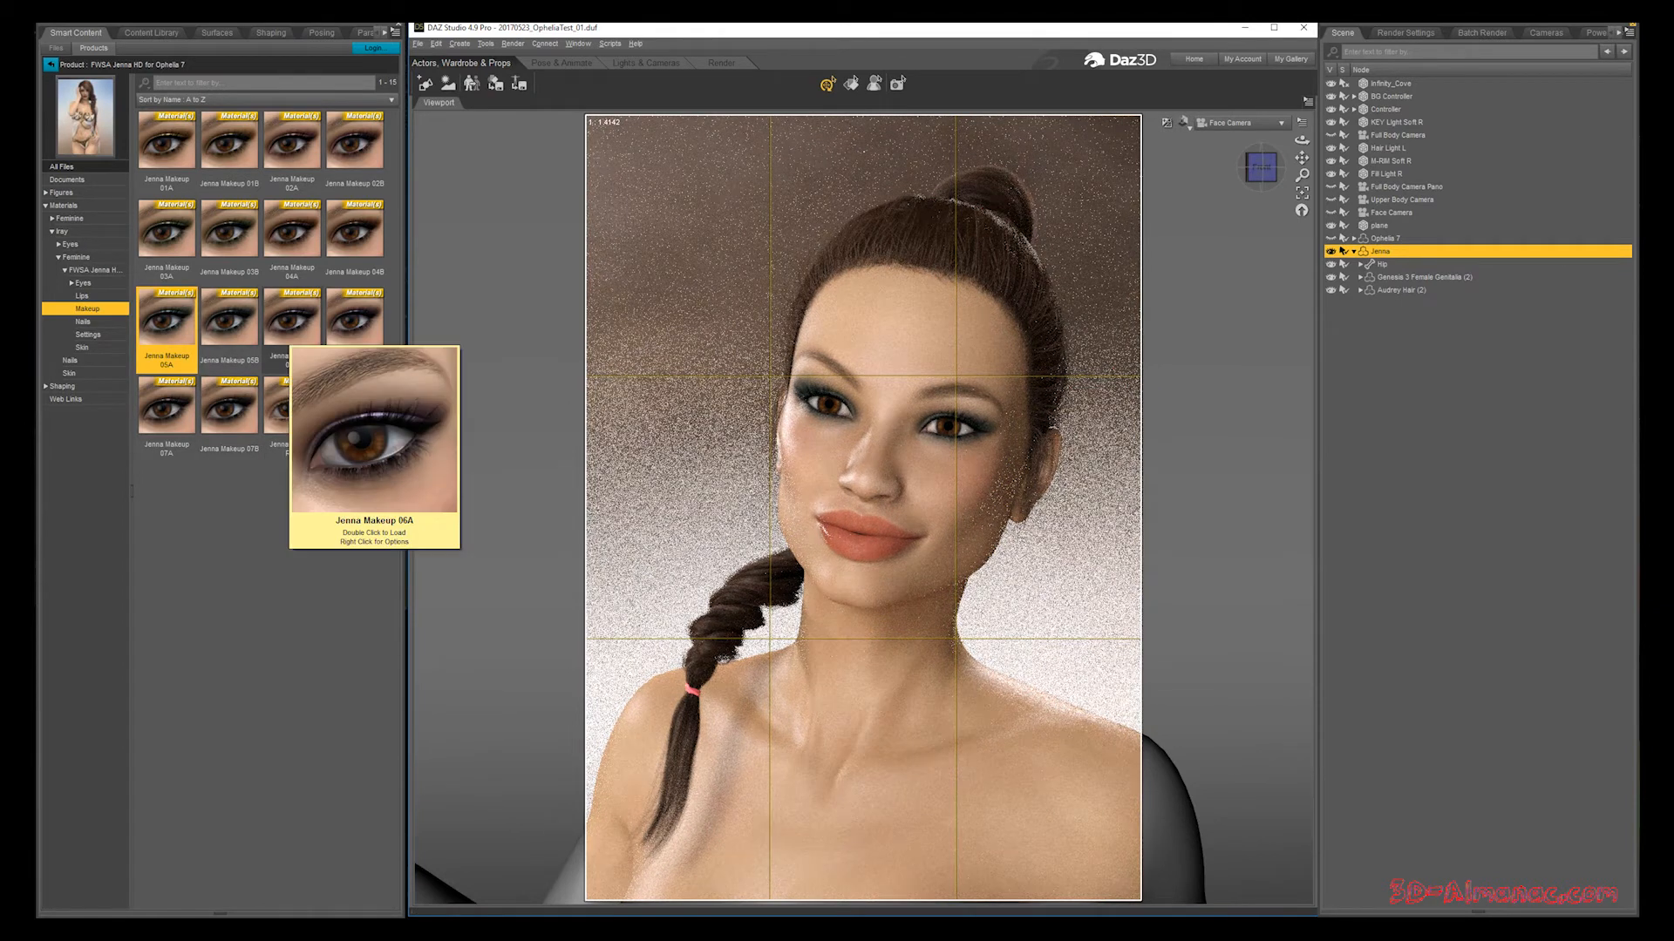
pyautogui.moveTo(187, 413)
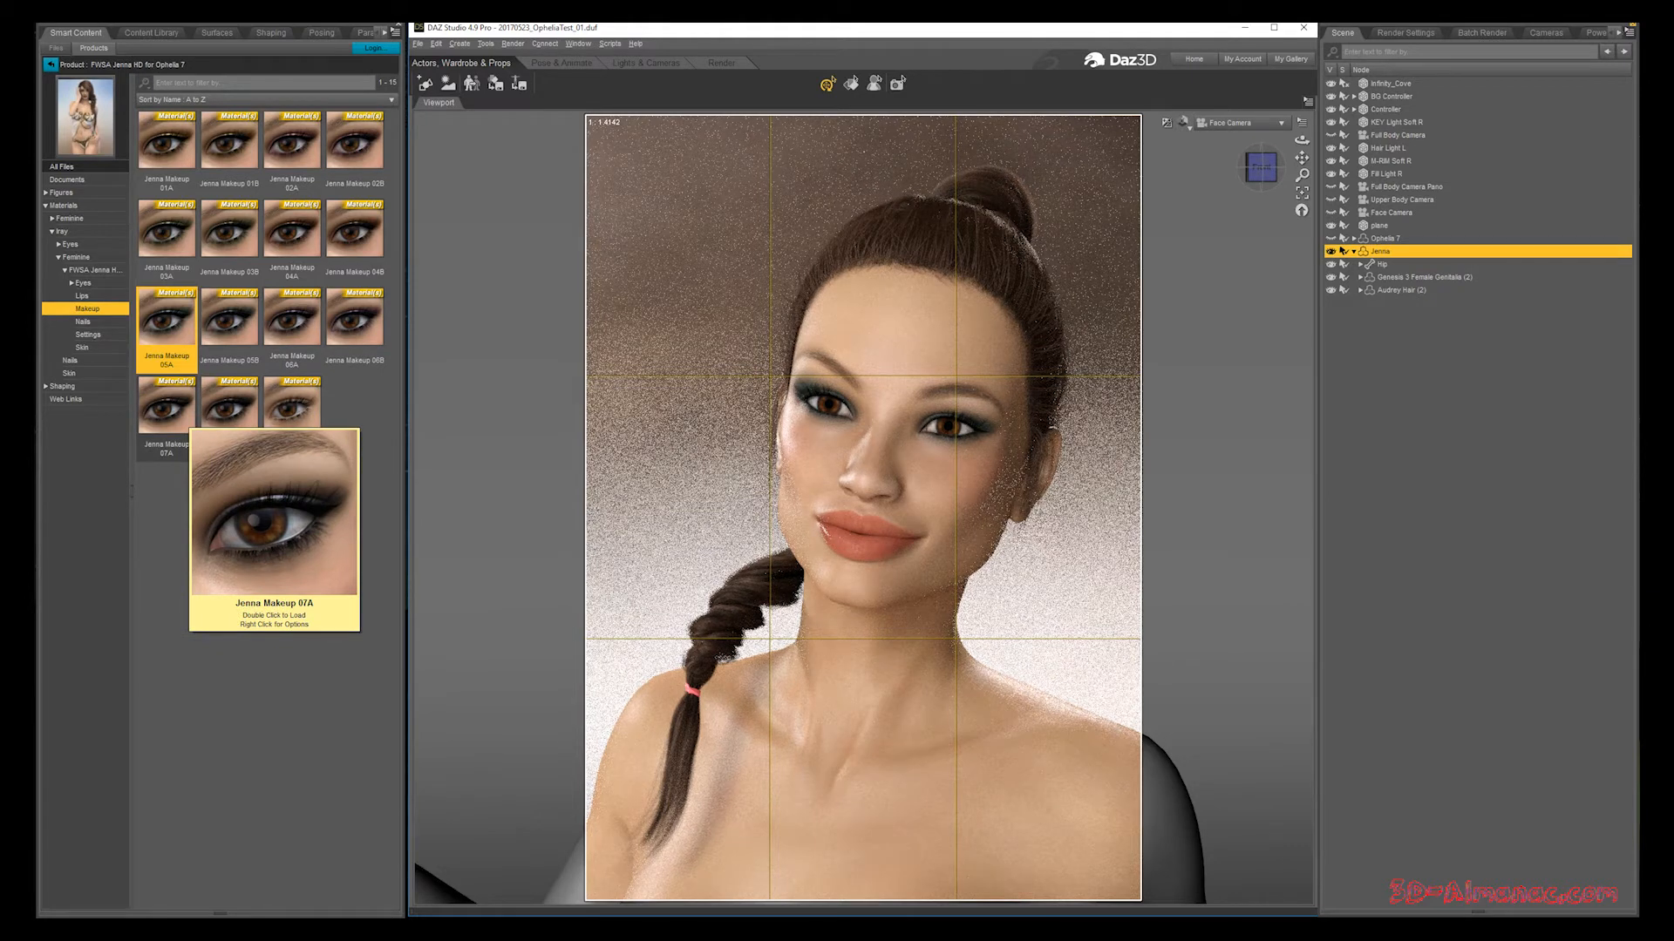
pyautogui.moveTo(295, 241)
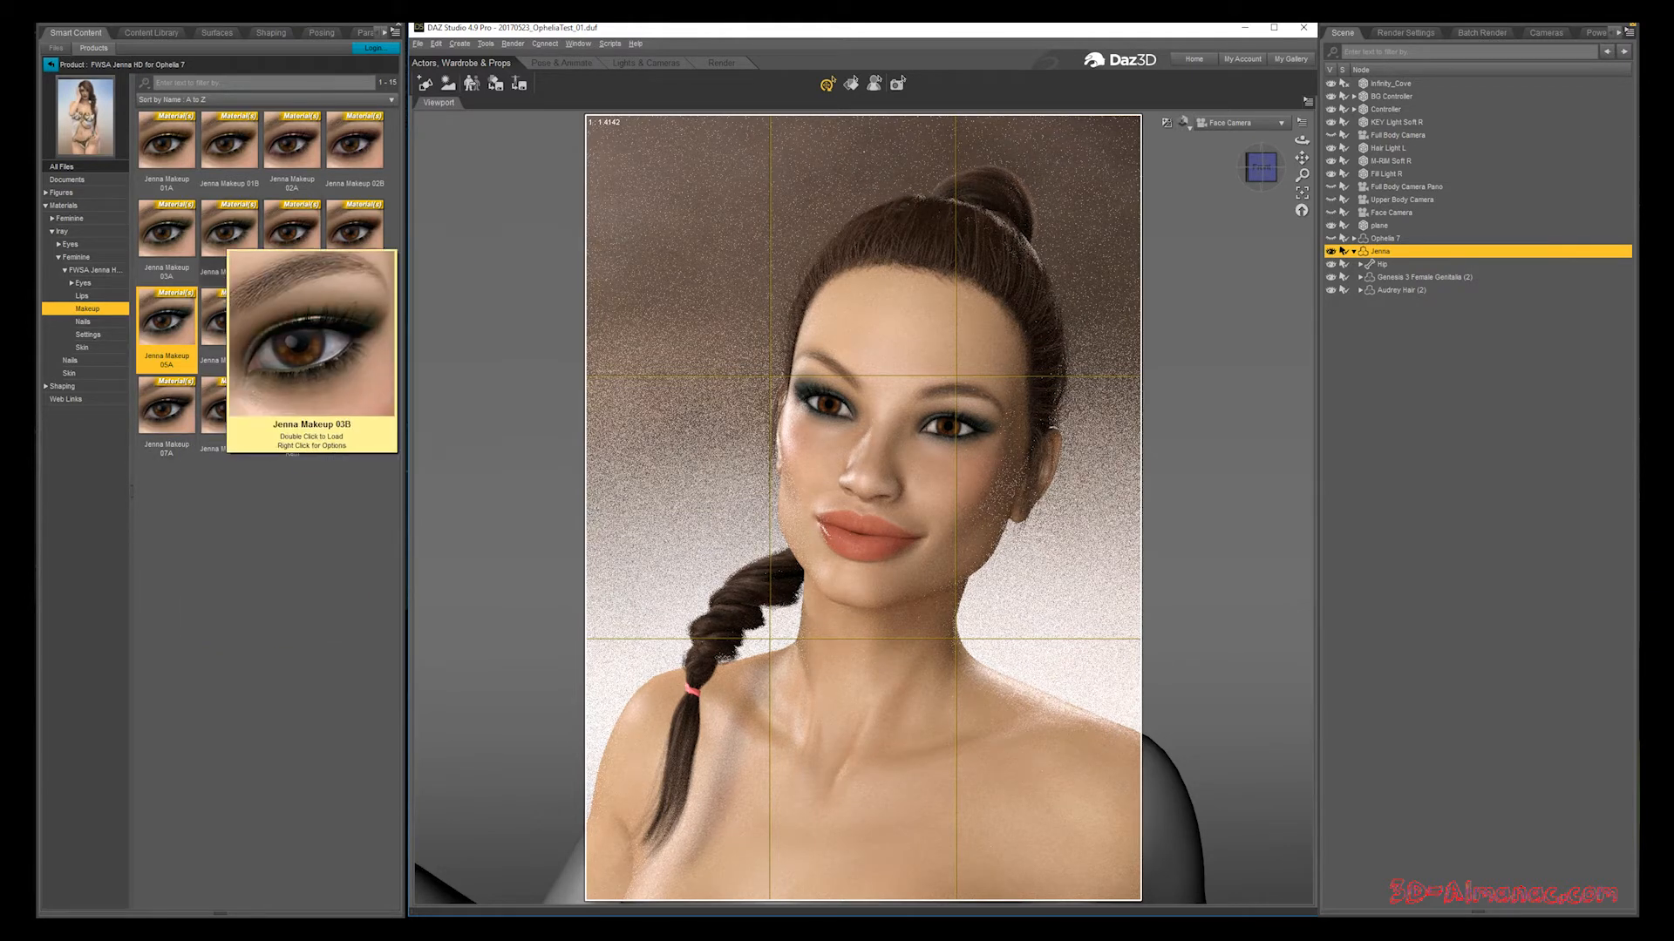
pyautogui.moveTo(287, 142)
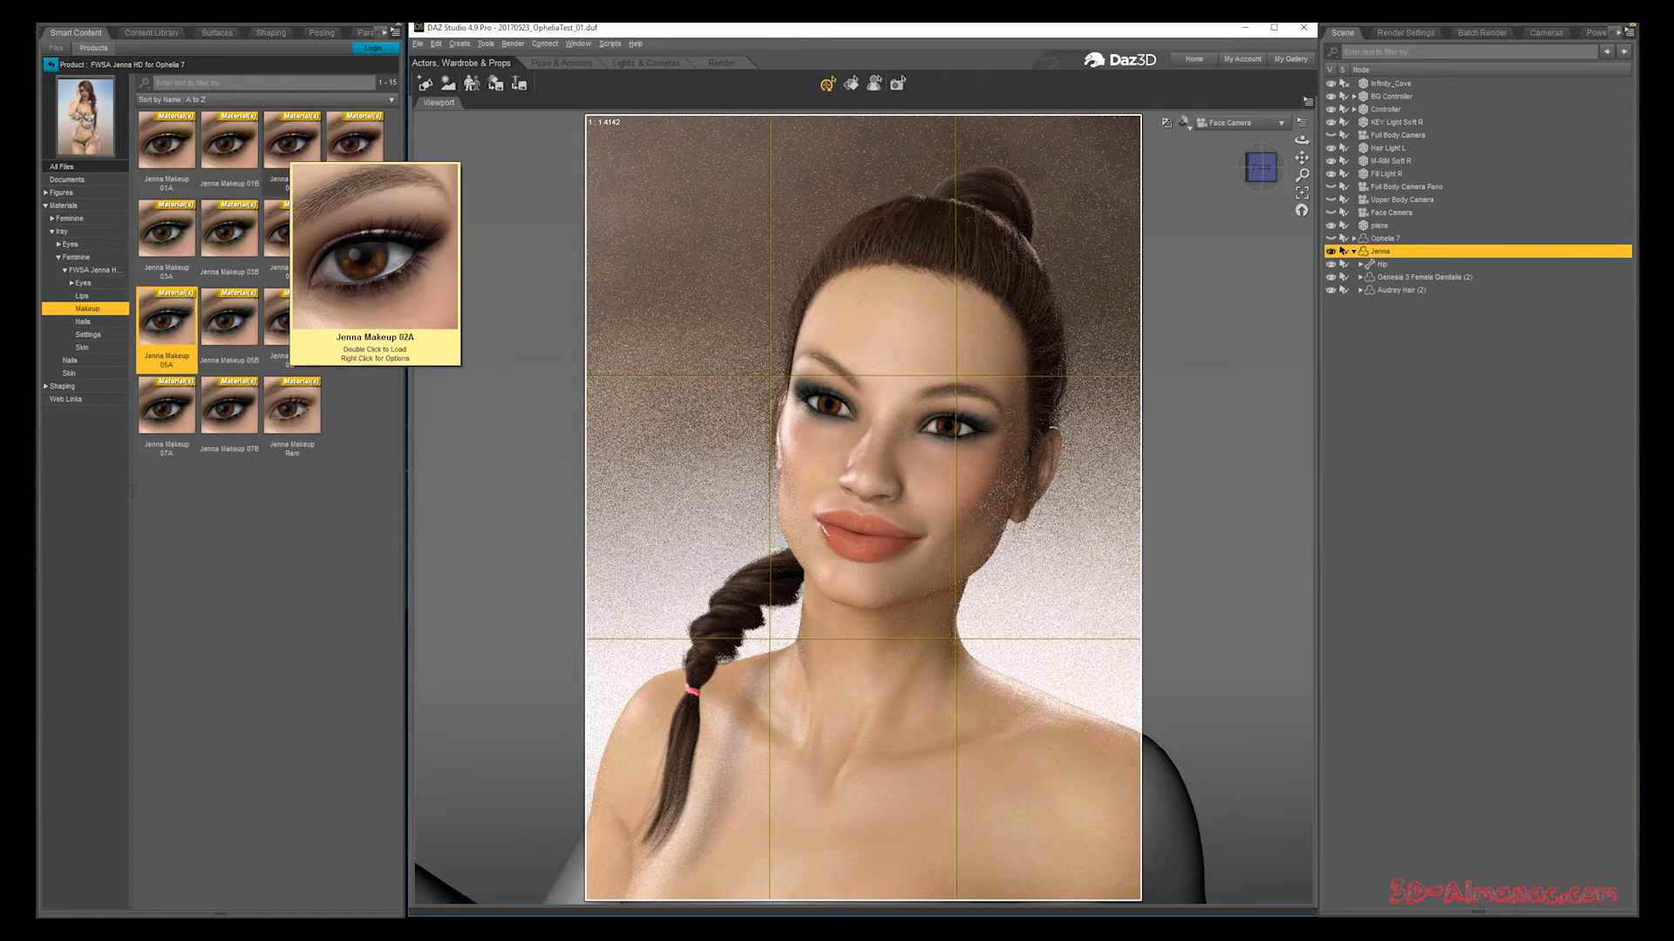
pyautogui.doubleClick(287, 141)
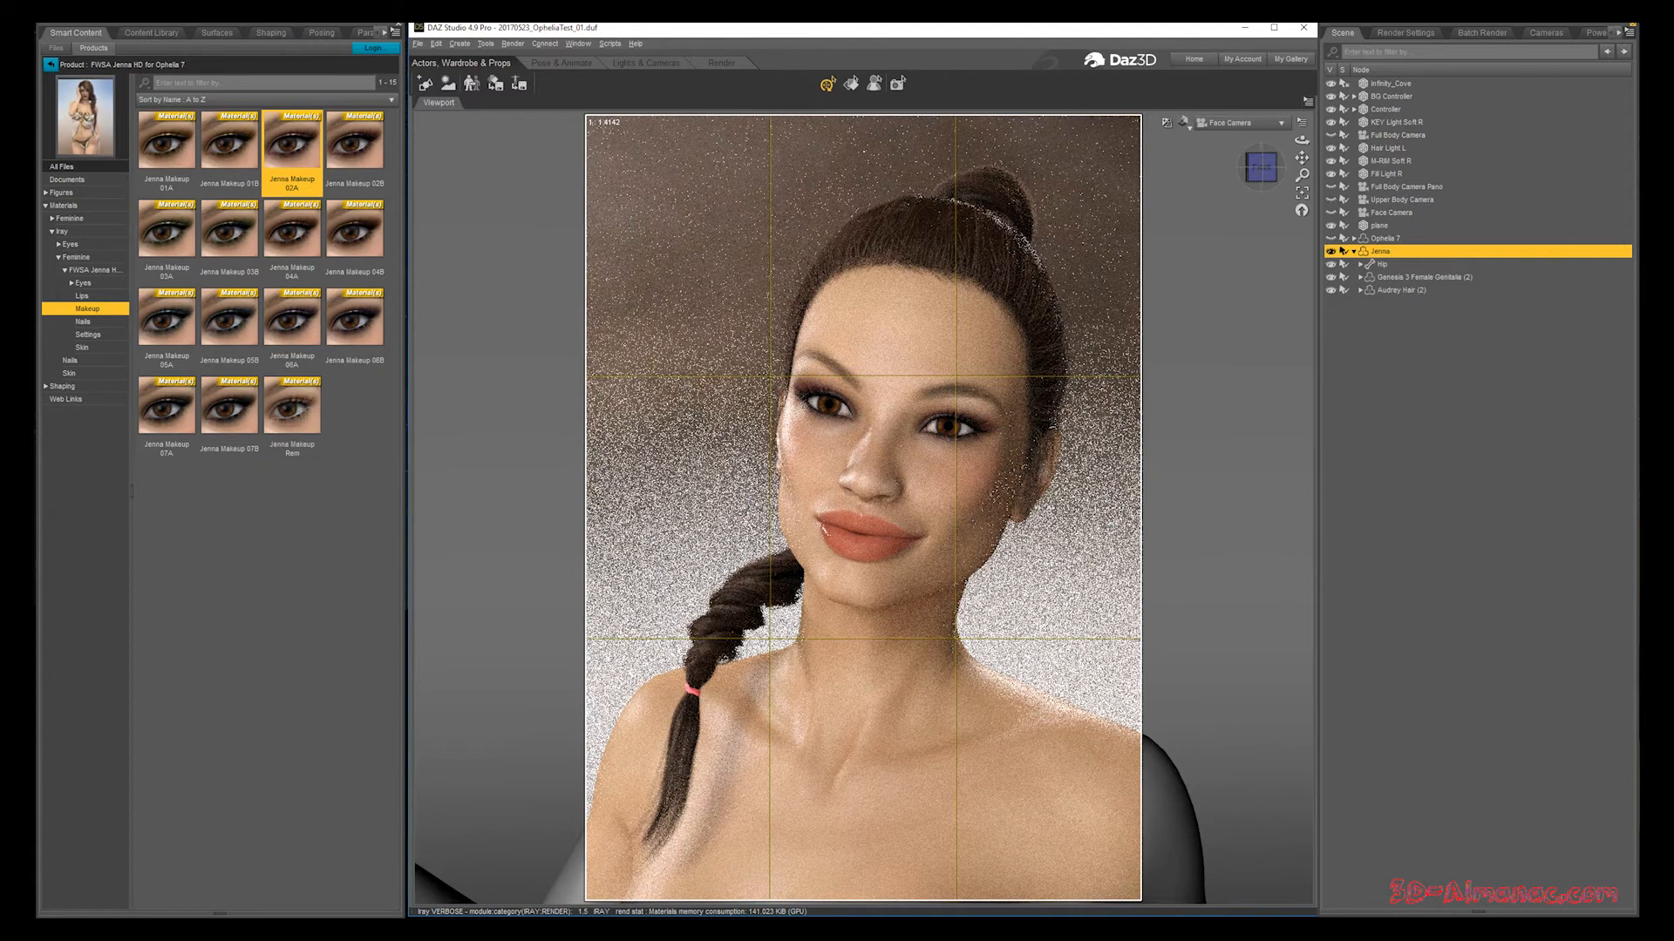
pyautogui.doubleClick(292, 405)
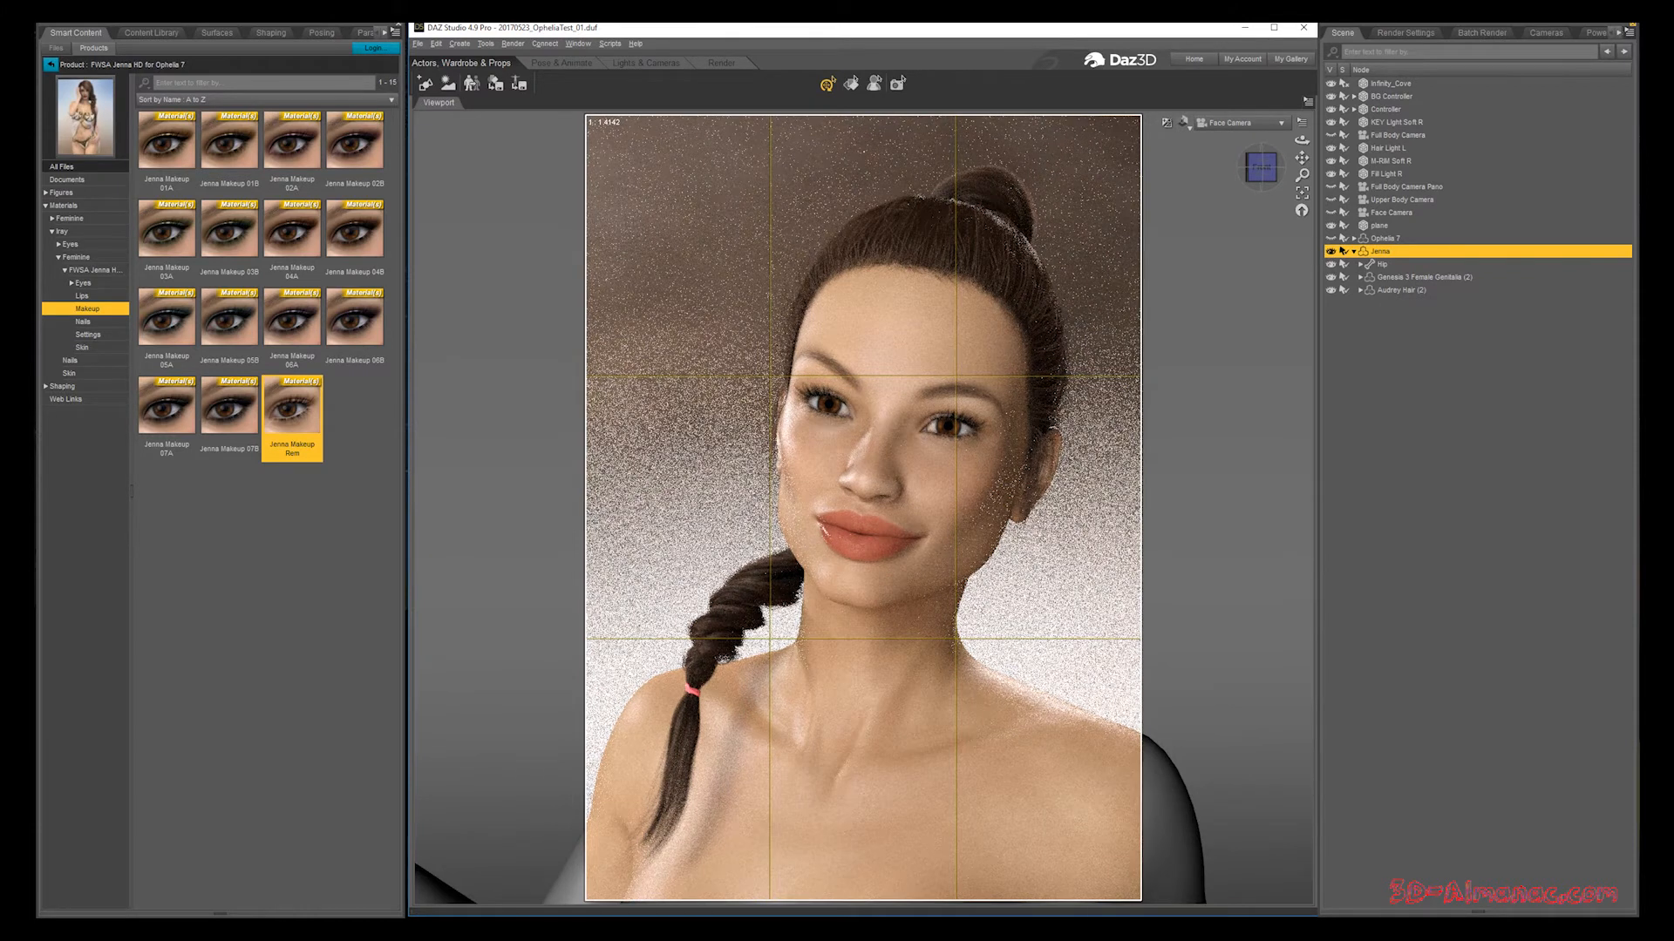
# Step: Try the Jenna Eyes 02 to 07 Iray materials on the figure and apply Jenna Eyes 02
pyautogui.click(83, 283)
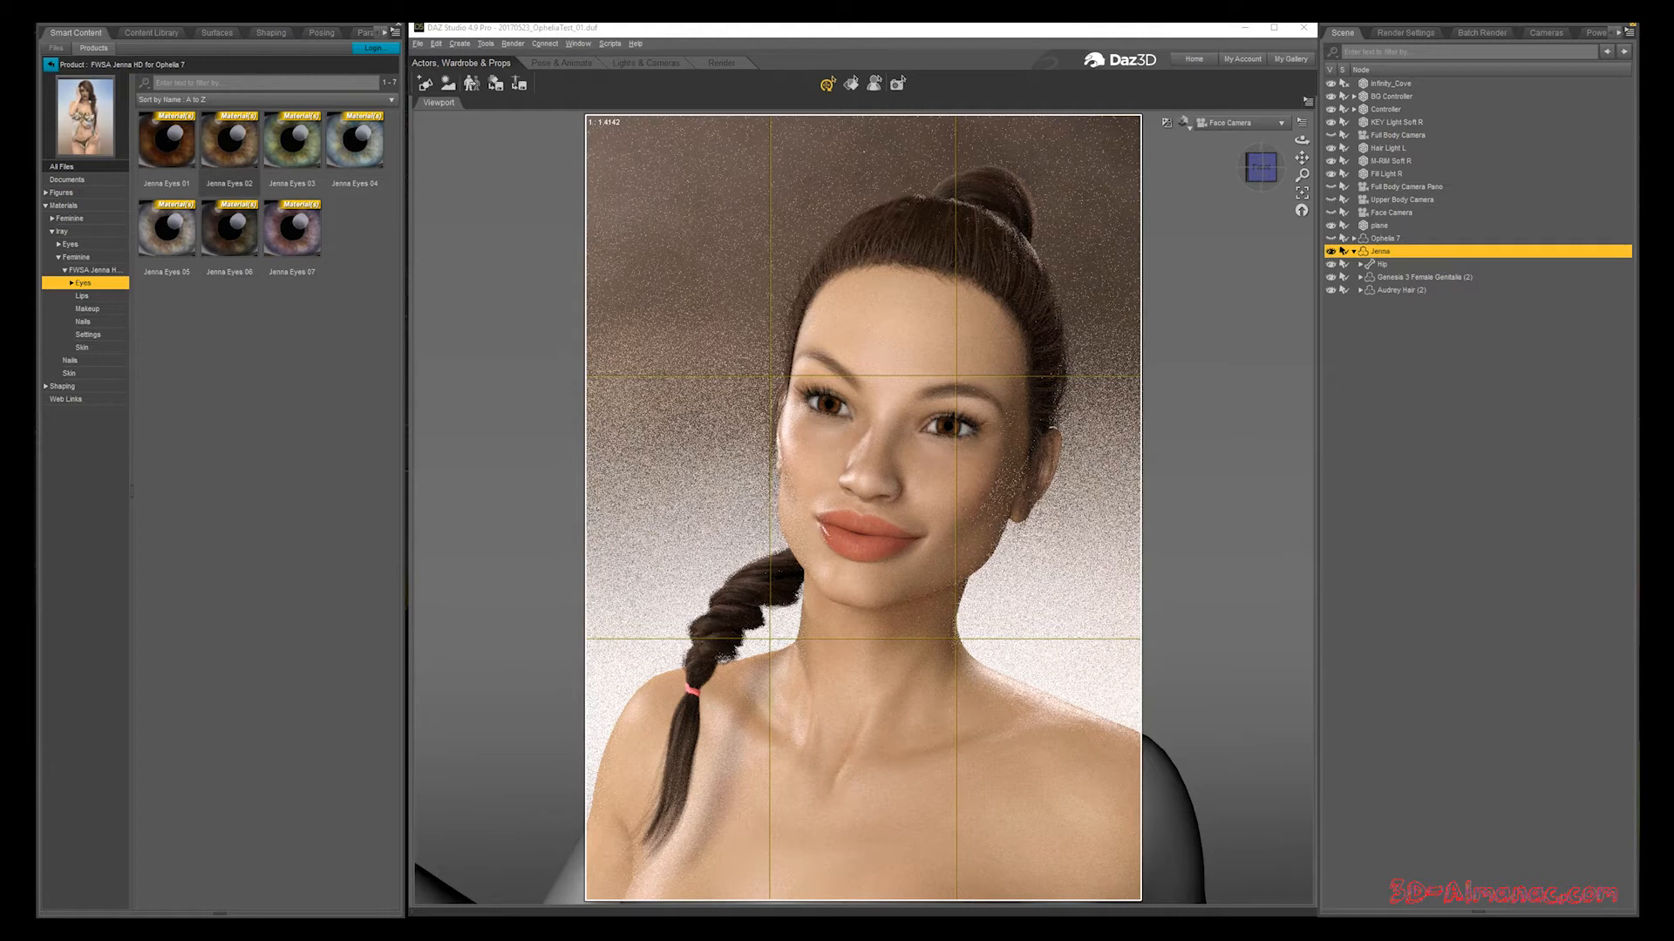
pyautogui.doubleClick(226, 147)
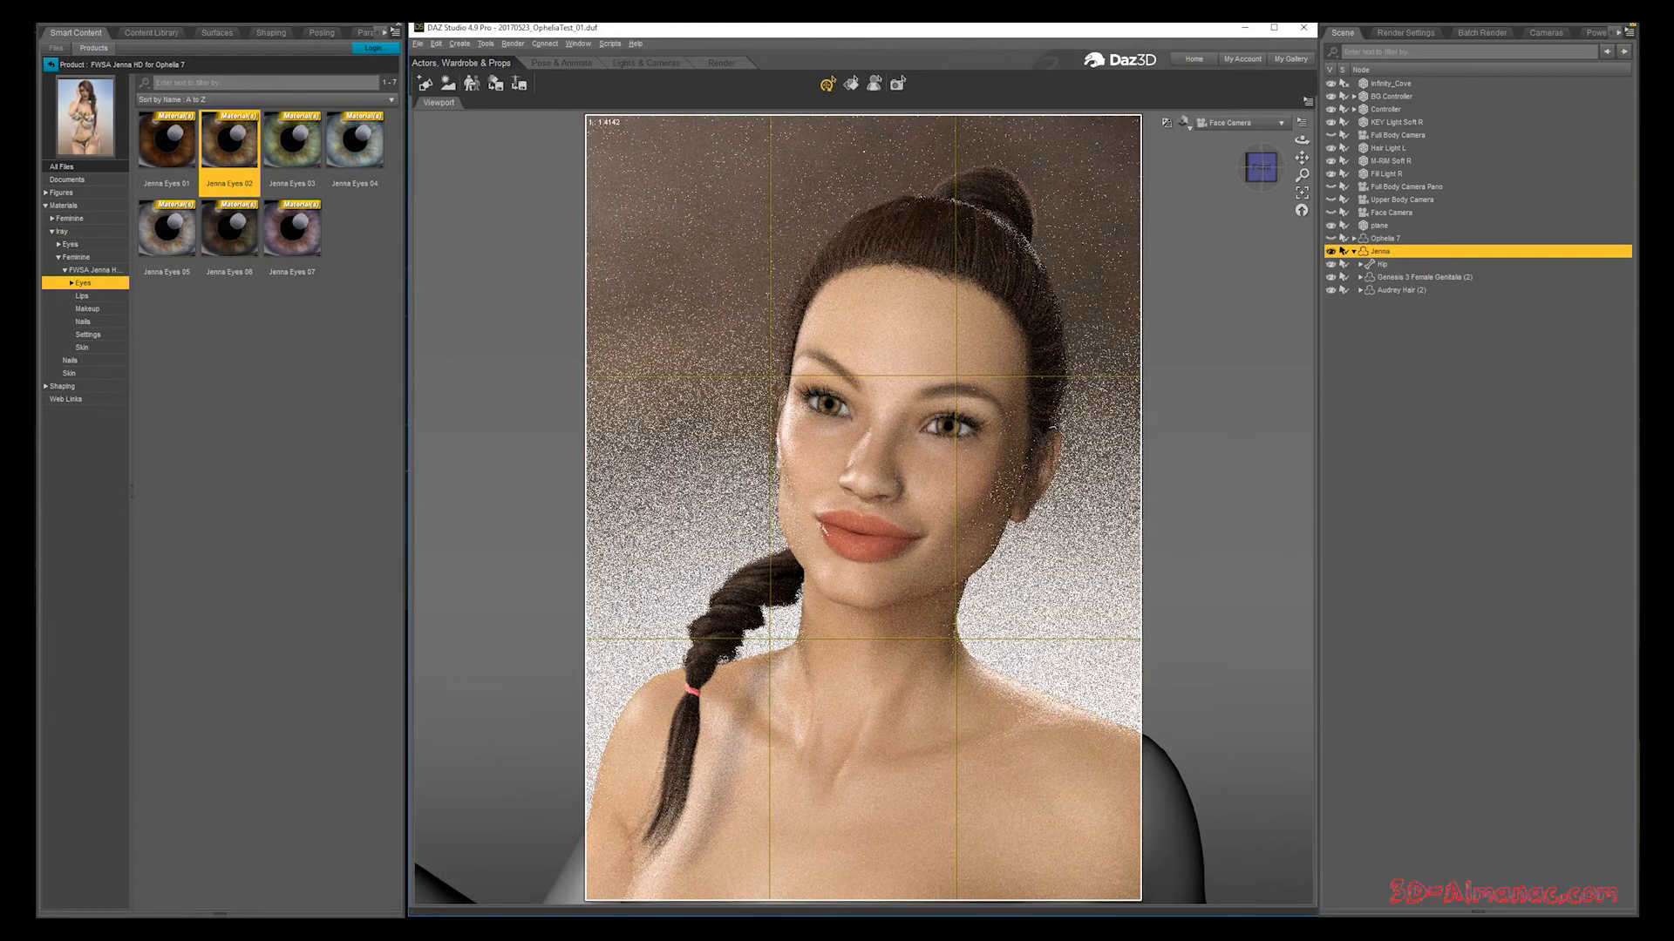
pyautogui.doubleClick(292, 151)
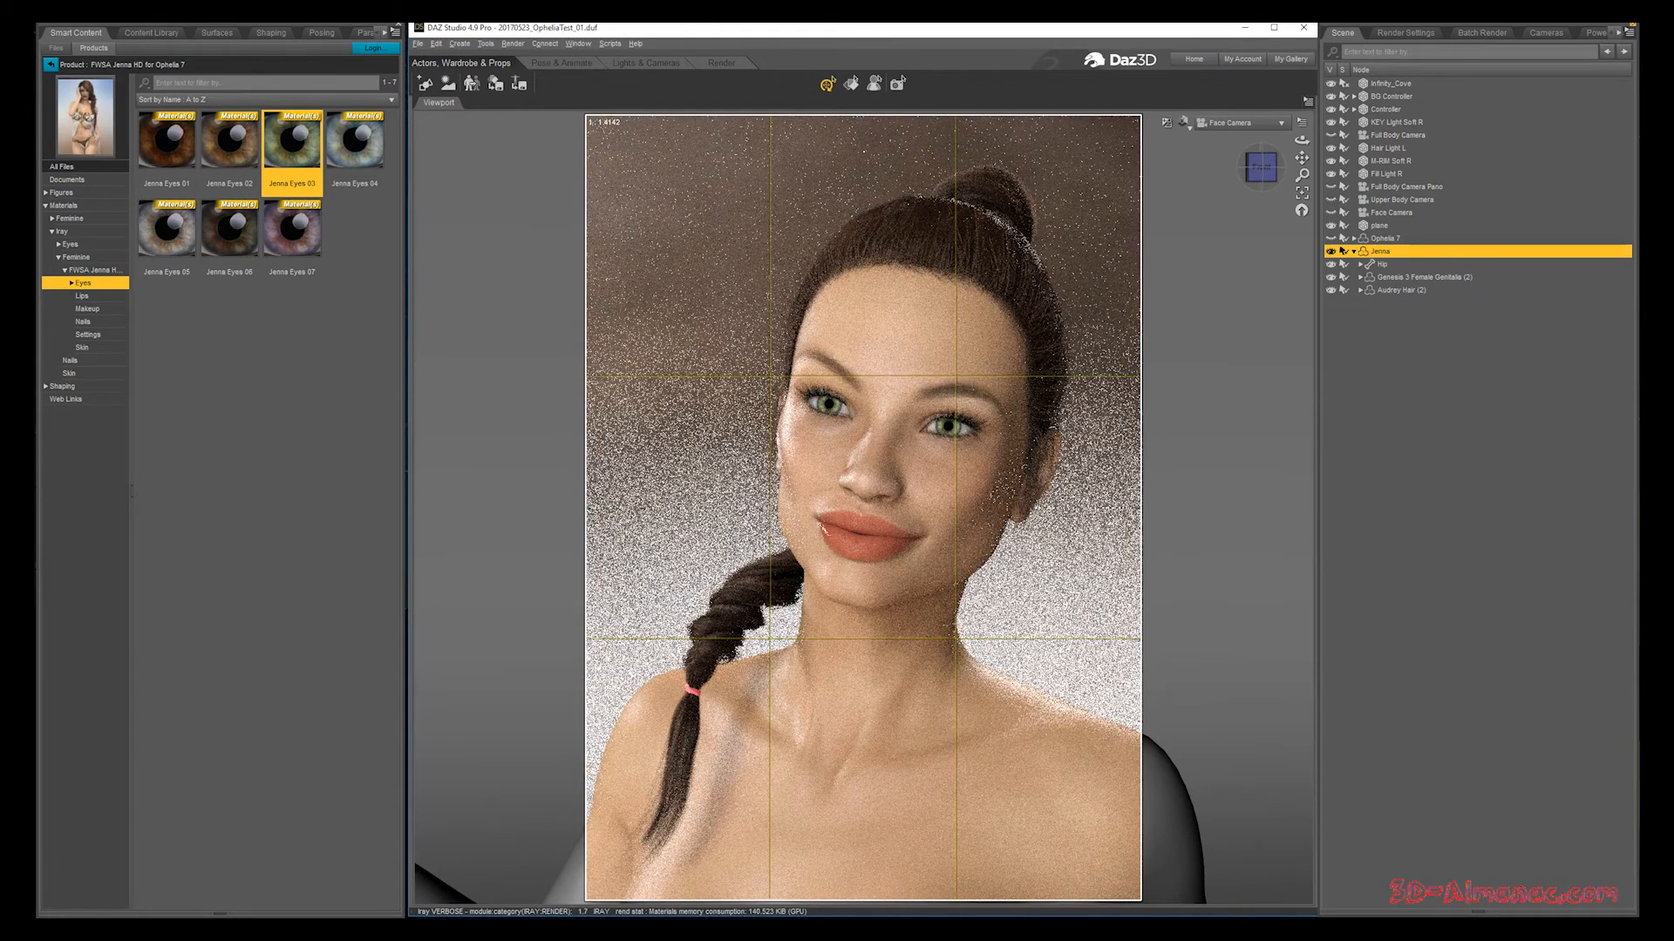
pyautogui.doubleClick(355, 140)
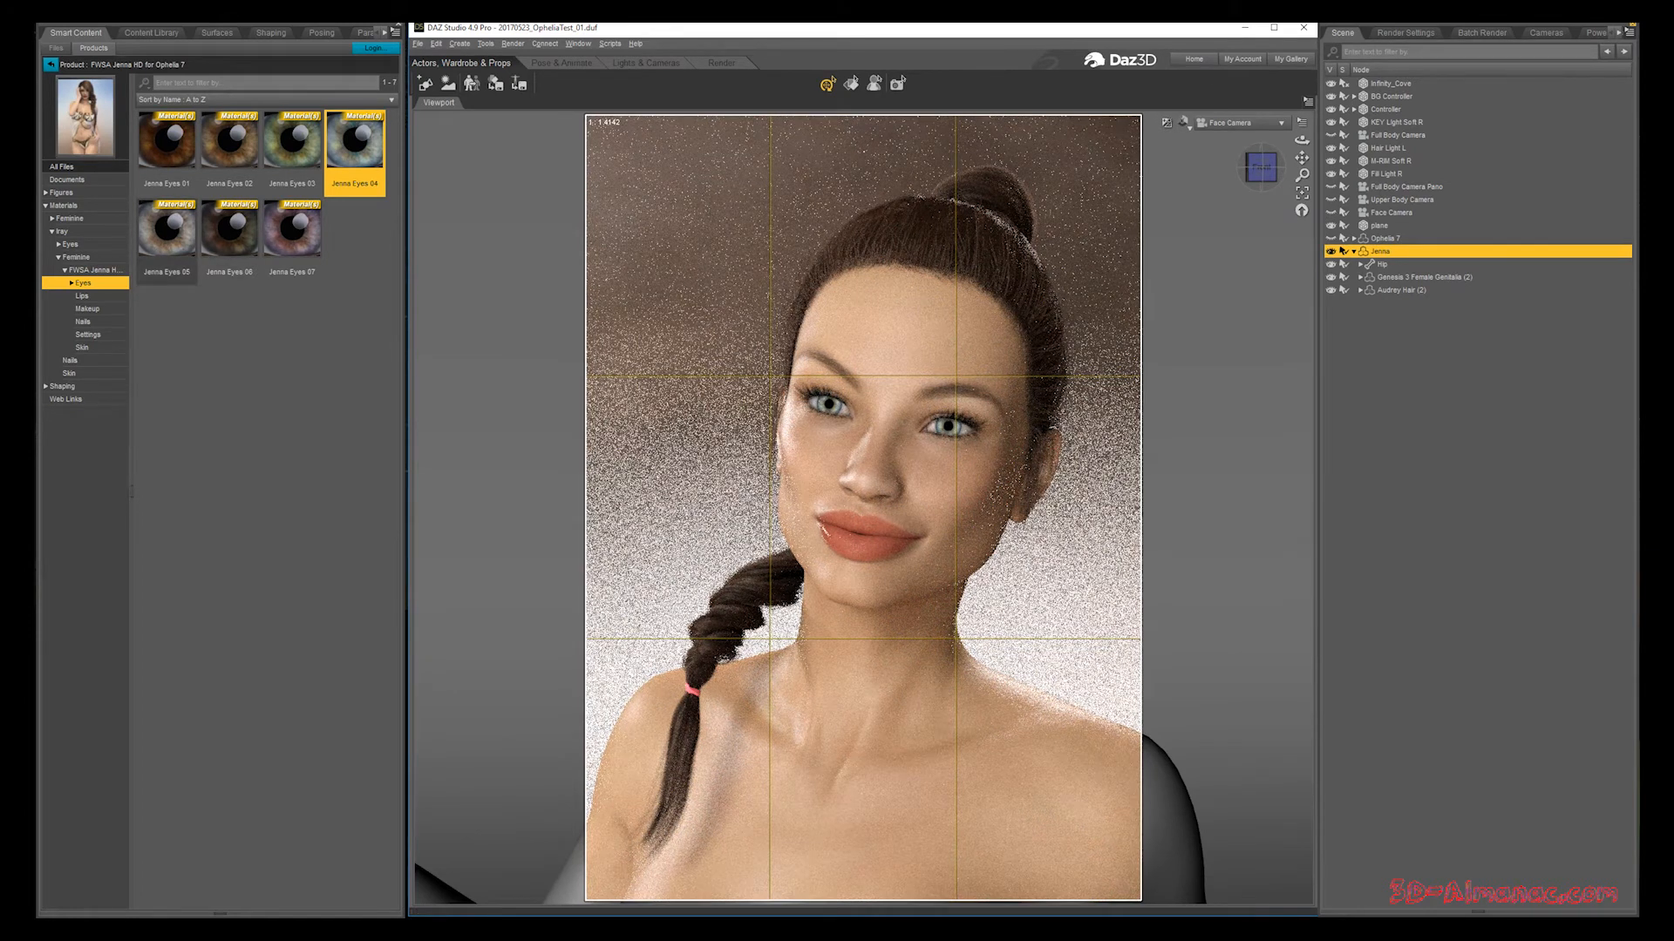
pyautogui.doubleClick(166, 235)
pyautogui.doubleClick(229, 235)
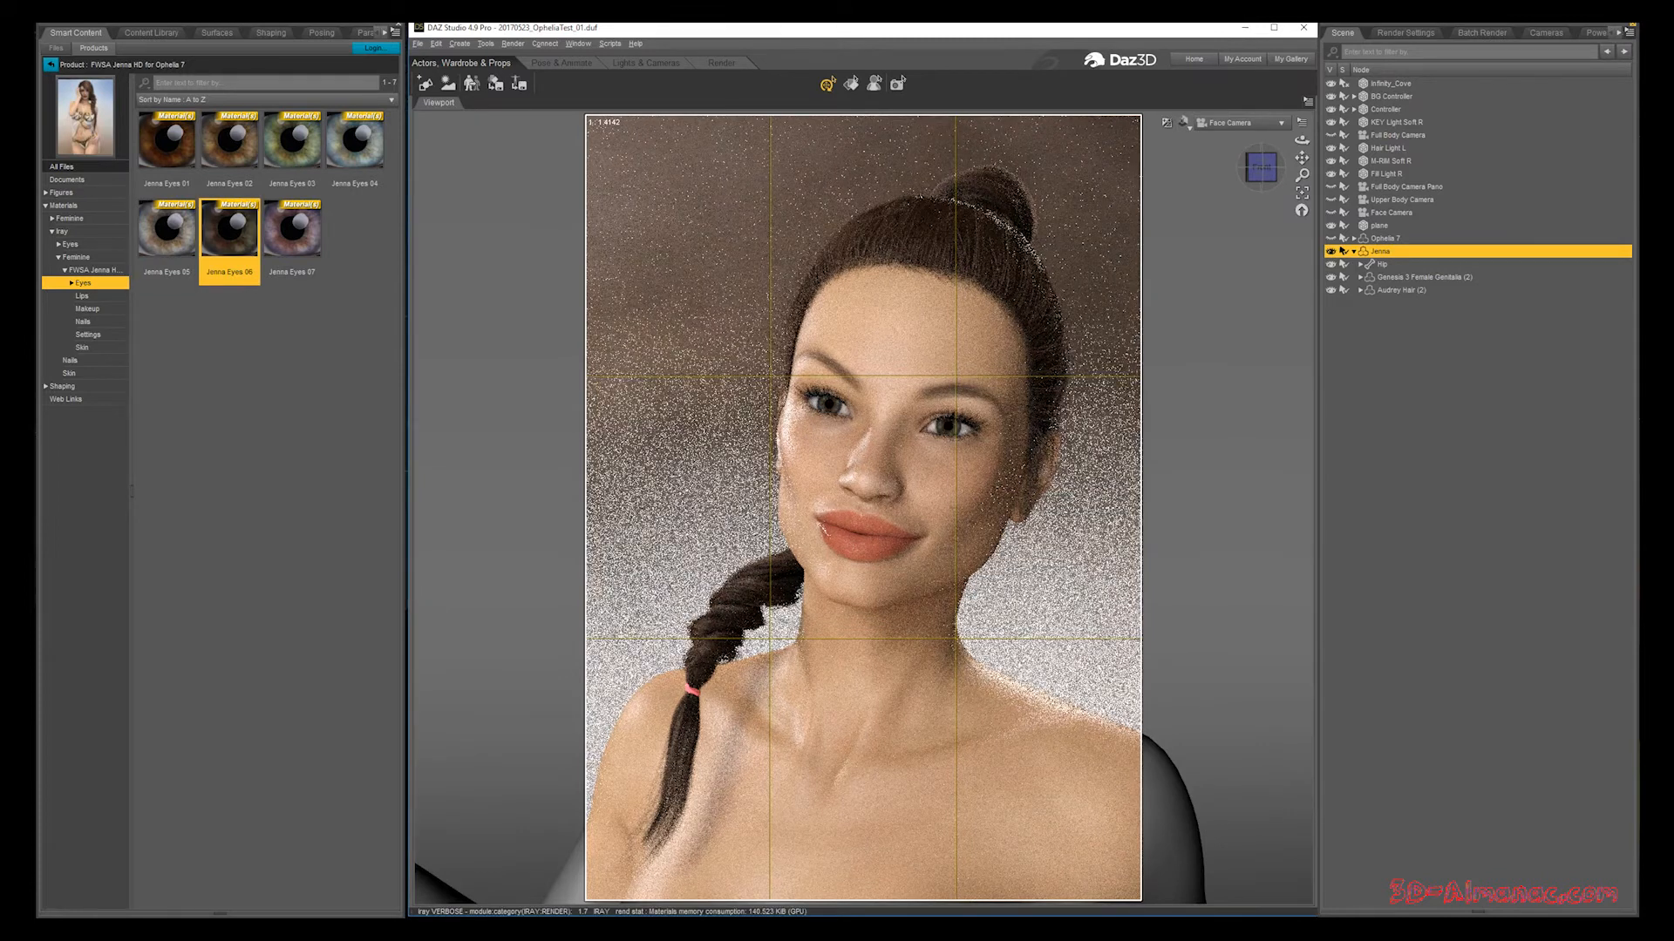
pyautogui.doubleClick(292, 235)
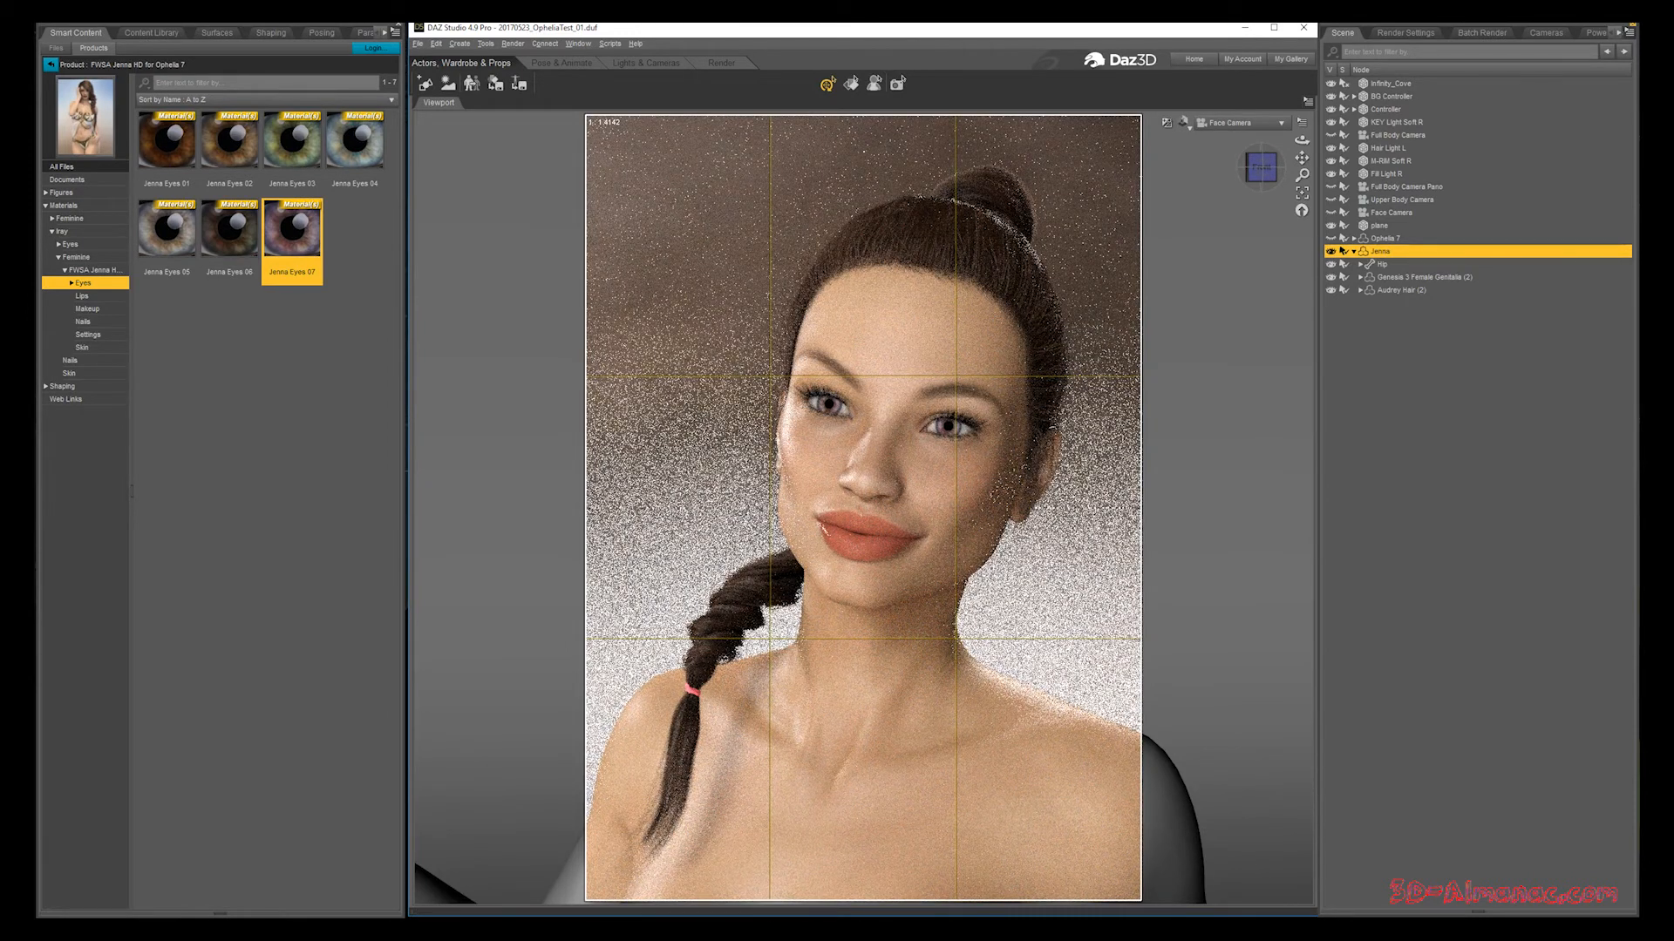
pyautogui.doubleClick(229, 147)
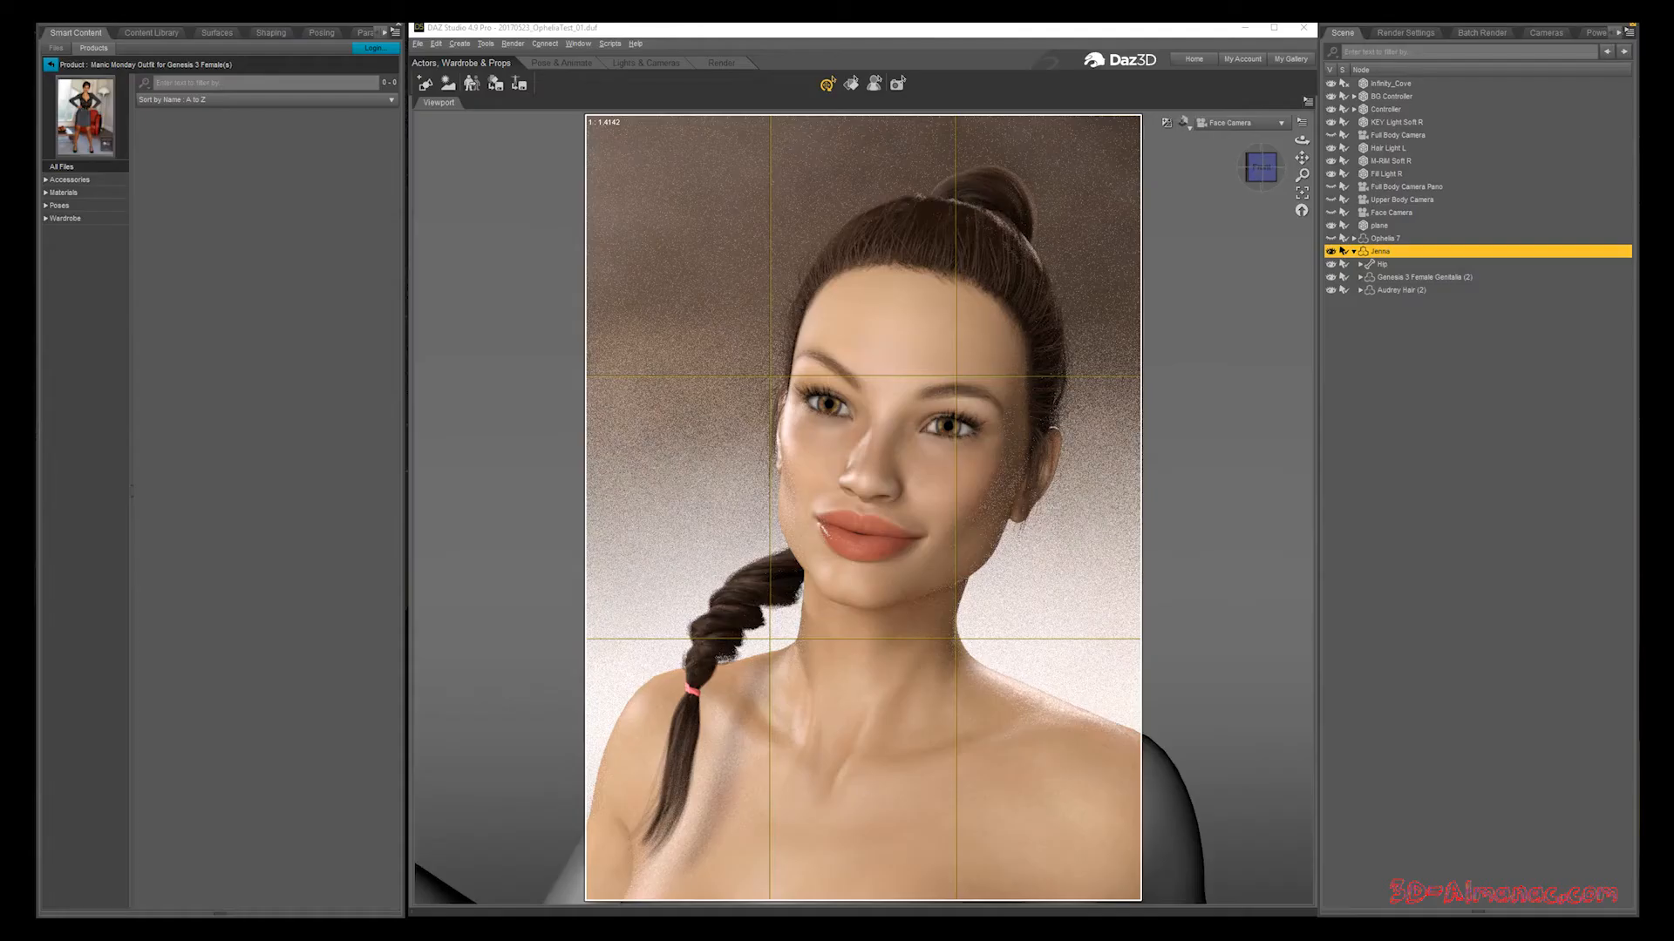
# Step: Examine the Manic Monday Outfit's wardrobe items, including the footwear, outerwear, outfits, shirts, skirt and socks categories
pyautogui.click(46, 219)
pyautogui.click(72, 232)
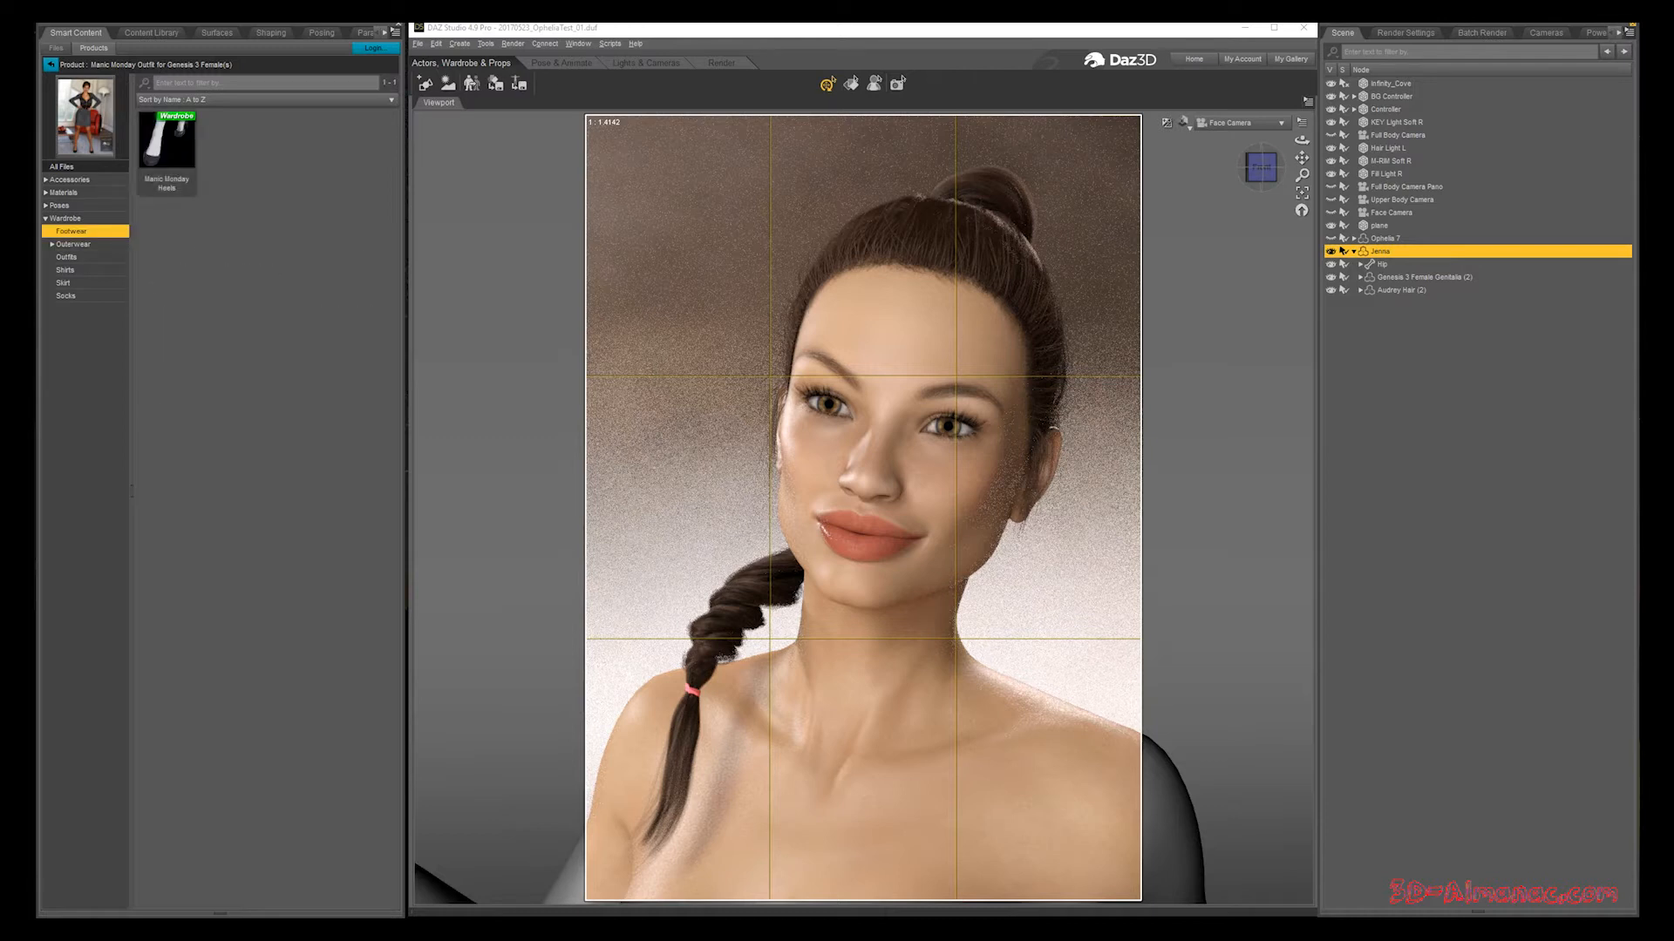
pyautogui.click(73, 245)
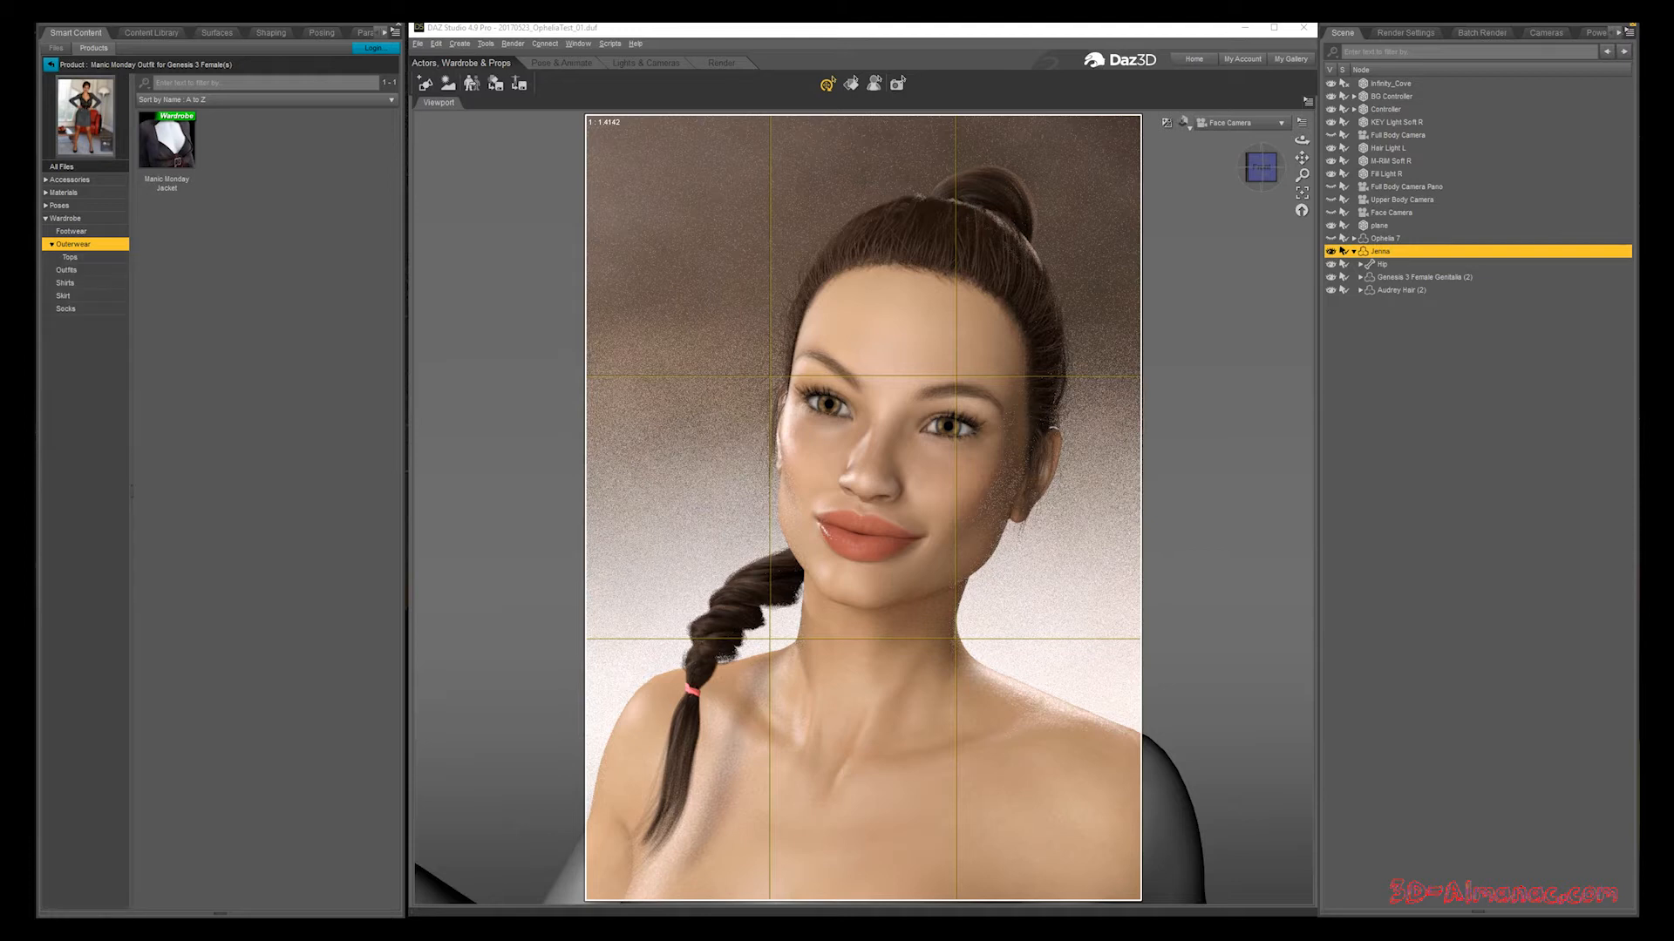
pyautogui.click(67, 257)
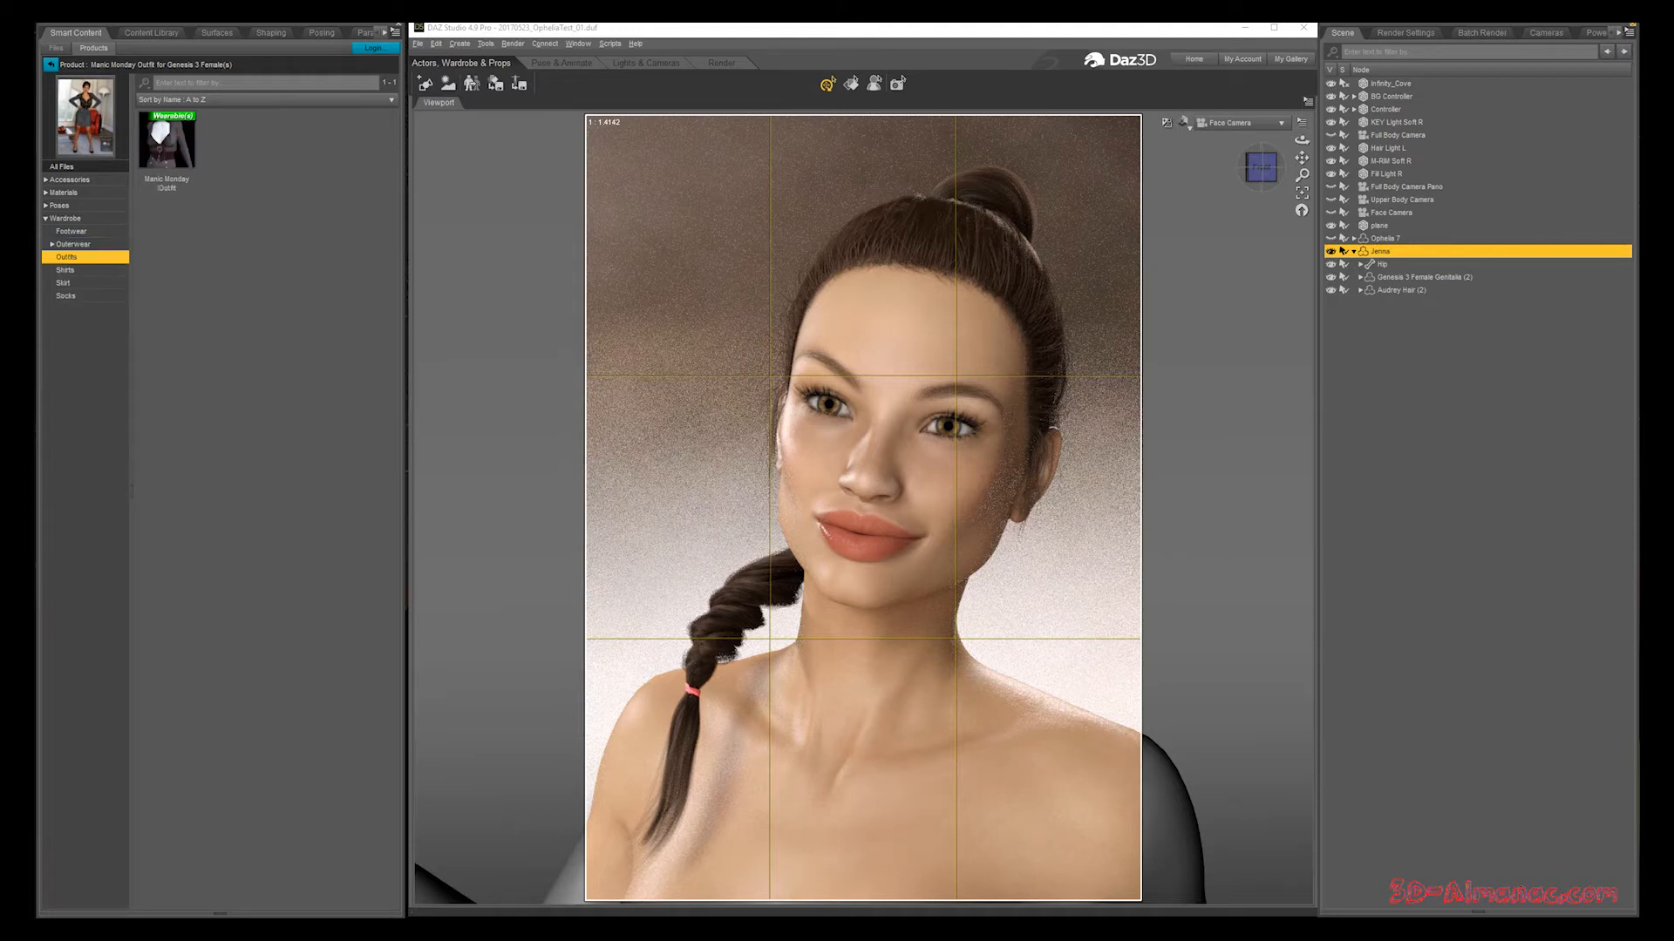
pyautogui.click(66, 271)
pyautogui.click(66, 257)
pyautogui.click(66, 270)
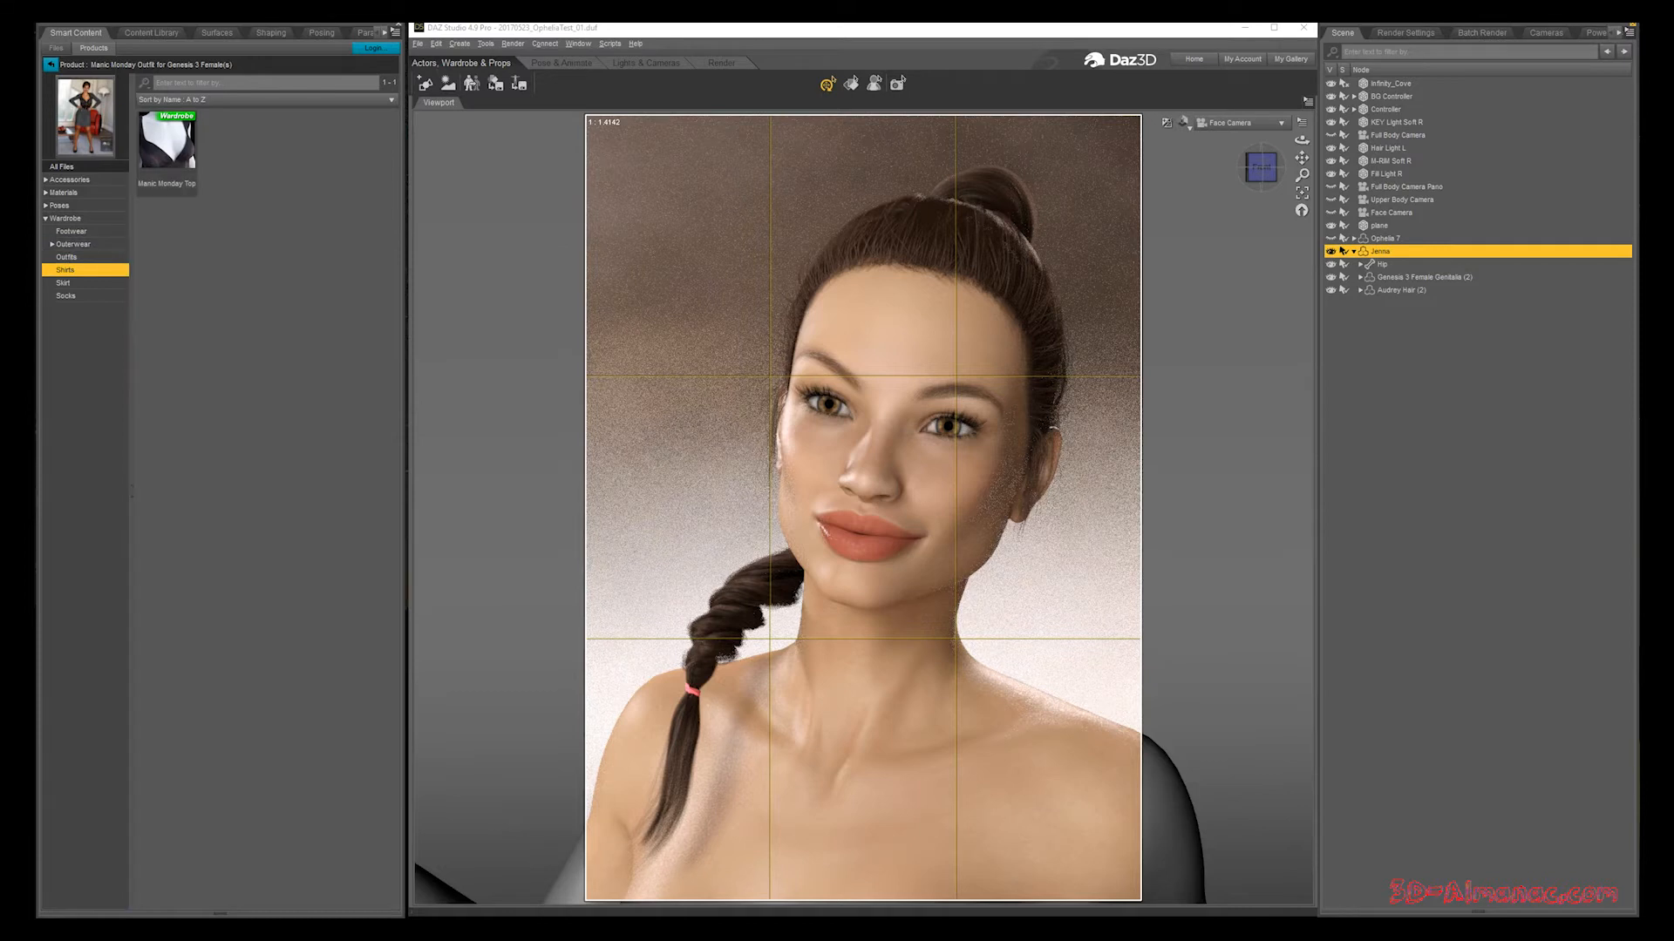
pyautogui.click(64, 283)
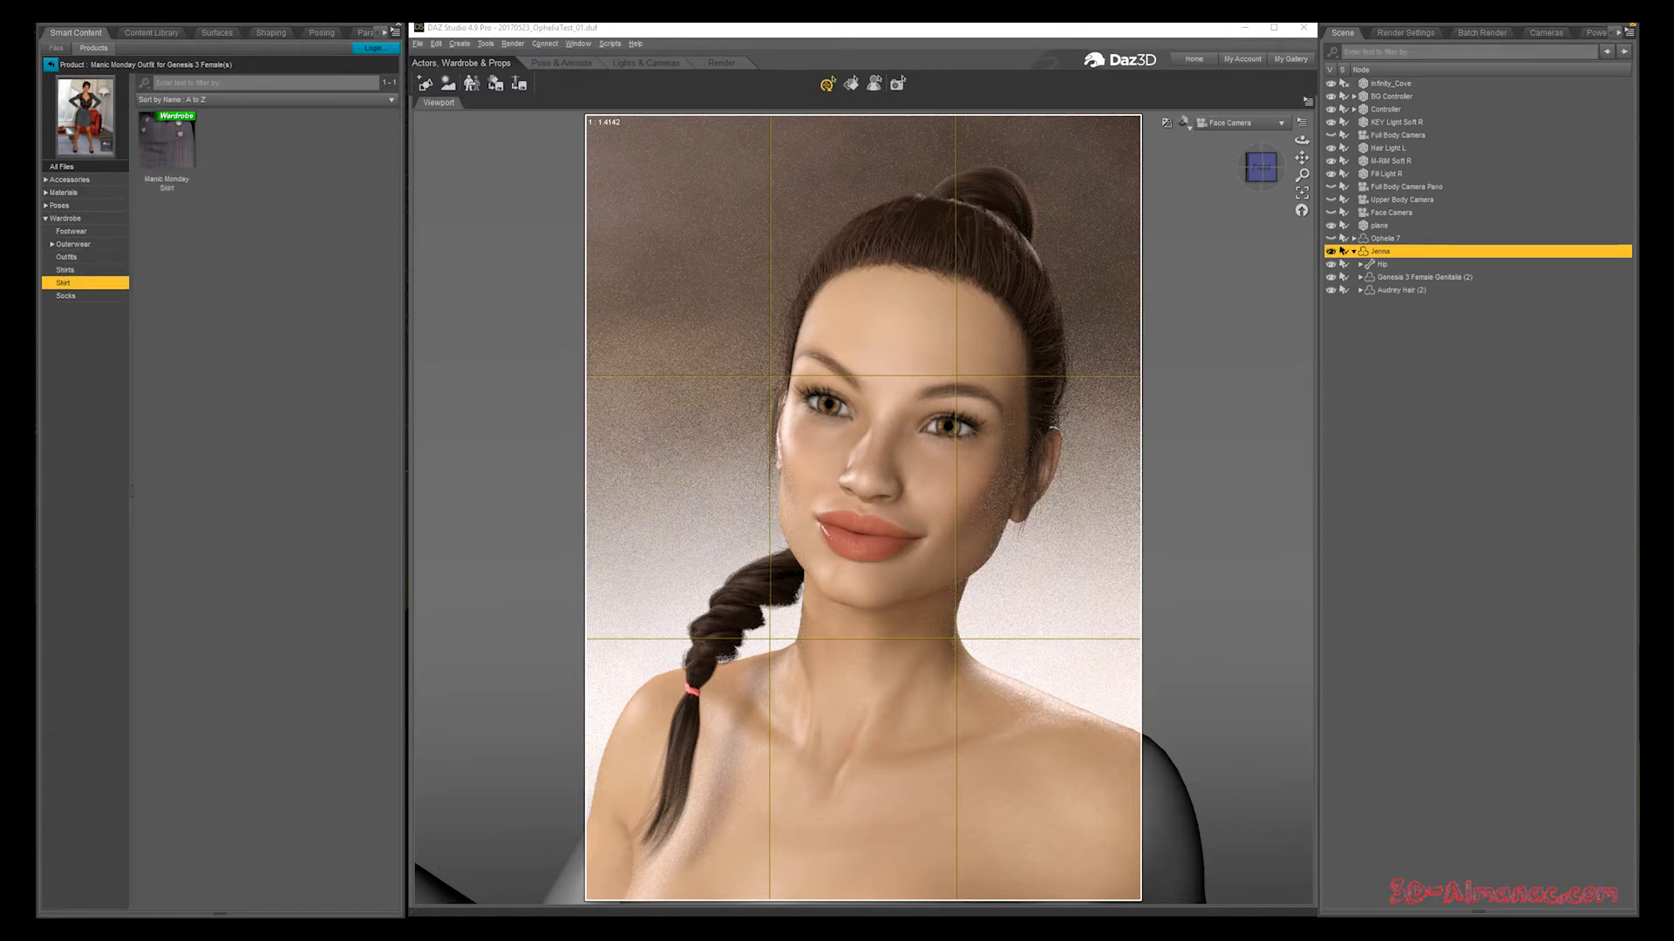
pyautogui.click(65, 297)
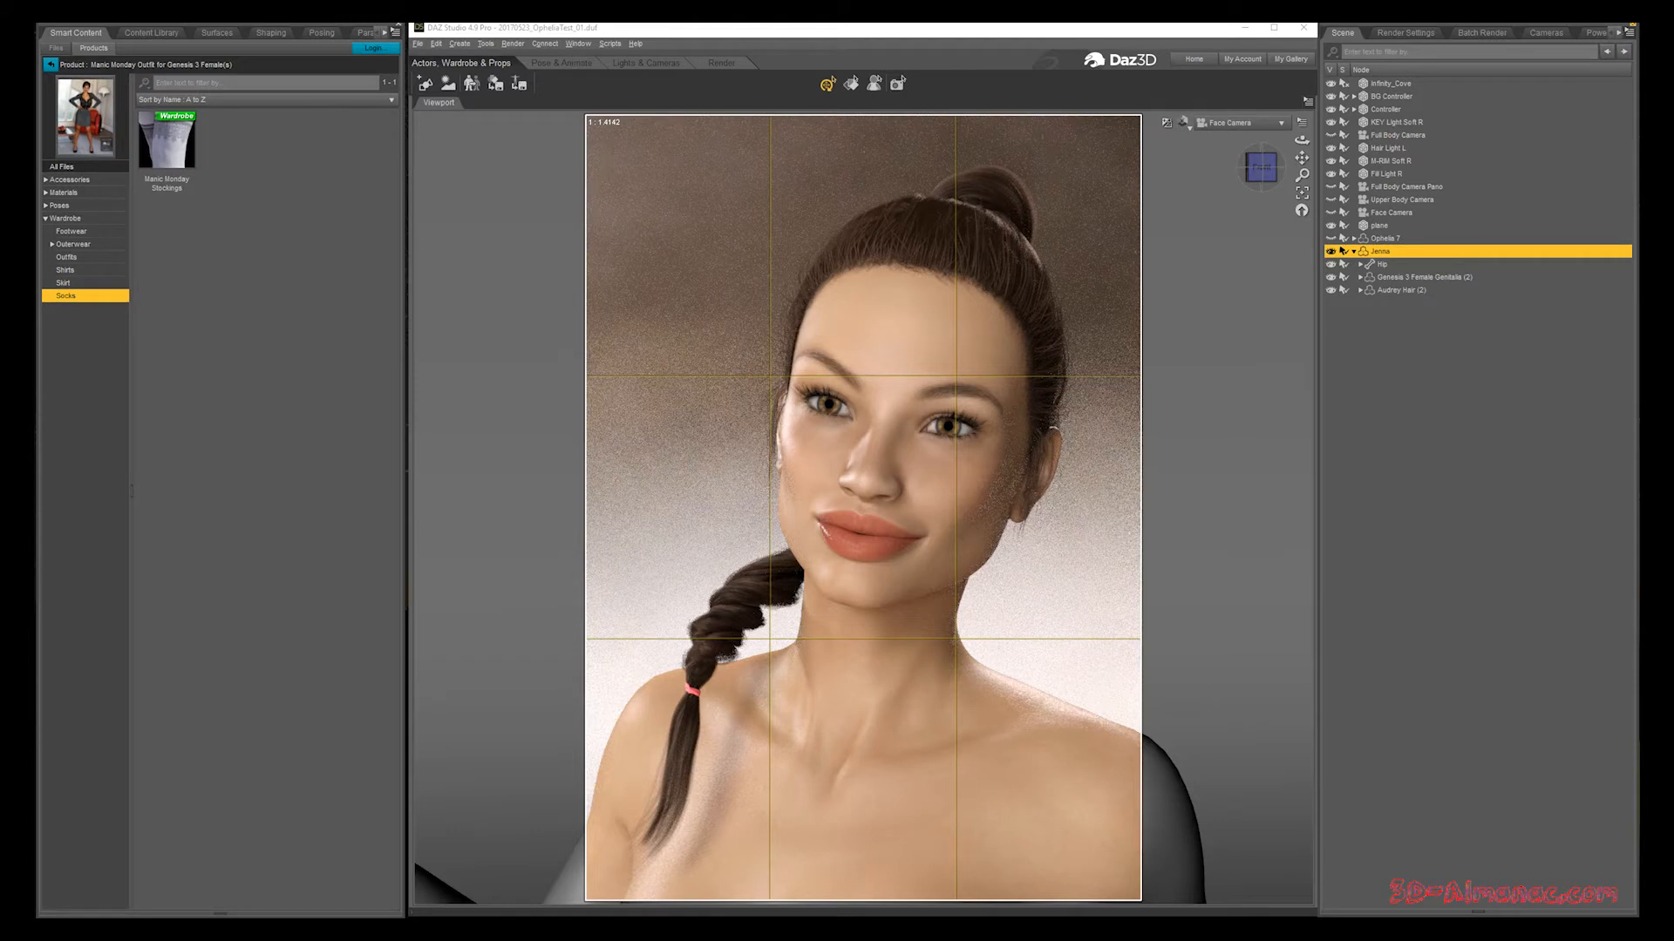
# Step: Load the complete Manic Monday Outfit onto Jenna and raise the figure along Y so the heels stand on the floor
pyautogui.click(66, 257)
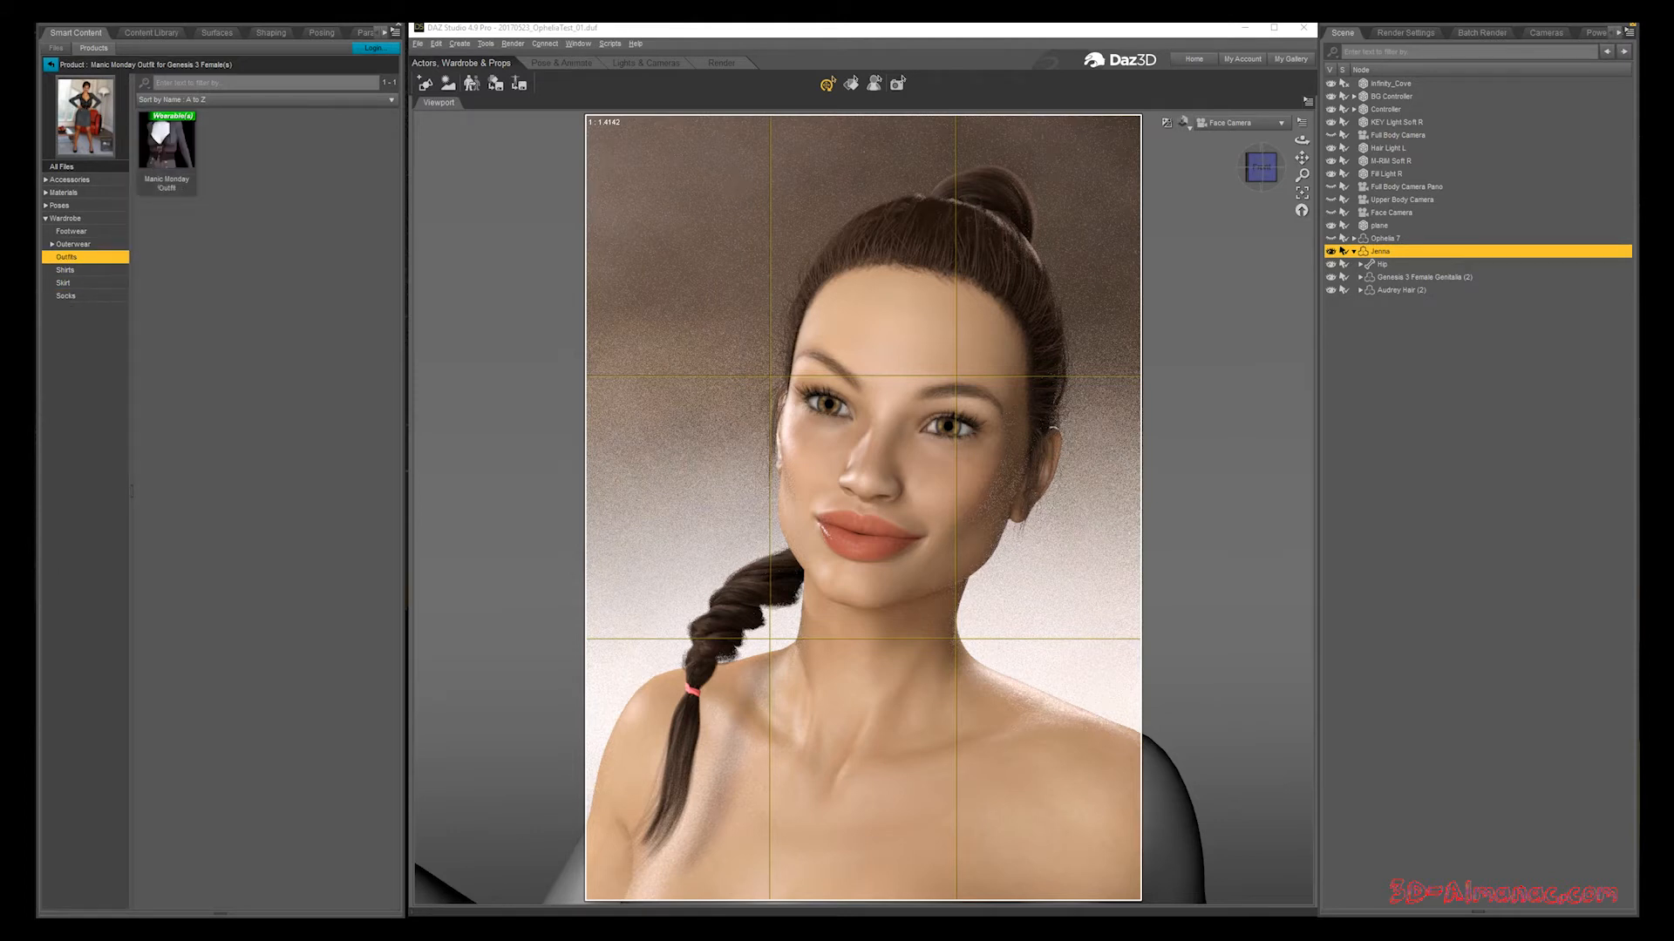
pyautogui.doubleClick(166, 153)
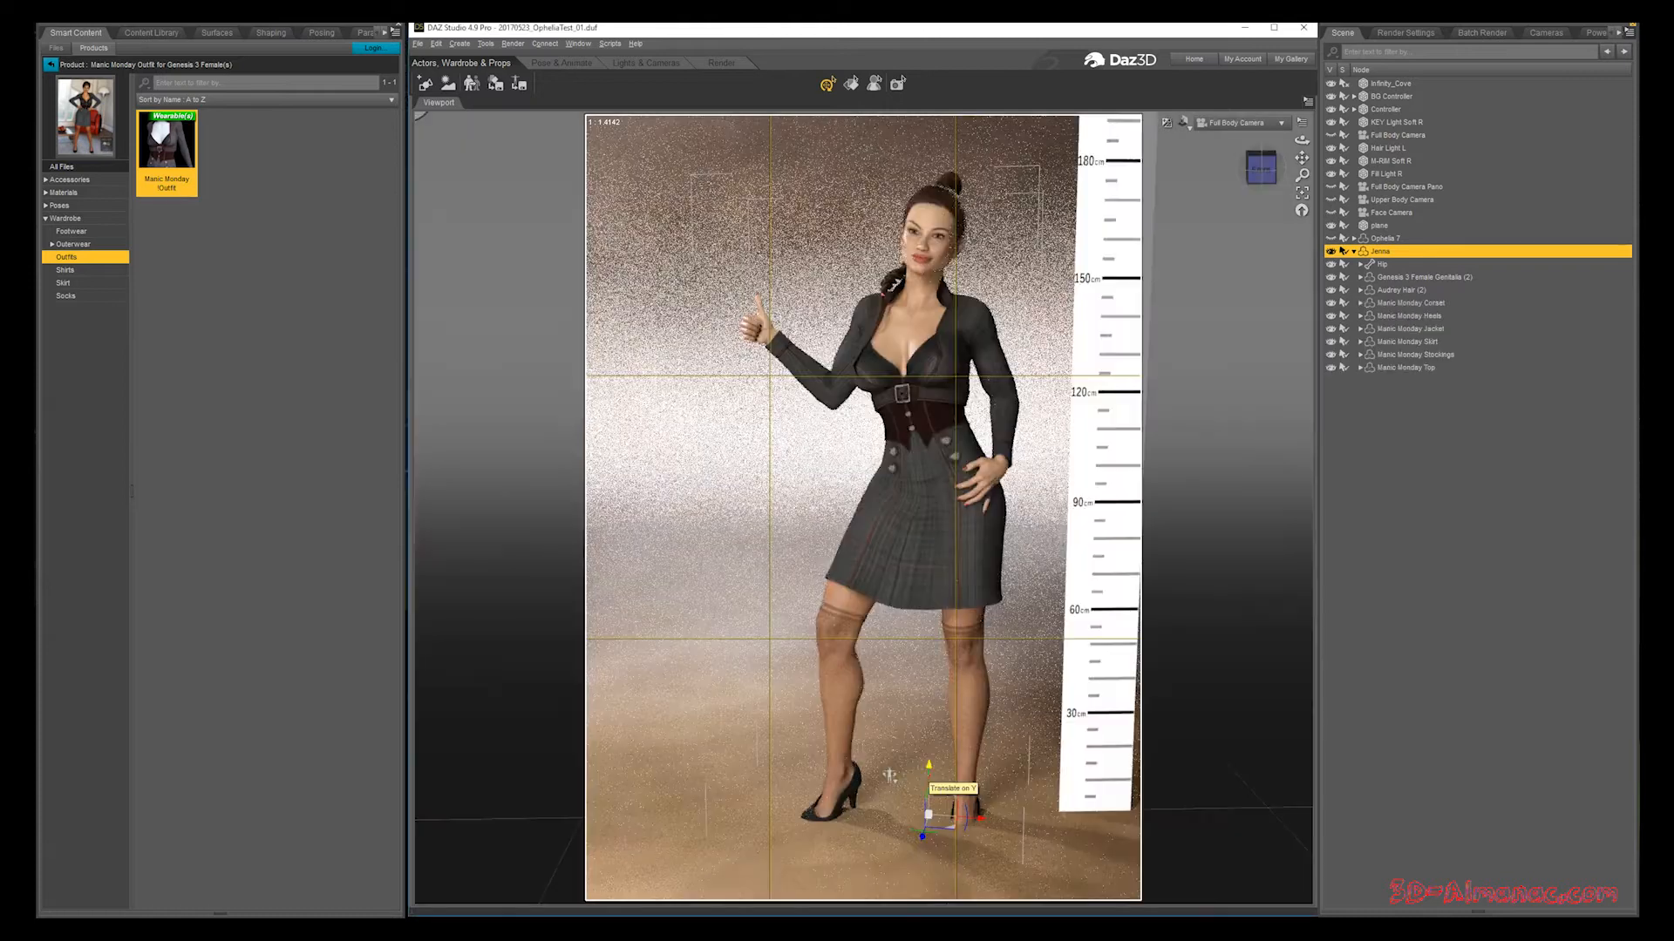
pyautogui.moveTo(928, 764); pyautogui.dragTo(929, 766)
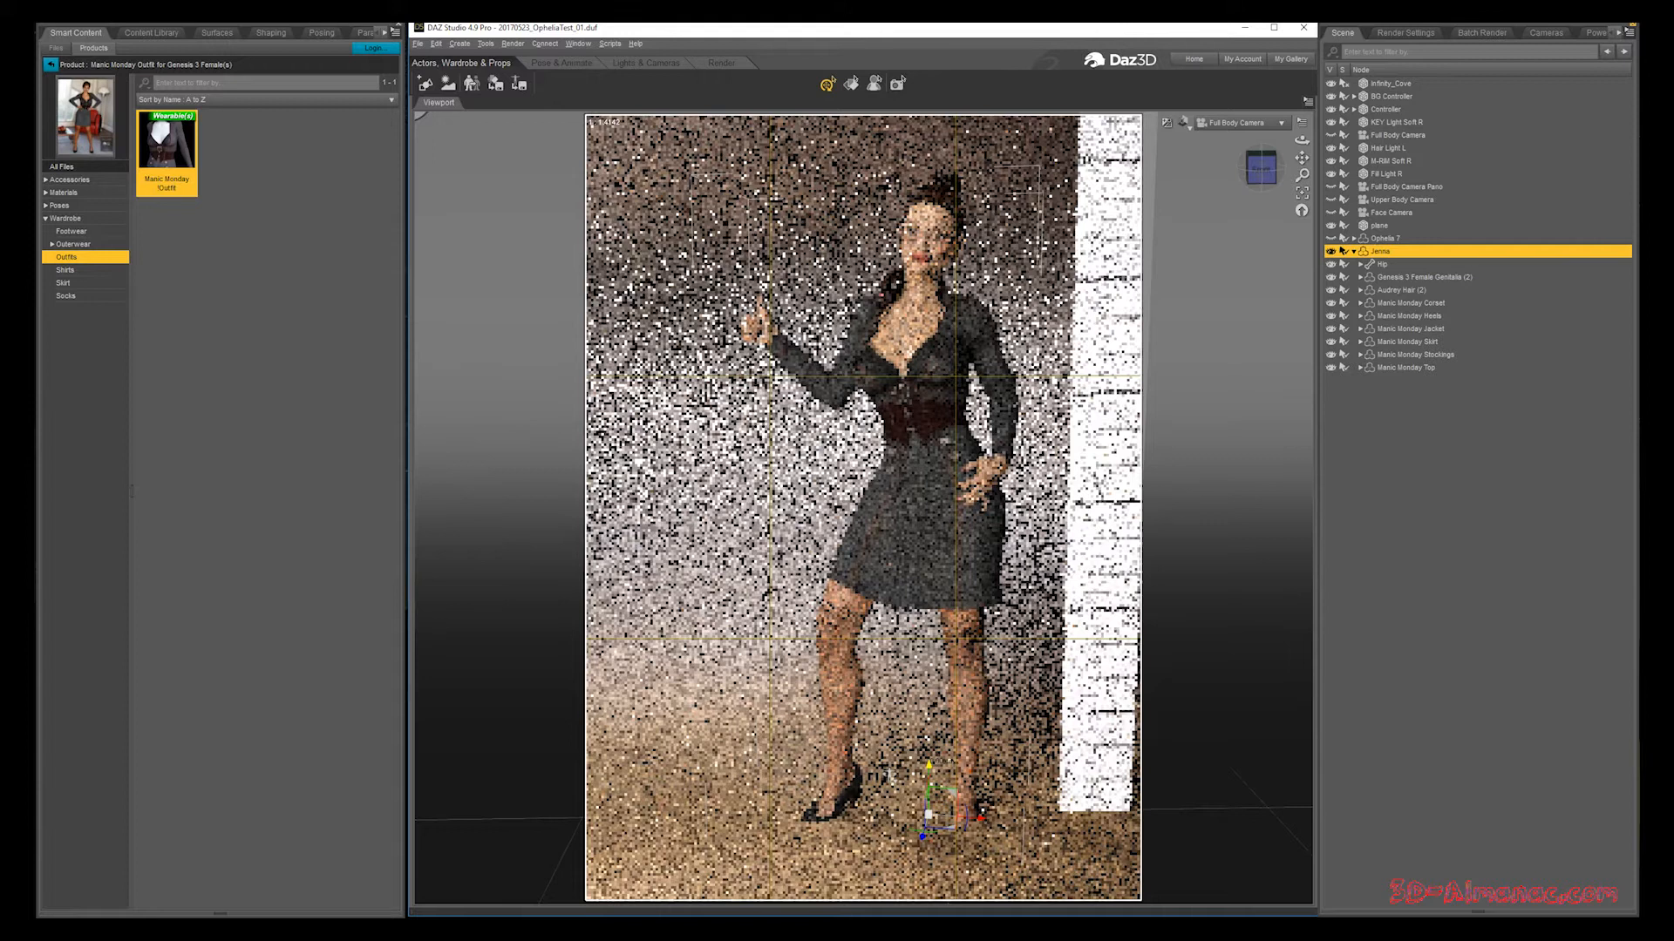
pyautogui.moveTo(928, 765); pyautogui.dragTo(928, 743)
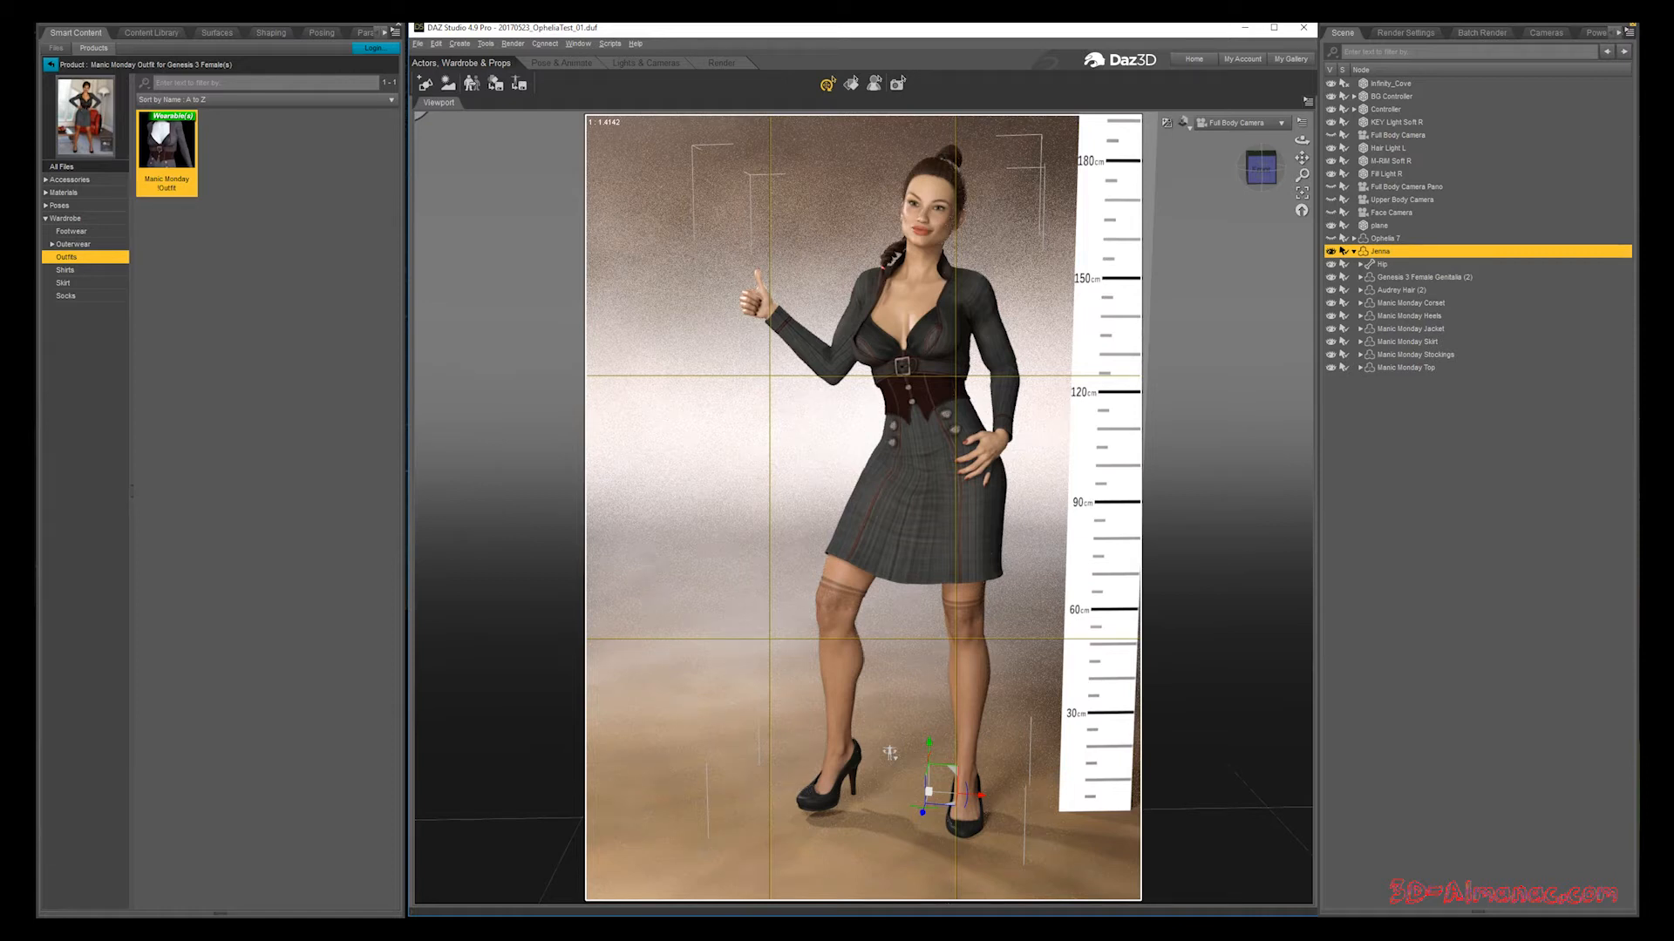
# Step: Examine the Manic Monday Outfit's Iray wardrobe and accessory materials, including the Manic Monday Ava Top
pyautogui.click(46, 193)
pyautogui.click(52, 219)
pyautogui.click(77, 244)
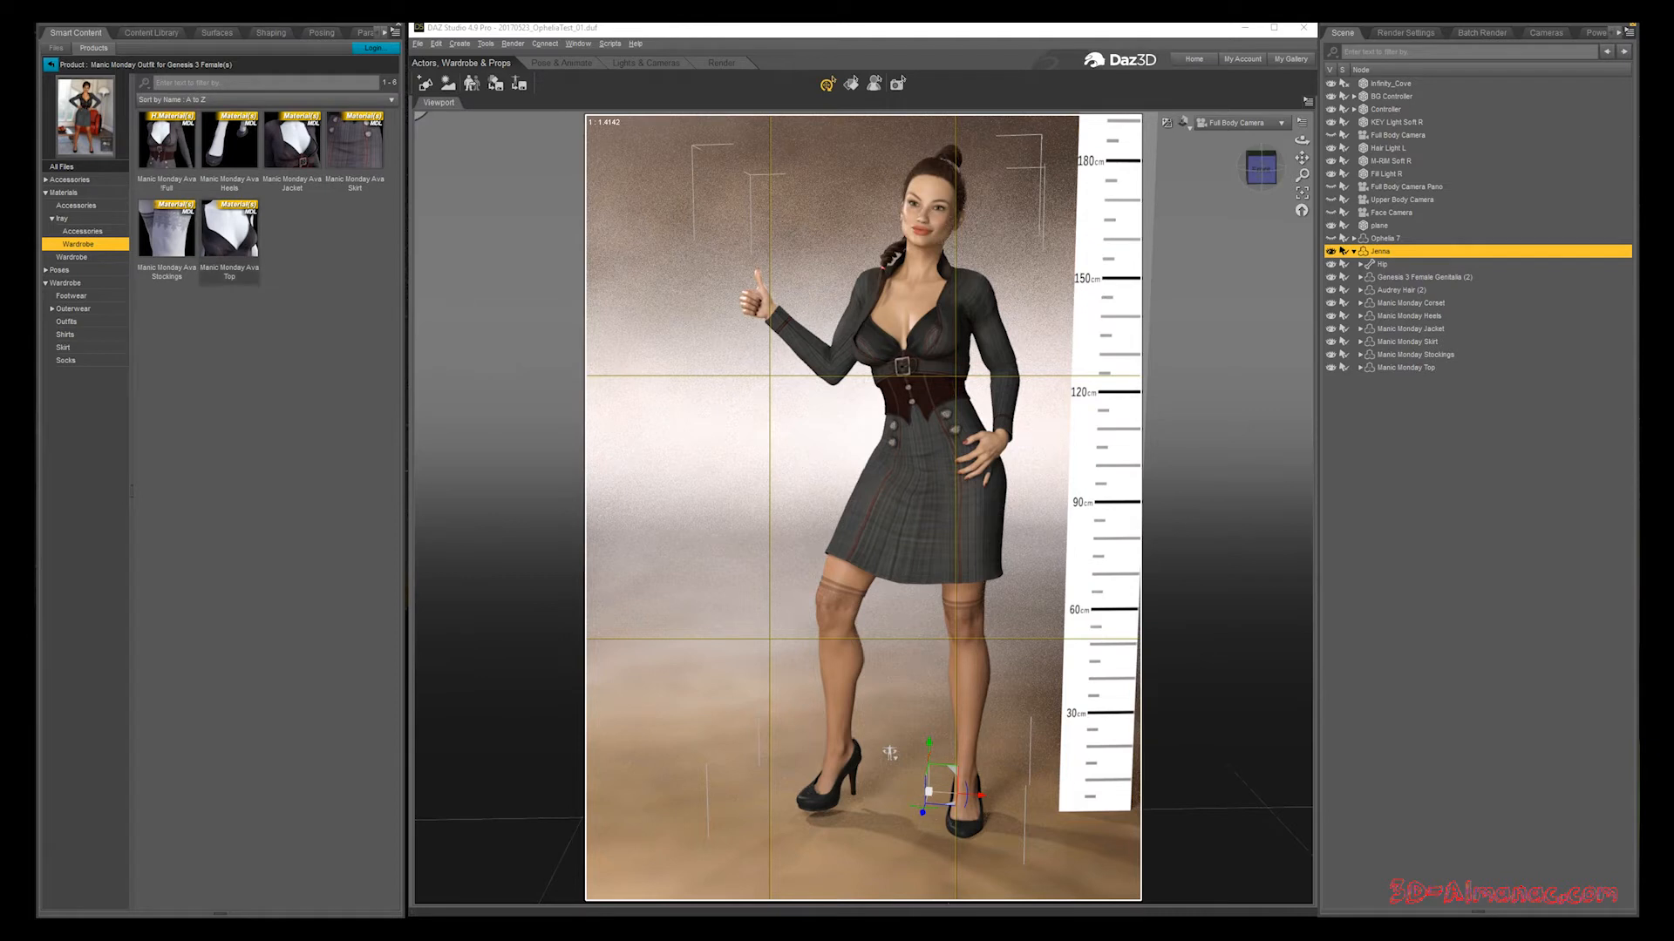
pyautogui.moveTo(229, 231)
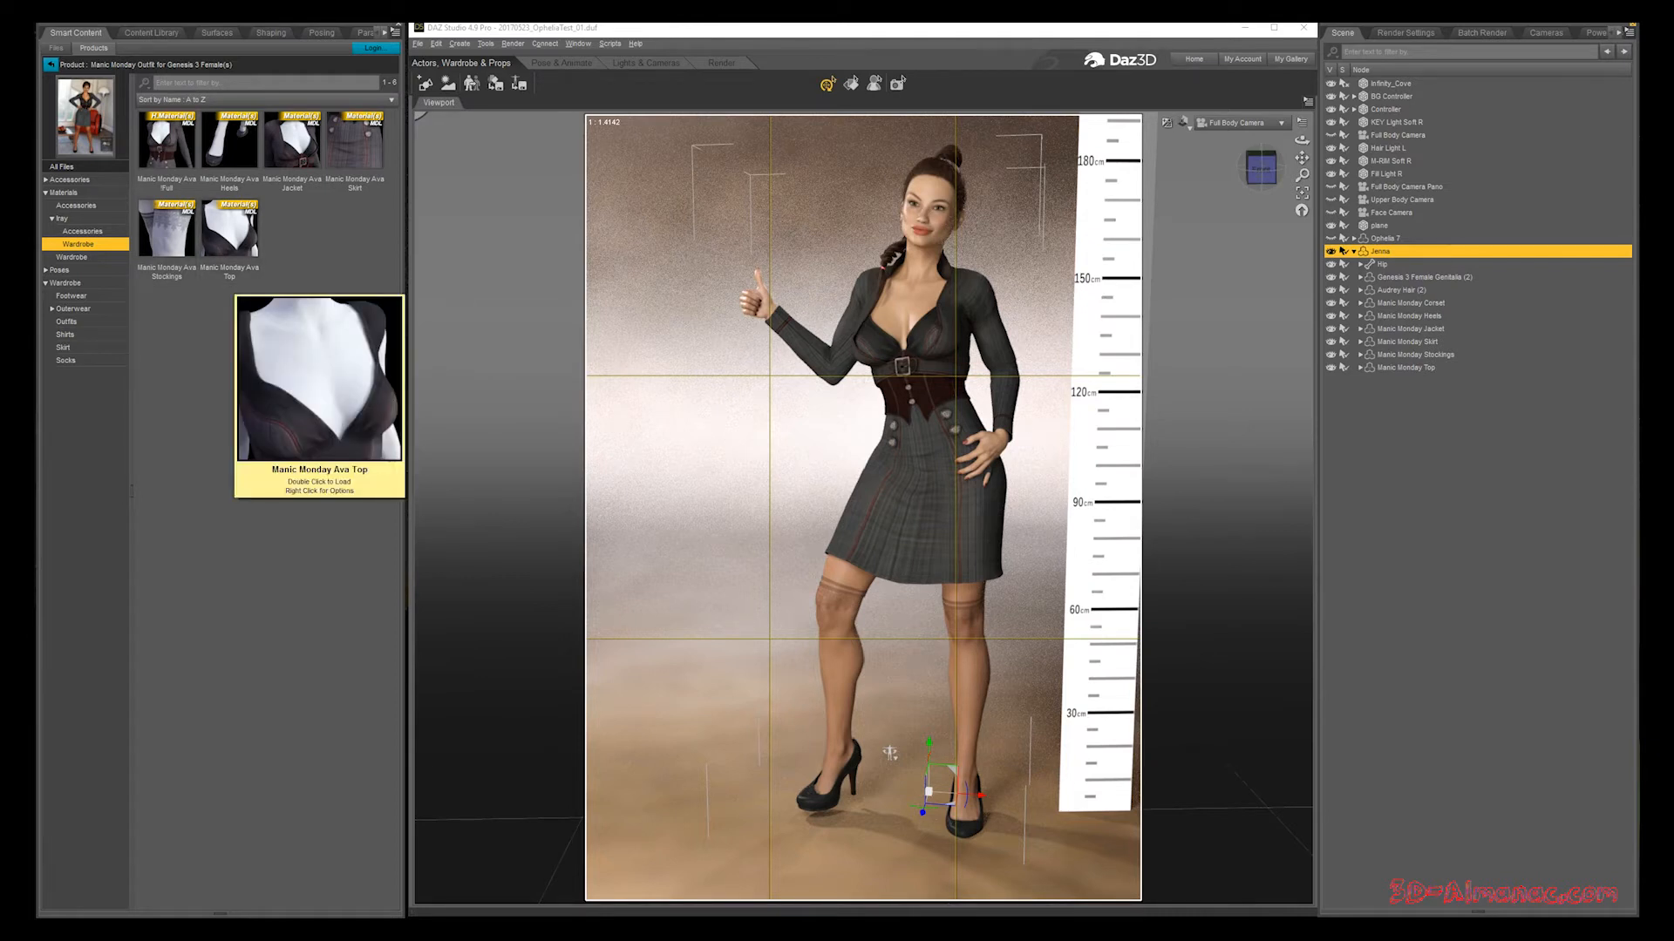
pyautogui.click(82, 231)
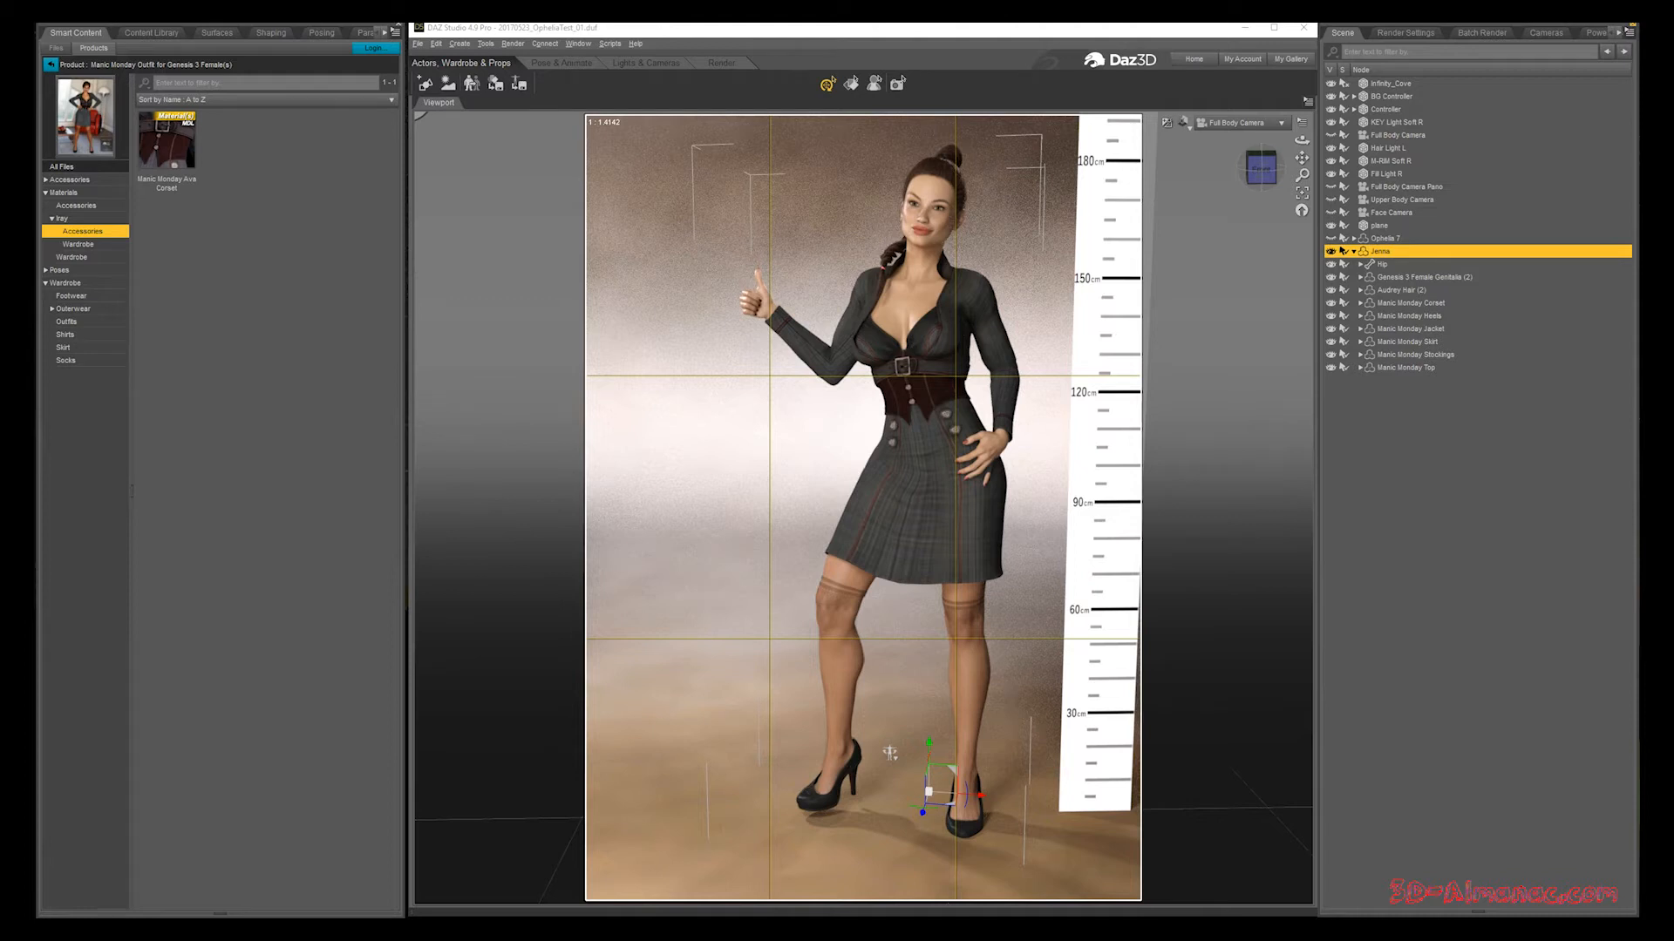
# Step: Check the available shaping morphs for the Manic Monday Corset, Heels and Jacket
pyautogui.click(1410, 303)
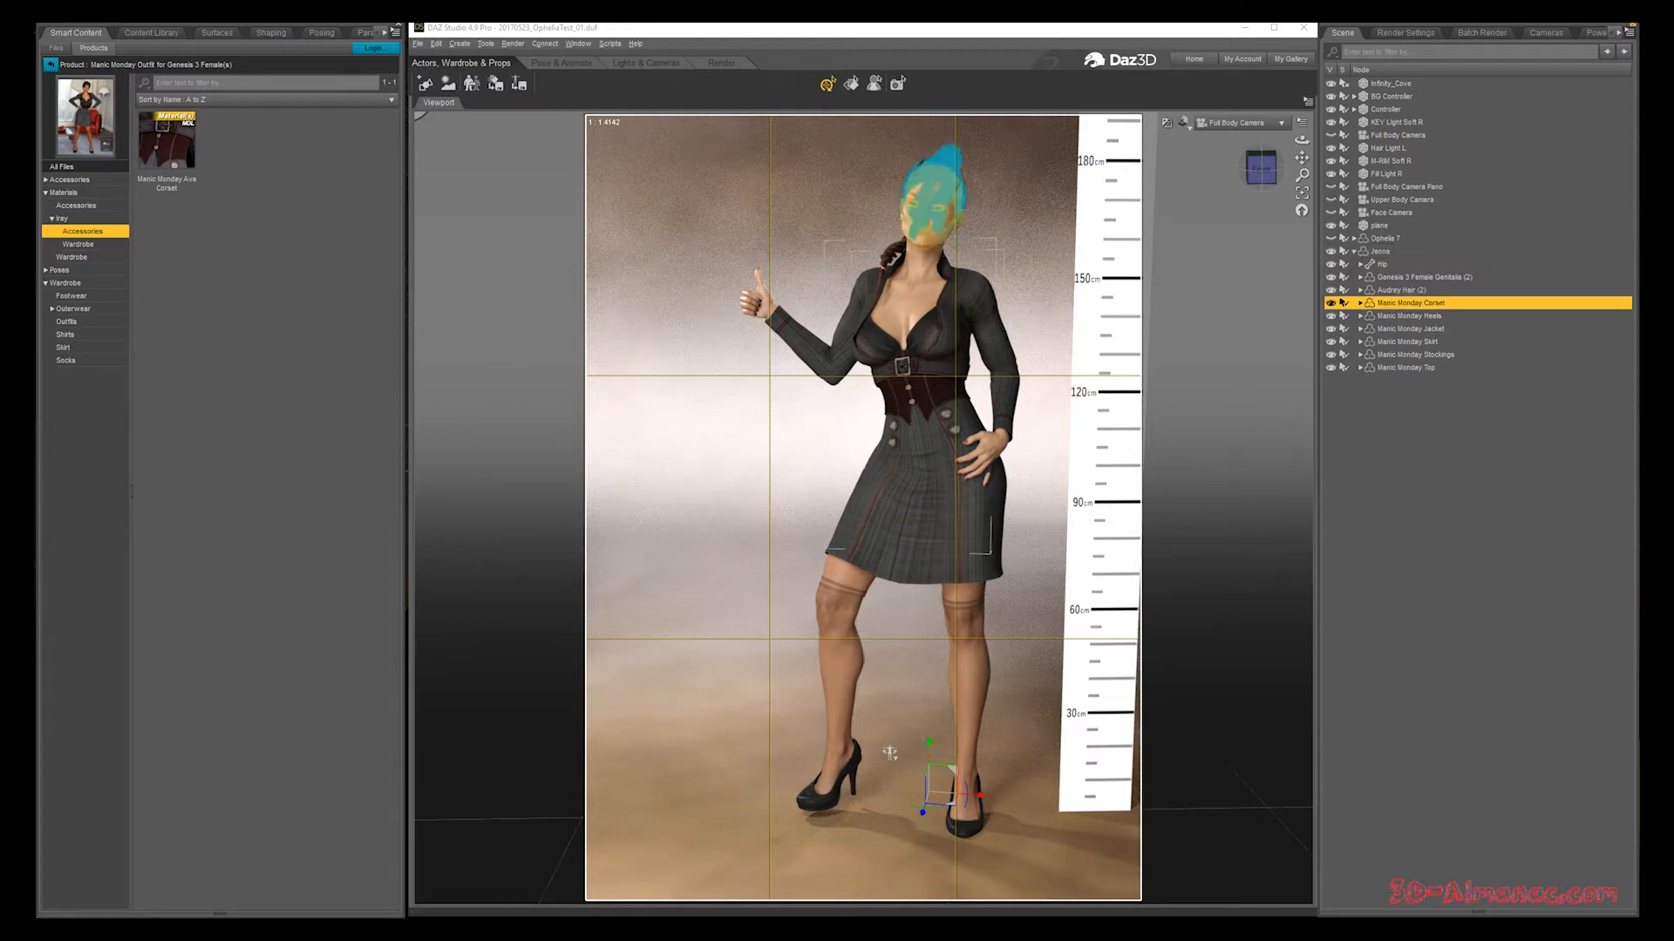
pyautogui.click(270, 32)
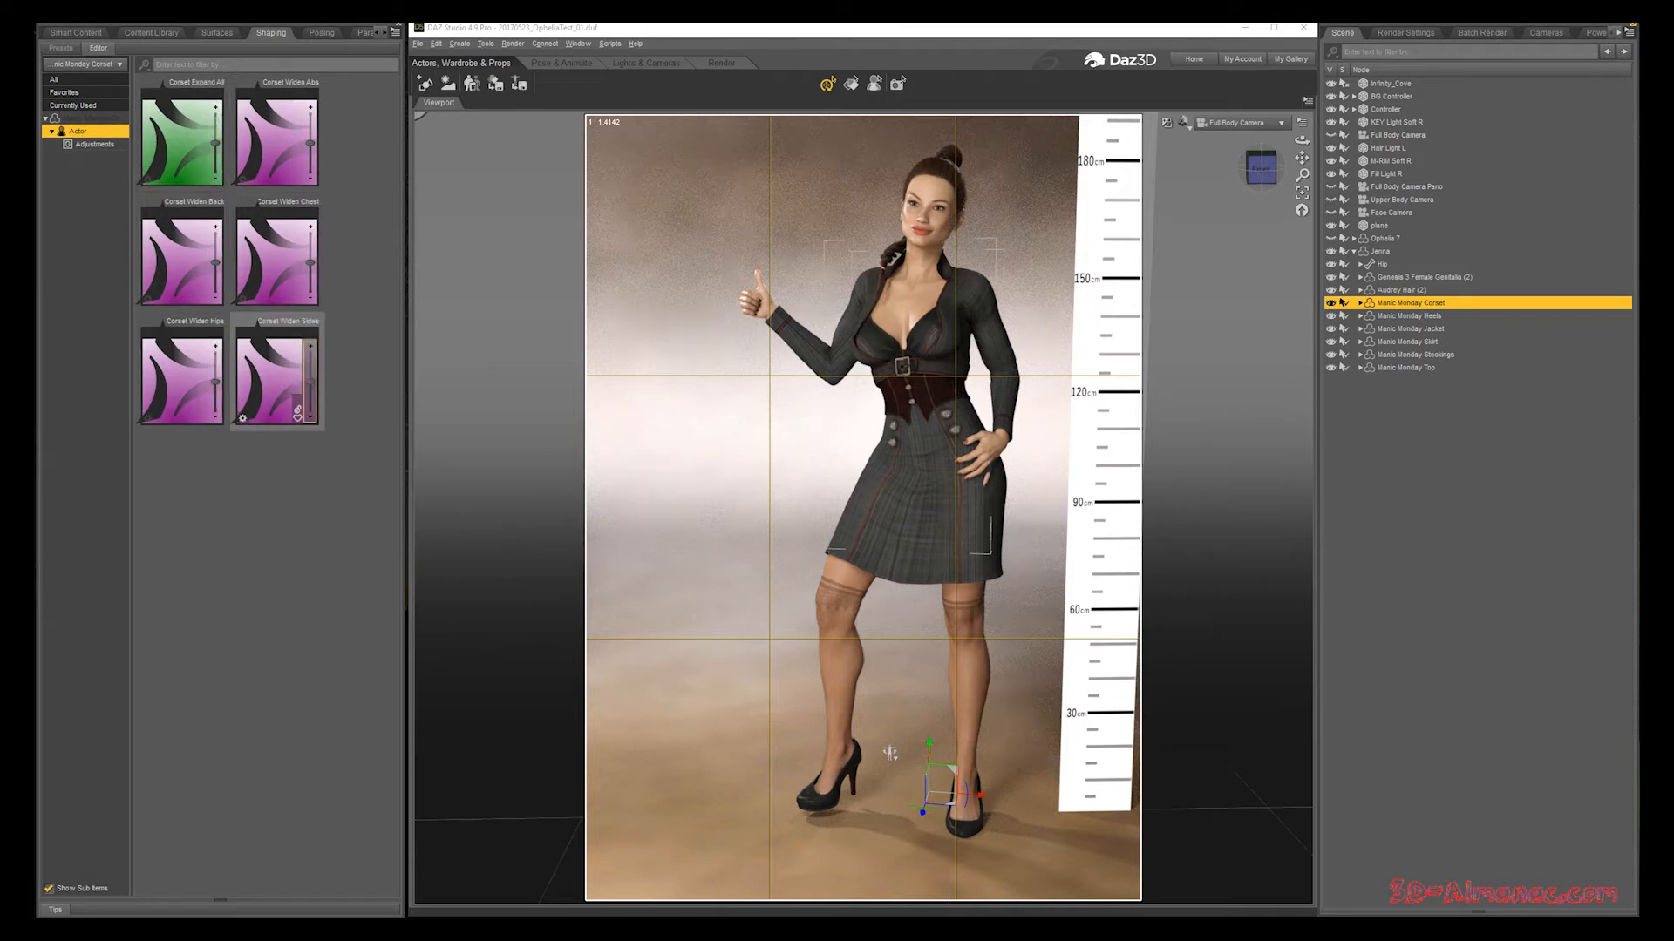
pyautogui.press('Down')
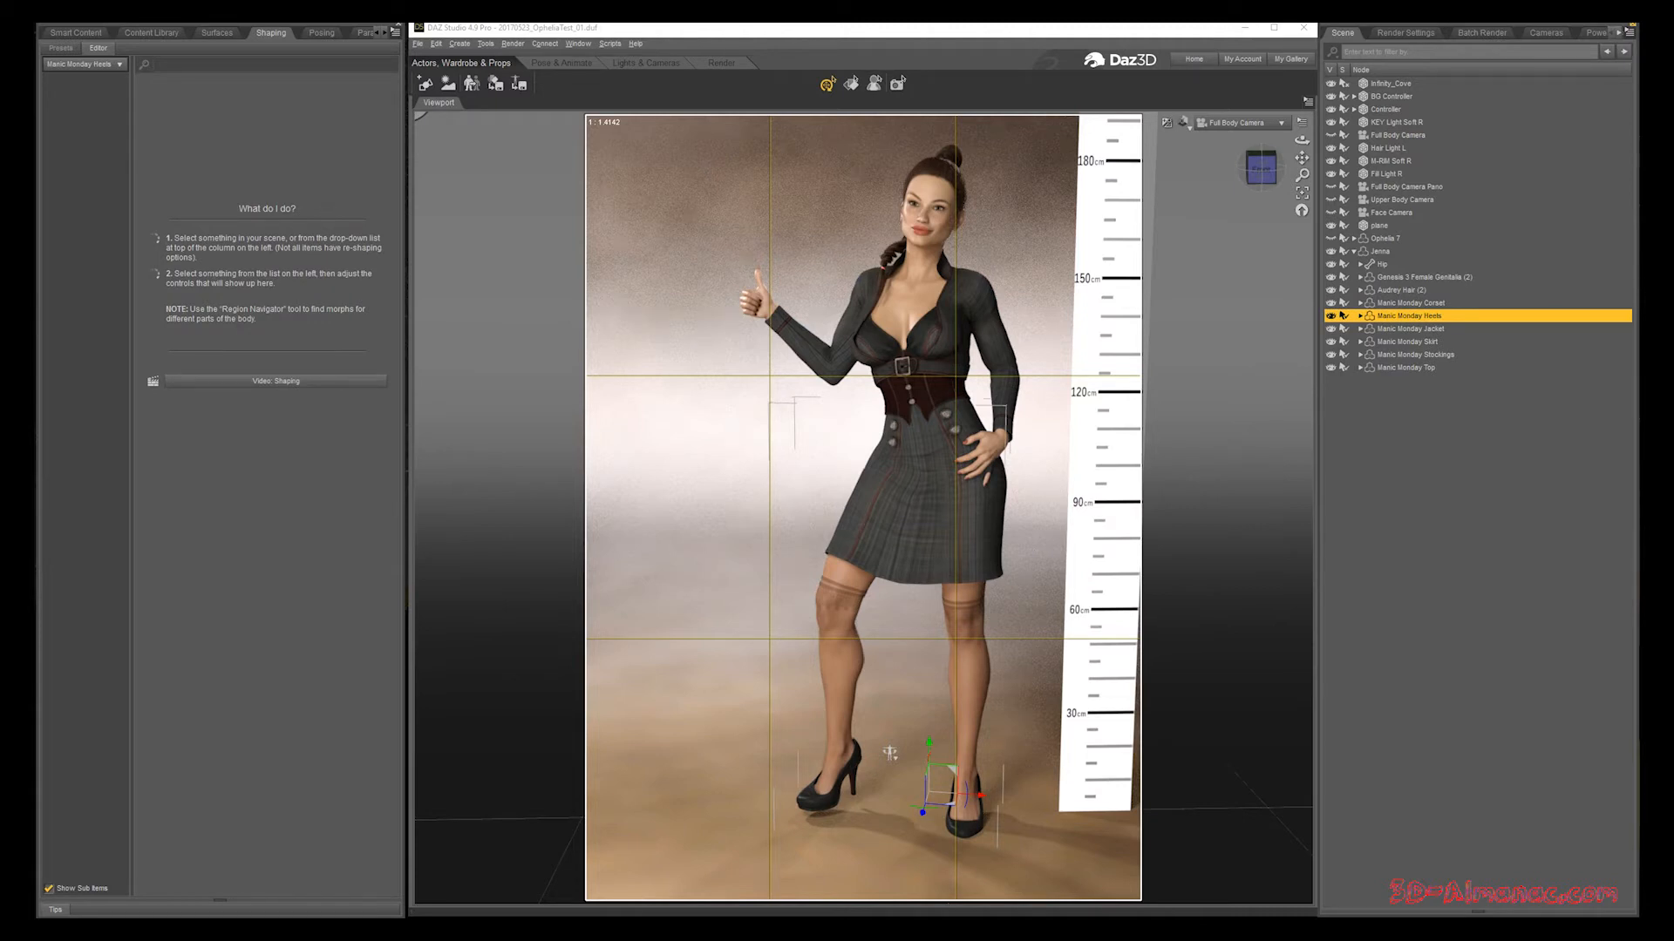
pyautogui.press('Right')
pyautogui.press('Left')
pyautogui.click(1410, 328)
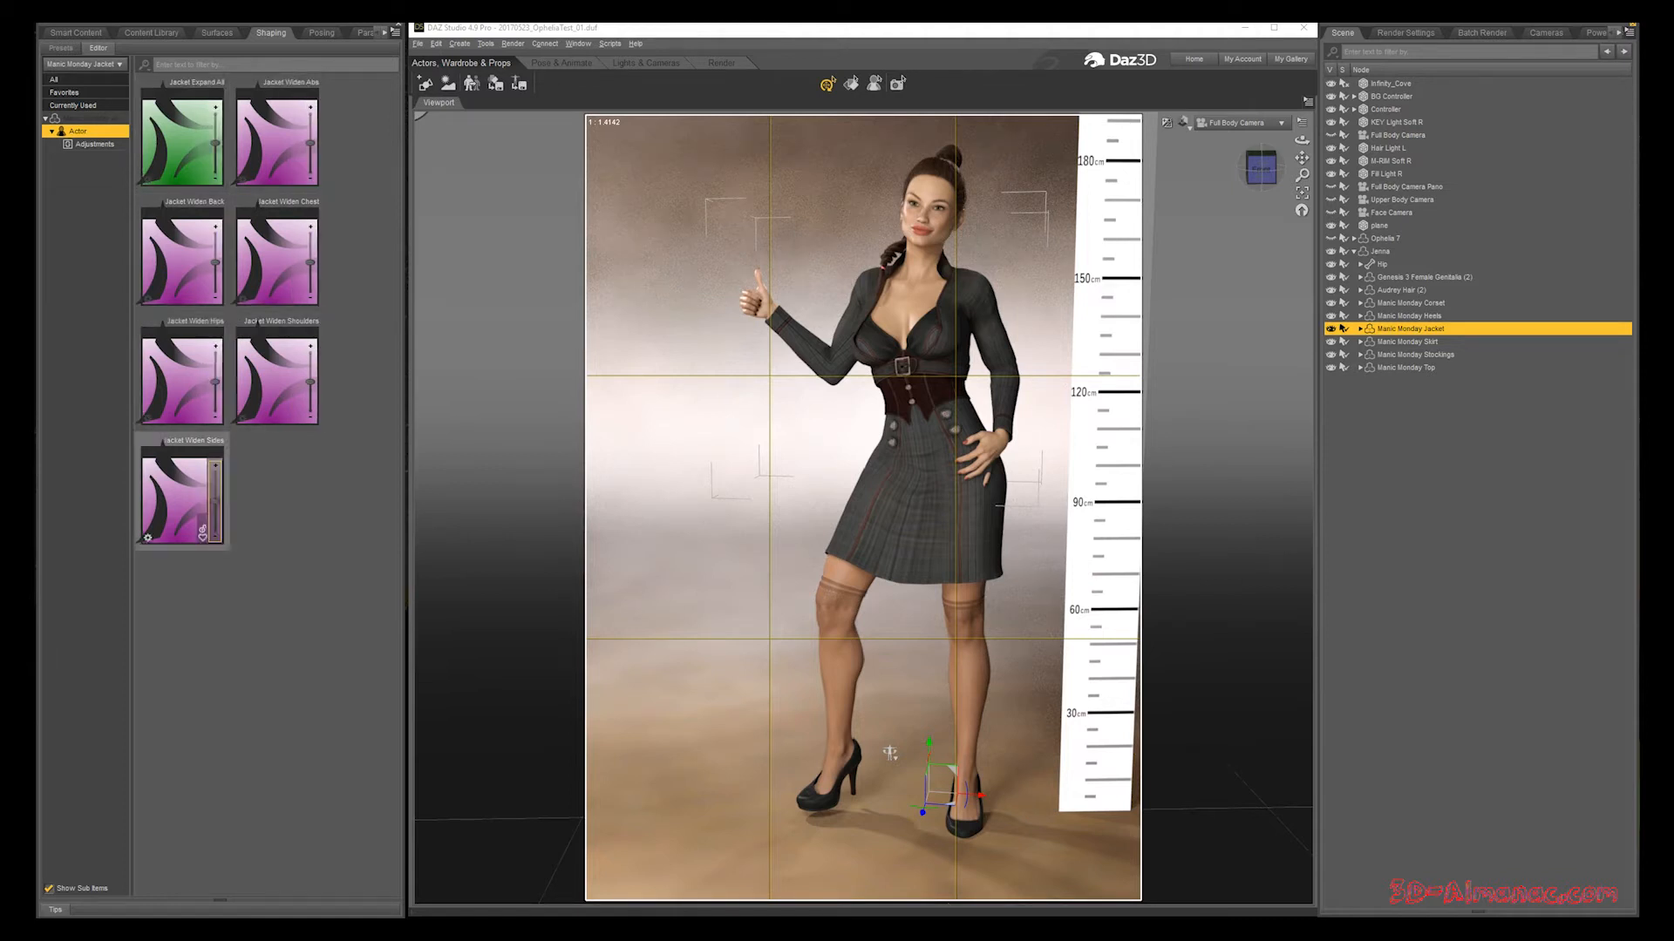
# Step: Try the Manic Monday Skirt's Lift Front morph at 100%, restore it, and check the shaping morphs of the stockings and top
pyautogui.click(1407, 342)
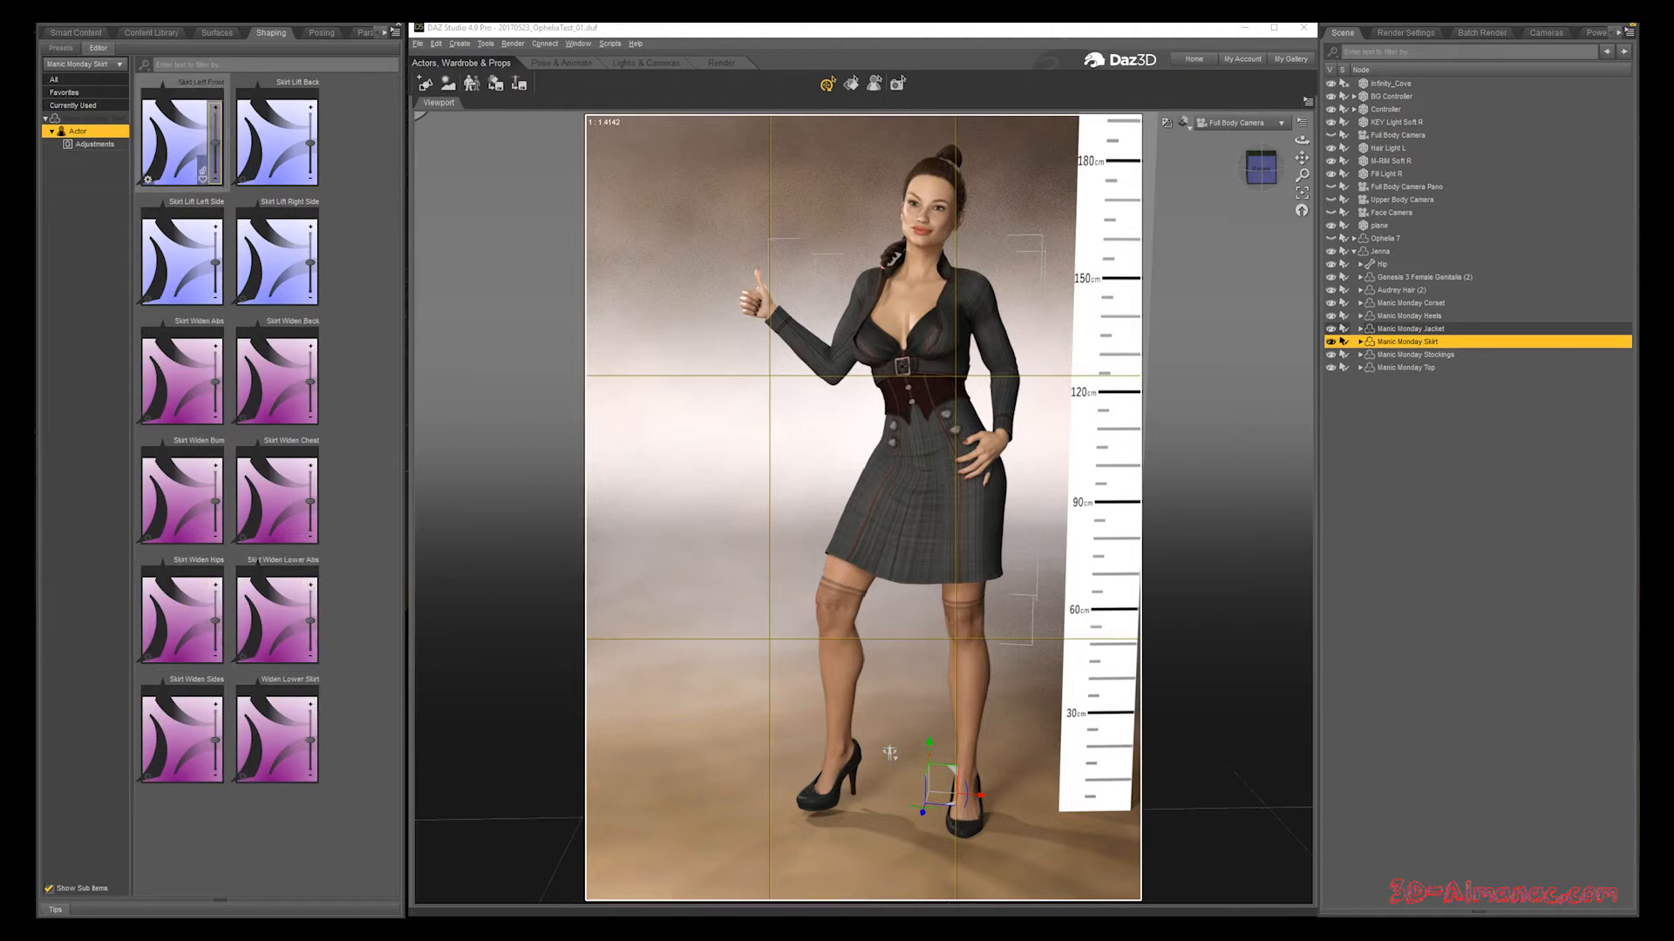
pyautogui.moveTo(216, 143); pyautogui.dragTo(215, 111)
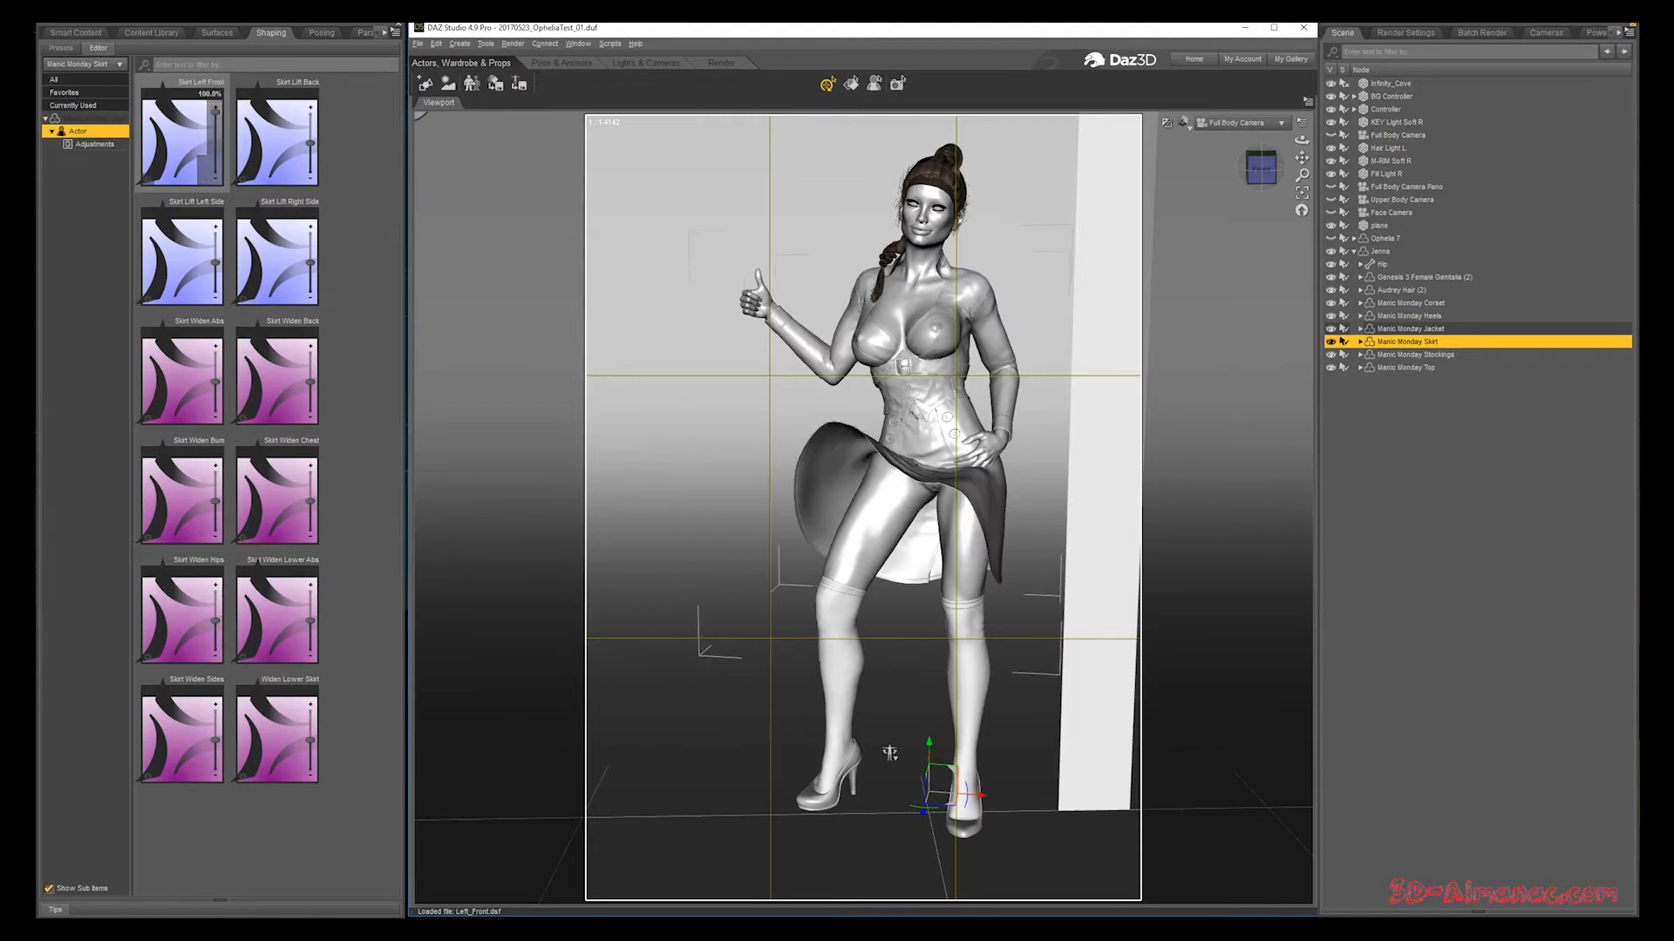
pyautogui.keyDown('alt'); pyautogui.click(215, 118); pyautogui.keyUp('alt')
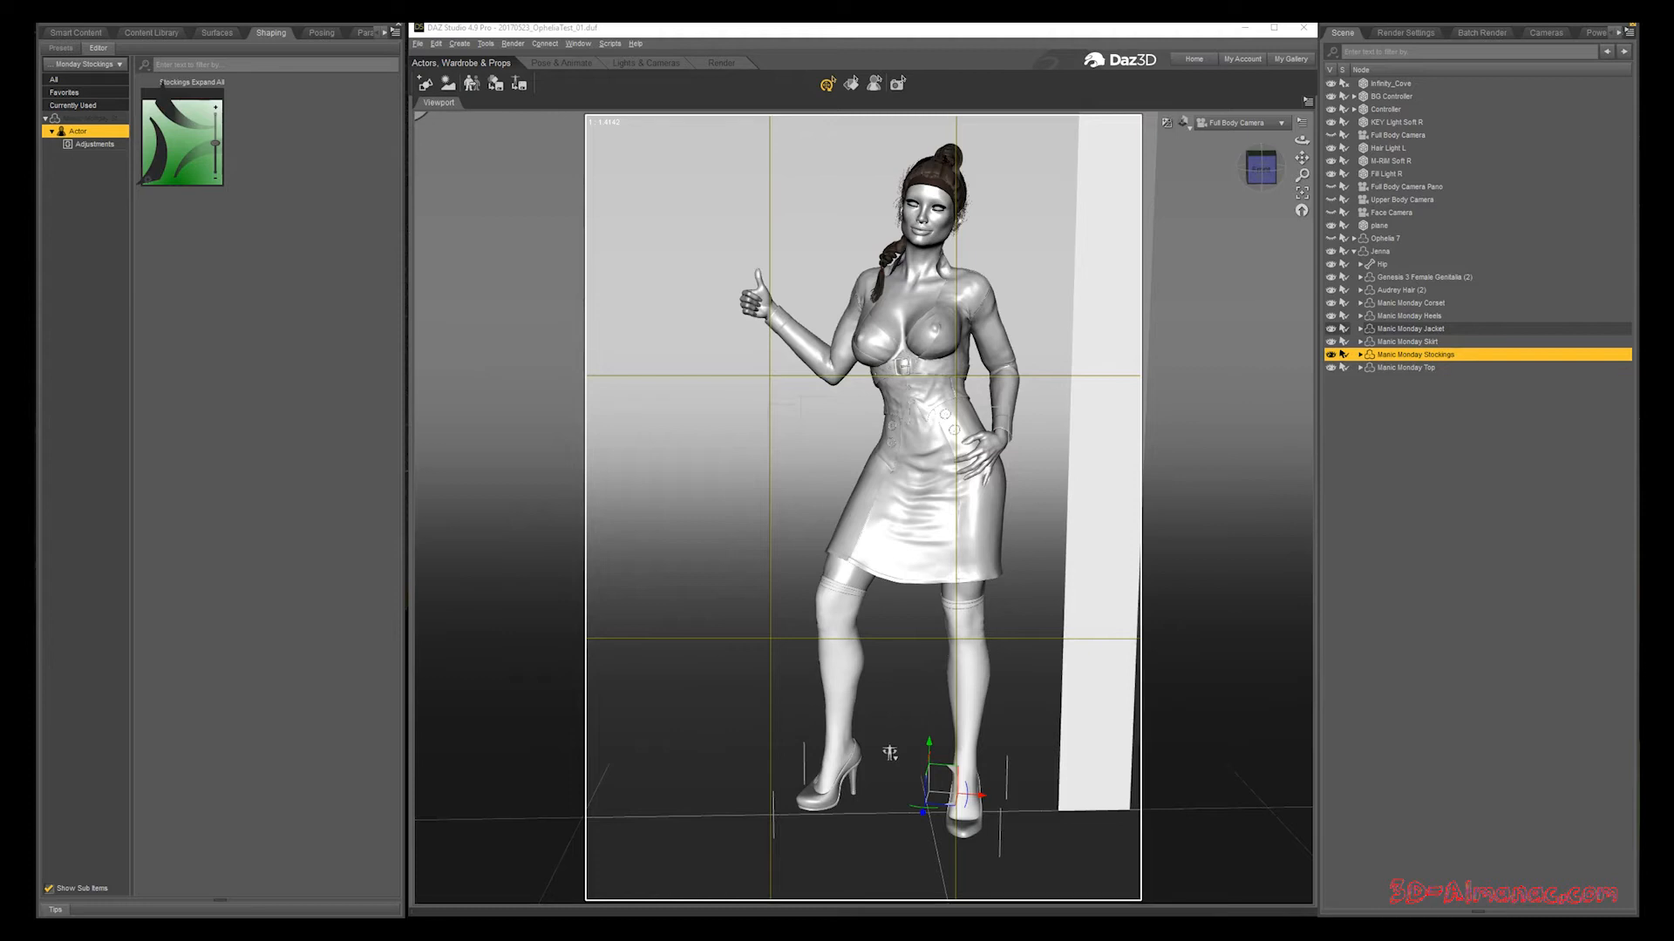
pyautogui.press('Down')
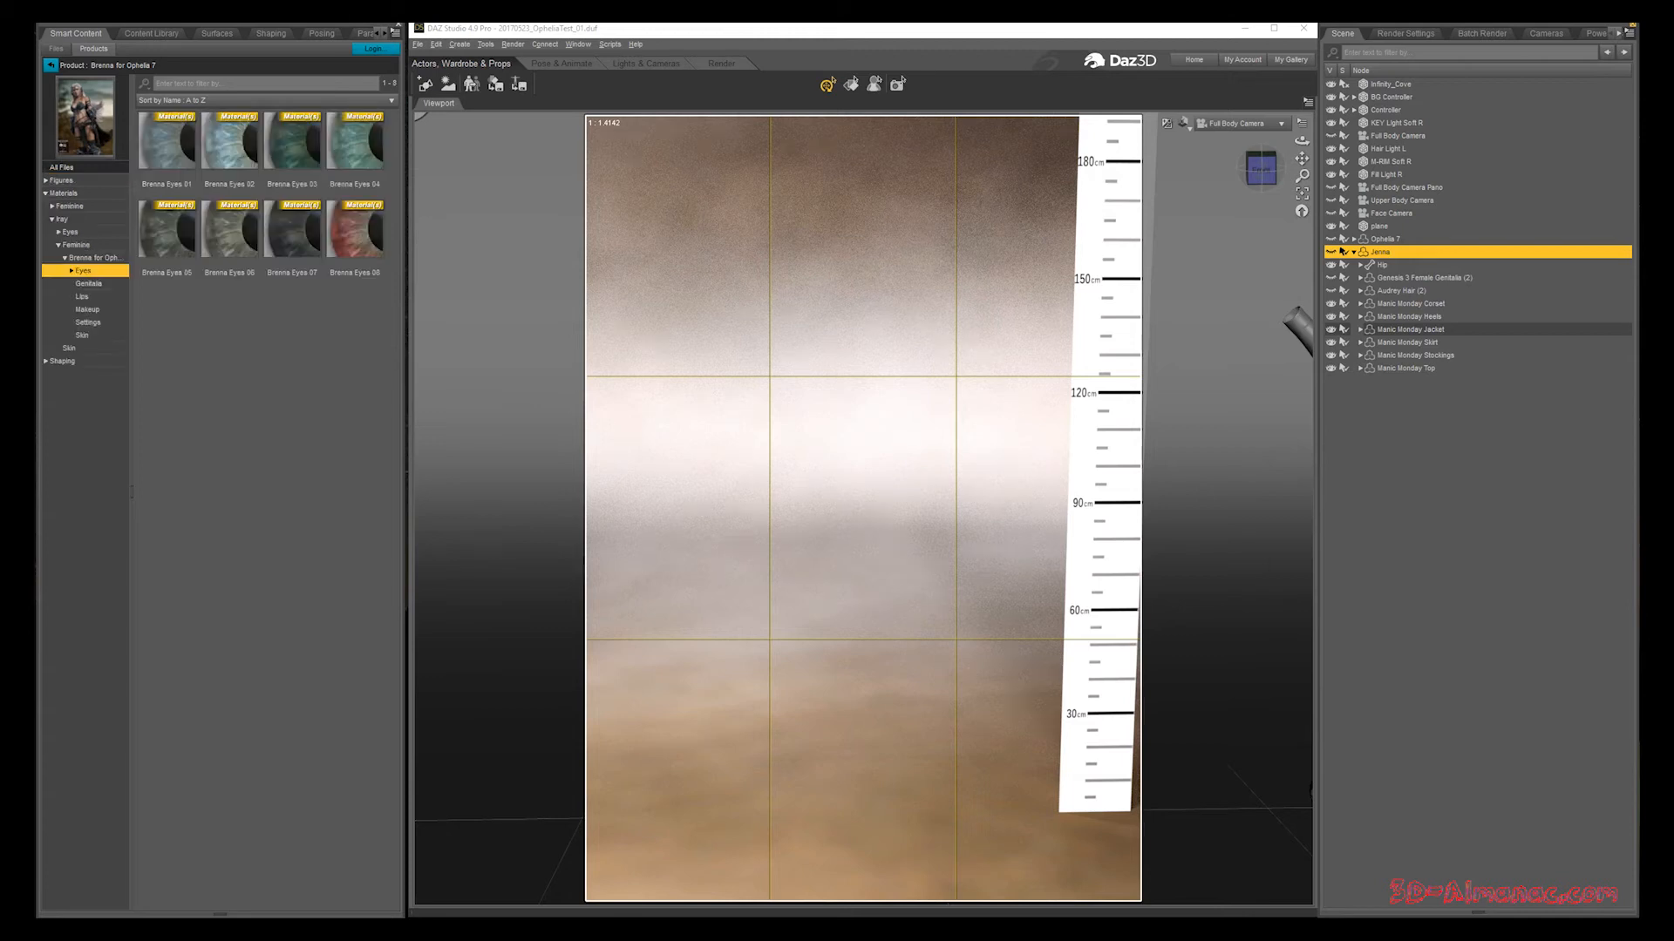
# Step: Examine the Brenna for Ophelia 7 genitalia, lips, makeup, settings and skin materials, plus the shaping presets to apply
pyautogui.click(88, 284)
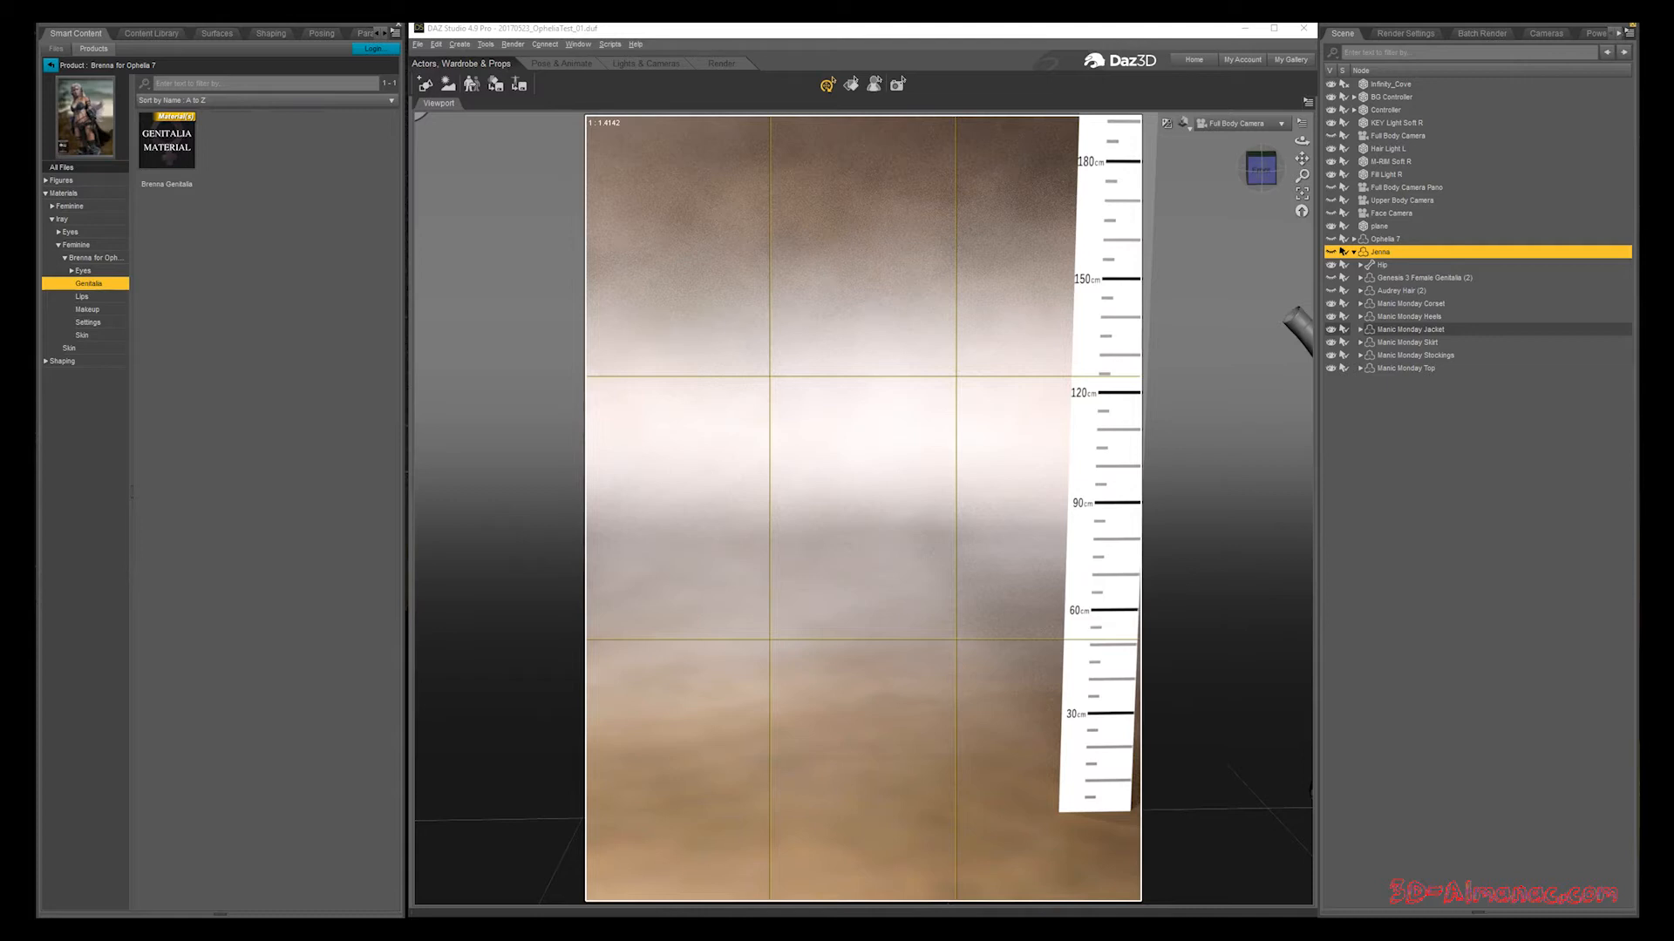
pyautogui.click(82, 296)
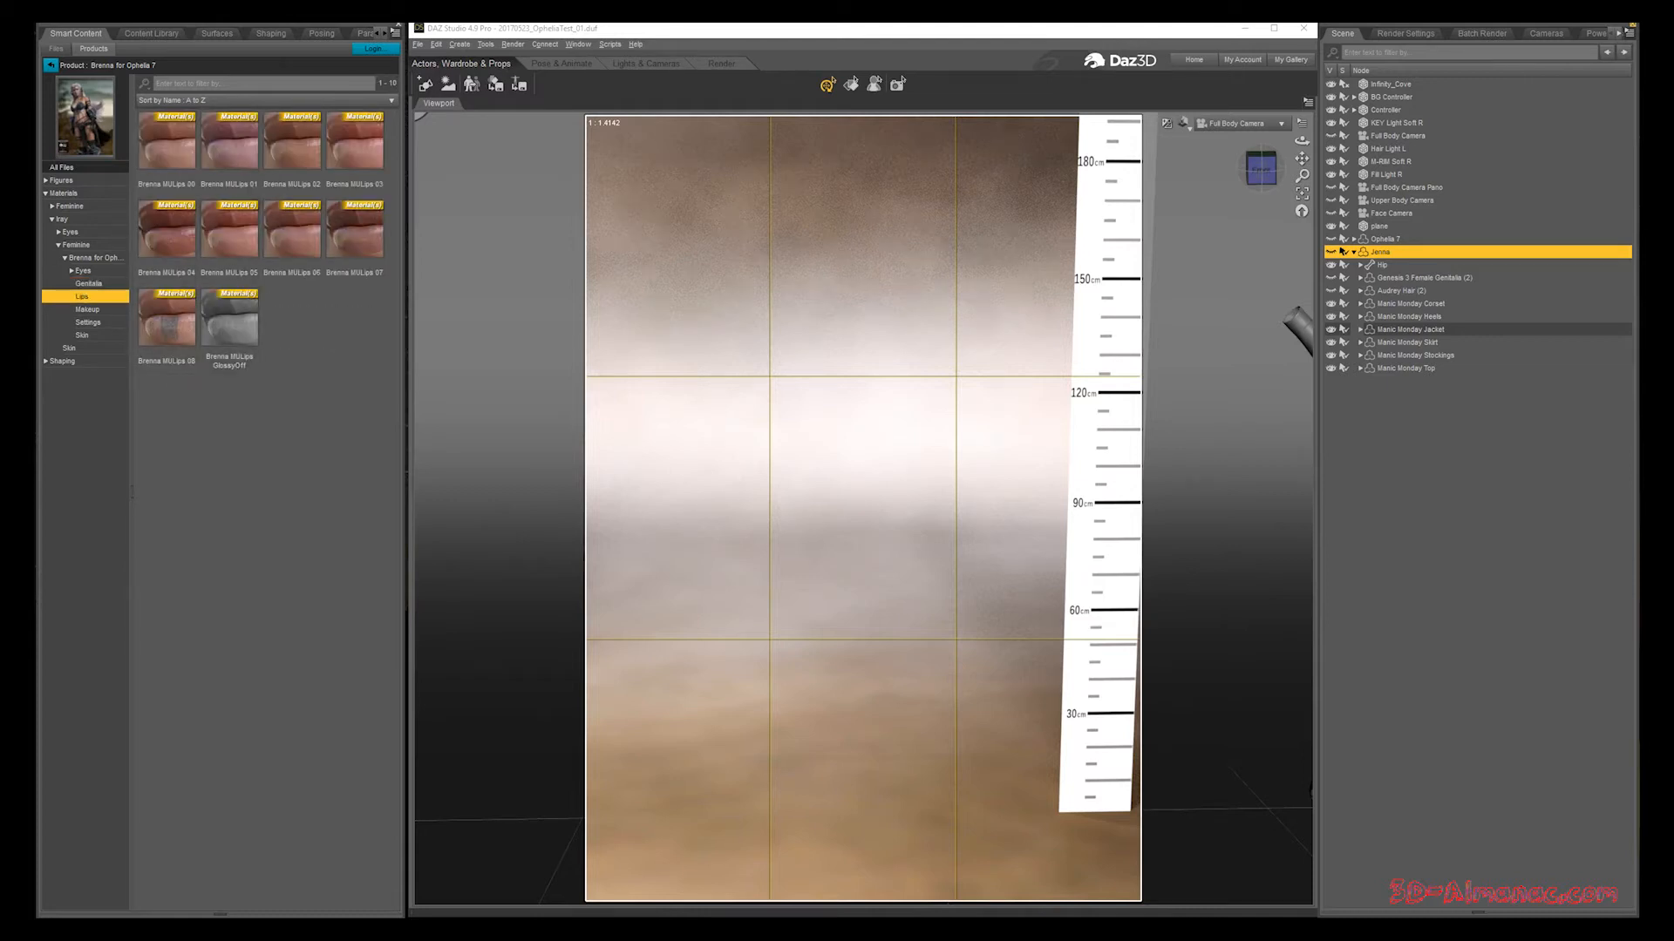
pyautogui.click(87, 309)
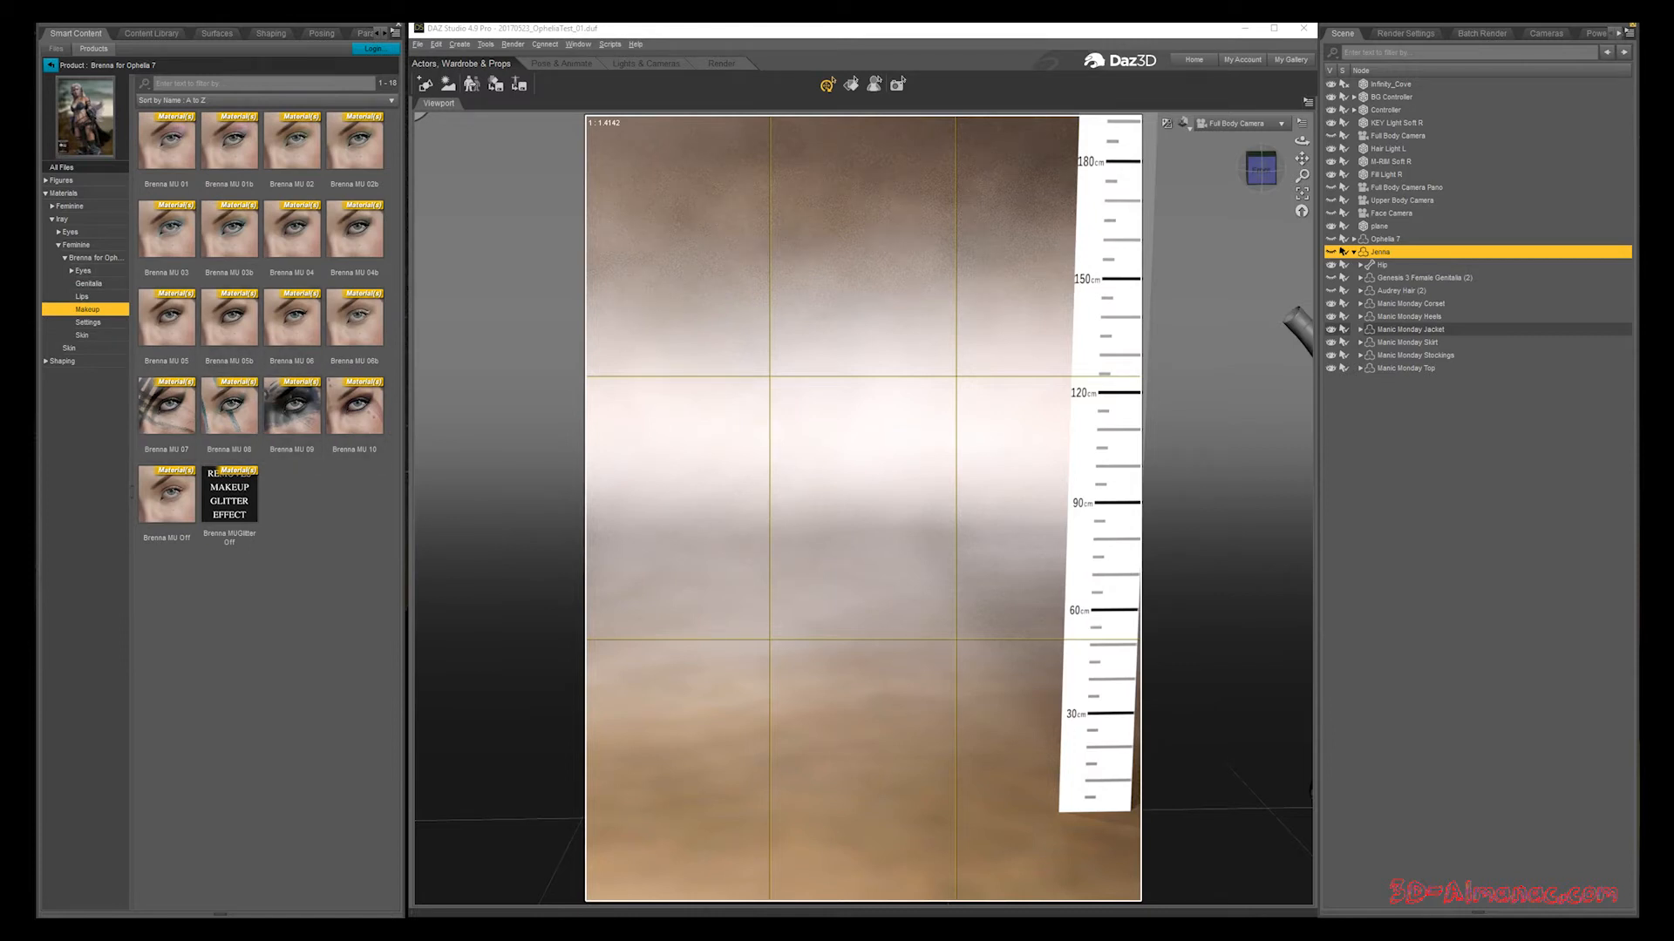
pyautogui.click(88, 323)
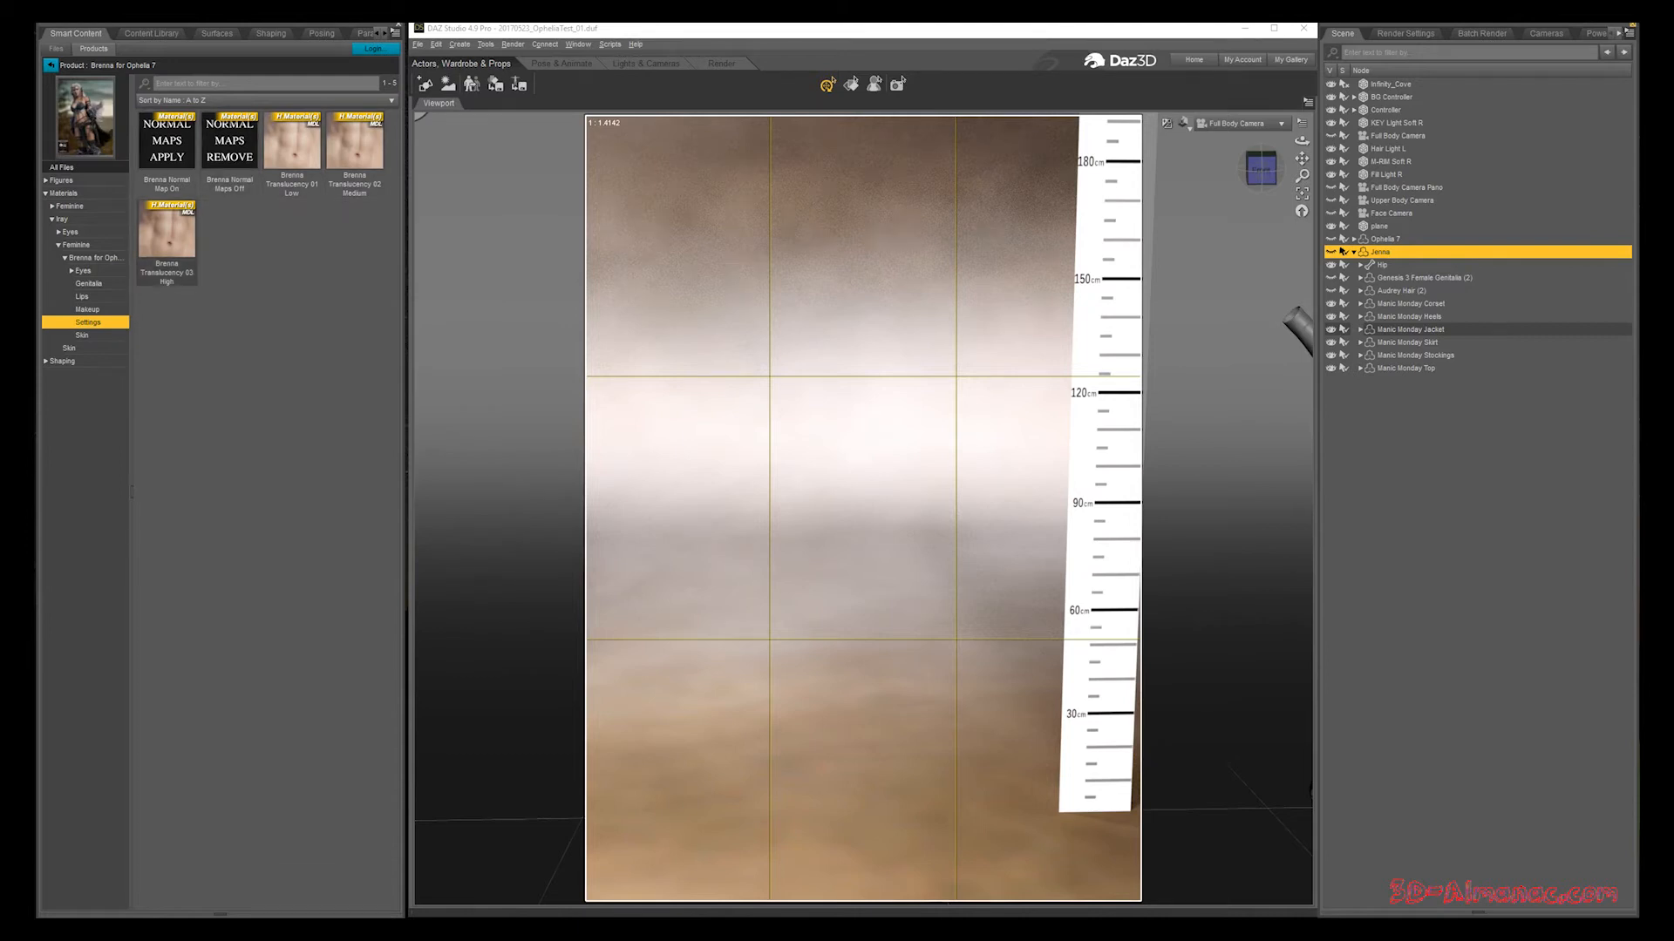
pyautogui.click(82, 336)
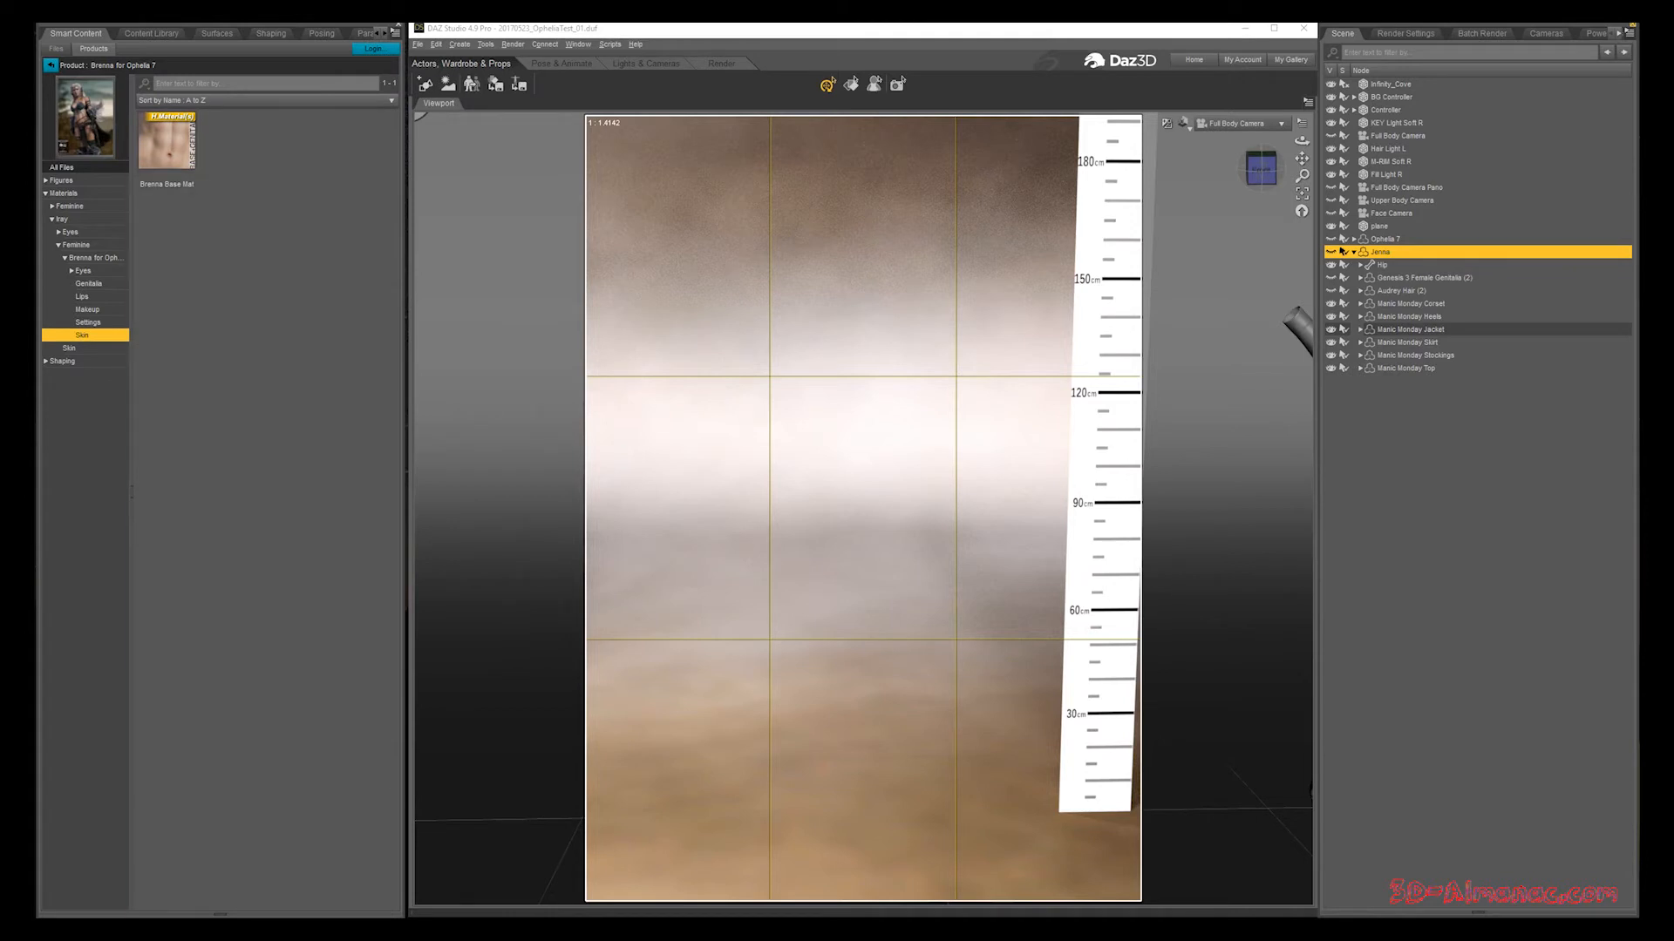
pyautogui.click(46, 361)
pyautogui.click(66, 374)
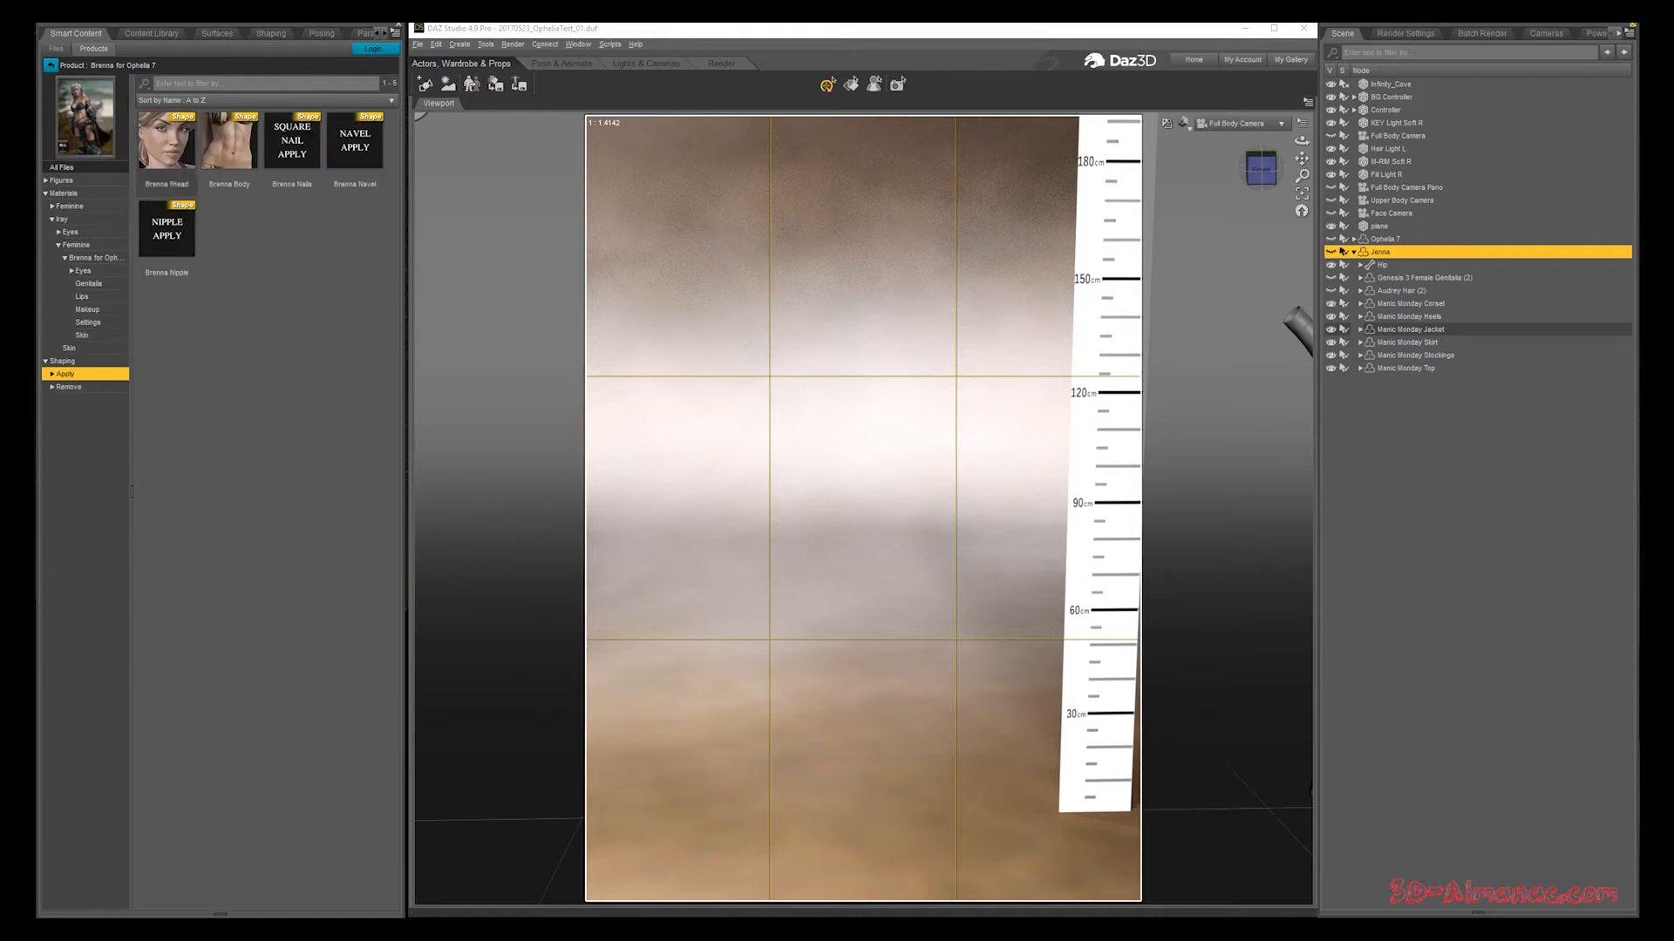
pyautogui.moveTo(355, 139)
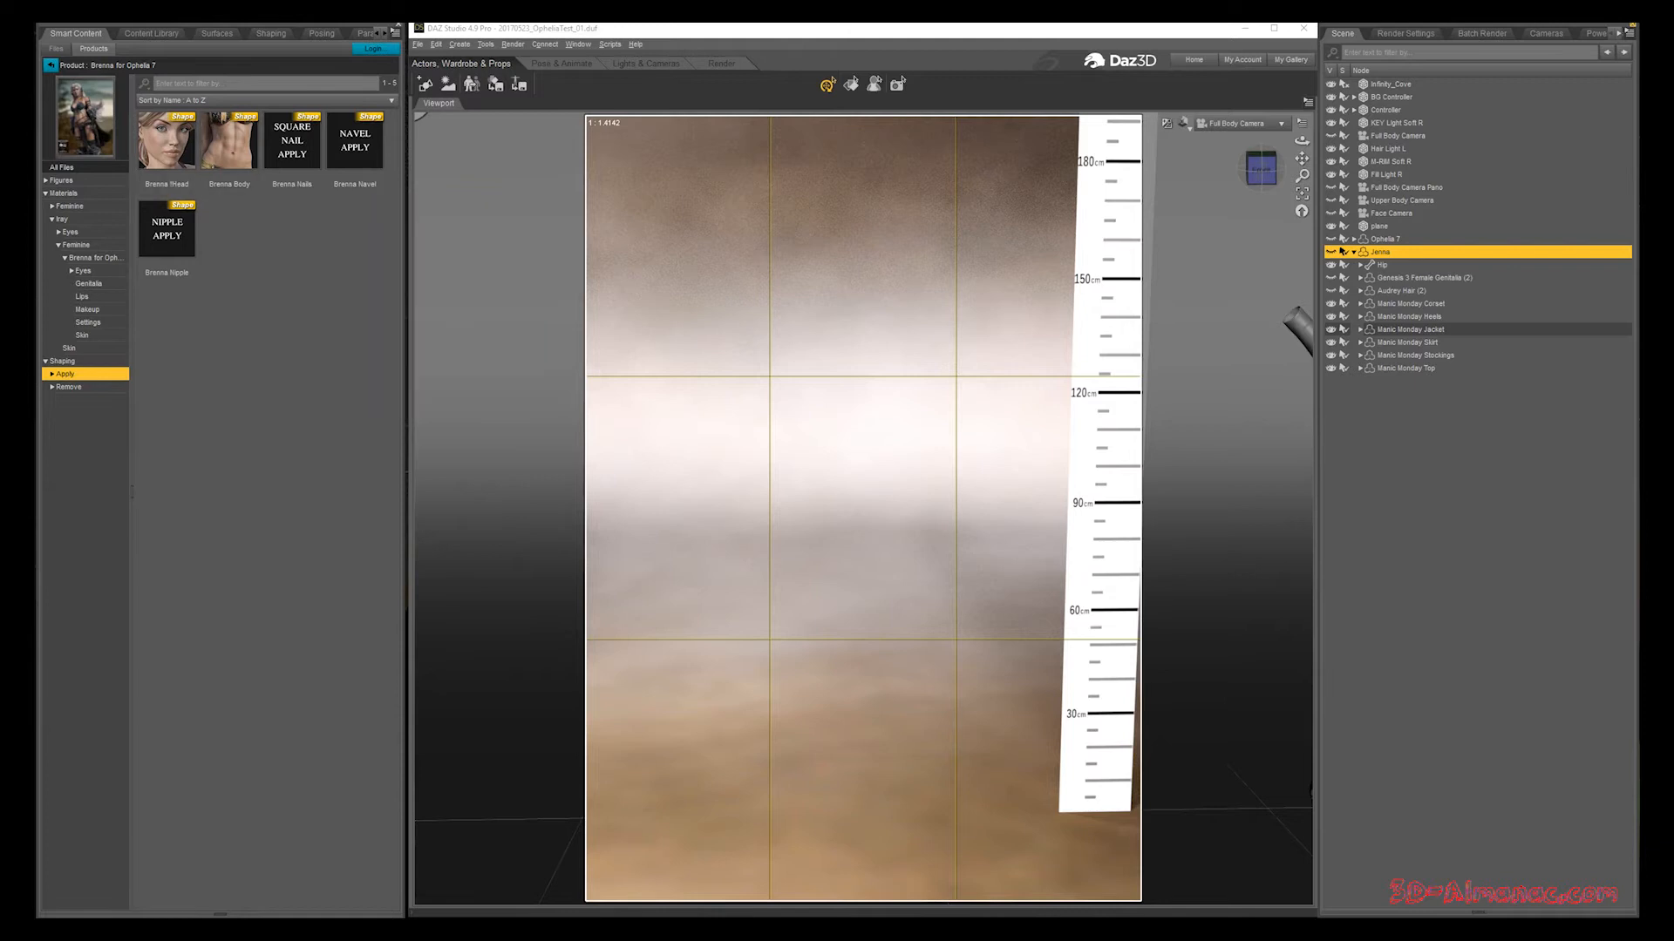
# Step: Load the Brenna figure into the scene and give her the standing thumbs-up pose
pyautogui.click(62, 180)
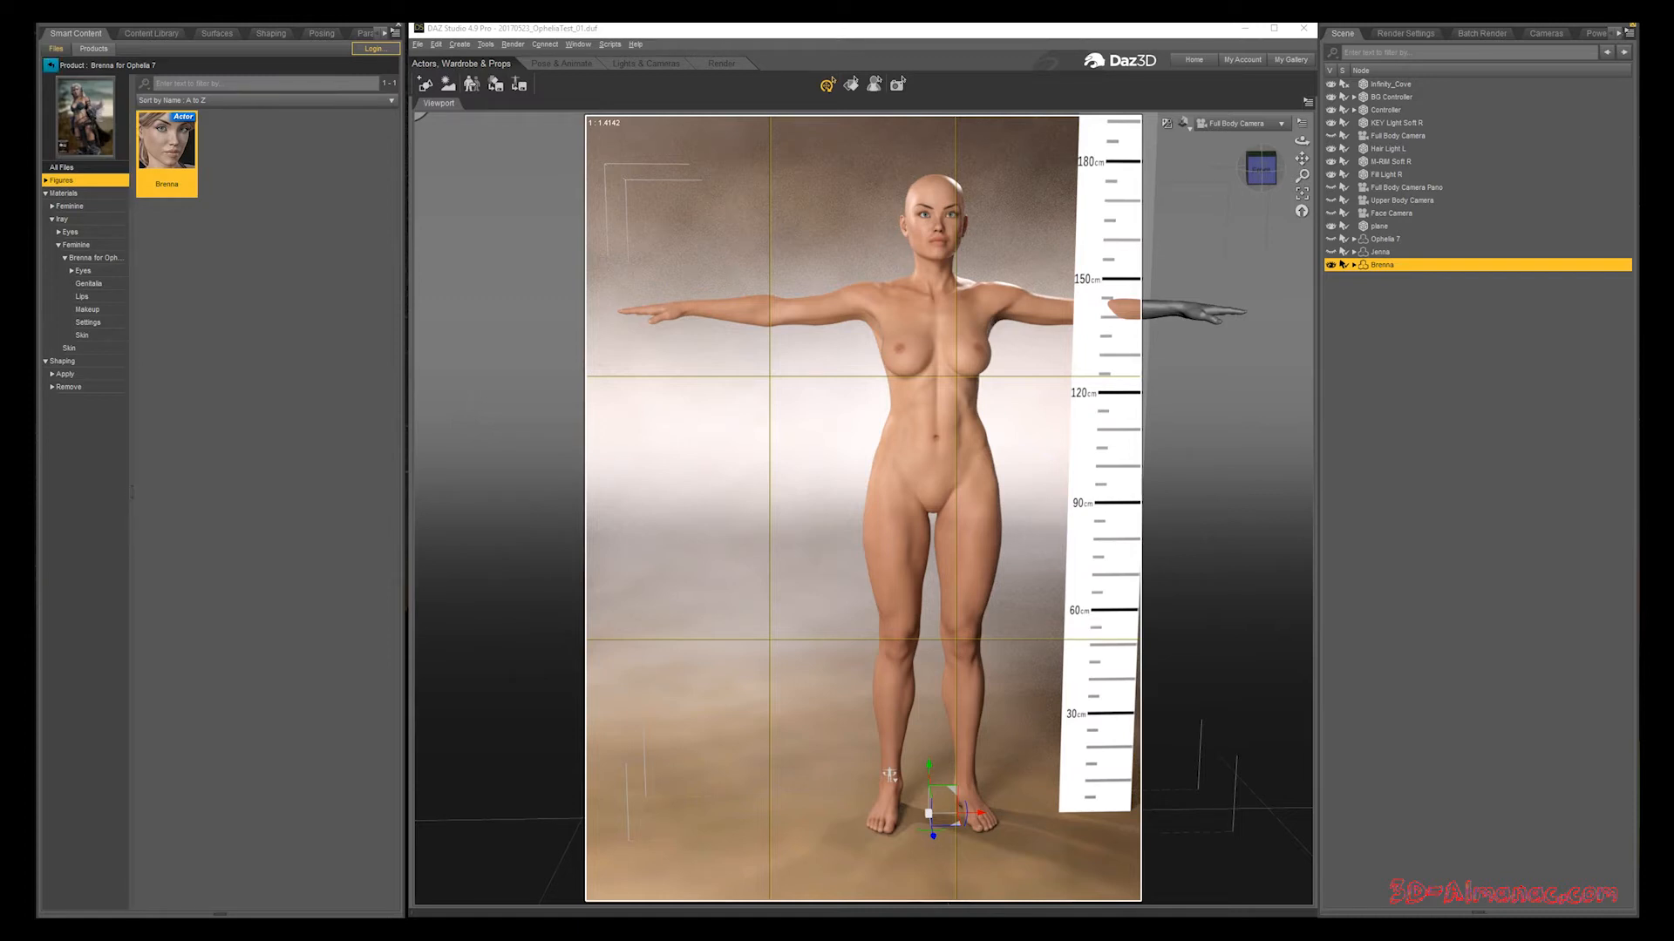
pyautogui.click(56, 49)
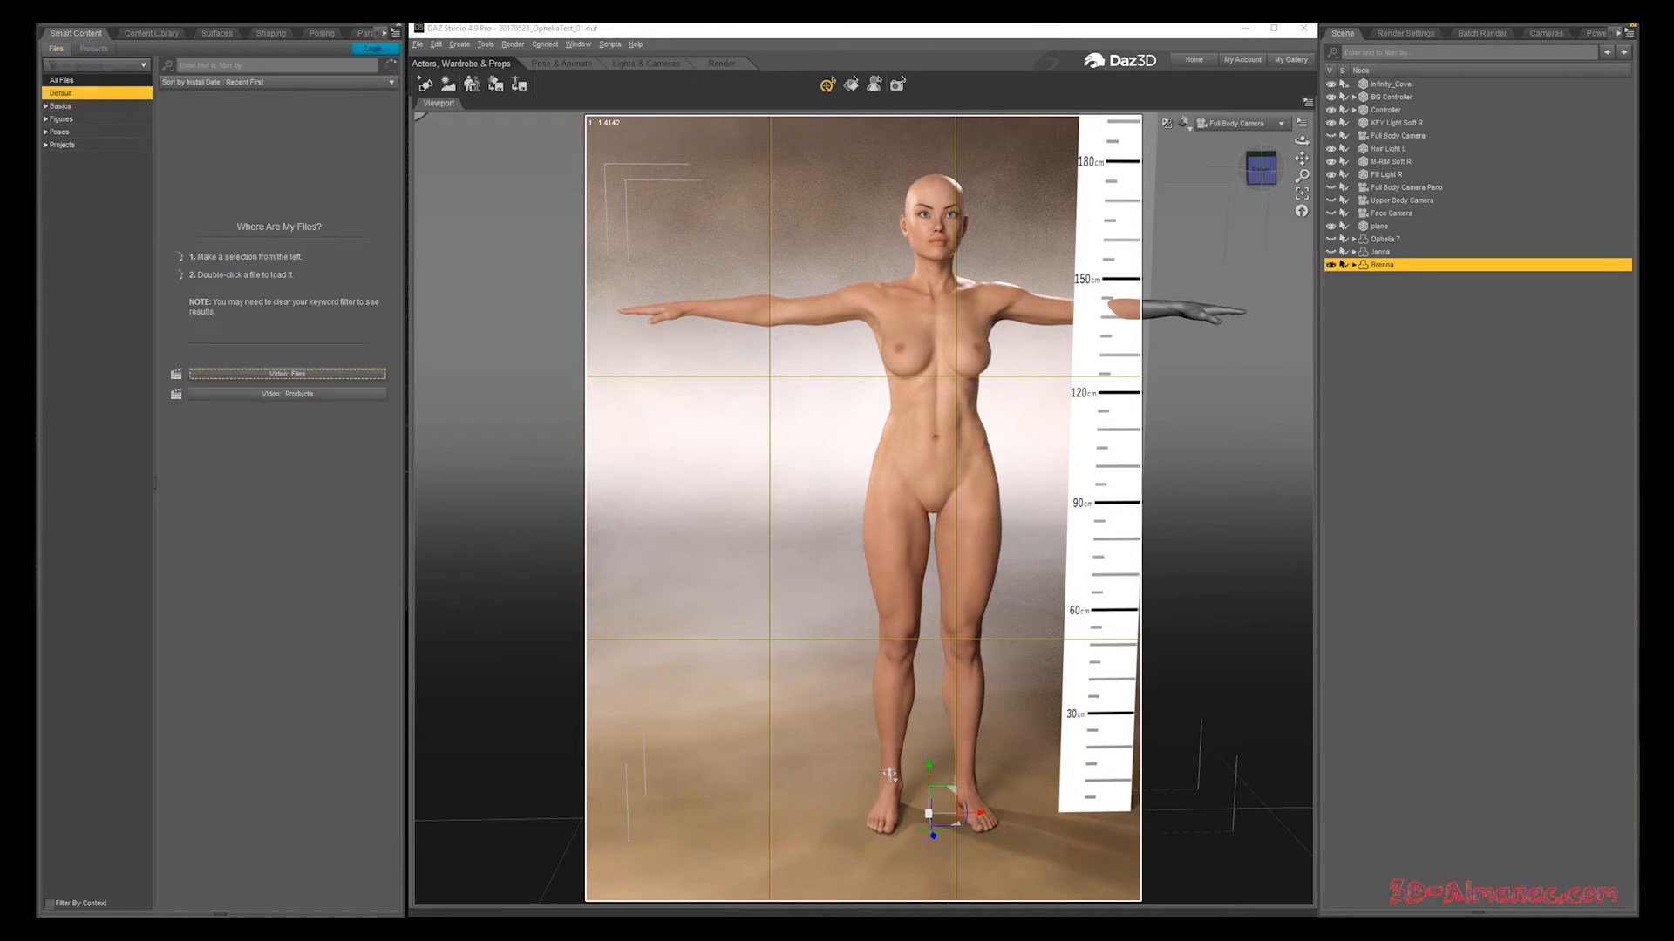
pyautogui.click(61, 107)
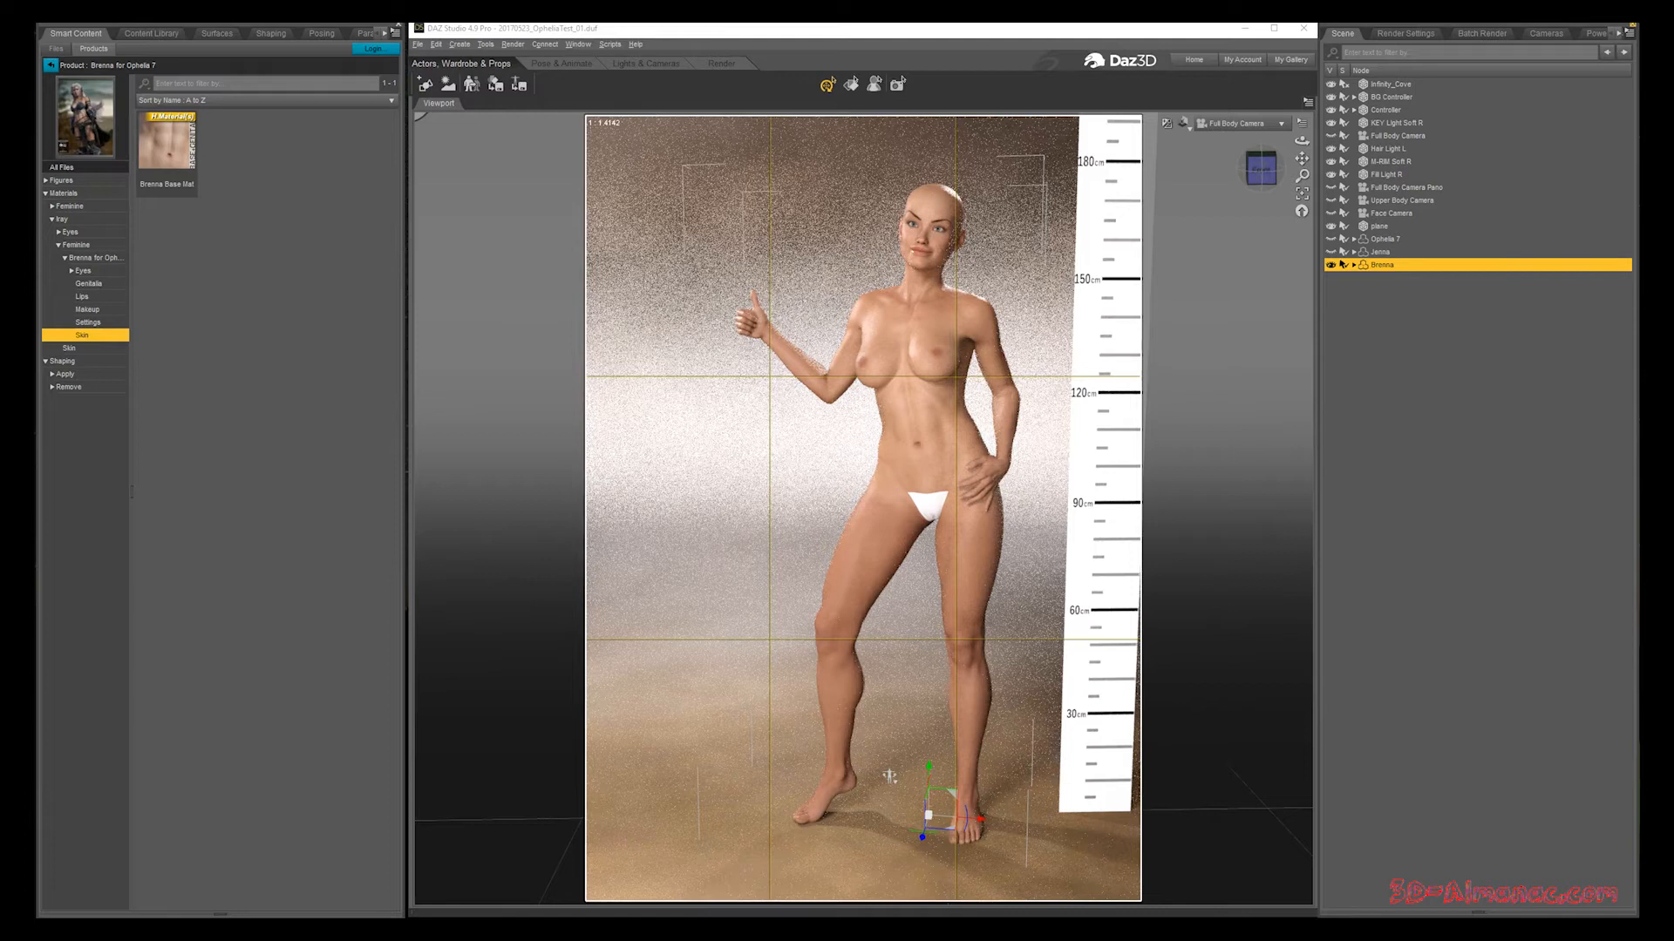
# Step: Apply the Brenna Base Mat skin material to Brenna and check her genitalia material preset
pyautogui.click(167, 148)
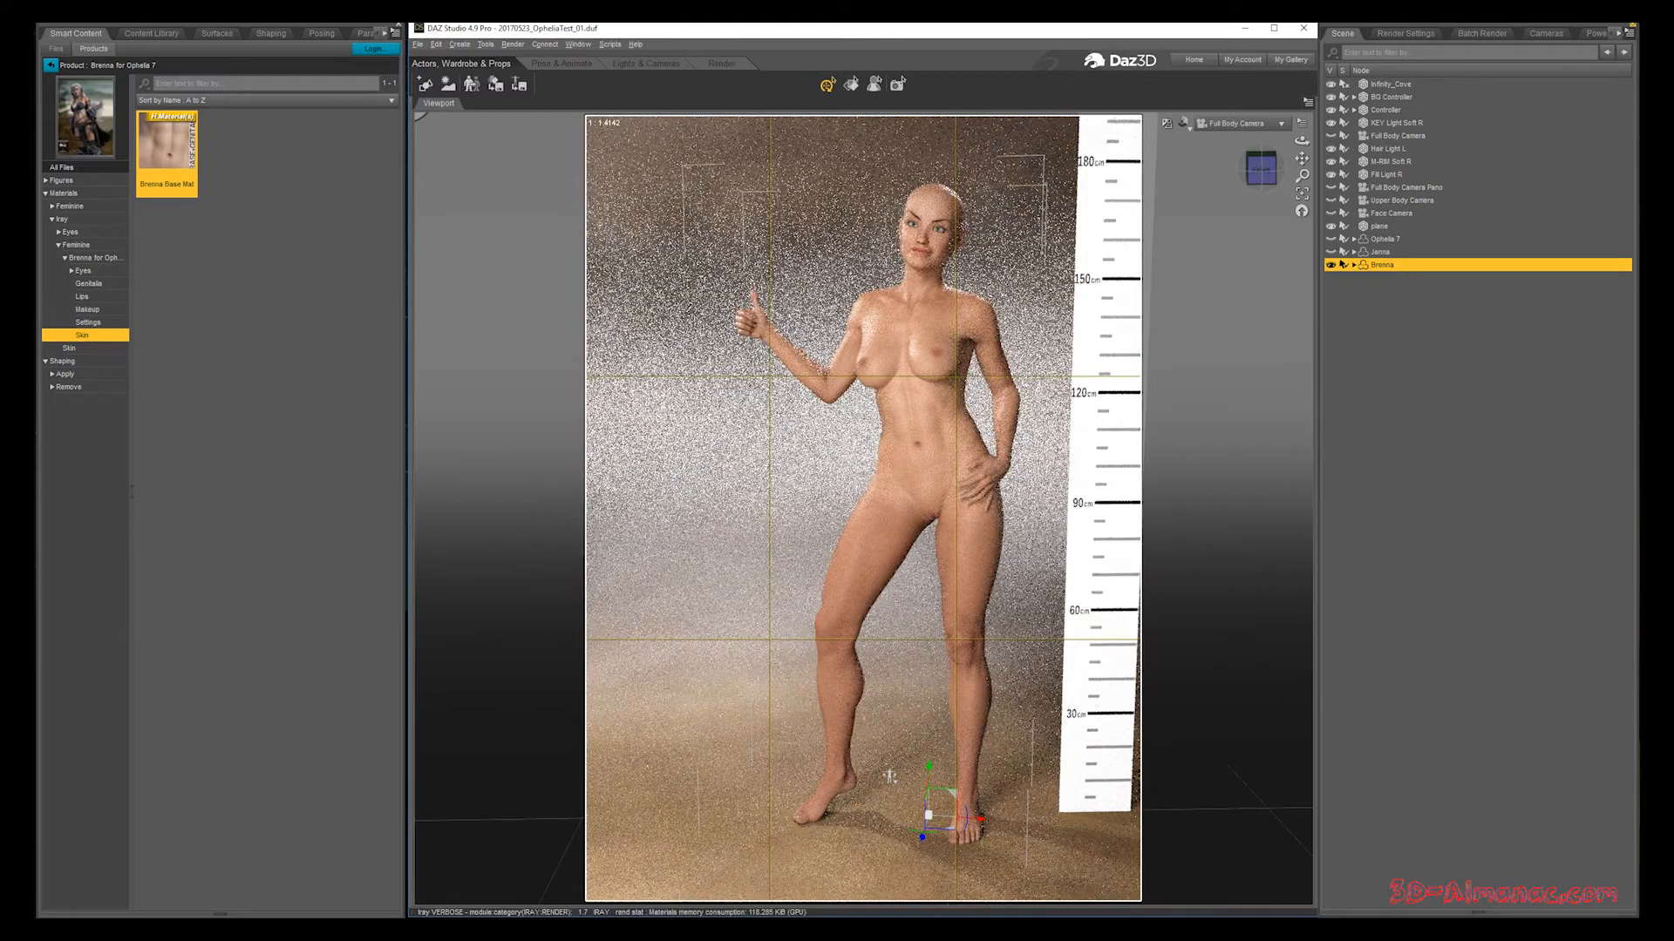
pyautogui.click(88, 283)
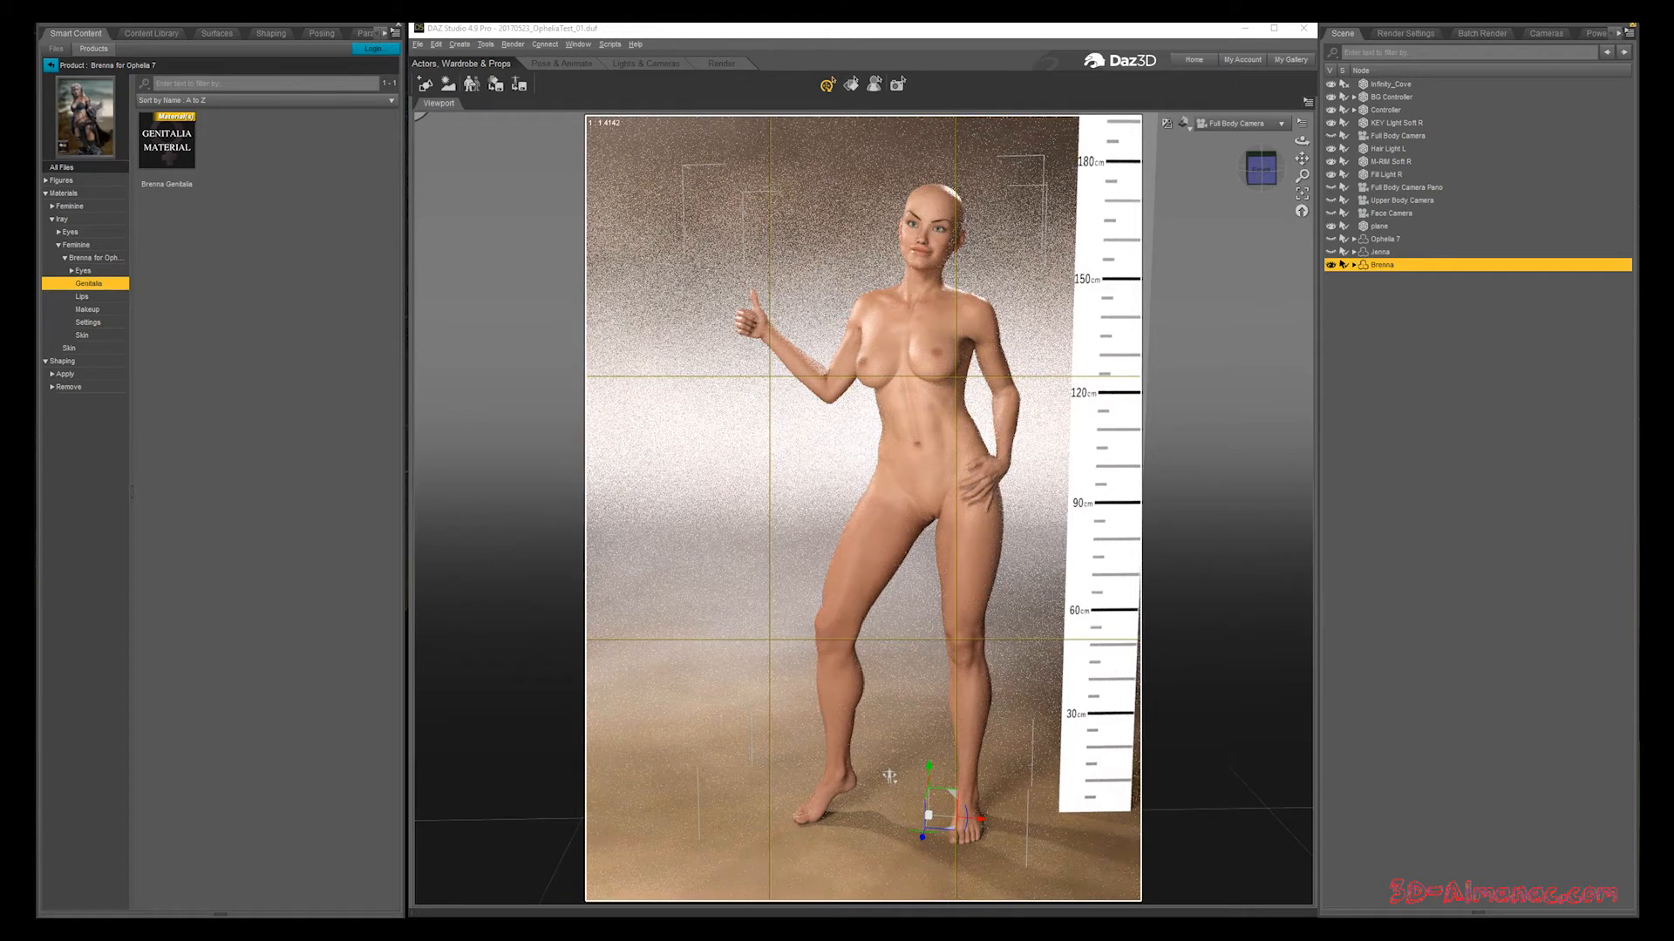
pyautogui.click(82, 336)
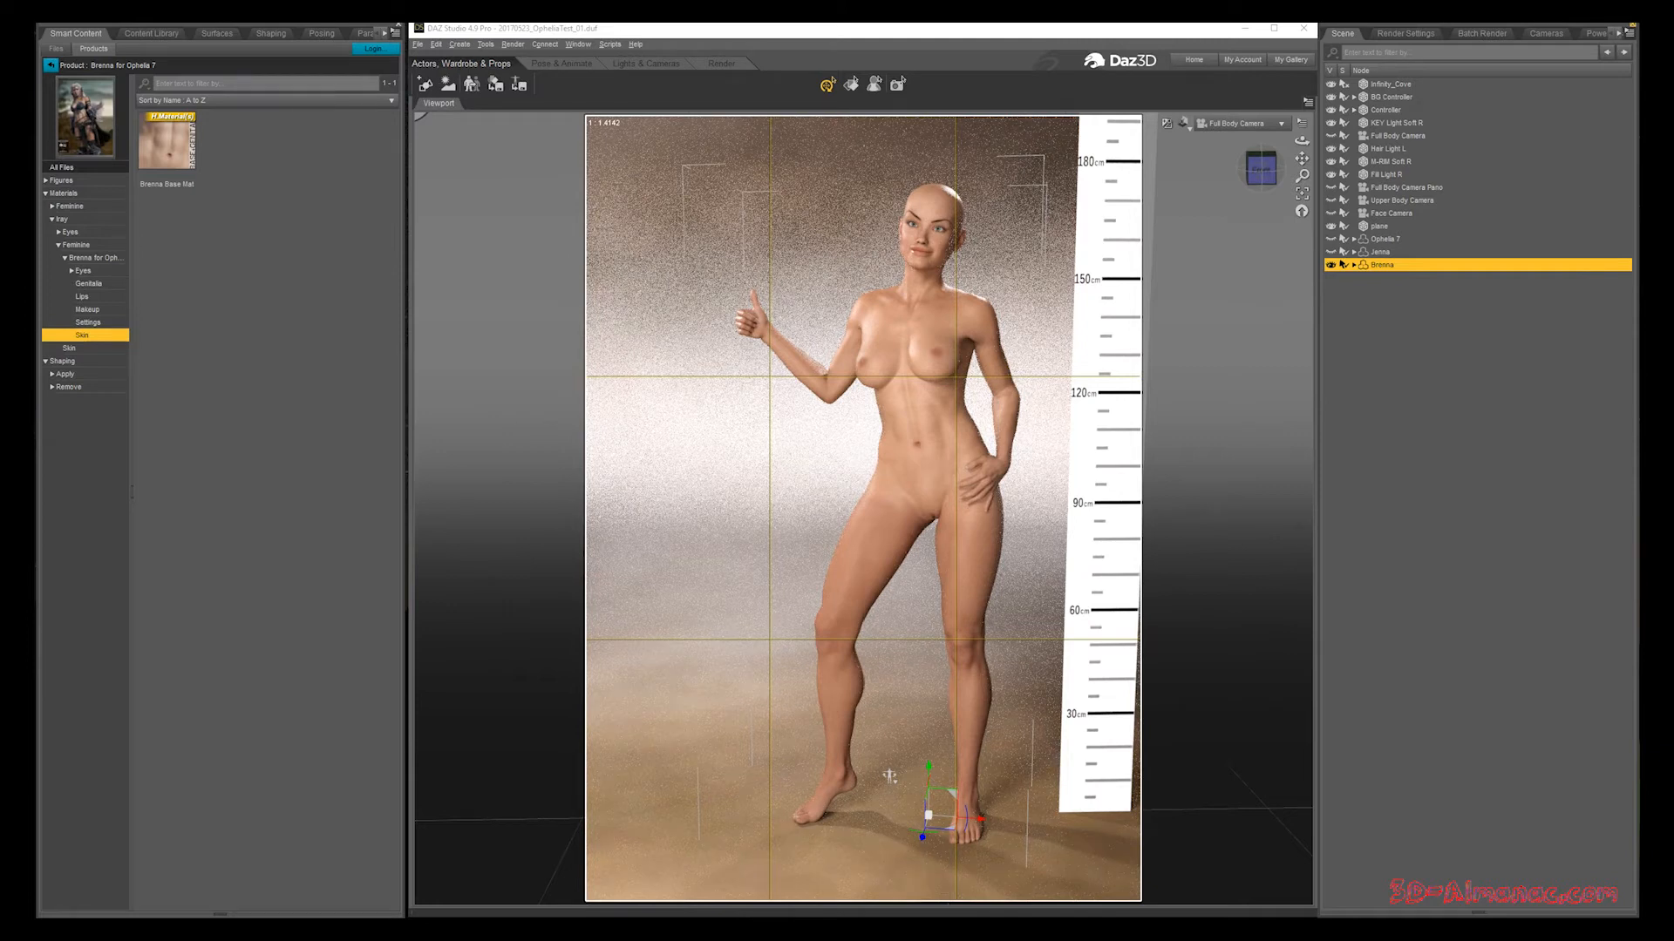
pyautogui.scroll(1, 863, 508)
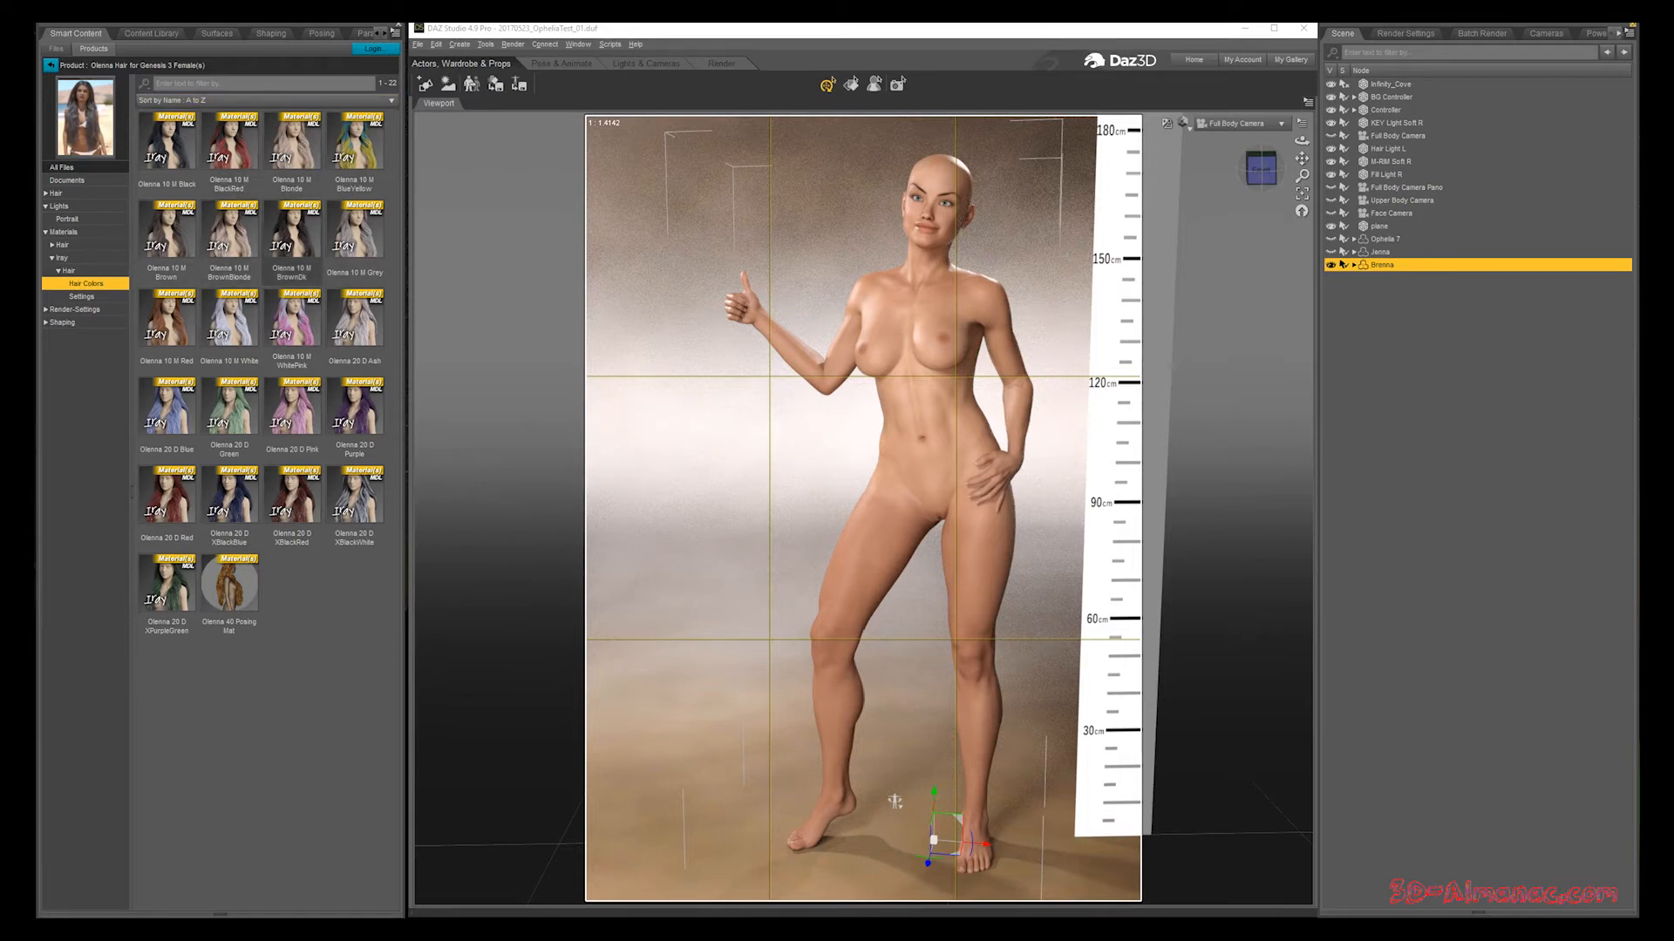
# Step: Examine the Olenna Hair product's shine settings, shaping presets, lights and Iray render settings
pyautogui.click(81, 296)
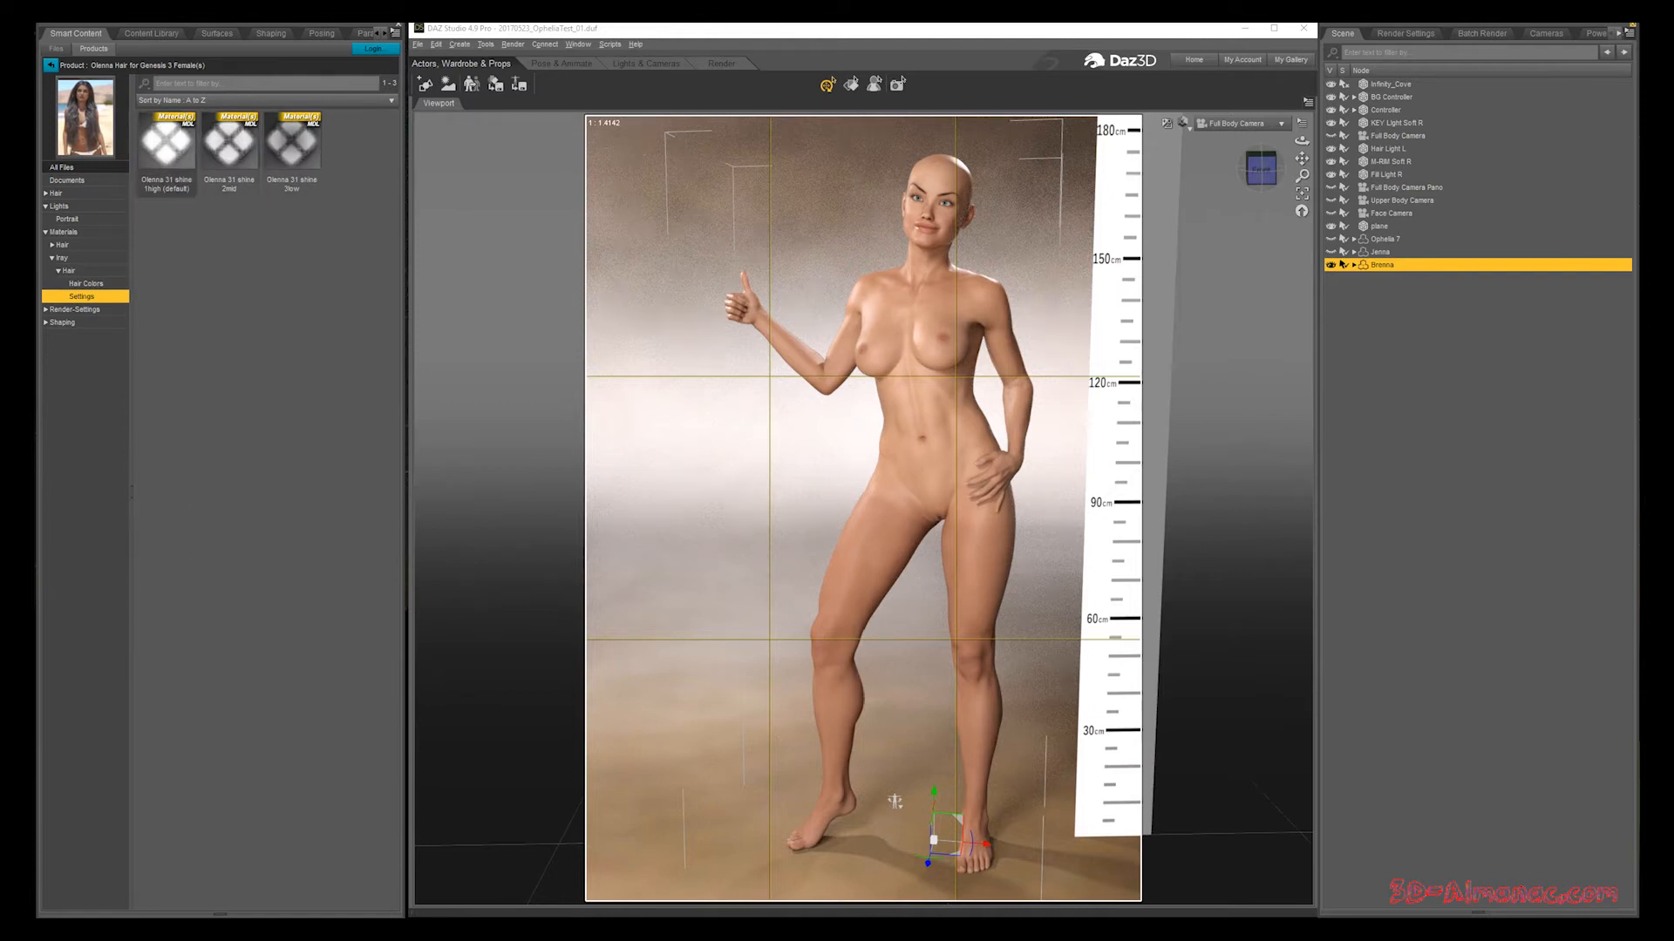
pyautogui.click(45, 322)
pyautogui.click(66, 335)
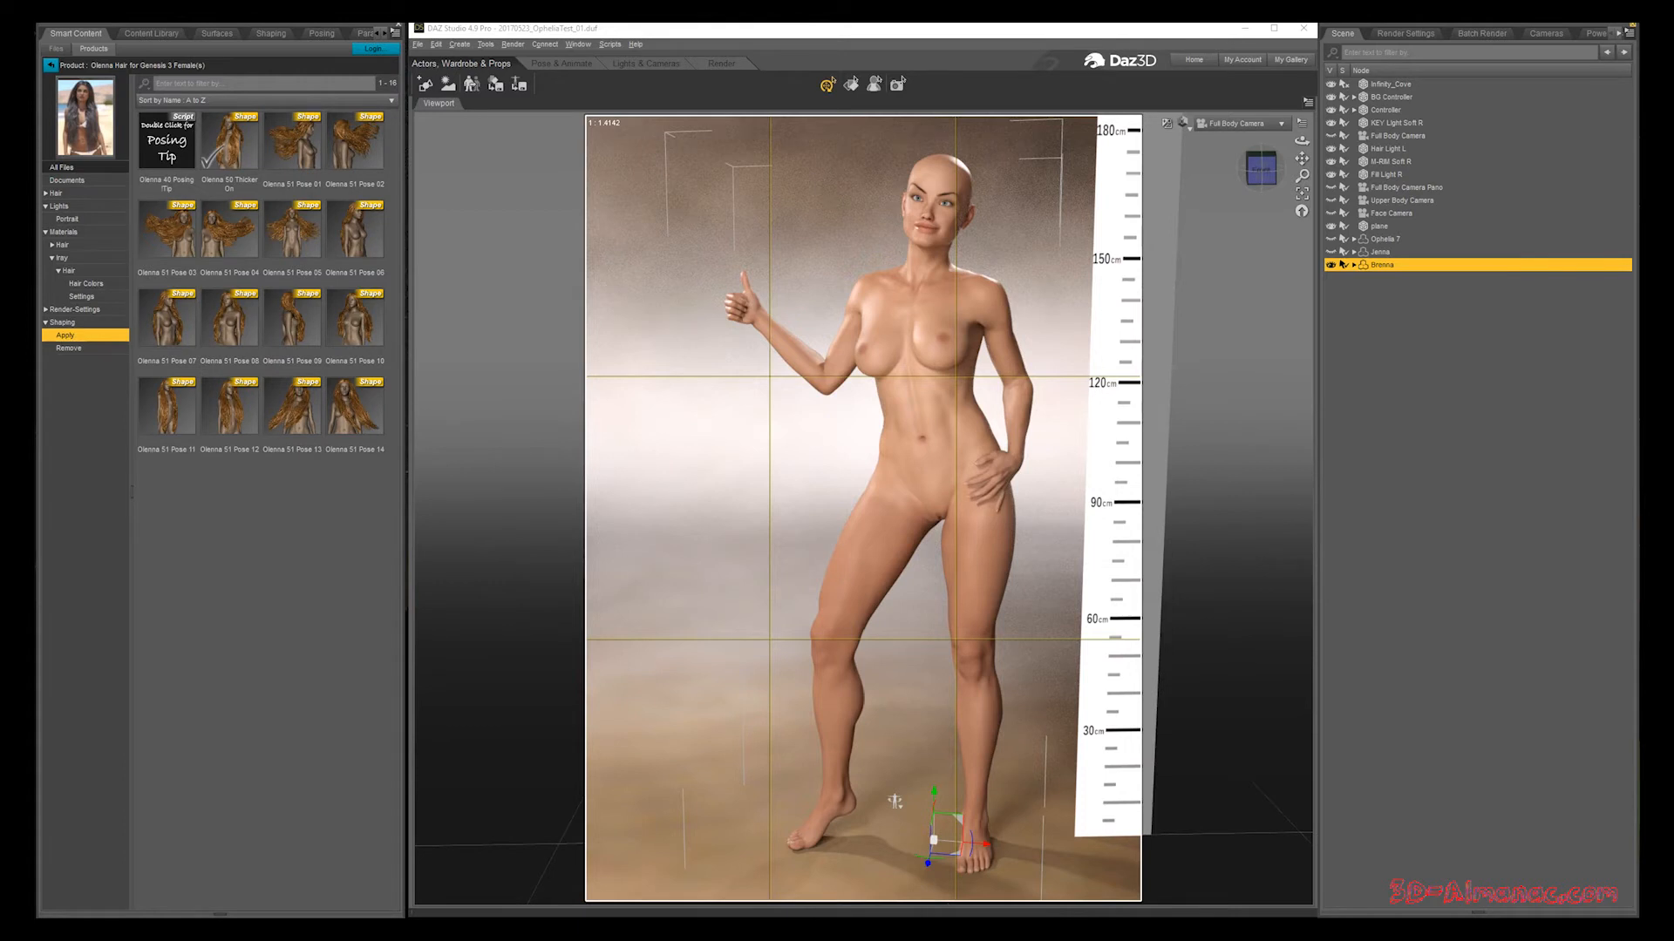
pyautogui.click(67, 218)
pyautogui.click(60, 207)
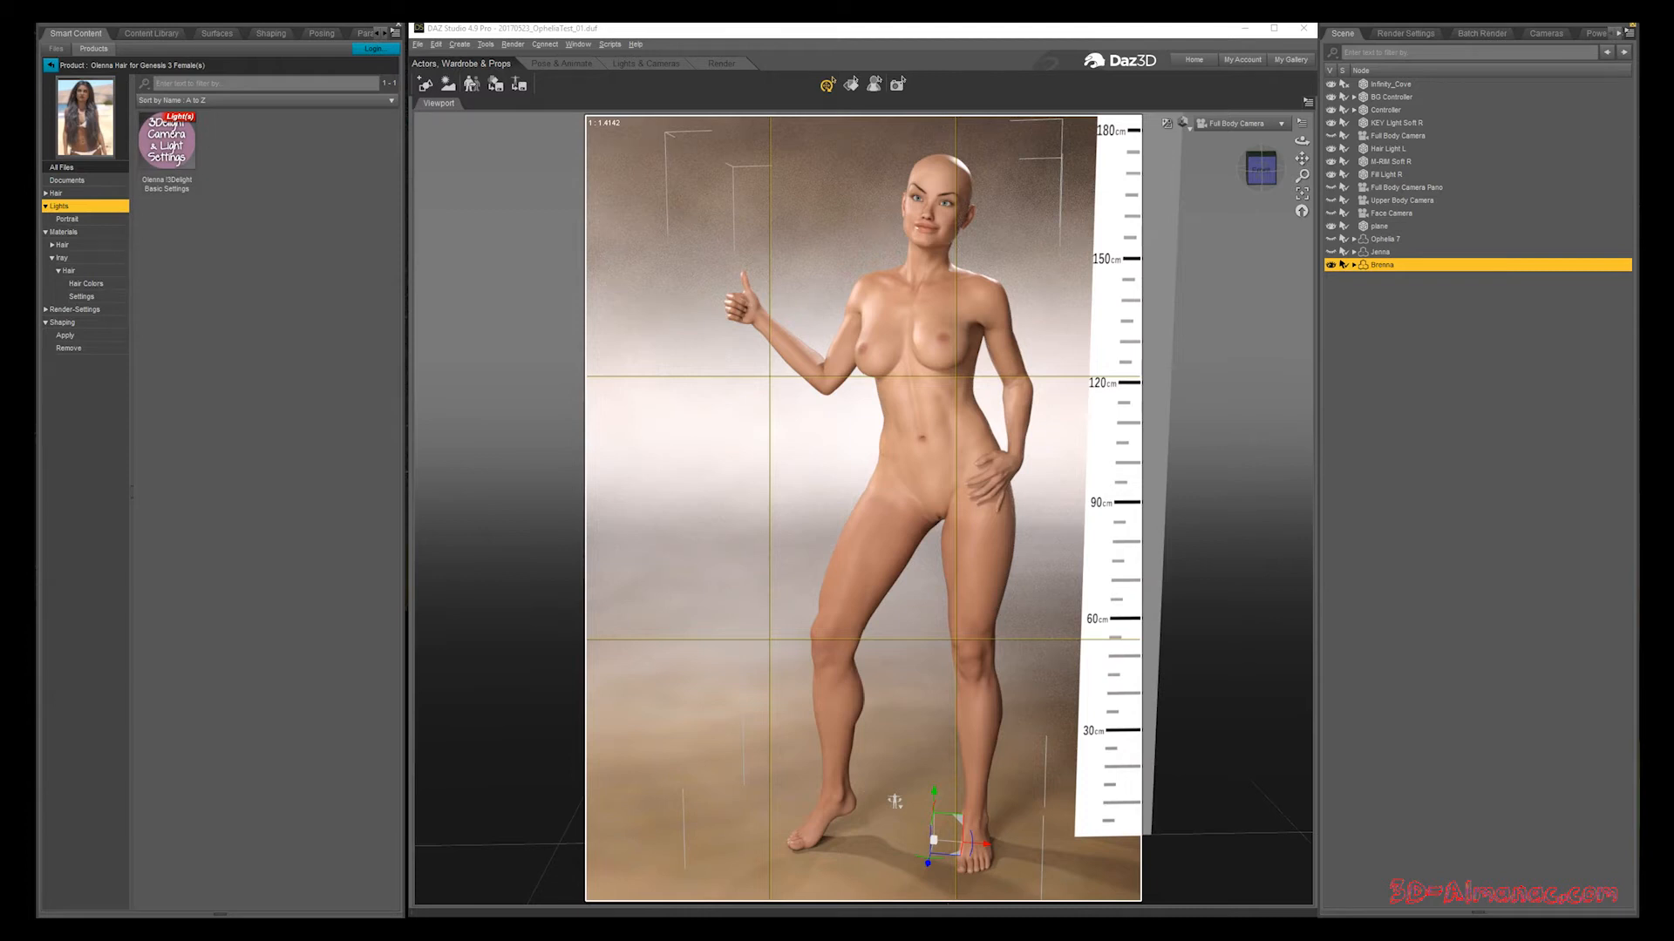
pyautogui.click(74, 309)
pyautogui.click(45, 309)
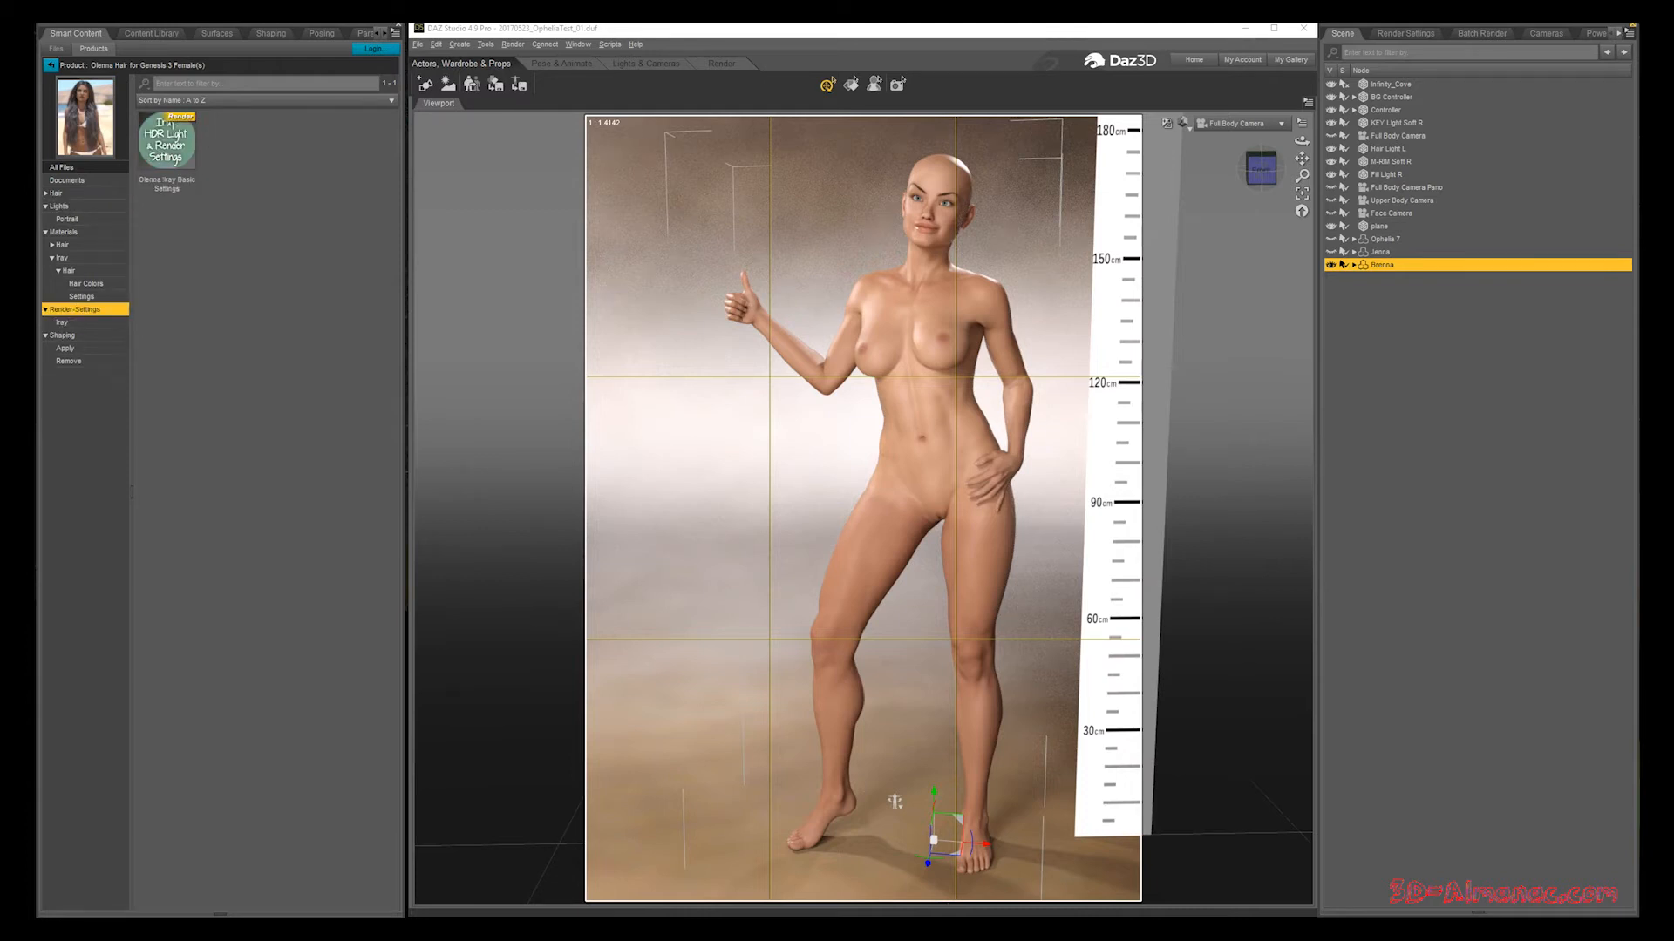
pyautogui.click(62, 322)
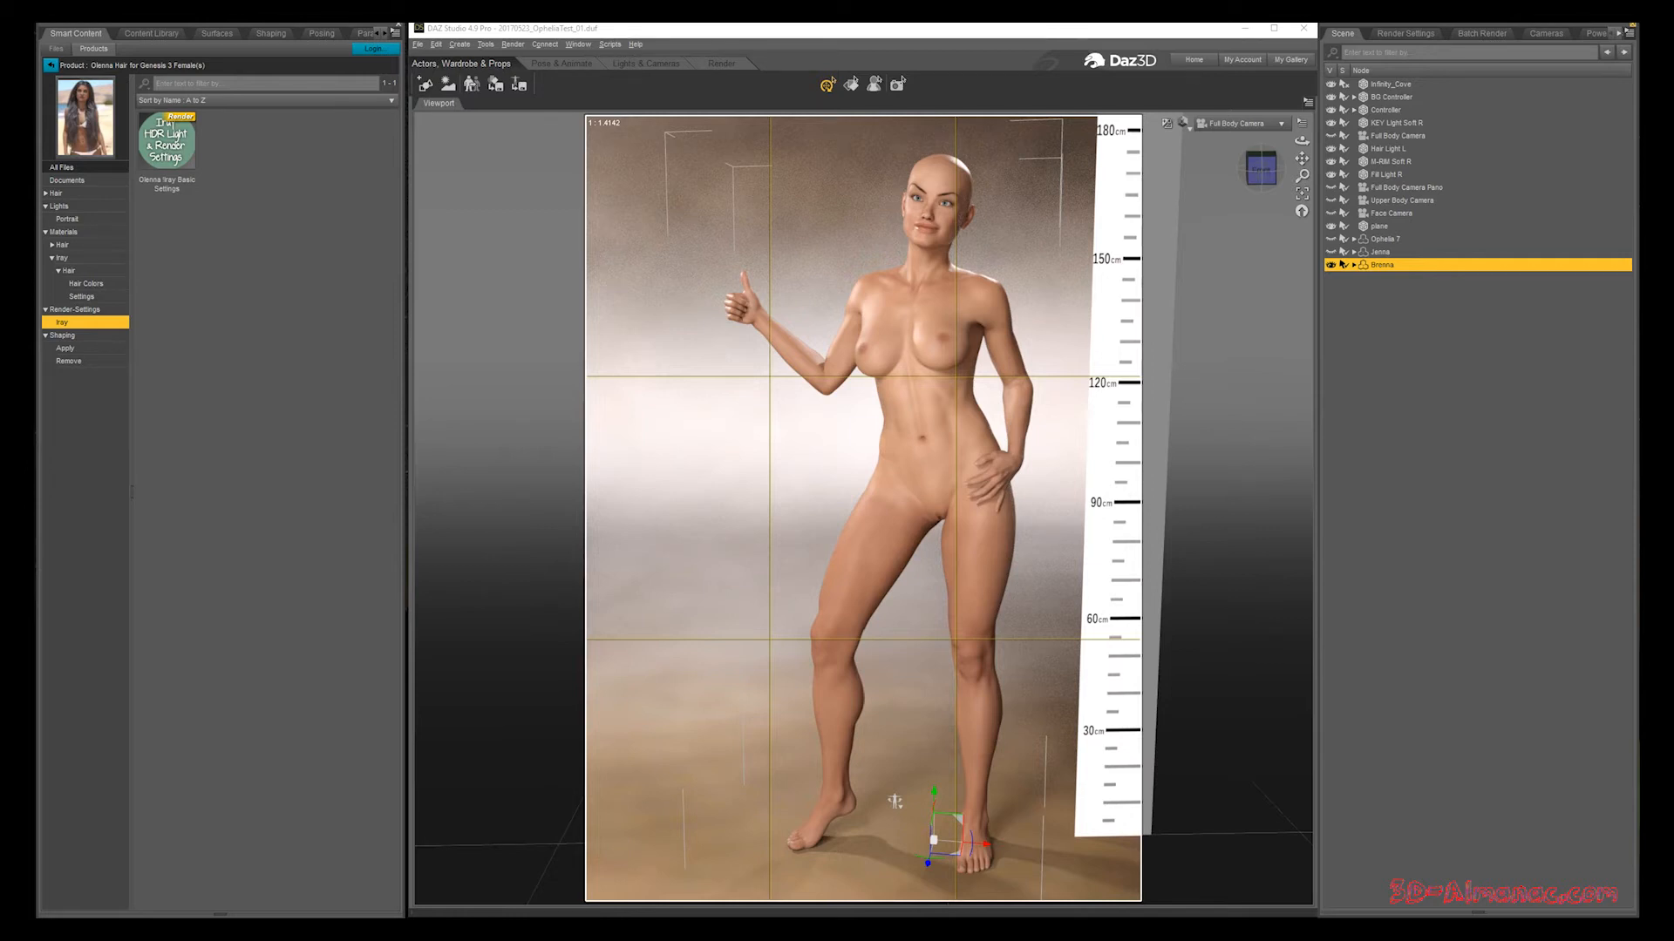
# Step: Add Olenna Hair to Brenna and try the Blonde, Brown, BrownDk and Red colours, finishing with Olenna 10 M Black
pyautogui.click(85, 283)
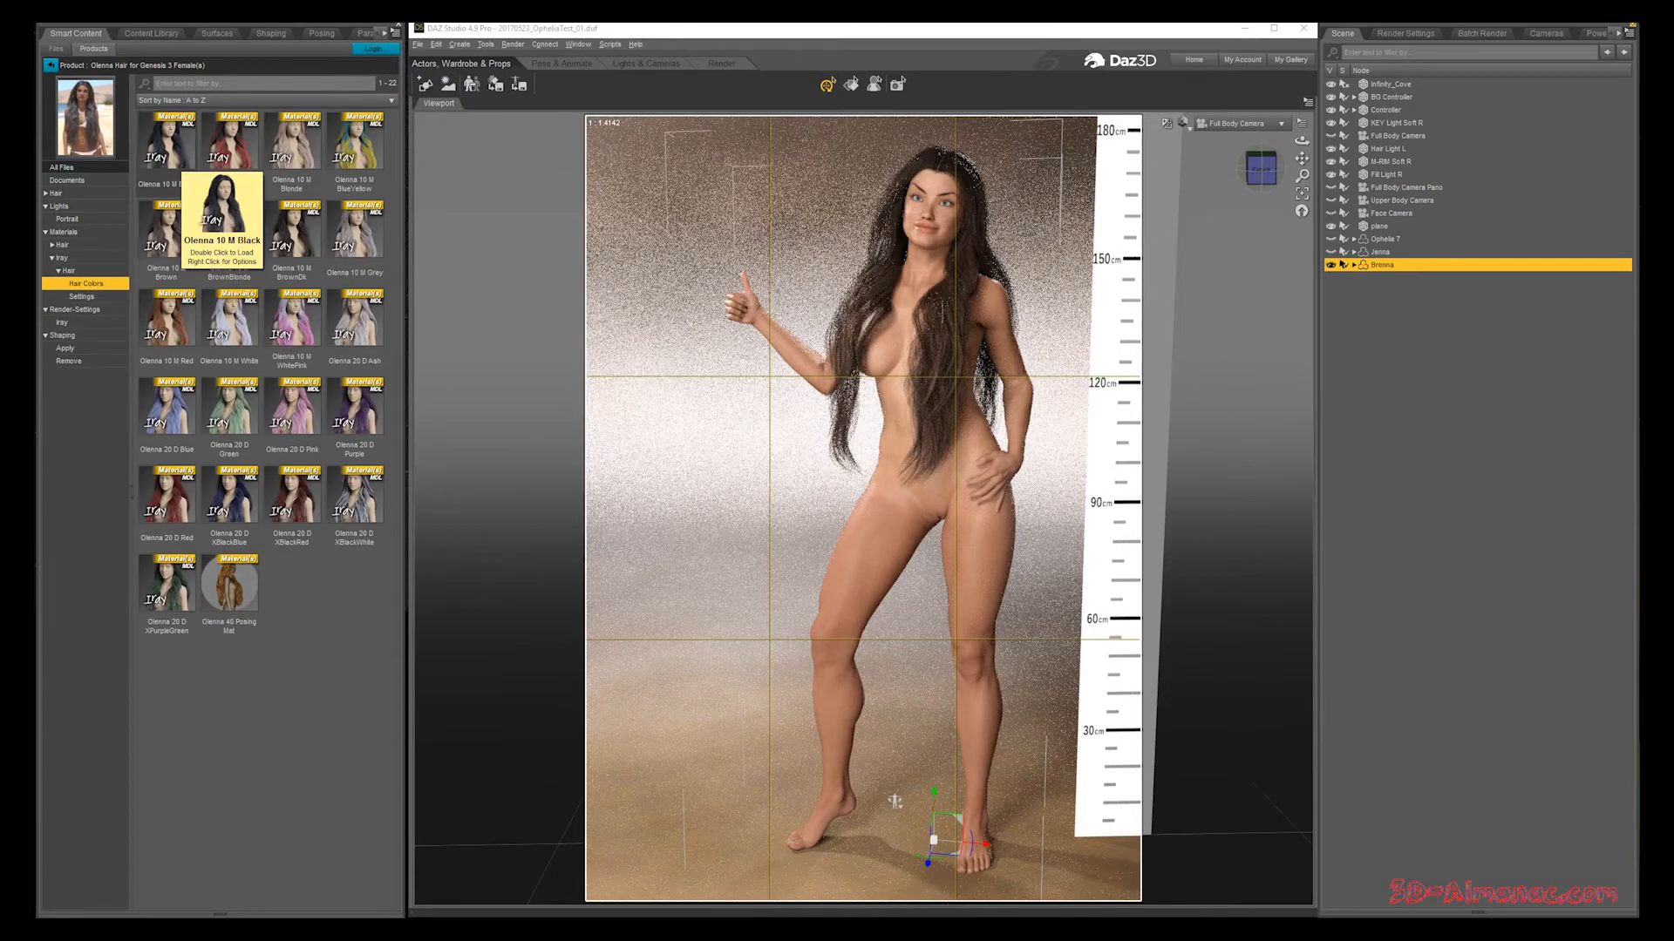
pyautogui.doubleClick(292, 146)
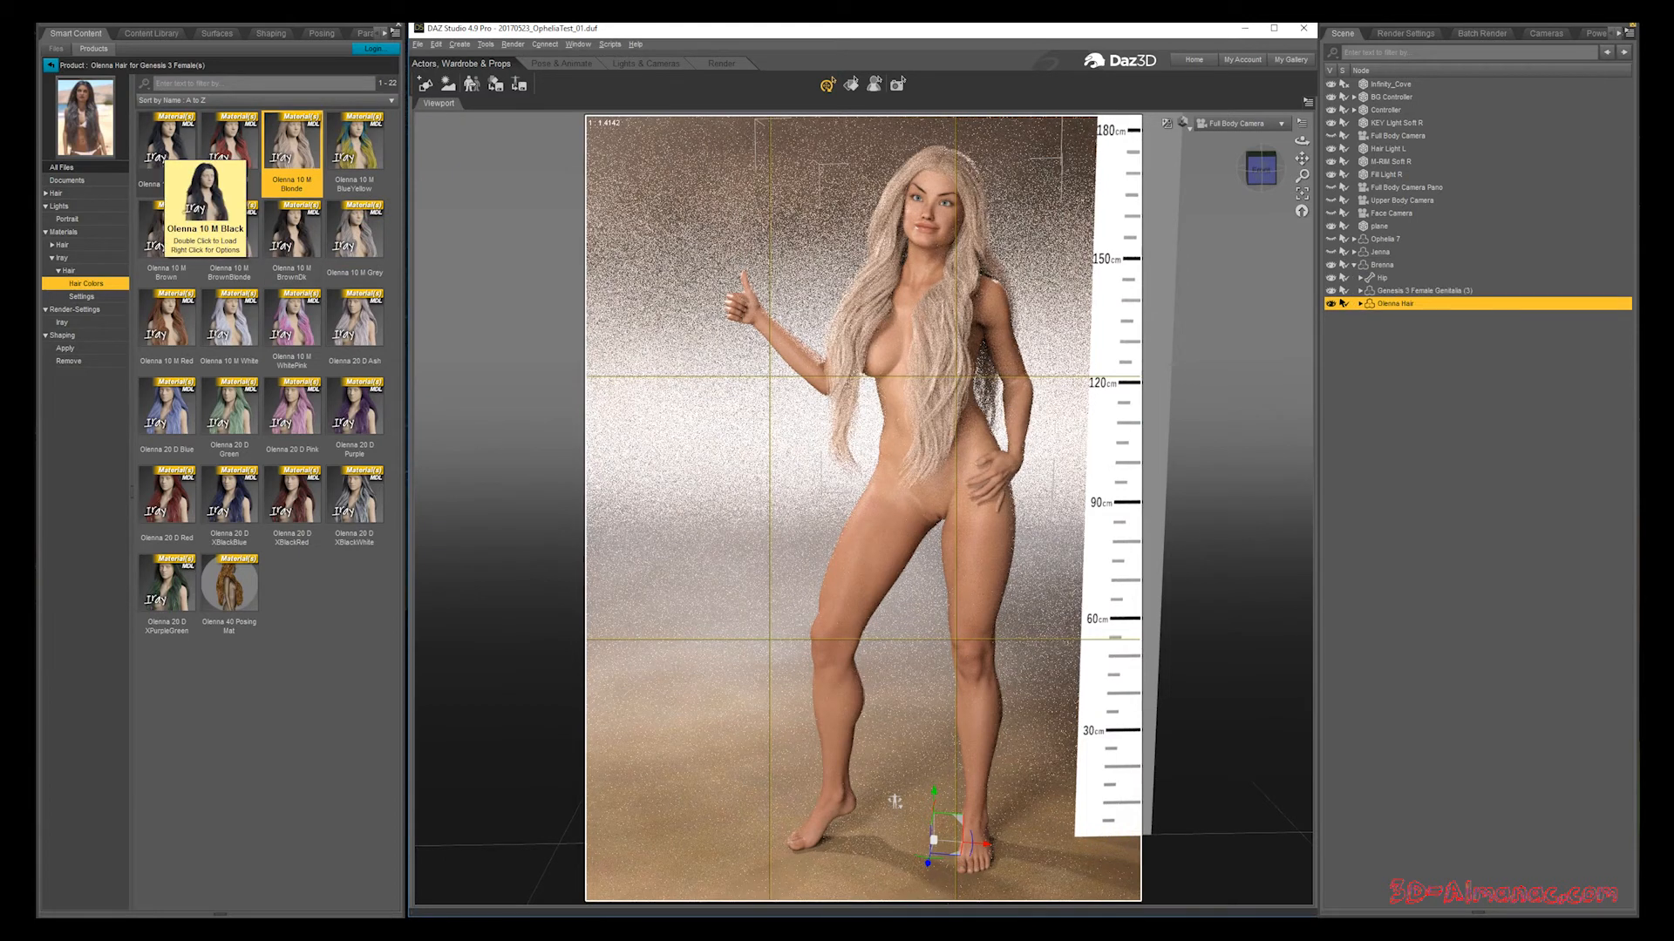
pyautogui.doubleClick(181, 234)
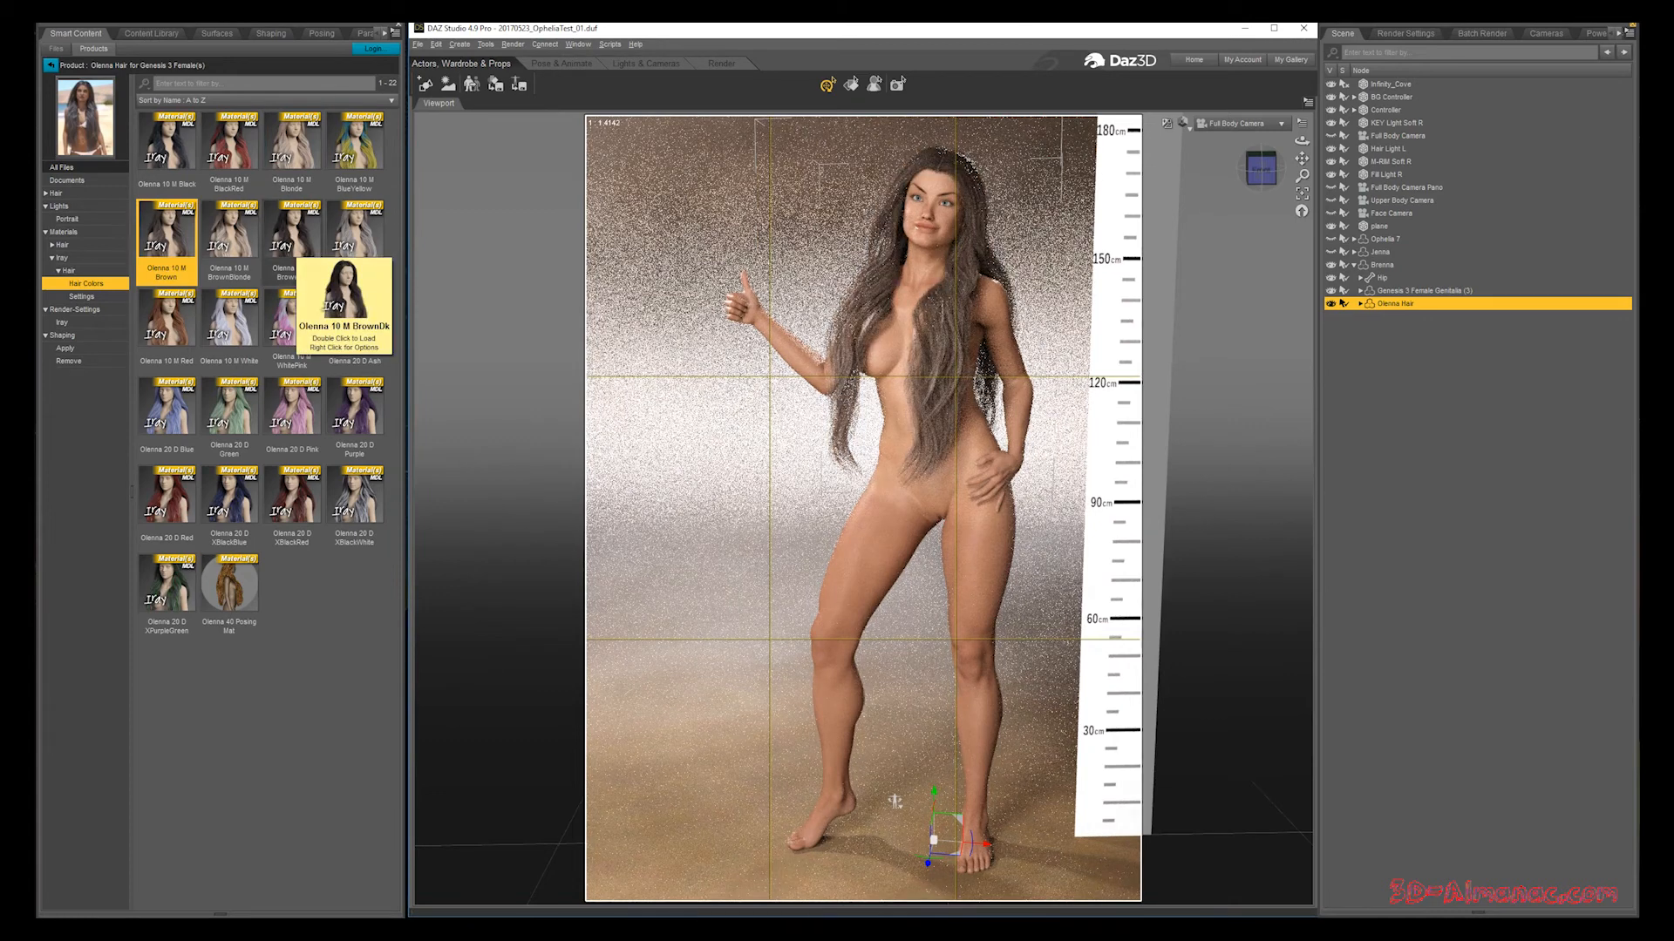
pyautogui.doubleClick(294, 240)
pyautogui.doubleClick(167, 146)
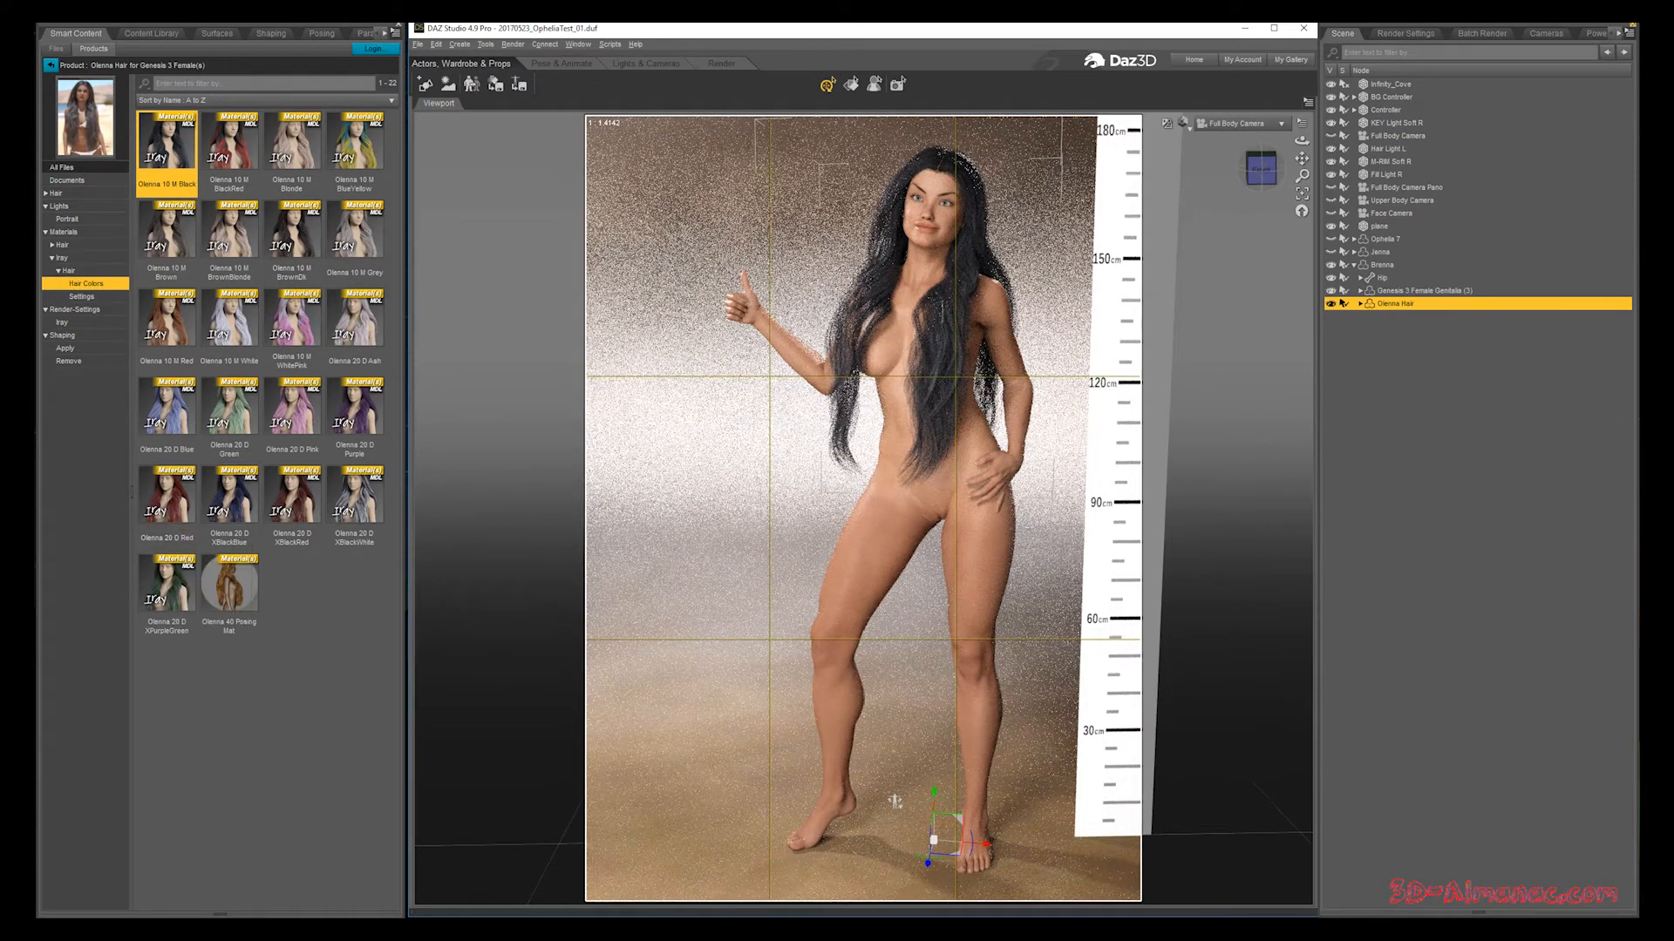
pyautogui.doubleClick(166, 494)
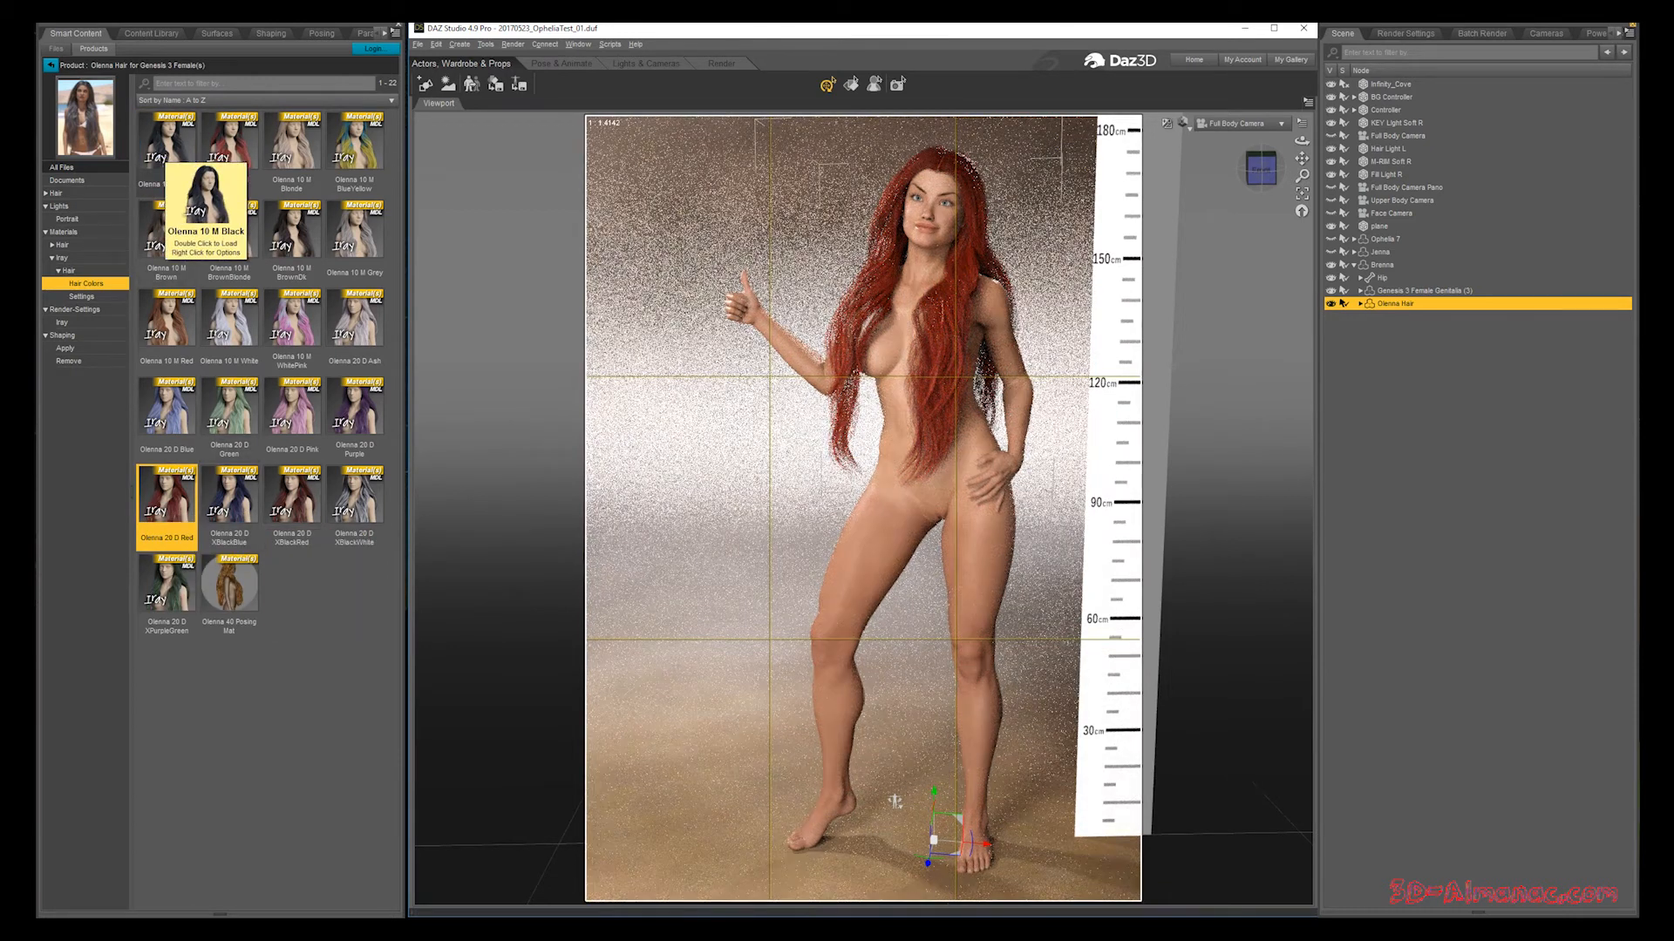
pyautogui.click(166, 142)
# Step: Check the Olenna Hair shine settings and apply the Olenna 50 Thicker On shape to the hair
pyautogui.click(82, 296)
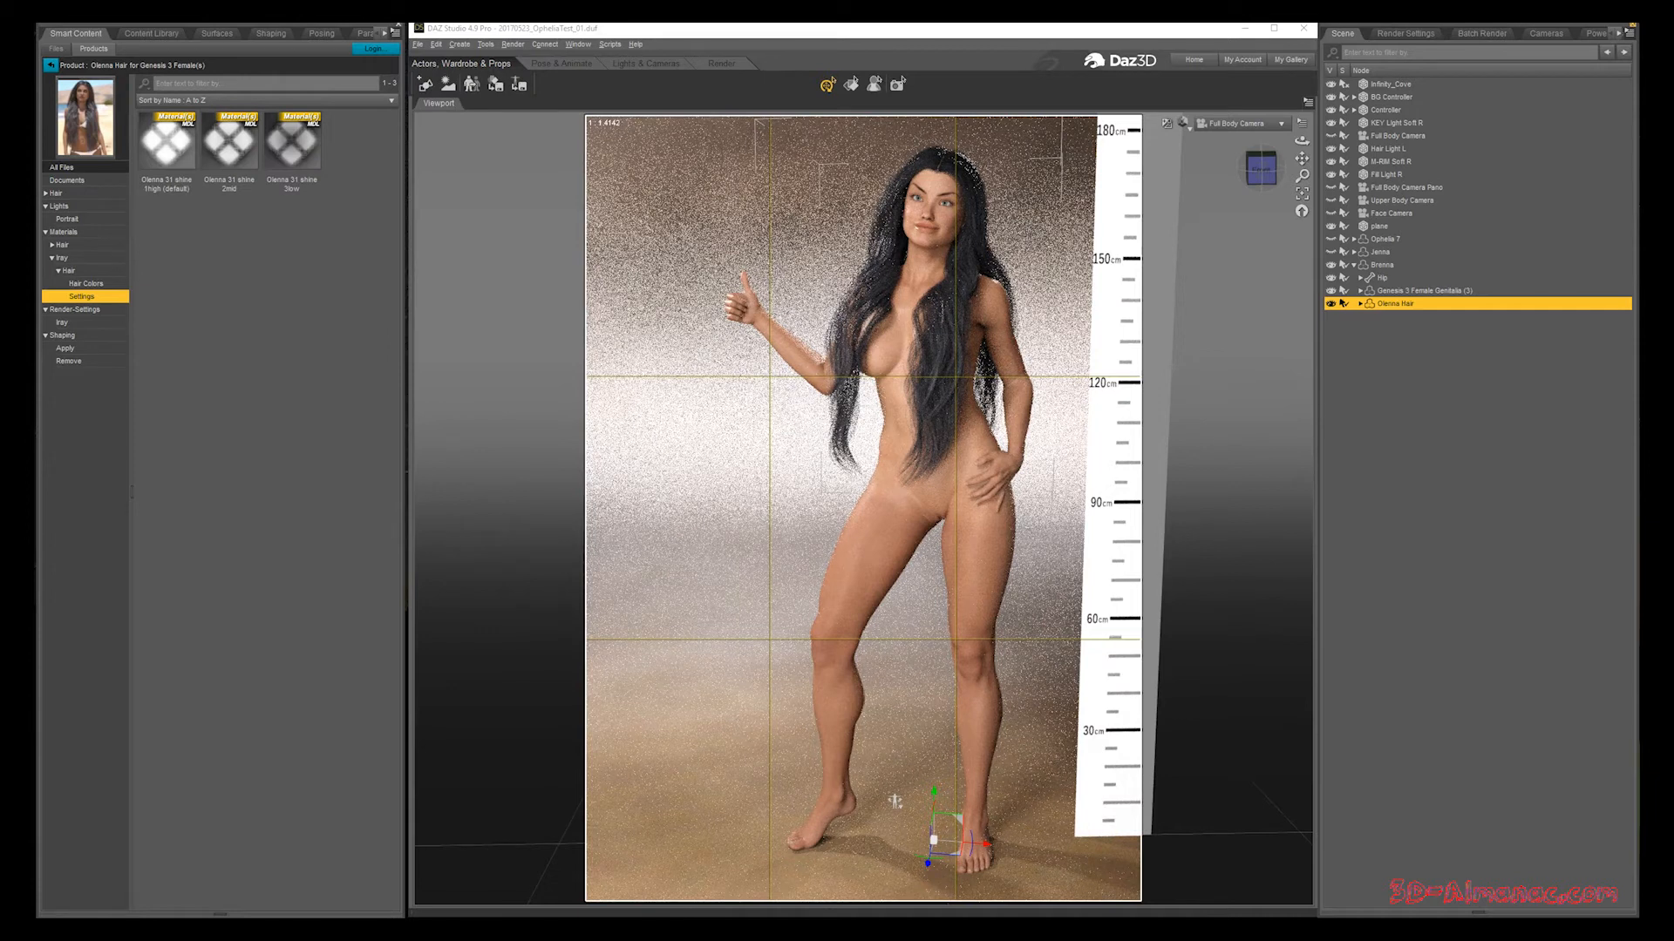
pyautogui.click(65, 348)
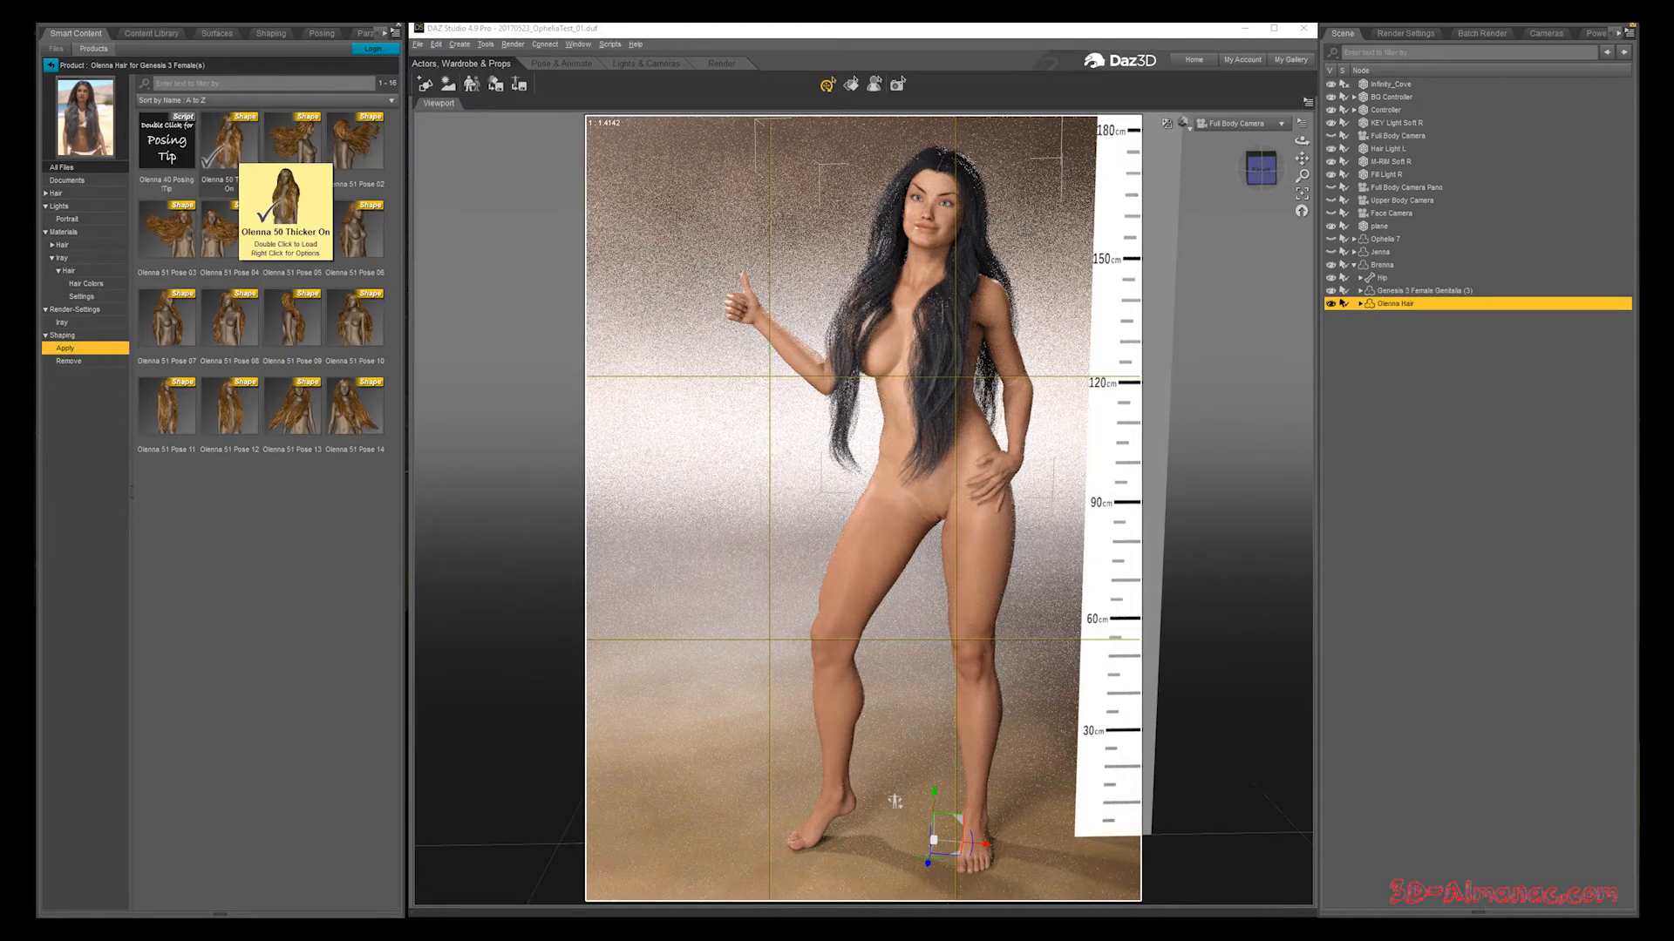
pyautogui.doubleClick(223, 139)
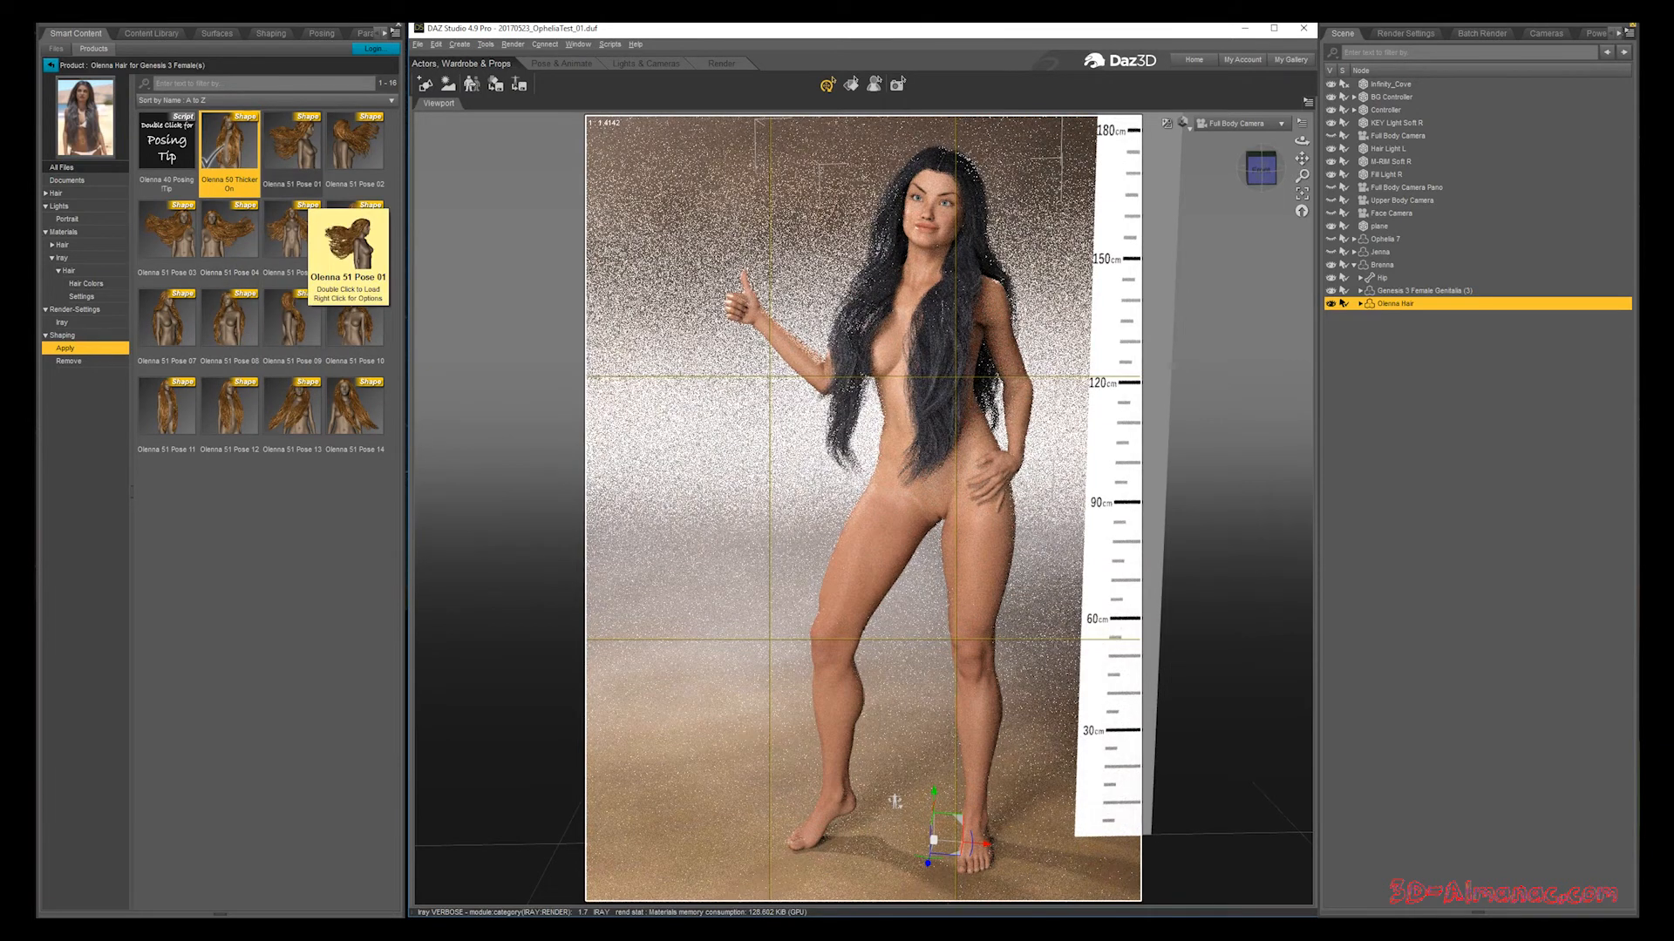
# Step: Try the windblown hair shapes Olenna 51 Pose 01, Pose 02, Pose 03 and Pose 05 on Brenna
pyautogui.doubleClick(293, 148)
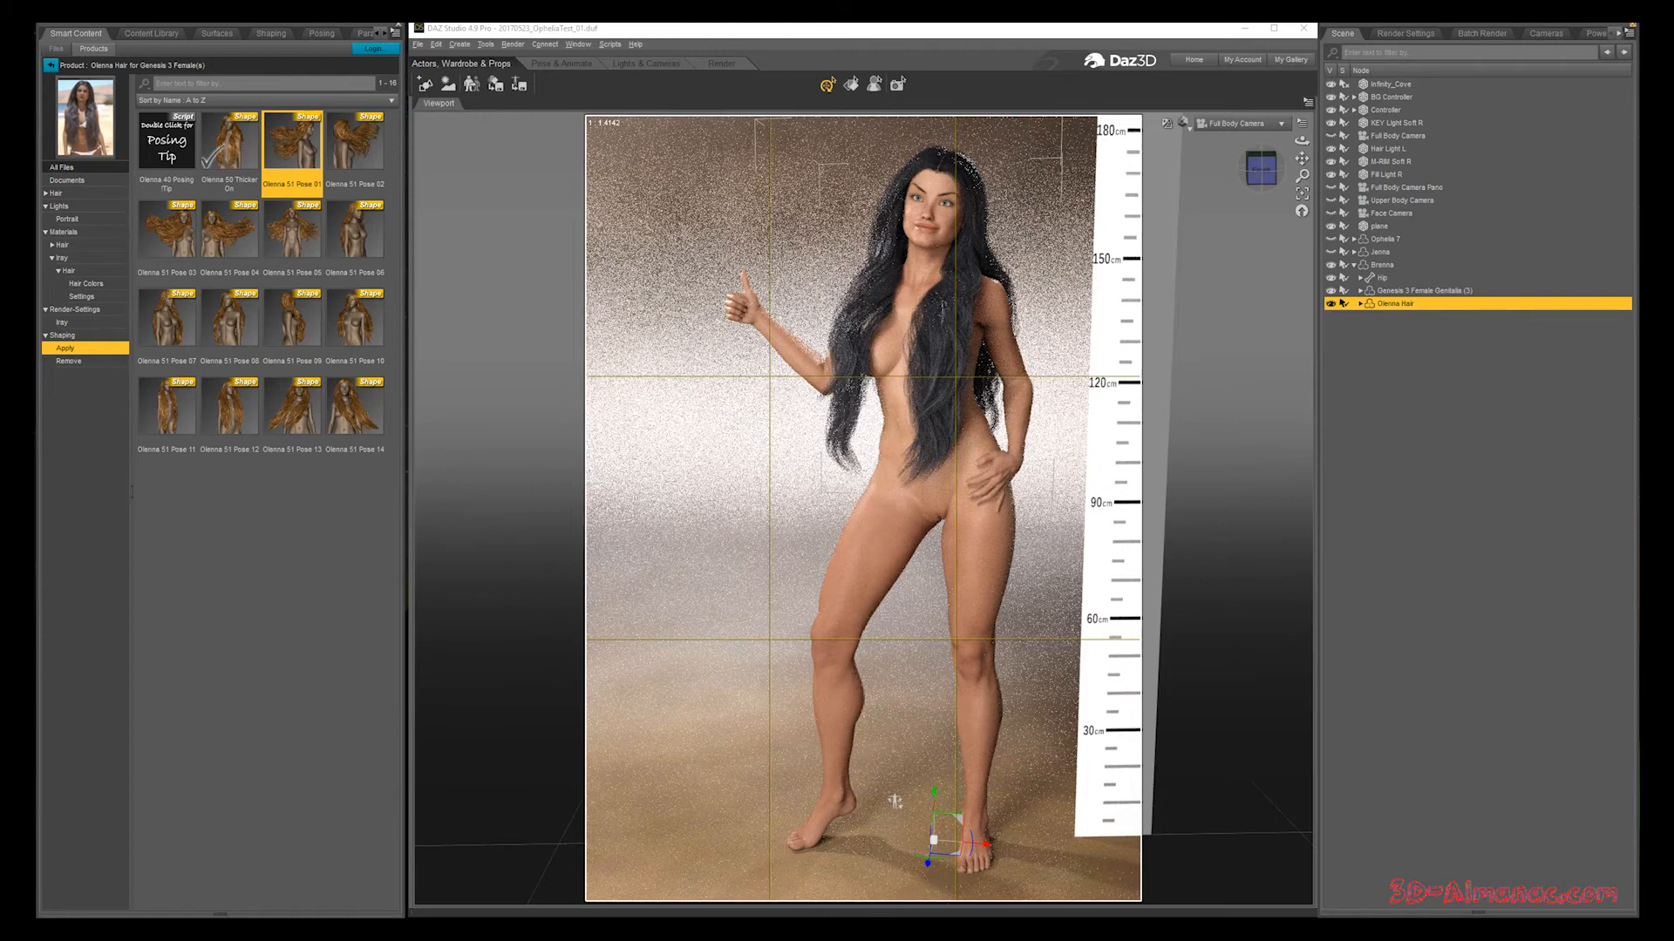
pyautogui.doubleClick(355, 150)
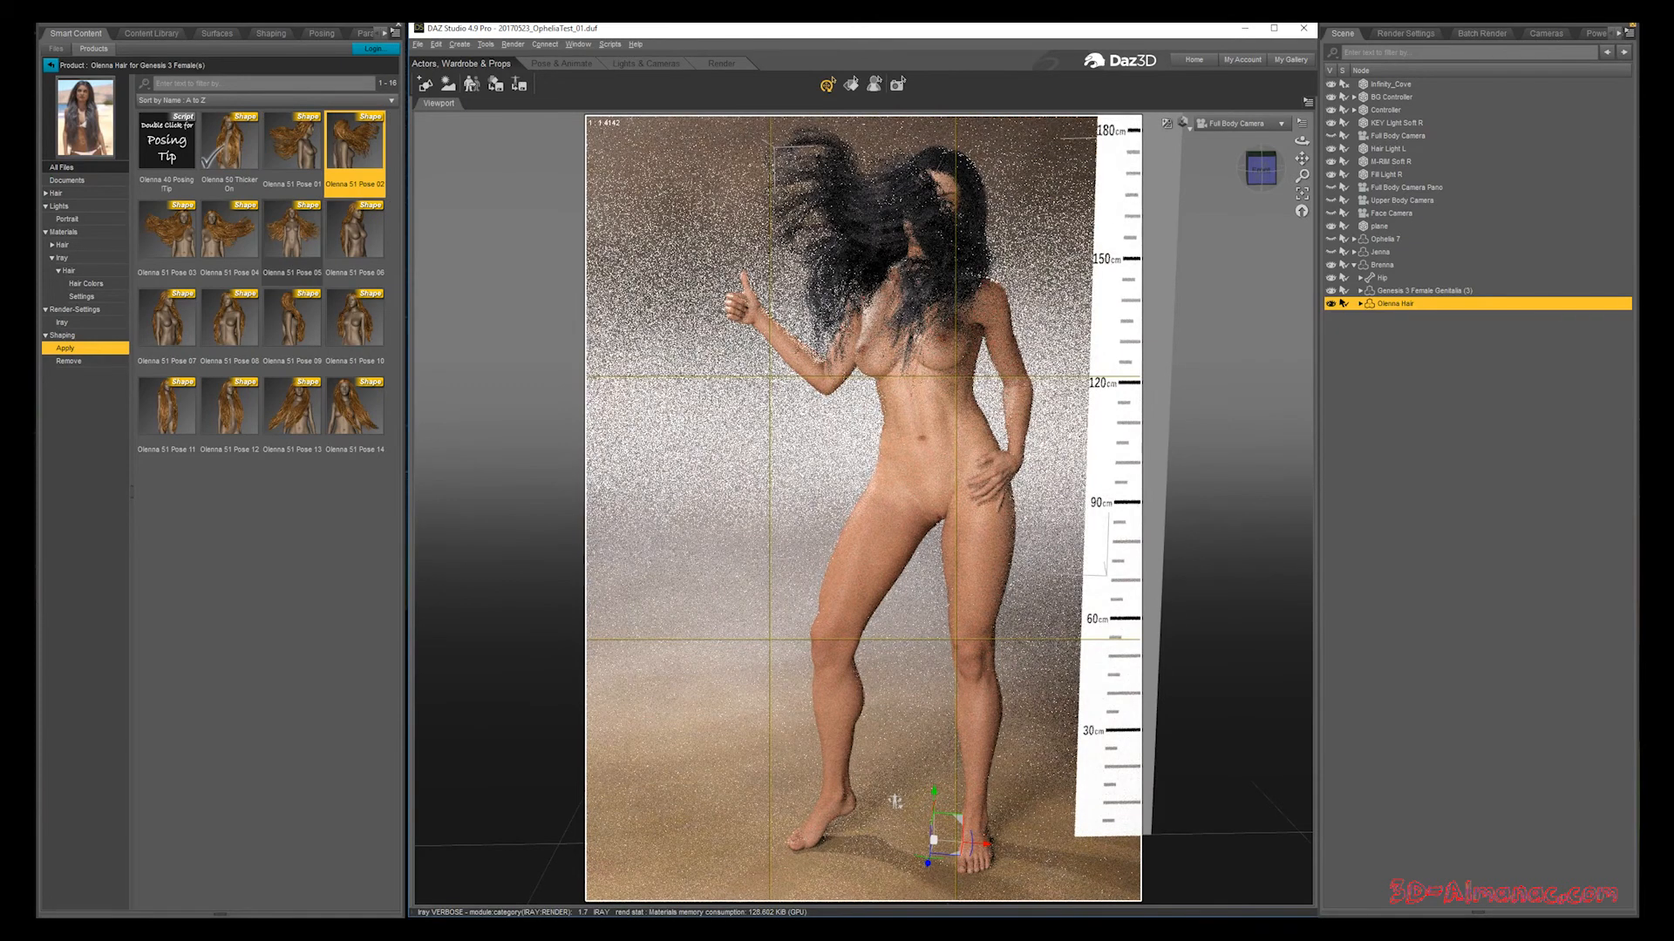
pyautogui.doubleClick(168, 228)
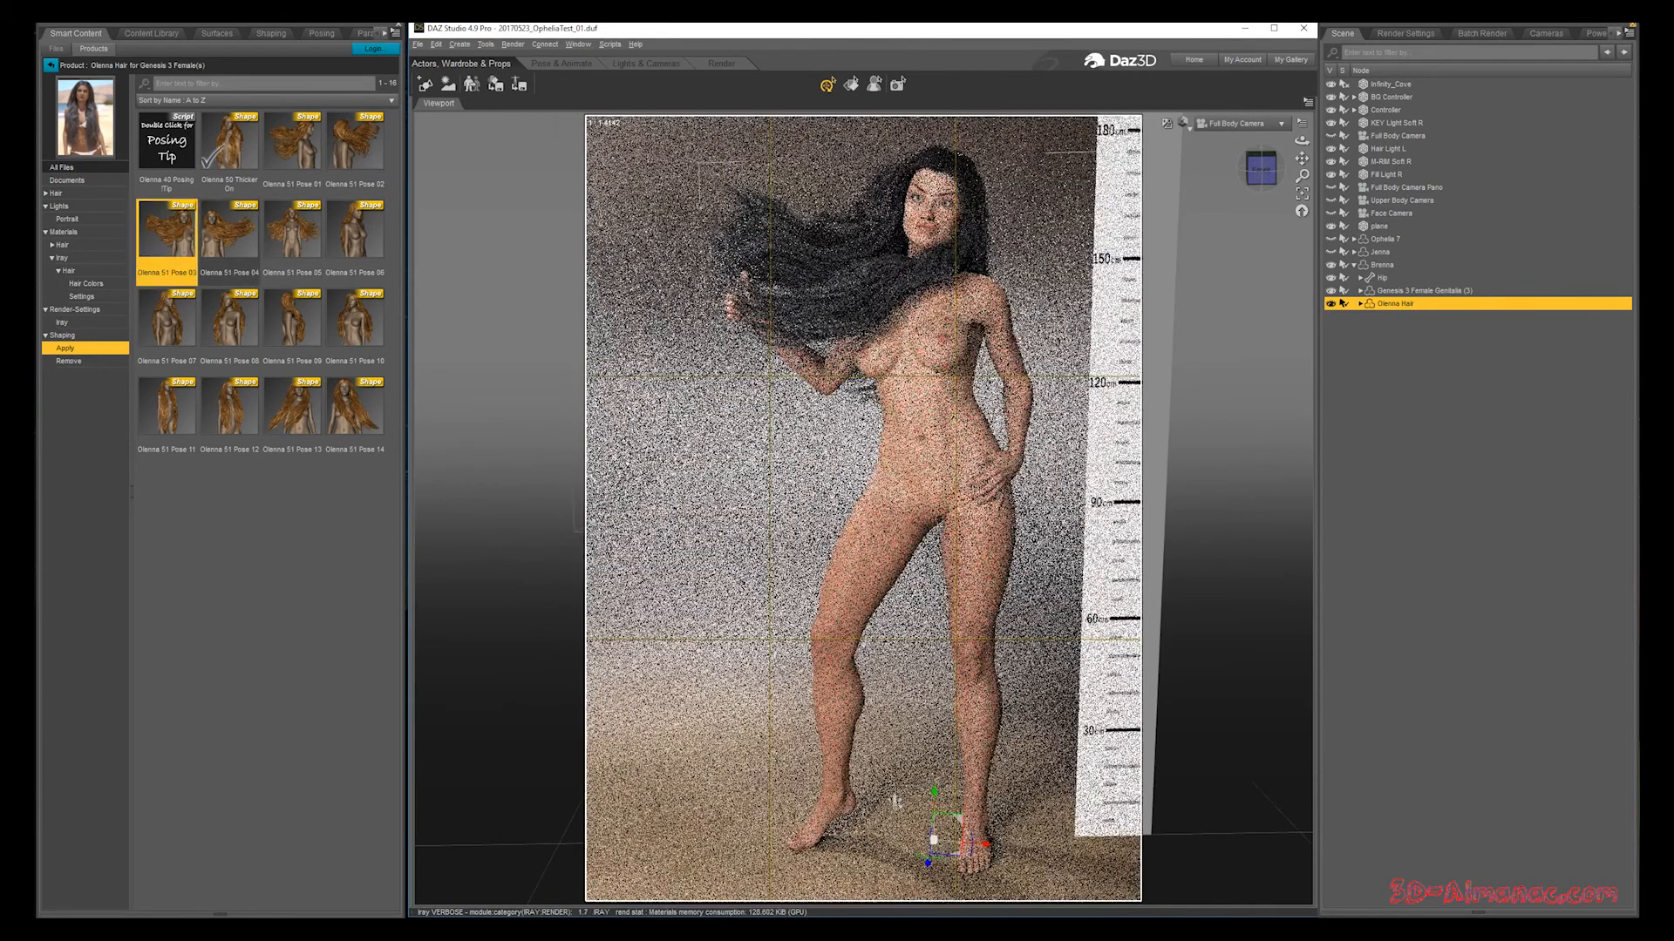
pyautogui.doubleClick(292, 231)
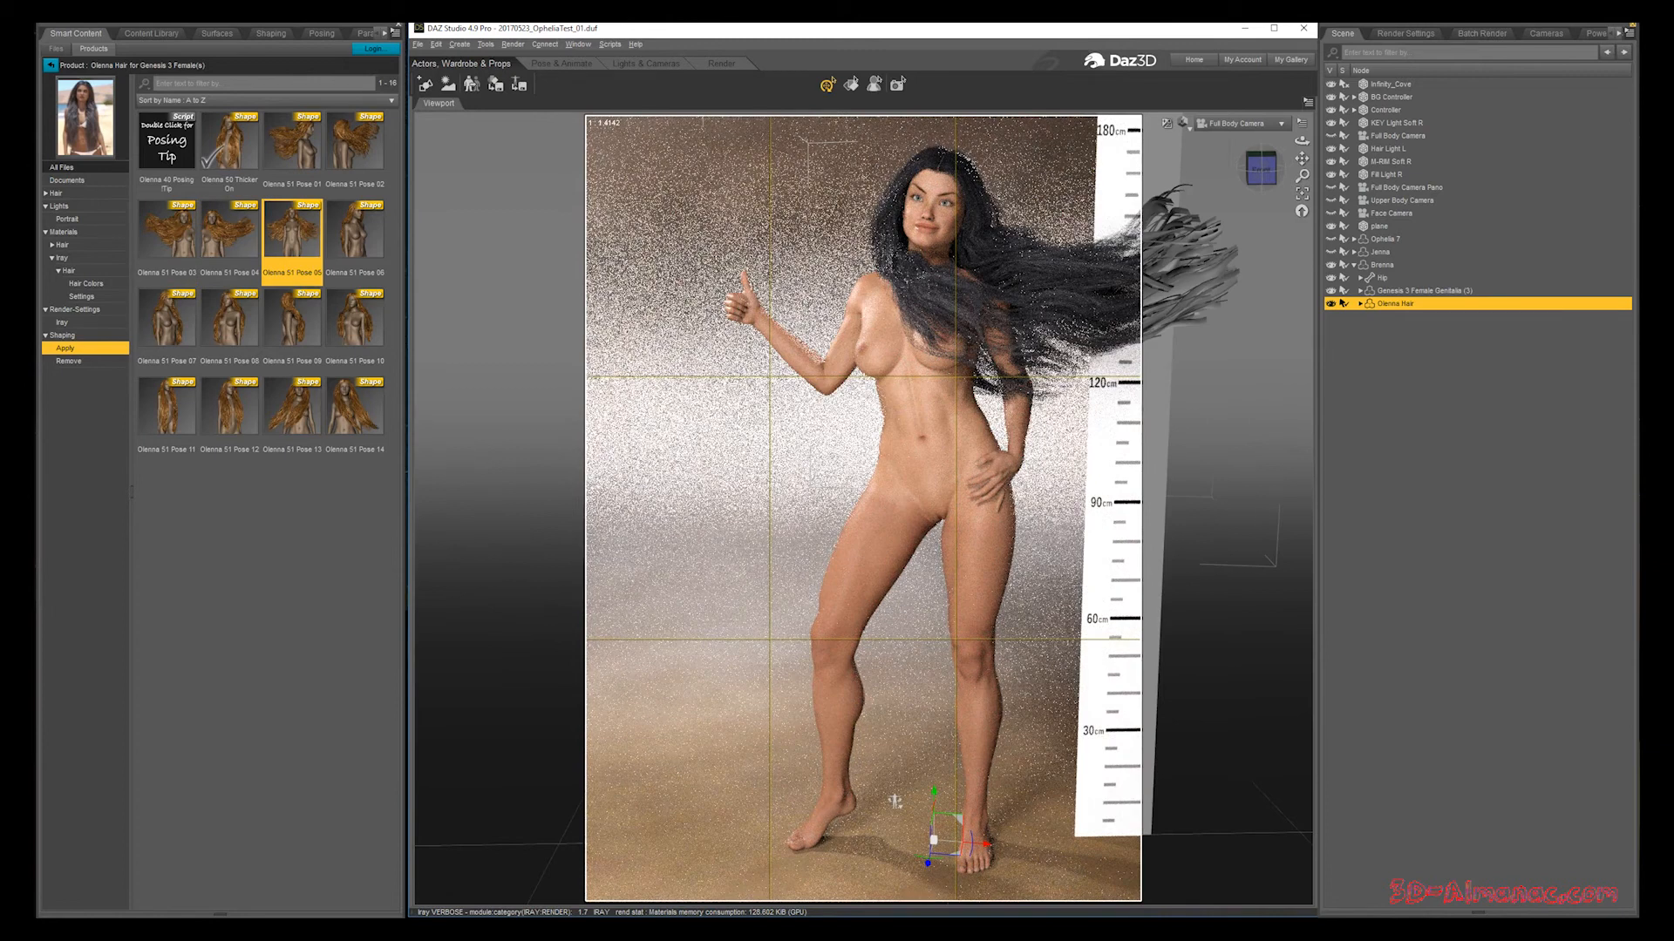
# Step: Try the hair shapes Olenna 51 Pose 06, Pose 08, Pose 12 and Pose 13, finishing with Pose 08
pyautogui.doubleClick(355, 230)
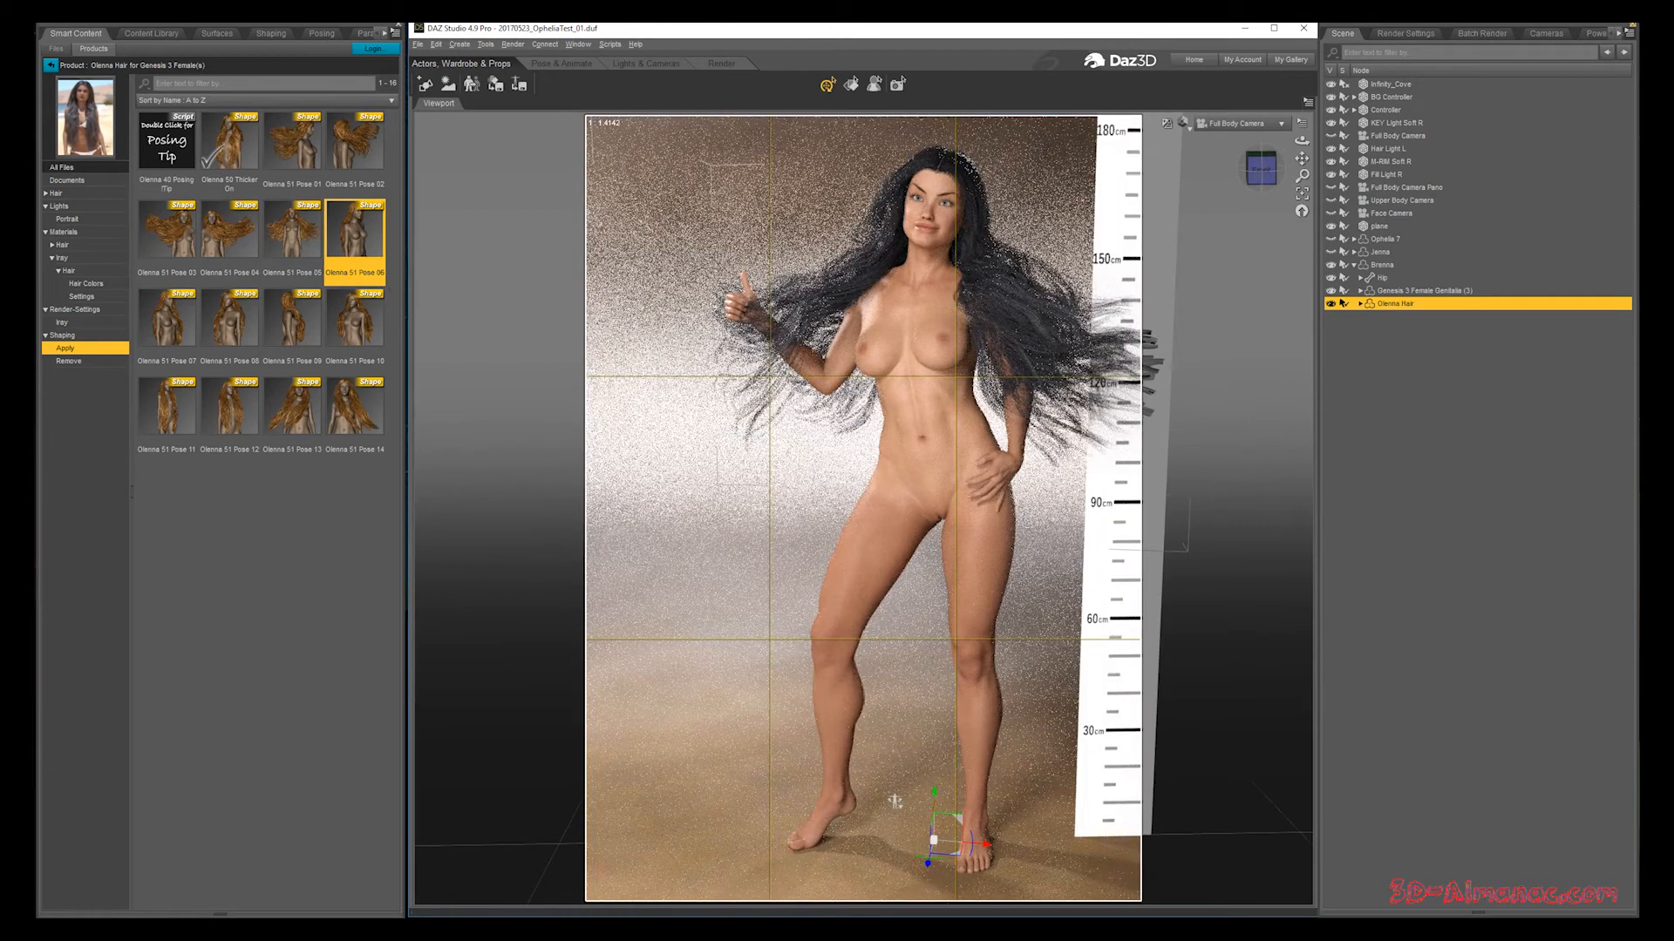
pyautogui.doubleClick(230, 318)
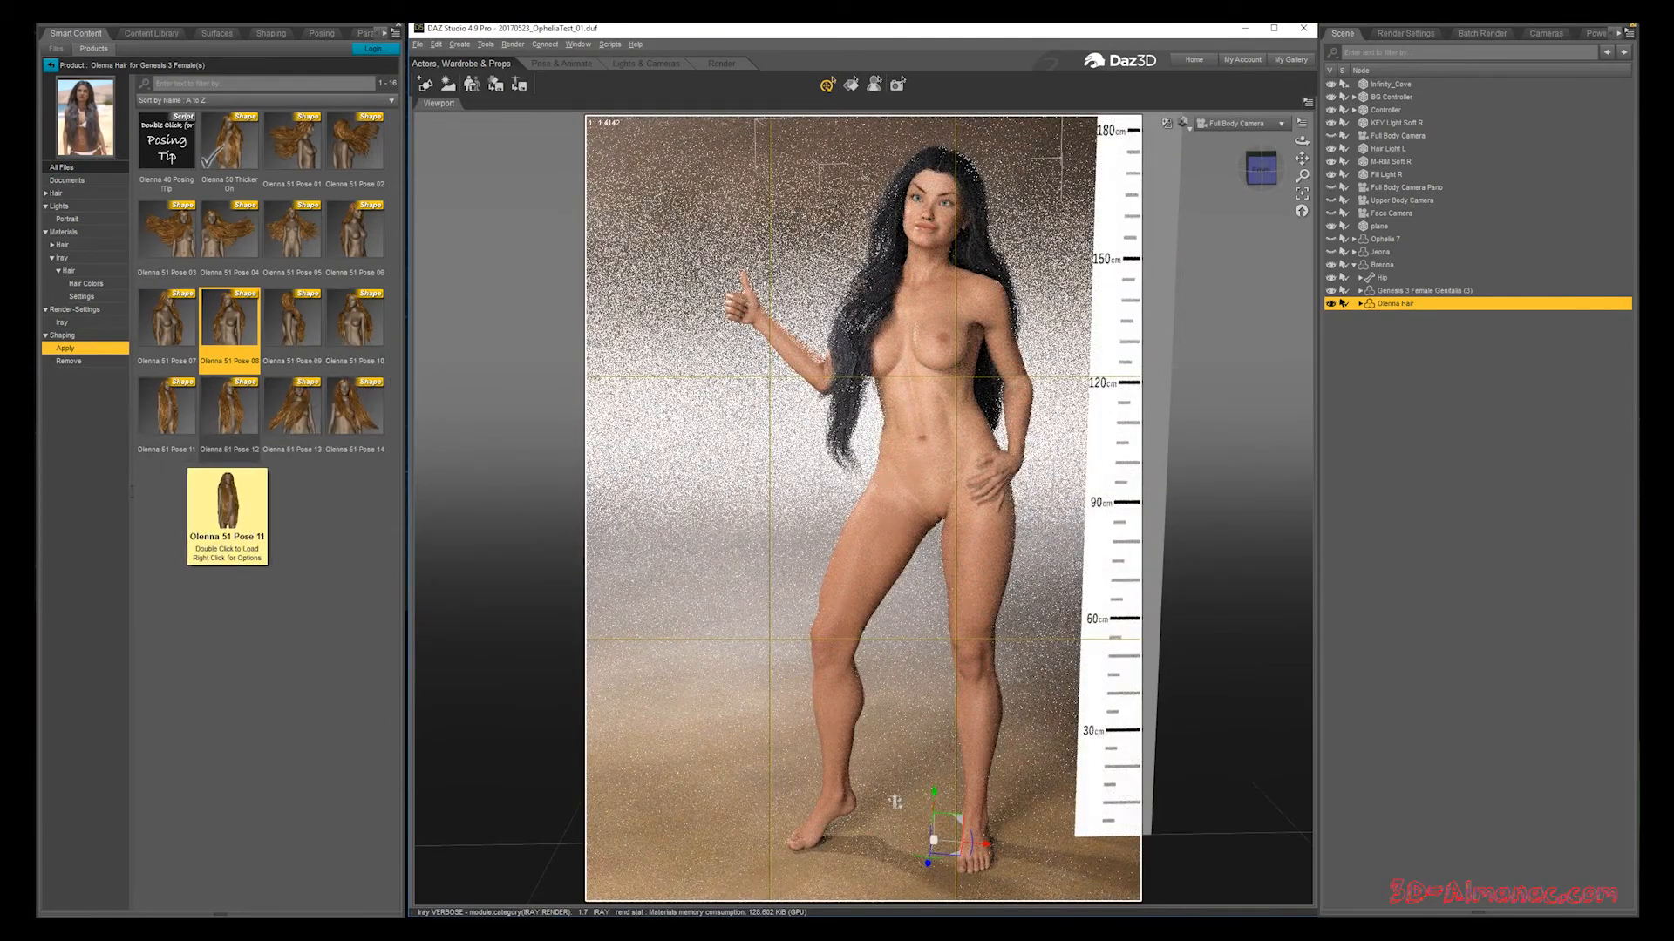
pyautogui.doubleClick(229, 406)
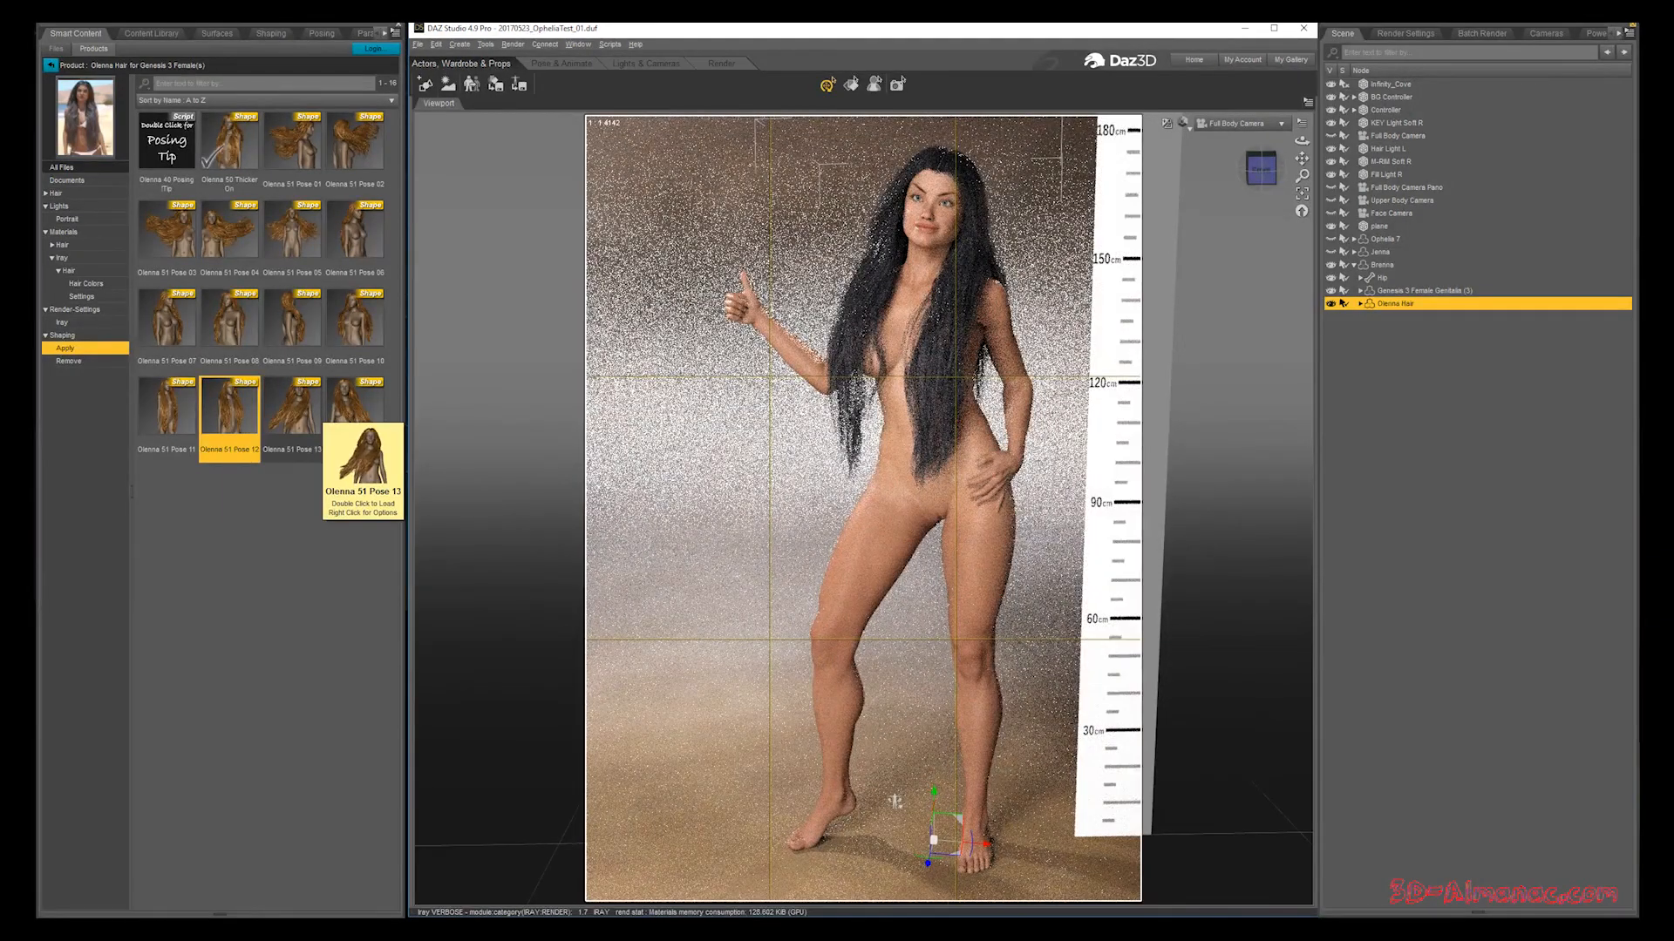
pyautogui.doubleClick(311, 406)
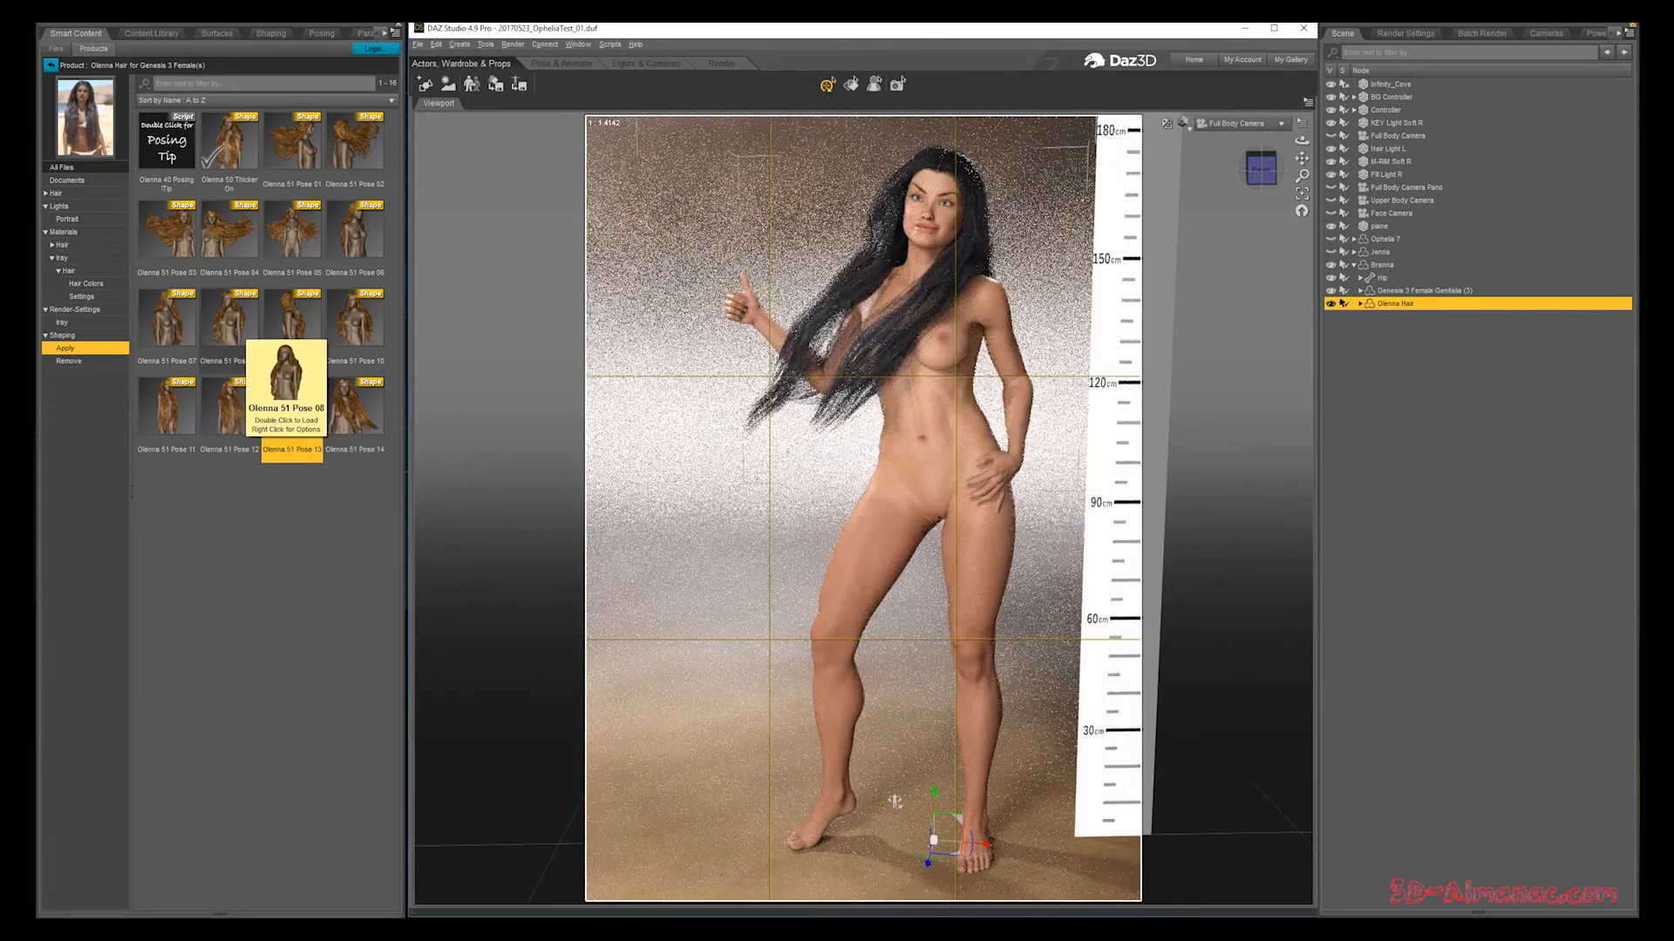
pyautogui.doubleClick(231, 320)
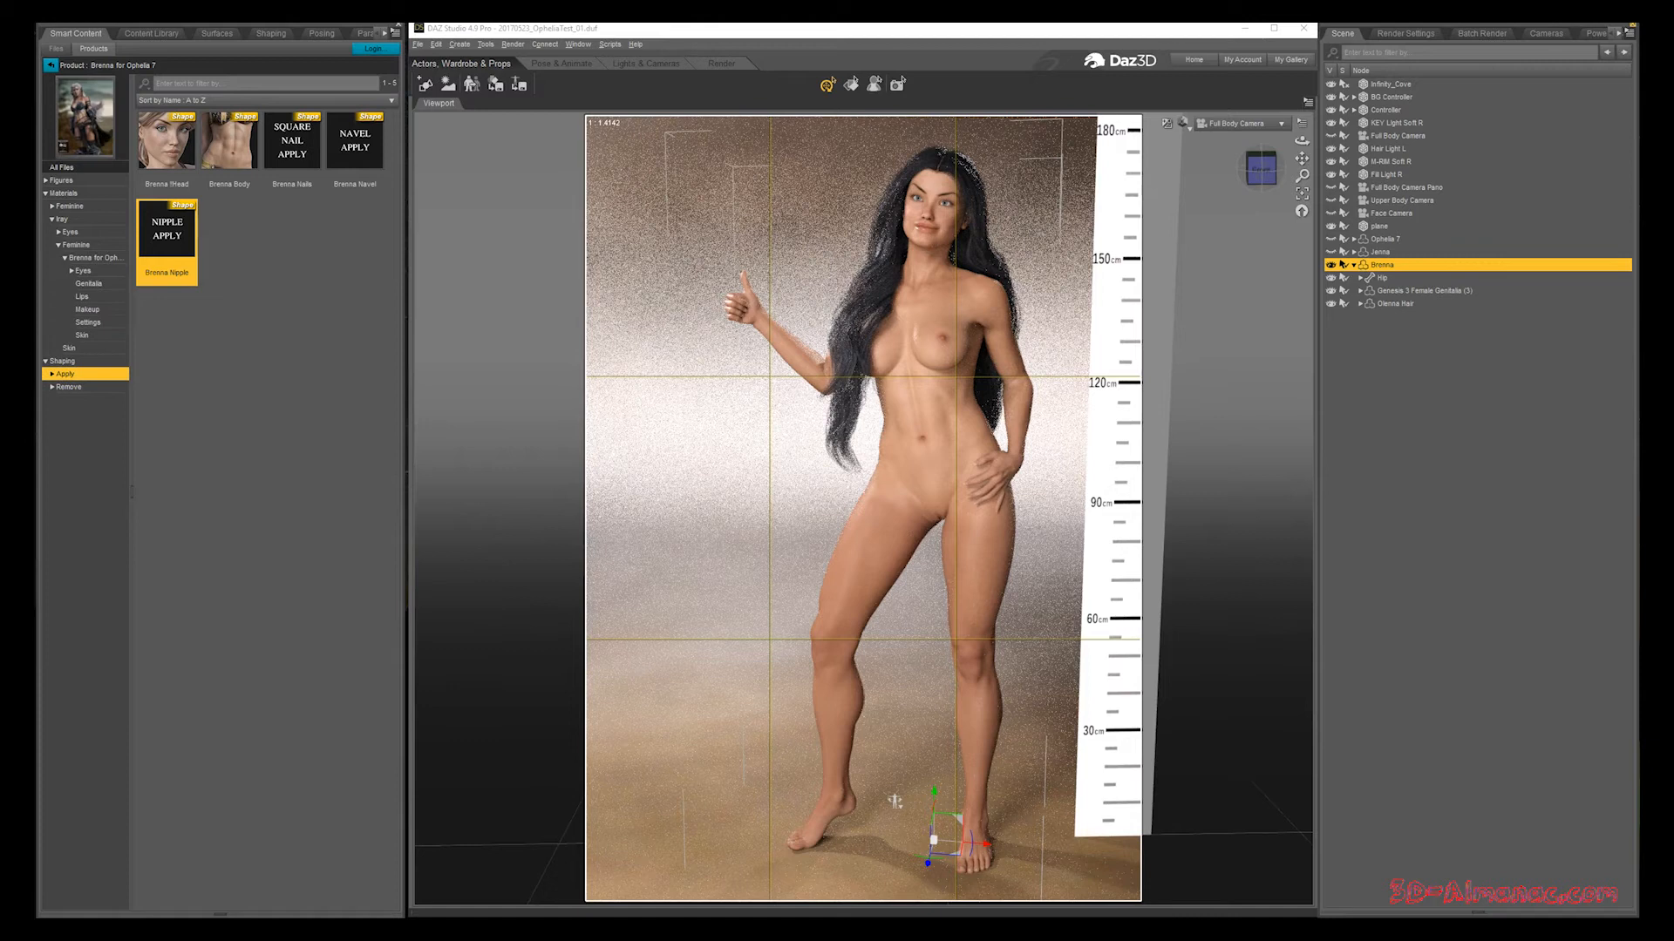
# Step: View Brenna through the Face Camera and try the eye colours Brenna Eyes 01, 02, 03 and 04
pyautogui.click(1238, 122)
pyautogui.click(1255, 280)
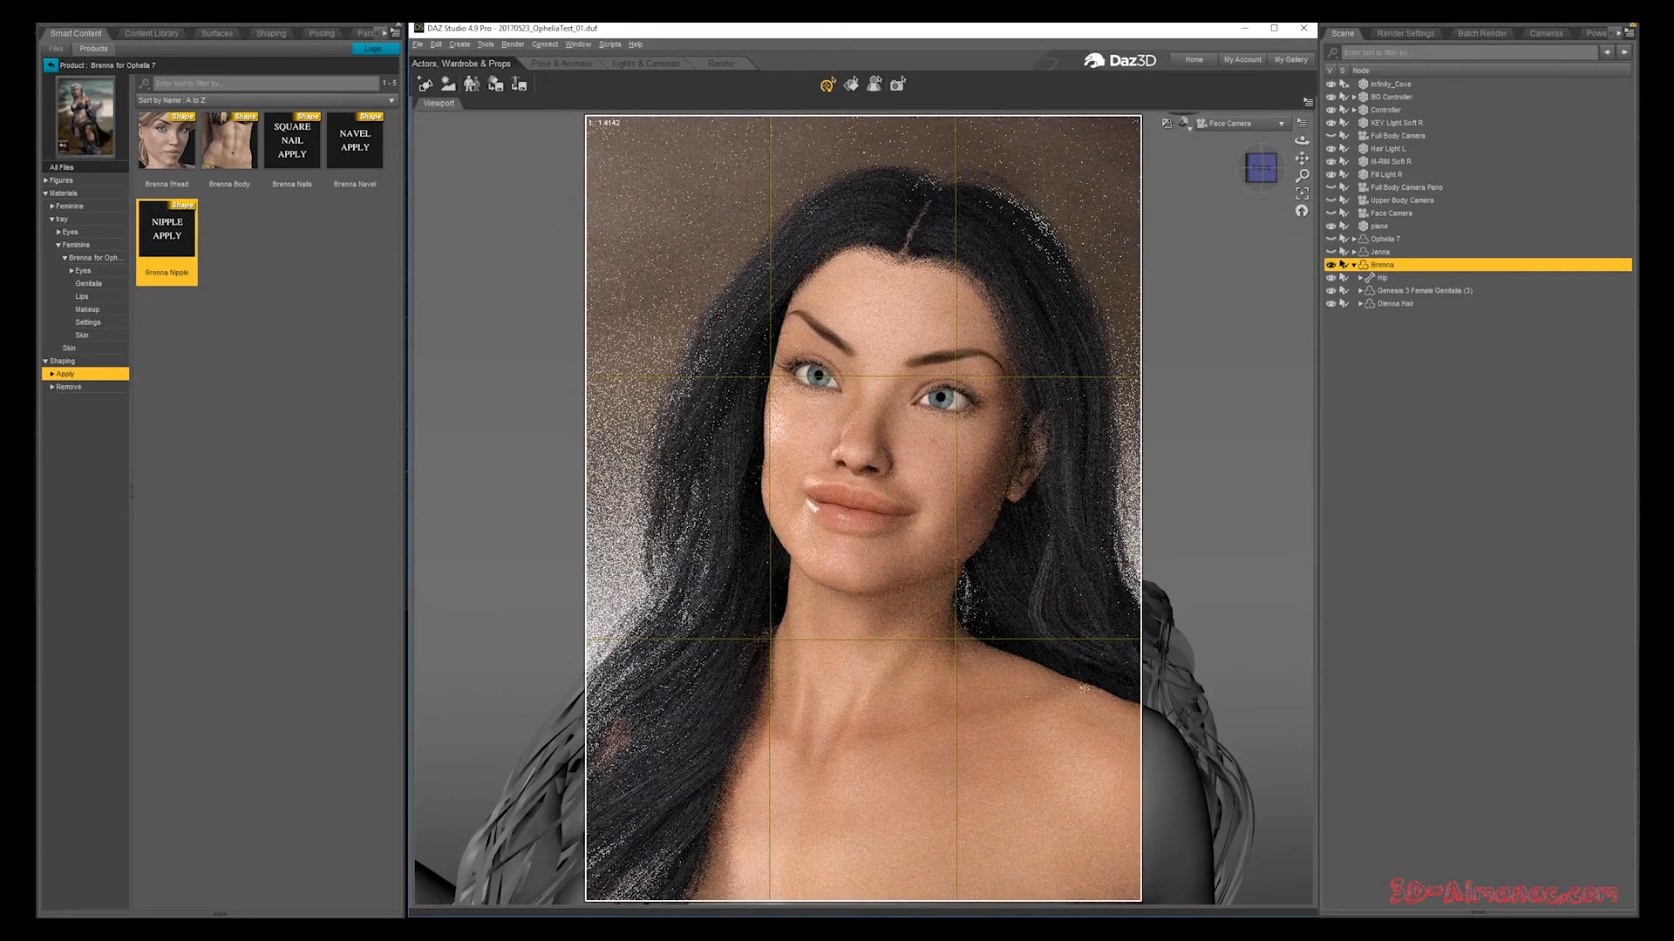
pyautogui.click(83, 271)
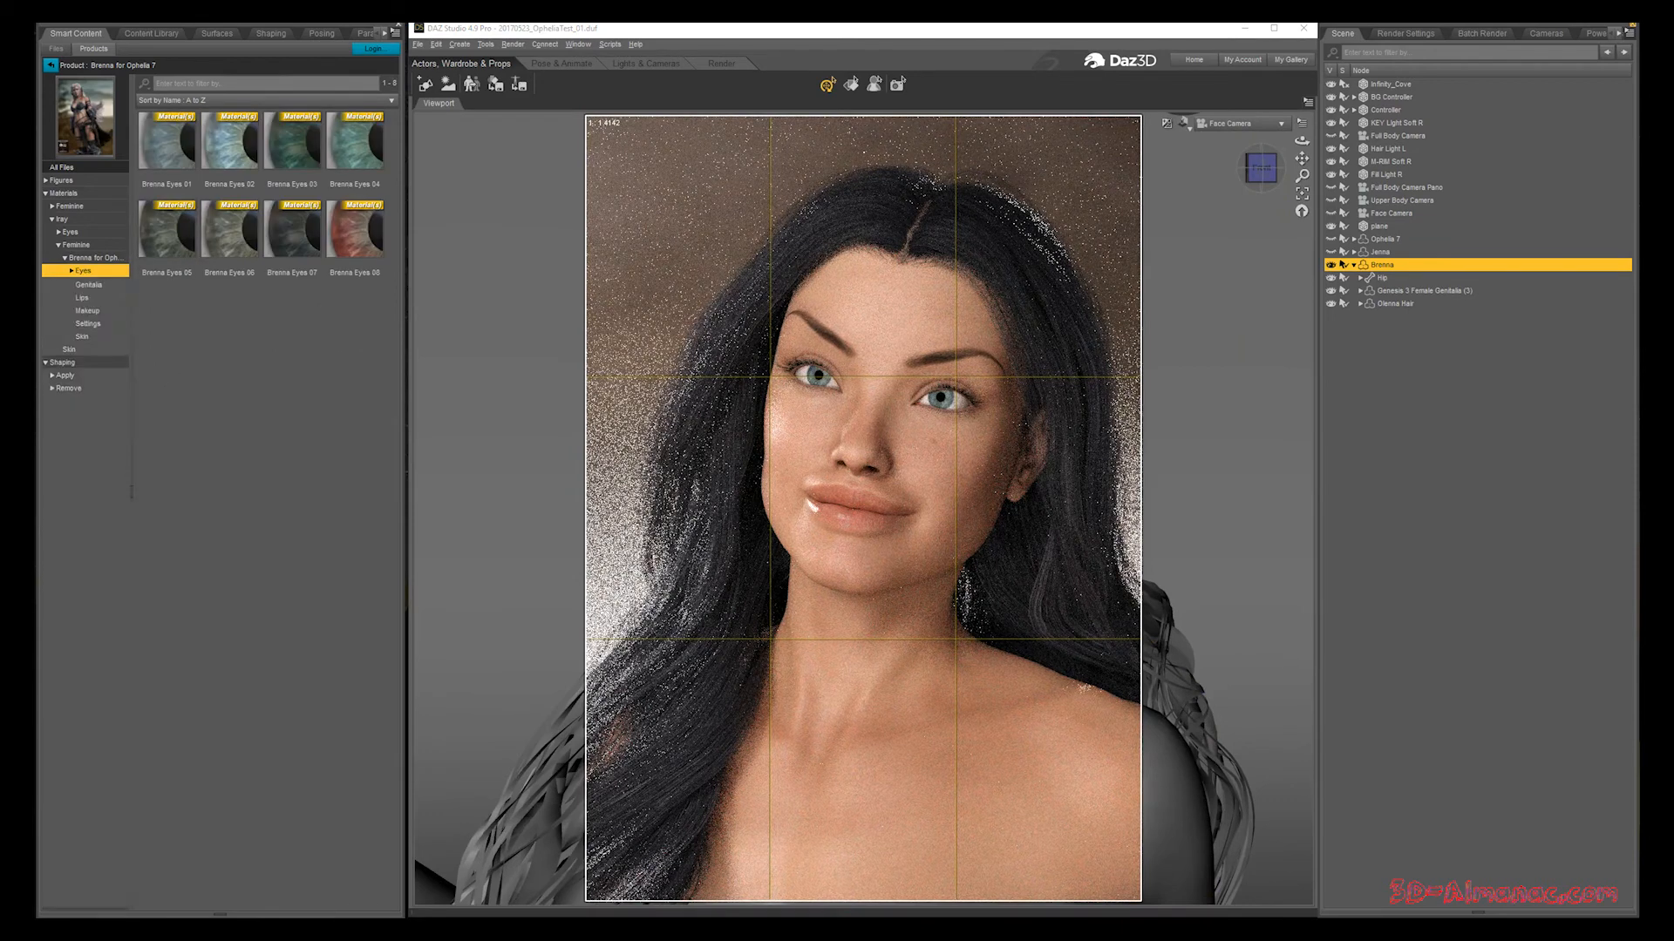
pyautogui.click(98, 283)
pyautogui.doubleClick(167, 144)
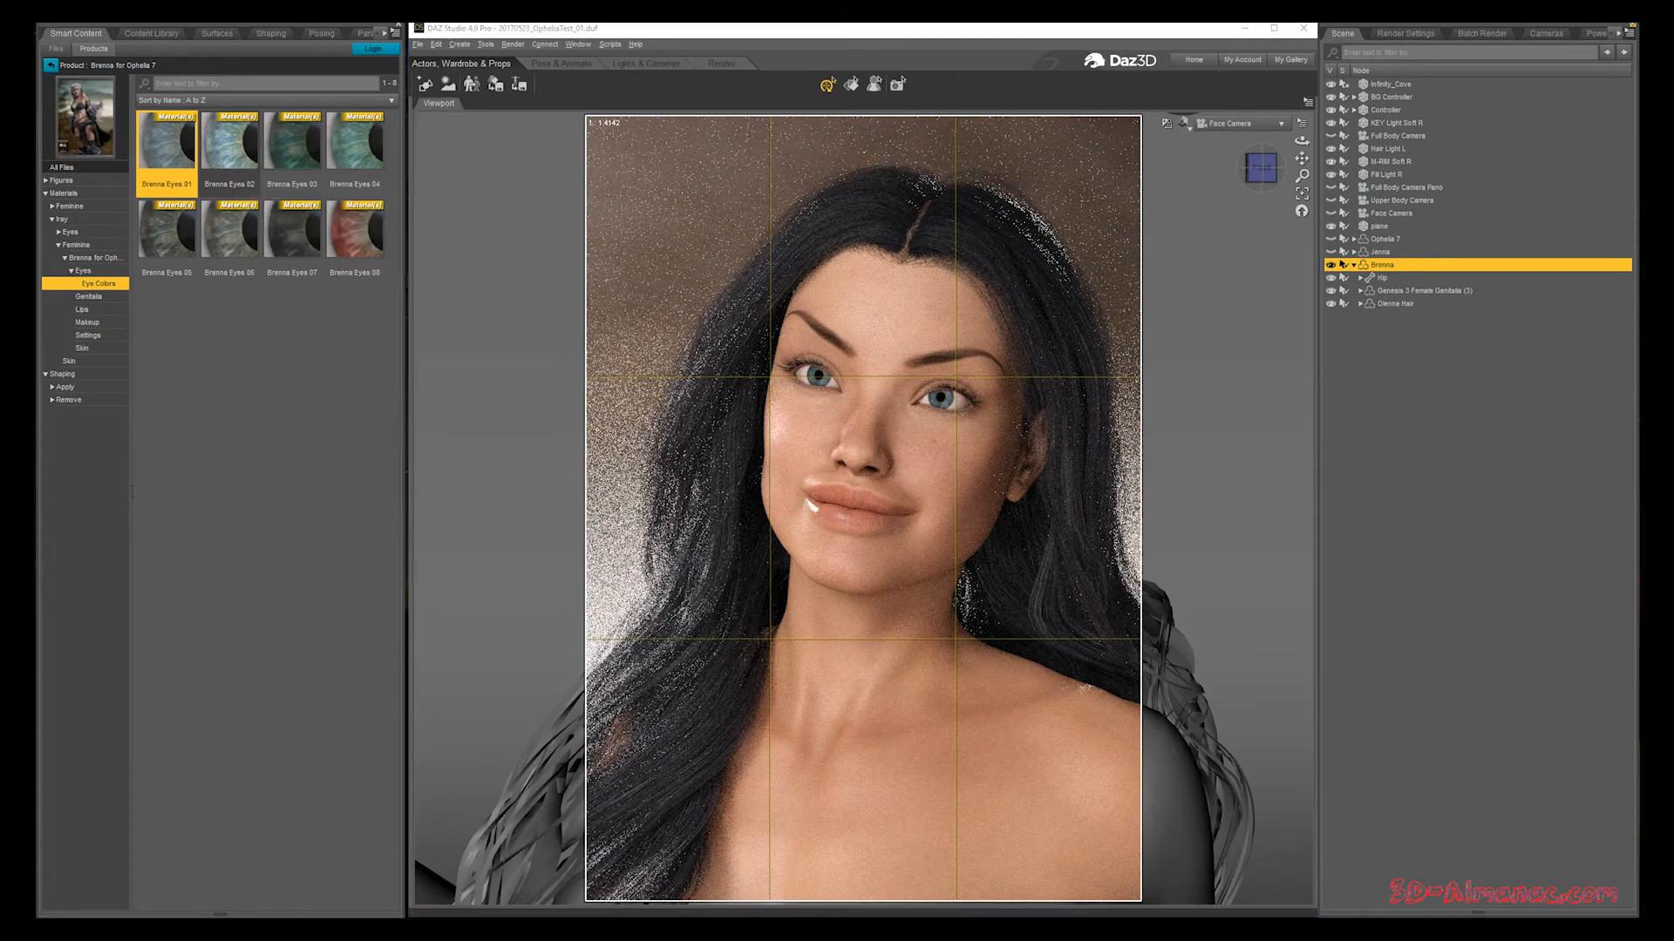
pyautogui.doubleClick(230, 143)
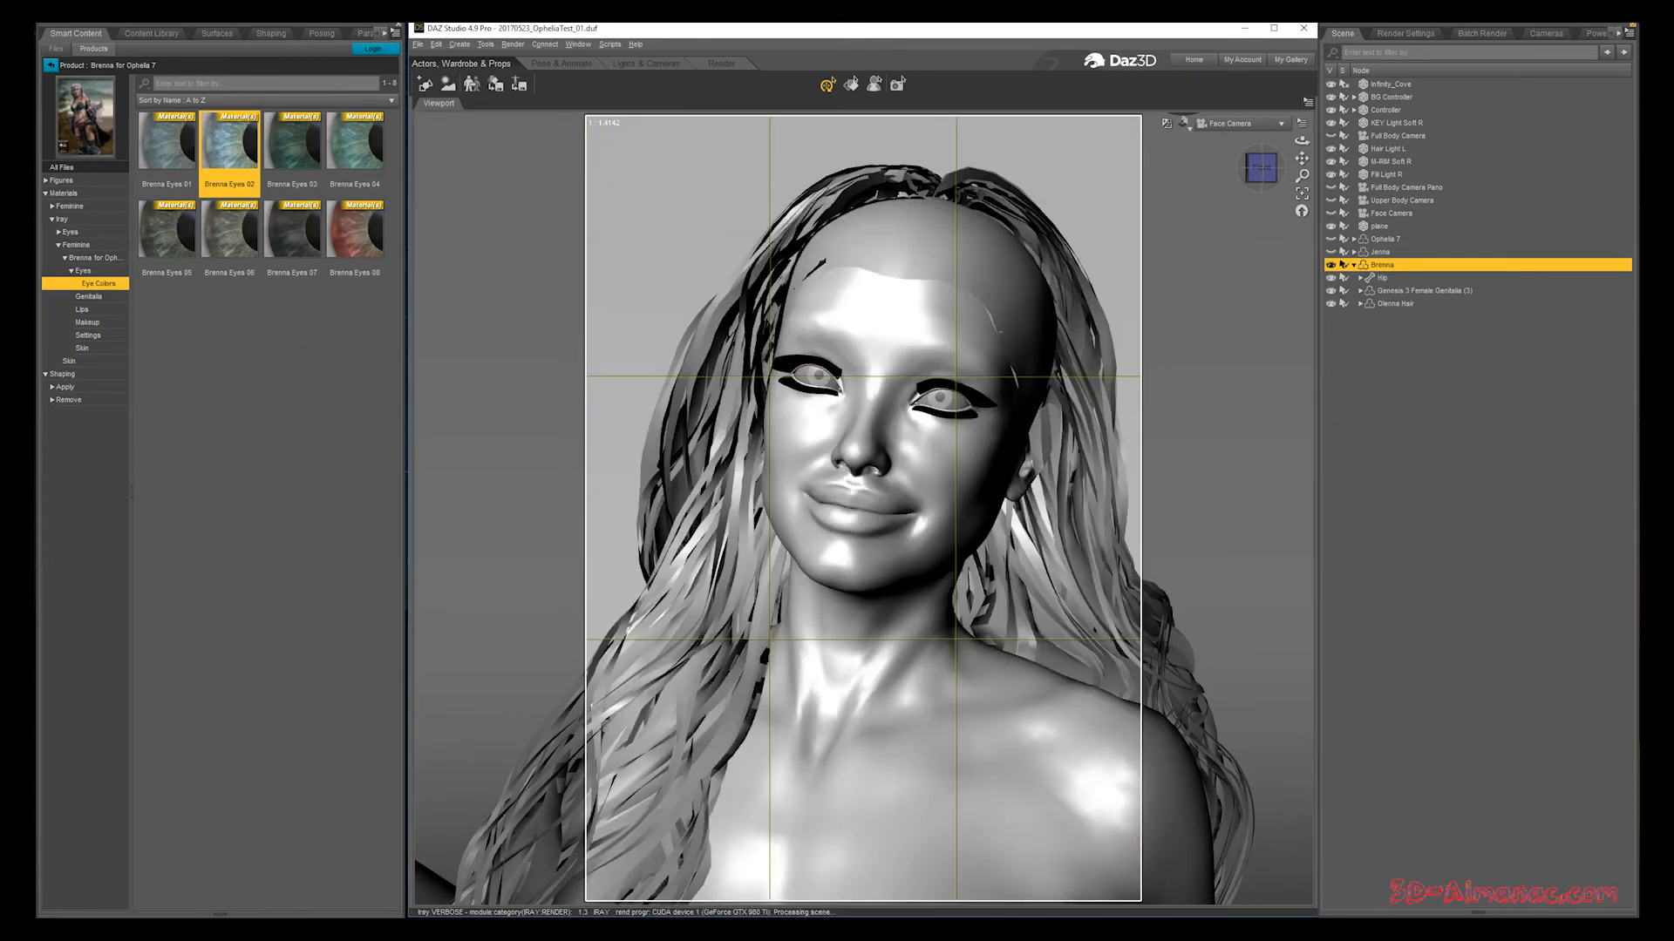
pyautogui.doubleClick(292, 144)
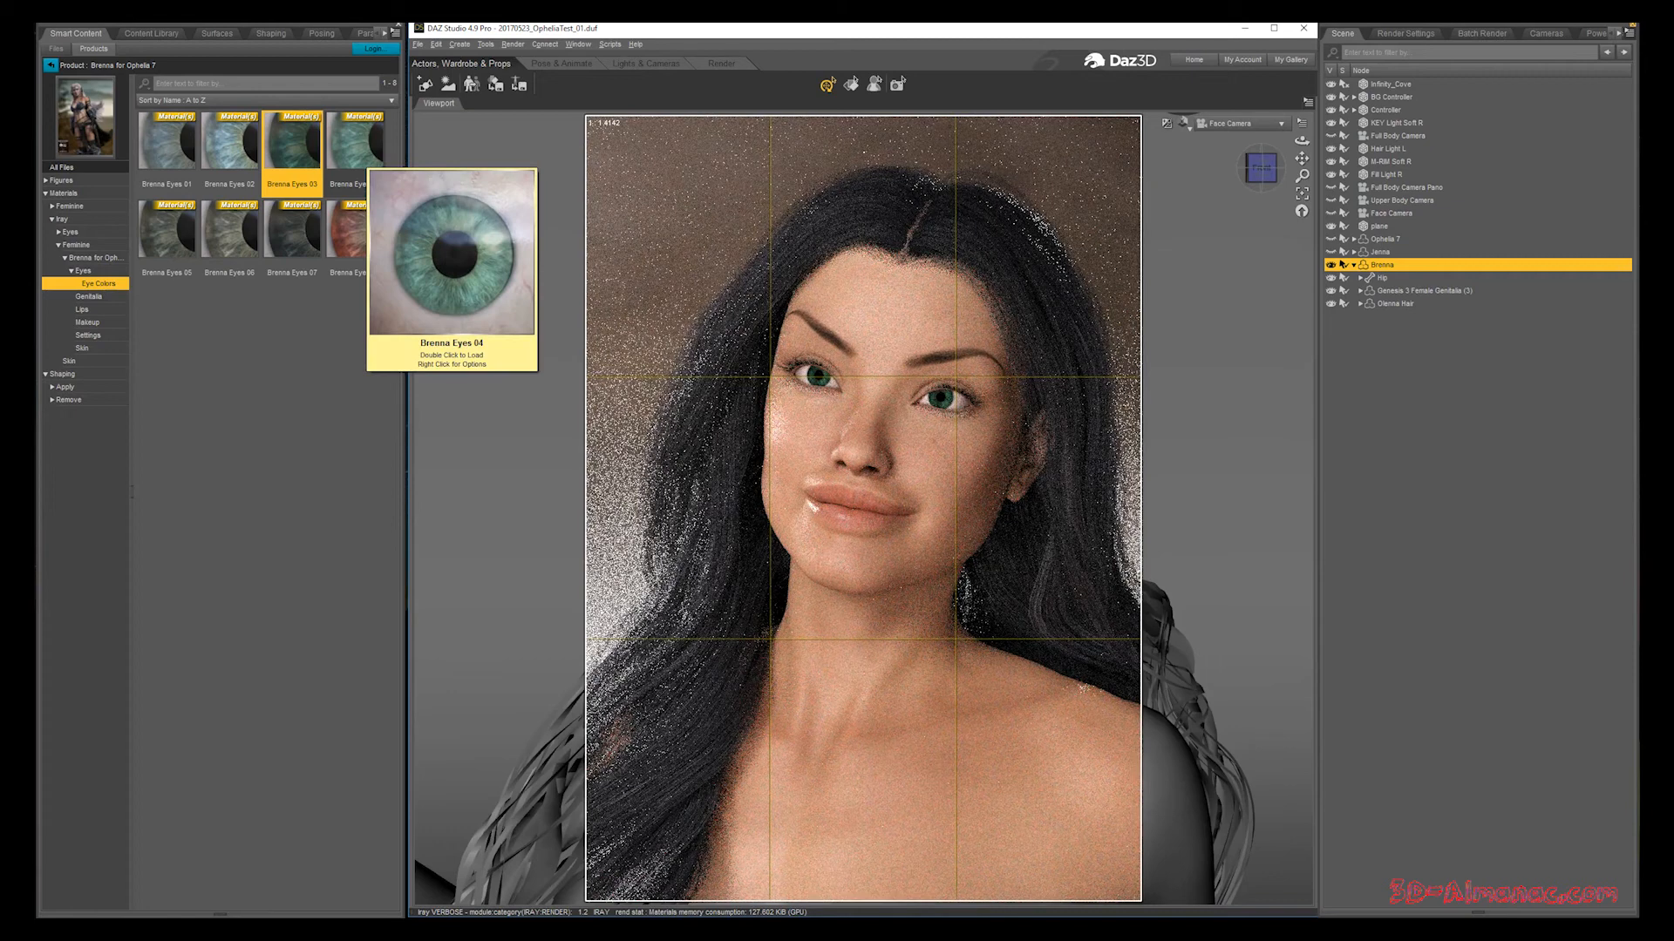
pyautogui.doubleClick(362, 150)
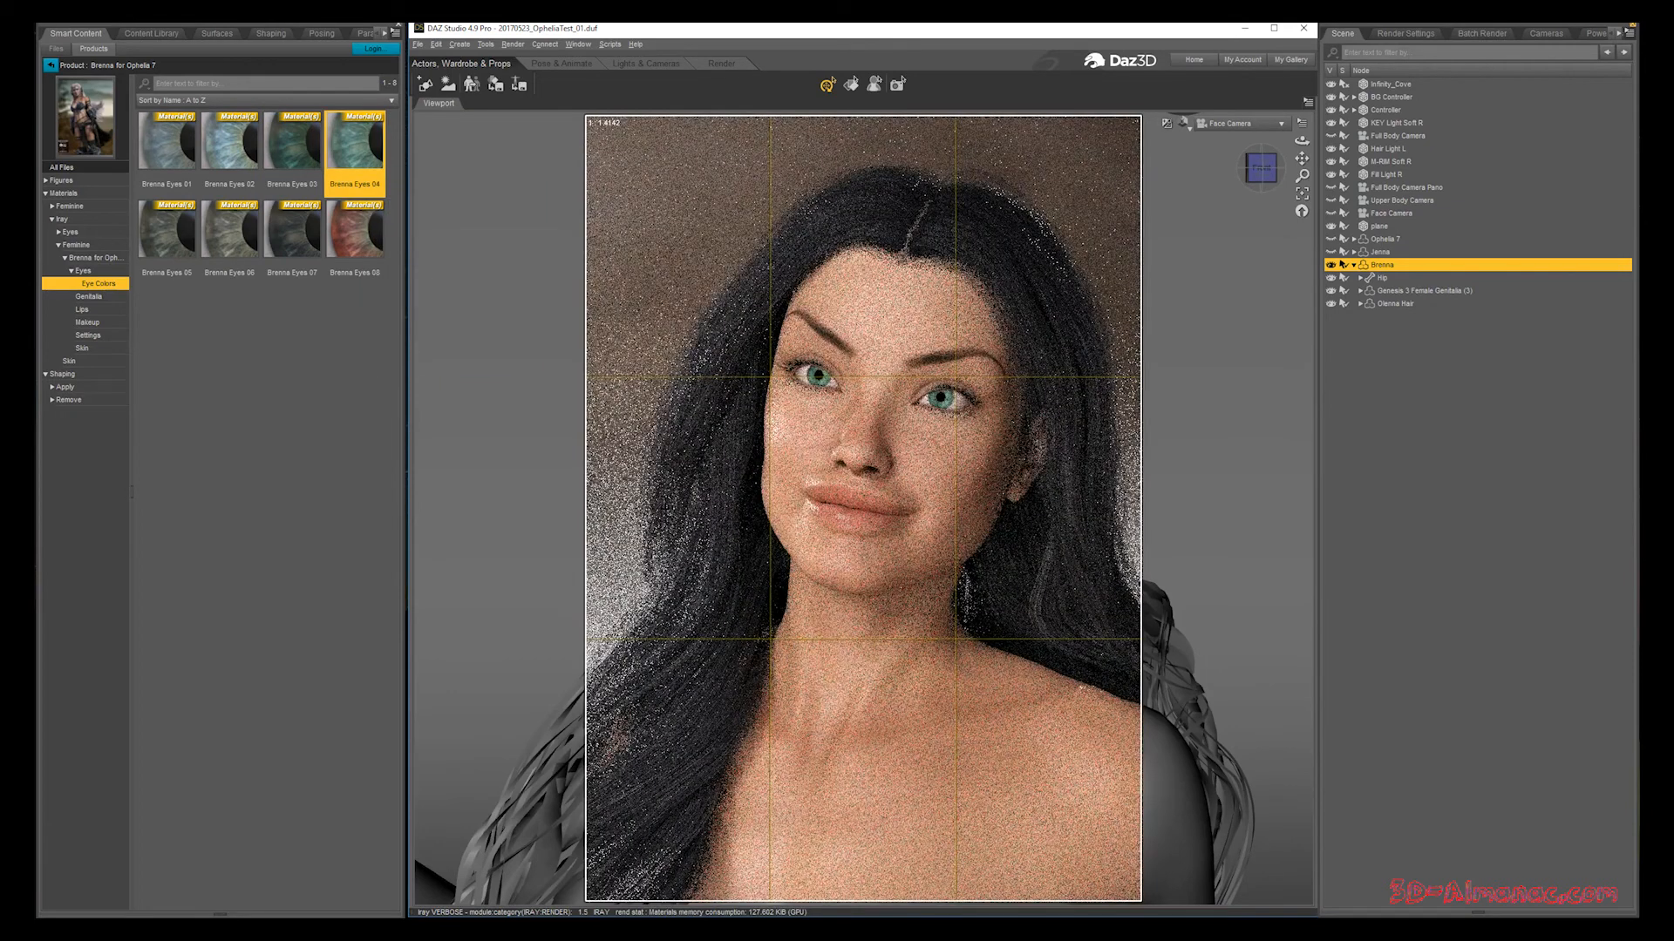
# Step: Try the eye colours Brenna Eyes 05, 07 and 08, finishing with Brenna Eyes 01
pyautogui.doubleClick(167, 229)
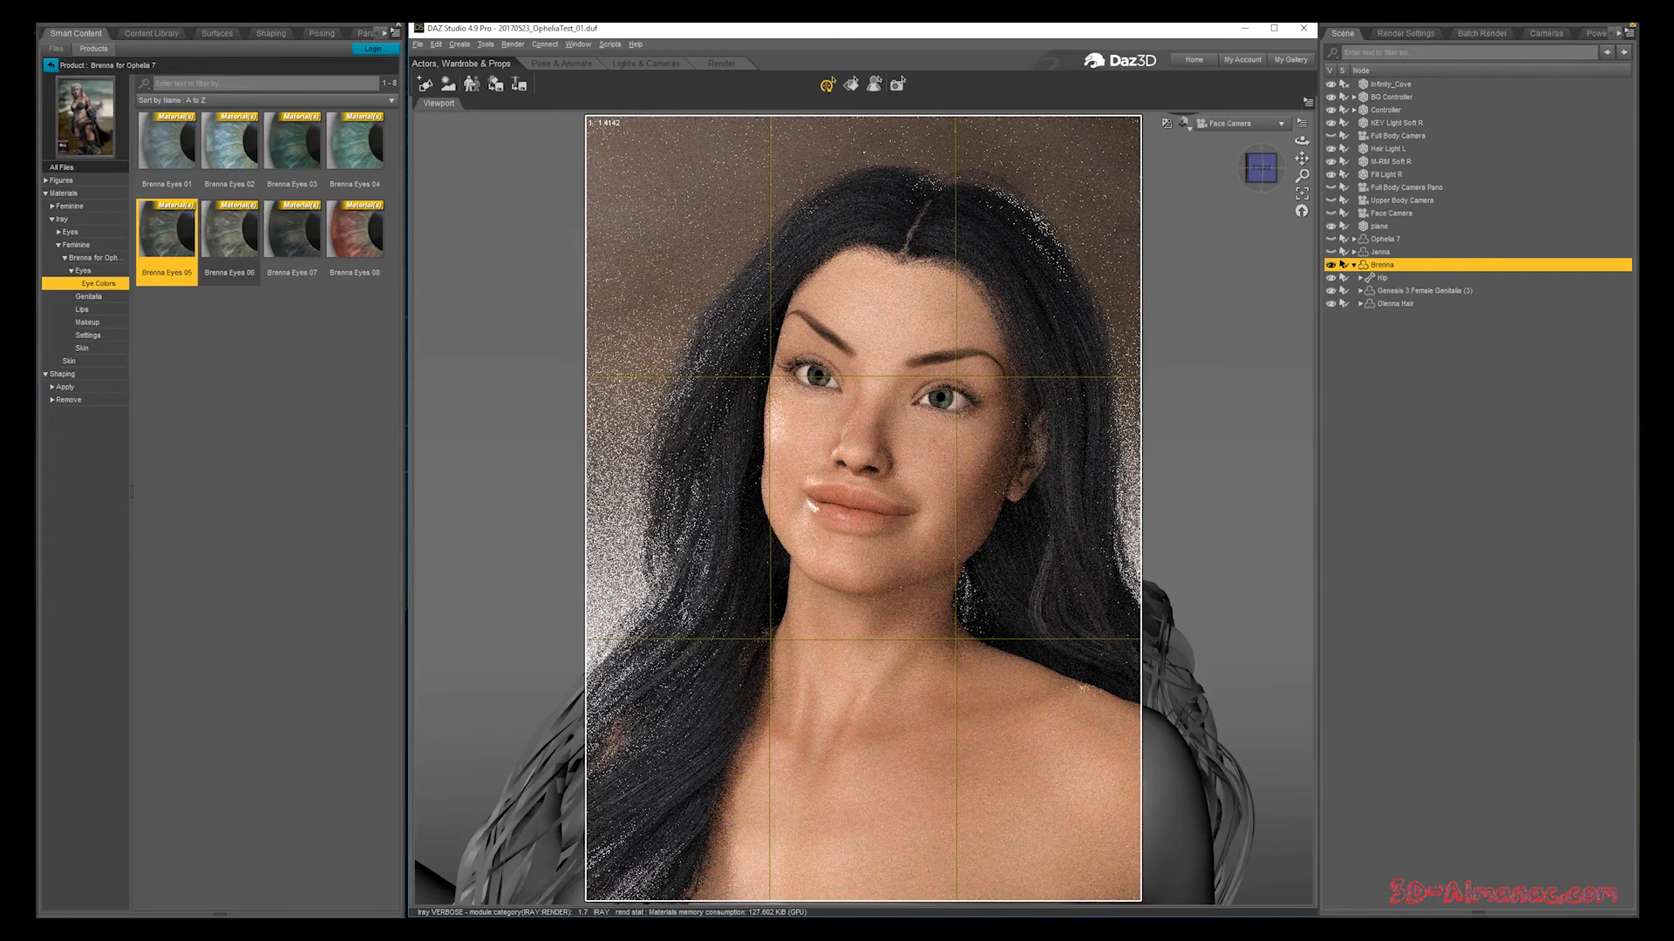
pyautogui.doubleClick(293, 229)
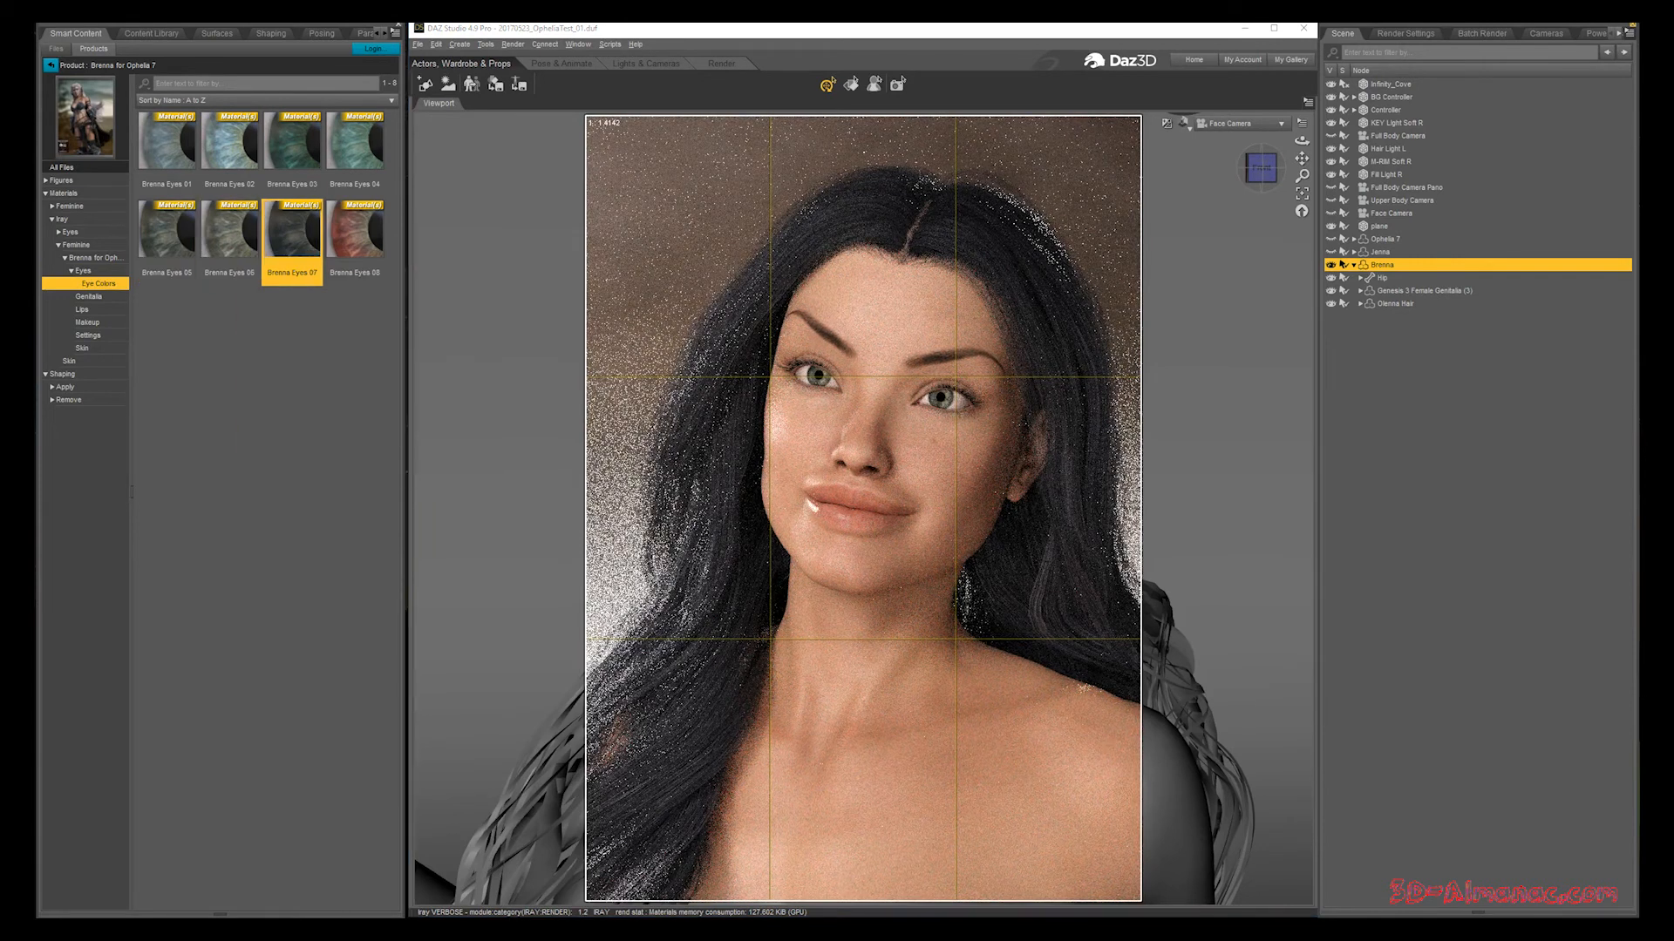
pyautogui.doubleClick(356, 229)
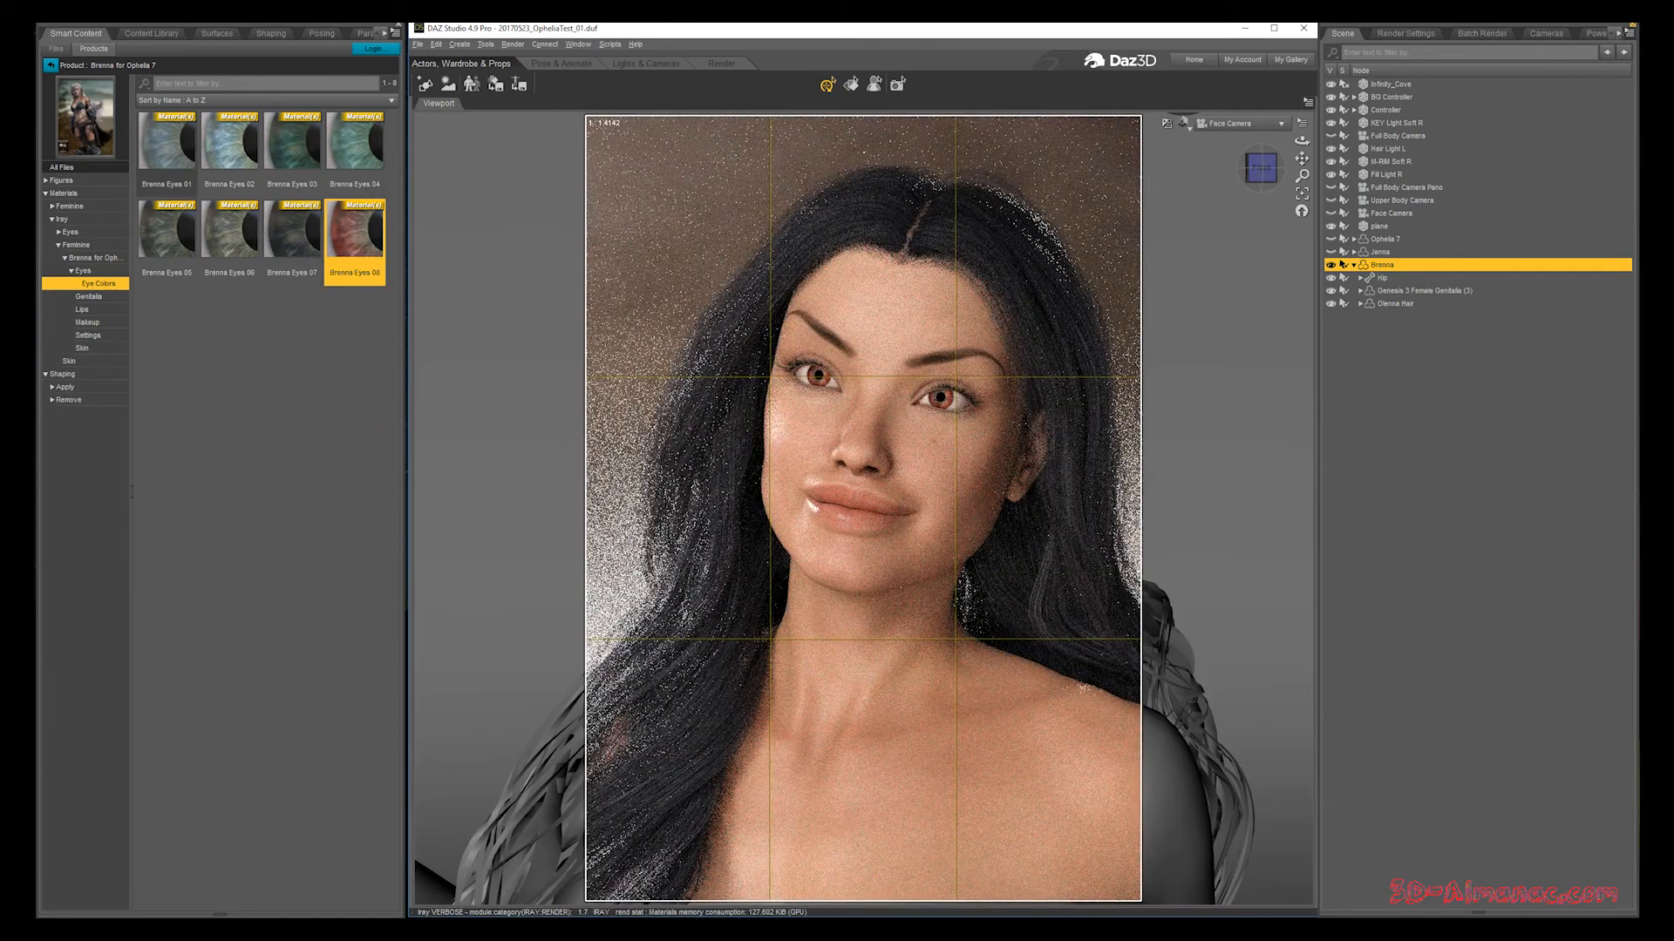
pyautogui.doubleClick(174, 153)
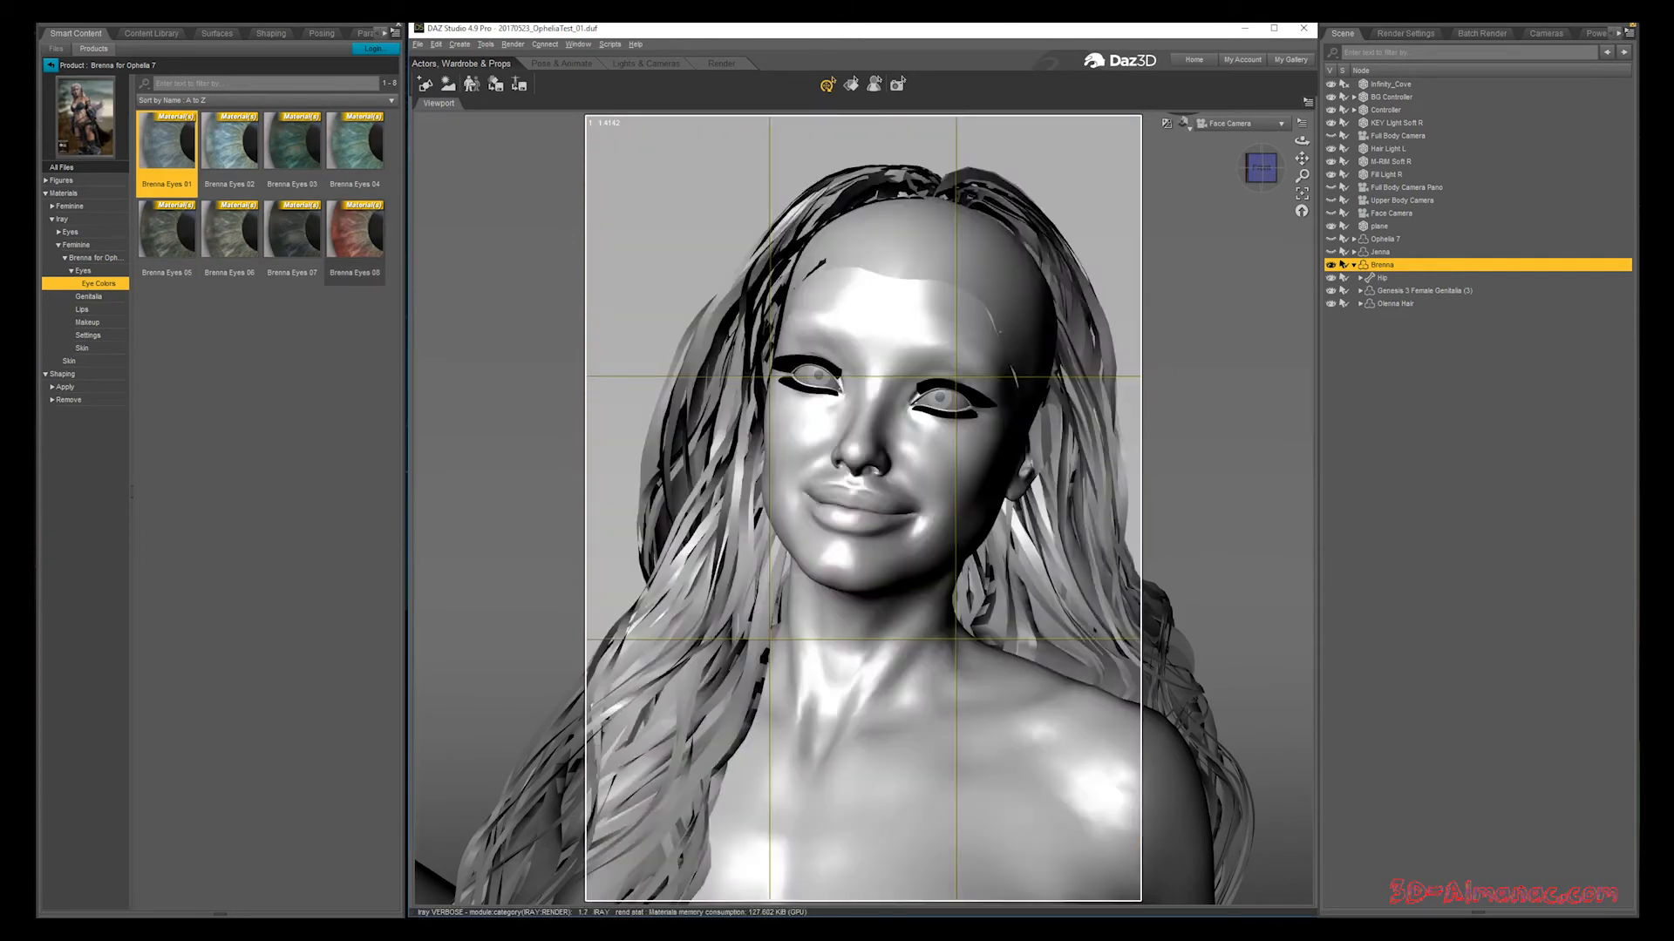
pyautogui.moveTo(357, 233)
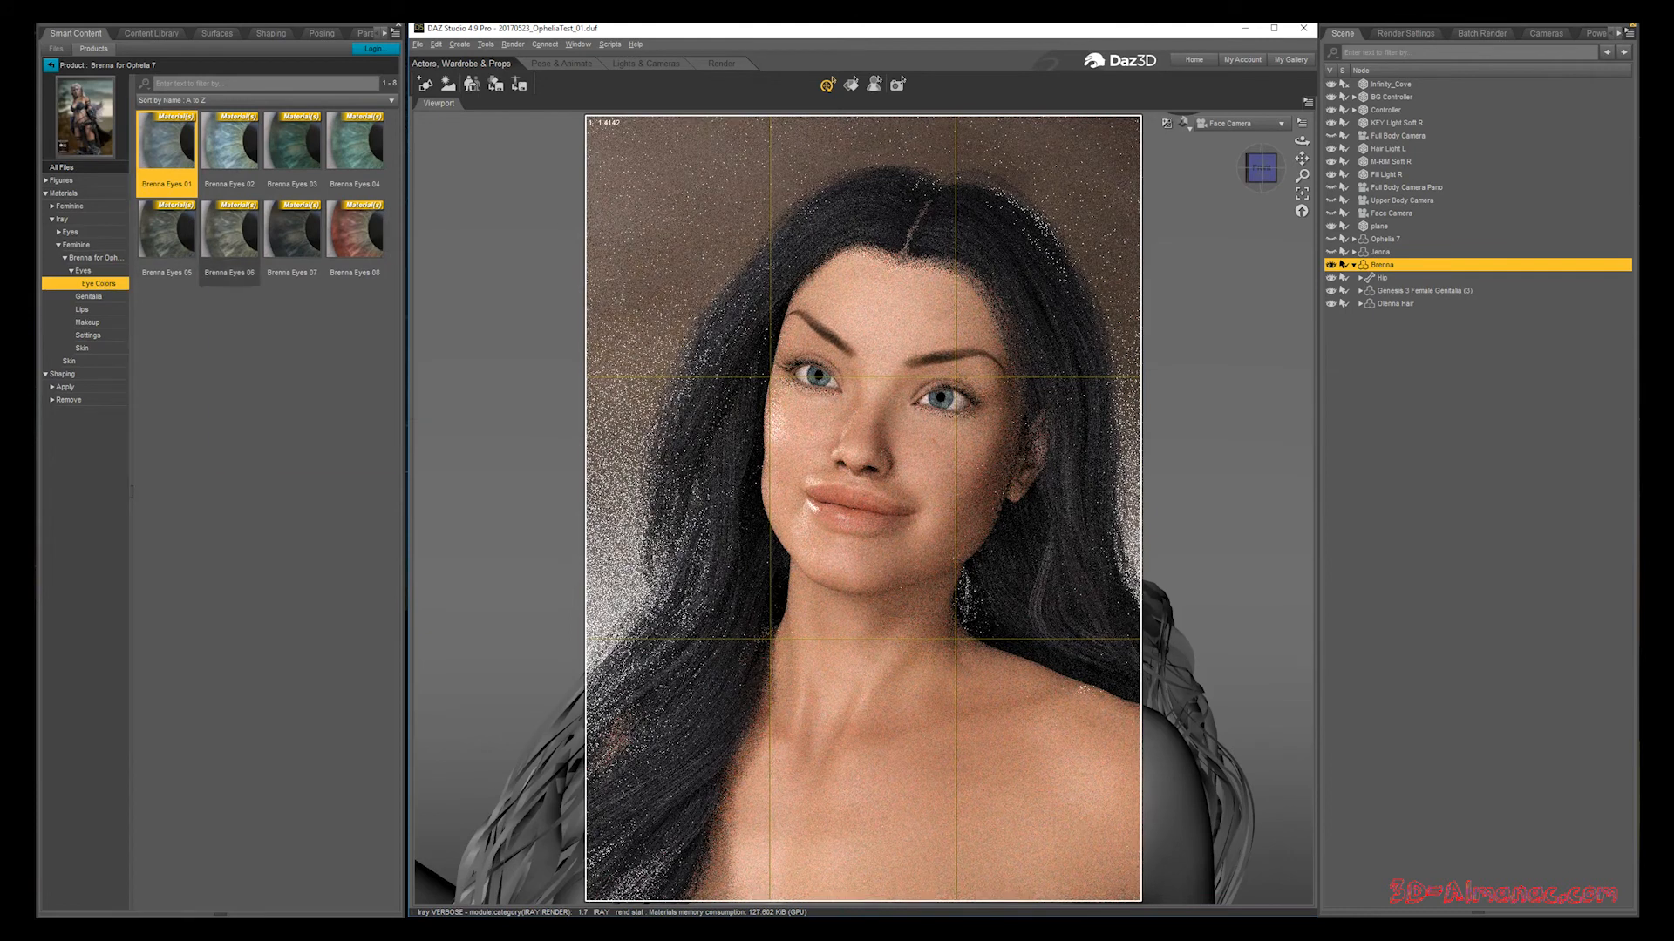
# Step: Try the lip colours Brenna MULips 01, 02, 04, 06 and 07, finishing with Brenna MULips 08
pyautogui.click(83, 309)
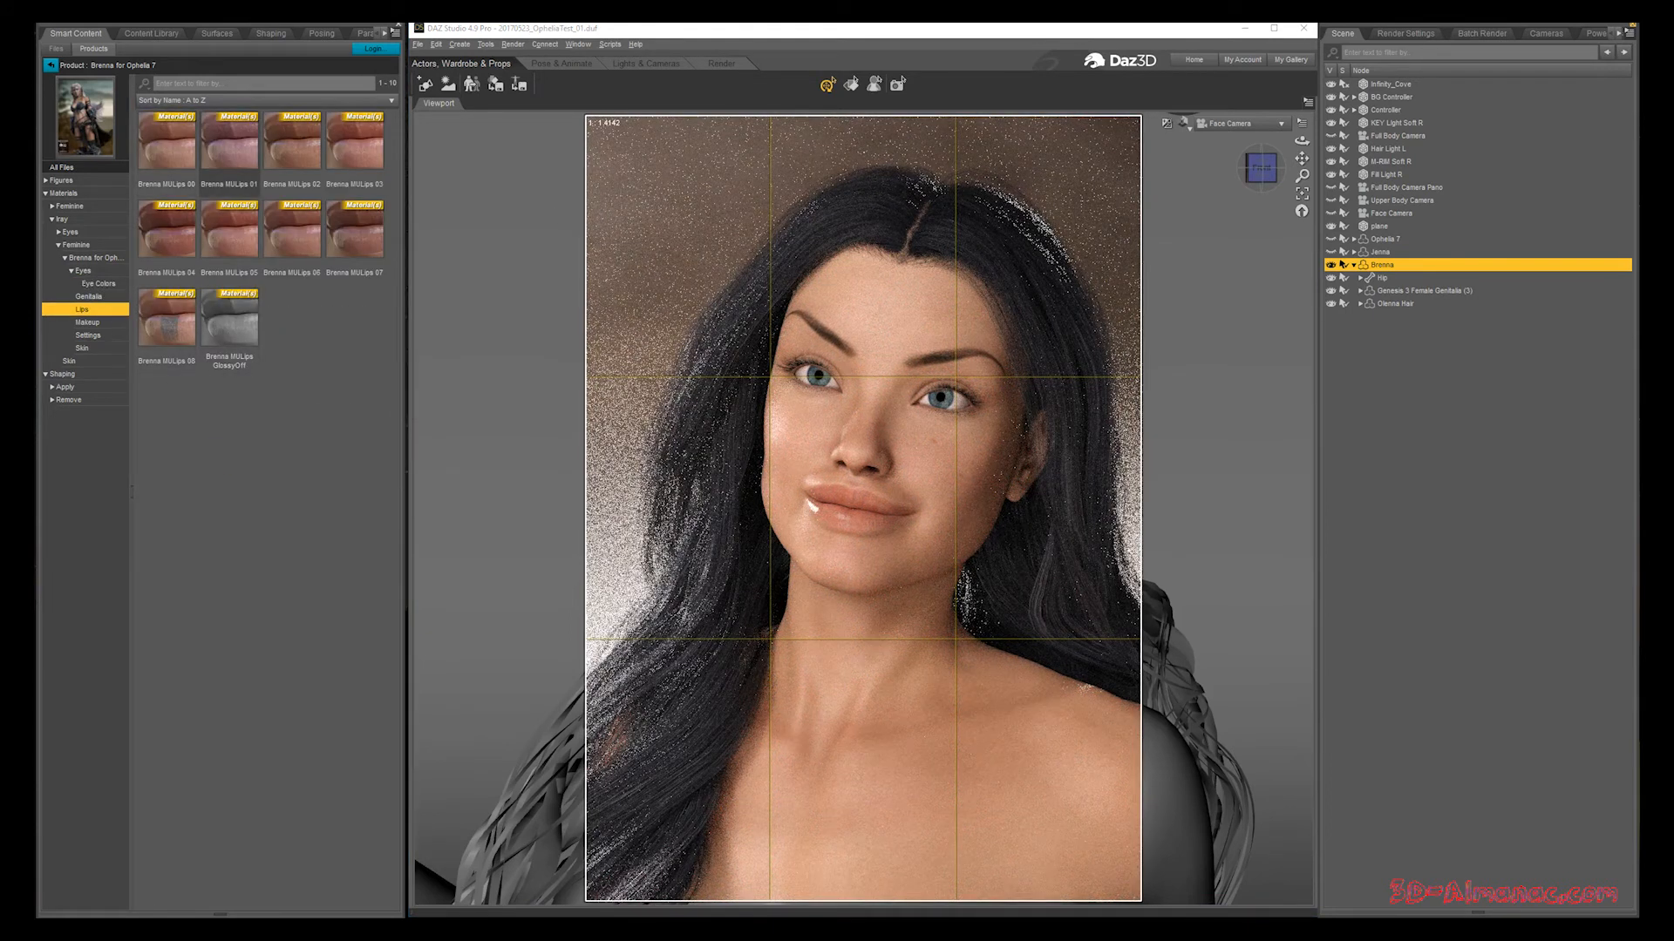
pyautogui.doubleClick(229, 155)
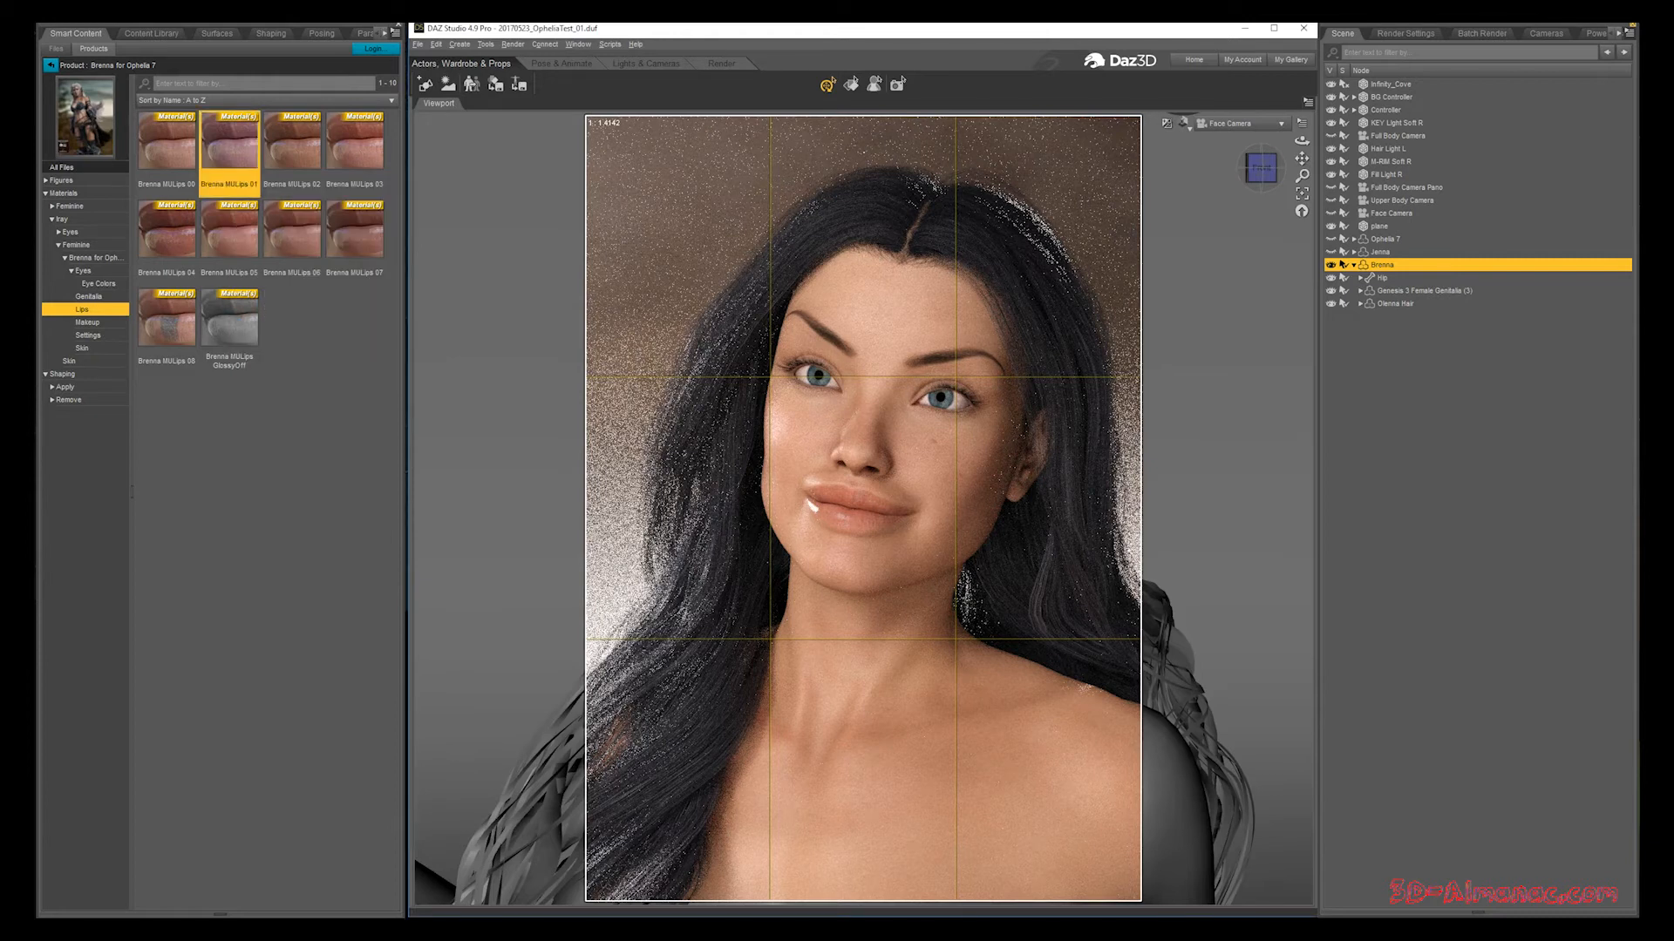
pyautogui.doubleClick(293, 155)
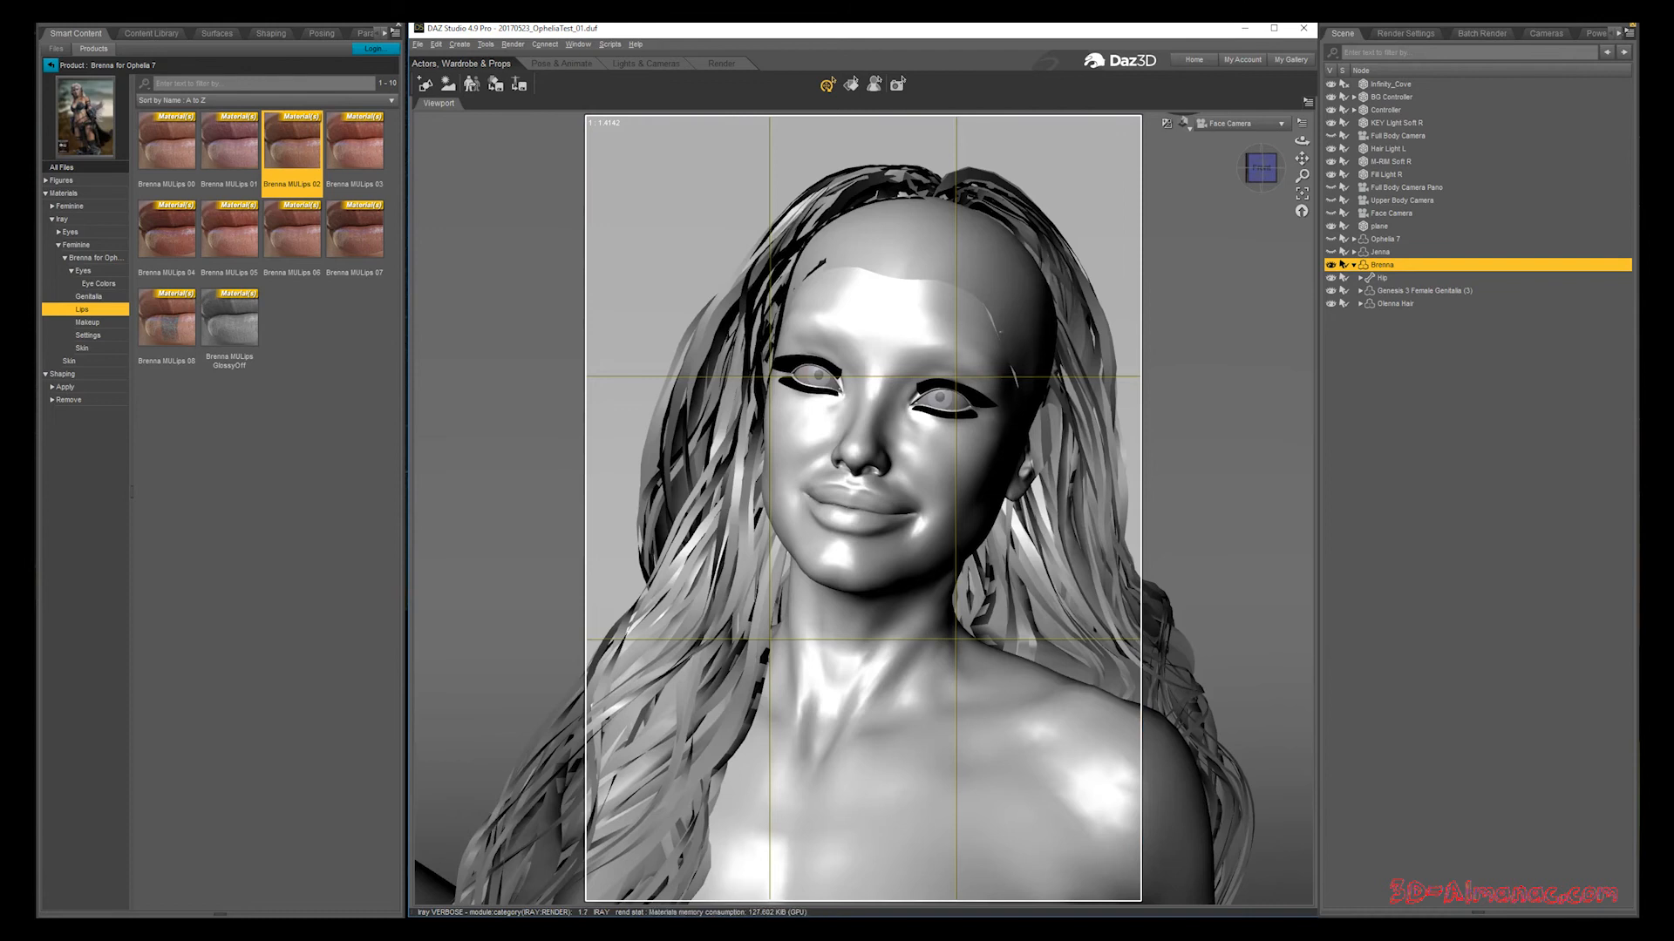
pyautogui.moveTo(355, 143)
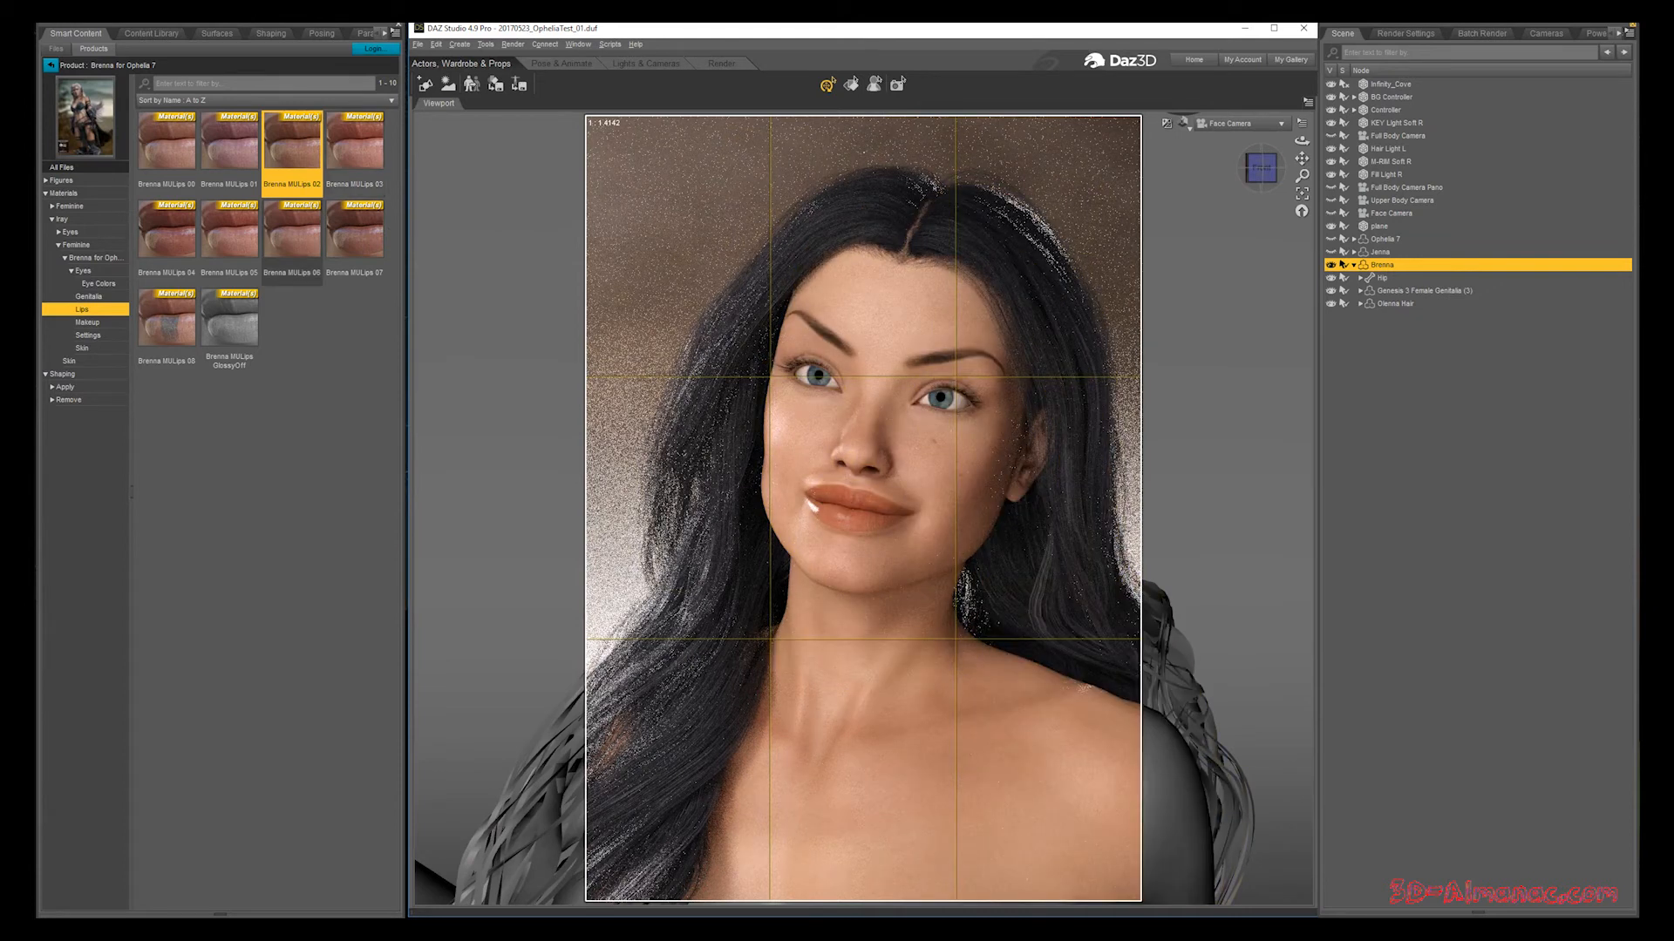
pyautogui.doubleClick(167, 229)
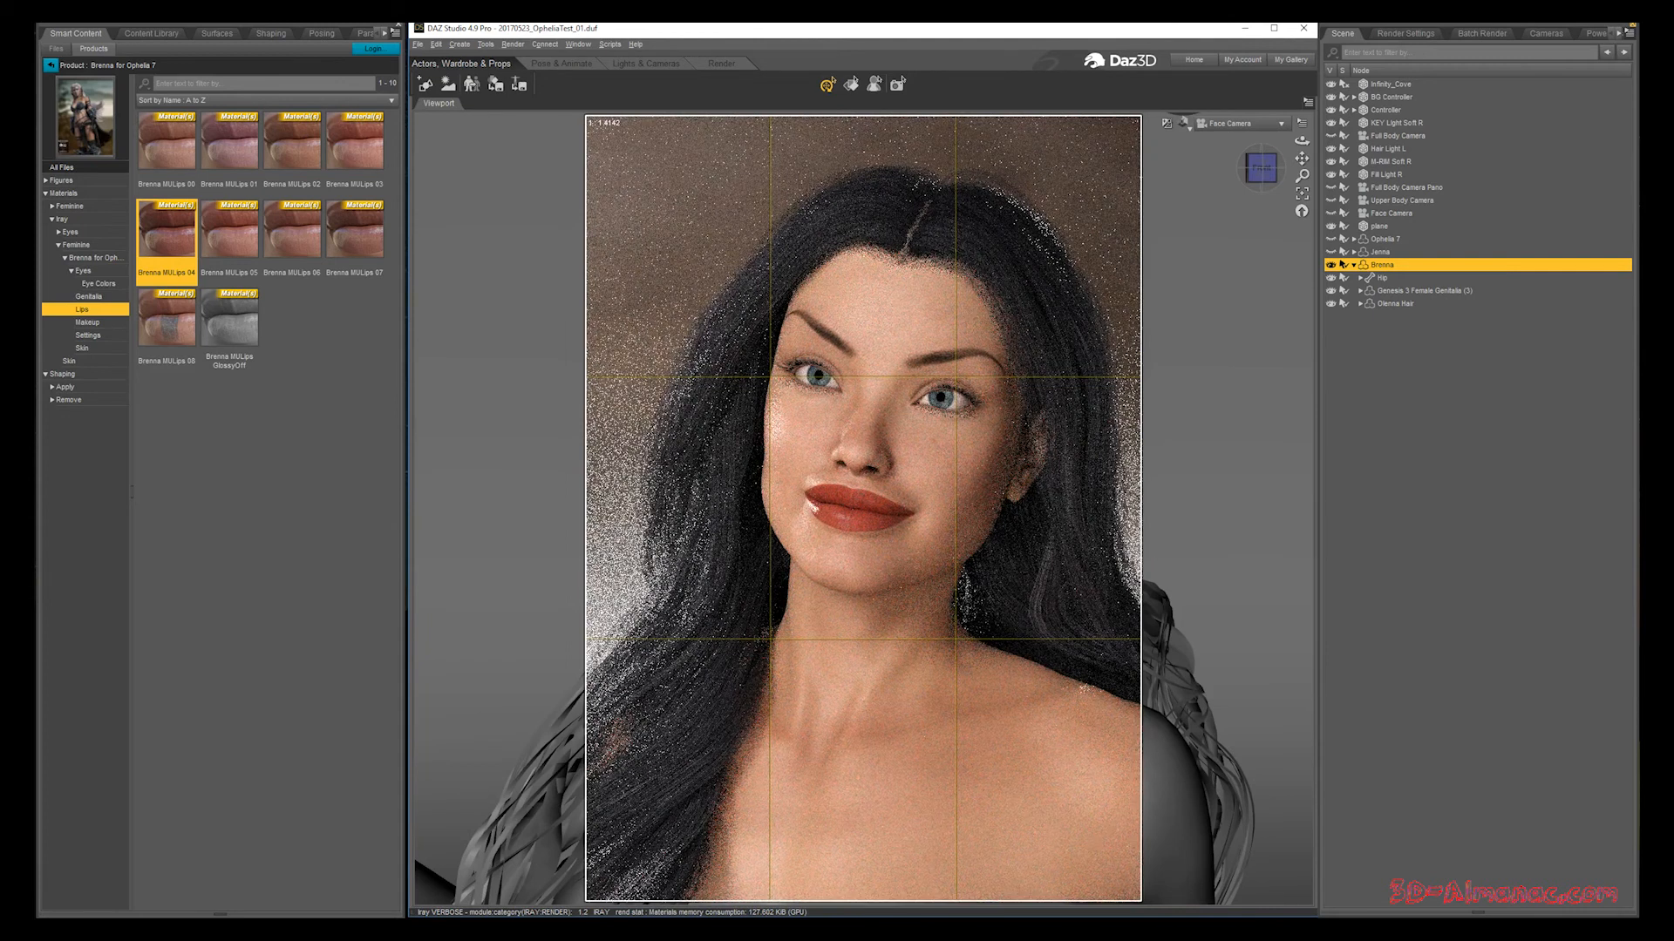
pyautogui.doubleClick(229, 228)
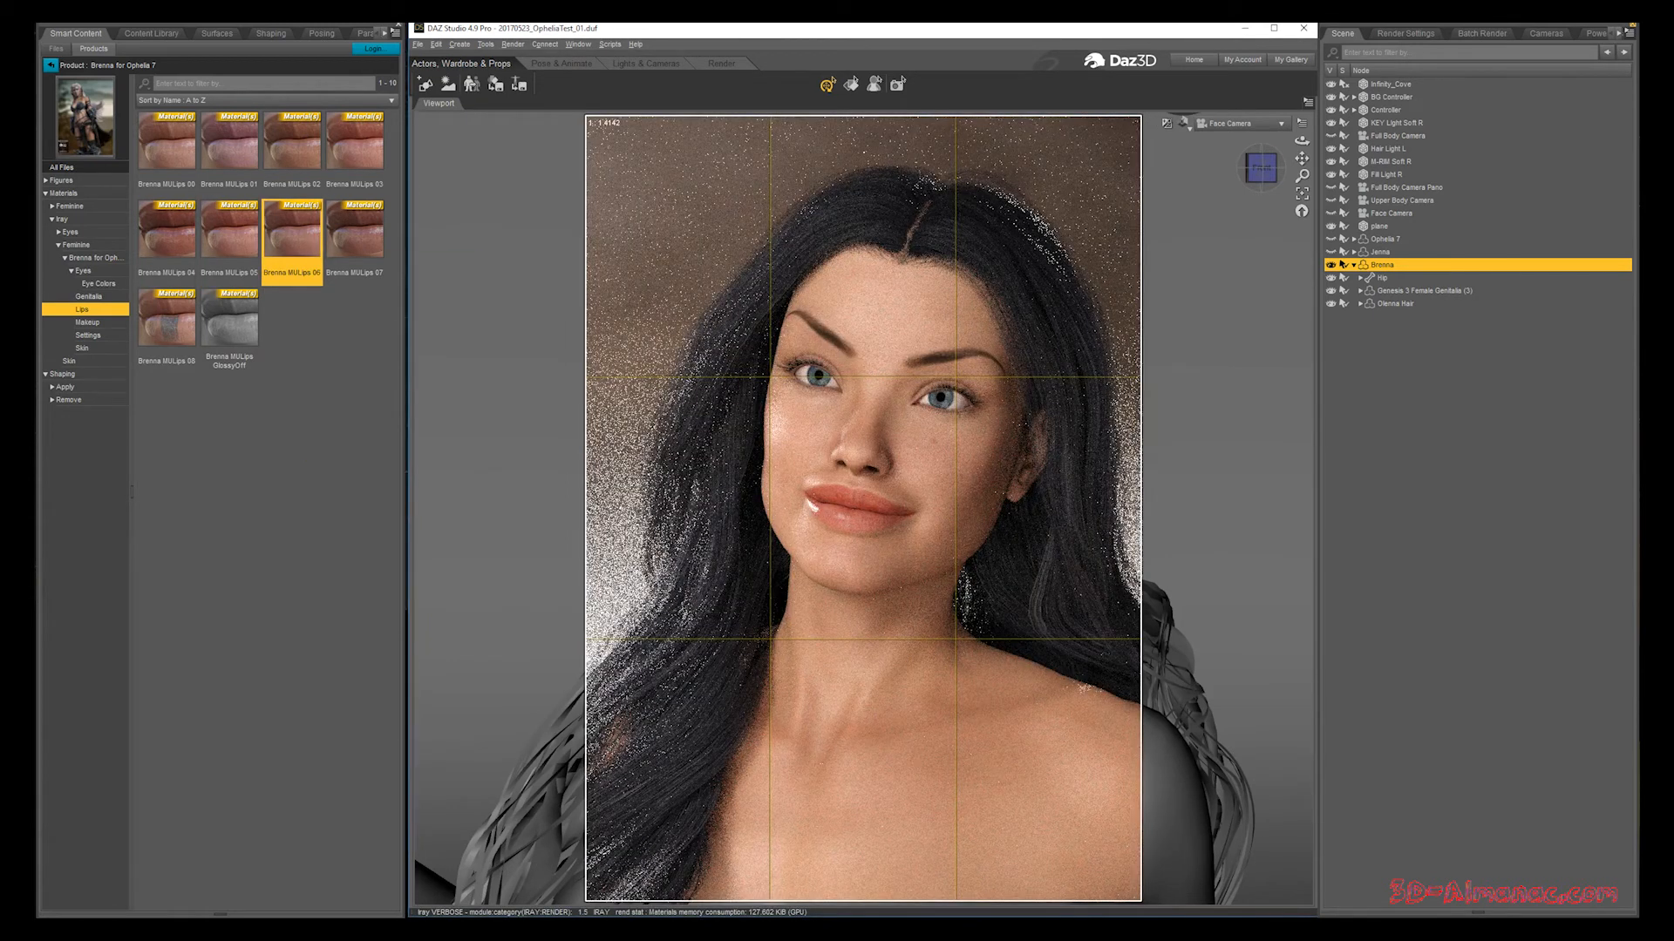
pyautogui.doubleClick(355, 228)
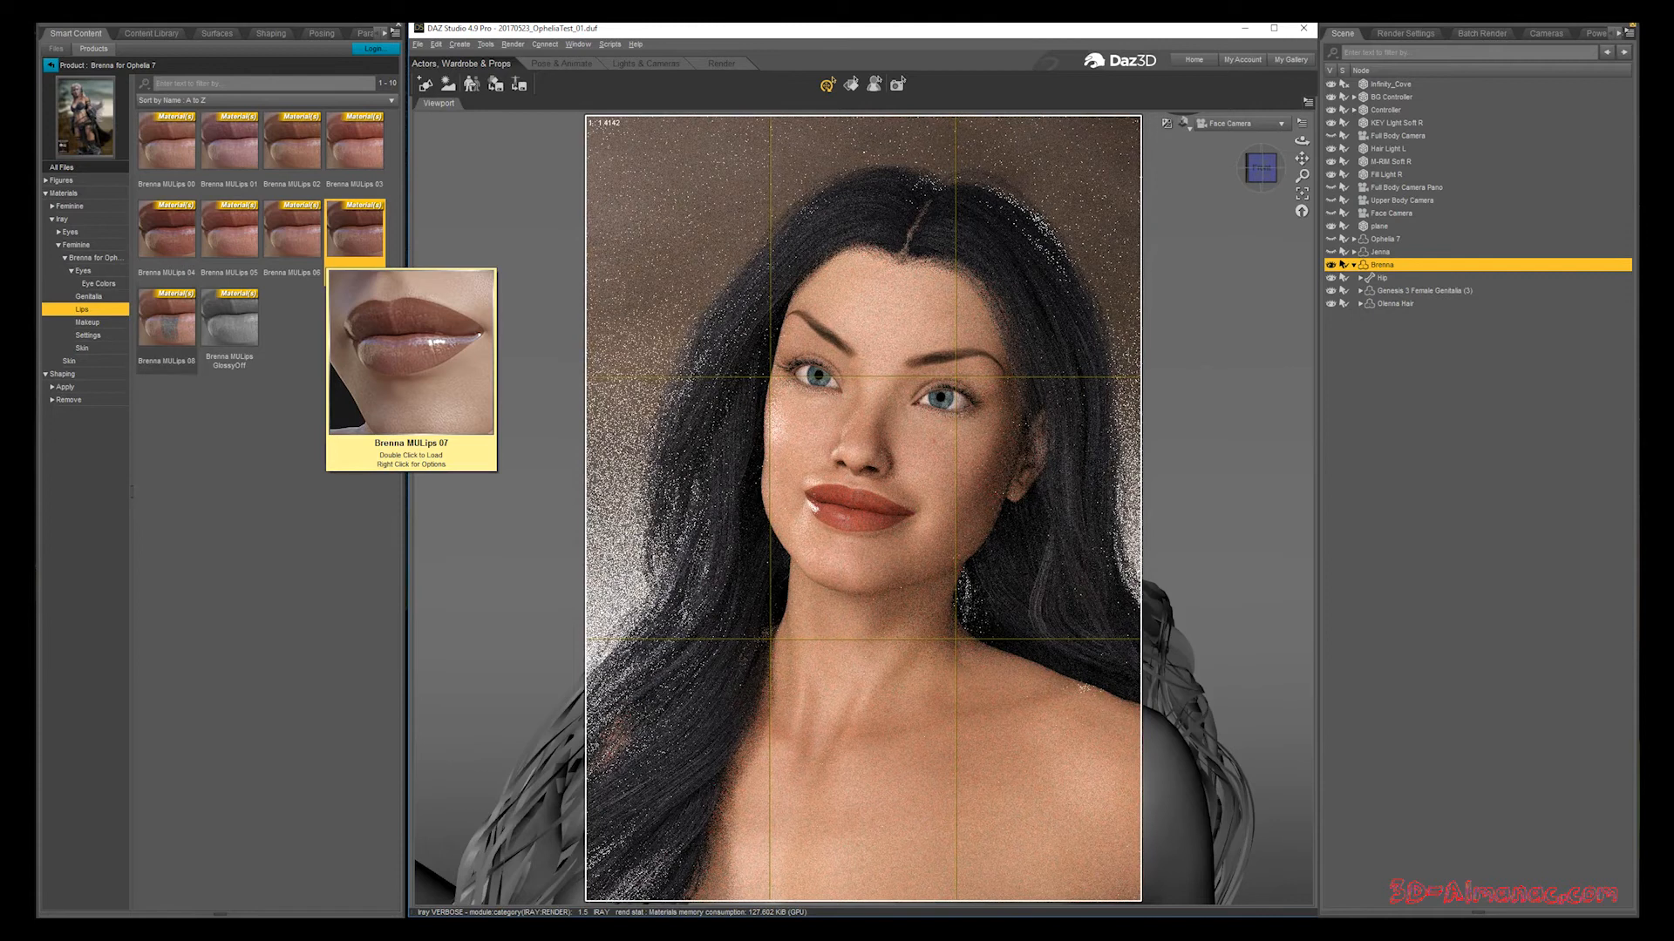
pyautogui.doubleClick(166, 318)
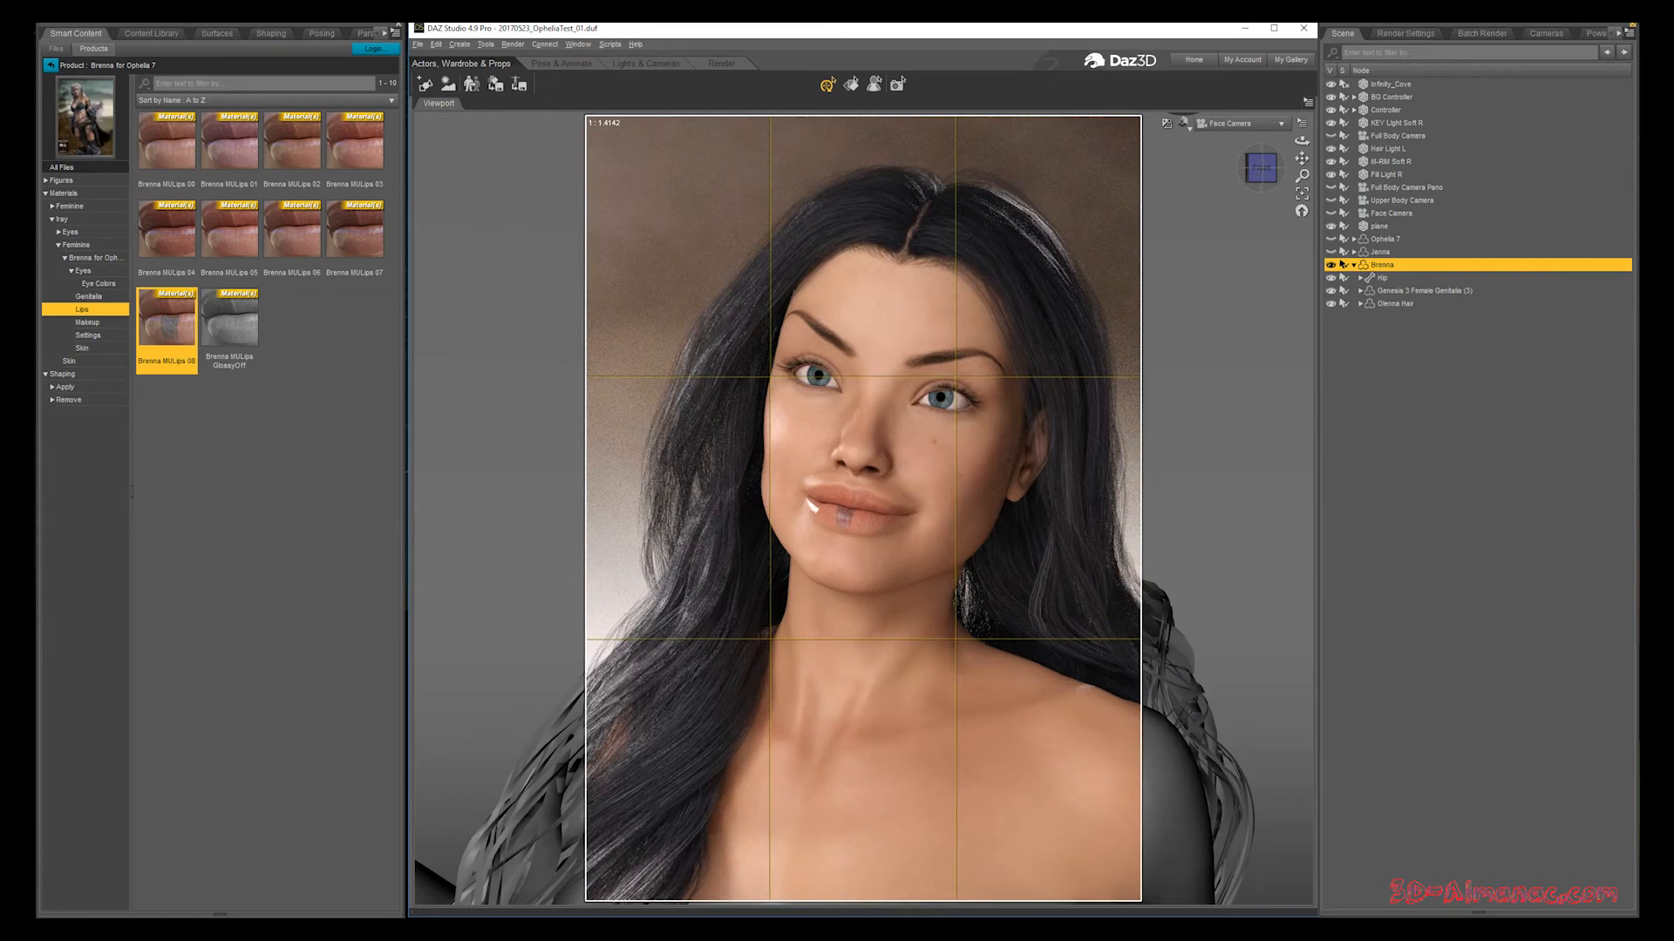
# Step: Try the eye makeup presets Brenna MU 01, 03, 06 and 05b on the face
pyautogui.click(87, 323)
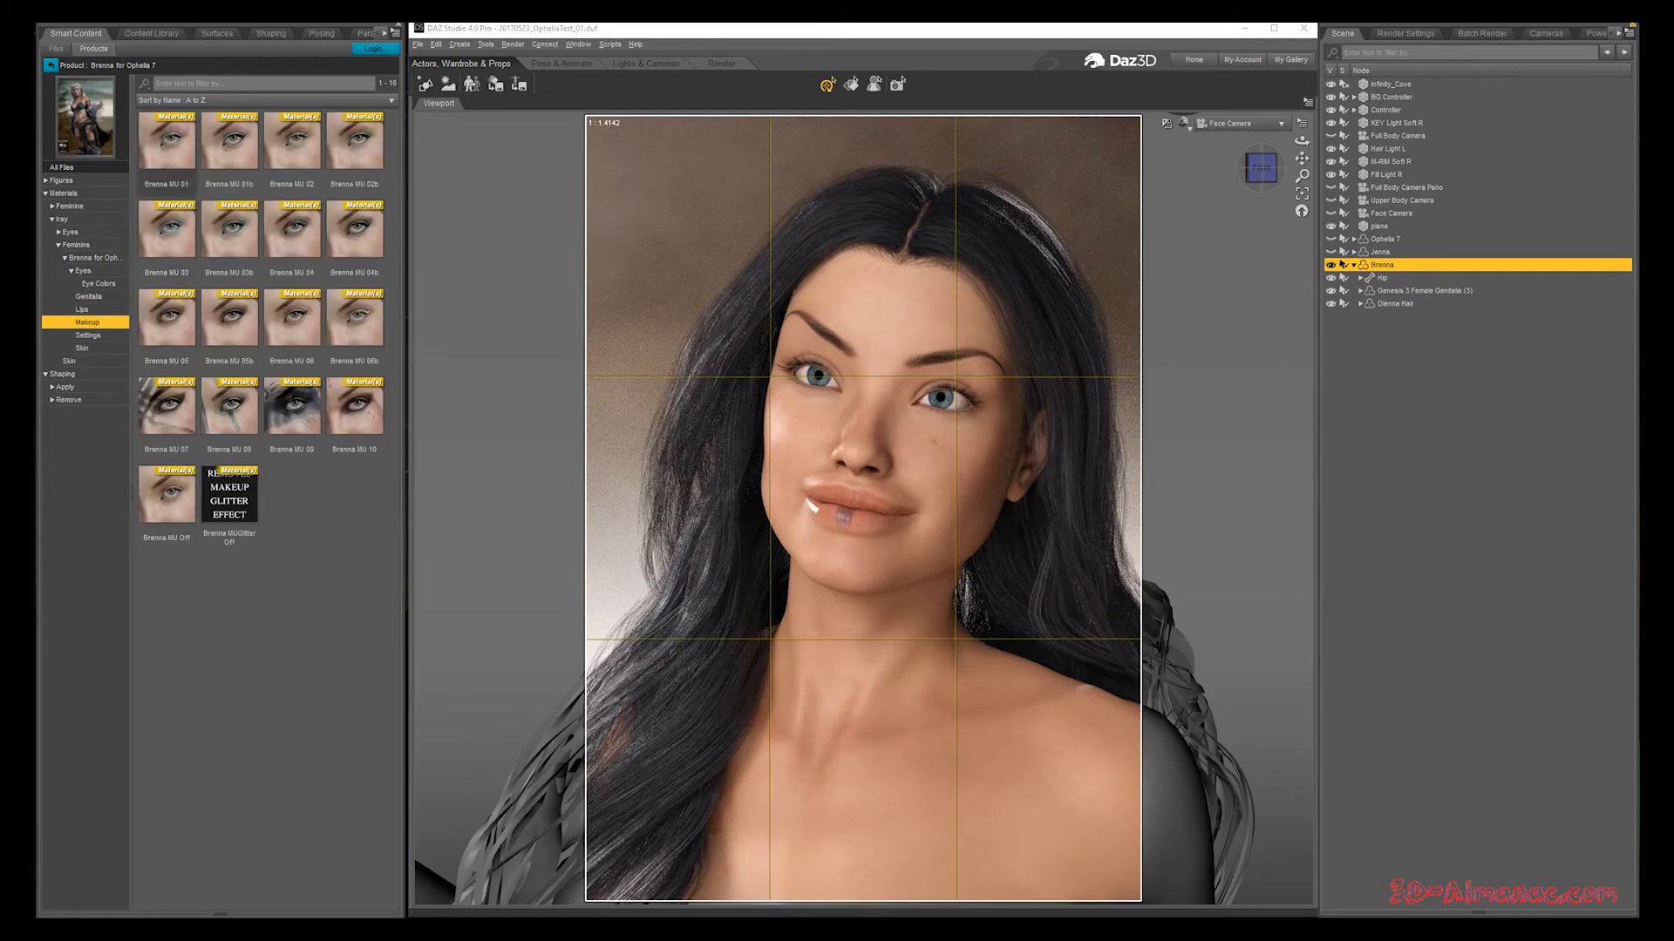
pyautogui.doubleClick(171, 142)
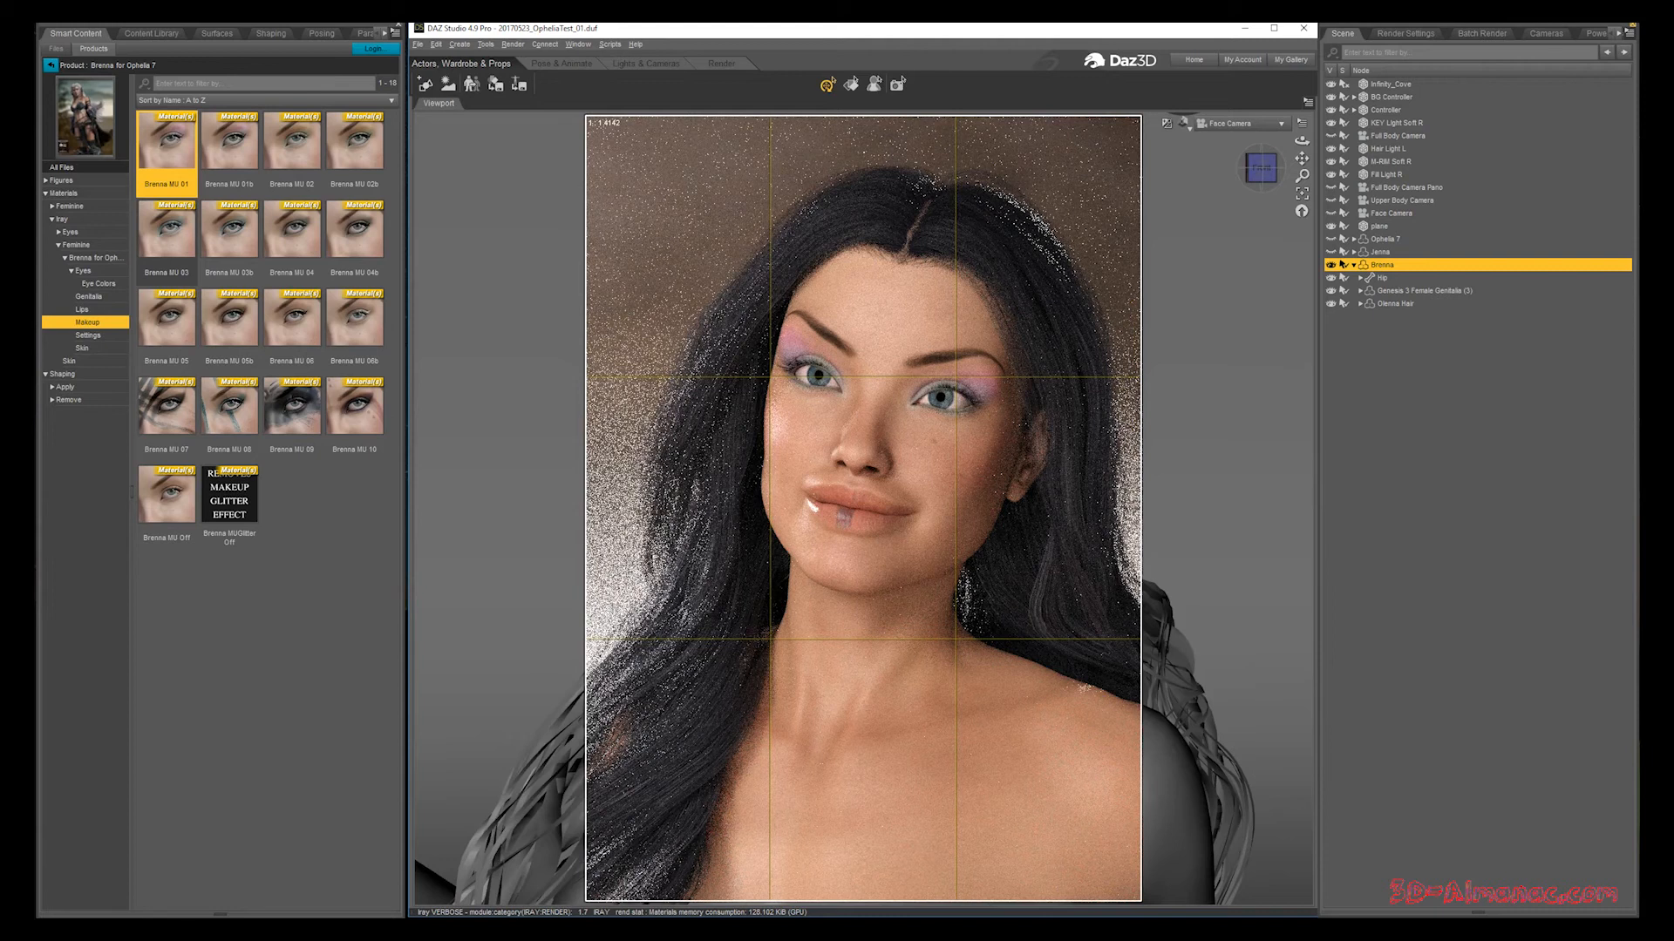
pyautogui.doubleClick(166, 228)
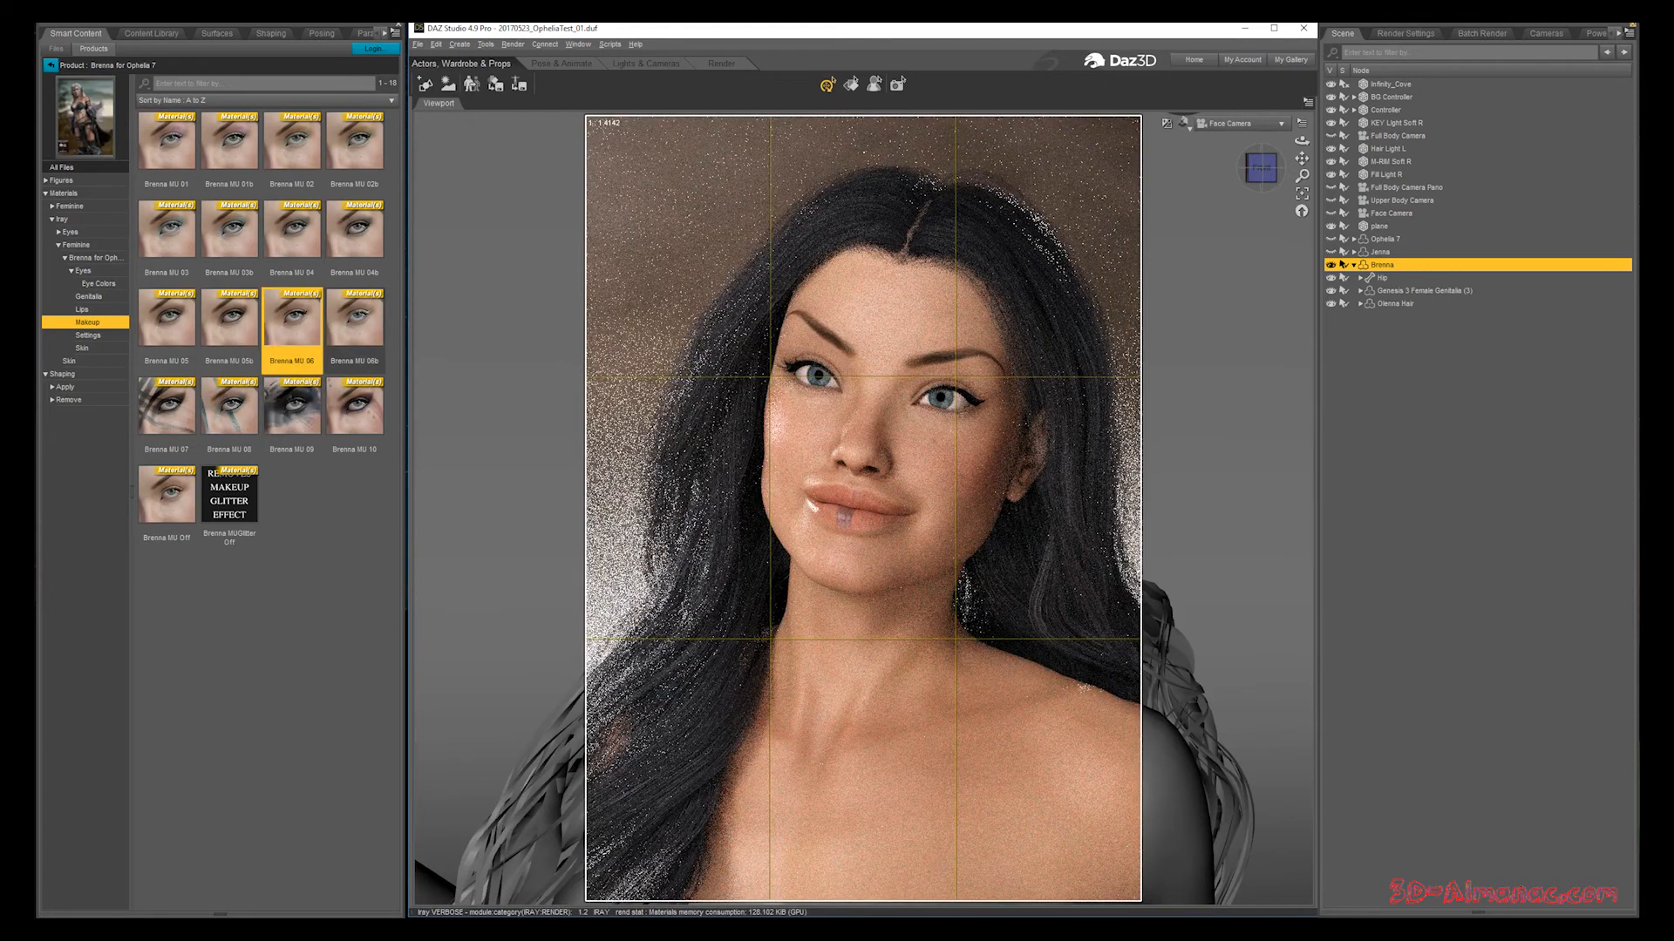
pyautogui.doubleClick(229, 318)
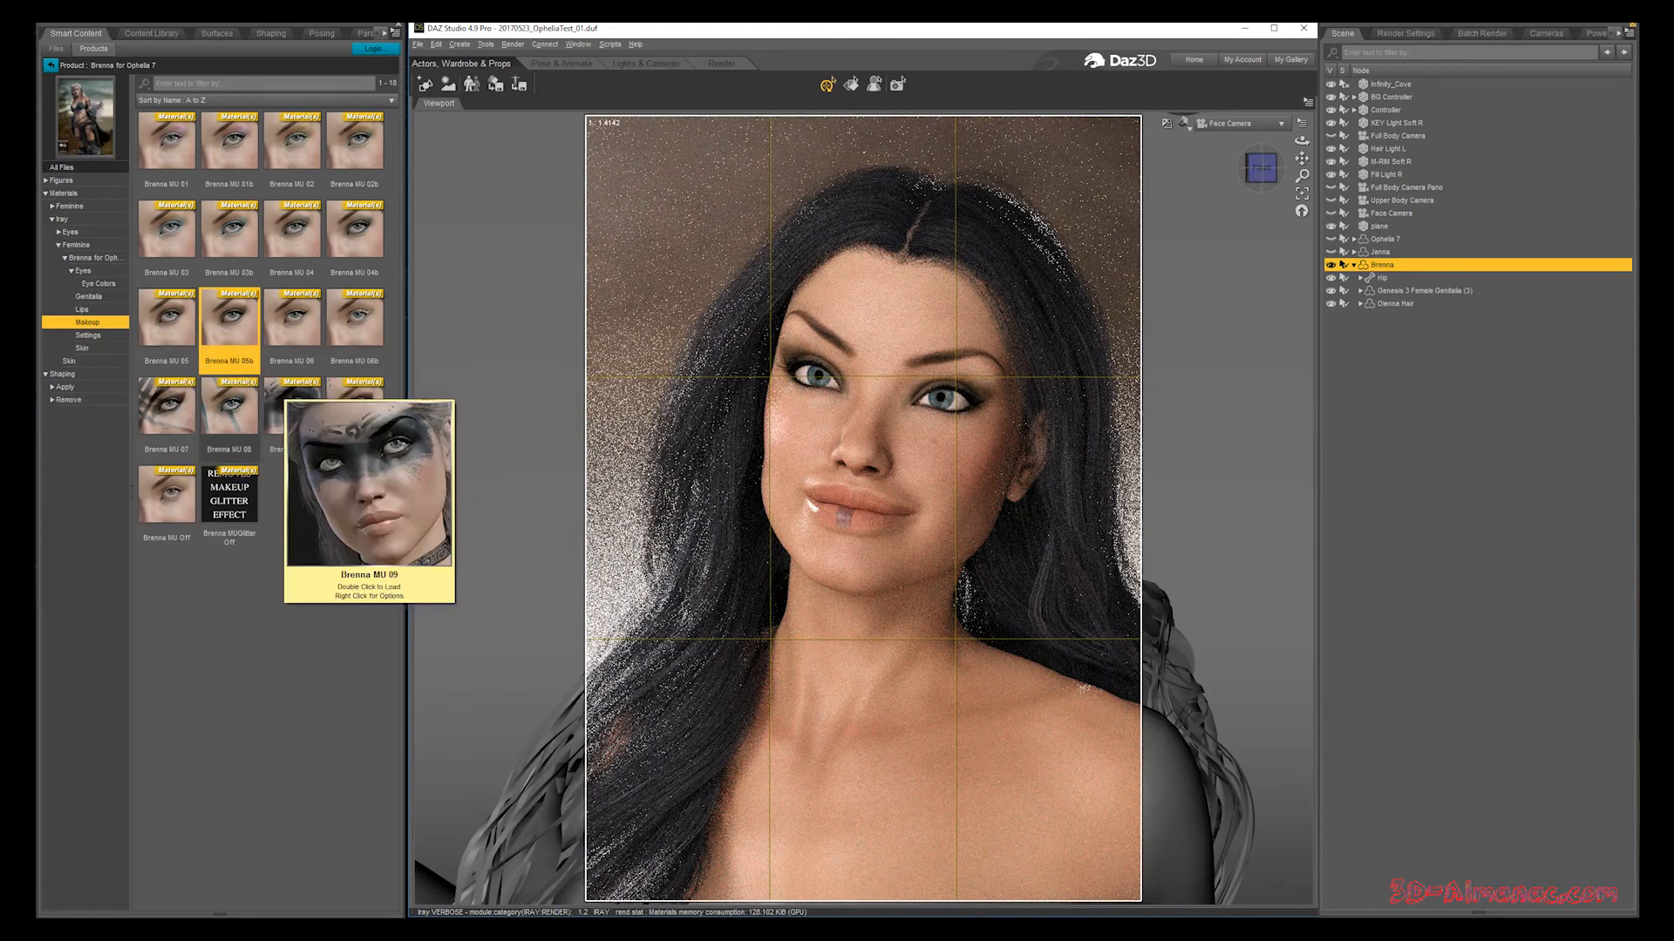
# Step: Try the face-paint makeup presets Brenna MU 07, 08, 09 and 10 on the face
pyautogui.doubleClick(167, 405)
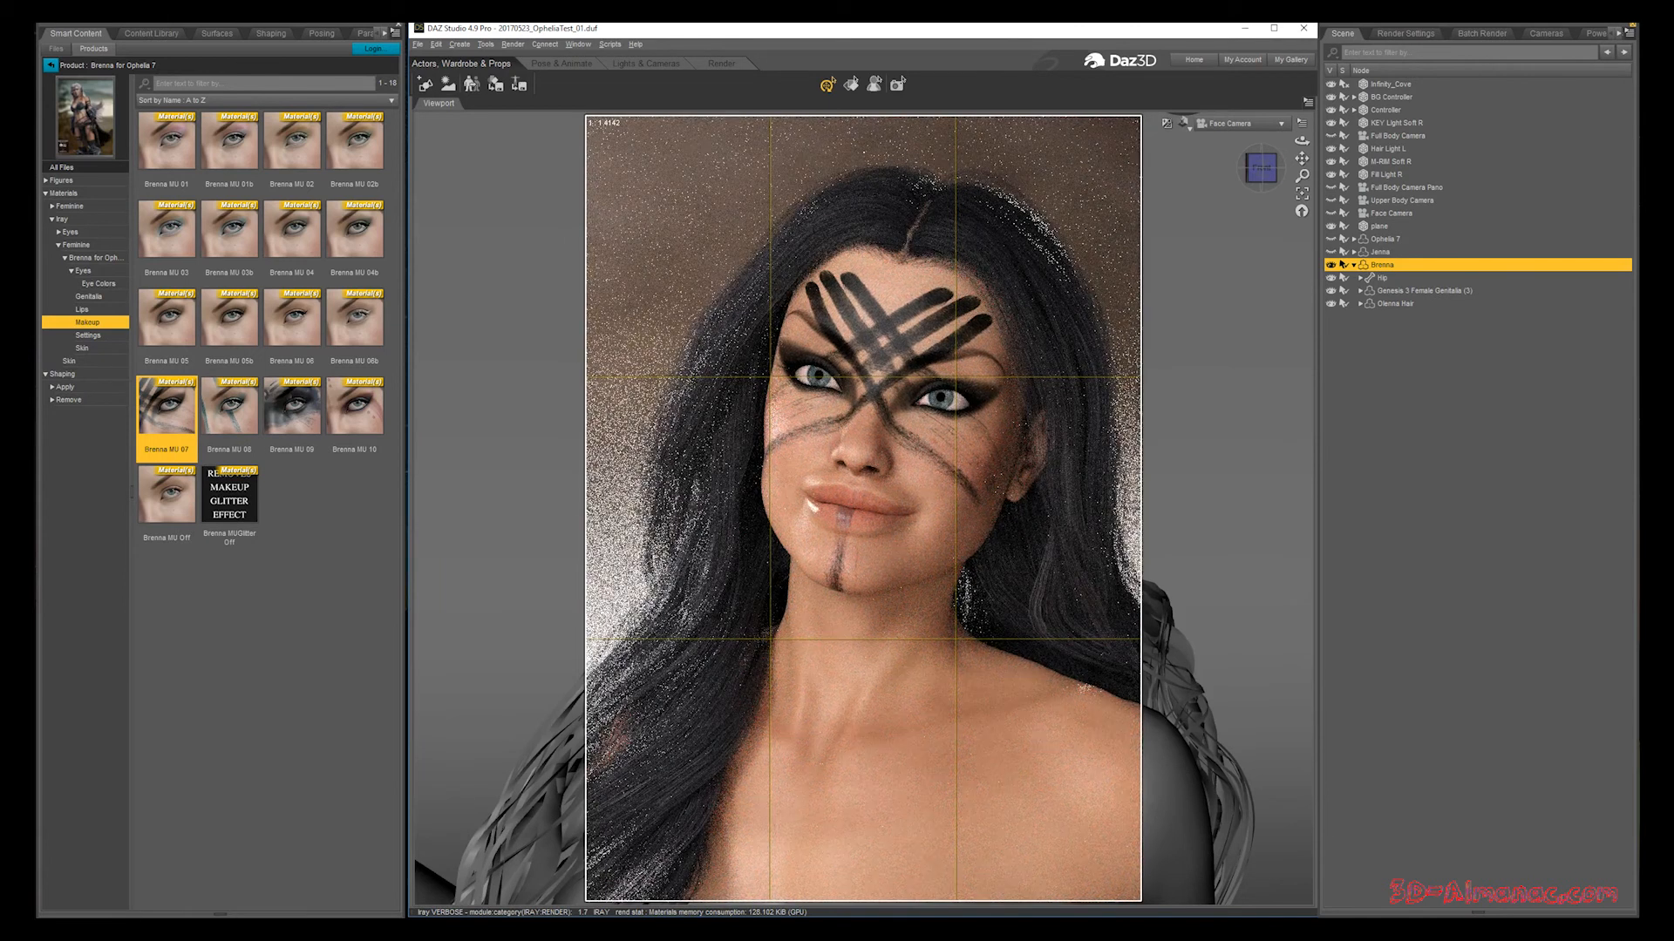
pyautogui.moveTo(229, 408)
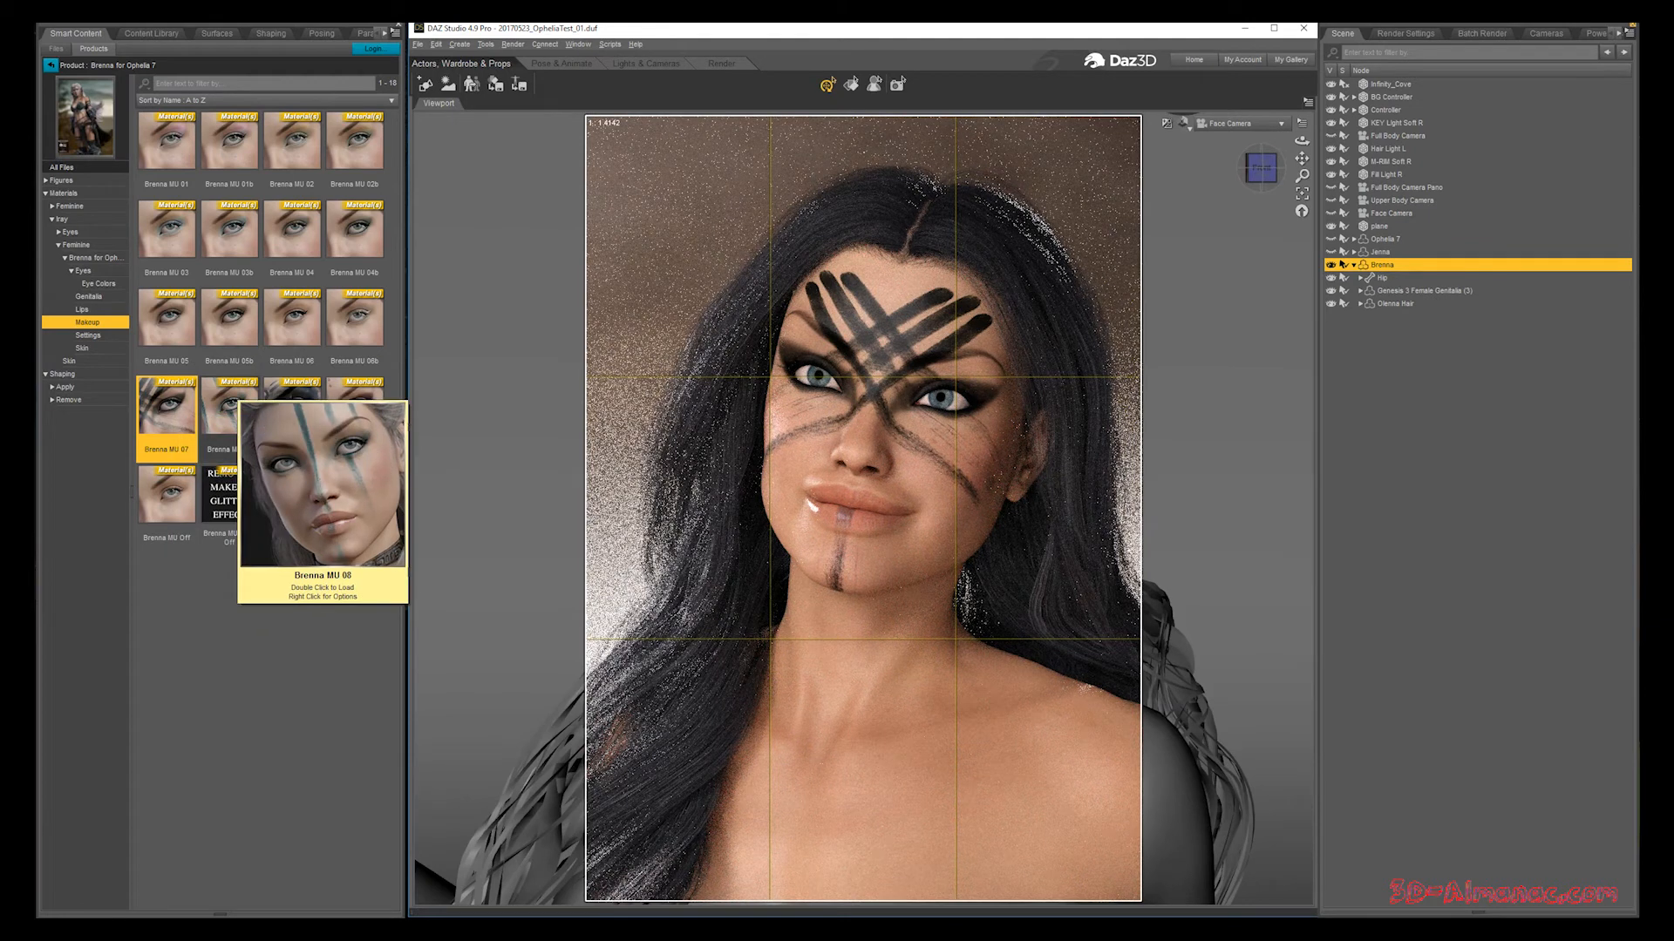
pyautogui.doubleClick(230, 408)
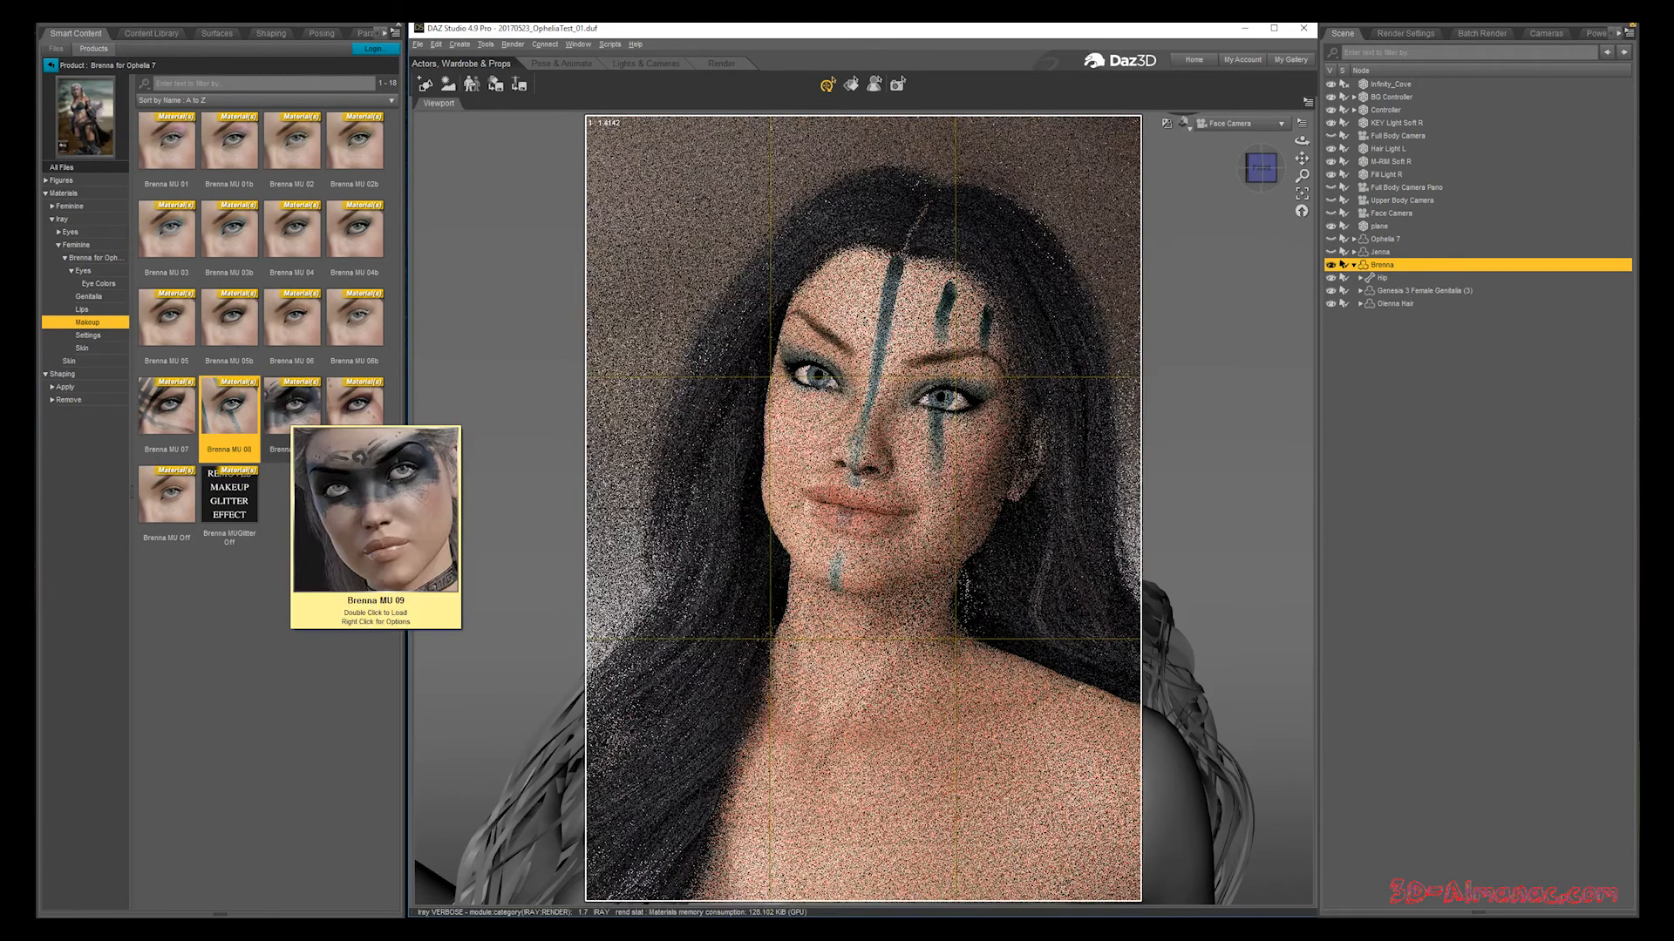
pyautogui.doubleClick(292, 408)
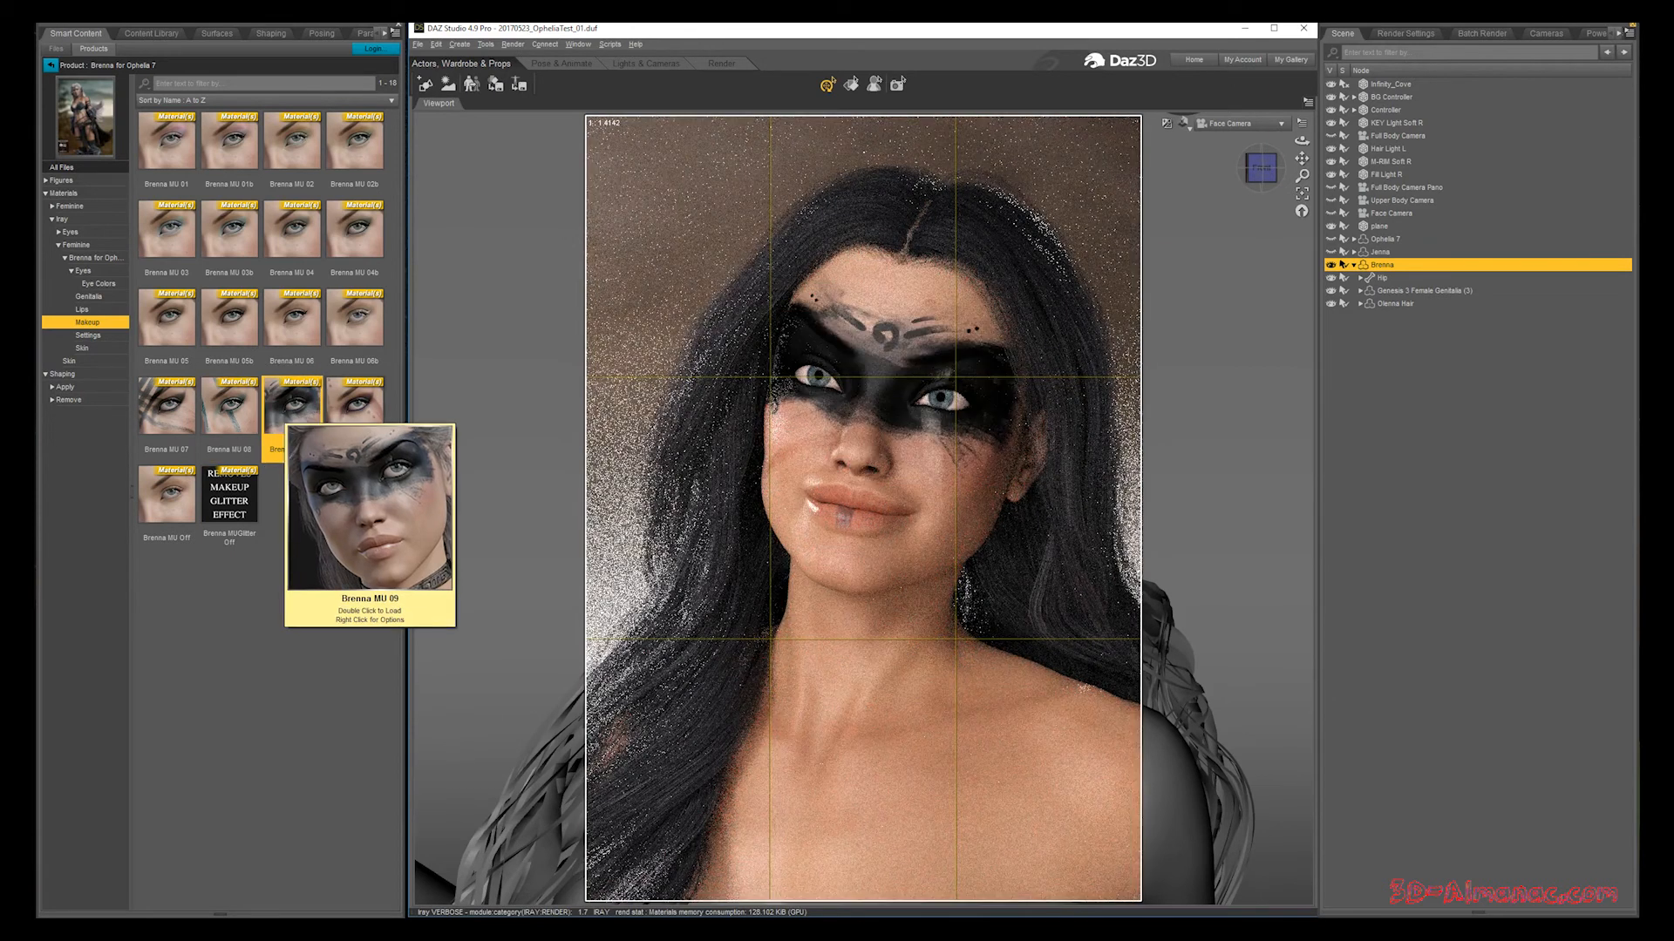
pyautogui.doubleClick(362, 408)
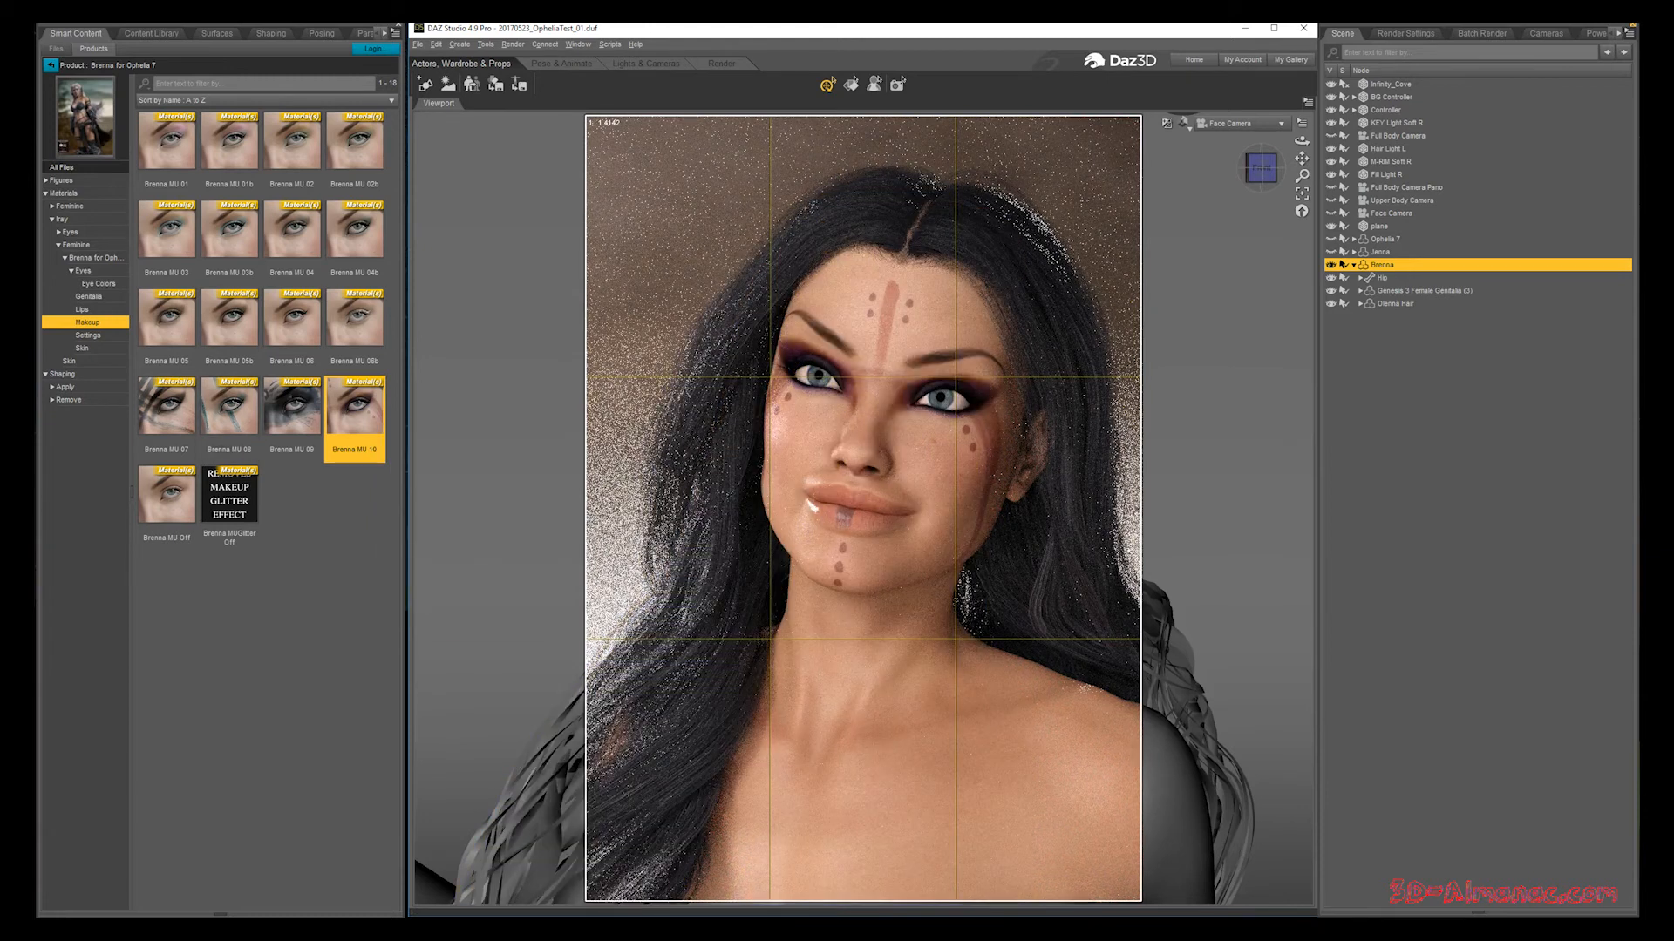
# Step: Remove the face makeup with Brenna MU Off and apply the Brenna MU 08 makeup
pyautogui.click(897, 85)
pyautogui.doubleClick(167, 497)
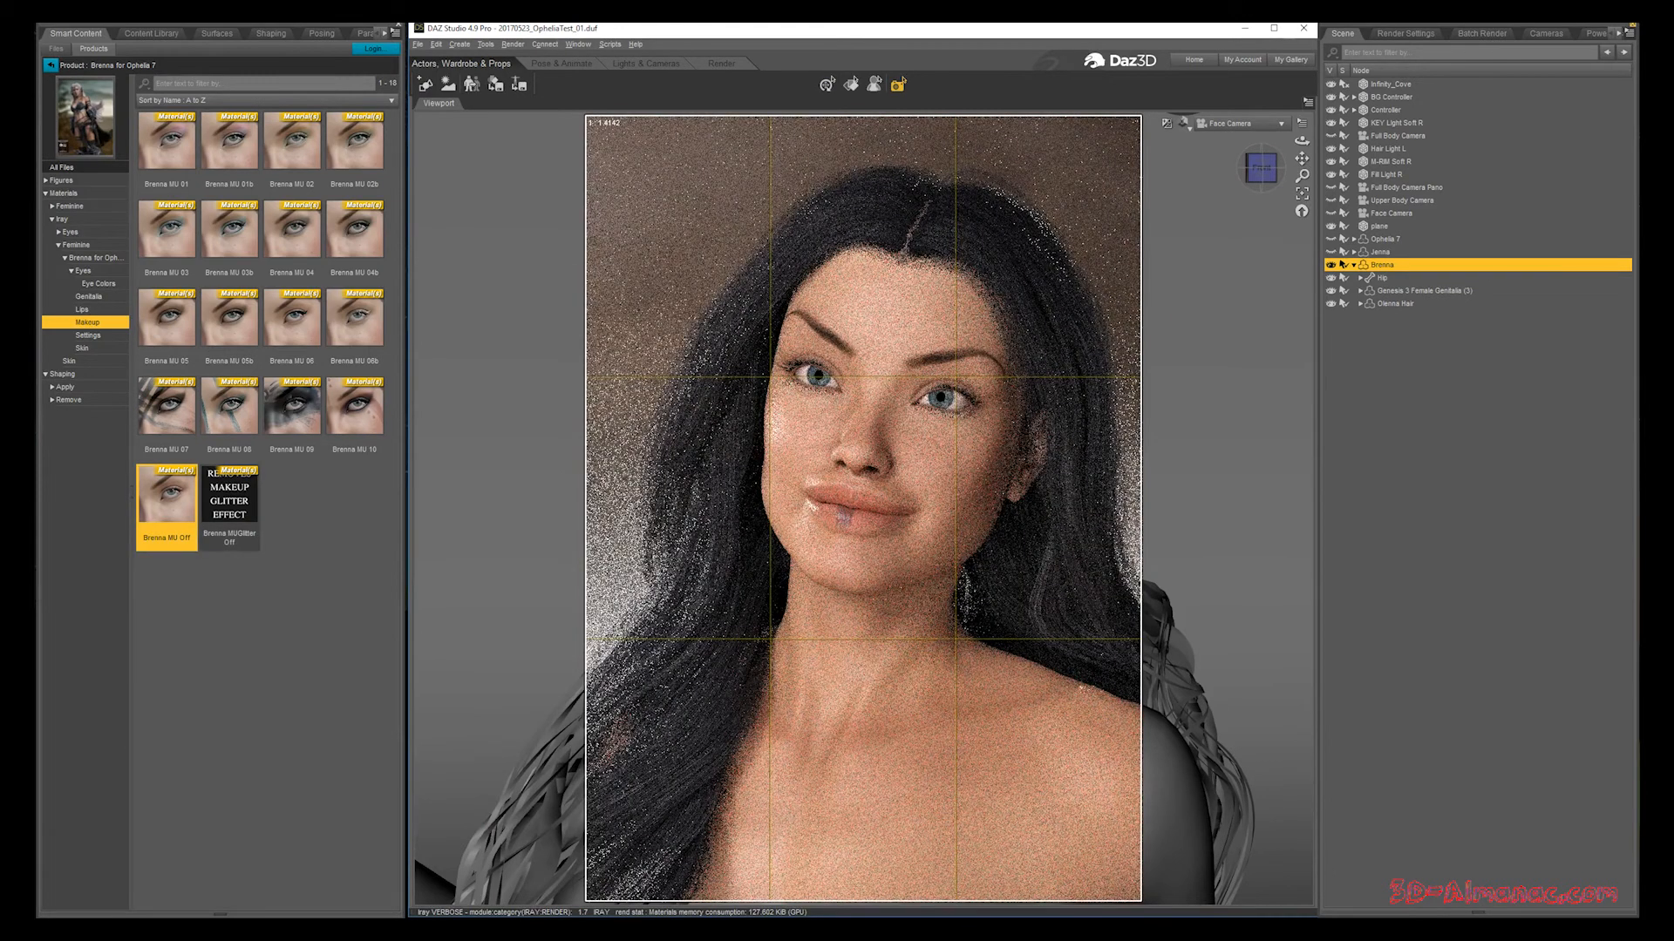
pyautogui.doubleClick(229, 411)
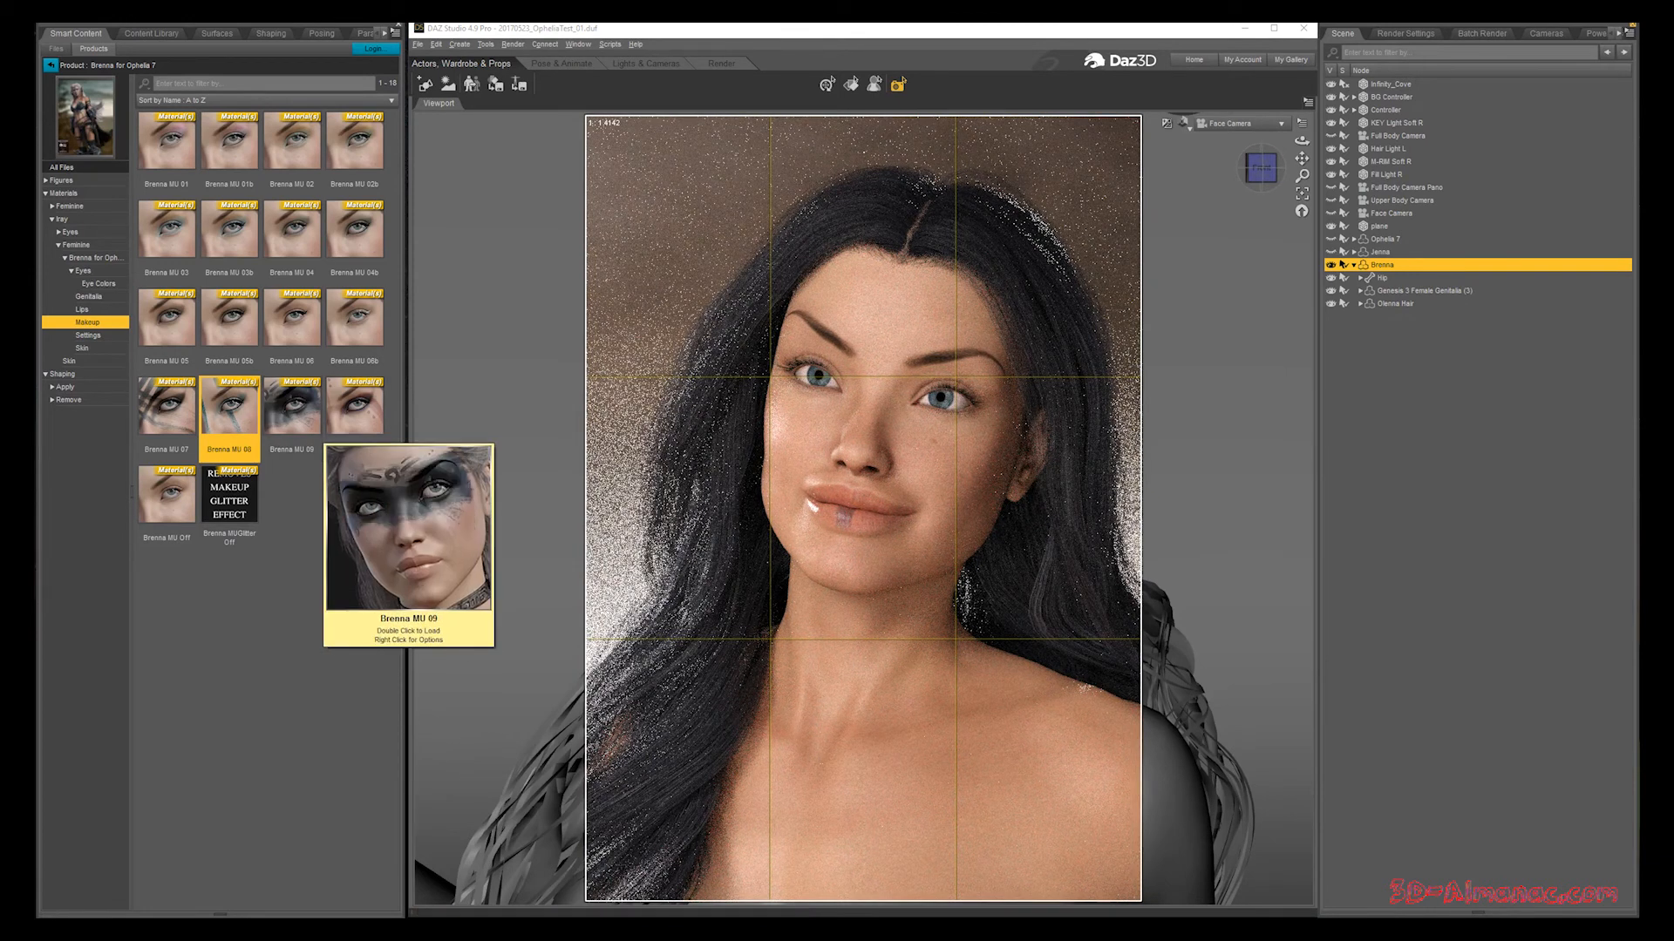
# Step: Toggle the Olenna Hair's visibility to inspect Brenna's back in the full-body camera view
pyautogui.moveTo(211, 438)
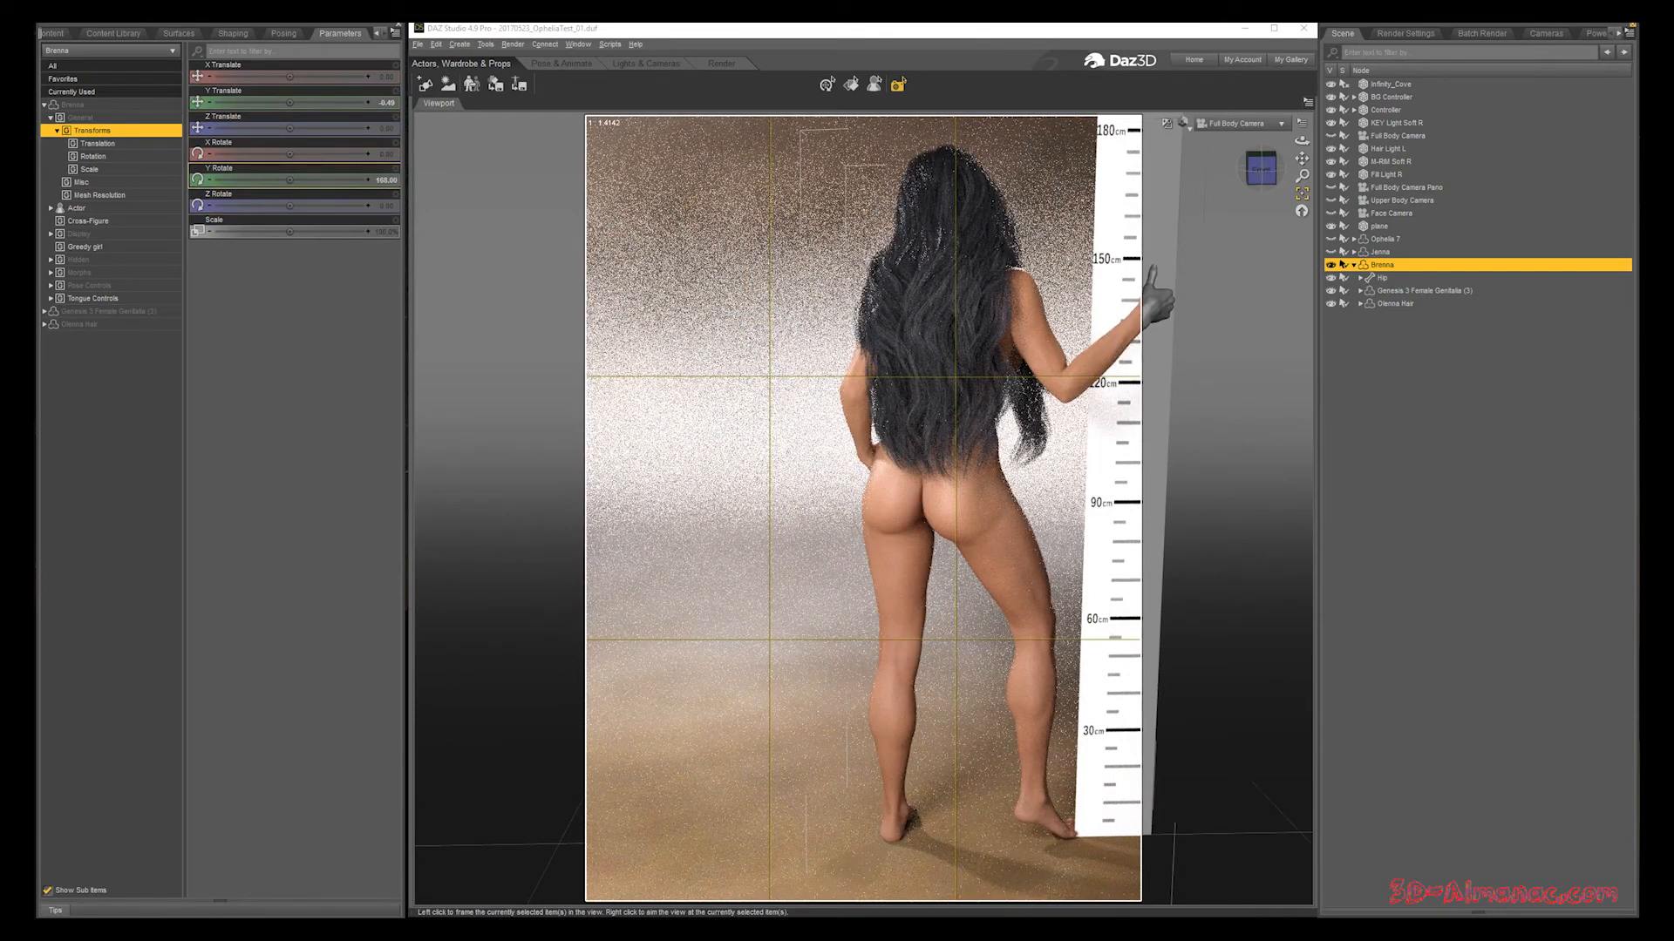
pyautogui.click(1330, 304)
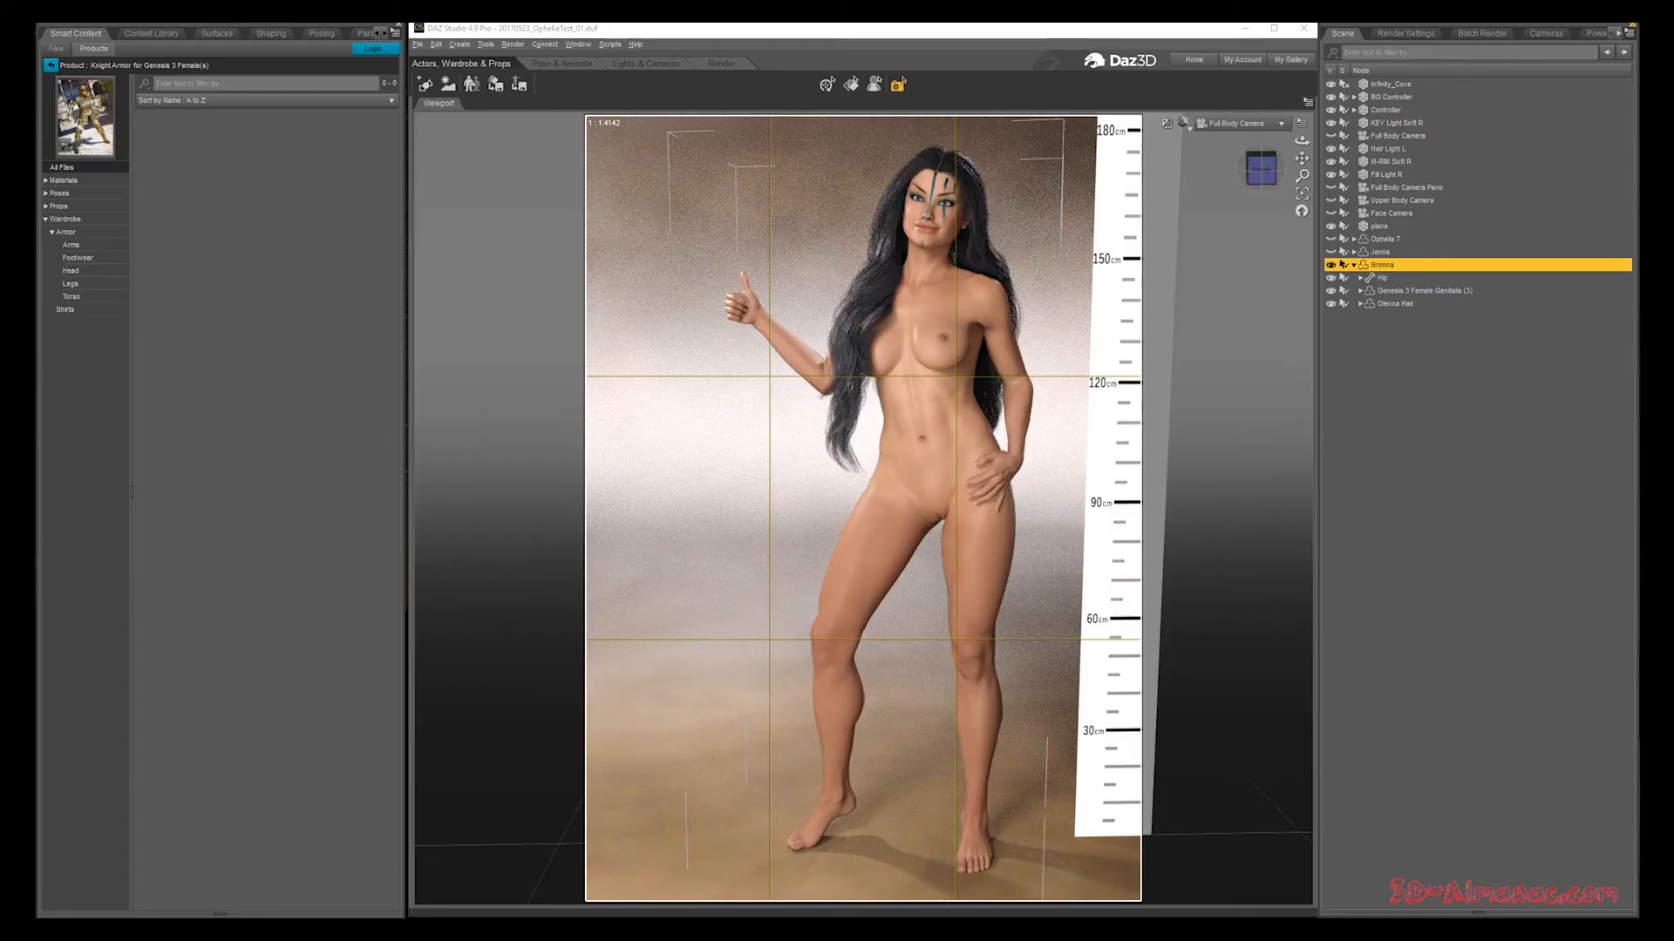
# Step: Look through the Knight Armor shirts and armor pieces and load the Knight Armor Torso onto Brenna
pyautogui.click(66, 310)
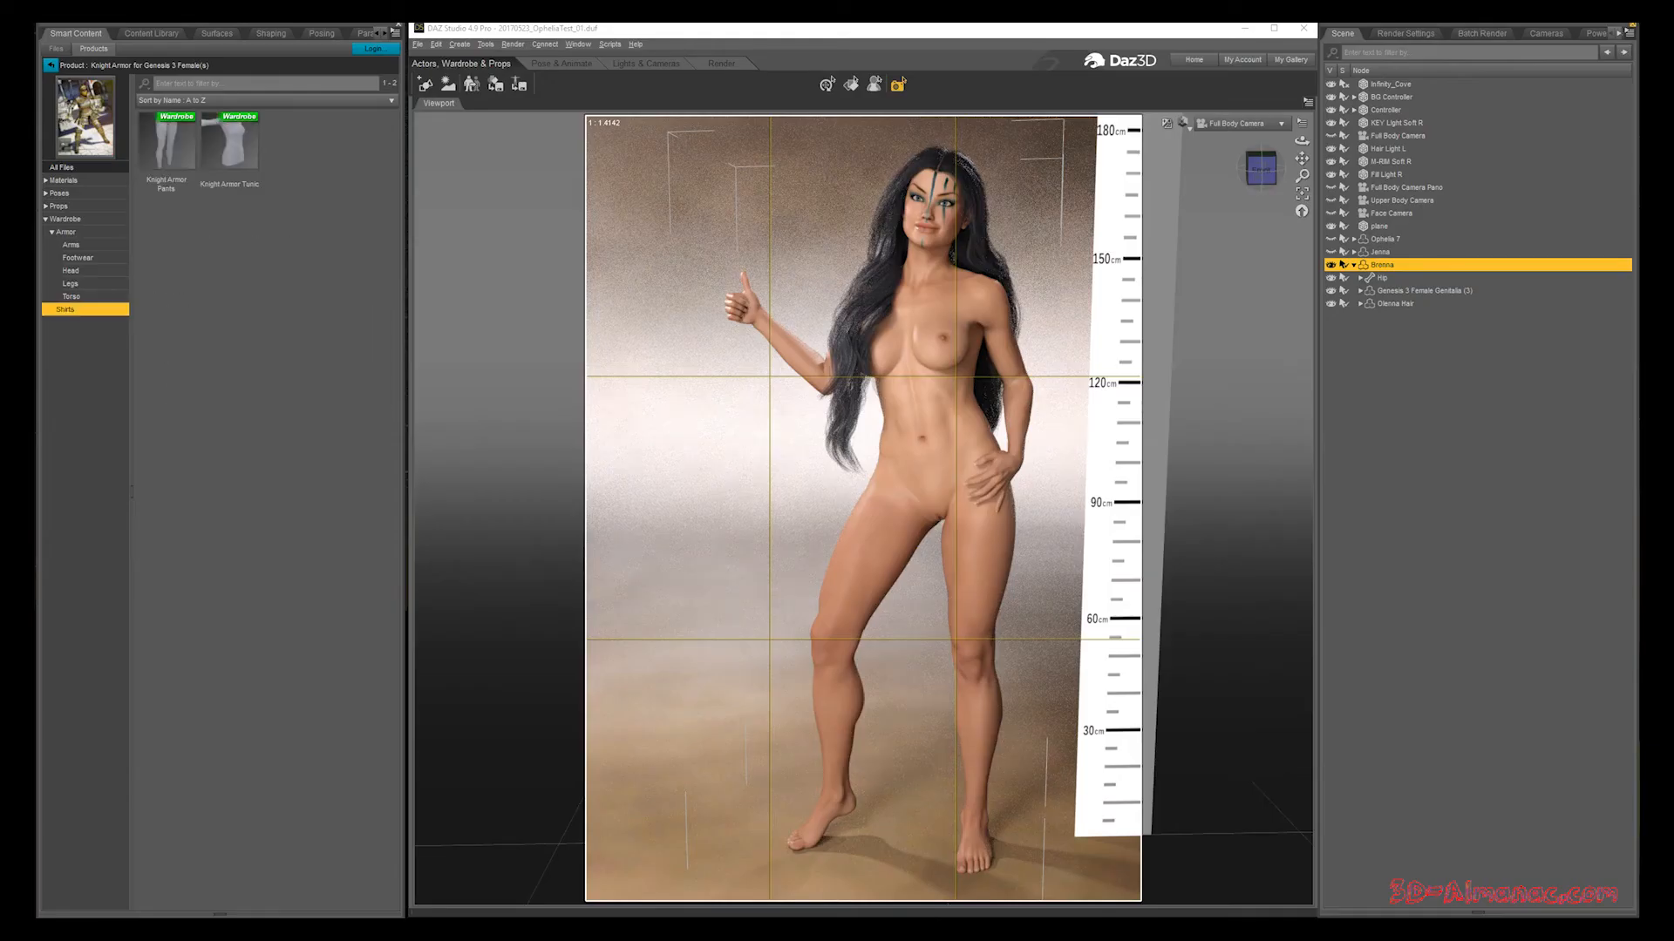
pyautogui.click(66, 232)
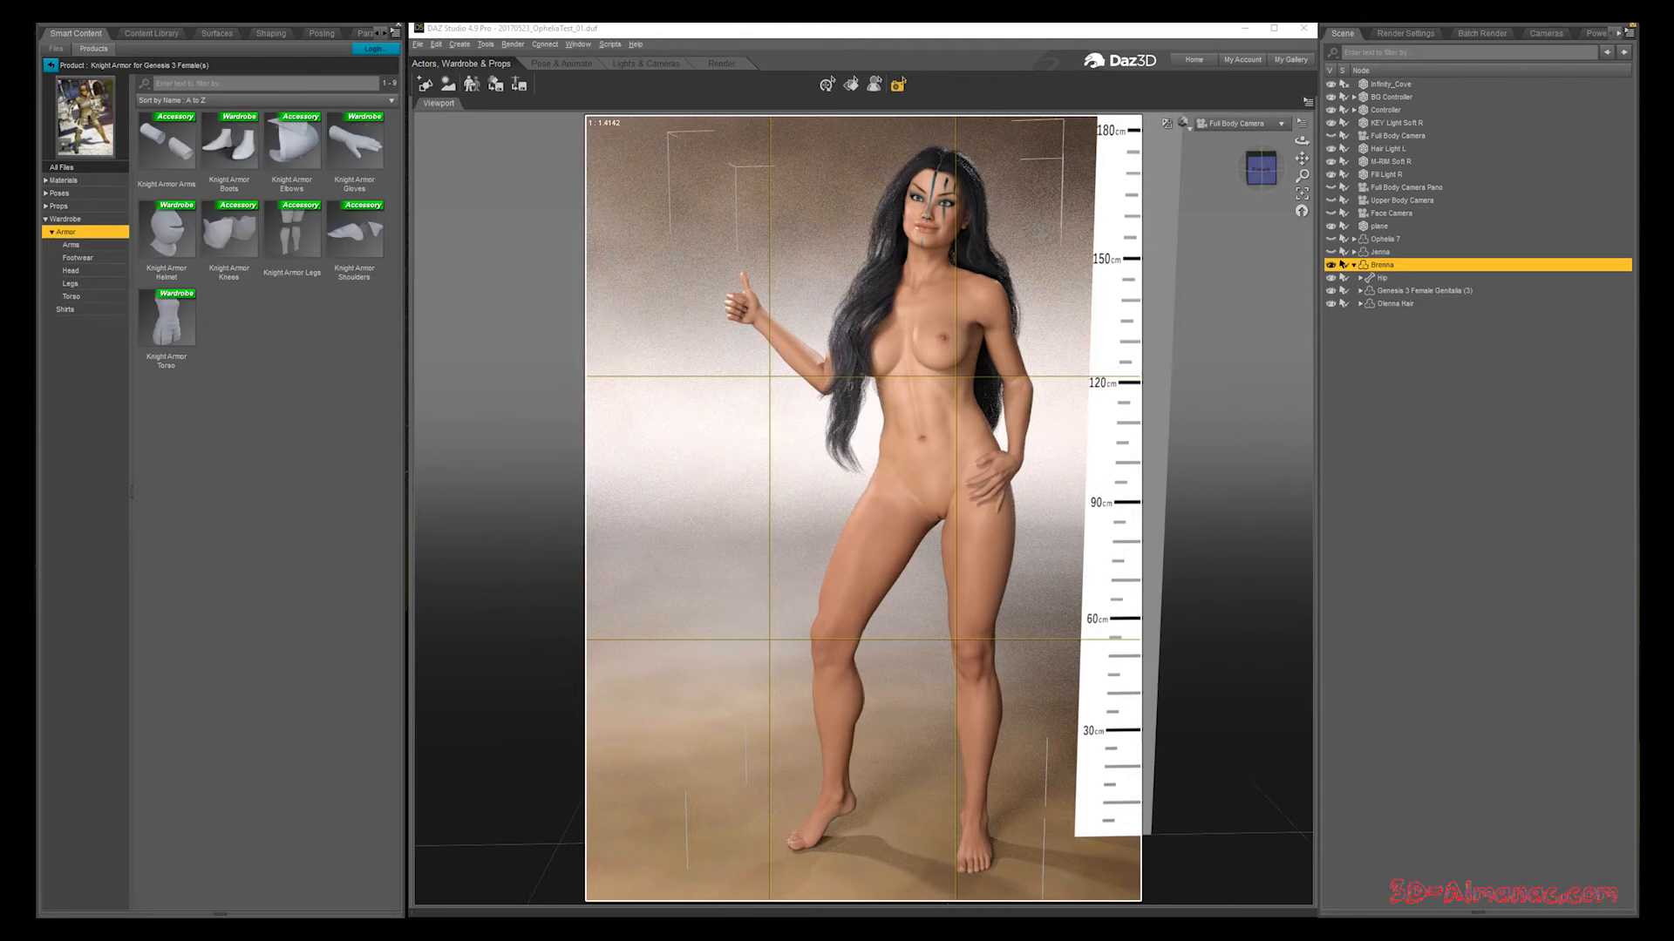
pyautogui.click(65, 219)
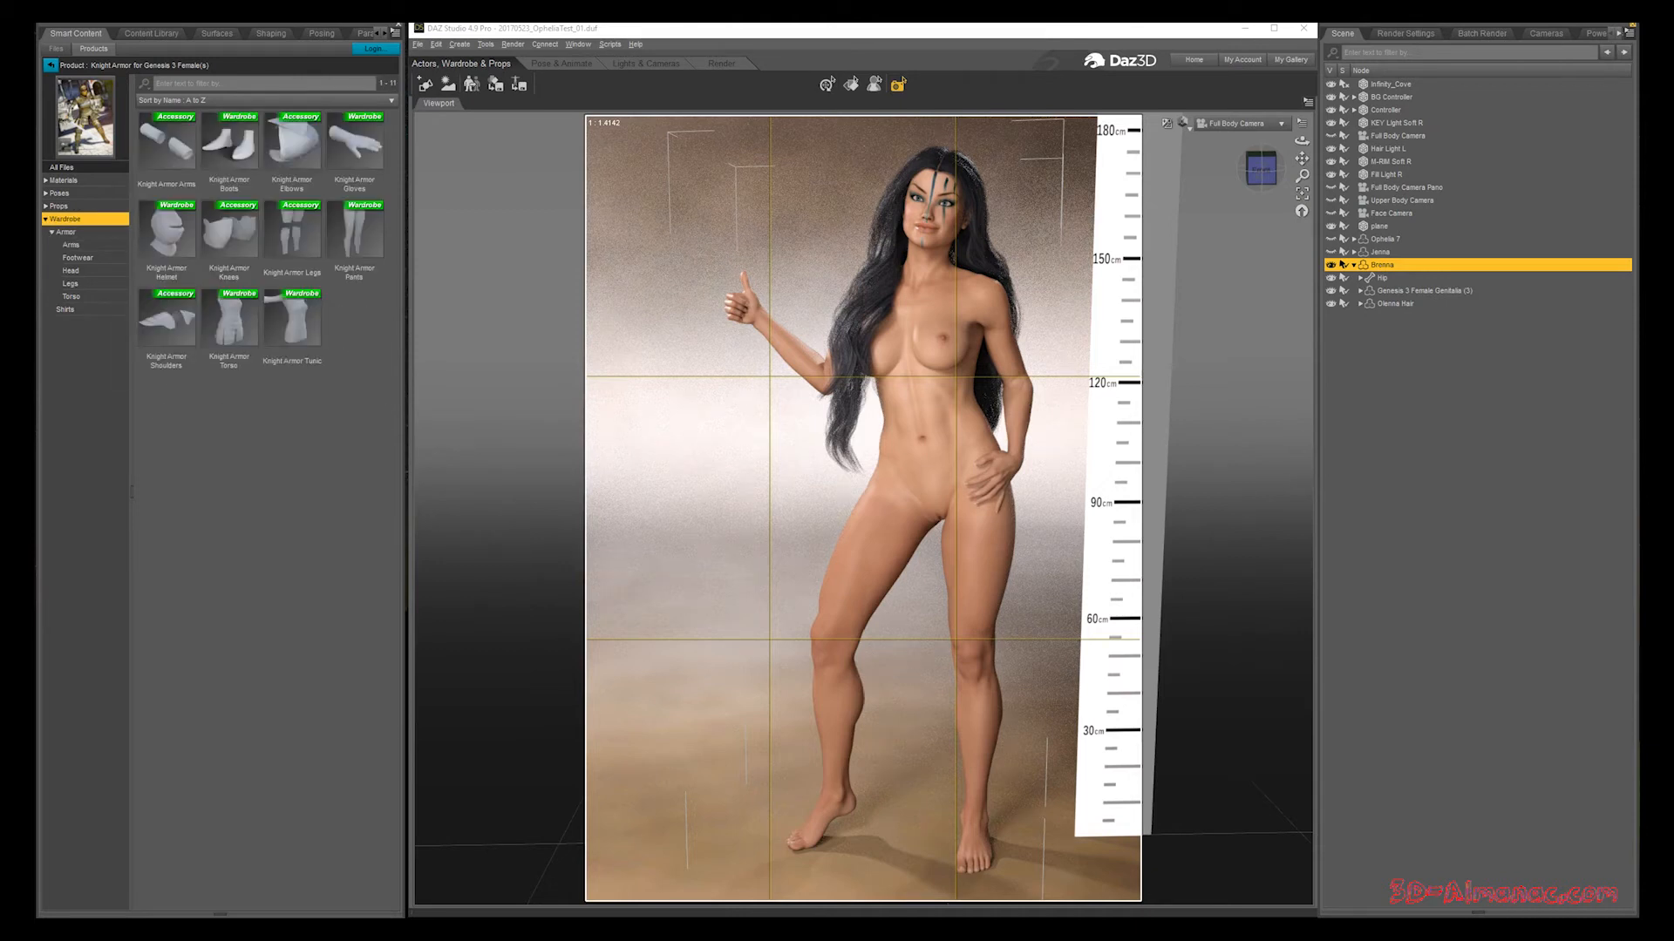
pyautogui.click(67, 232)
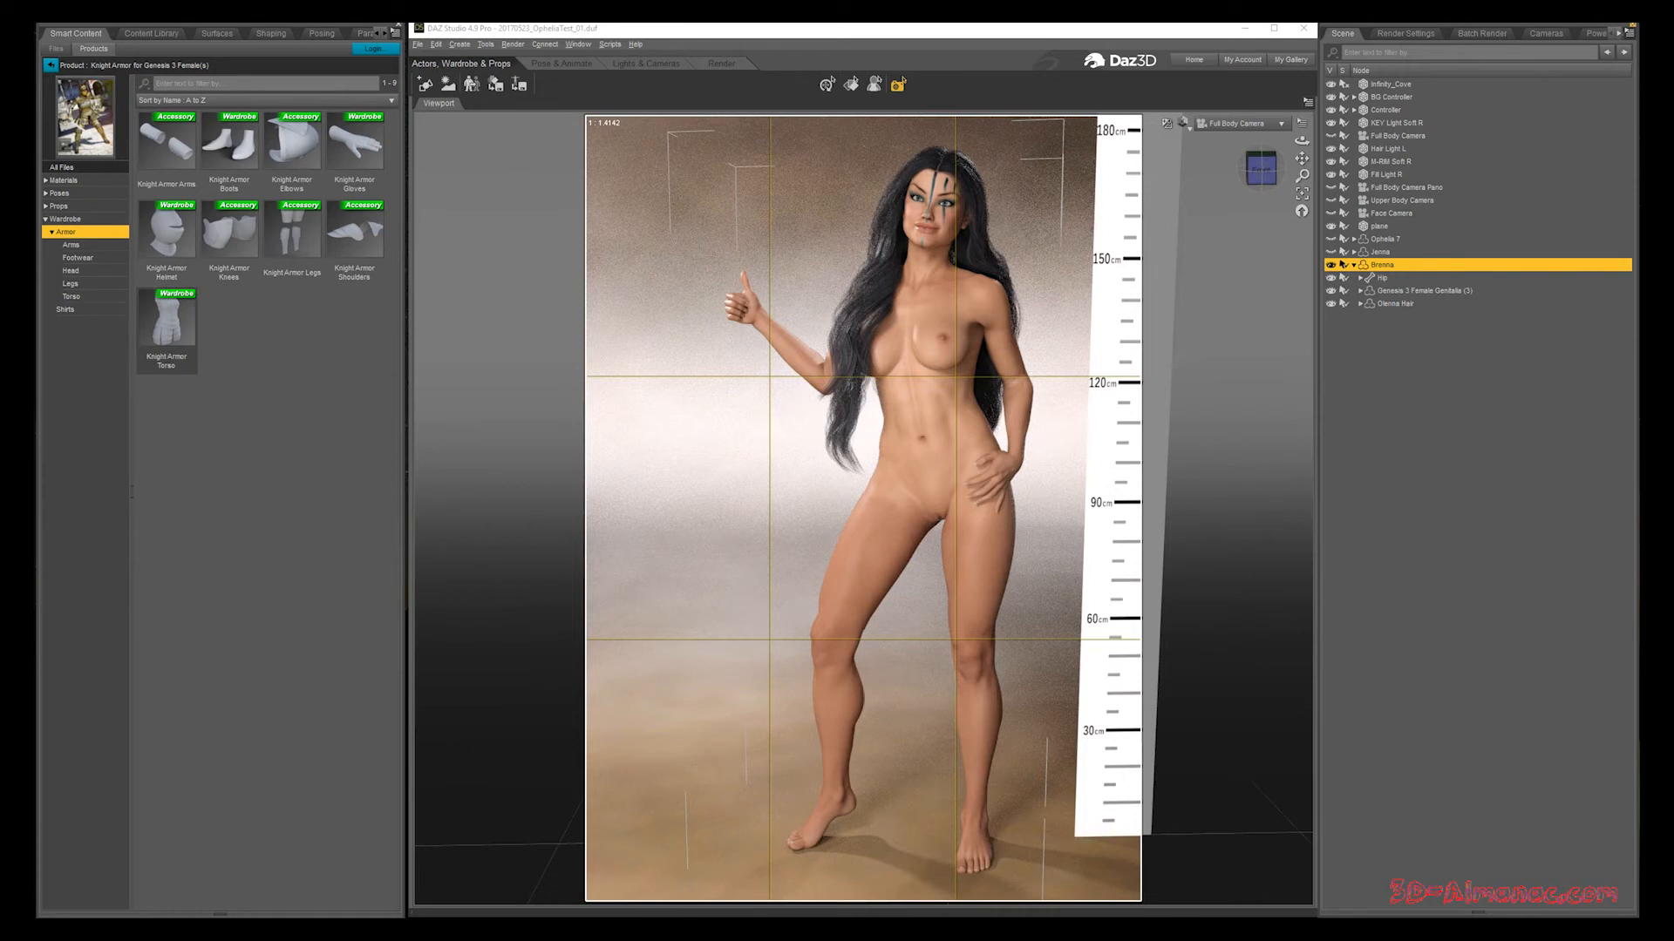
pyautogui.doubleClick(166, 322)
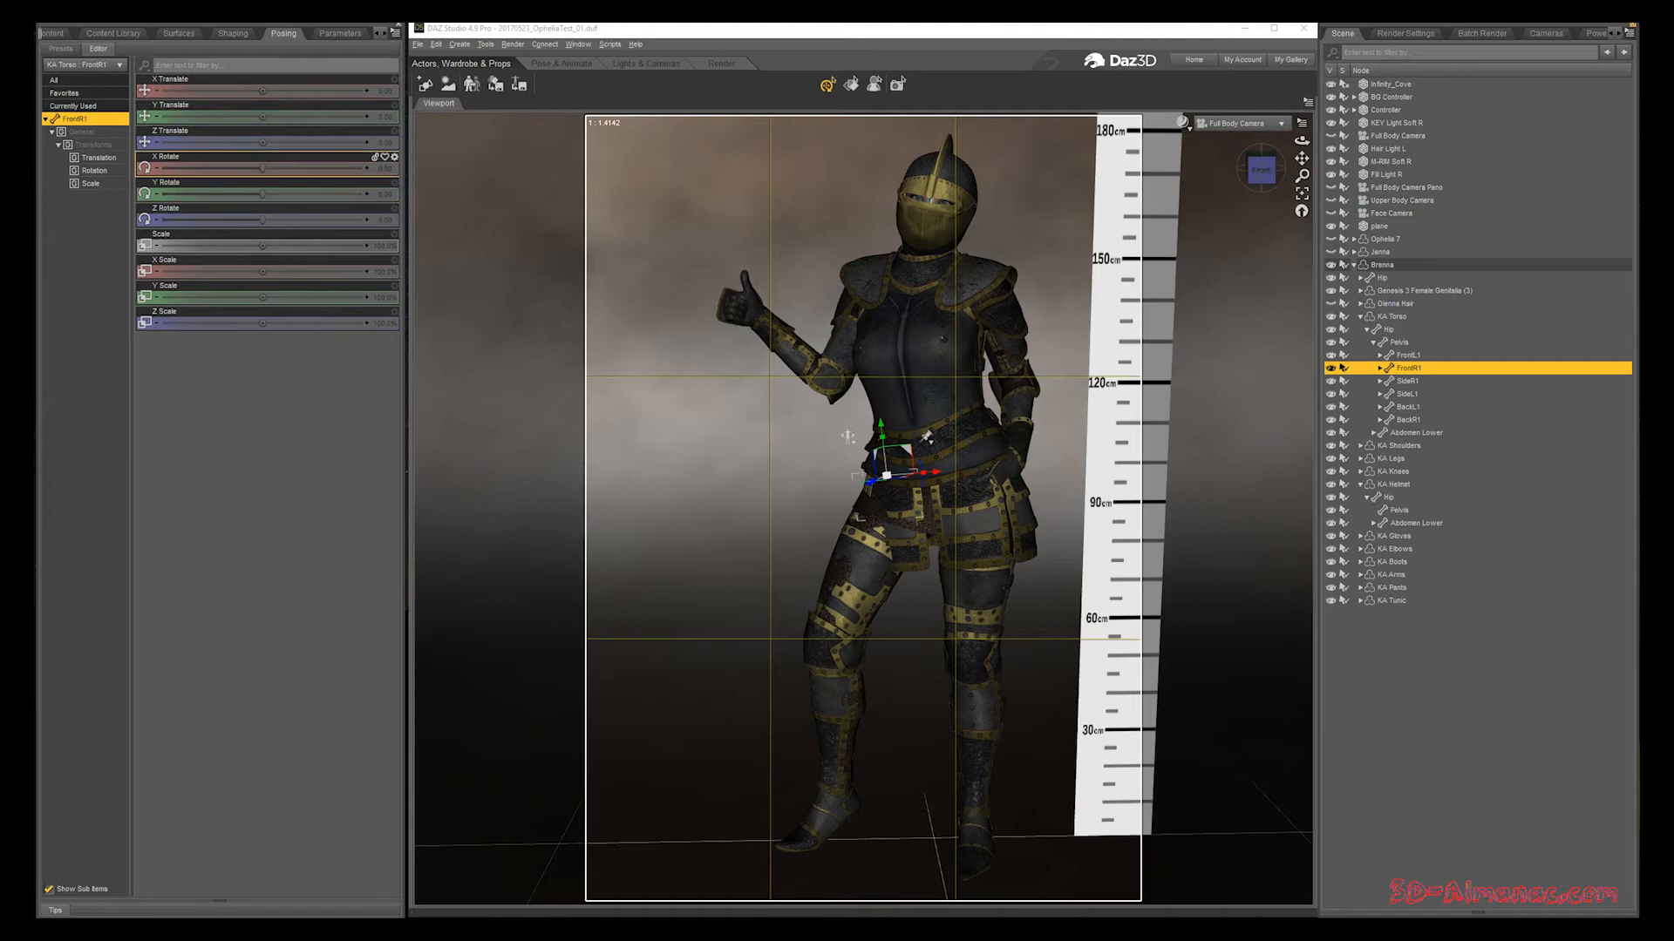
# Step: Rotate the FrontR1 bone of KA Torso to about -14.5 on X and about -29.5 on Z
pyautogui.moveTo(262, 167); pyautogui.dragTo(247, 167)
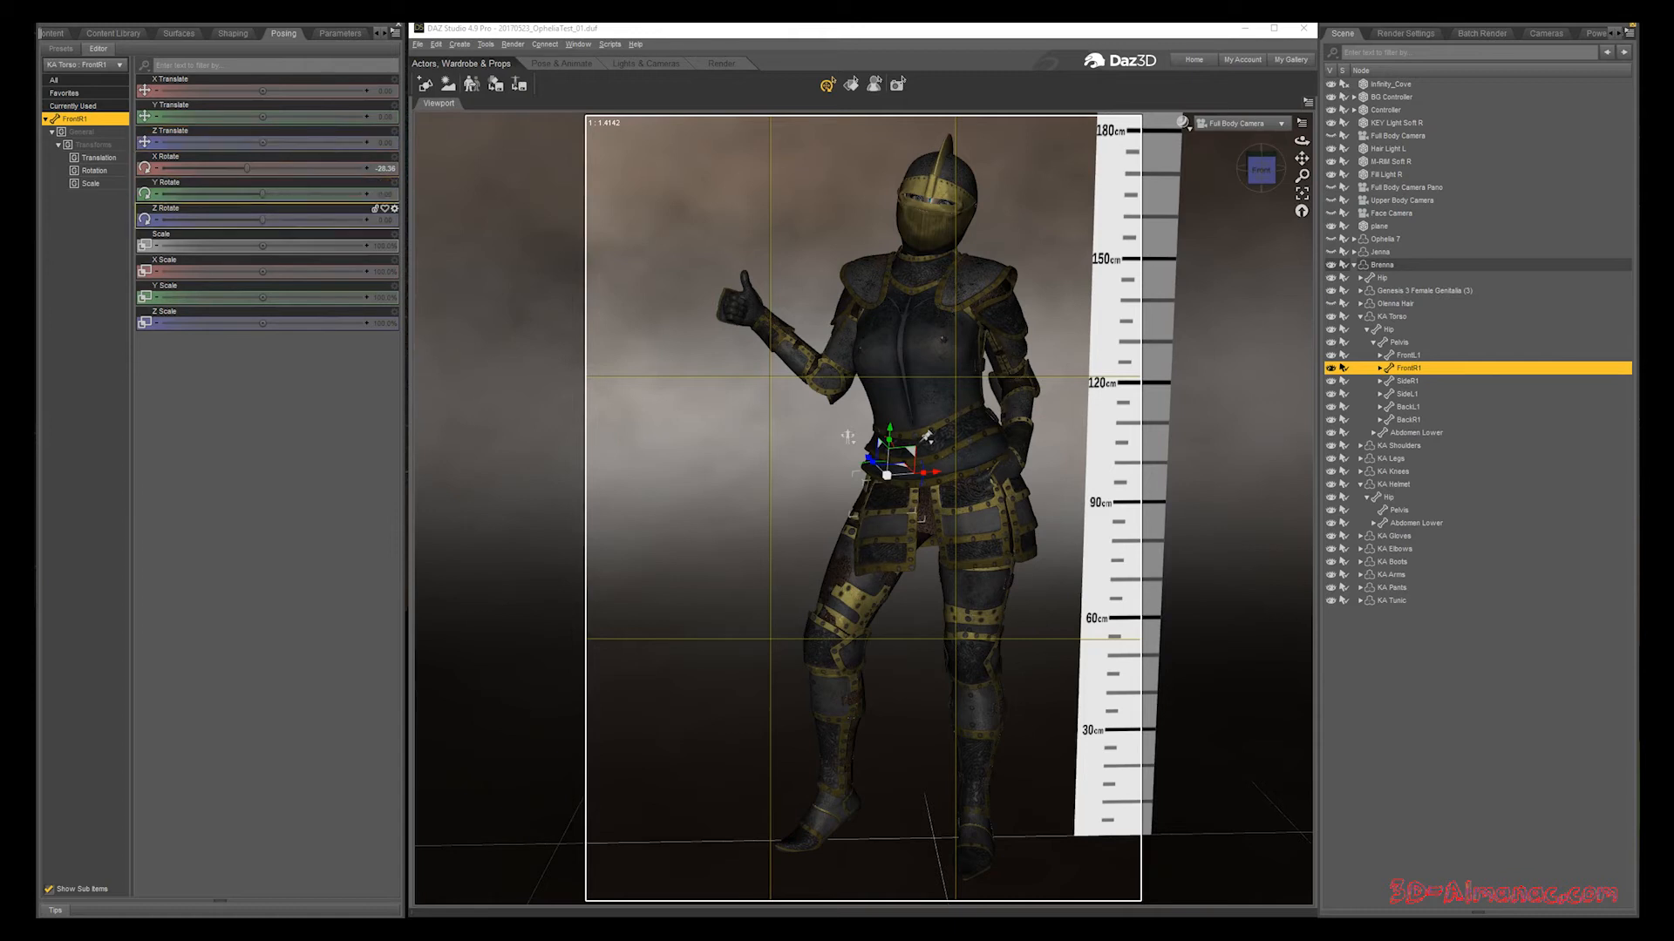
pyautogui.moveTo(263, 220); pyautogui.dragTo(256, 168)
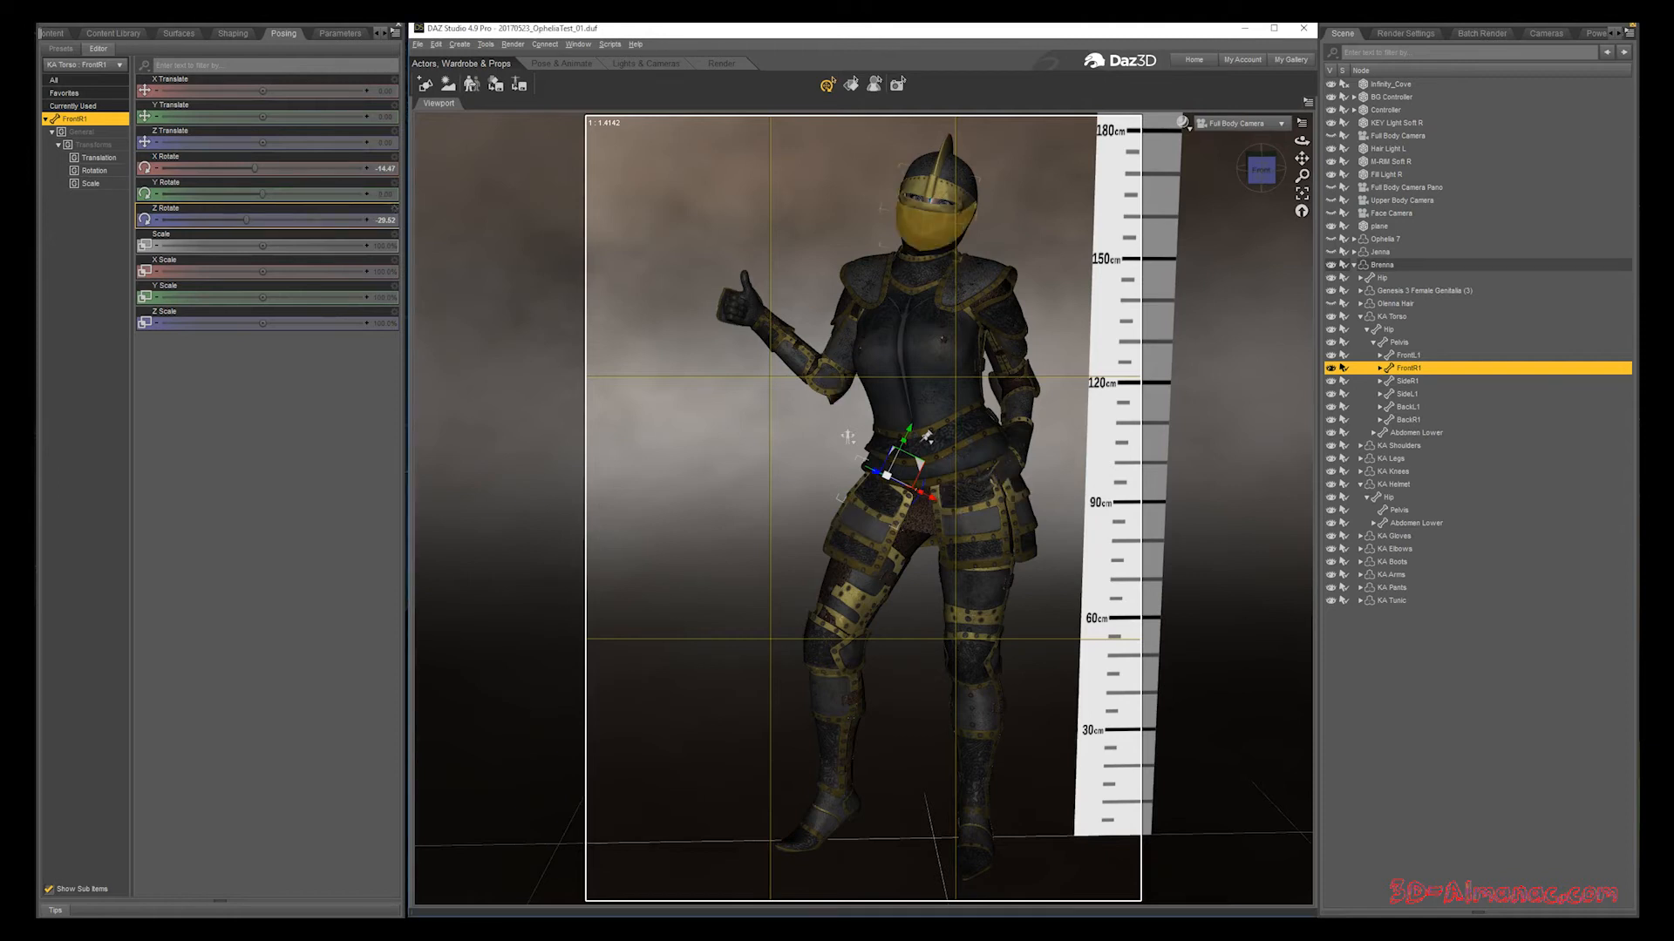
# Step: Try a Y rotation on the helmet's LowerVisor, undo it, and raise the visor with a negative X rotation
pyautogui.click(937, 214)
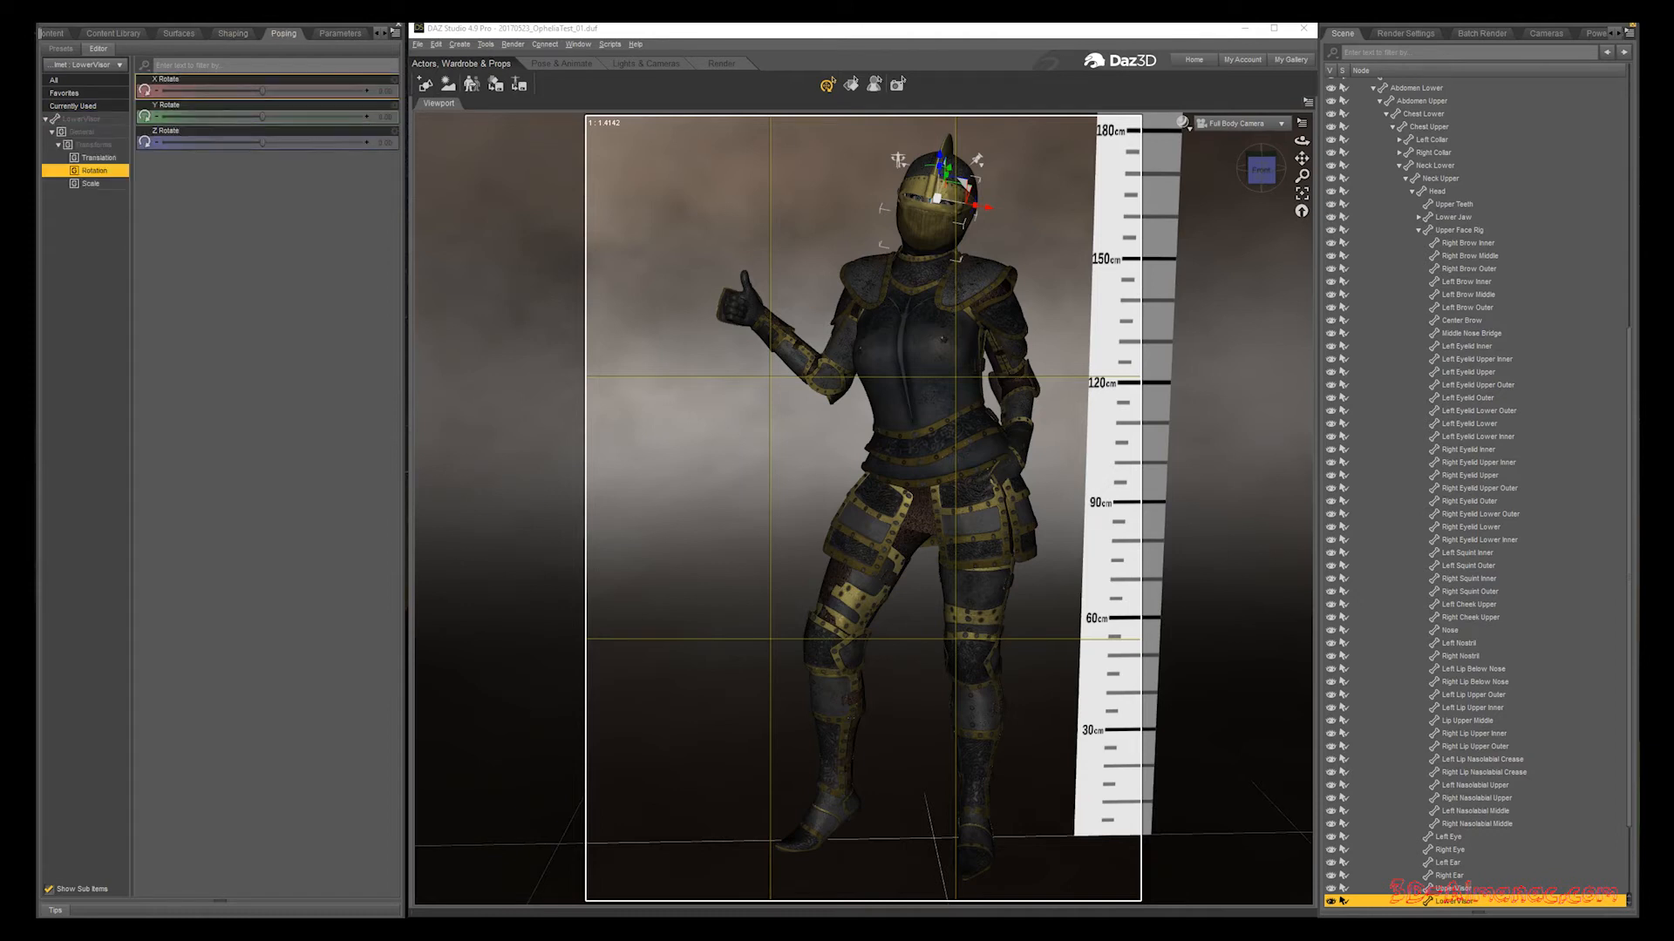
pyautogui.moveTo(262, 117); pyautogui.dragTo(247, 117)
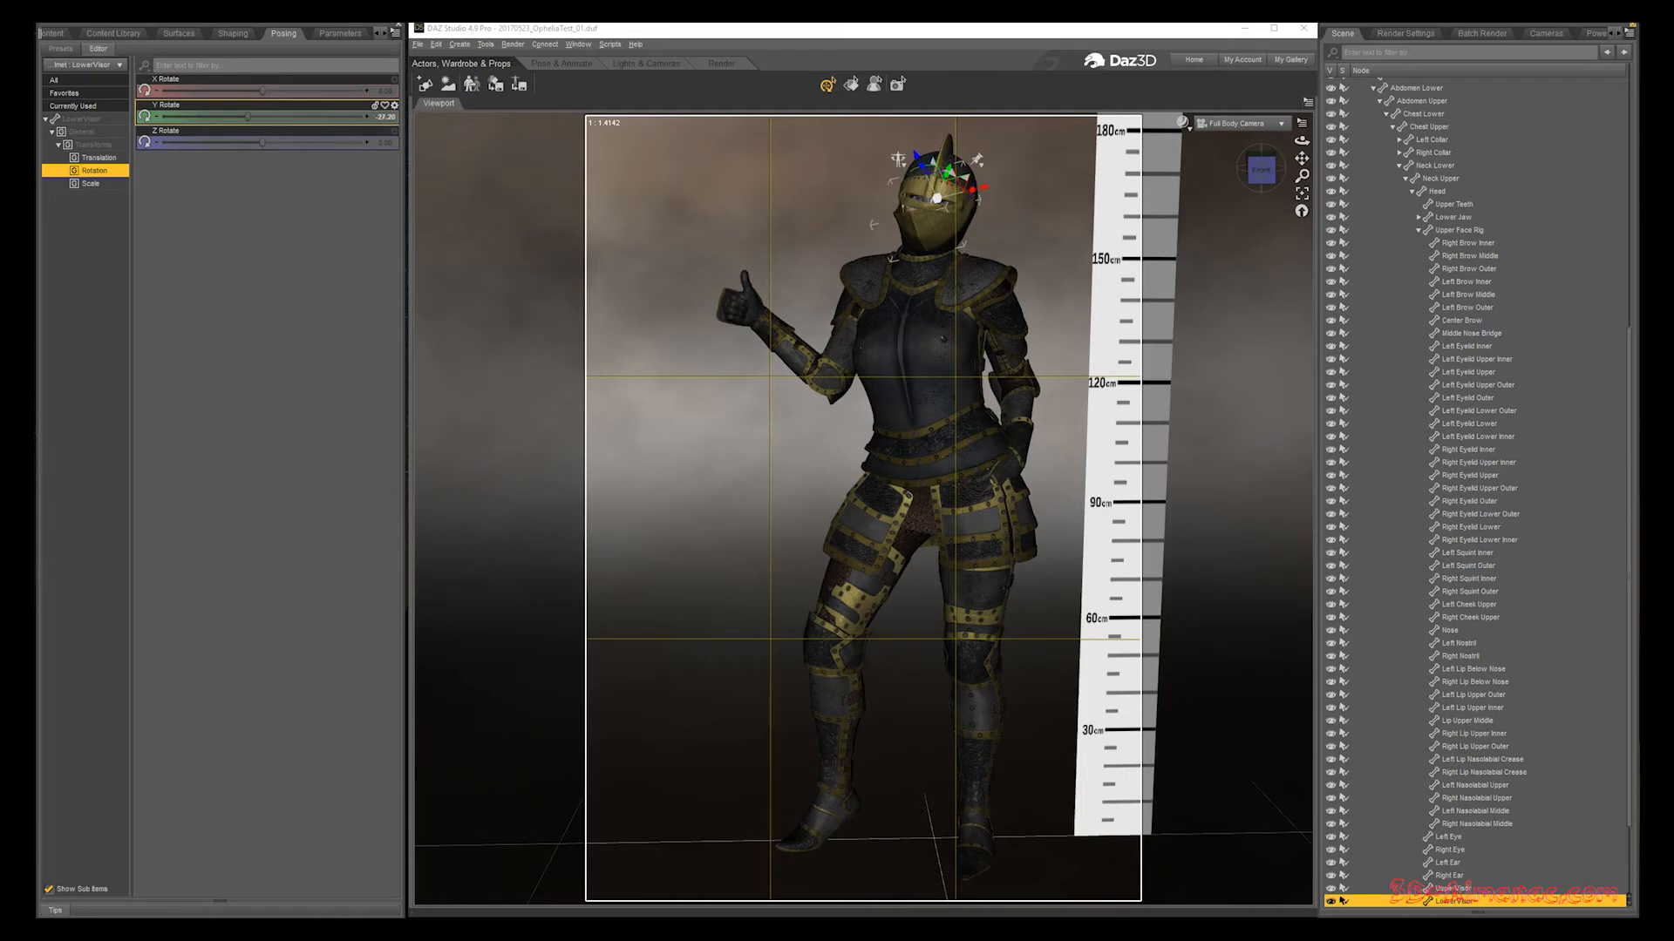
pyautogui.hotkey('ctrl', 'z')
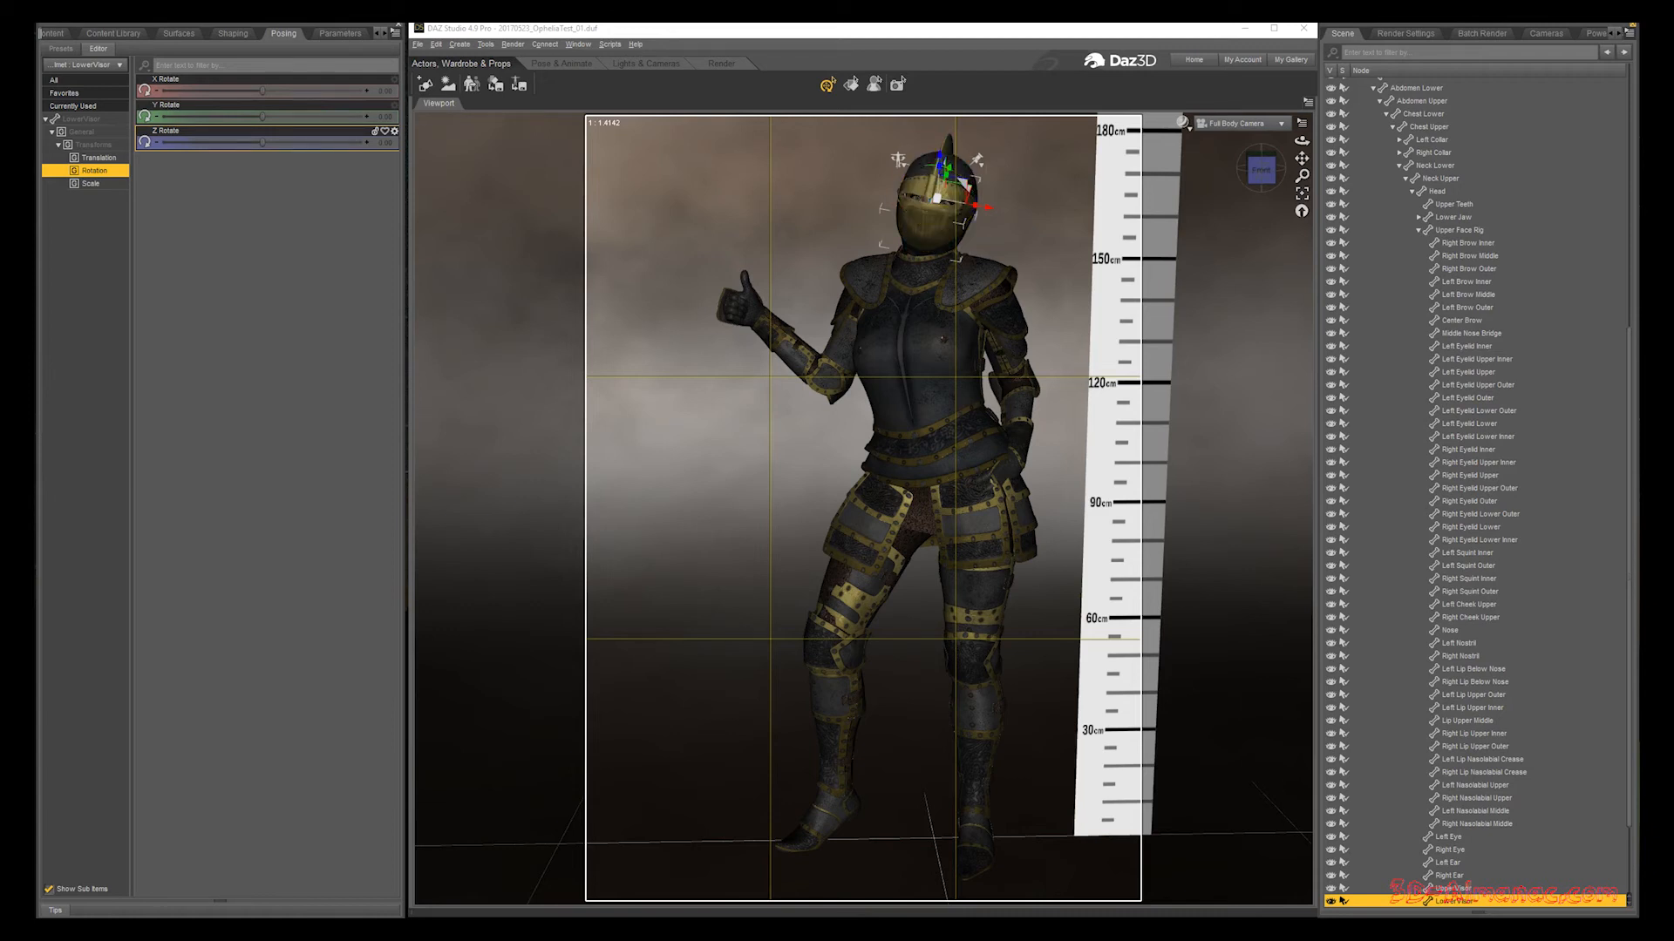
pyautogui.moveTo(263, 90); pyautogui.dragTo(219, 91)
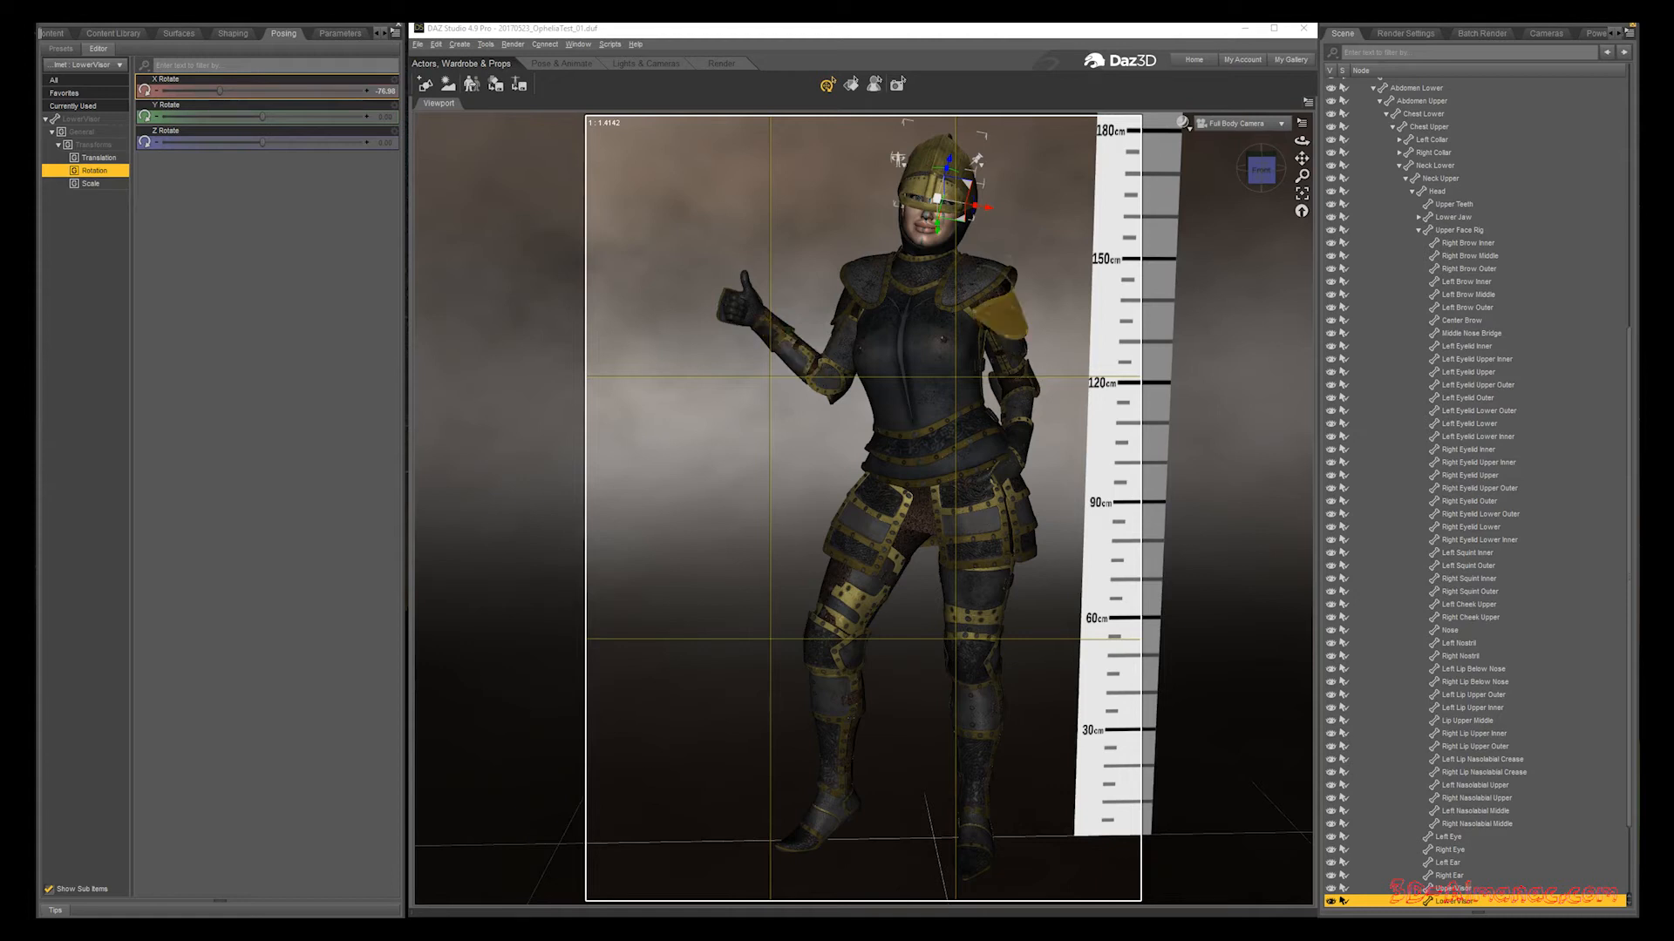
pyautogui.click(1238, 123)
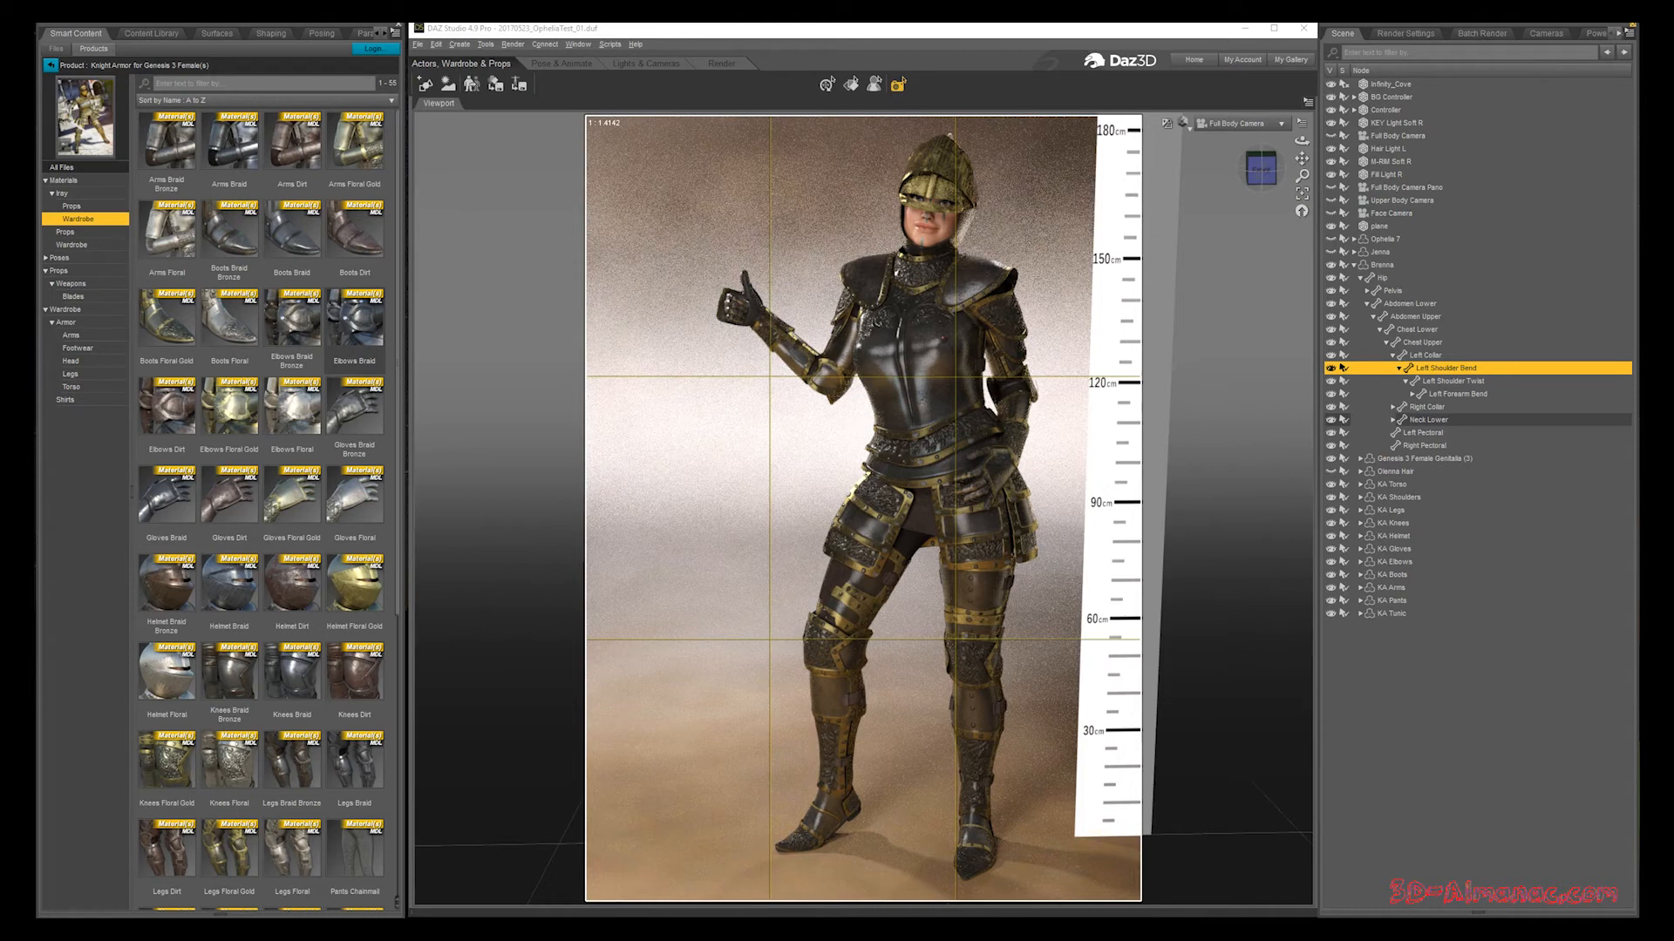
# Step: Examine the shaping adjustments available for each Knight Armor piece from KA Torso through KA Tunic
pyautogui.click(271, 33)
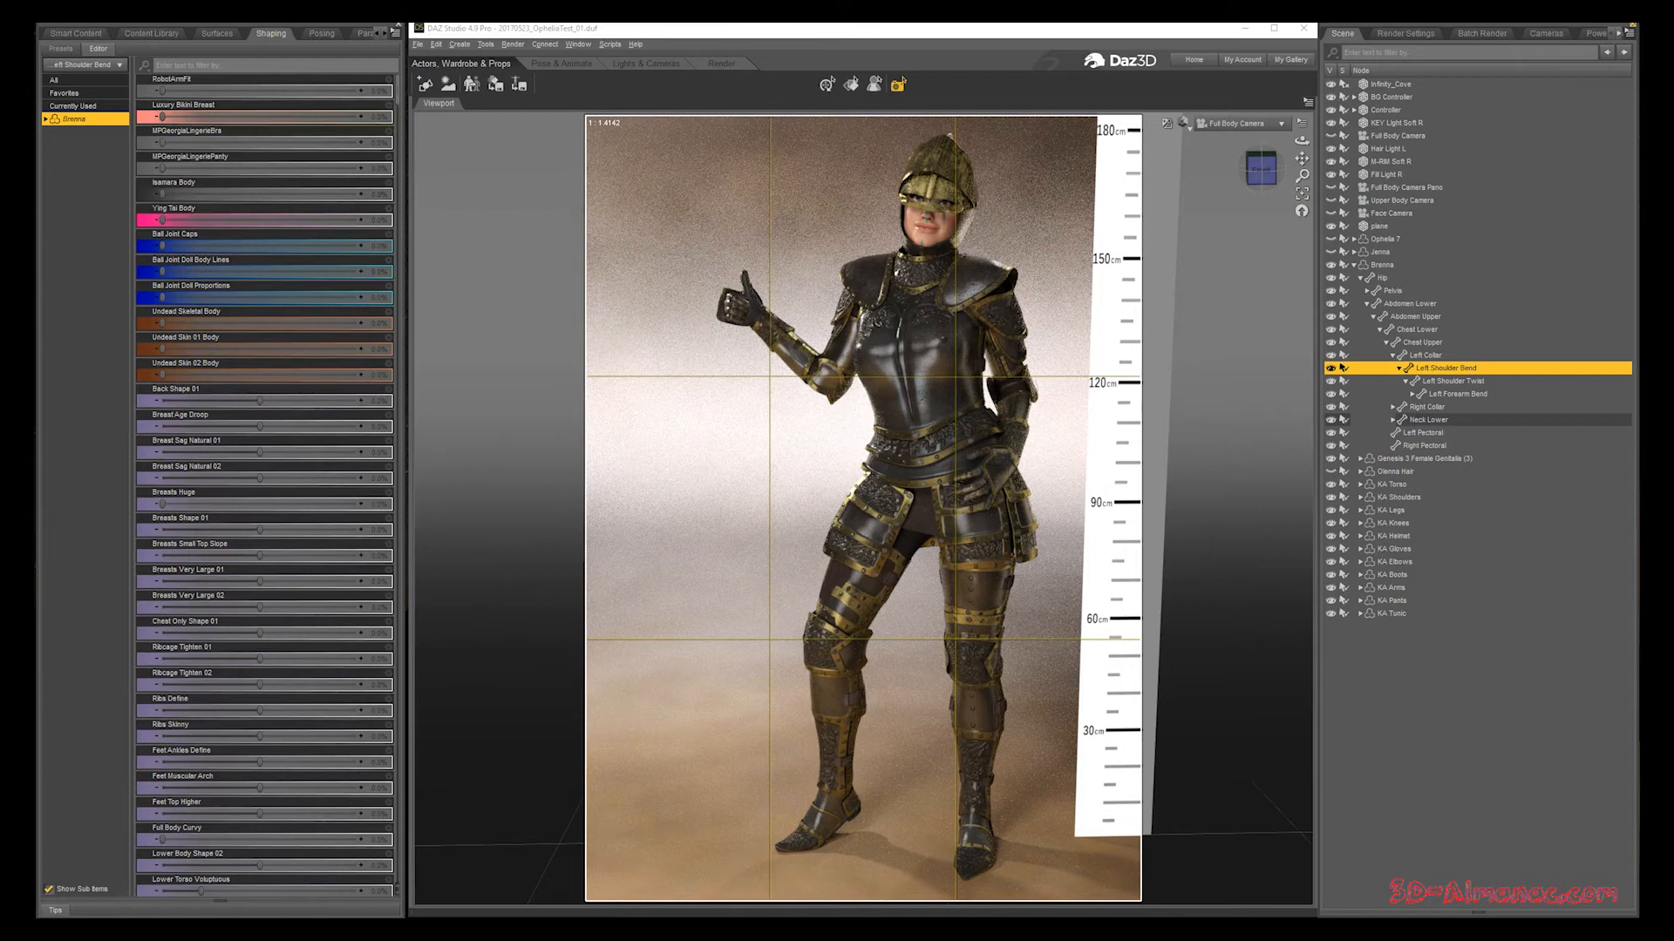
pyautogui.click(1391, 484)
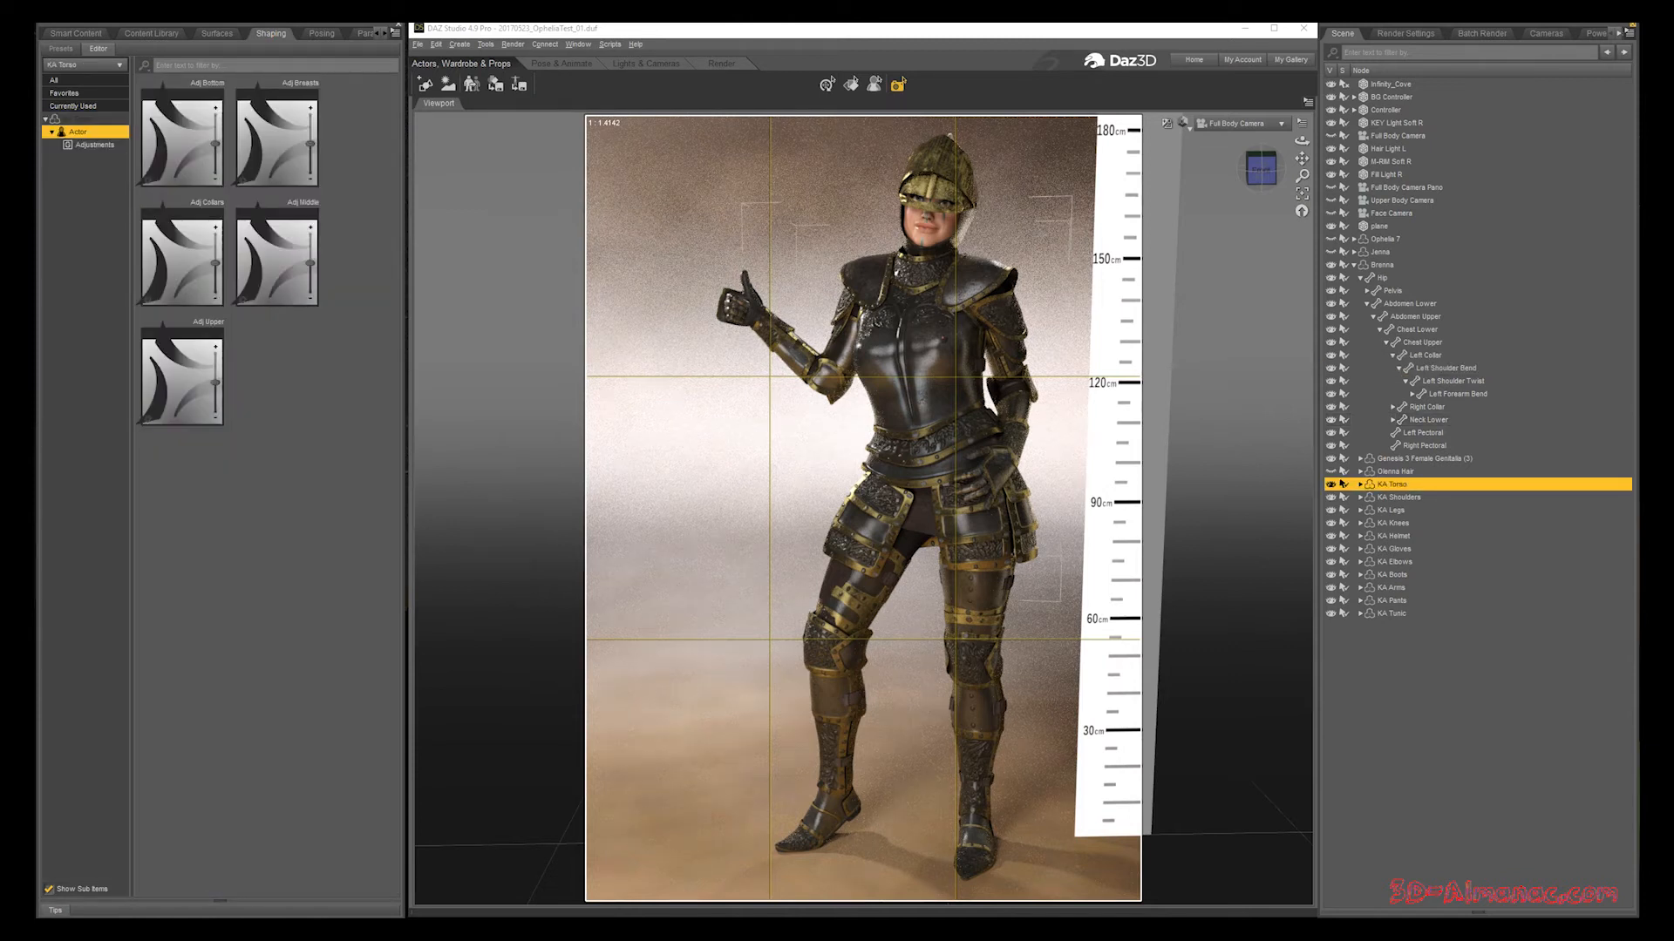
pyautogui.click(1343, 497)
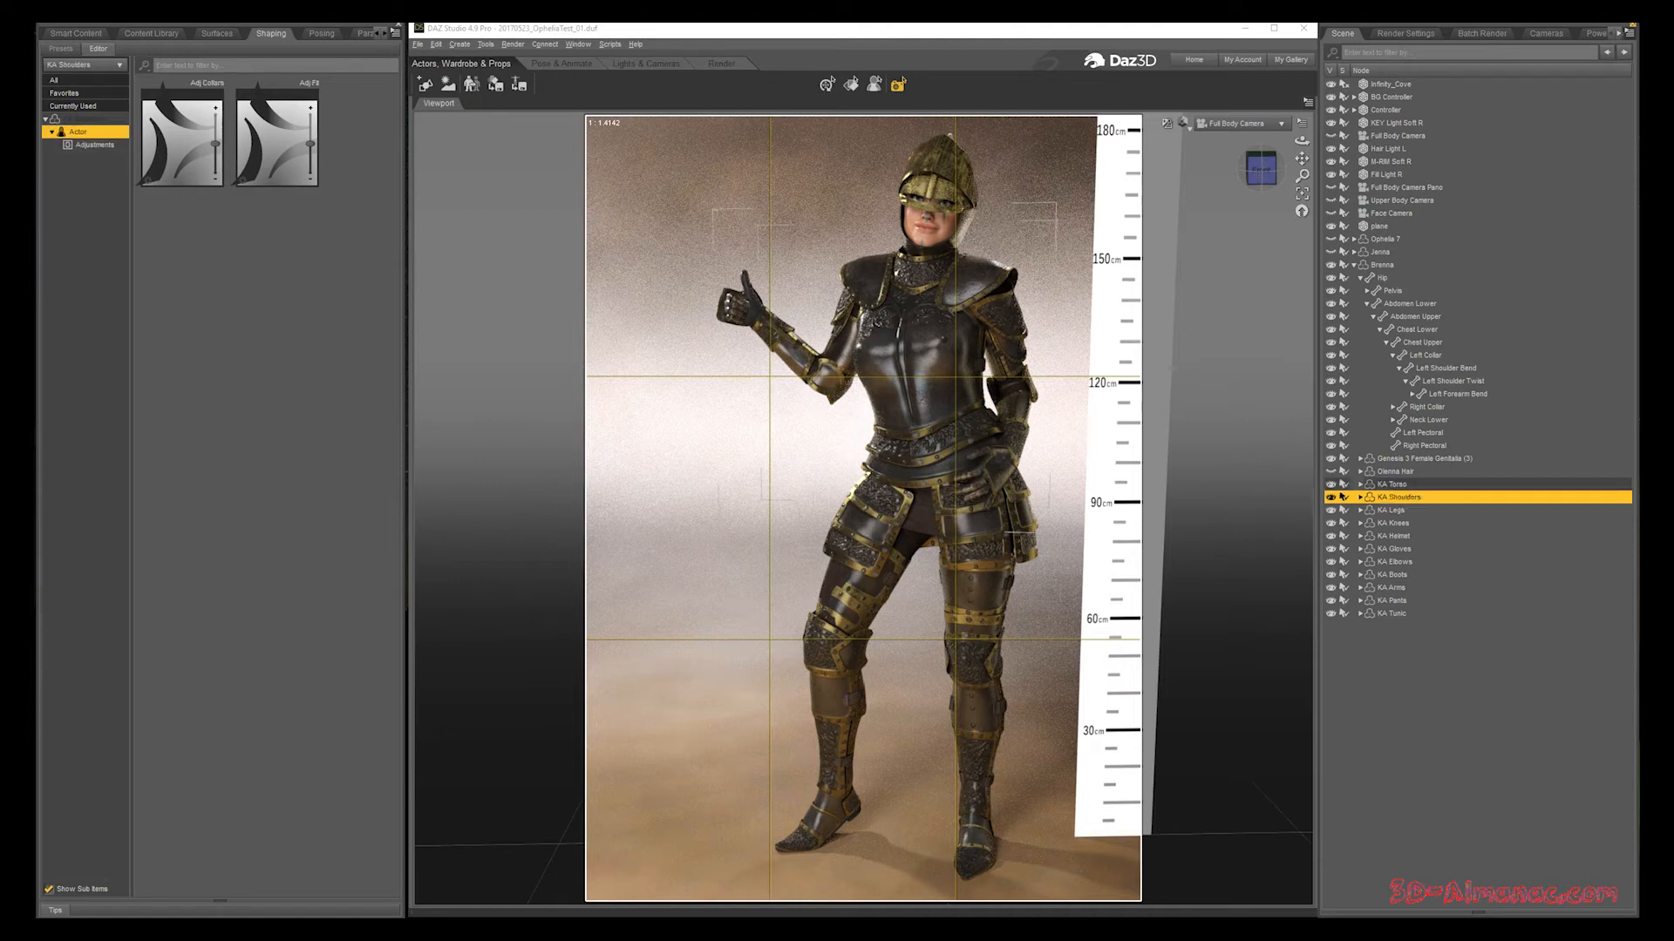
pyautogui.click(1343, 510)
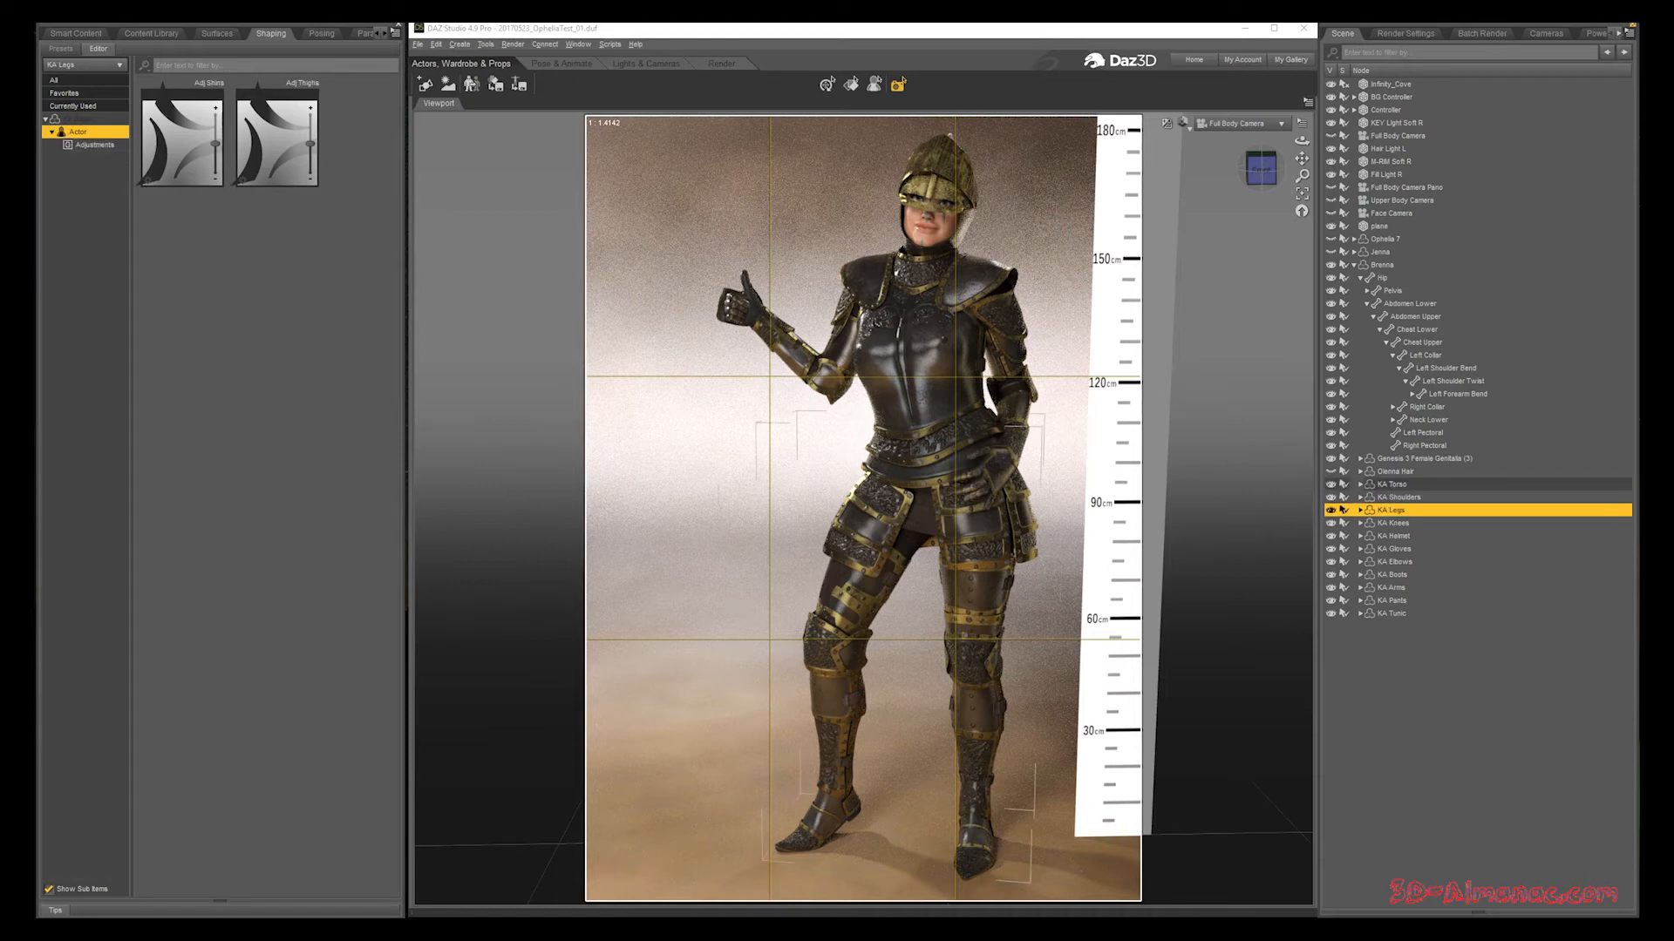
pyautogui.click(1343, 523)
pyautogui.click(1343, 535)
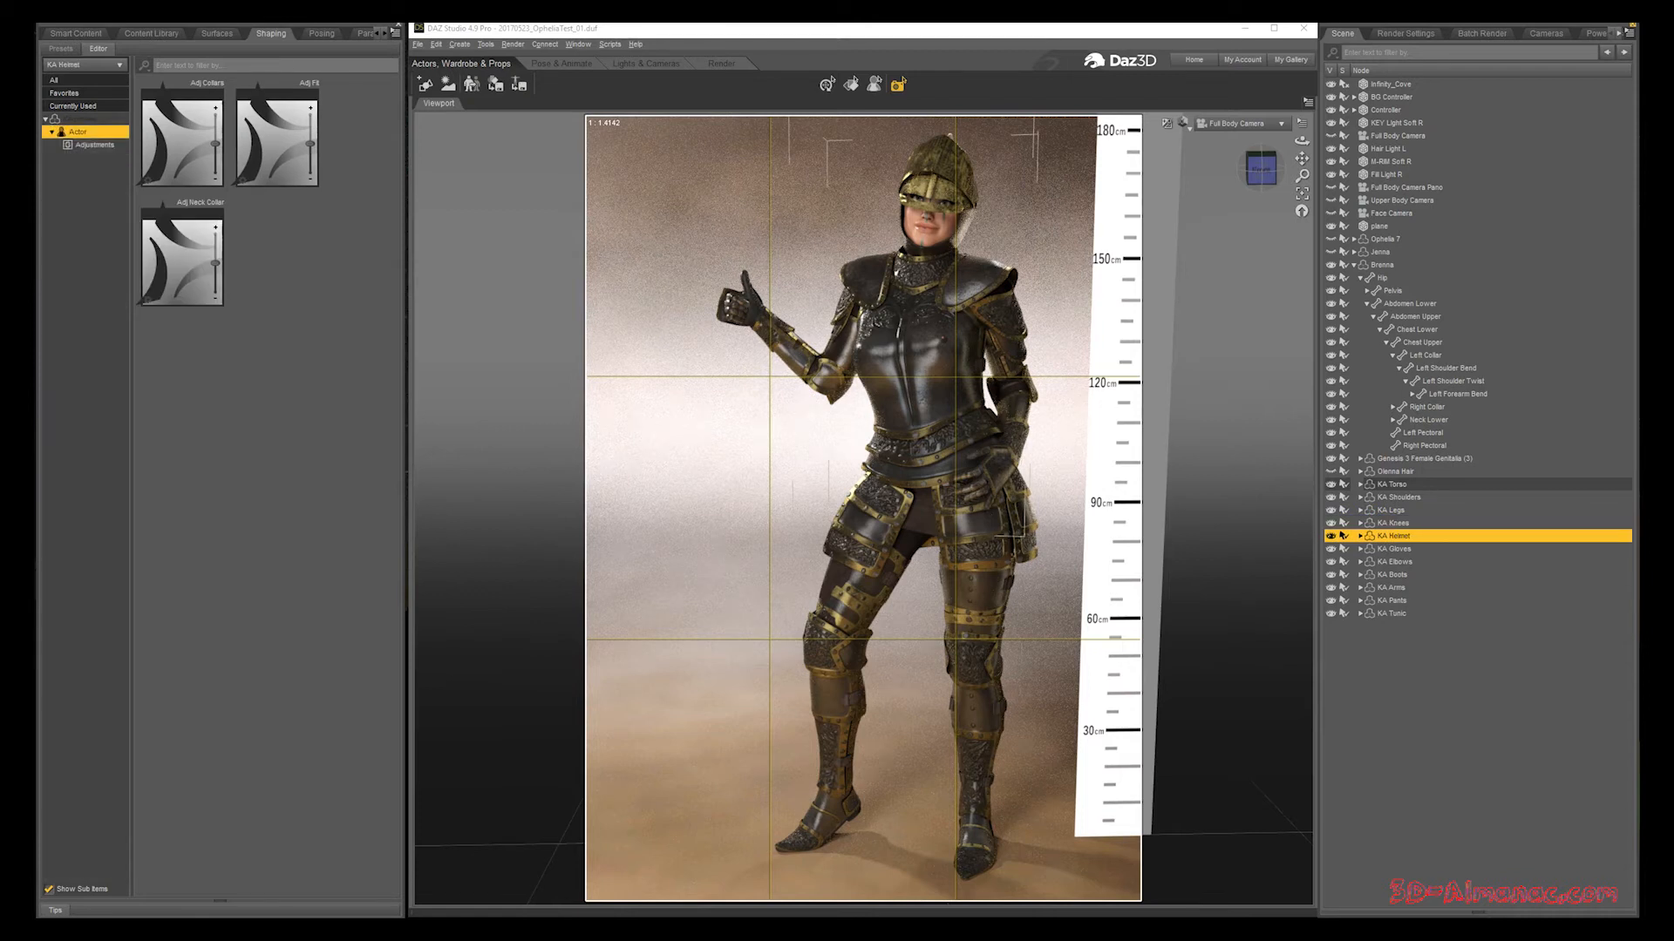
pyautogui.click(1343, 548)
pyautogui.click(1343, 562)
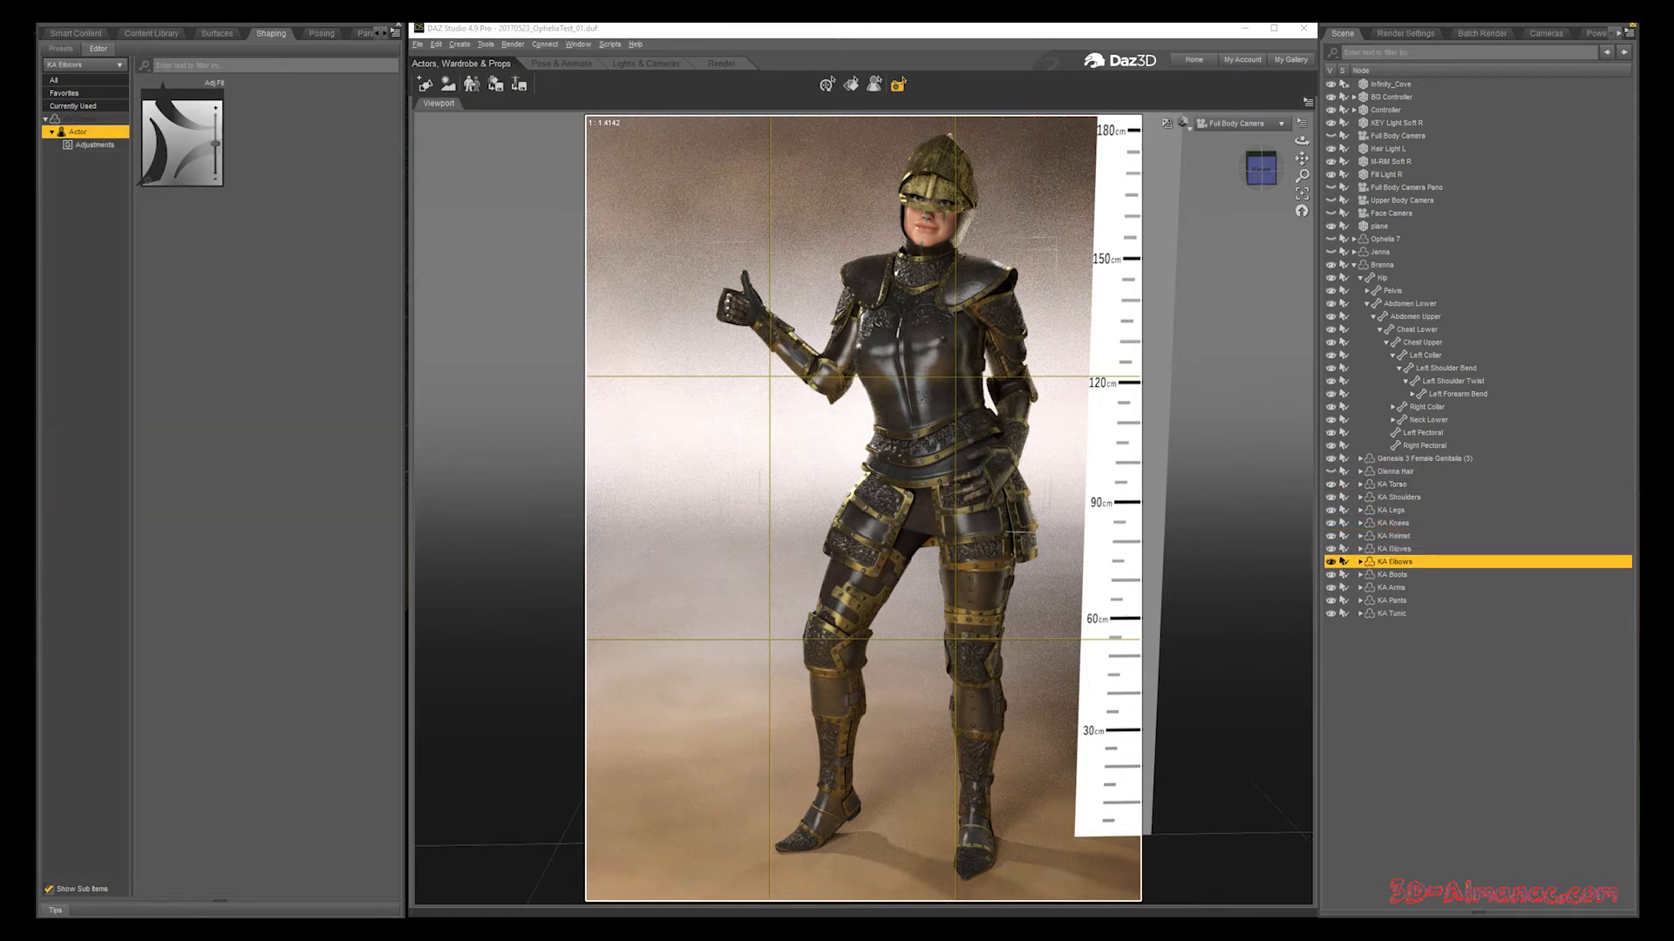
pyautogui.click(1343, 574)
pyautogui.click(1343, 587)
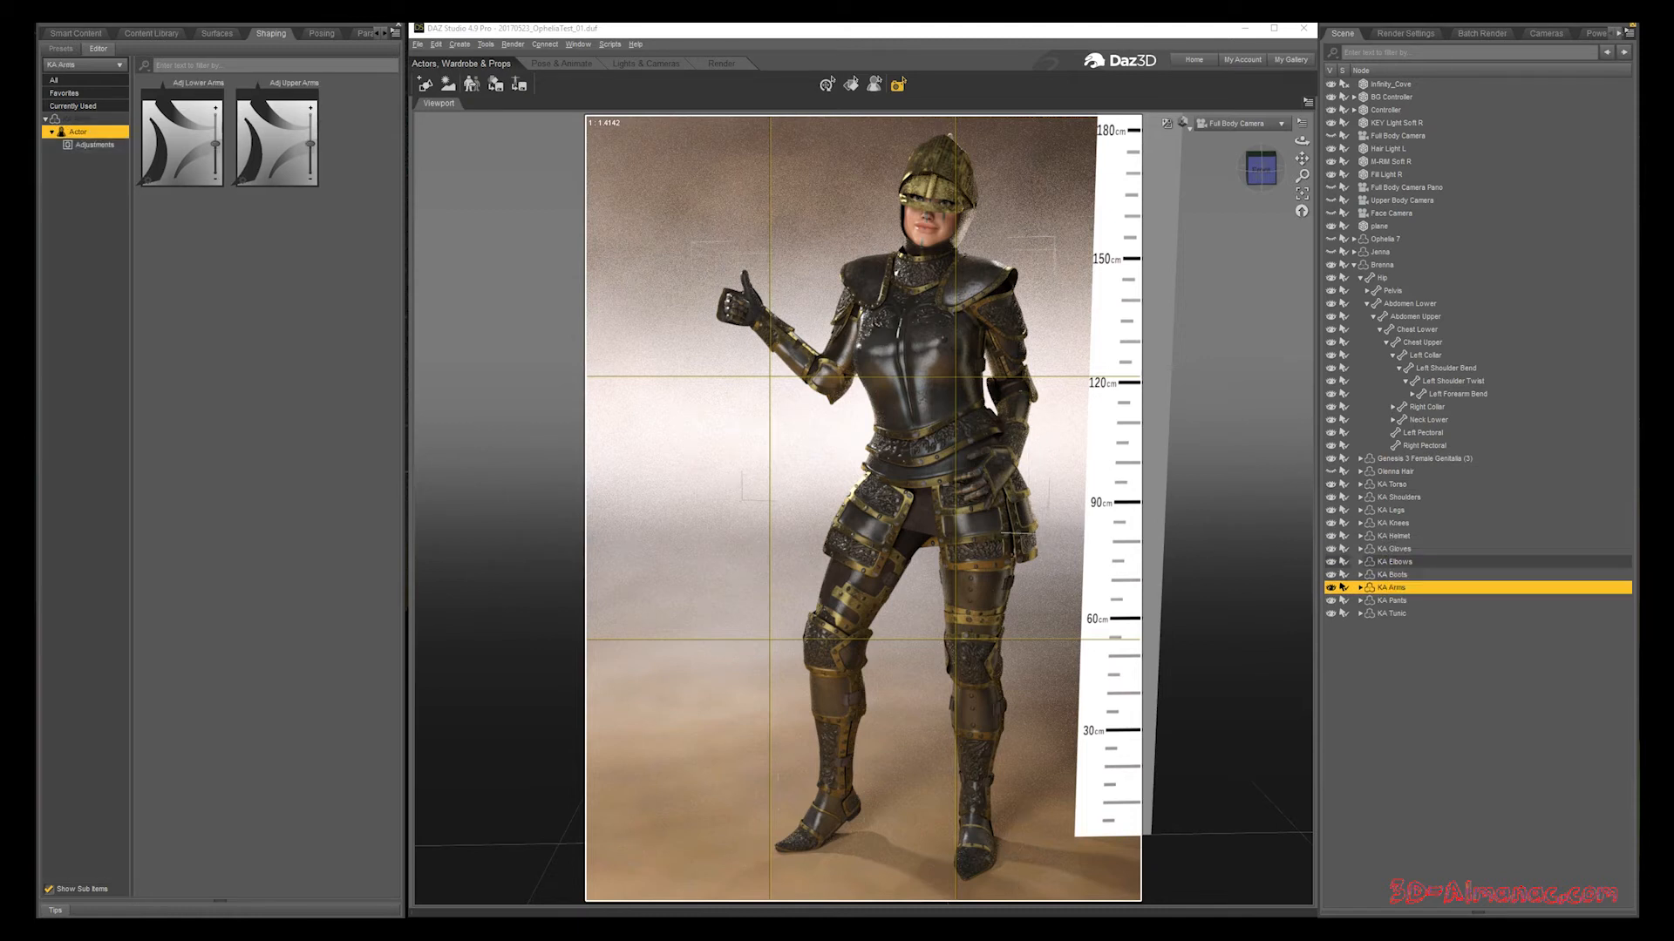
pyautogui.click(1343, 601)
pyautogui.click(1343, 613)
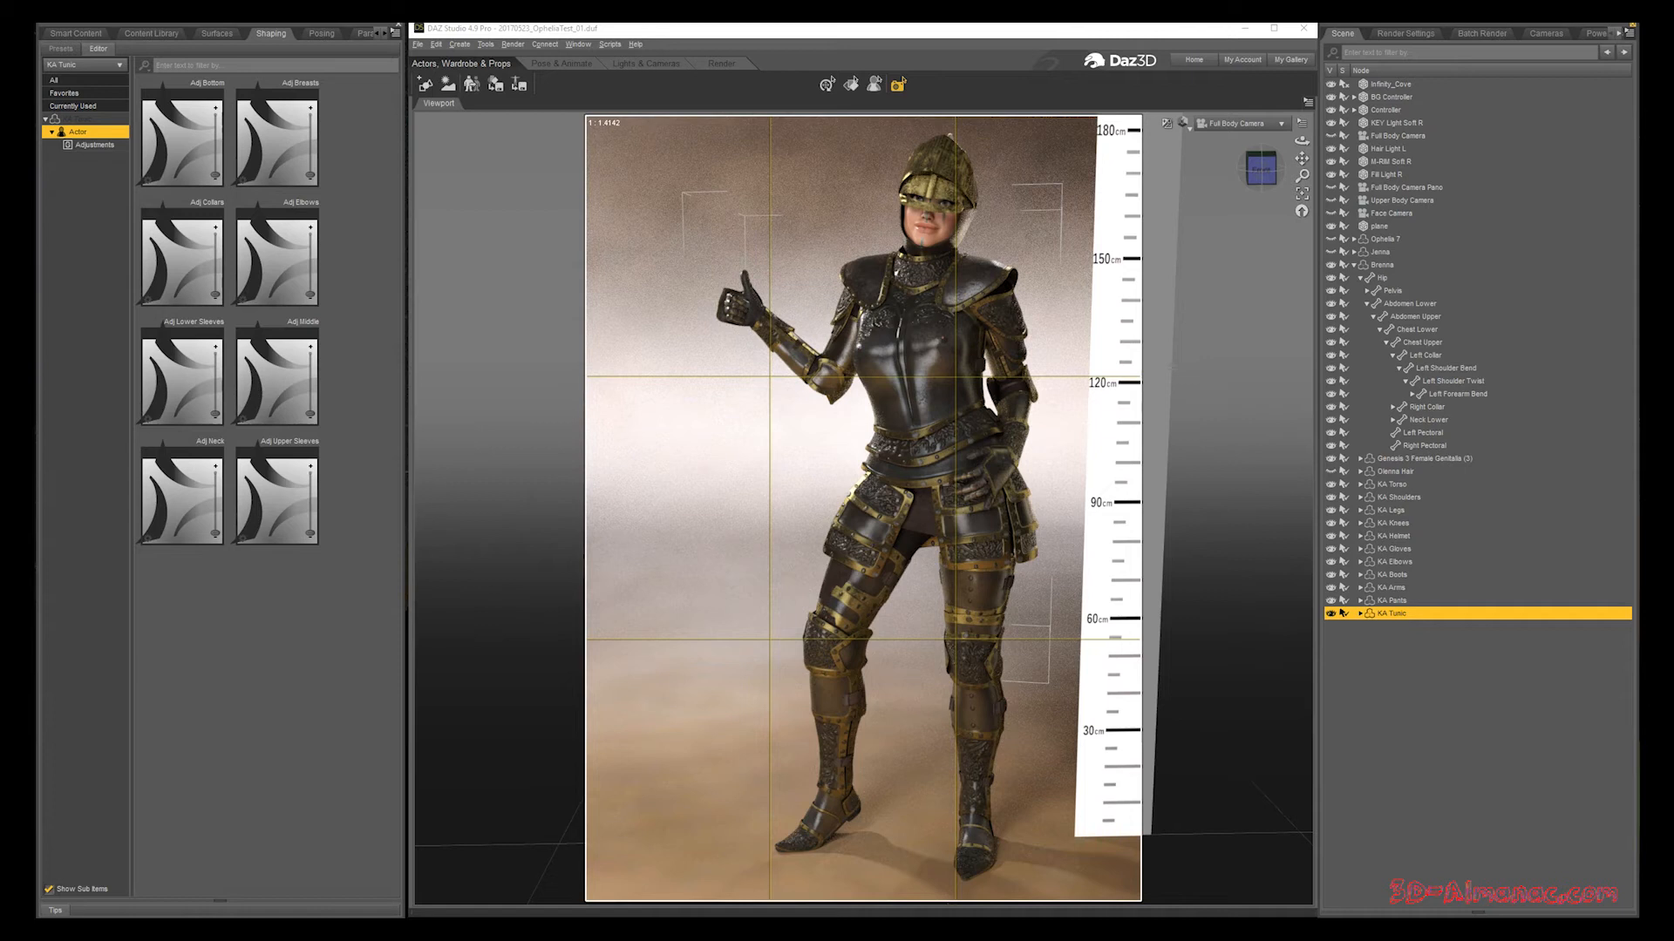
# Step: Select KA Arms under Brenna and apply the Arms Floral Gold material, followed by Arms Dirt
pyautogui.click(75, 34)
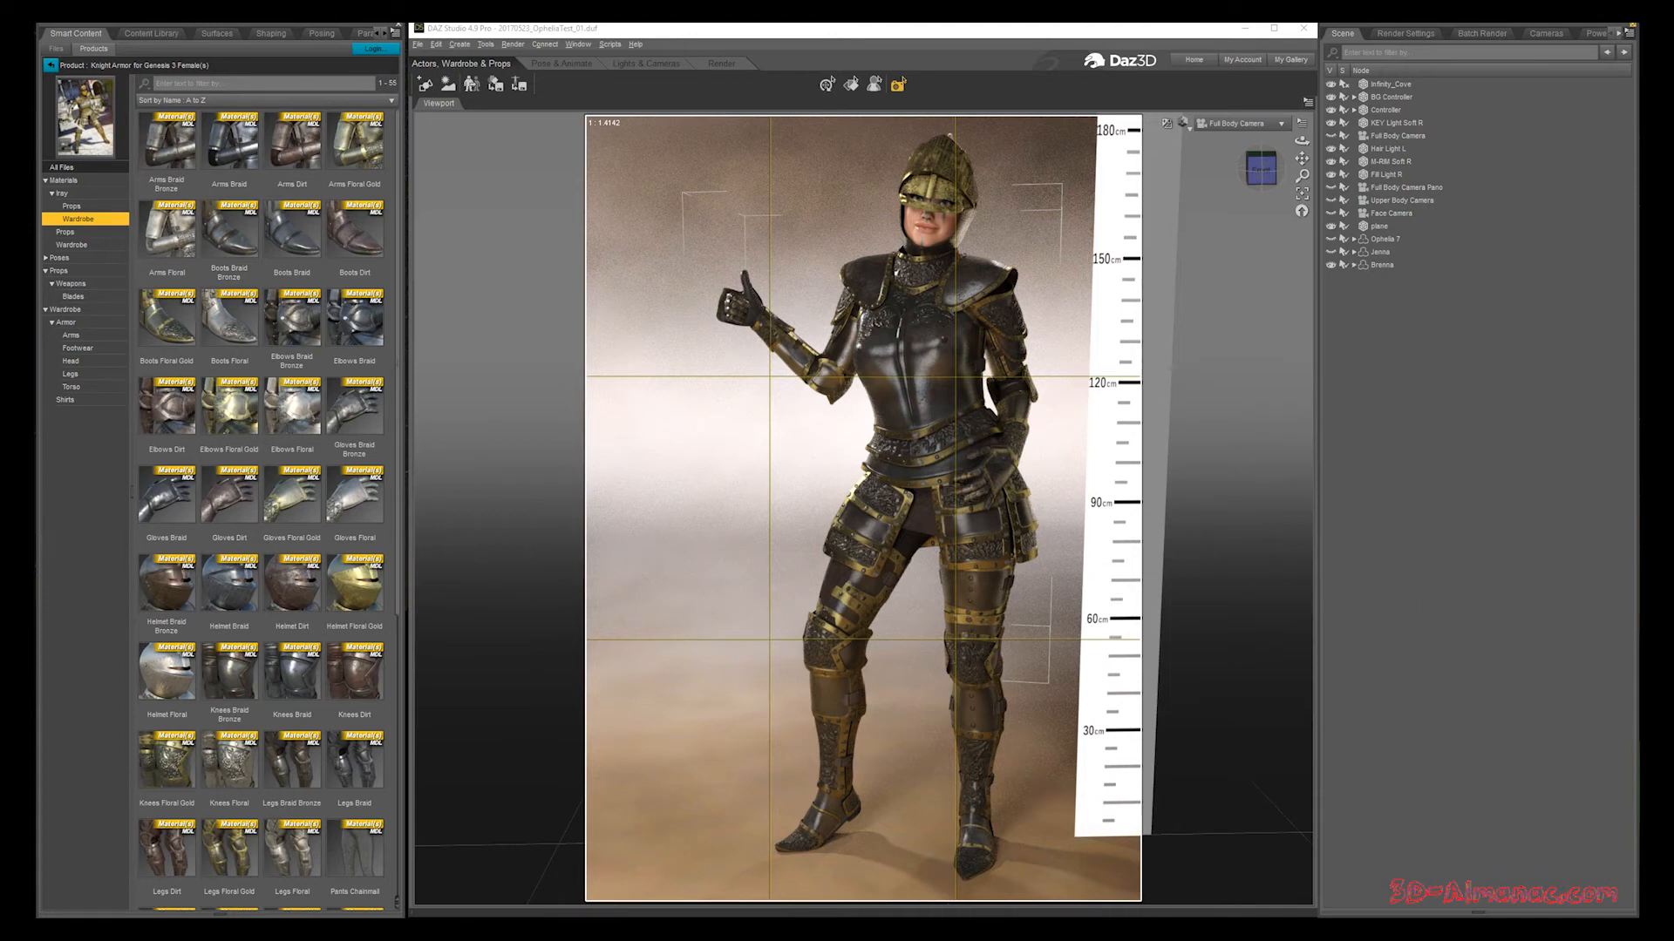
pyautogui.click(1360, 277)
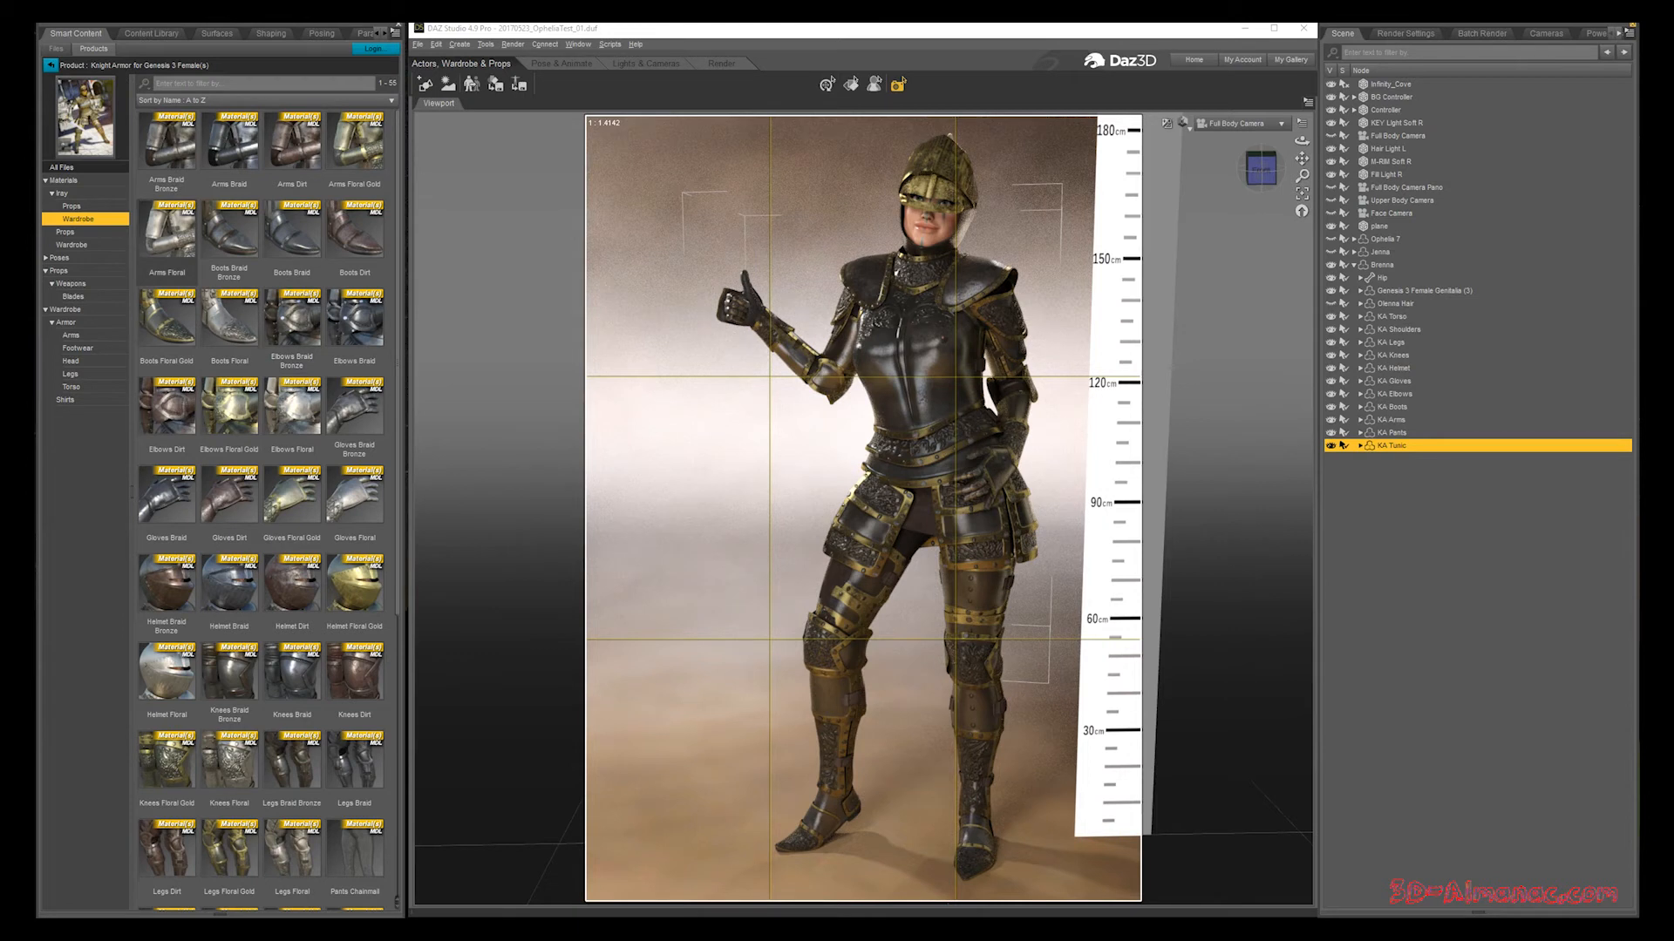
pyautogui.click(1391, 421)
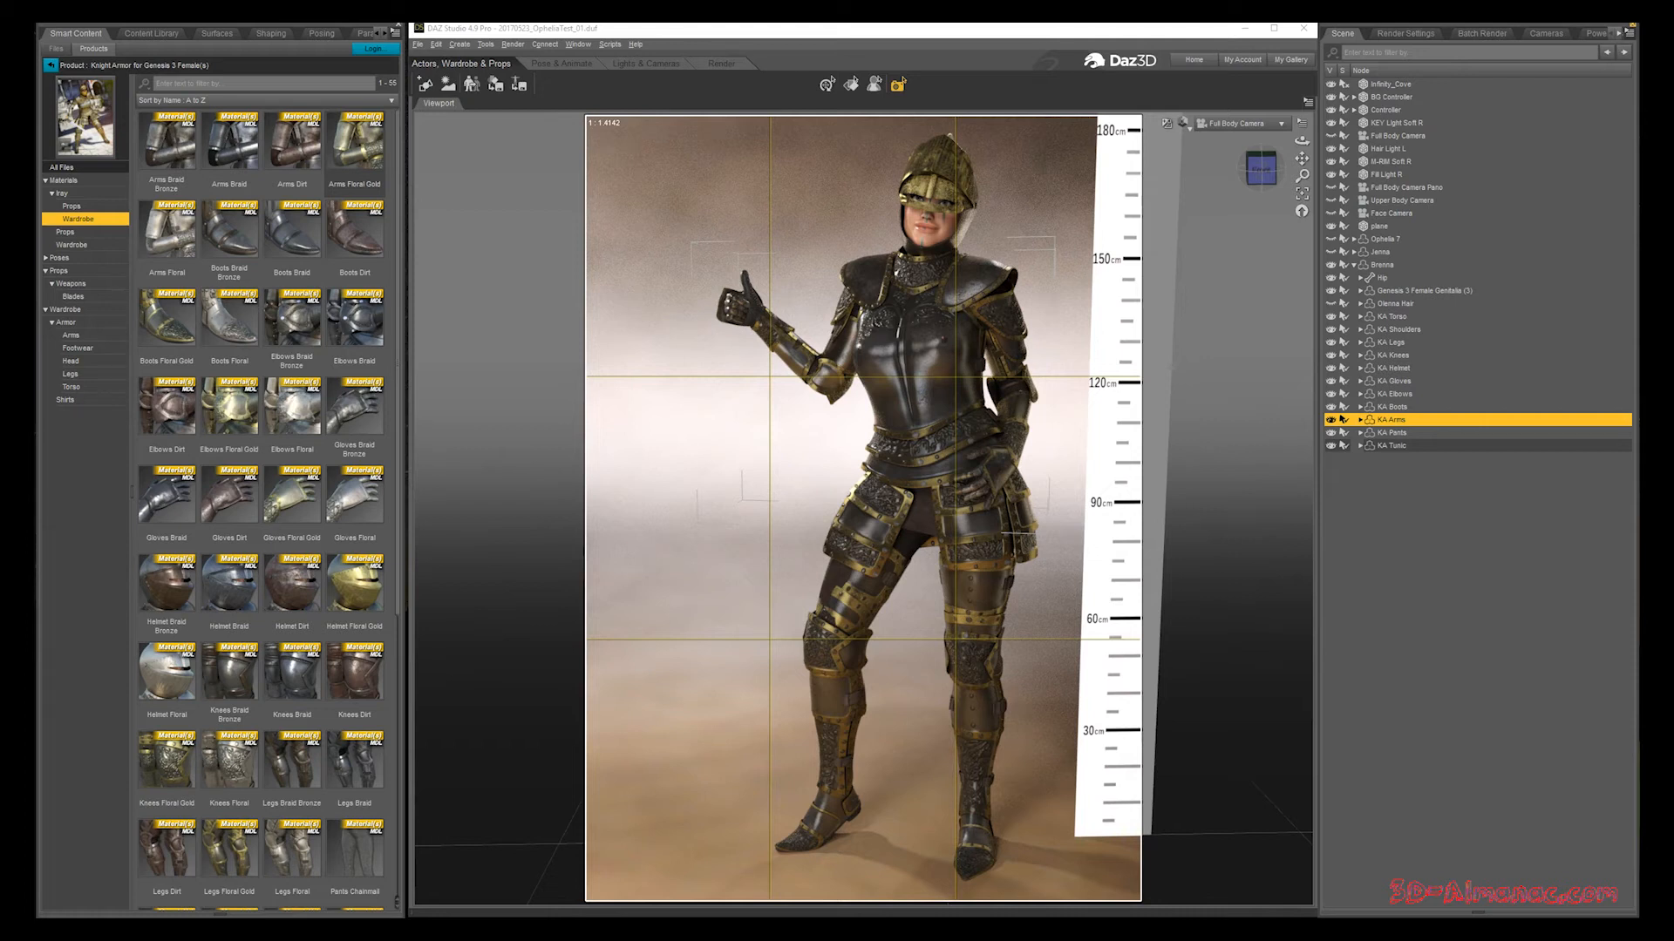
pyautogui.doubleClick(354, 150)
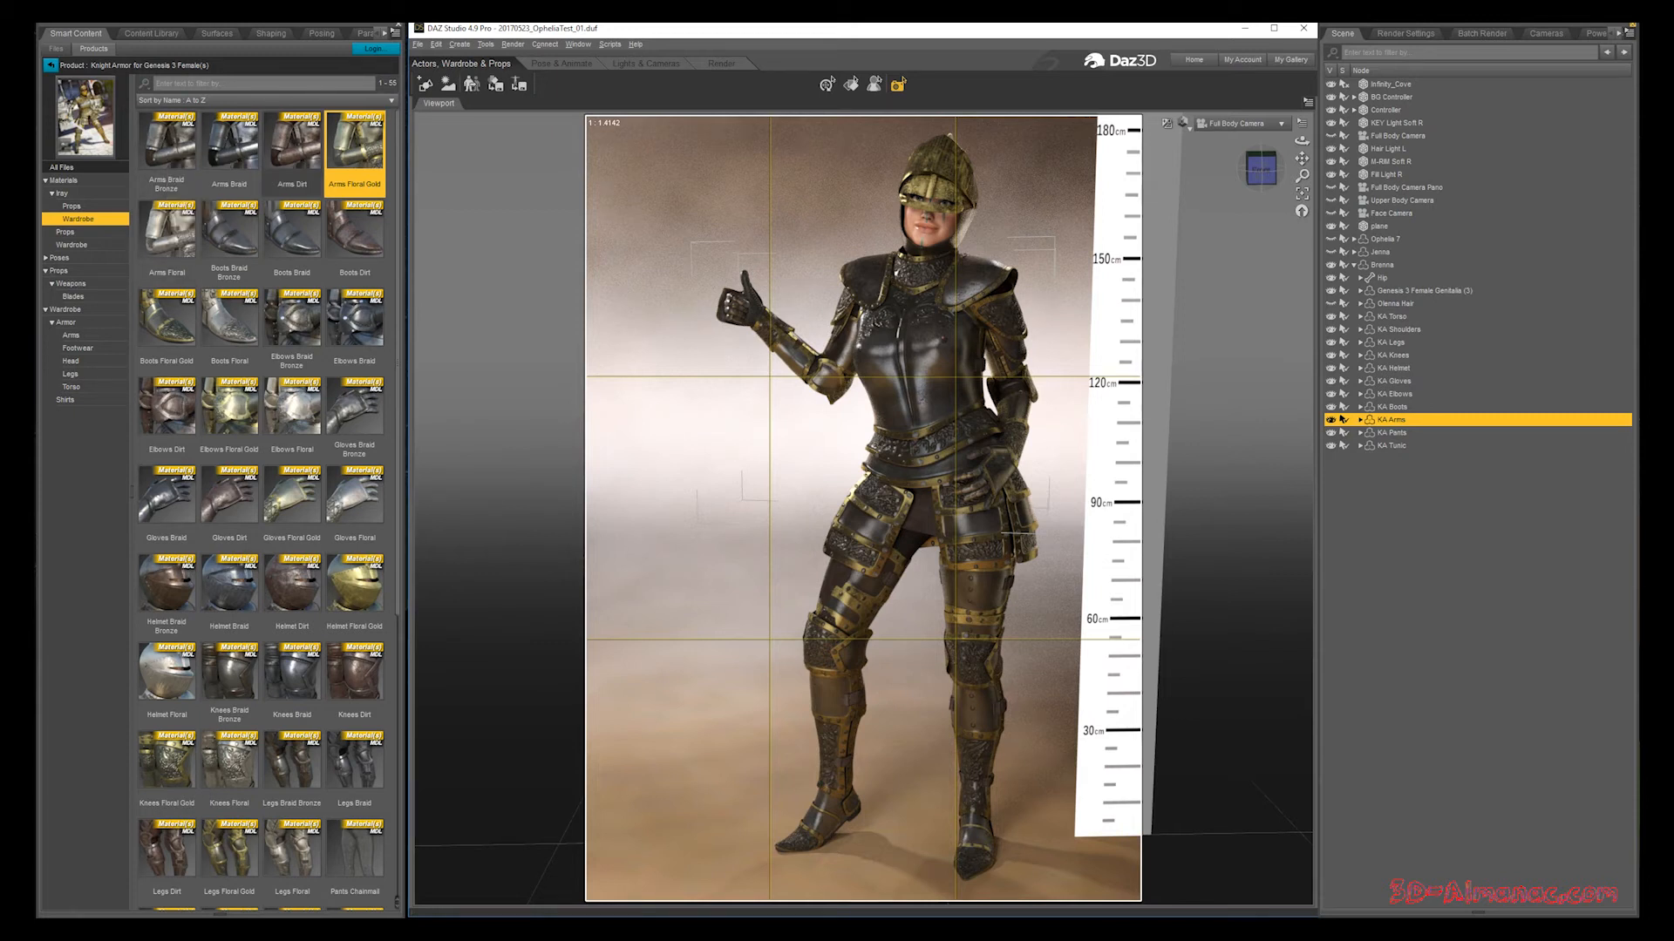
pyautogui.doubleClick(305, 146)
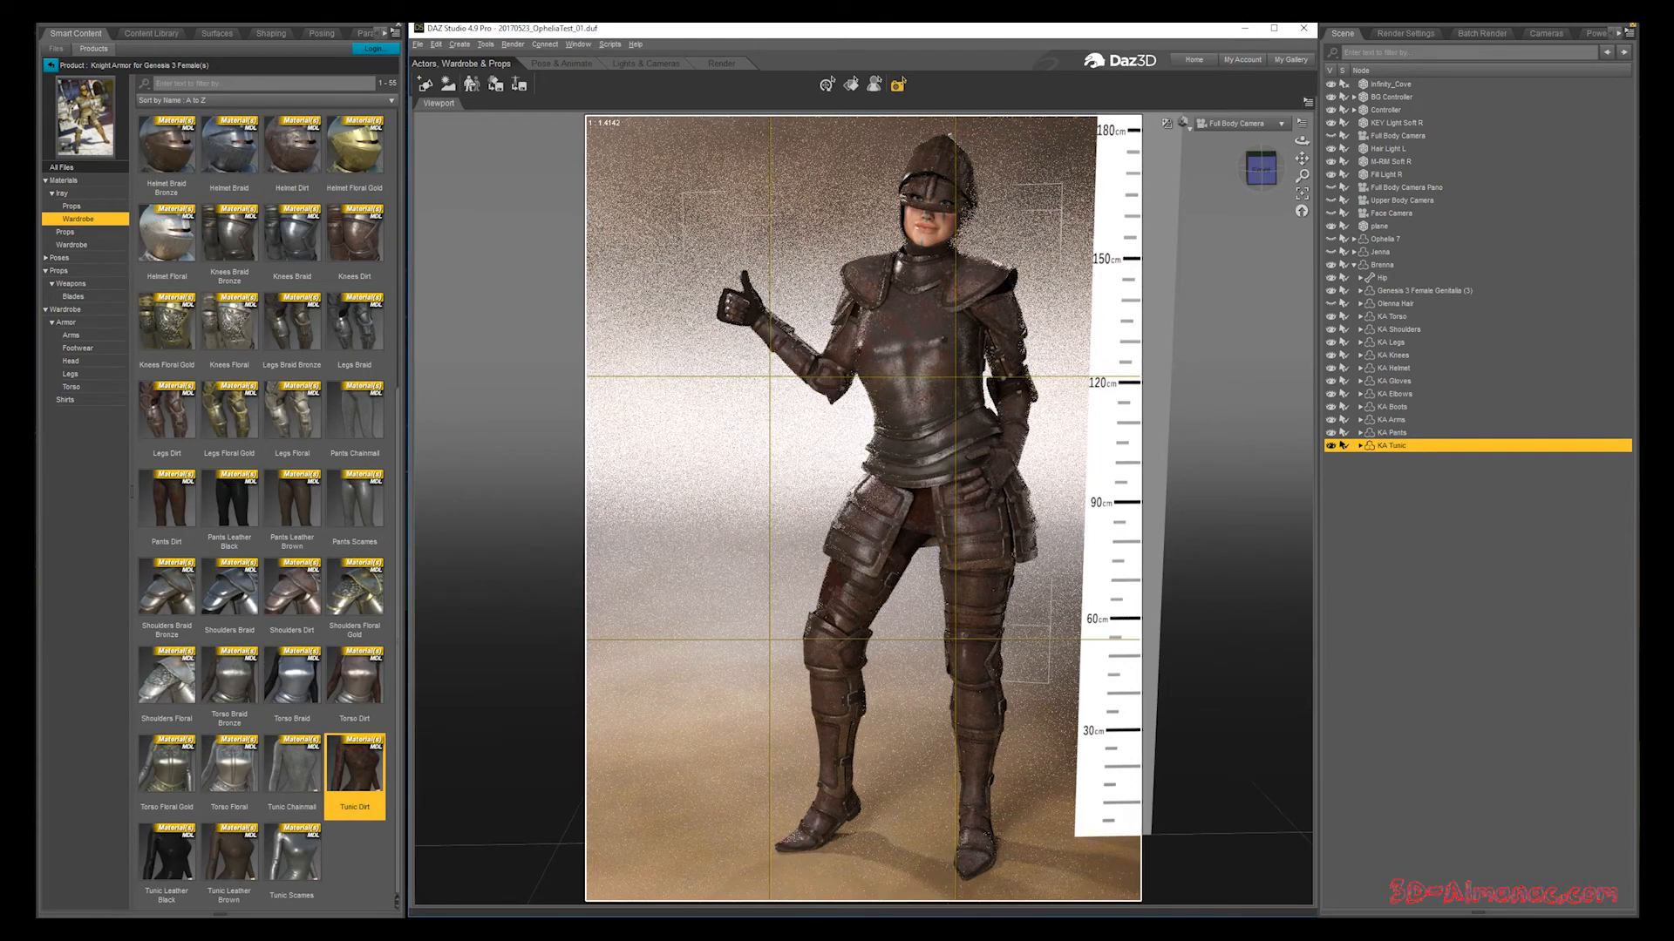
# Step: Restyle the Knight Armor pieces with the floral materials, including Torso Floral on KA Torso
pyautogui.scroll(5, 266, 510)
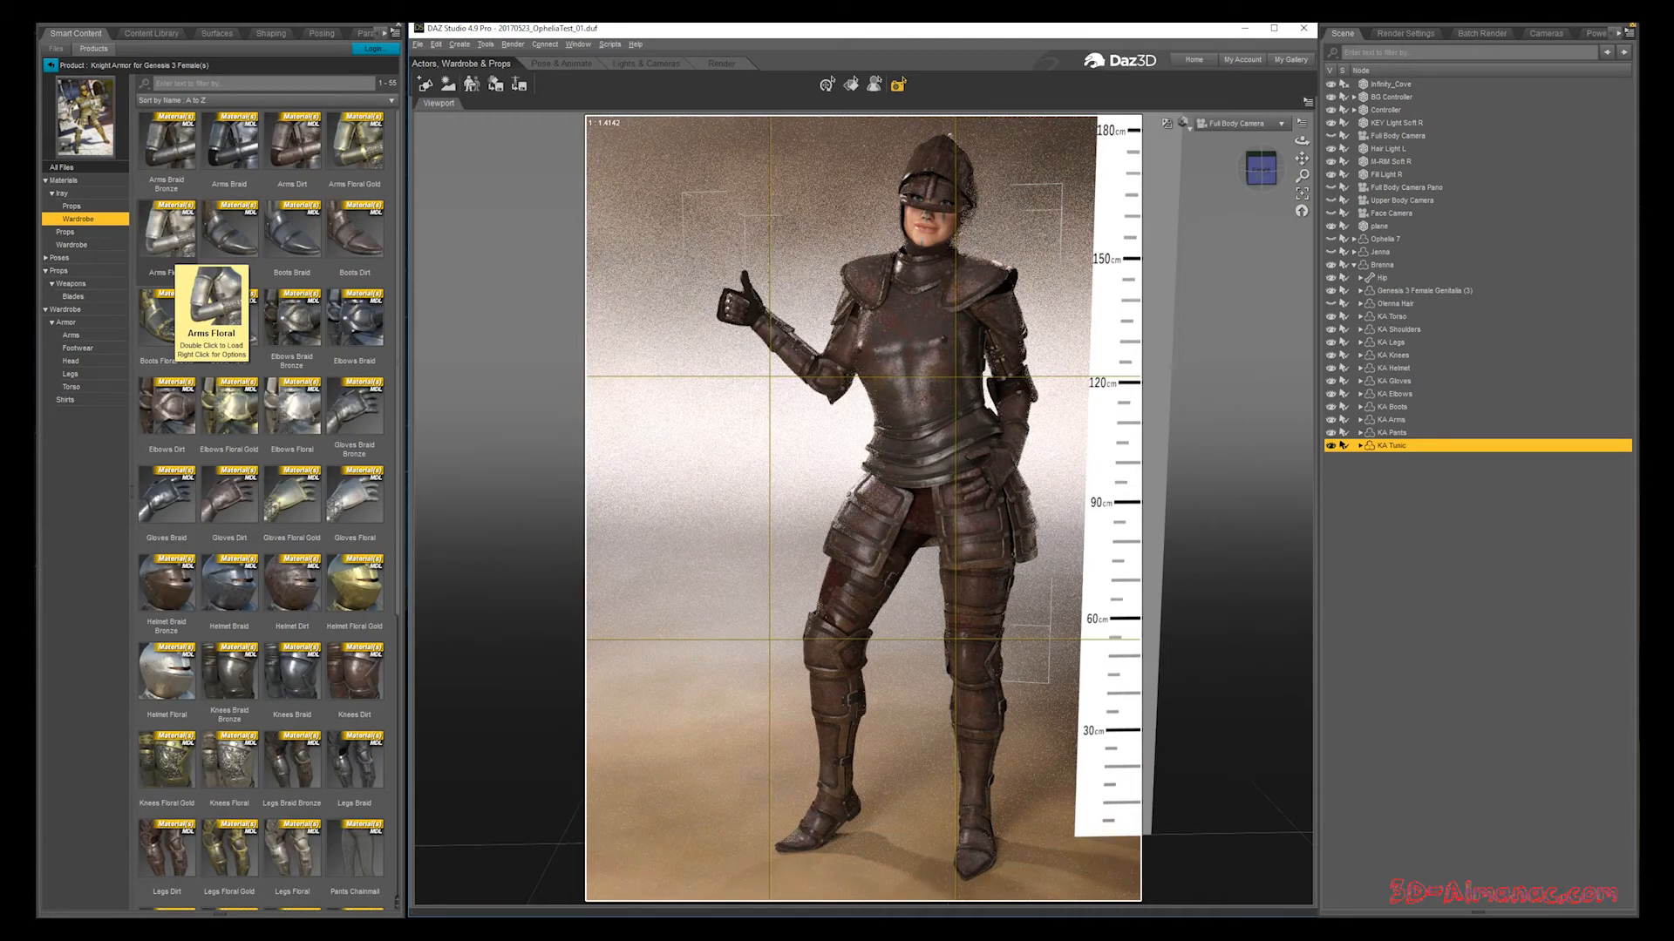
pyautogui.click(355, 590)
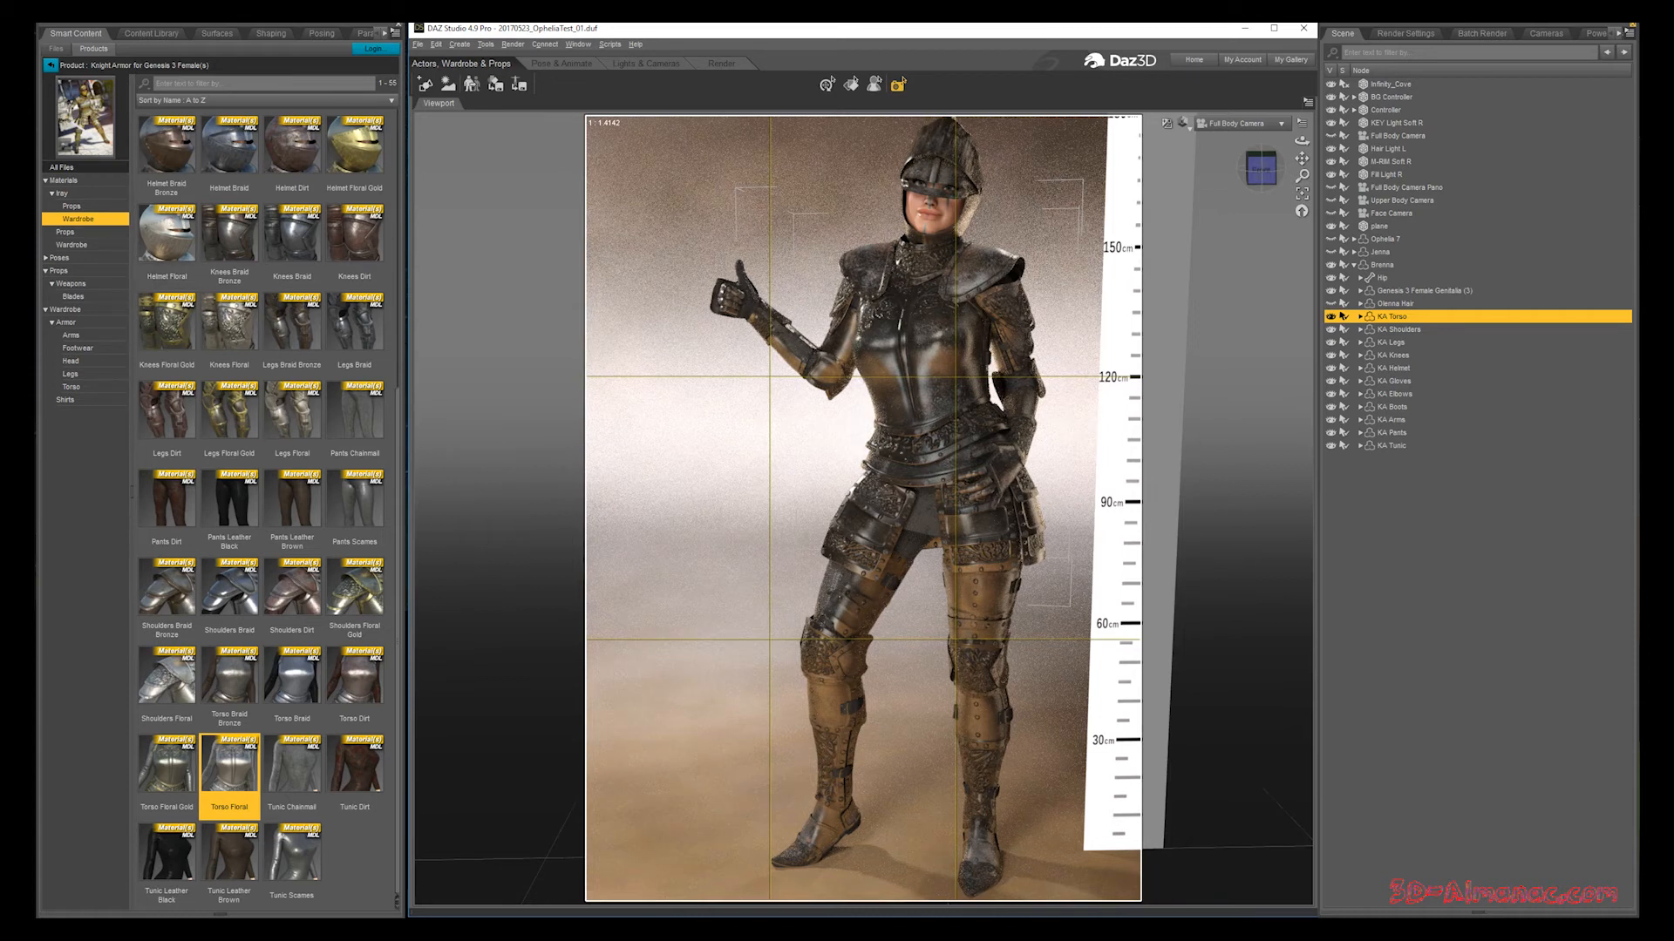
# Step: Load the Knight Armor Sword R Hand prop from the Weapons category onto Brenna
pyautogui.click(71, 284)
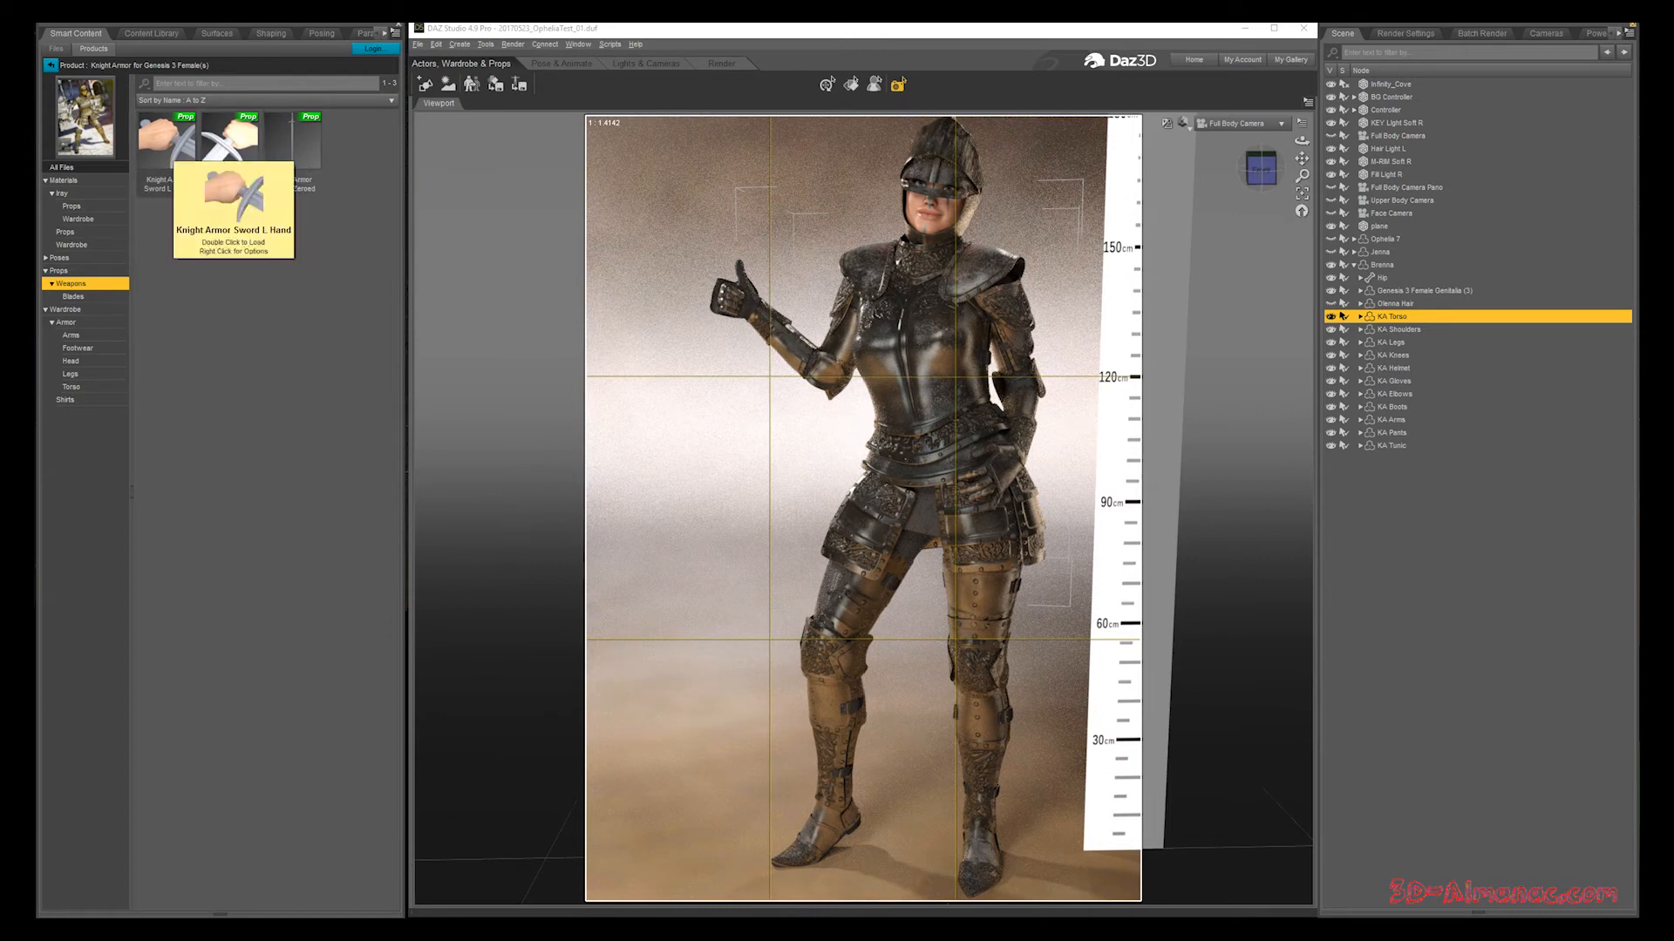
pyautogui.doubleClick(229, 144)
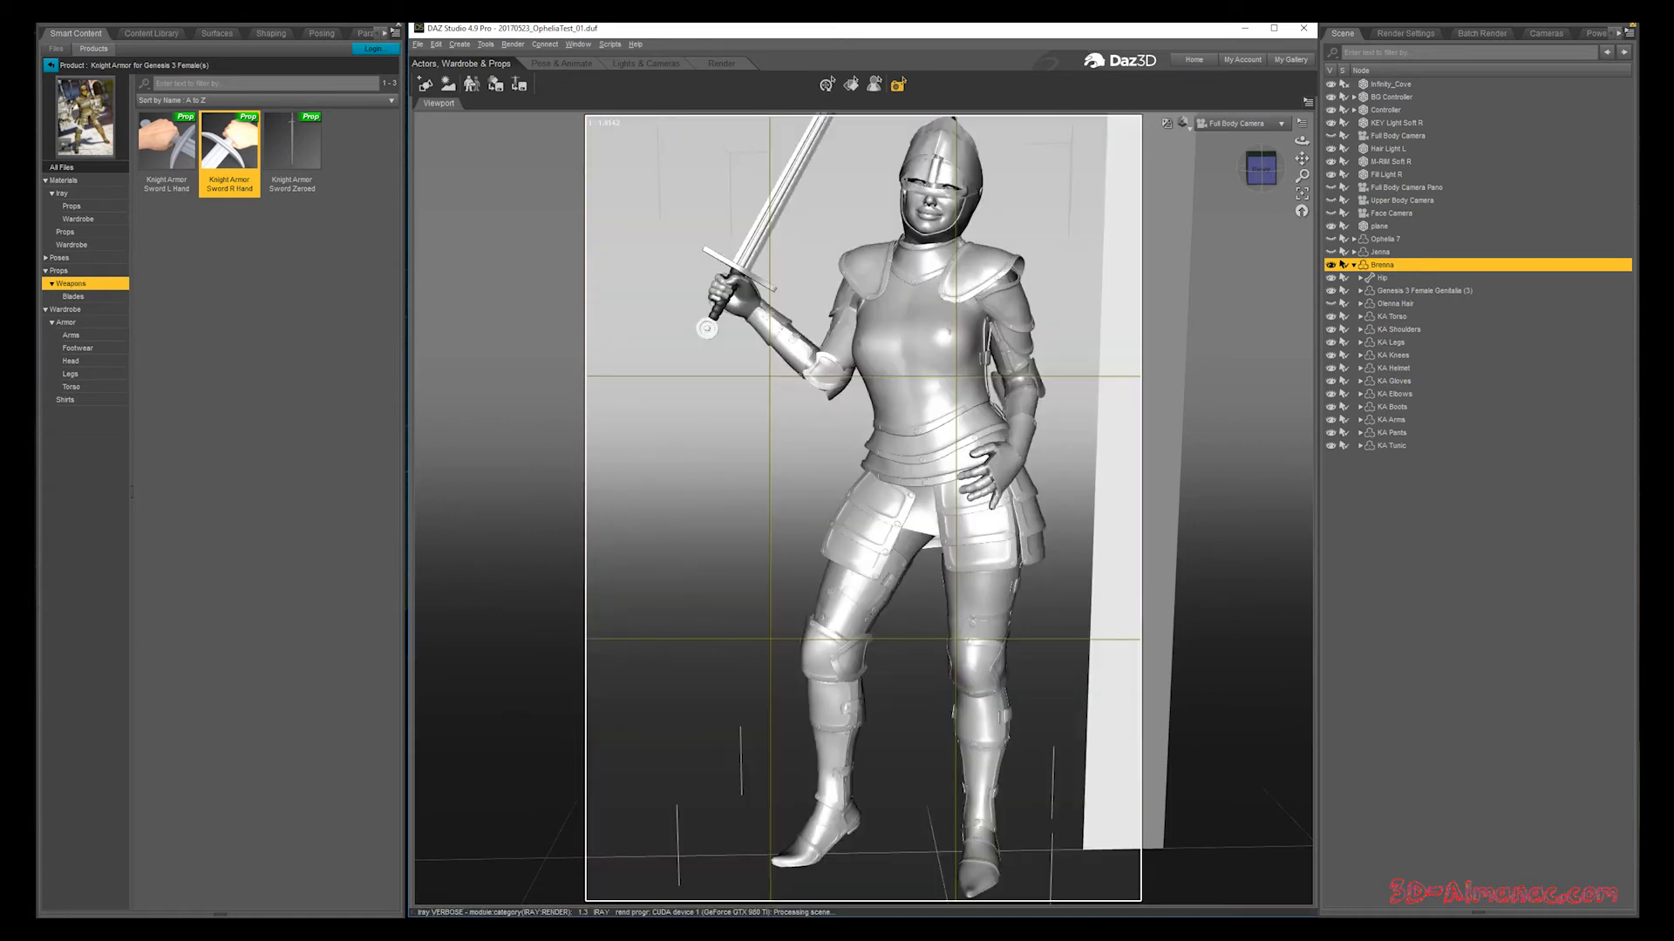
# Step: Collapse the Props and Wardrobe categories and look through the Knight Armor hand and sitting poses
pyautogui.click(46, 271)
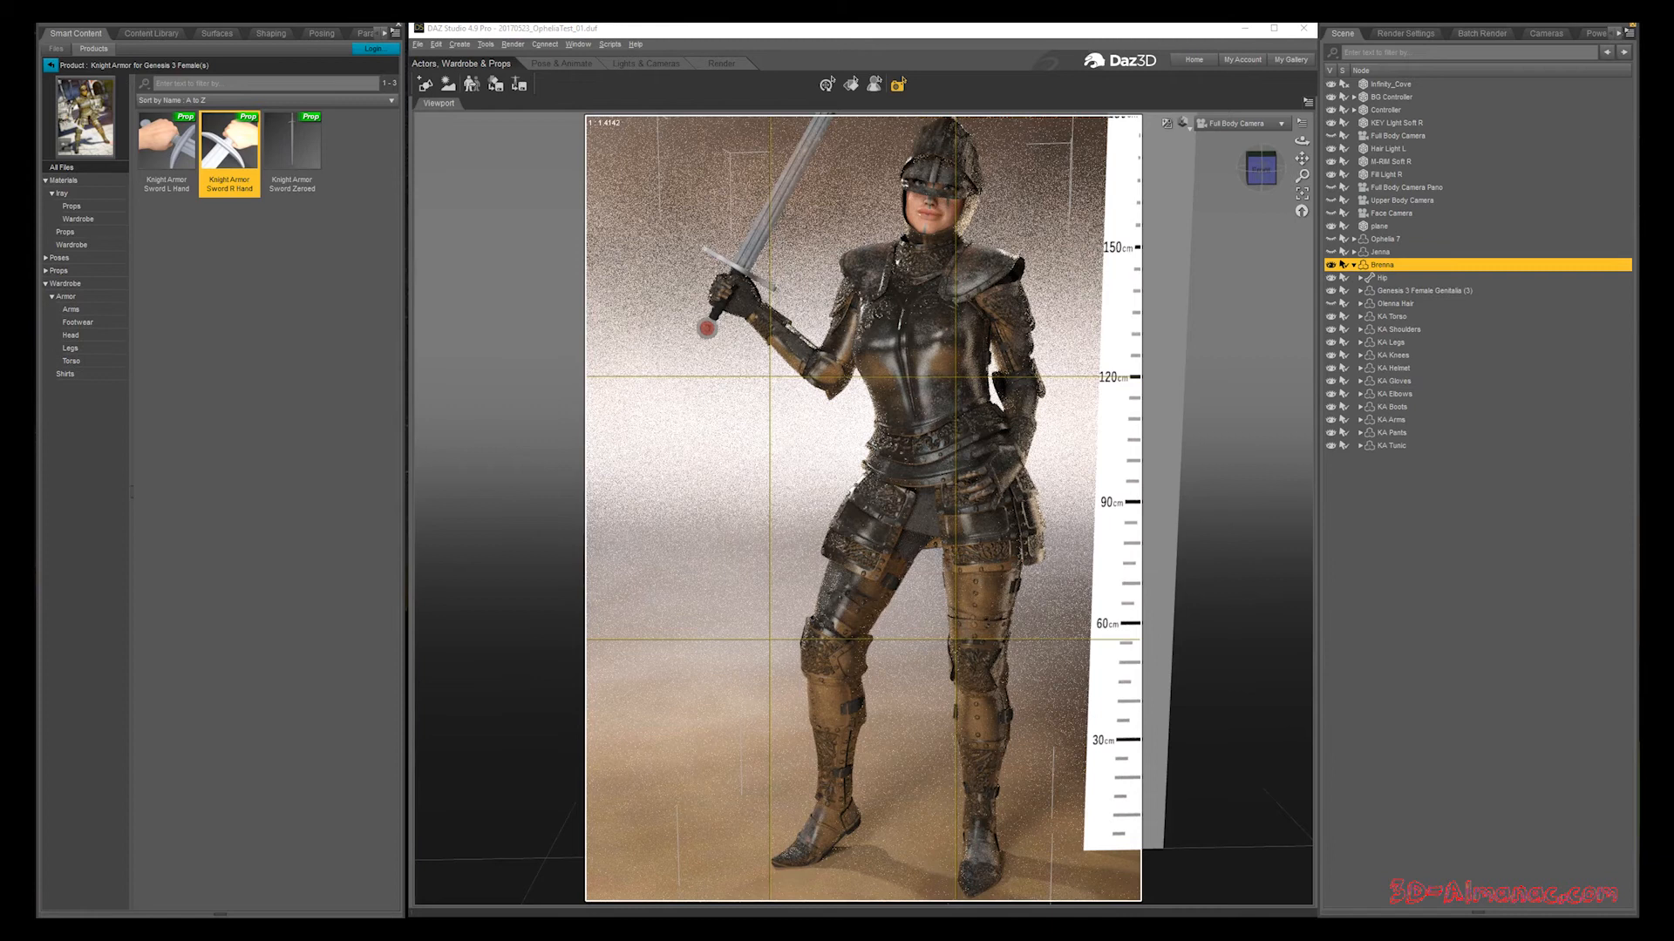
pyautogui.click(46, 284)
pyautogui.click(46, 258)
pyautogui.click(59, 258)
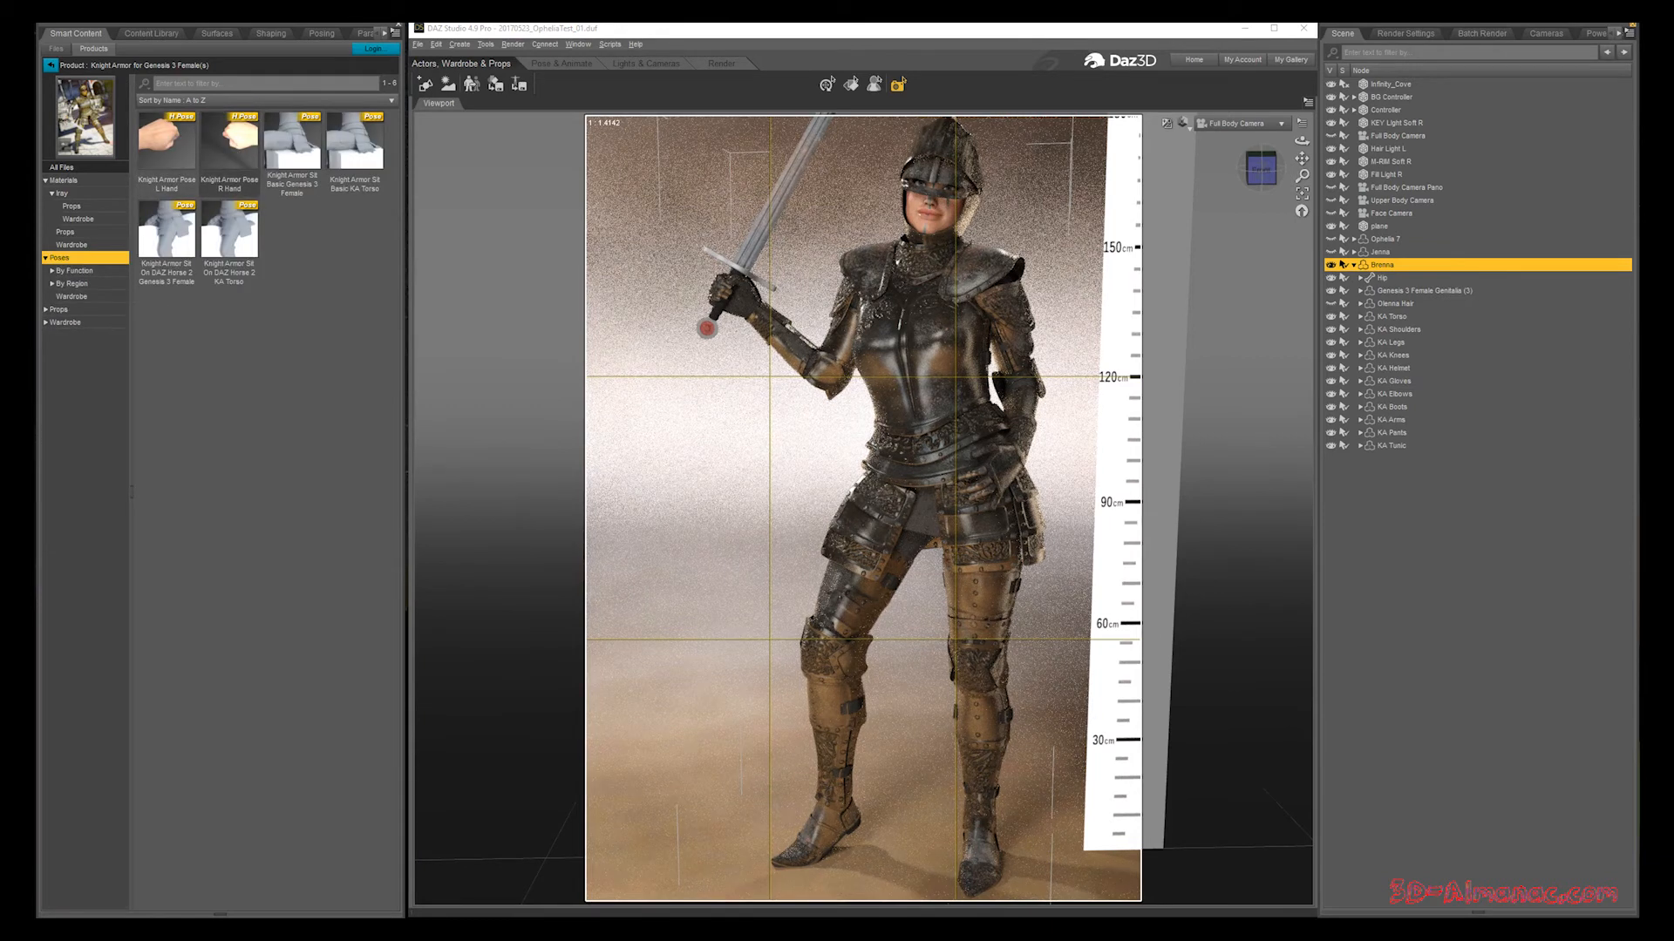
pyautogui.moveTo(230, 144)
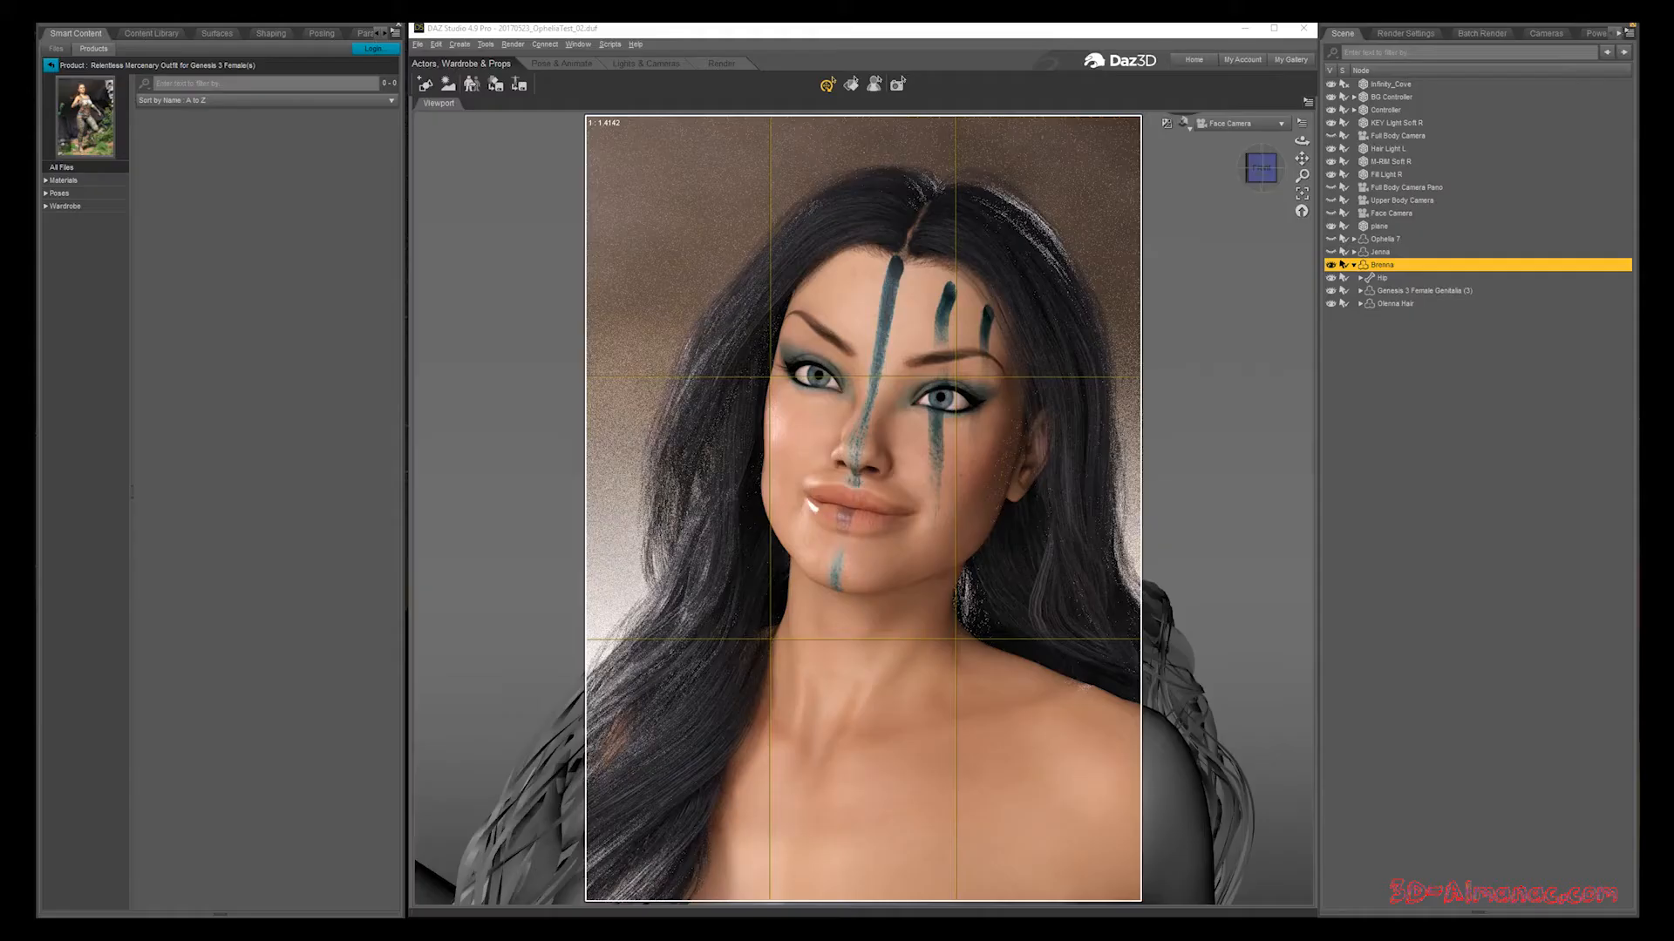
# Step: Look through the Relentless Mercenary Outfit's wardrobe categories: Footwear, Gloves, Pants, Shirts and Outfits
pyautogui.click(46, 206)
pyautogui.click(71, 219)
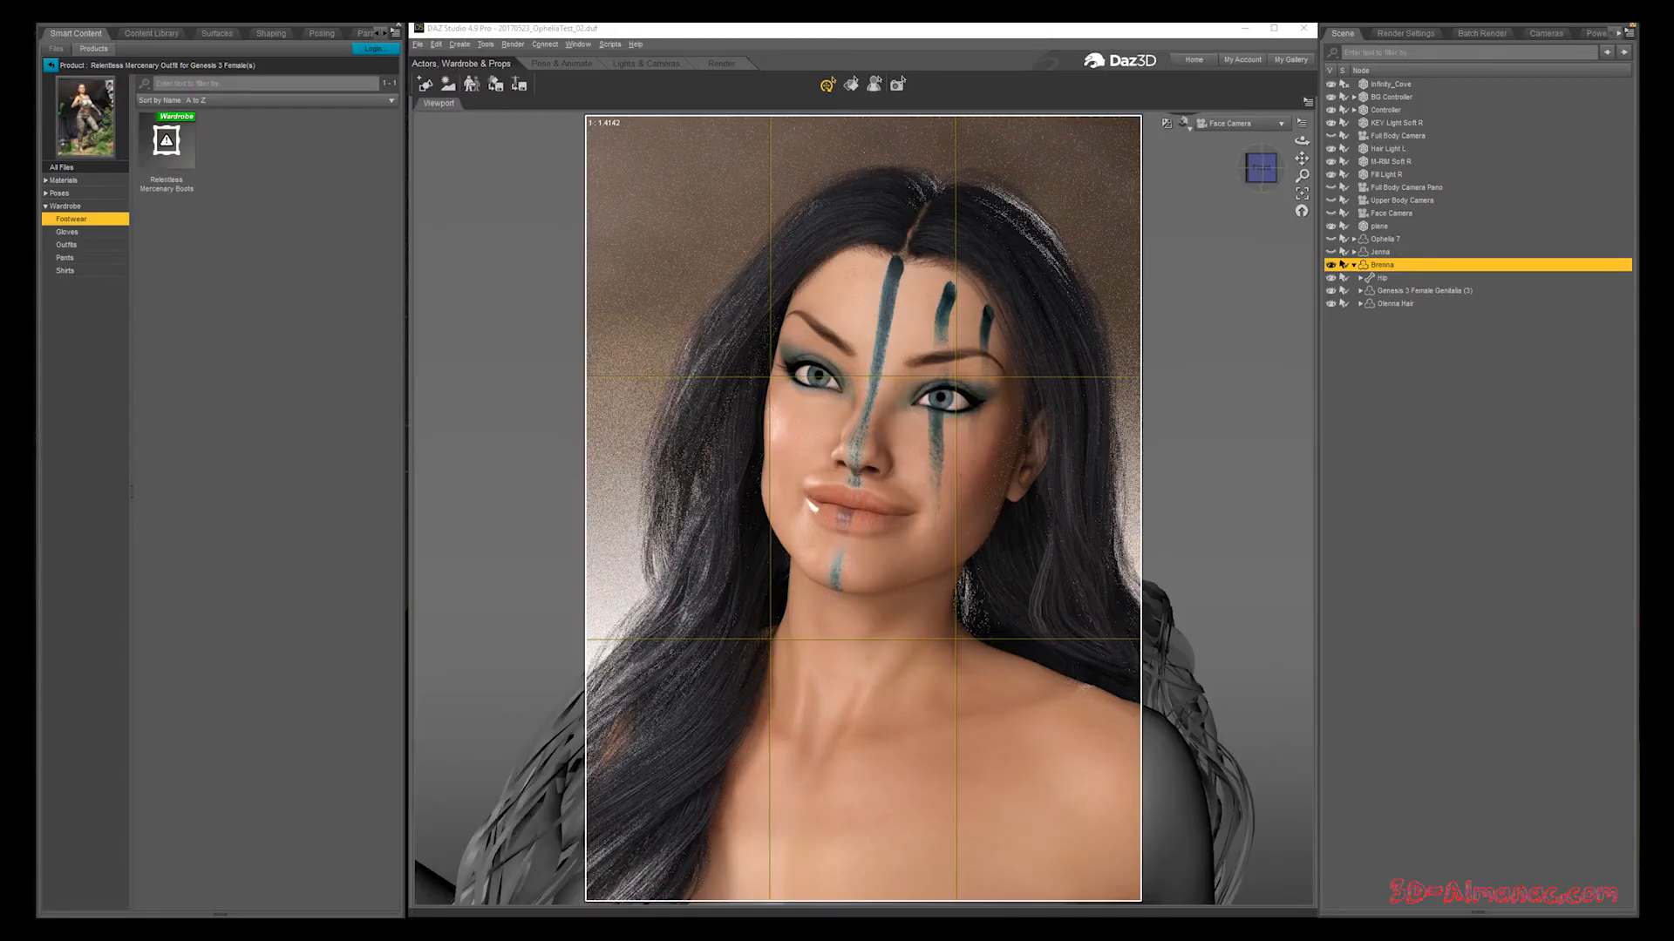
pyautogui.click(67, 232)
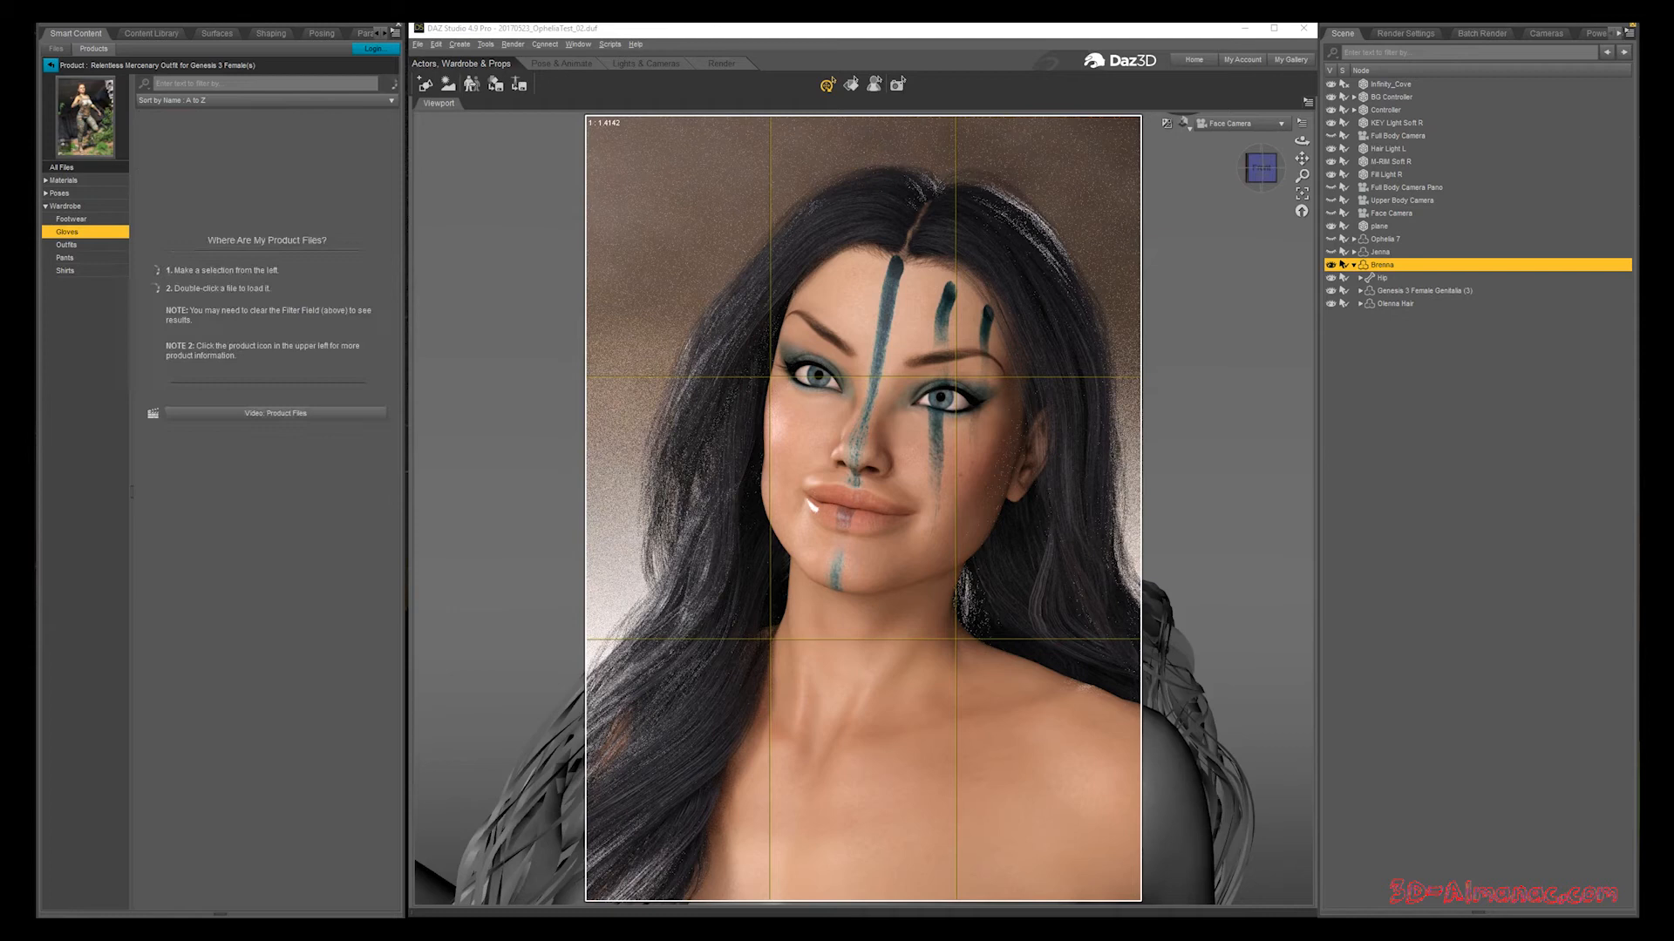
pyautogui.click(65, 258)
pyautogui.click(65, 271)
pyautogui.click(66, 245)
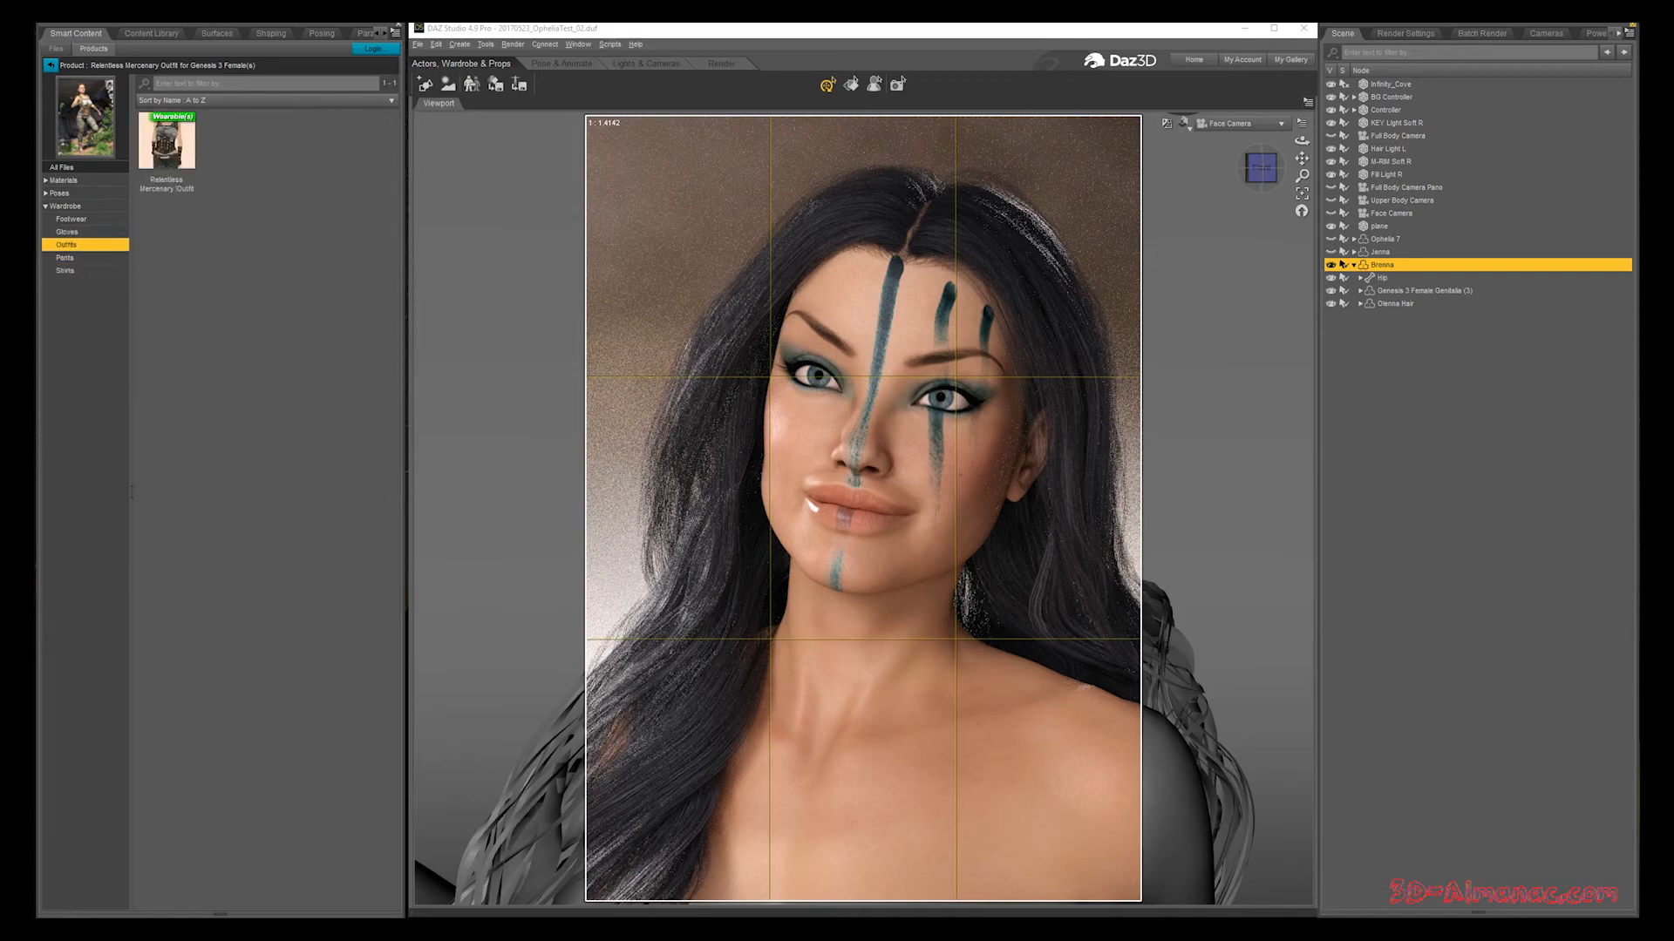
# Step: Look through the Relentless Mercenary Outfit's Iray materials and its By Function poses
pyautogui.click(46, 194)
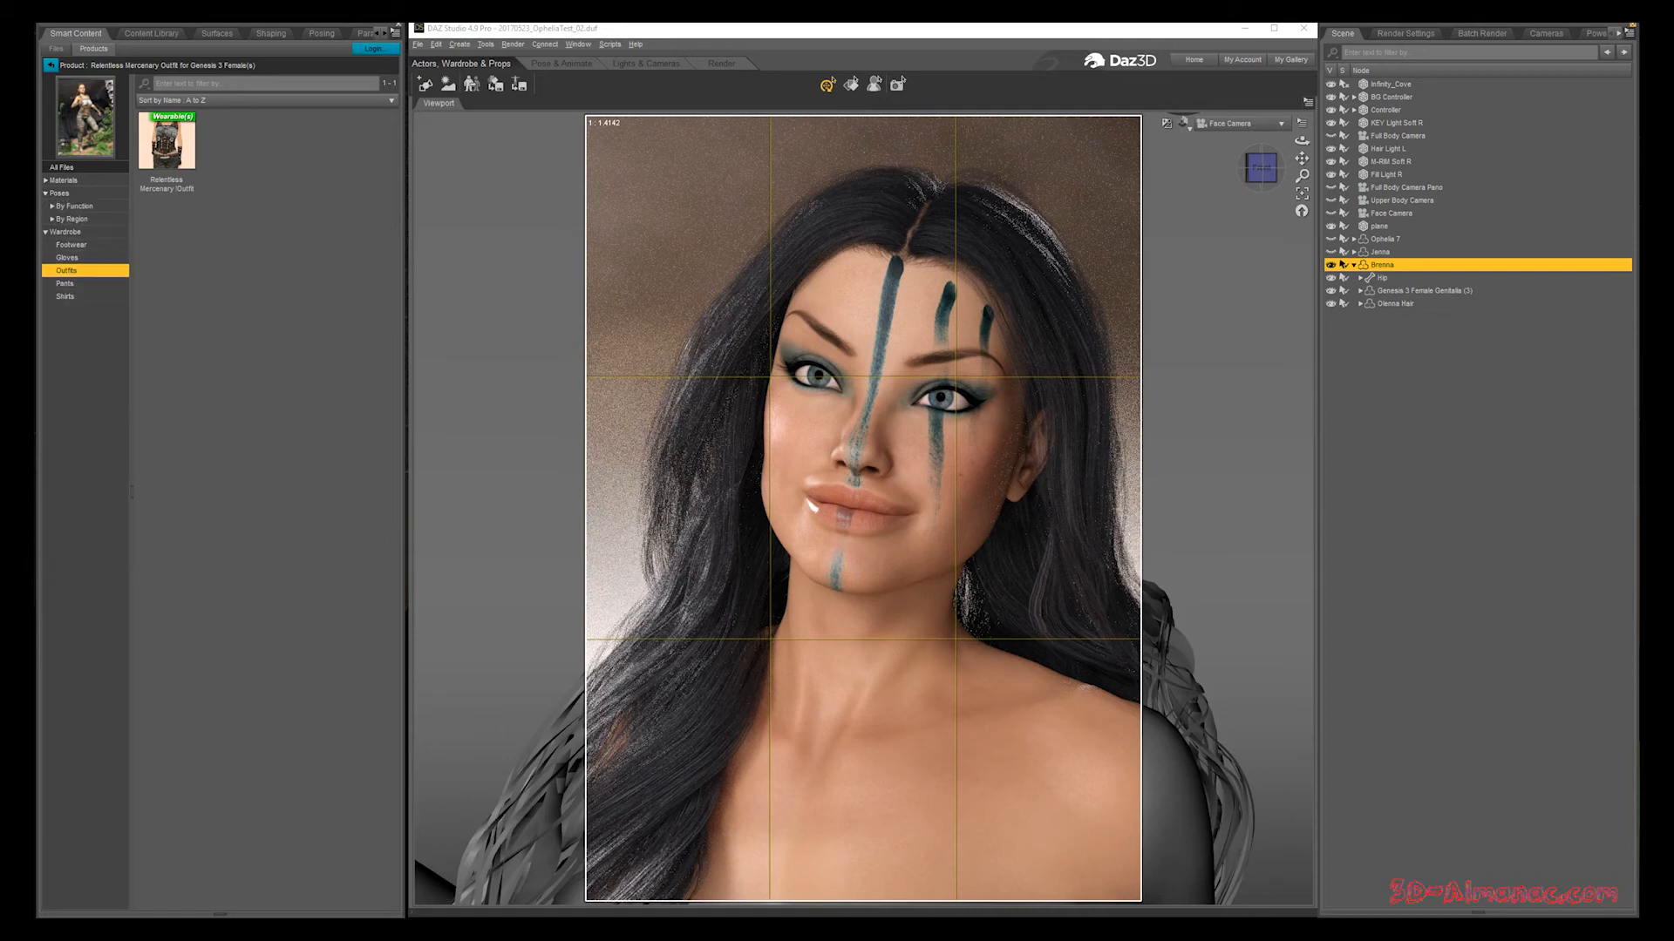
pyautogui.click(47, 180)
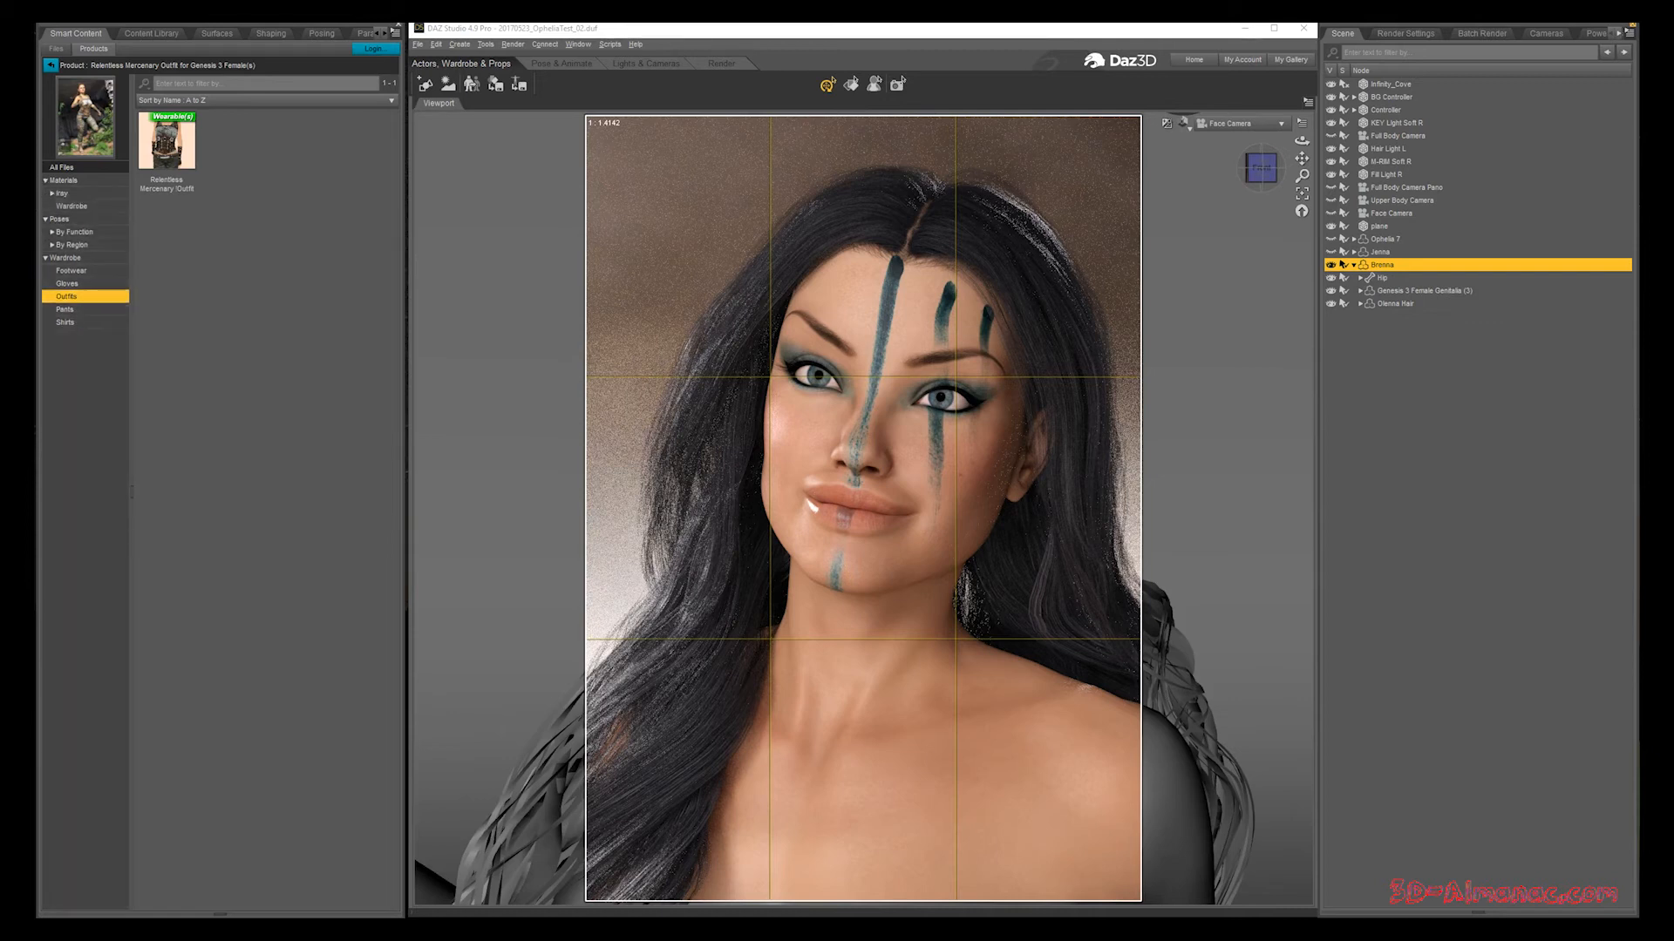
pyautogui.doubleClick(62, 193)
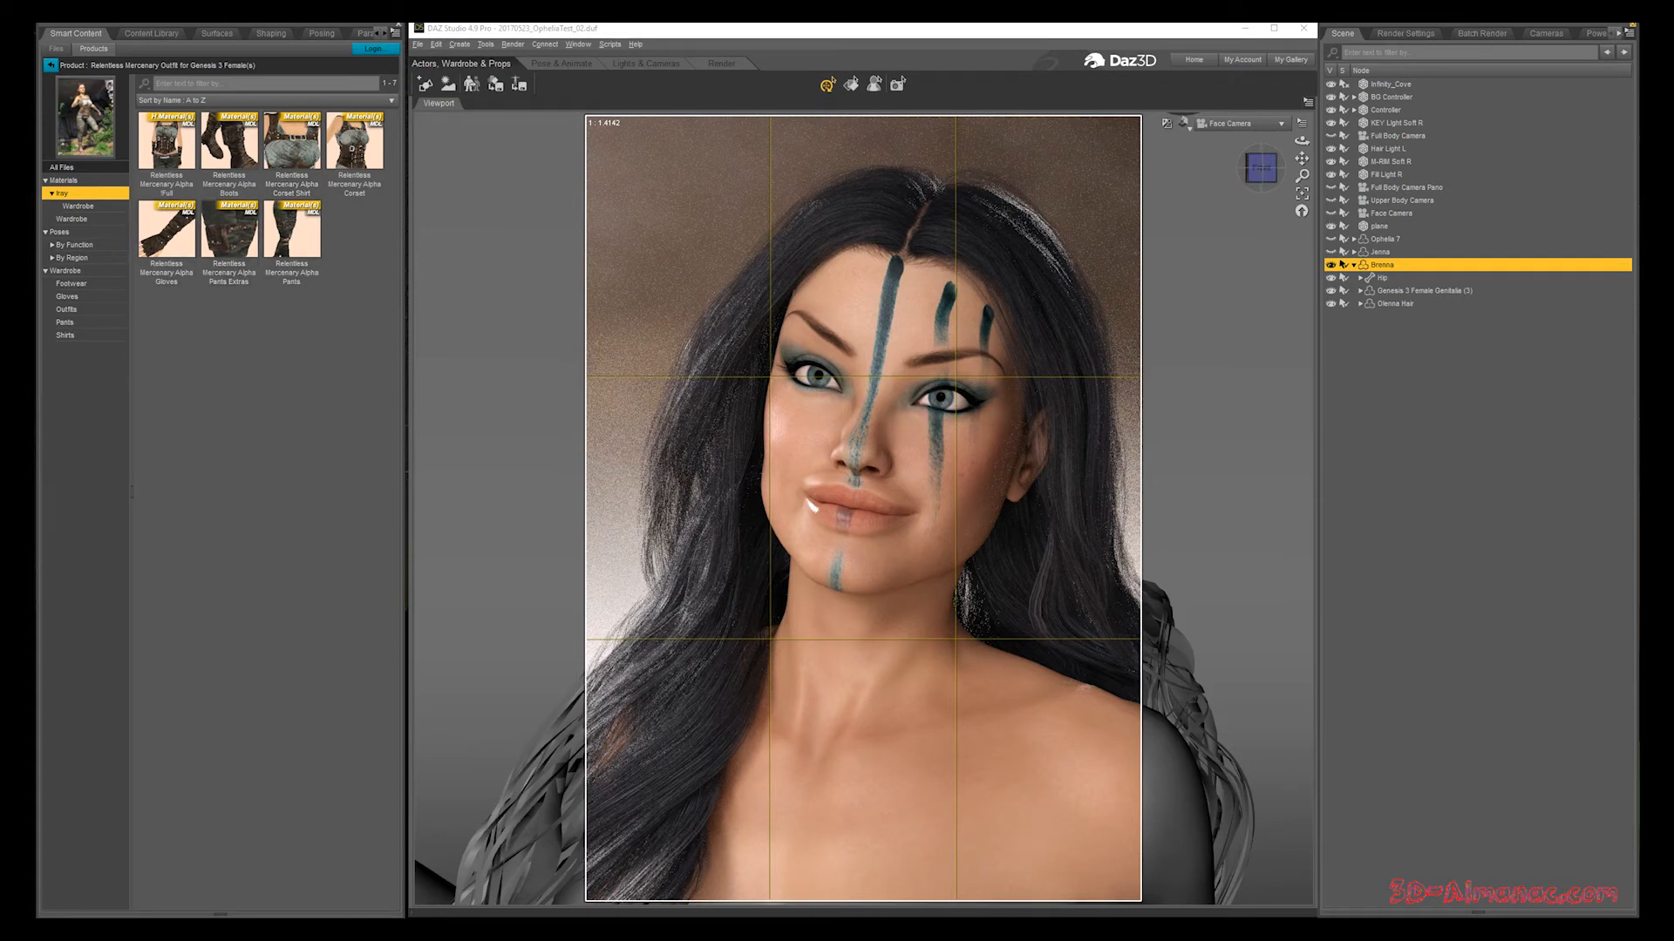
pyautogui.click(60, 232)
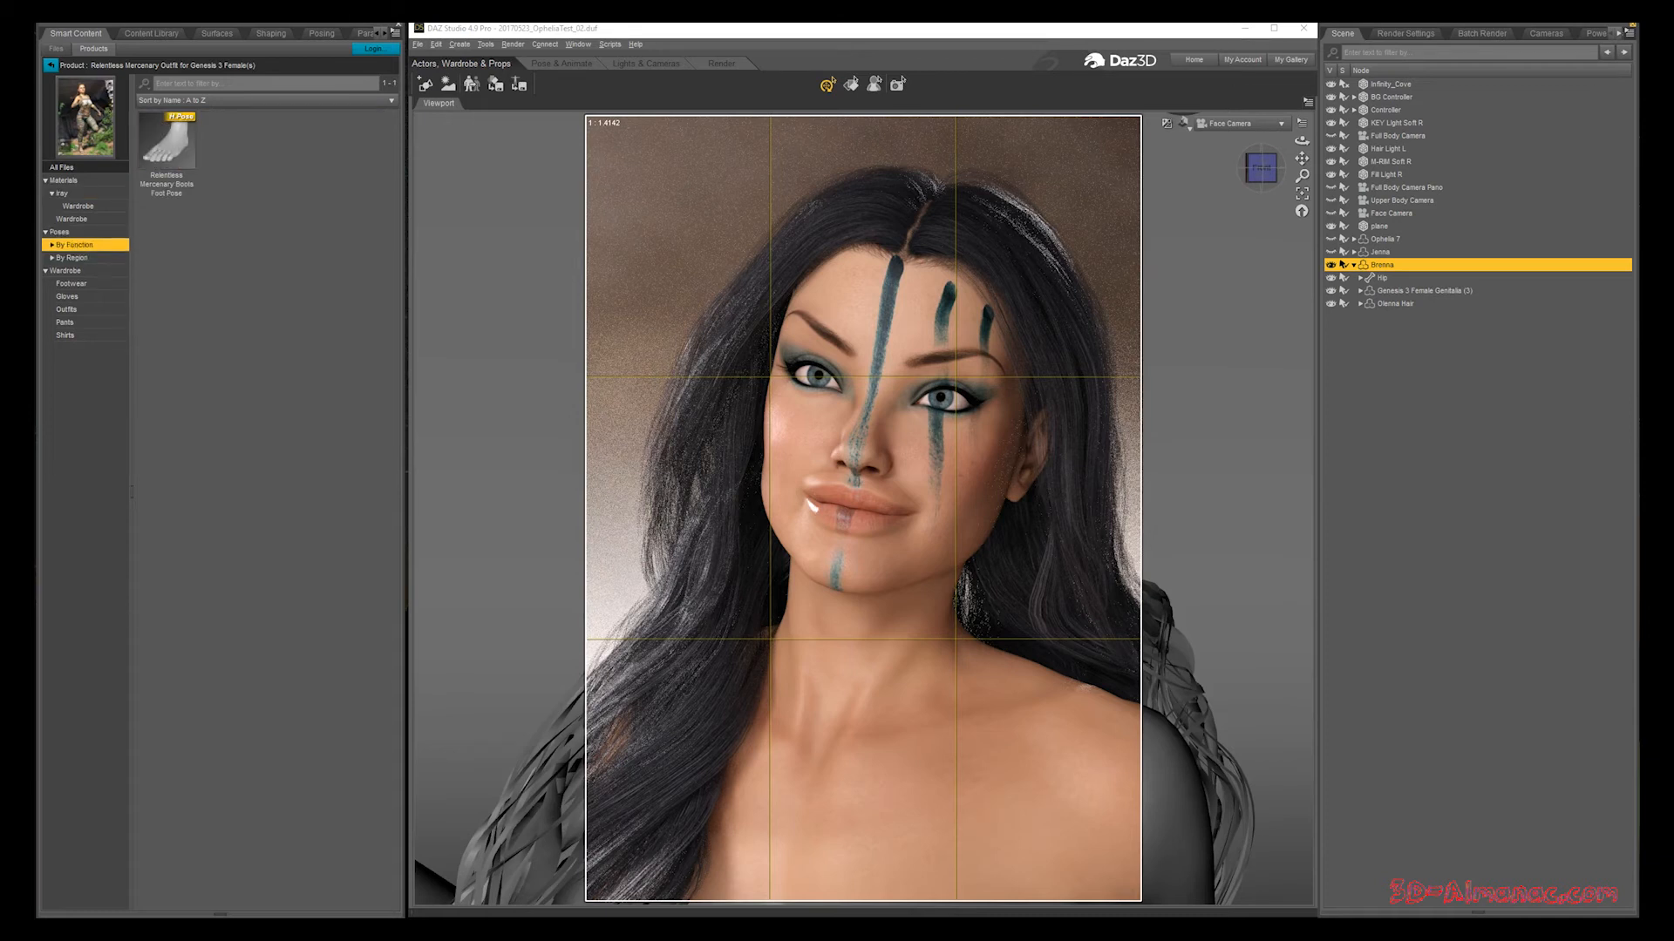
# Step: Collapse the Poses category and load the complete Relentless Mercenary Outfit from Outfits onto Brenna
pyautogui.click(46, 232)
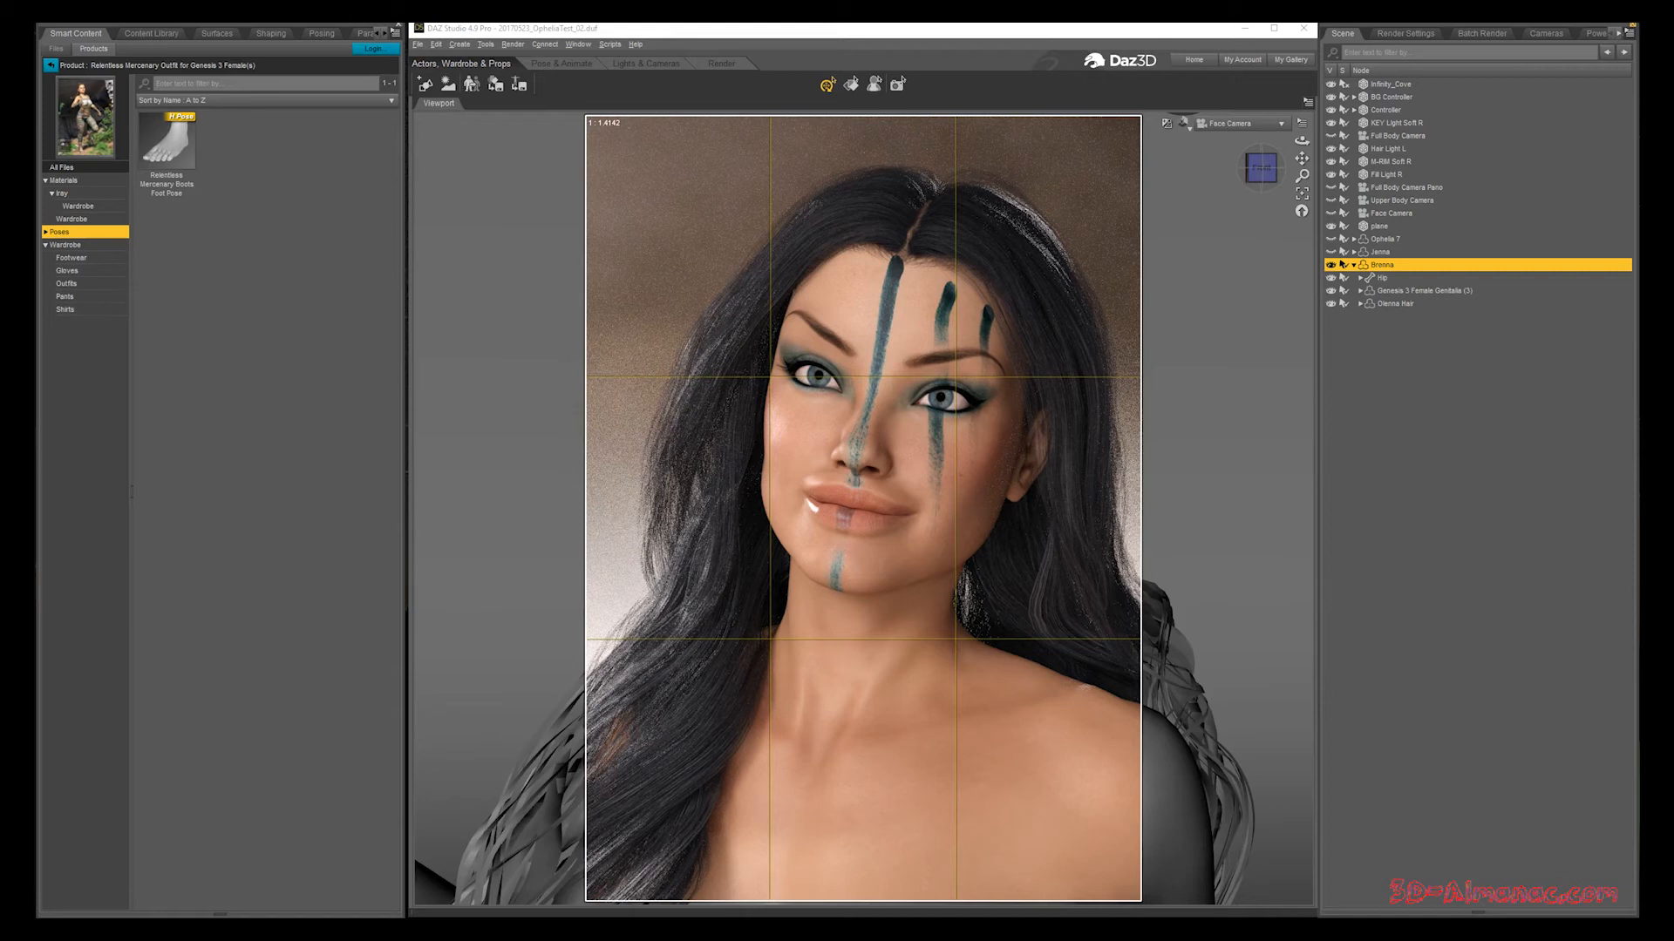
pyautogui.click(67, 283)
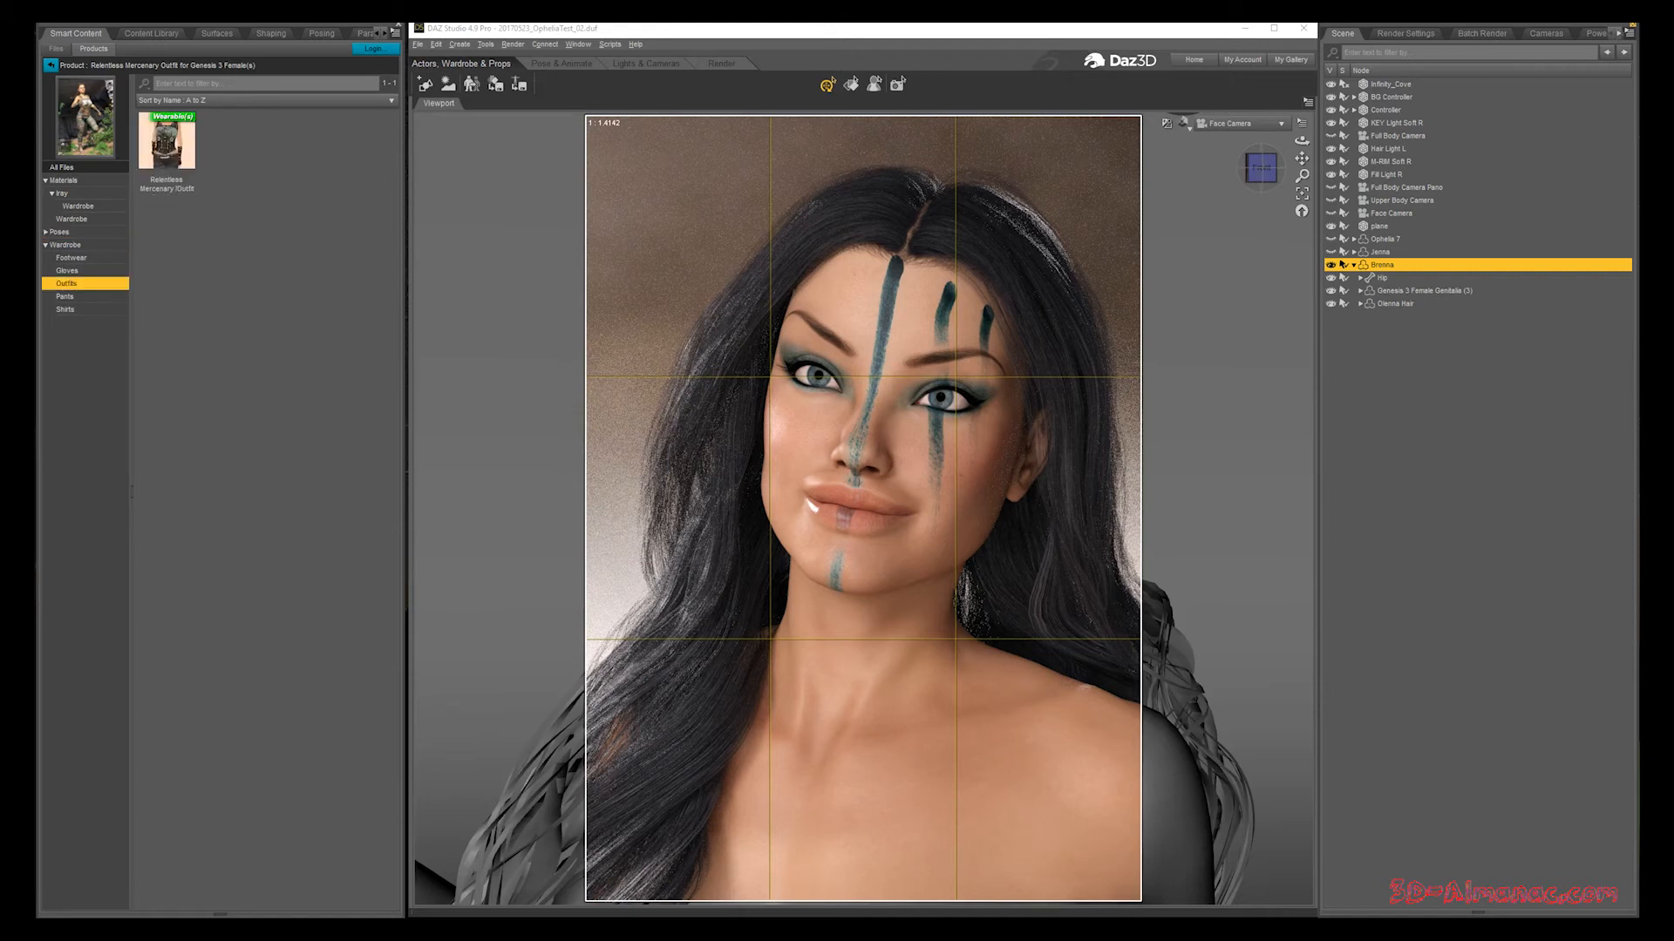
pyautogui.doubleClick(166, 144)
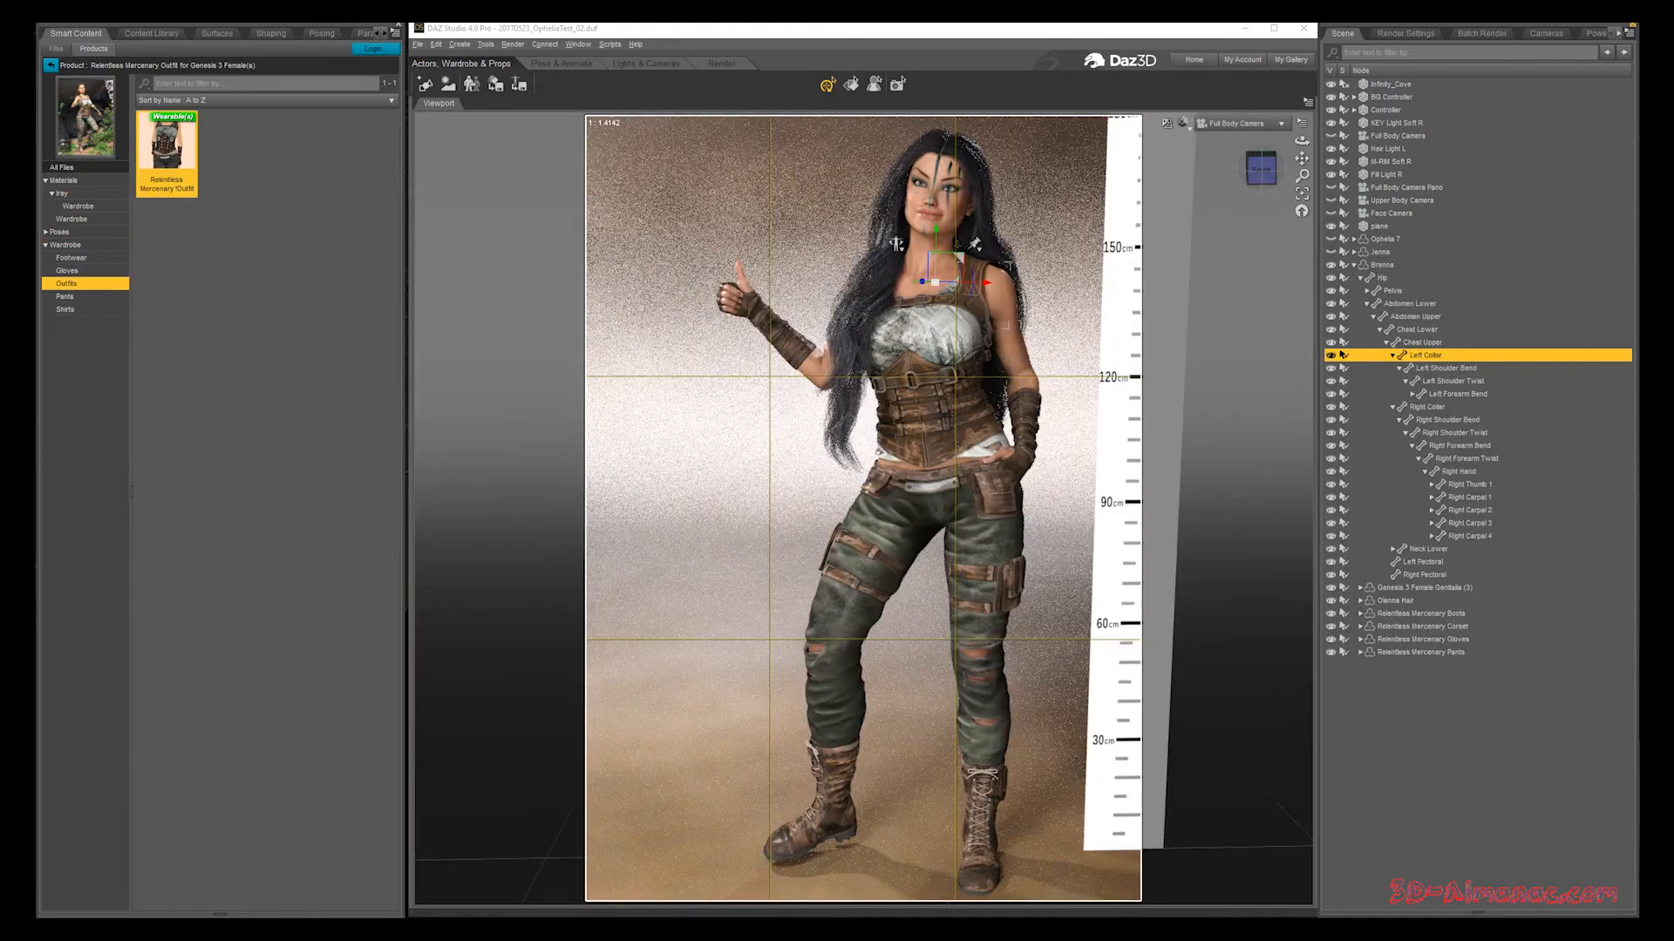
# Step: Examine the shaping adjustments of the Relentless Mercenary Boots, Corset, Gloves and Pants in turn
pyautogui.click(898, 84)
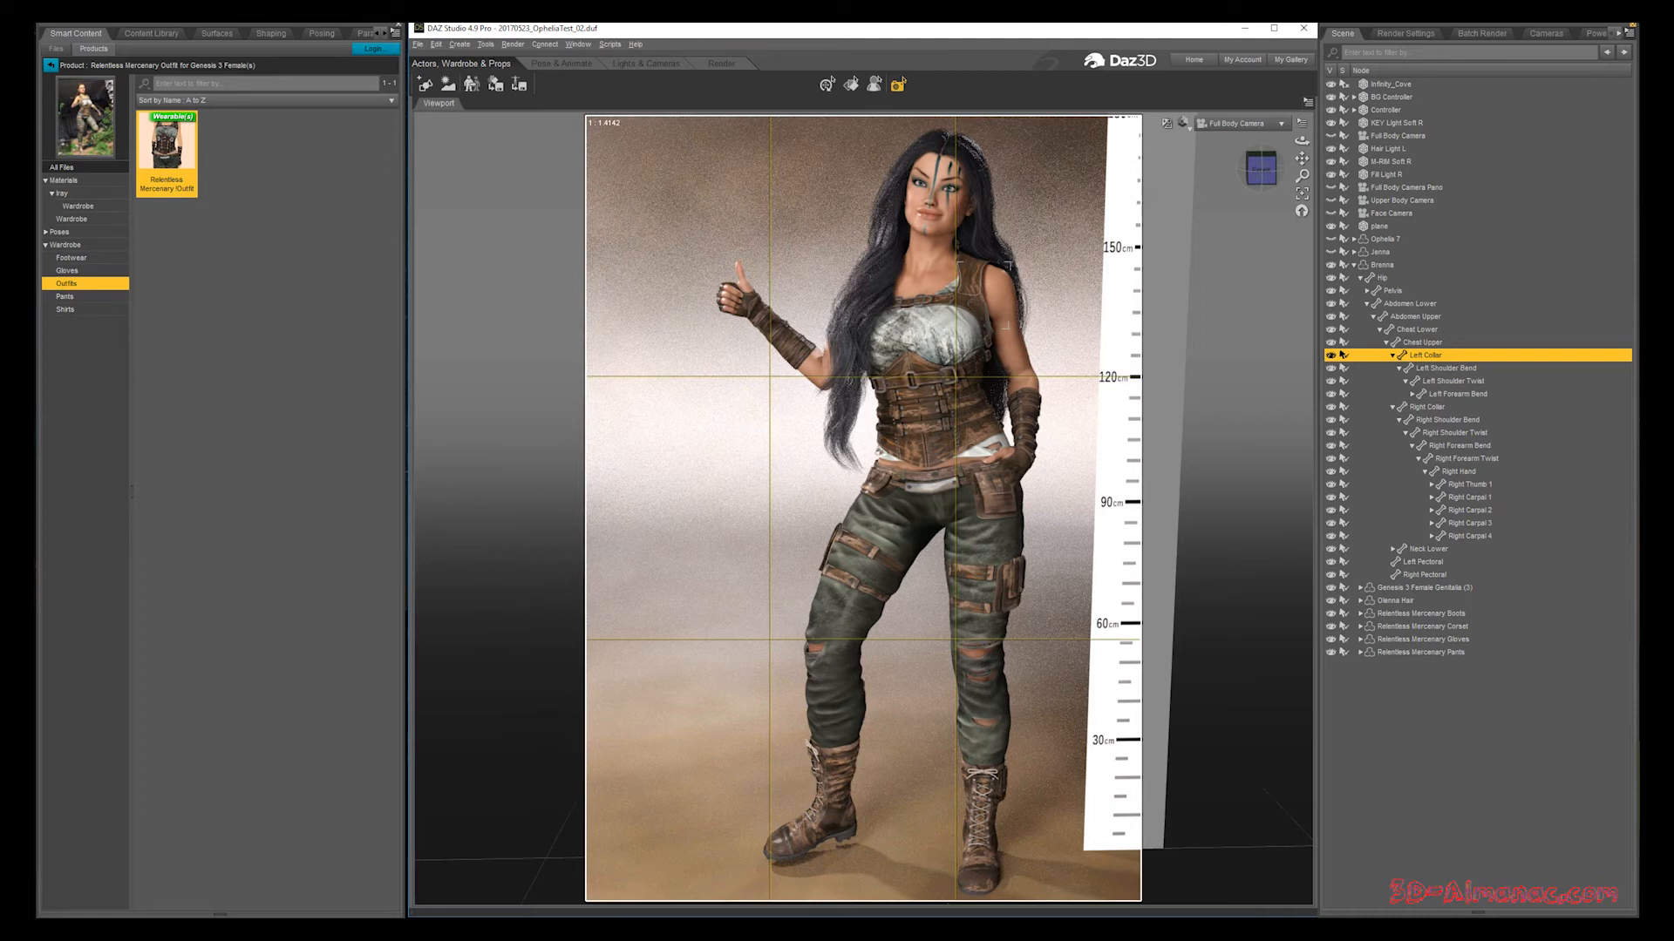
pyautogui.click(1344, 614)
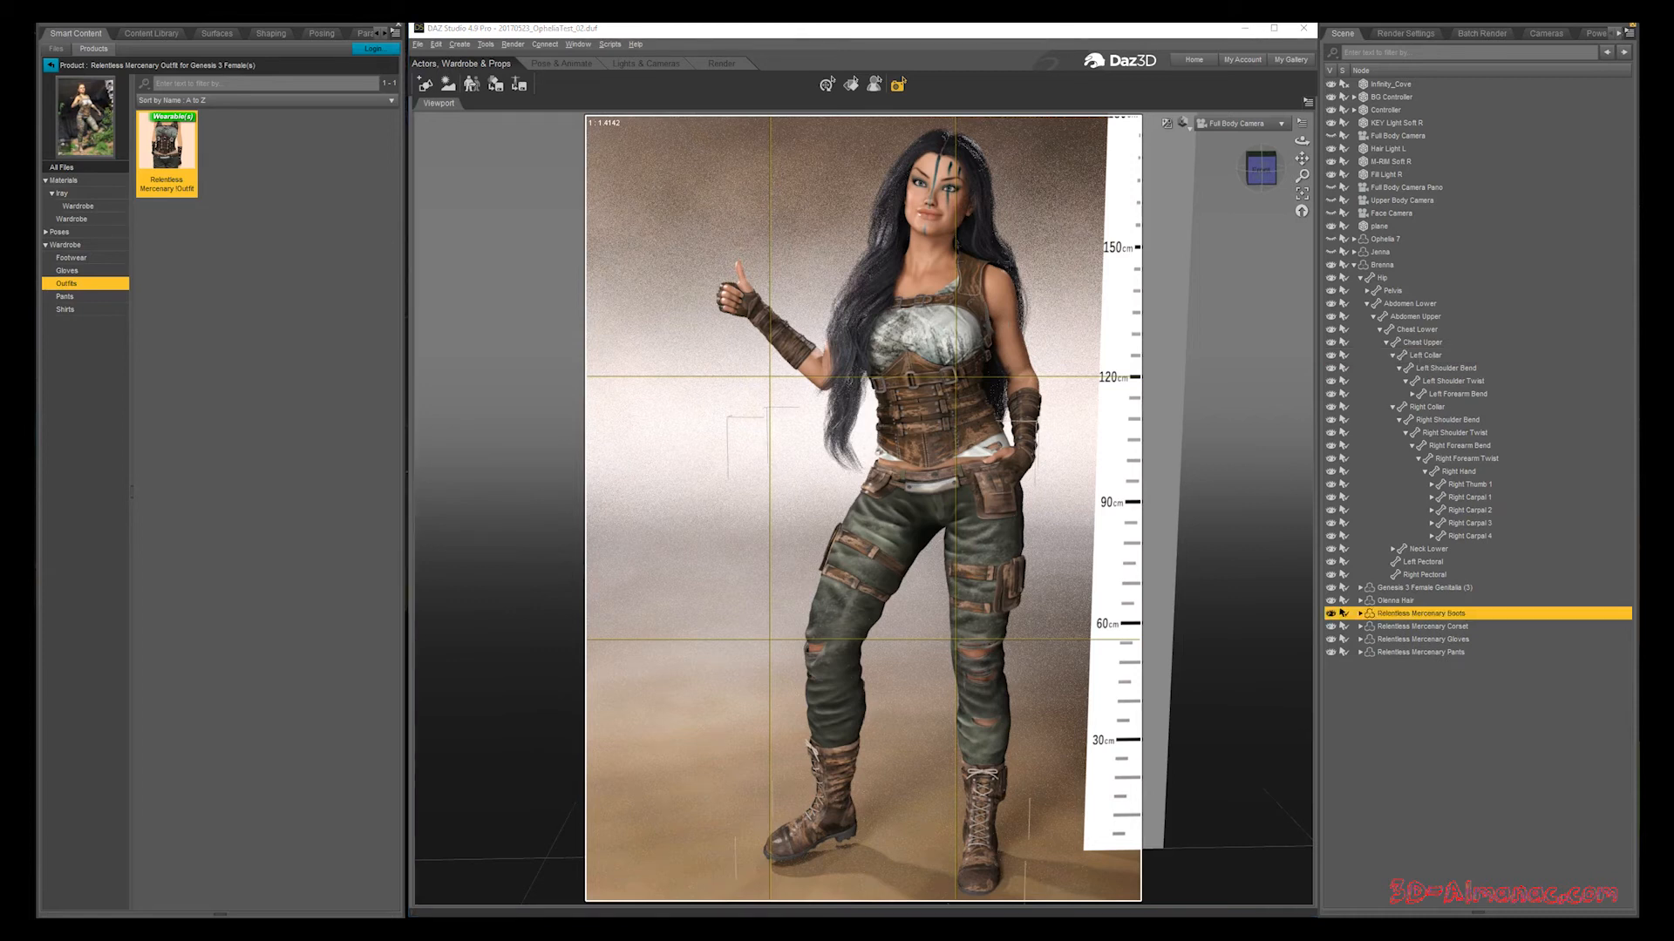
pyautogui.click(271, 33)
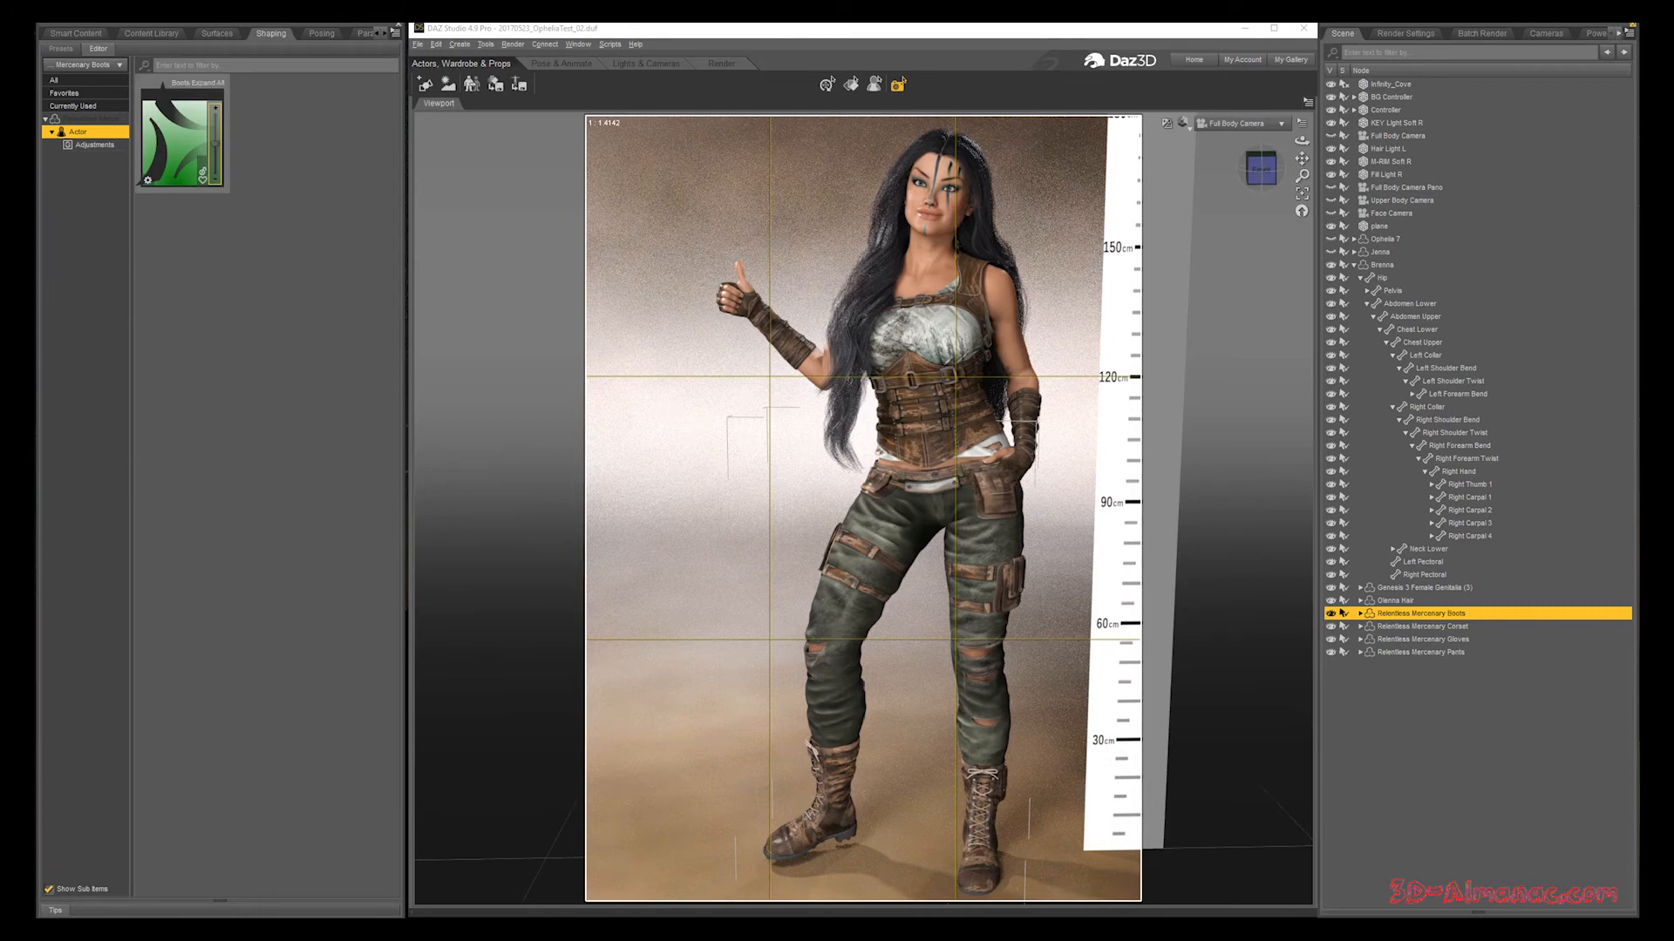
pyautogui.click(1344, 626)
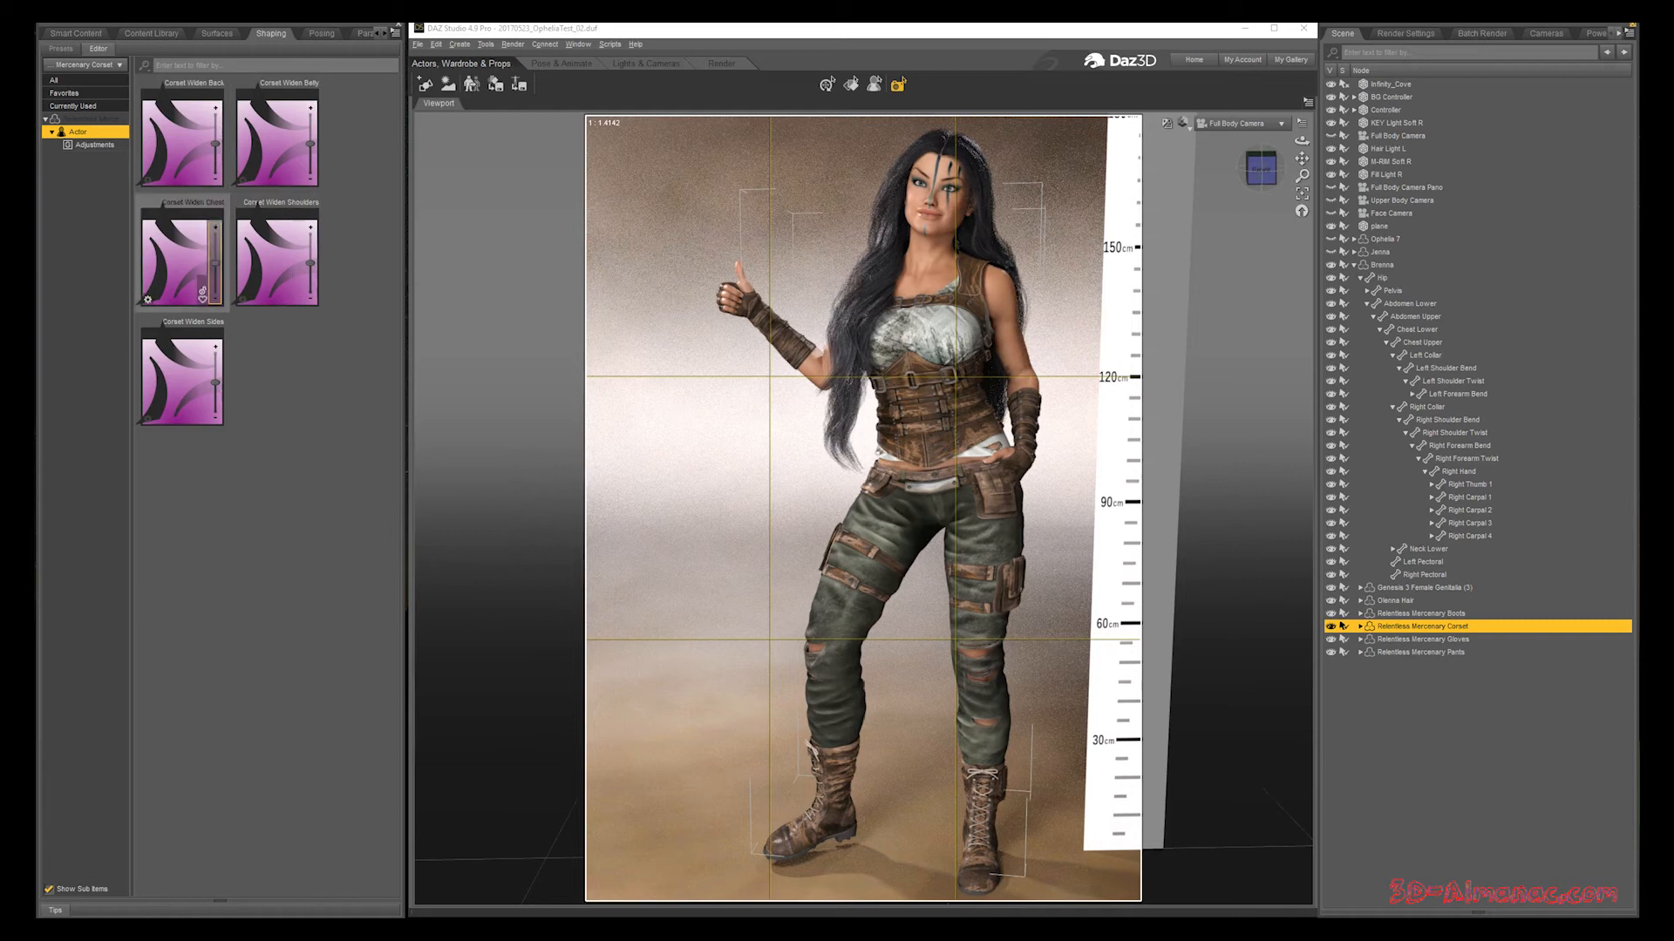
pyautogui.click(1343, 639)
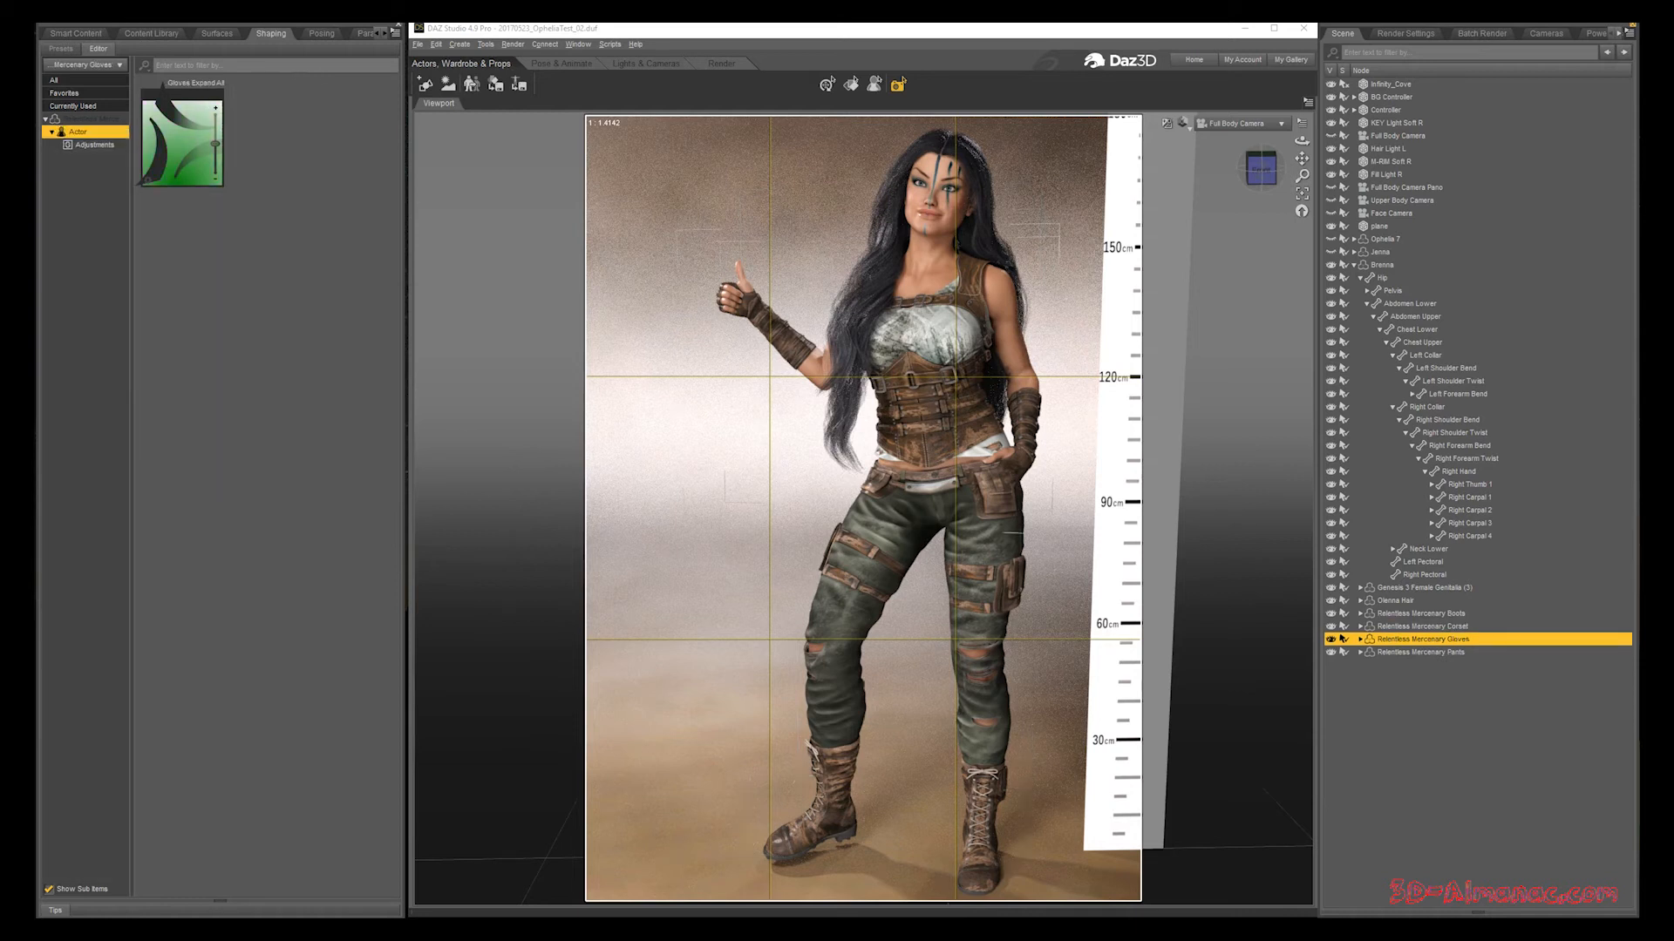
pyautogui.click(1343, 652)
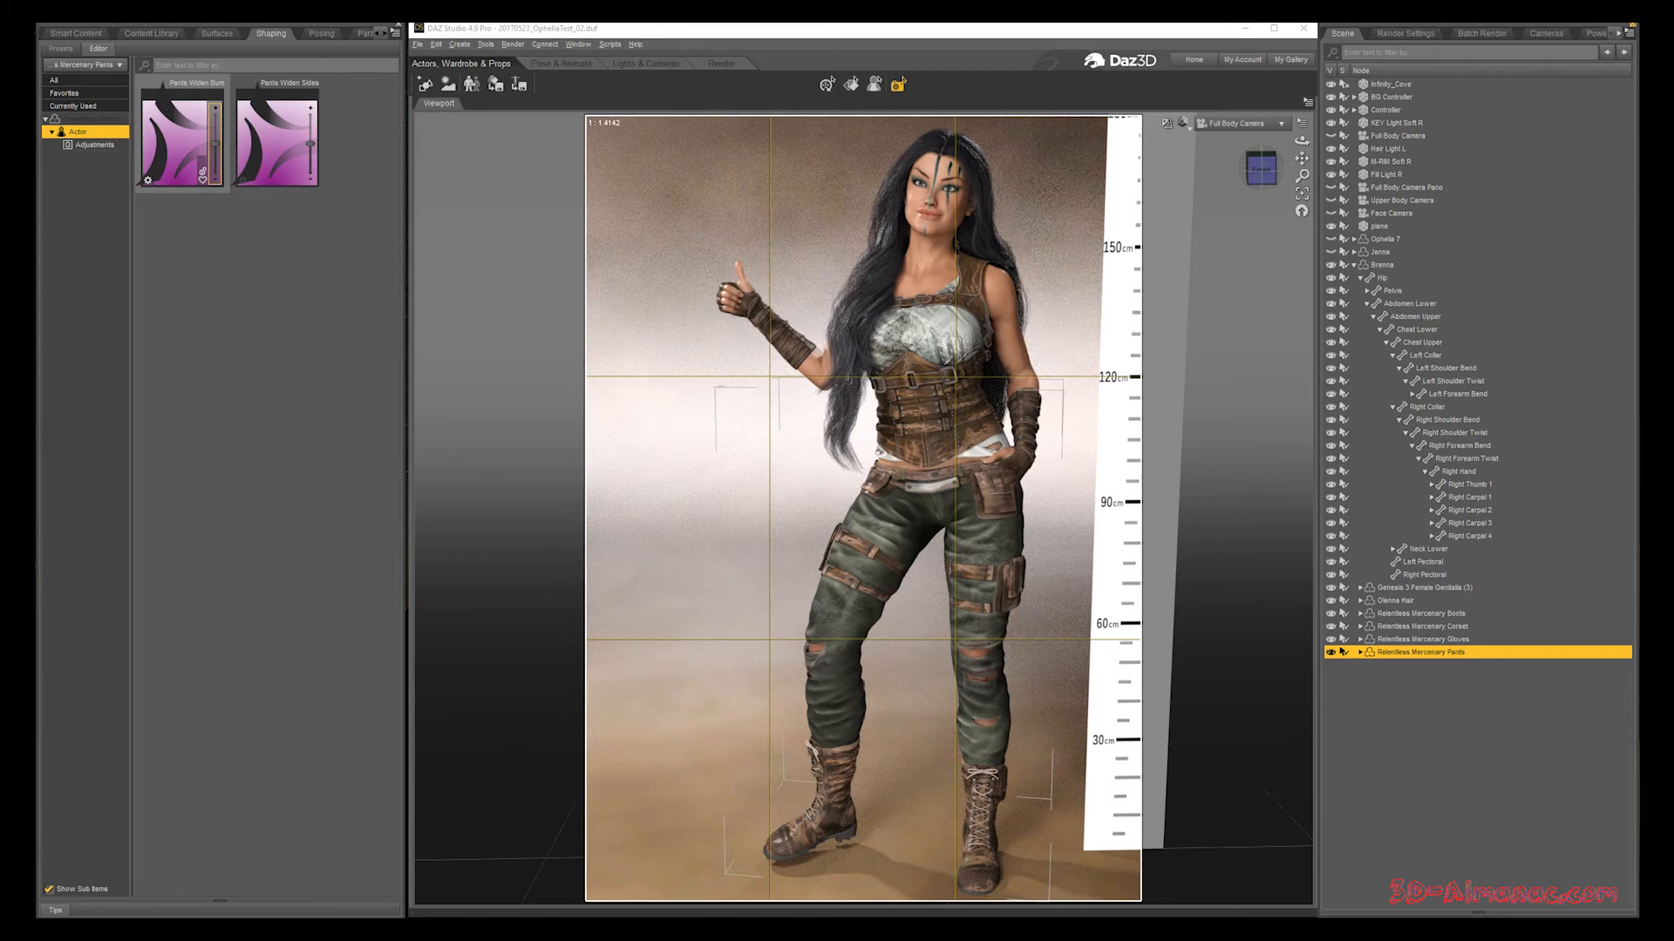
# Step: Return to the product content and compare the Crouching, Flying and Kicking poses of Absolute Basics Poses and Expressions
pyautogui.click(76, 33)
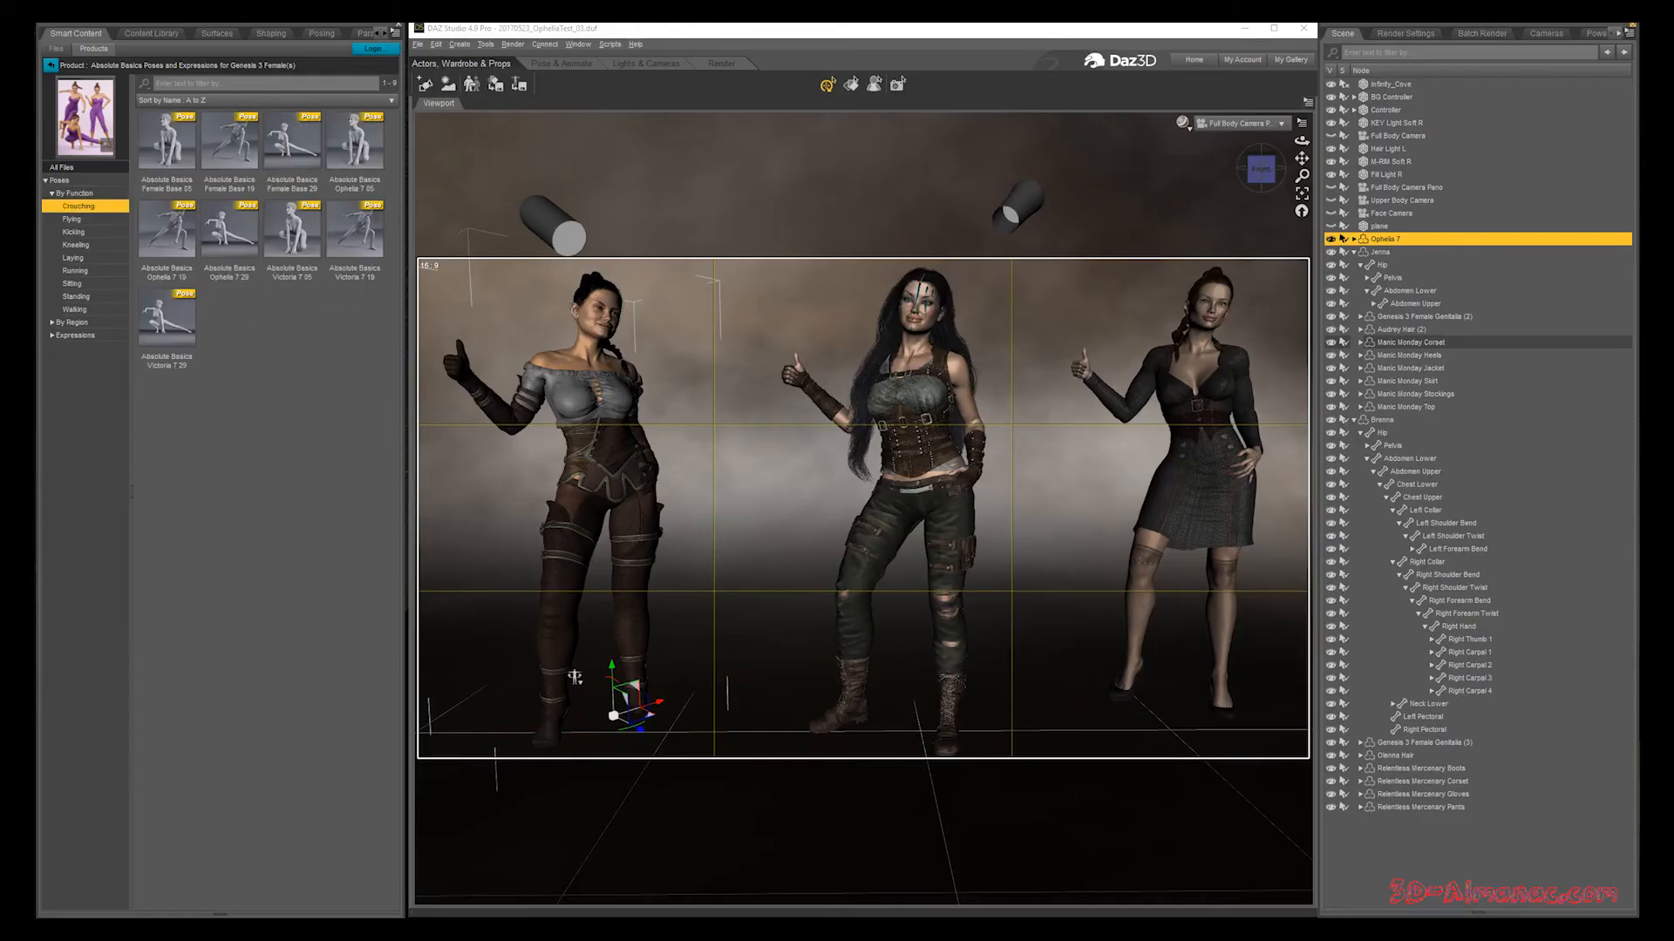
pyautogui.press('Down')
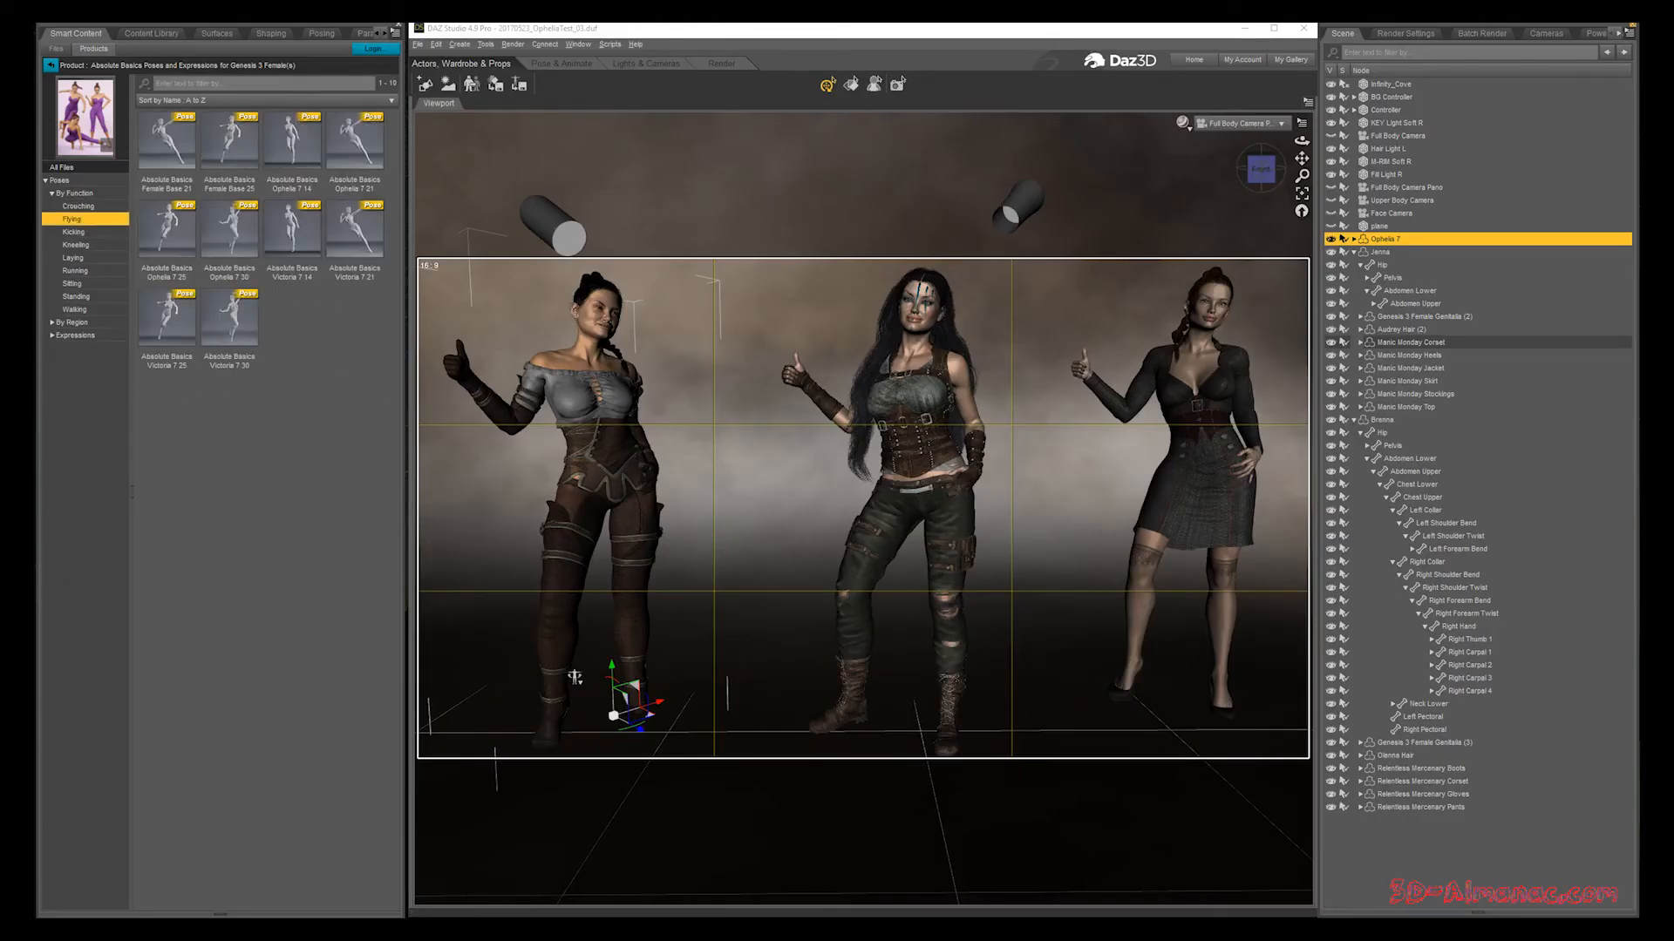
pyautogui.press('Down')
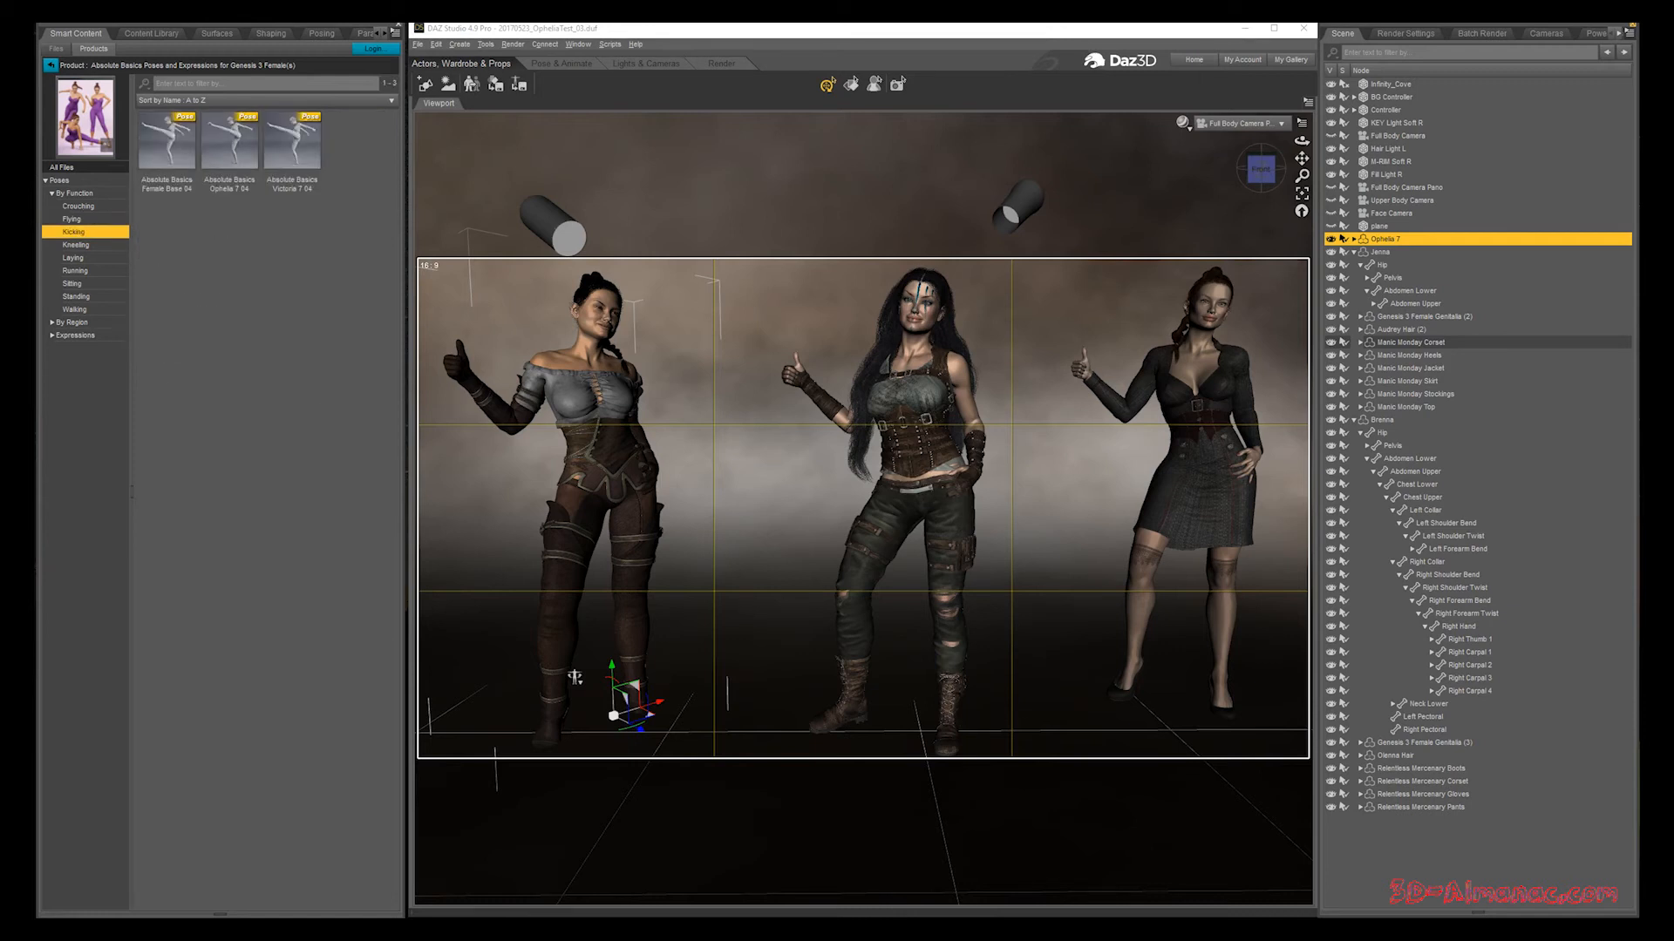
pyautogui.press('Up')
pyautogui.press('Up')
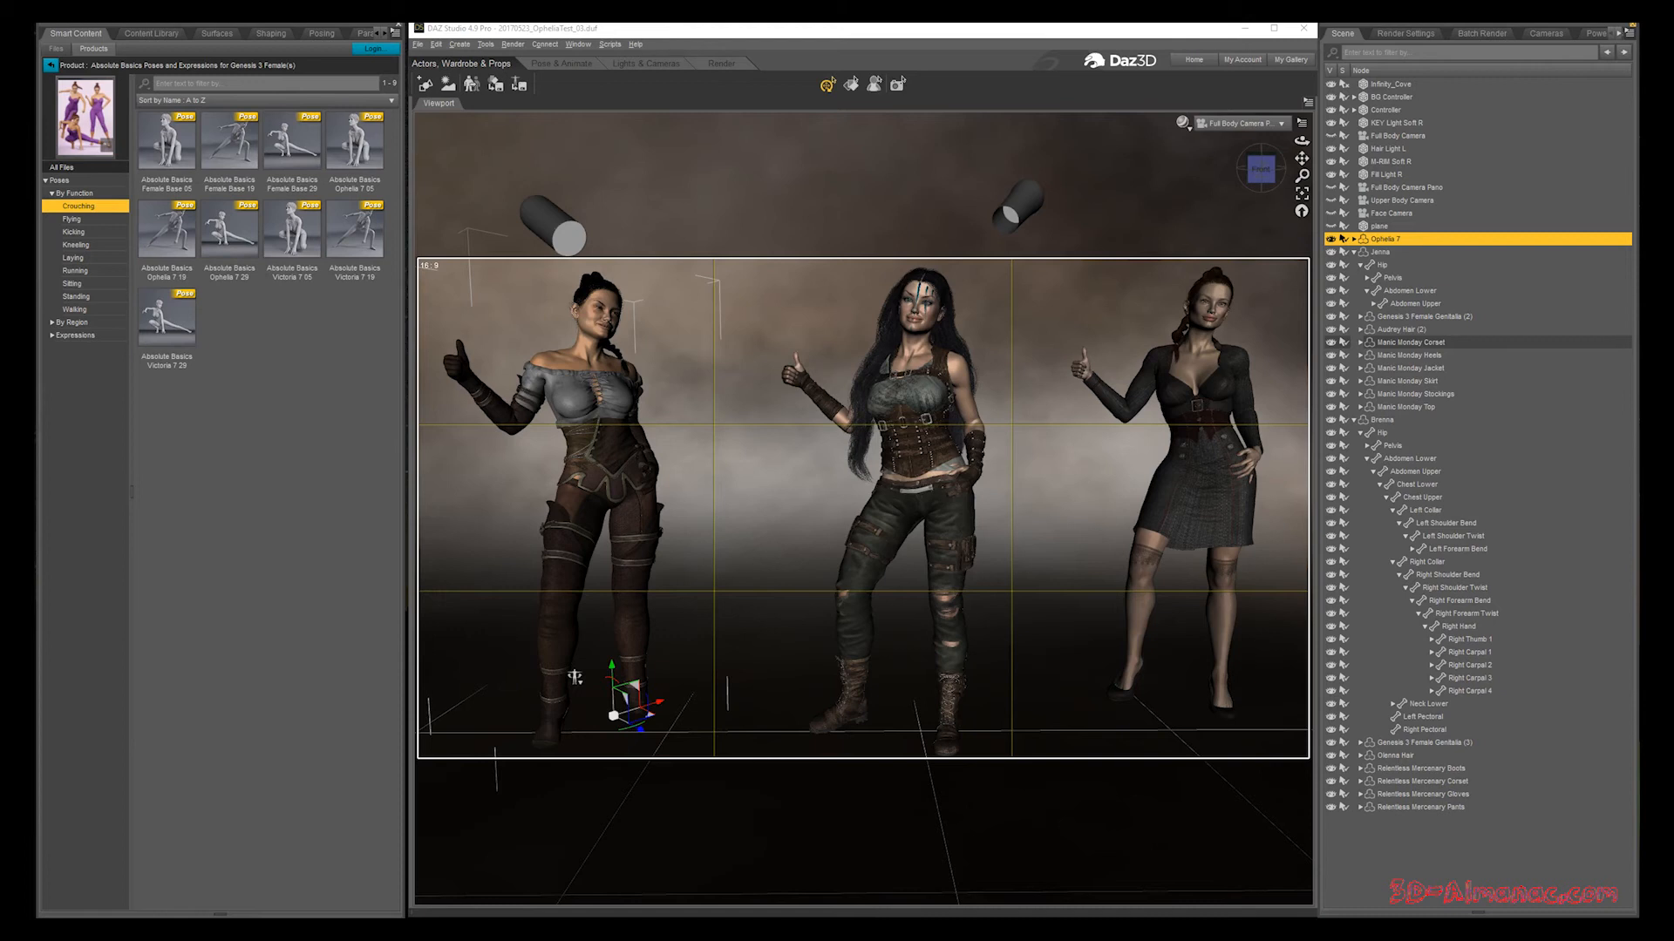
pyautogui.click(72, 219)
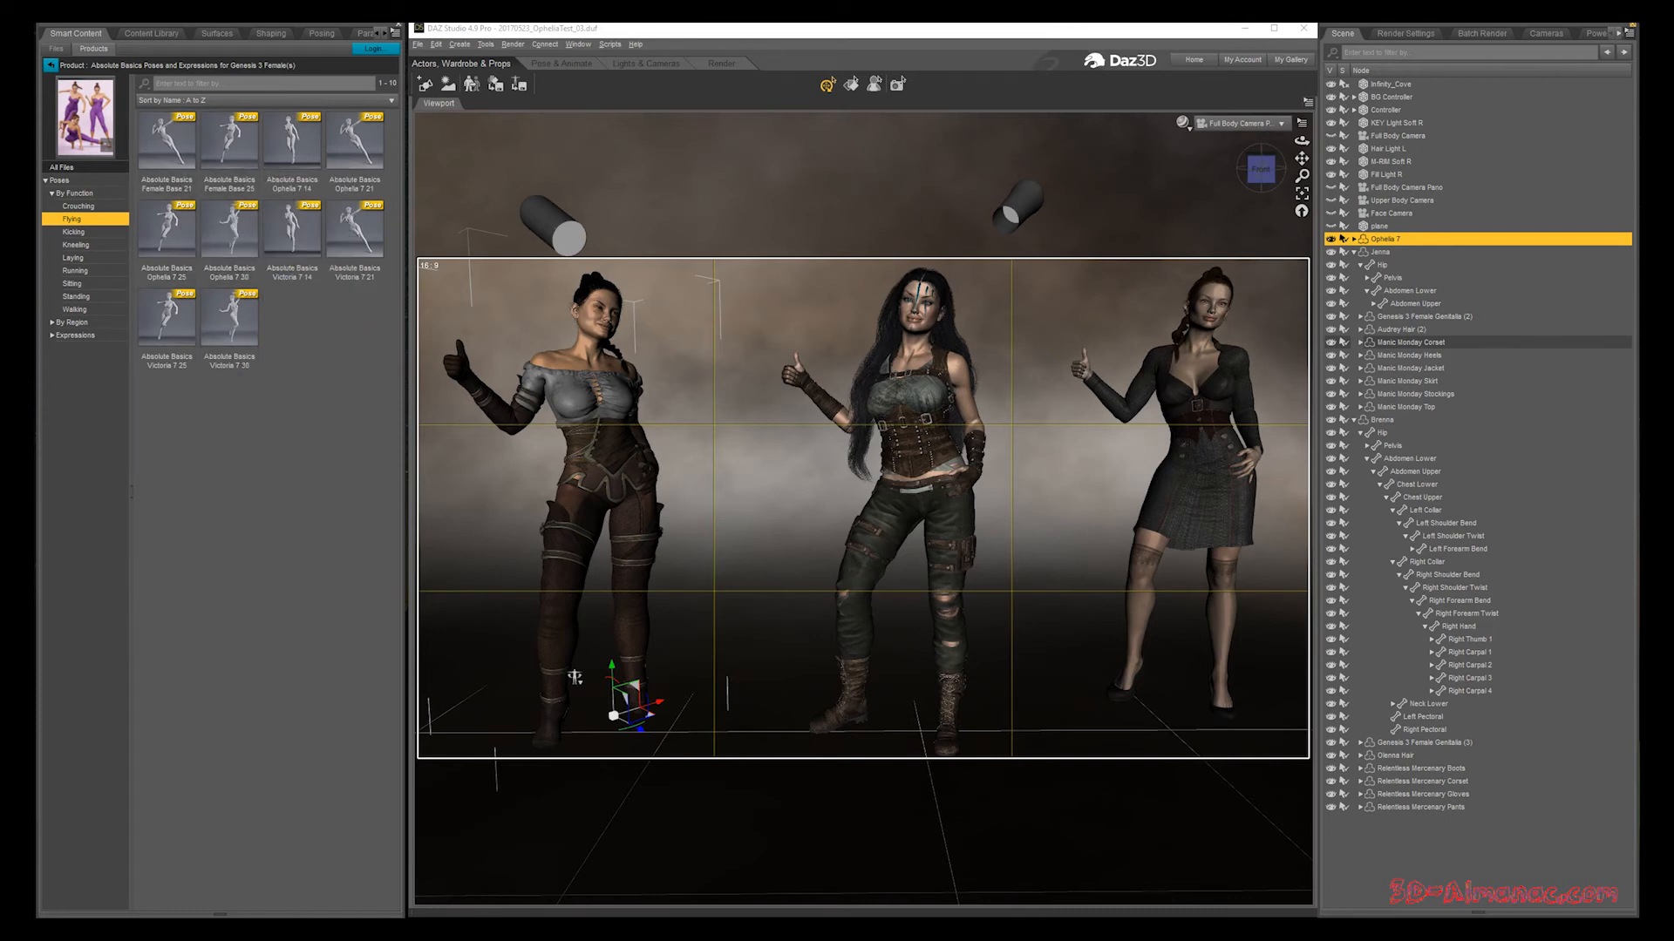
# Step: Look through the complete By Function pose list of Absolute Basics Poses and Expressions
pyautogui.click(75, 193)
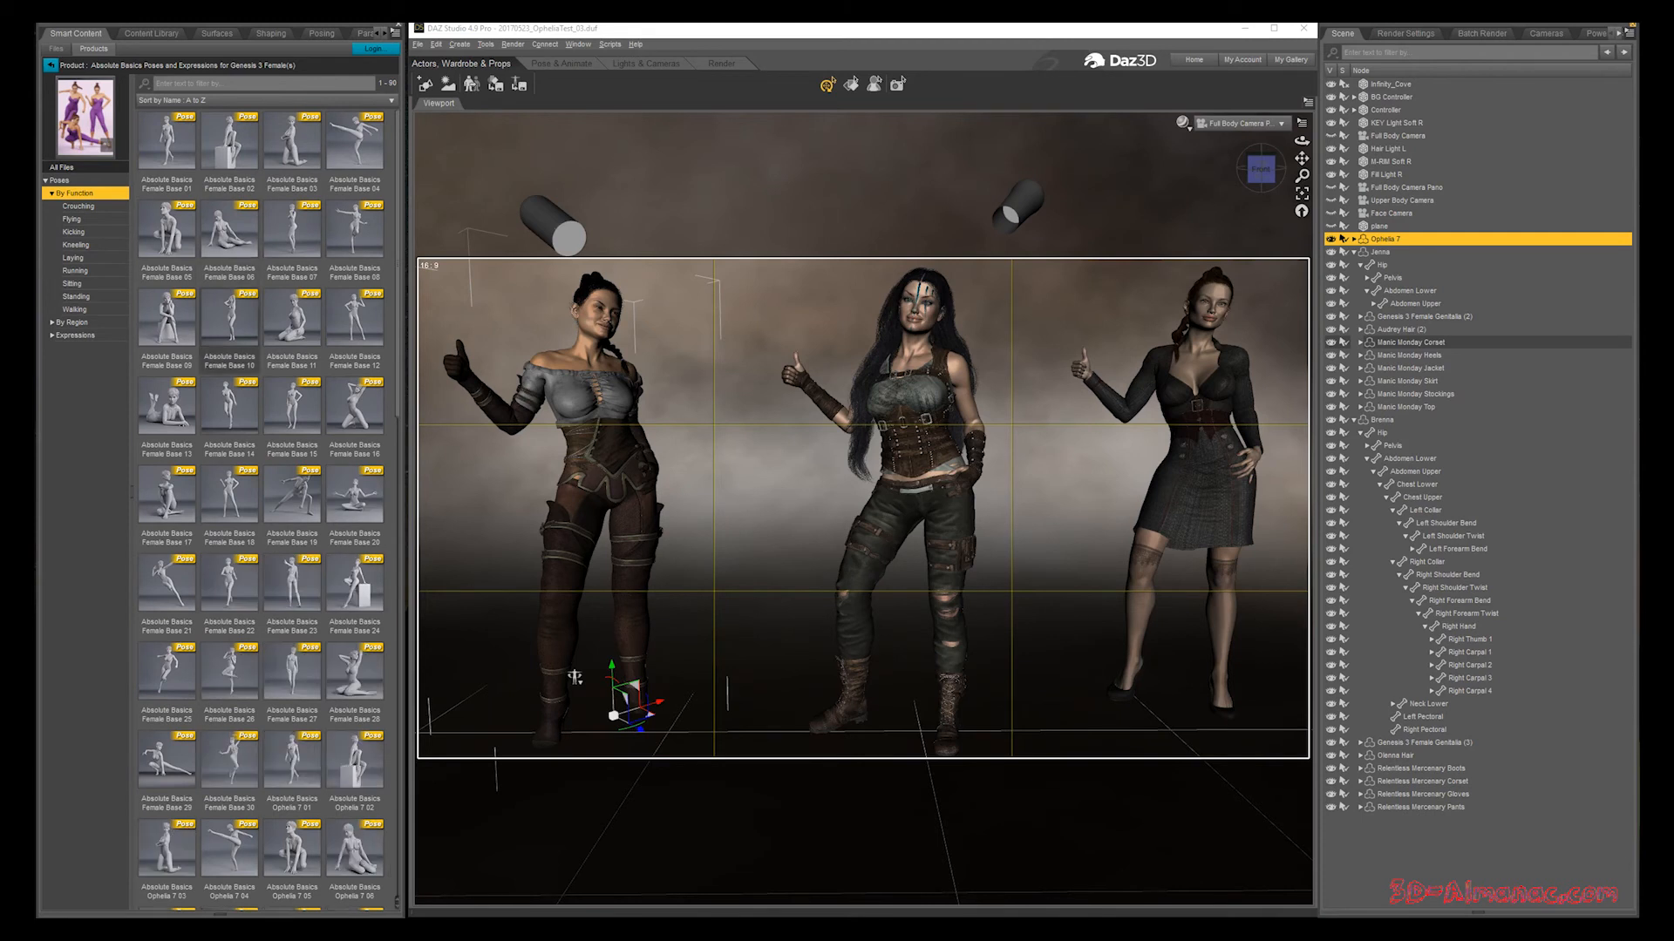
pyautogui.scroll(-9, 261, 349)
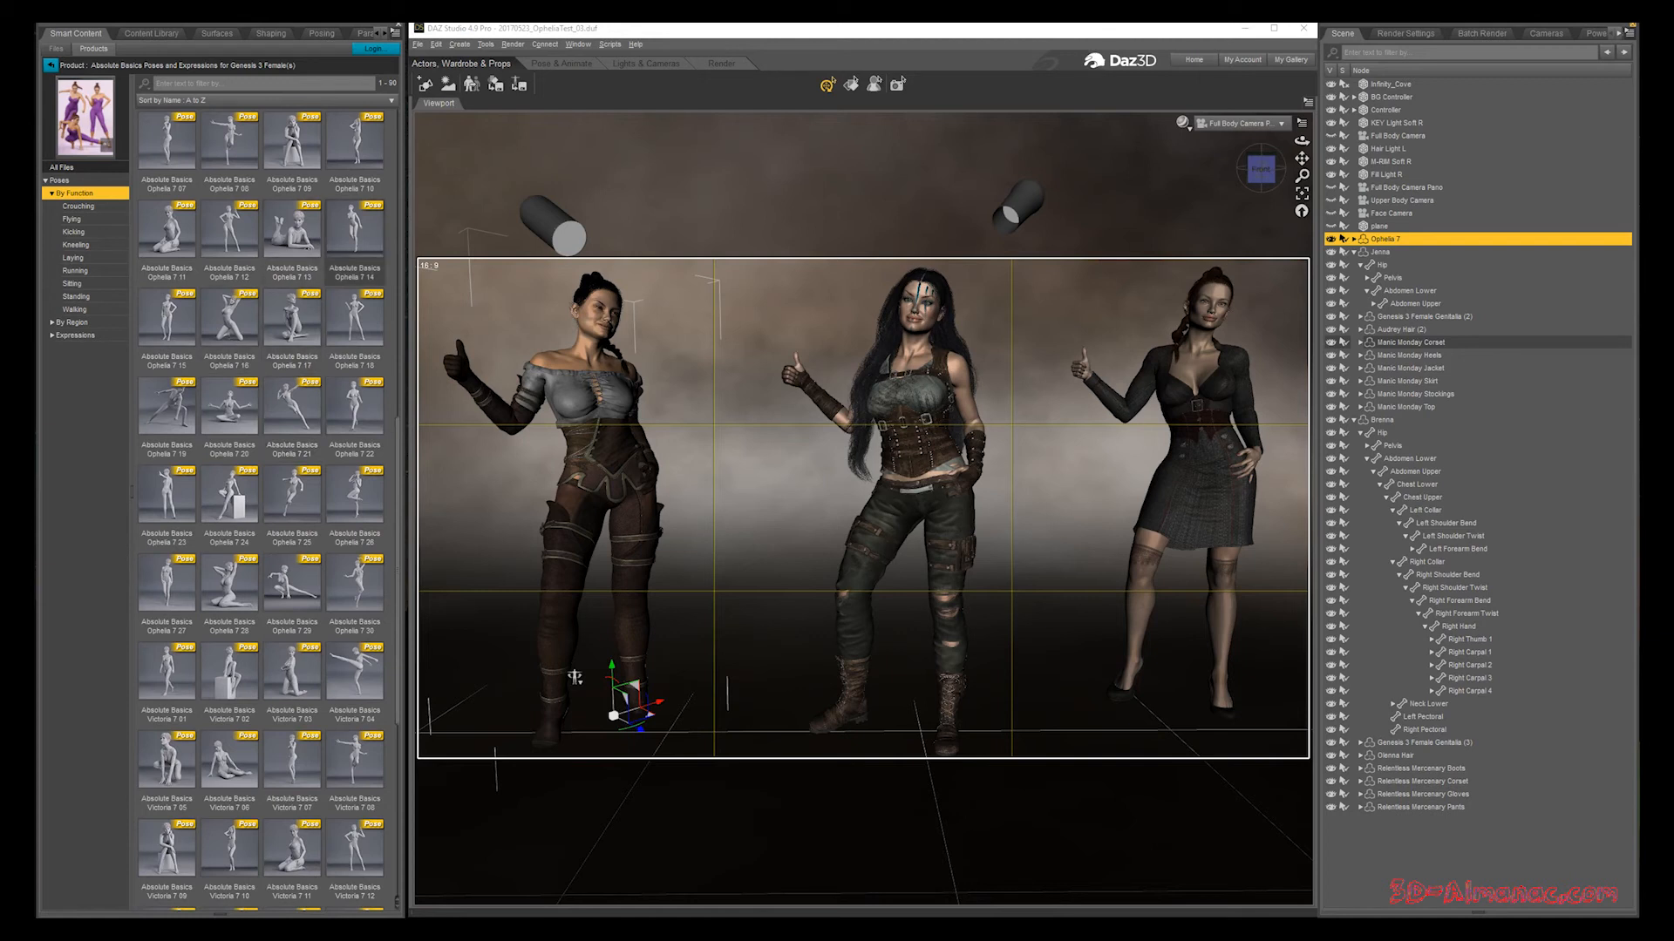
pyautogui.scroll(9, 354, 262)
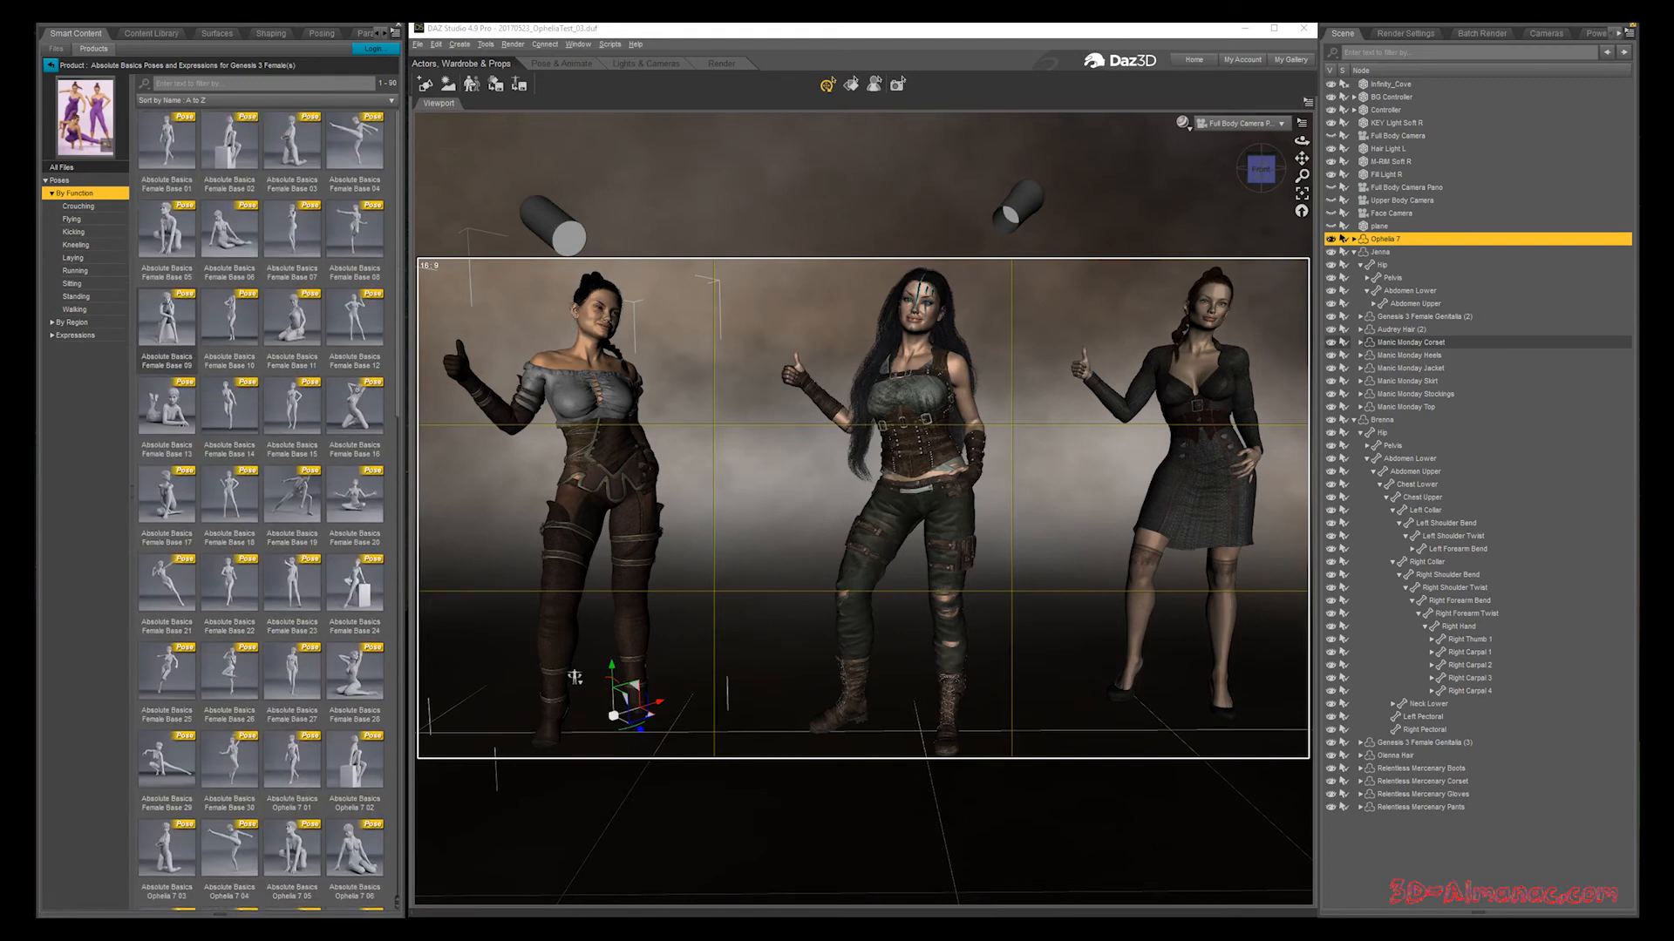
# Step: Review the Absolute Basics poses by function, category by category from Flying through Walking
pyautogui.click(73, 219)
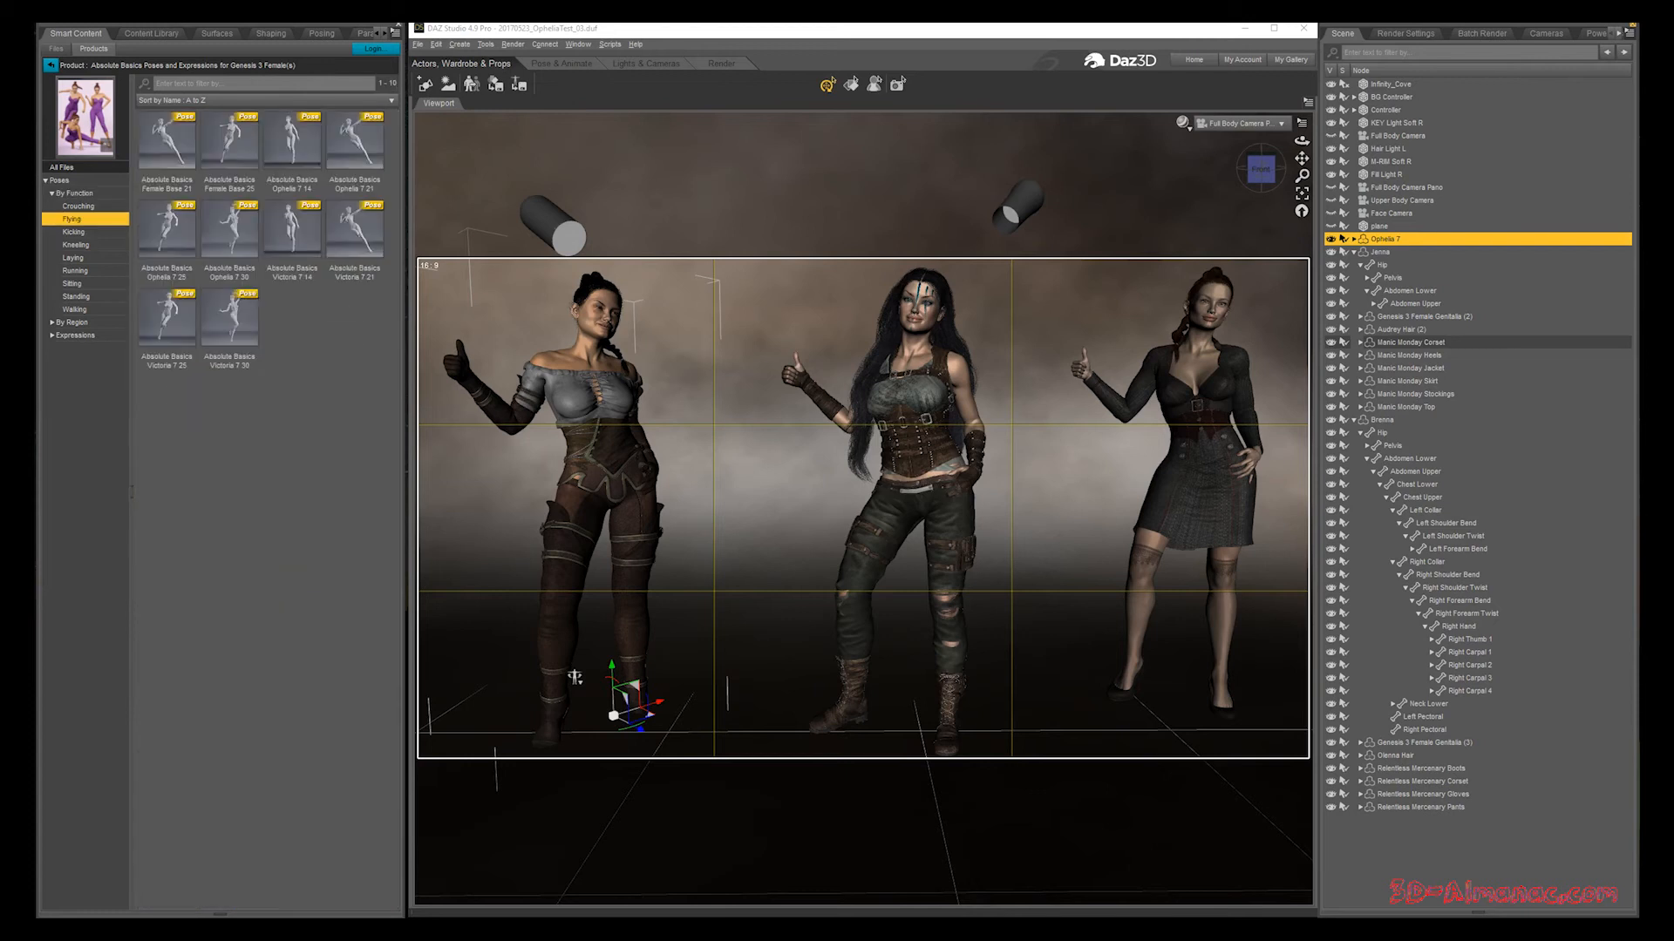
pyautogui.click(73, 232)
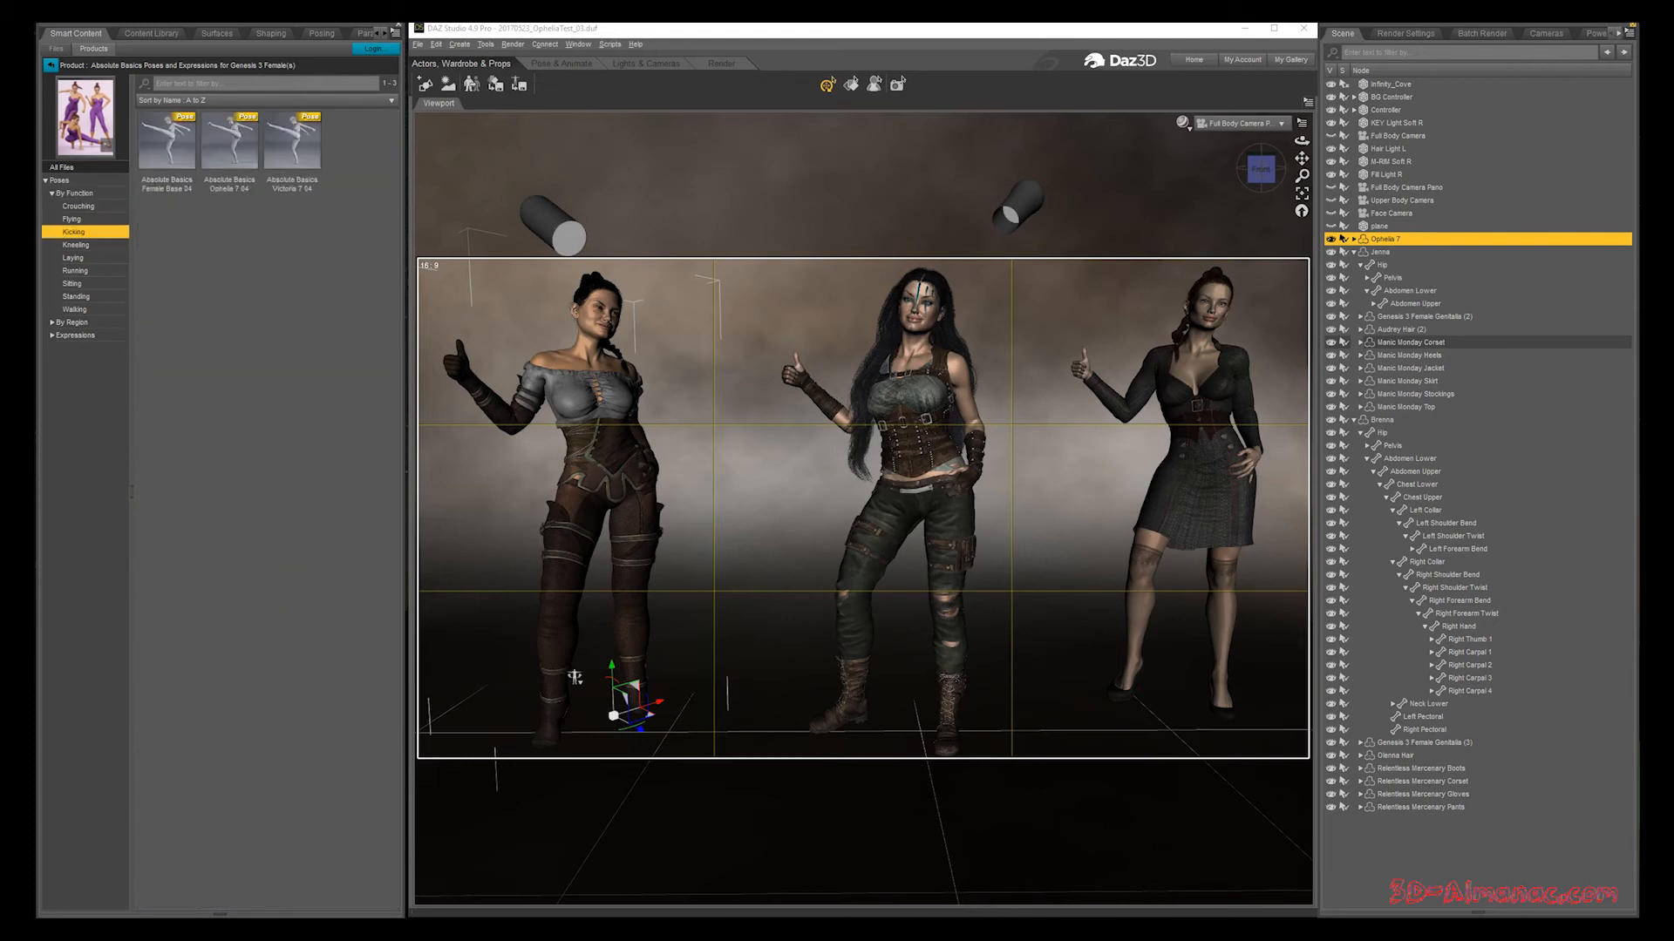
pyautogui.click(75, 245)
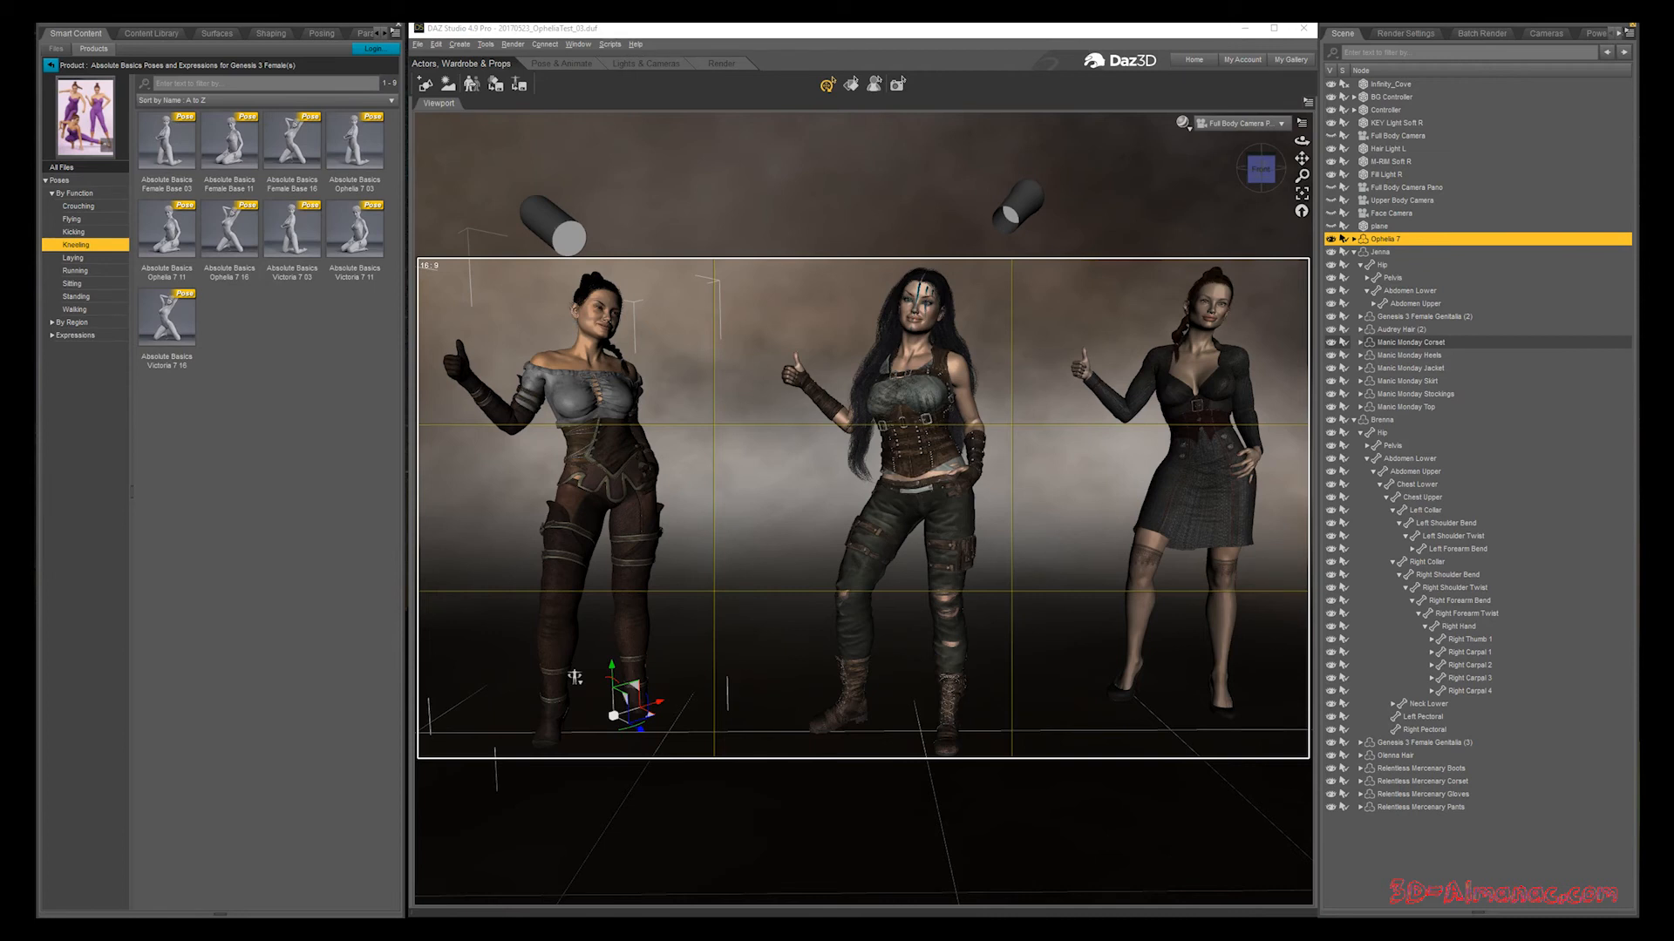
pyautogui.click(73, 258)
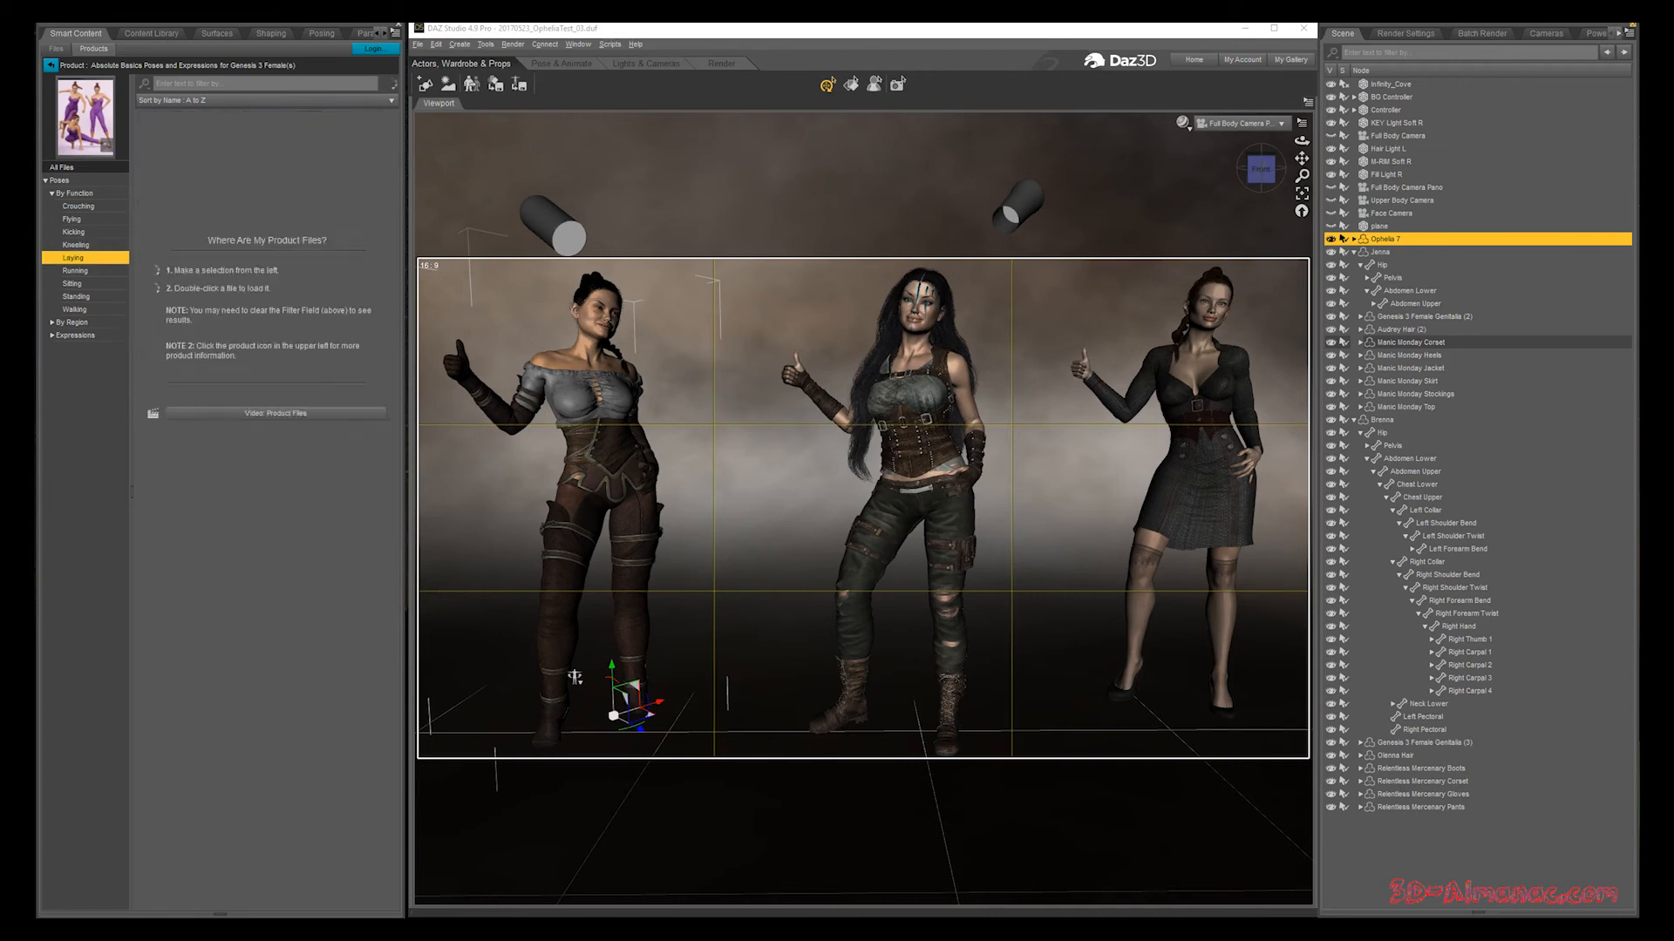
pyautogui.click(75, 271)
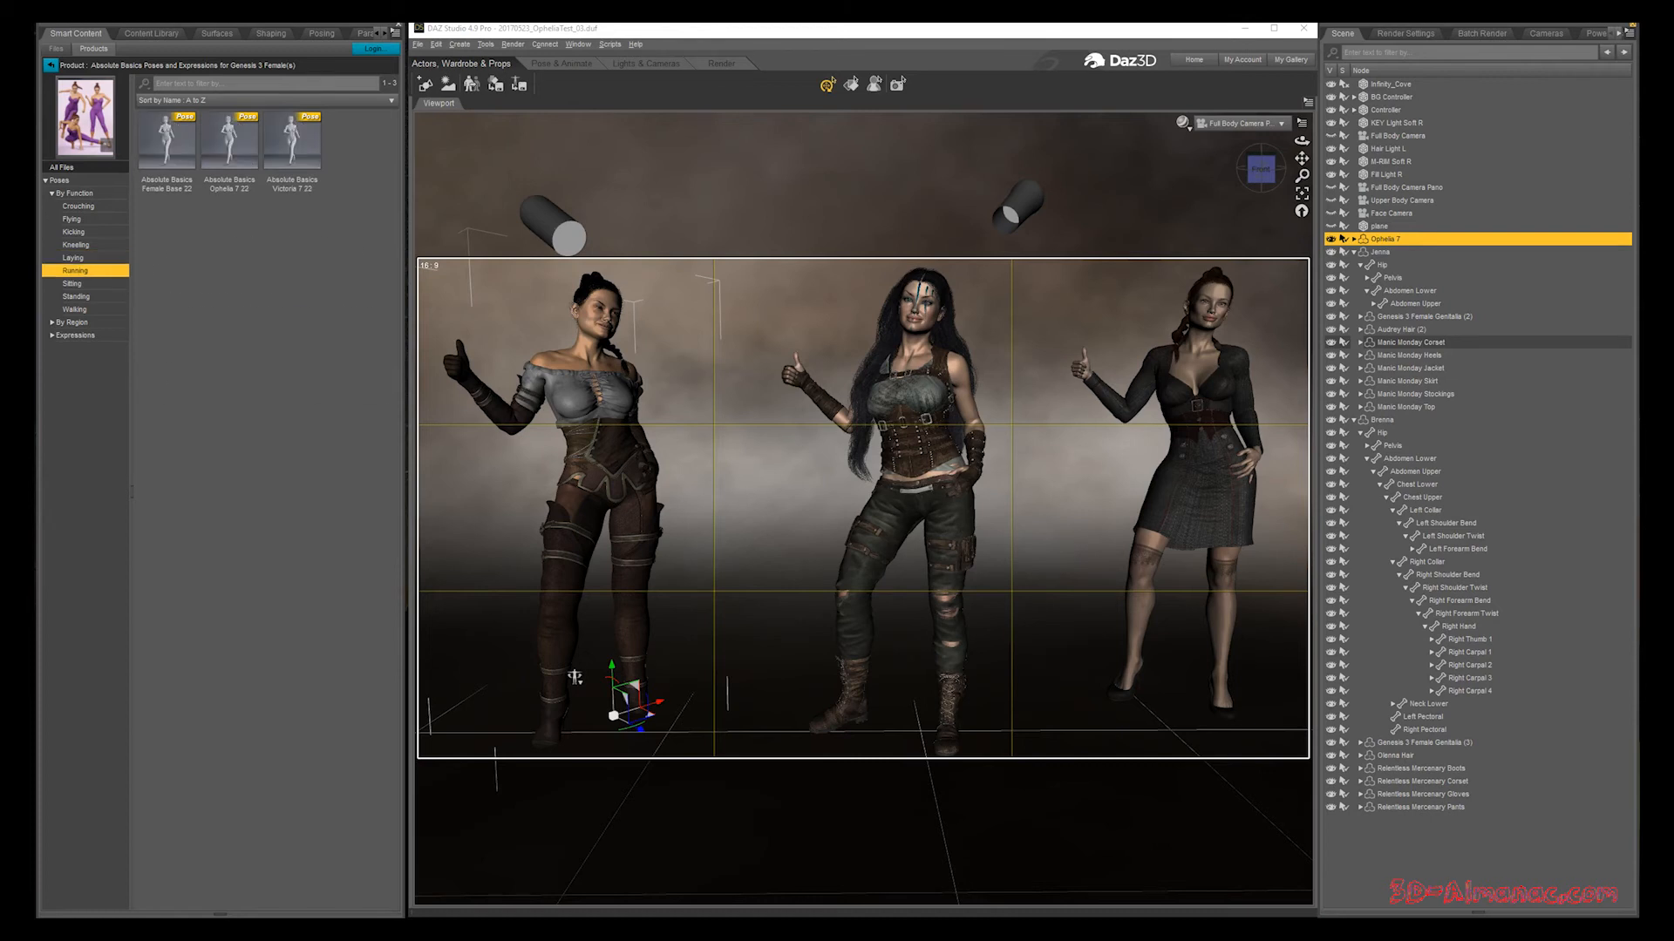
pyautogui.click(73, 284)
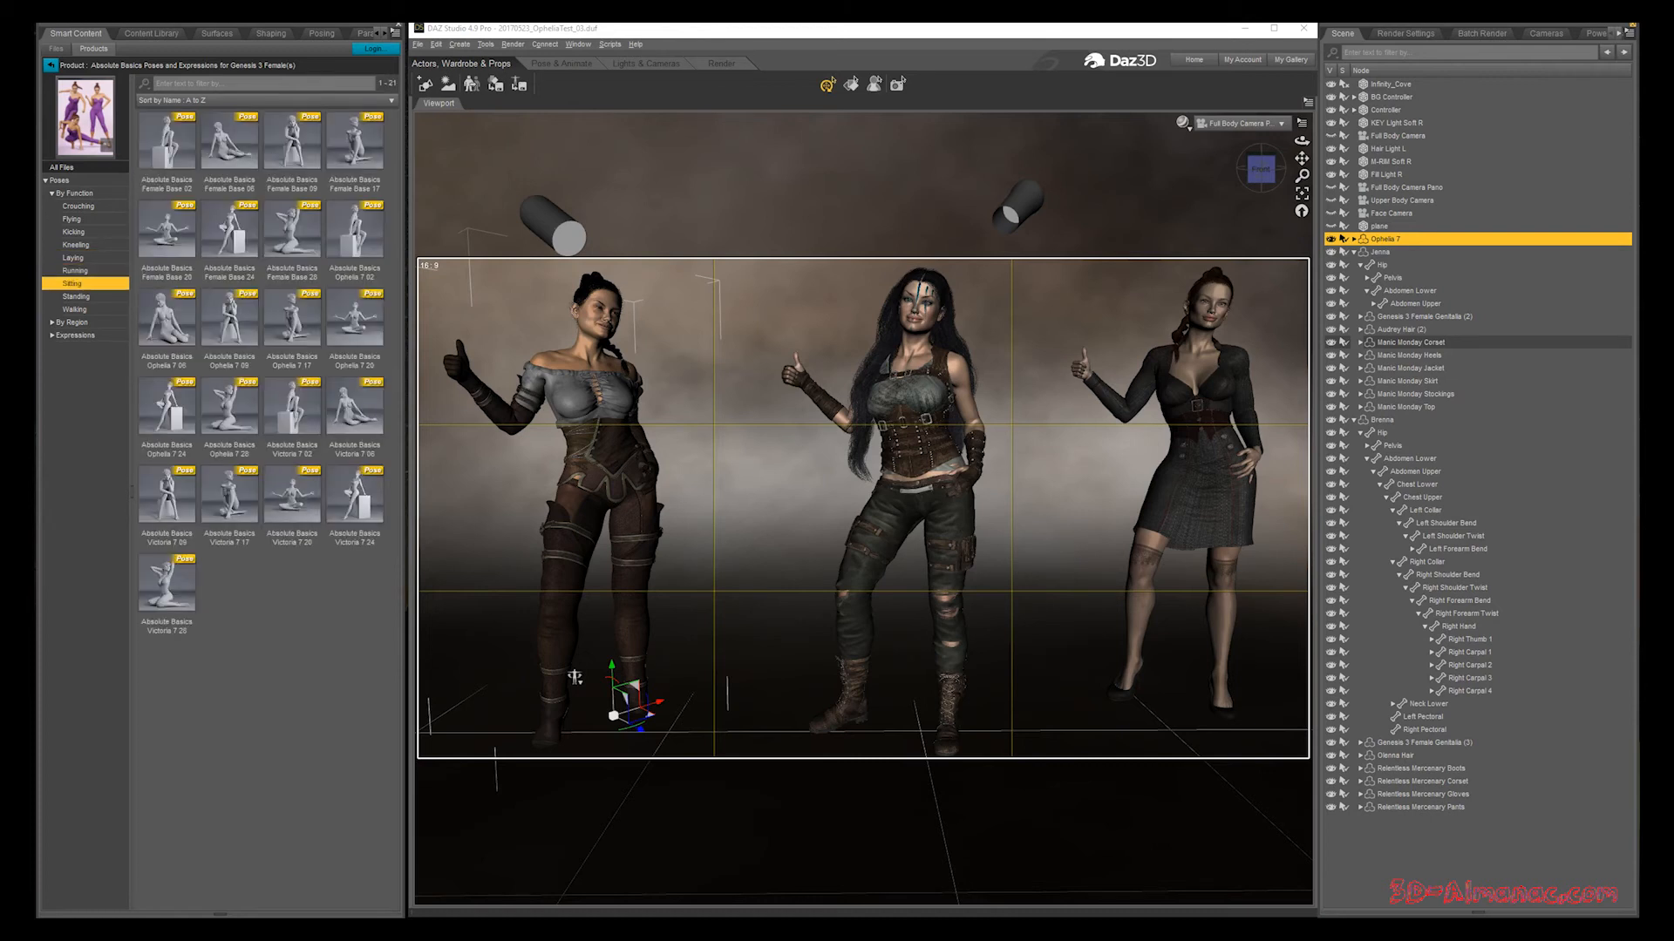
pyautogui.click(76, 297)
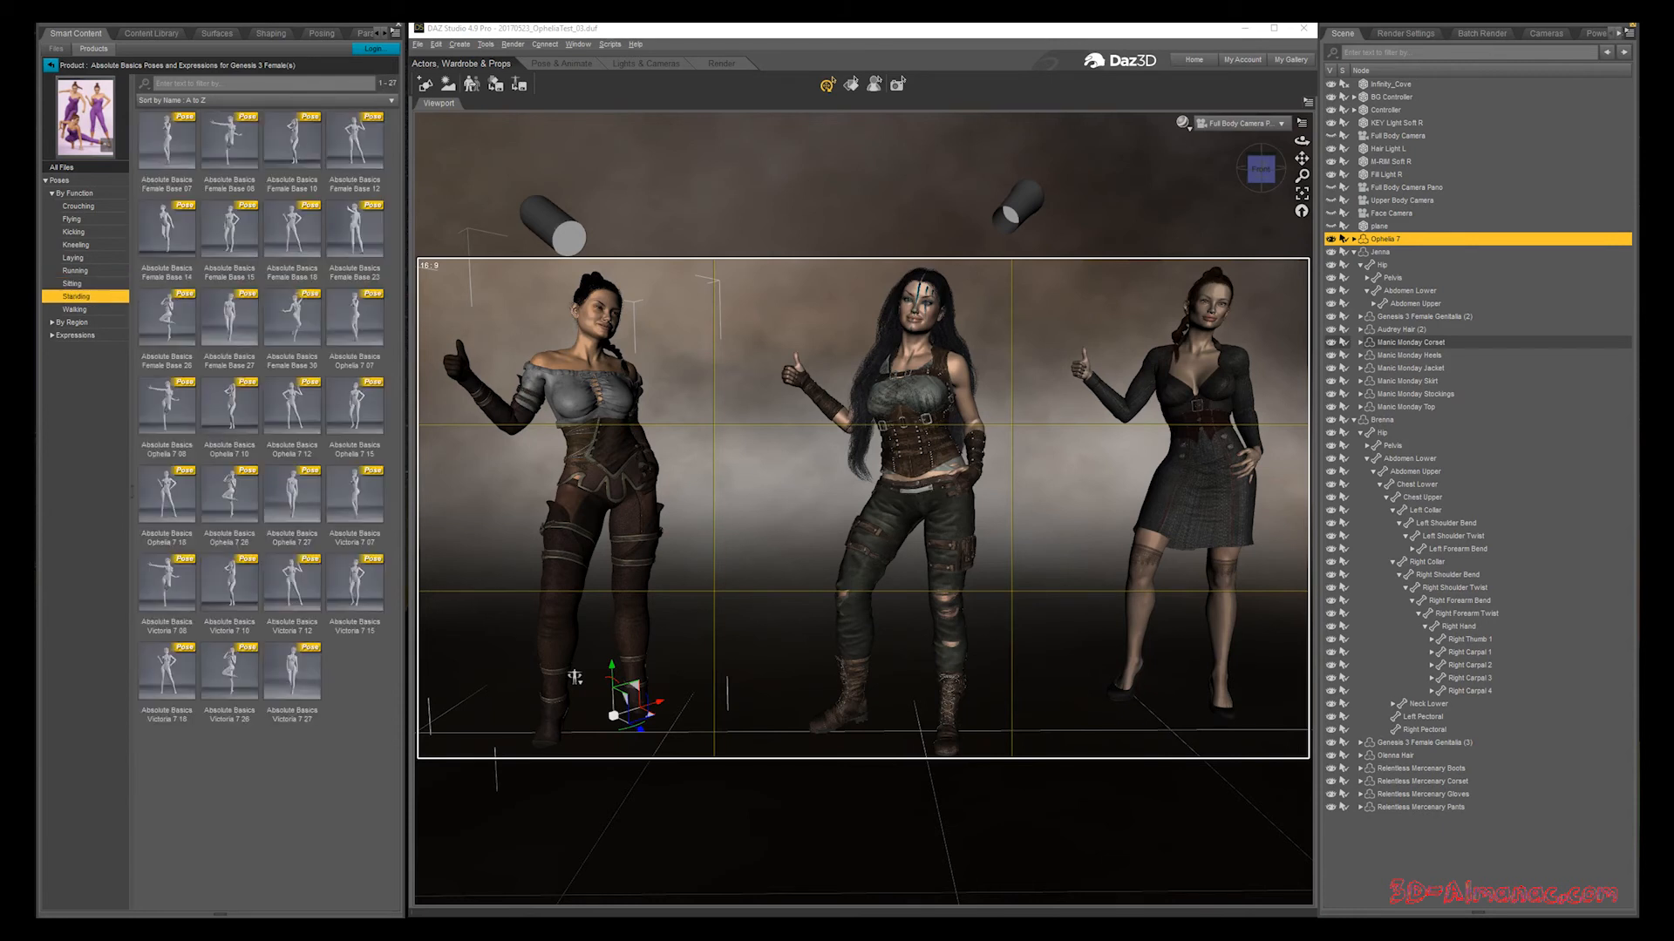
pyautogui.press('Down')
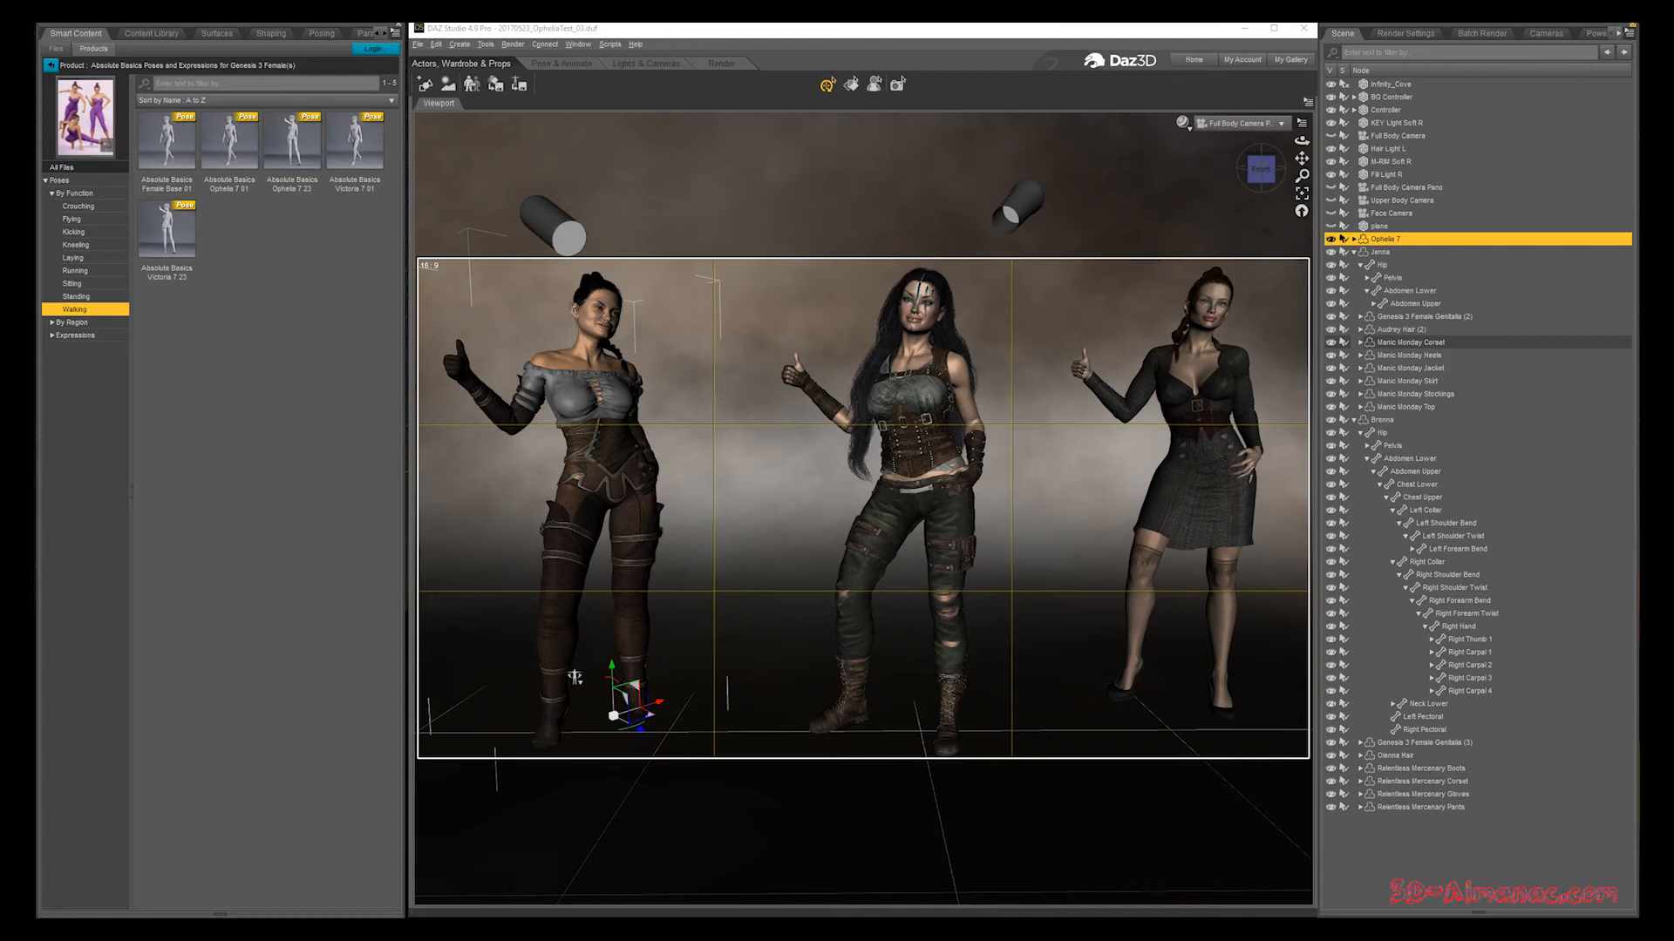
# Step: View the Absolute Basics expressions, and return to the Crouching poses under By Function
pyautogui.press('Down')
pyautogui.press('Down')
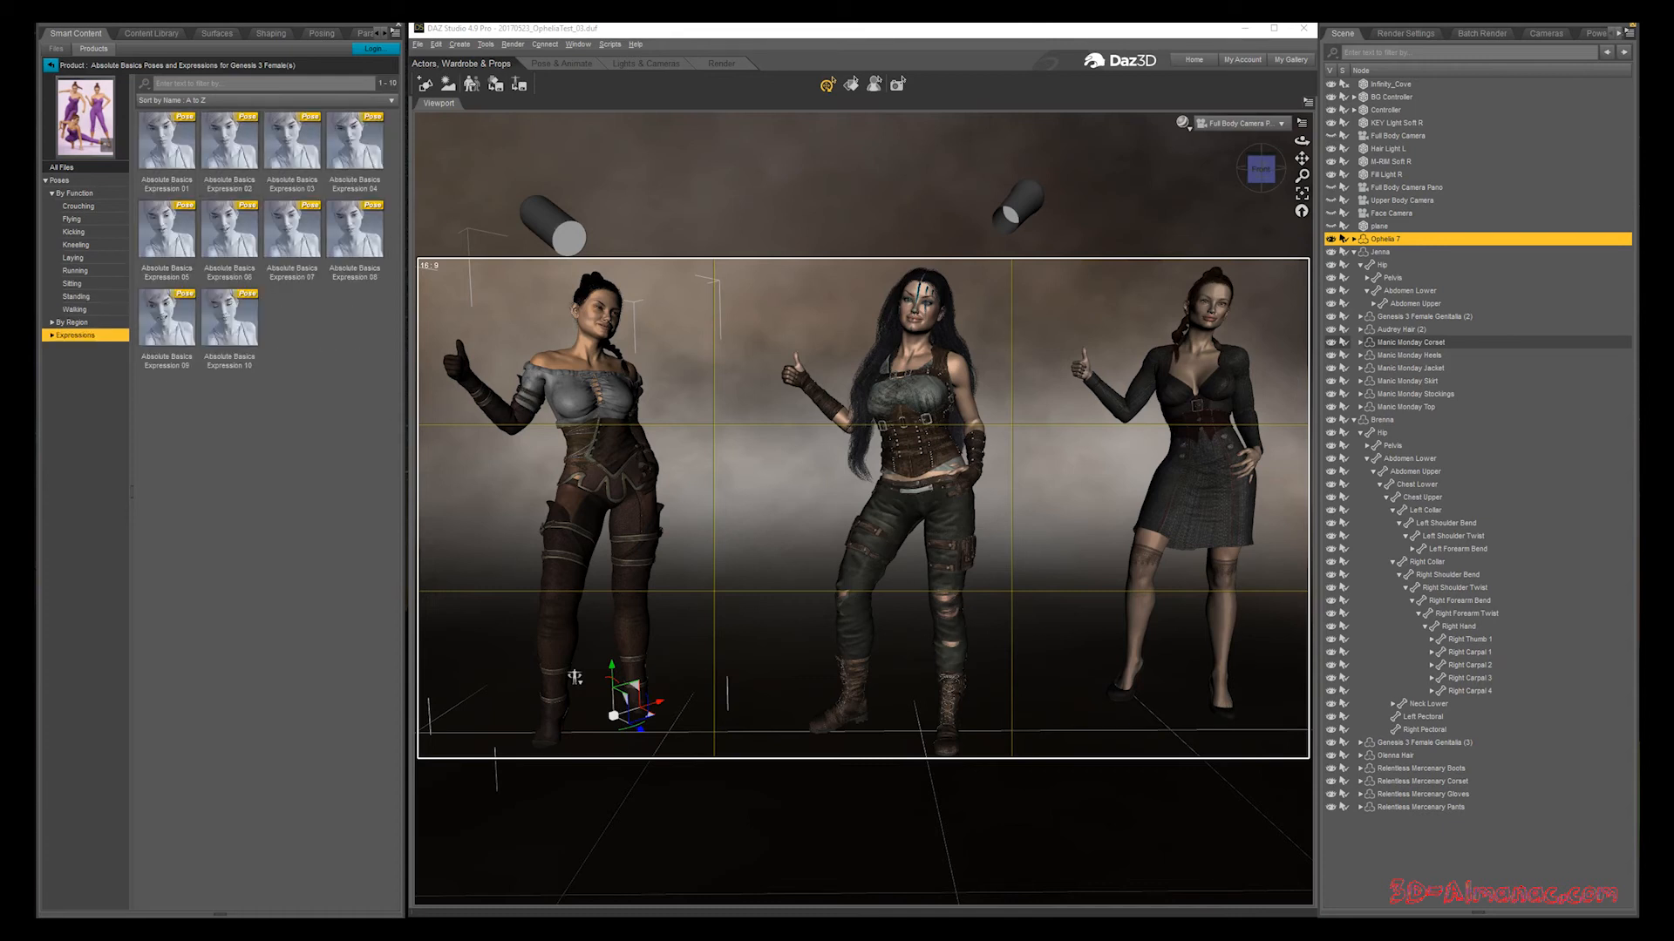
pyautogui.press('Left')
pyautogui.press('Down')
pyautogui.press('Down')
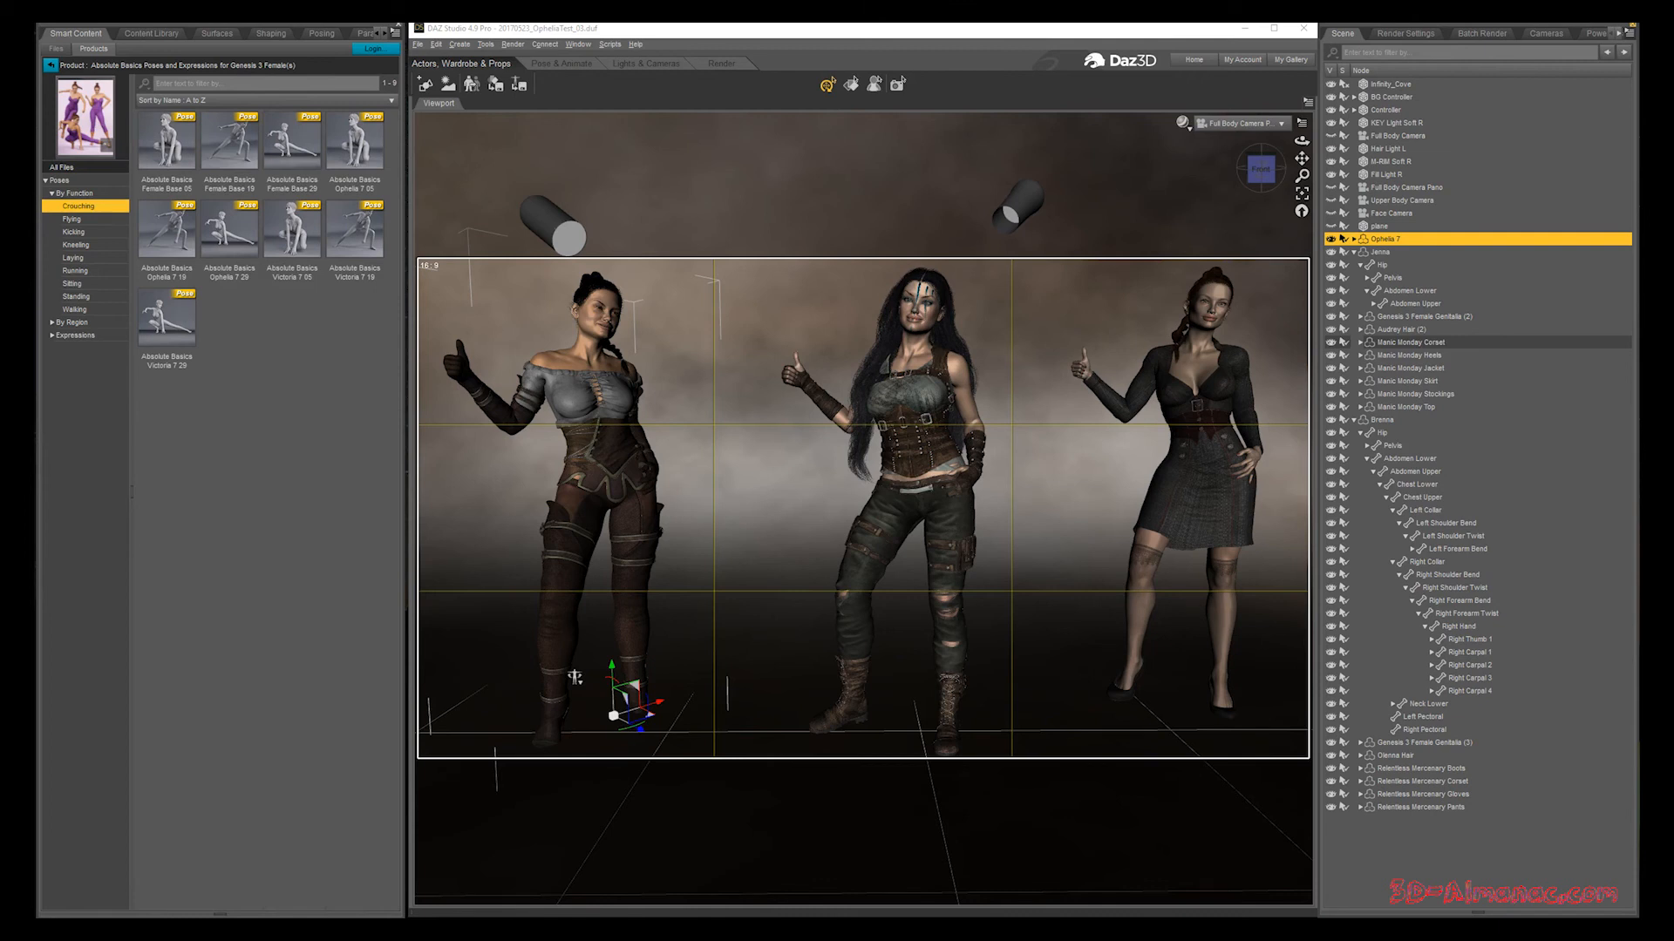
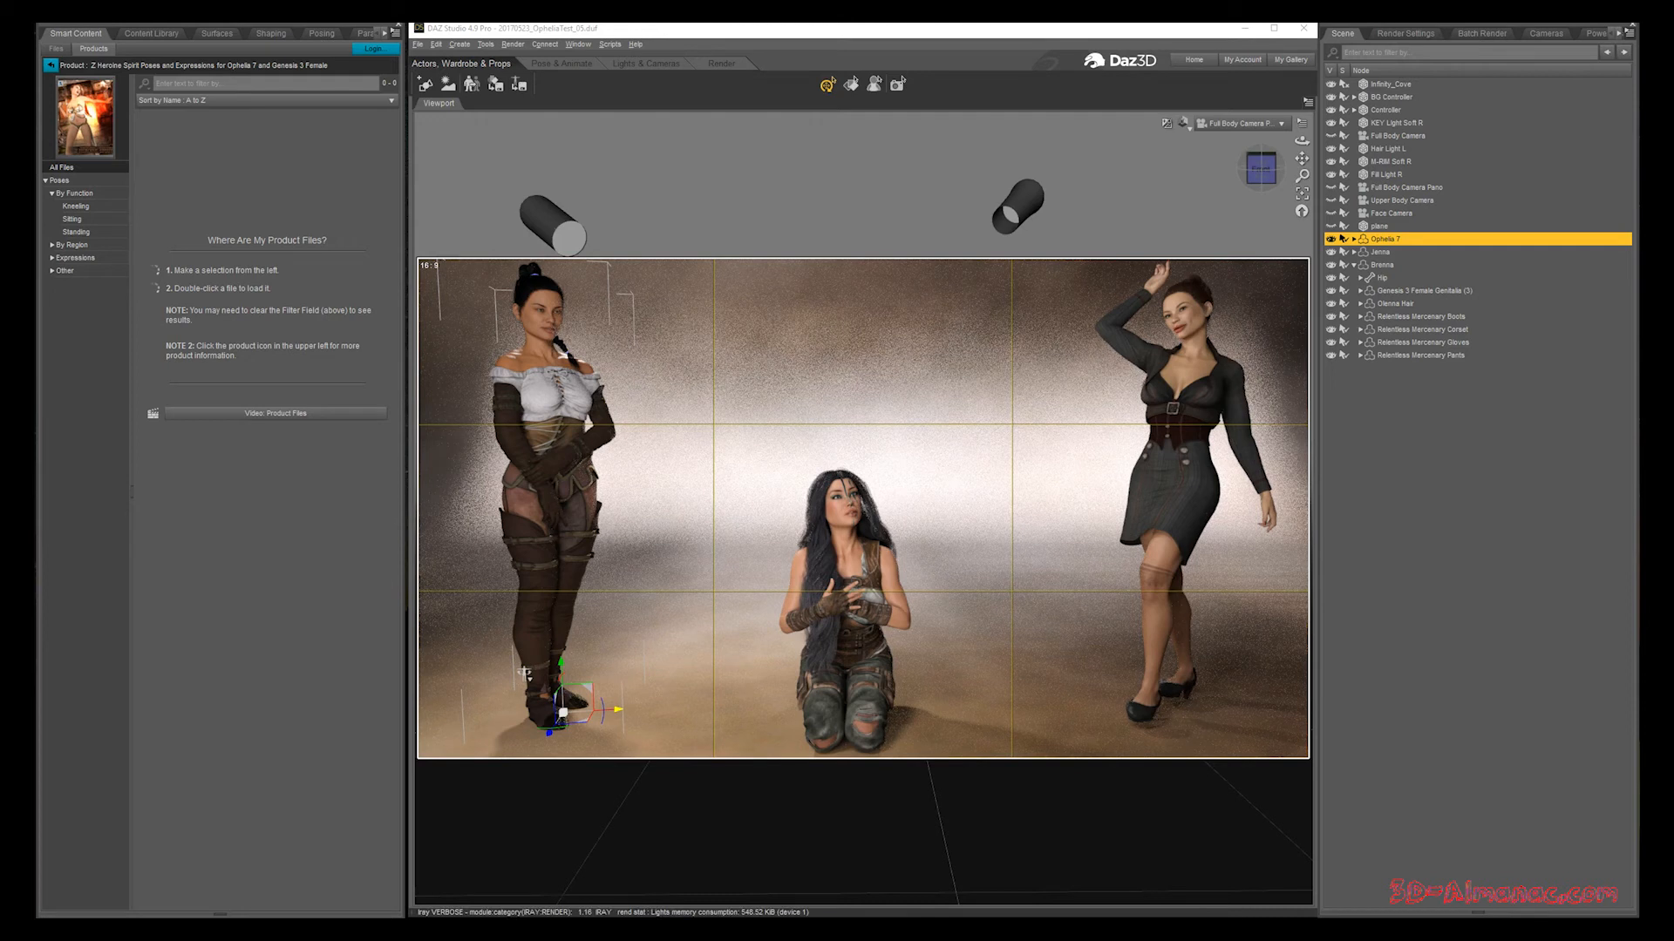
# Step: Look through the Kneeling, Sitting and Standing poses of Z Heroine Spirit Poses and Expressions, plus its Expressions and Other categories
pyautogui.click(76, 207)
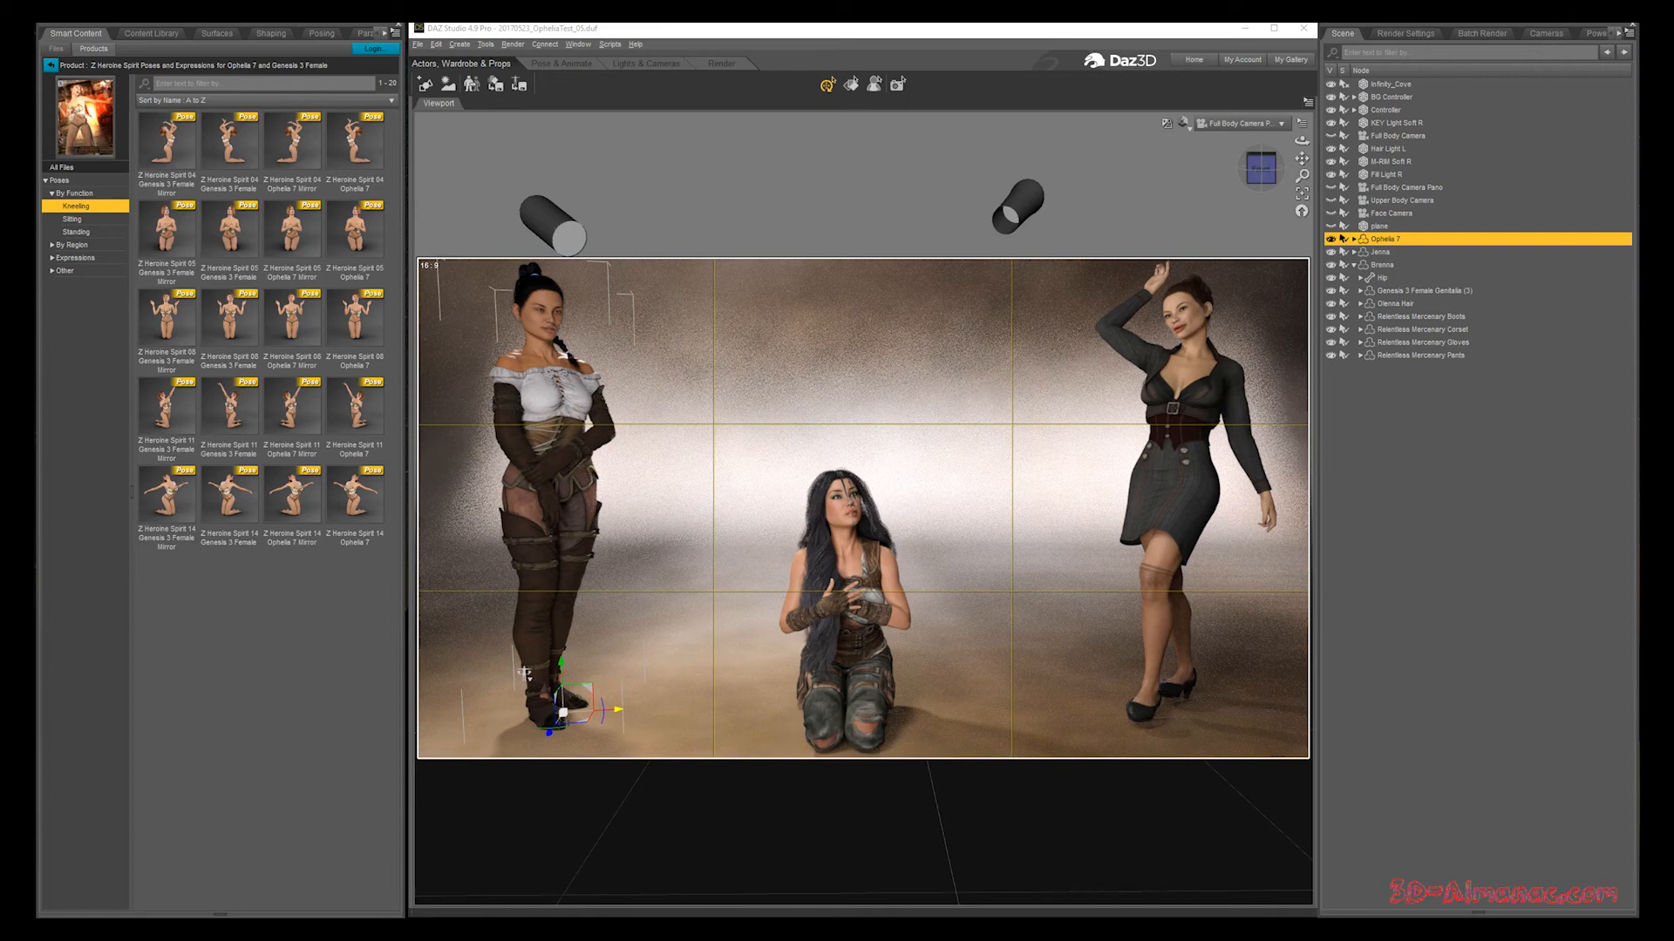
pyautogui.click(73, 219)
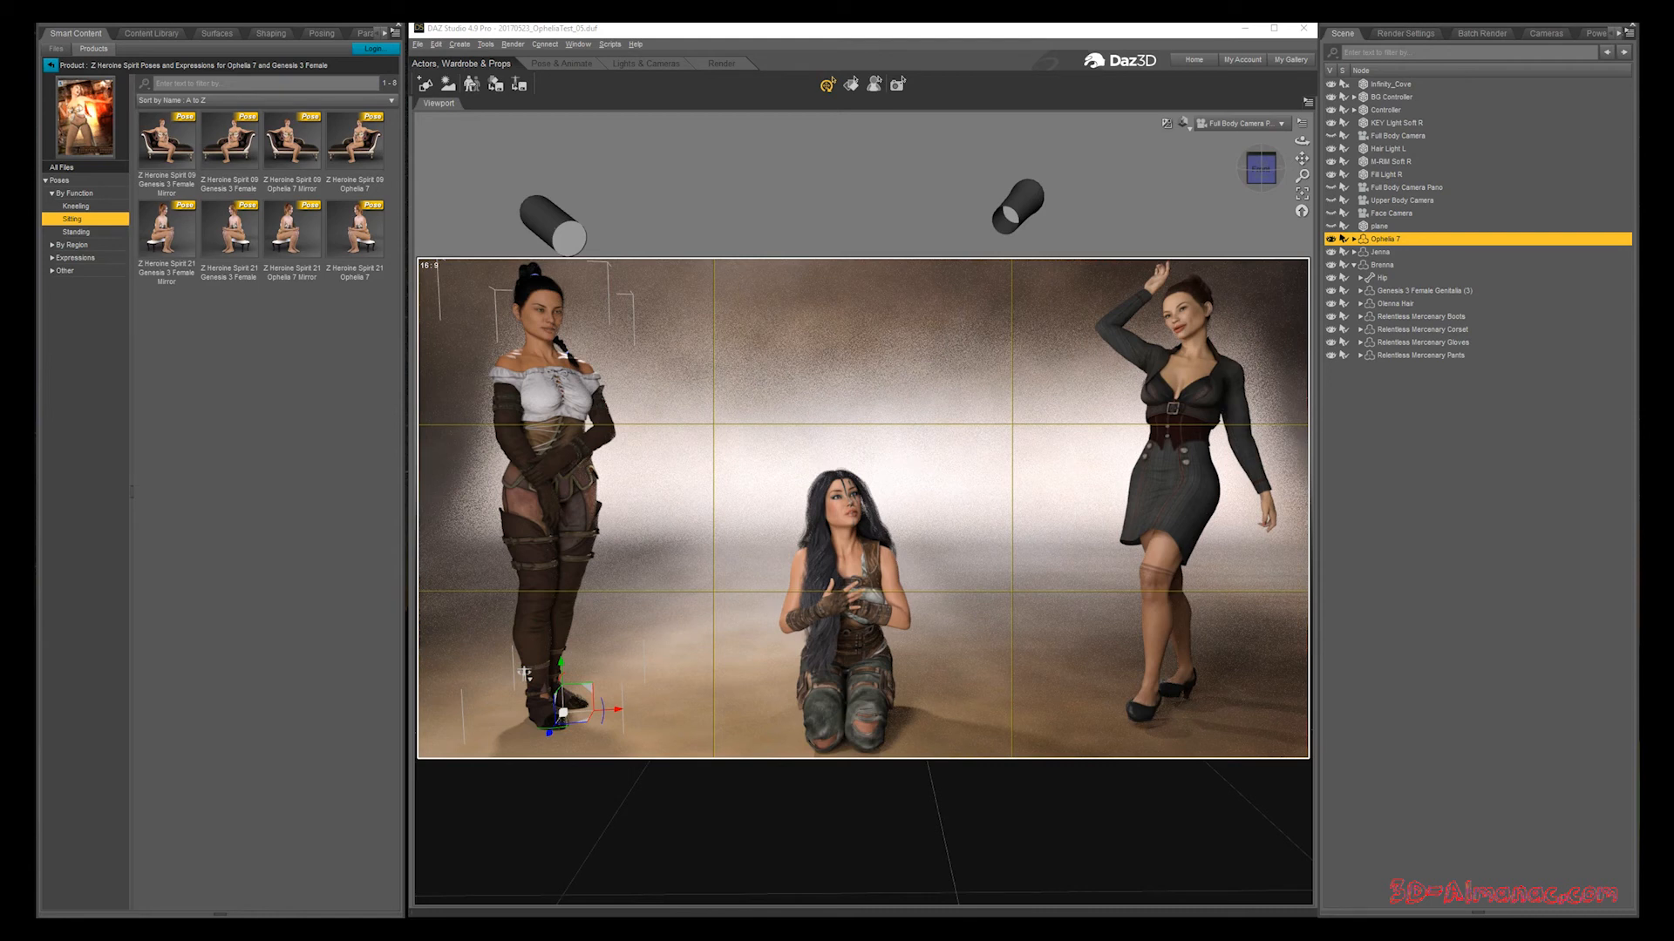
pyautogui.click(76, 231)
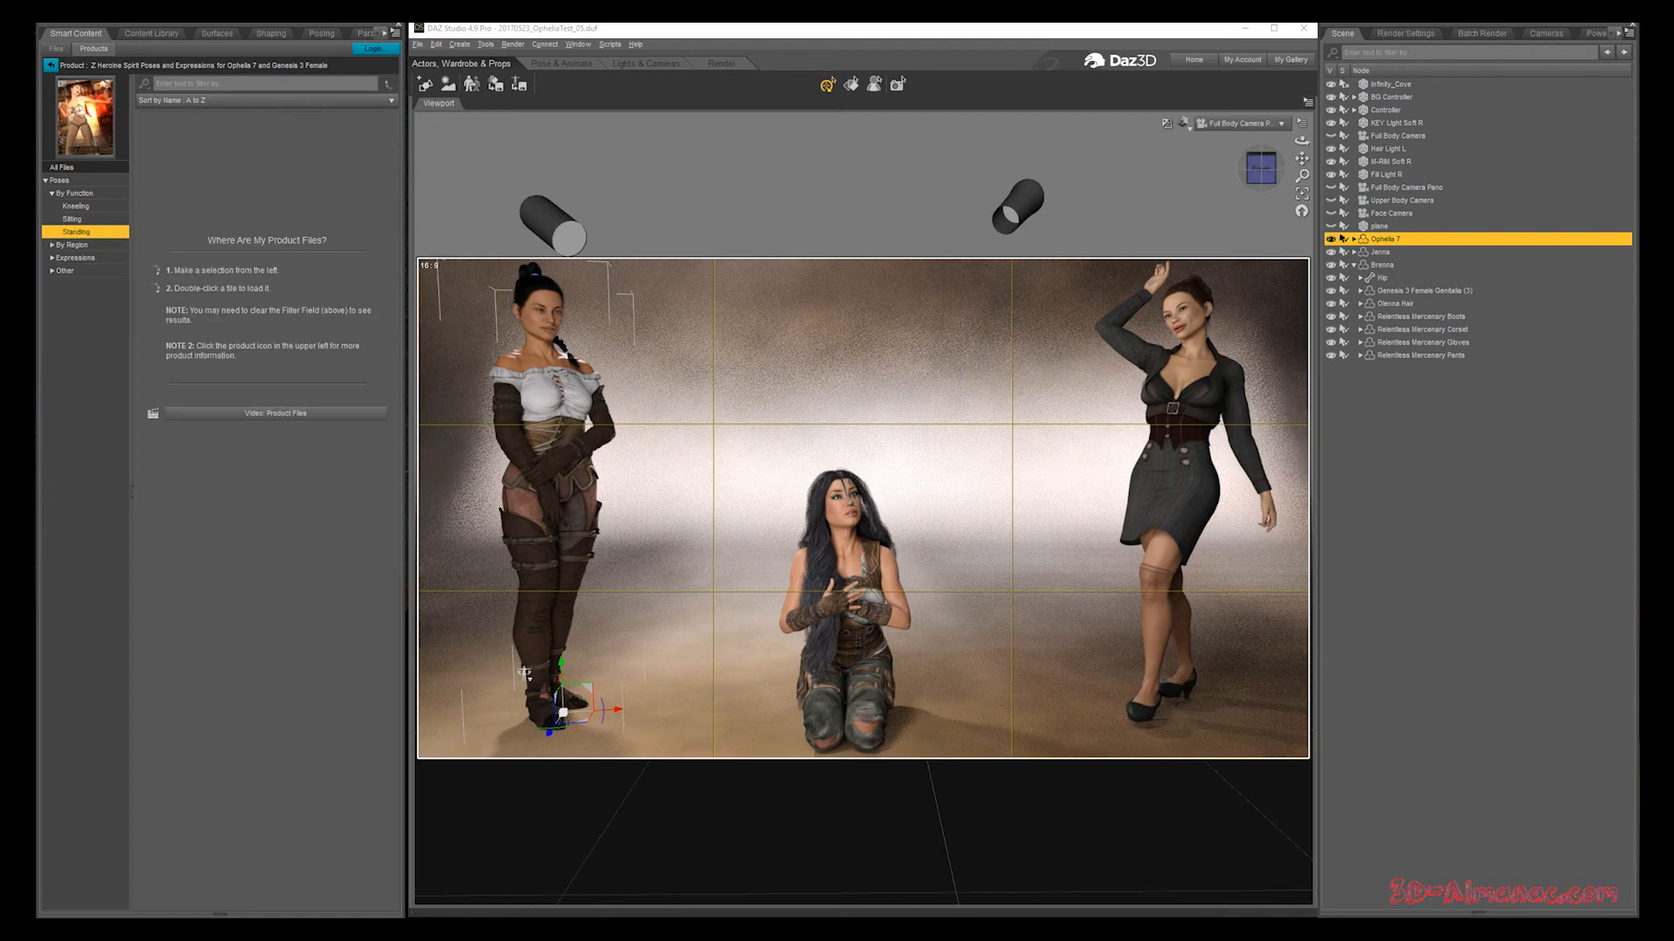
pyautogui.scroll(-10, 267, 510)
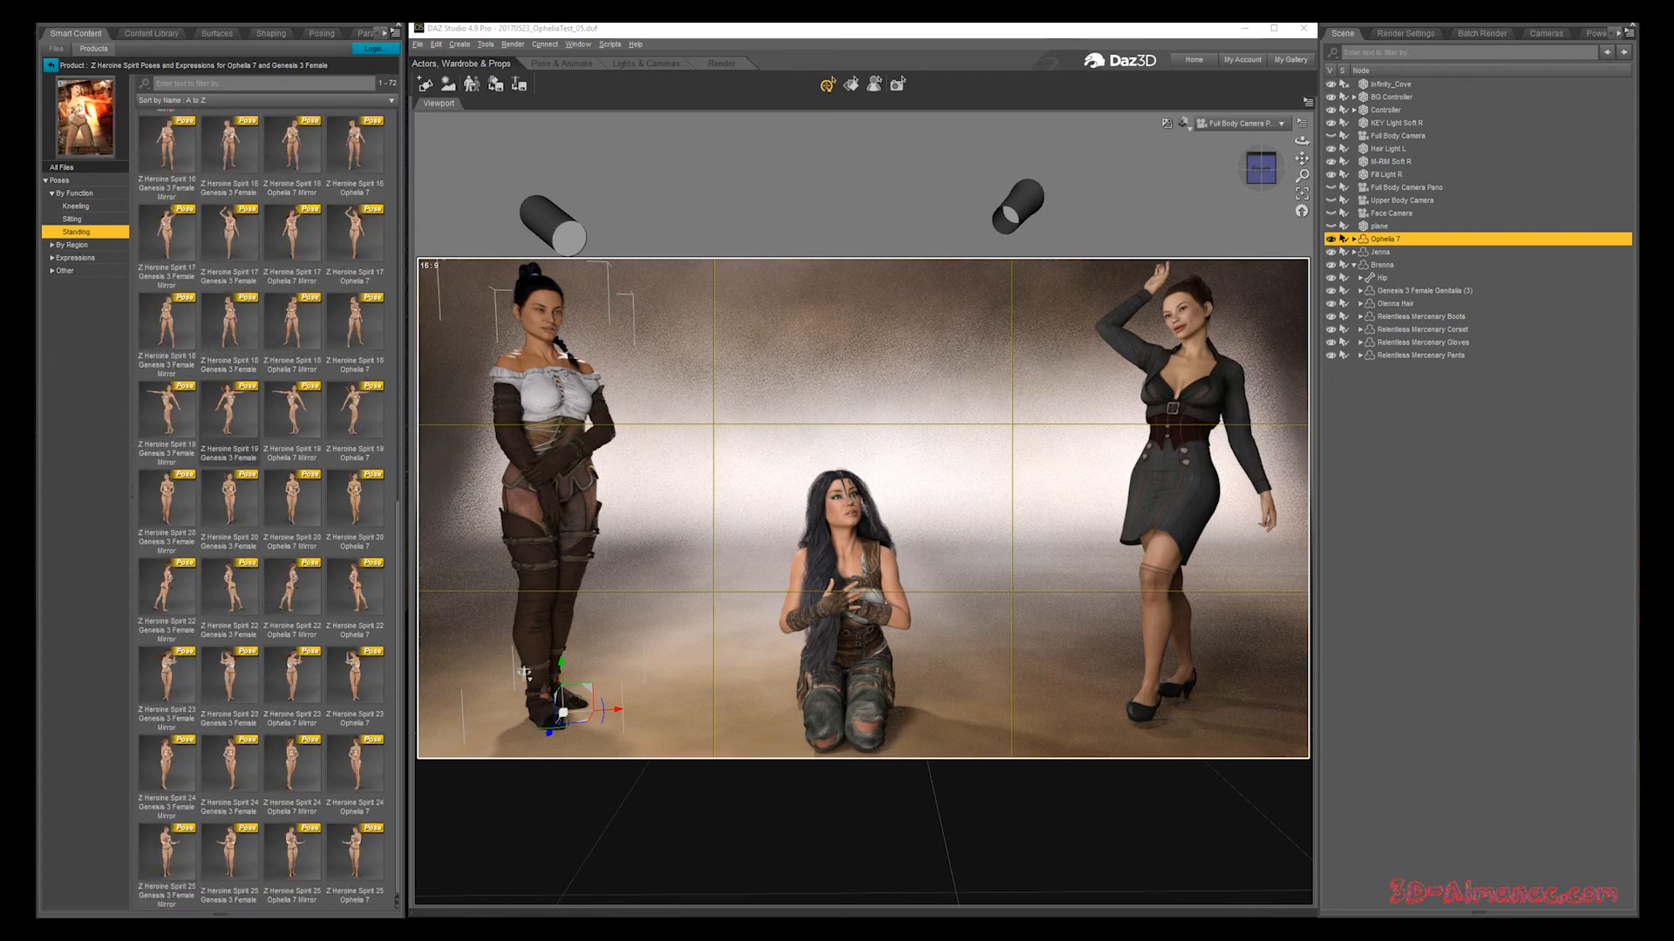
pyautogui.scroll(10, 267, 510)
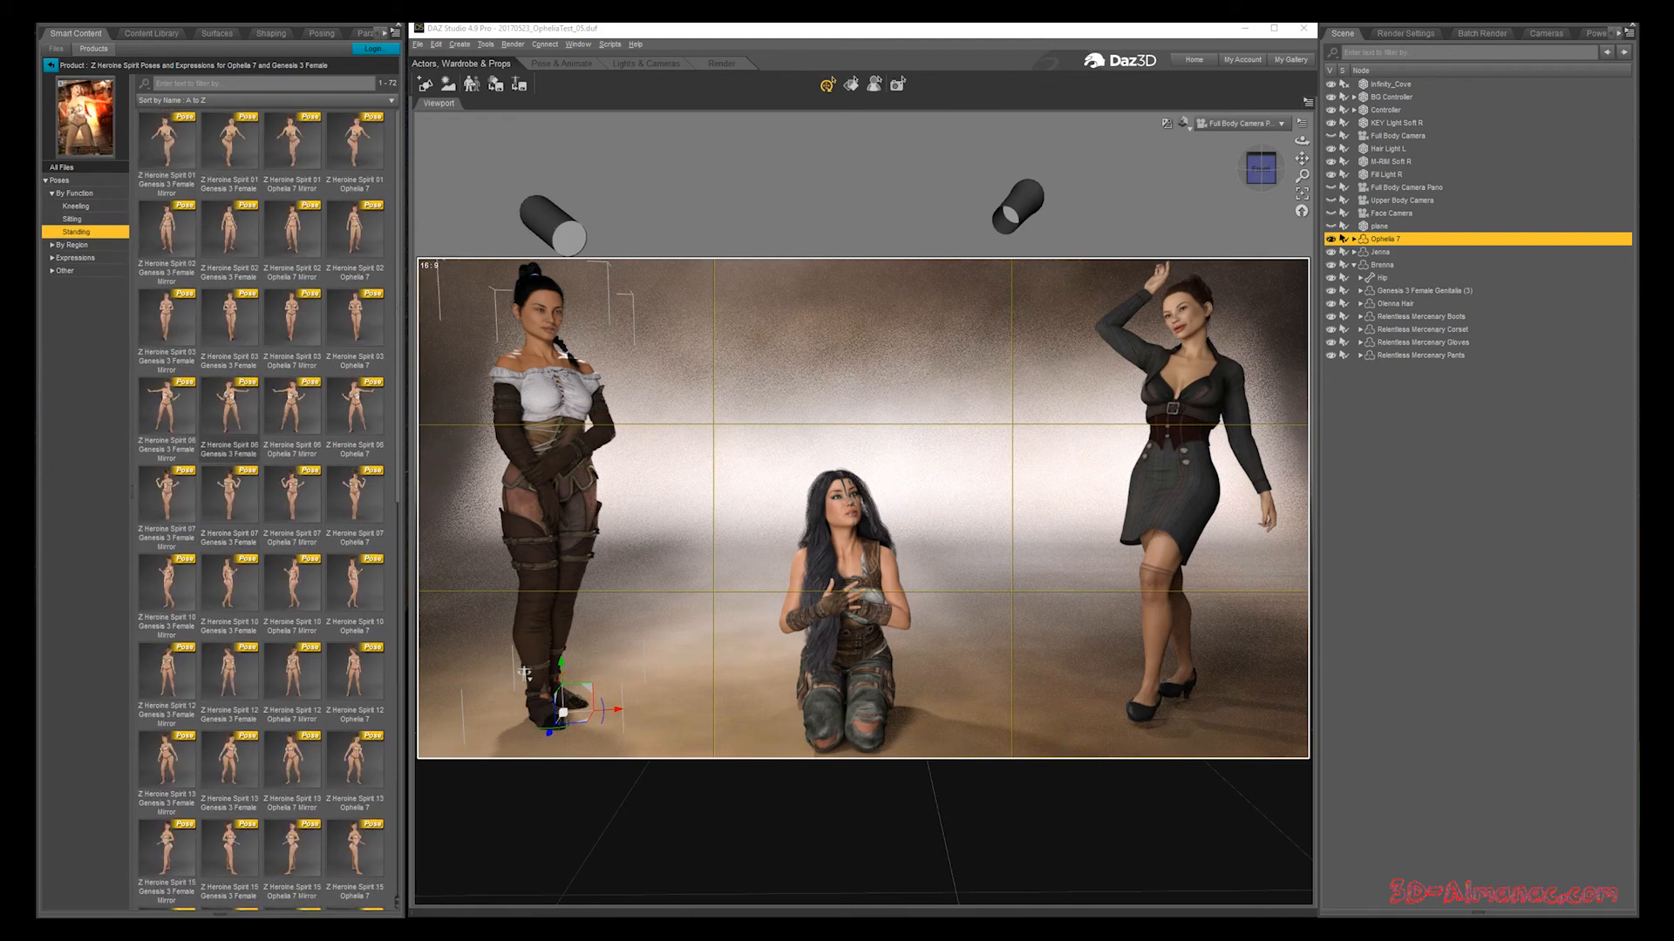
pyautogui.click(76, 258)
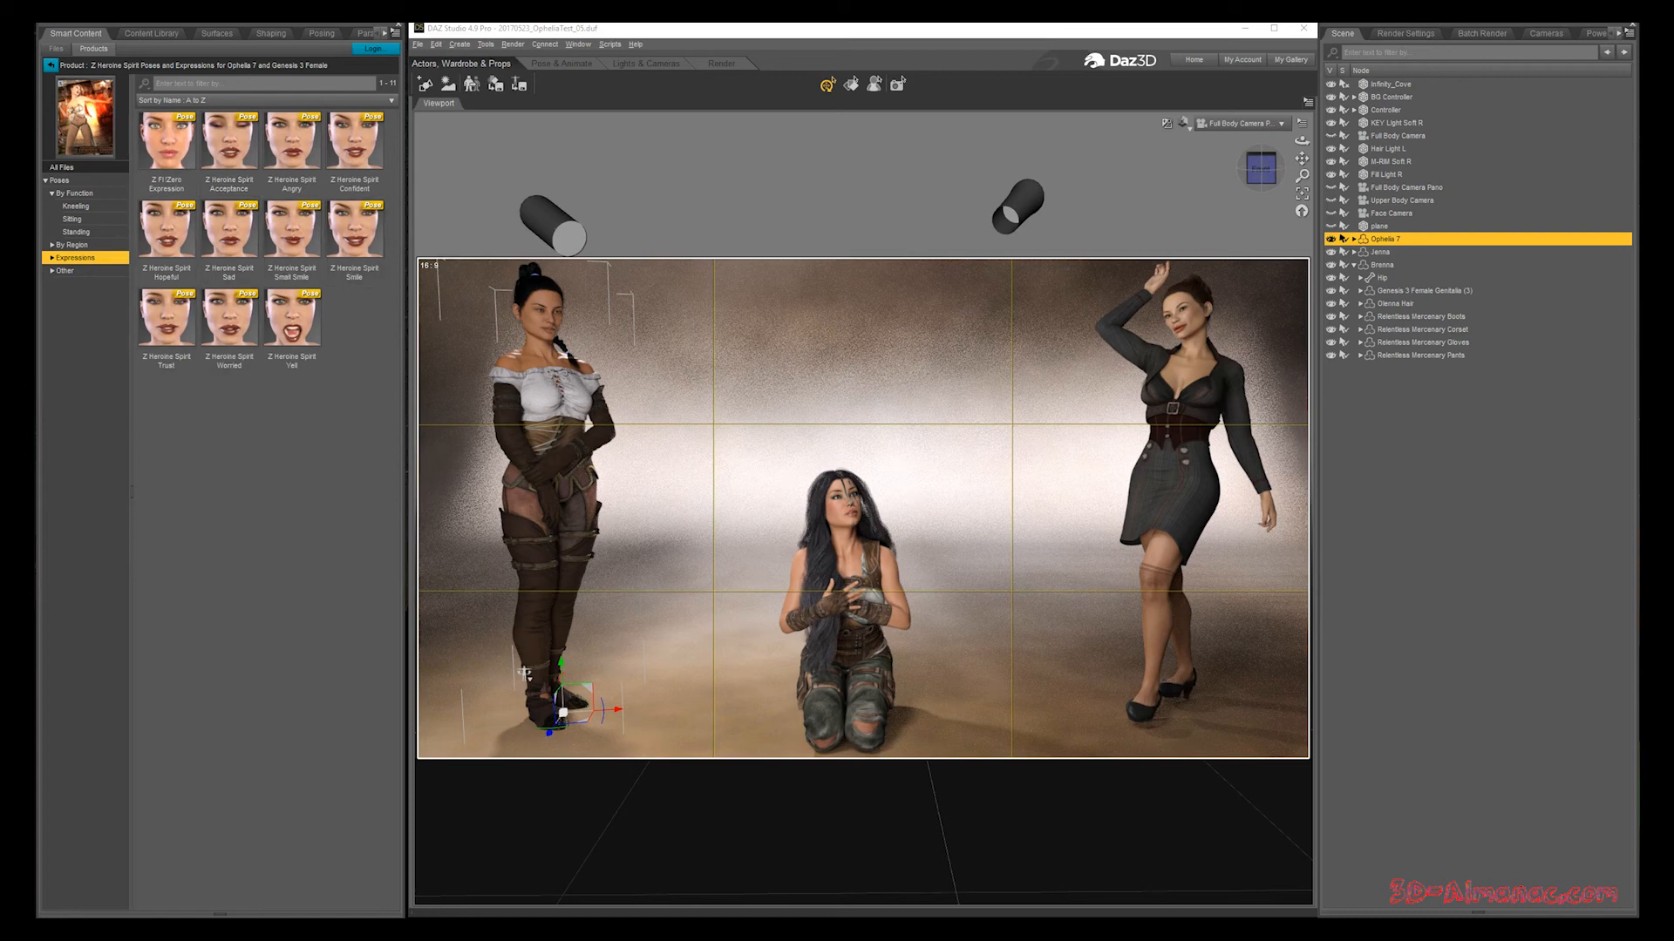
pyautogui.click(65, 270)
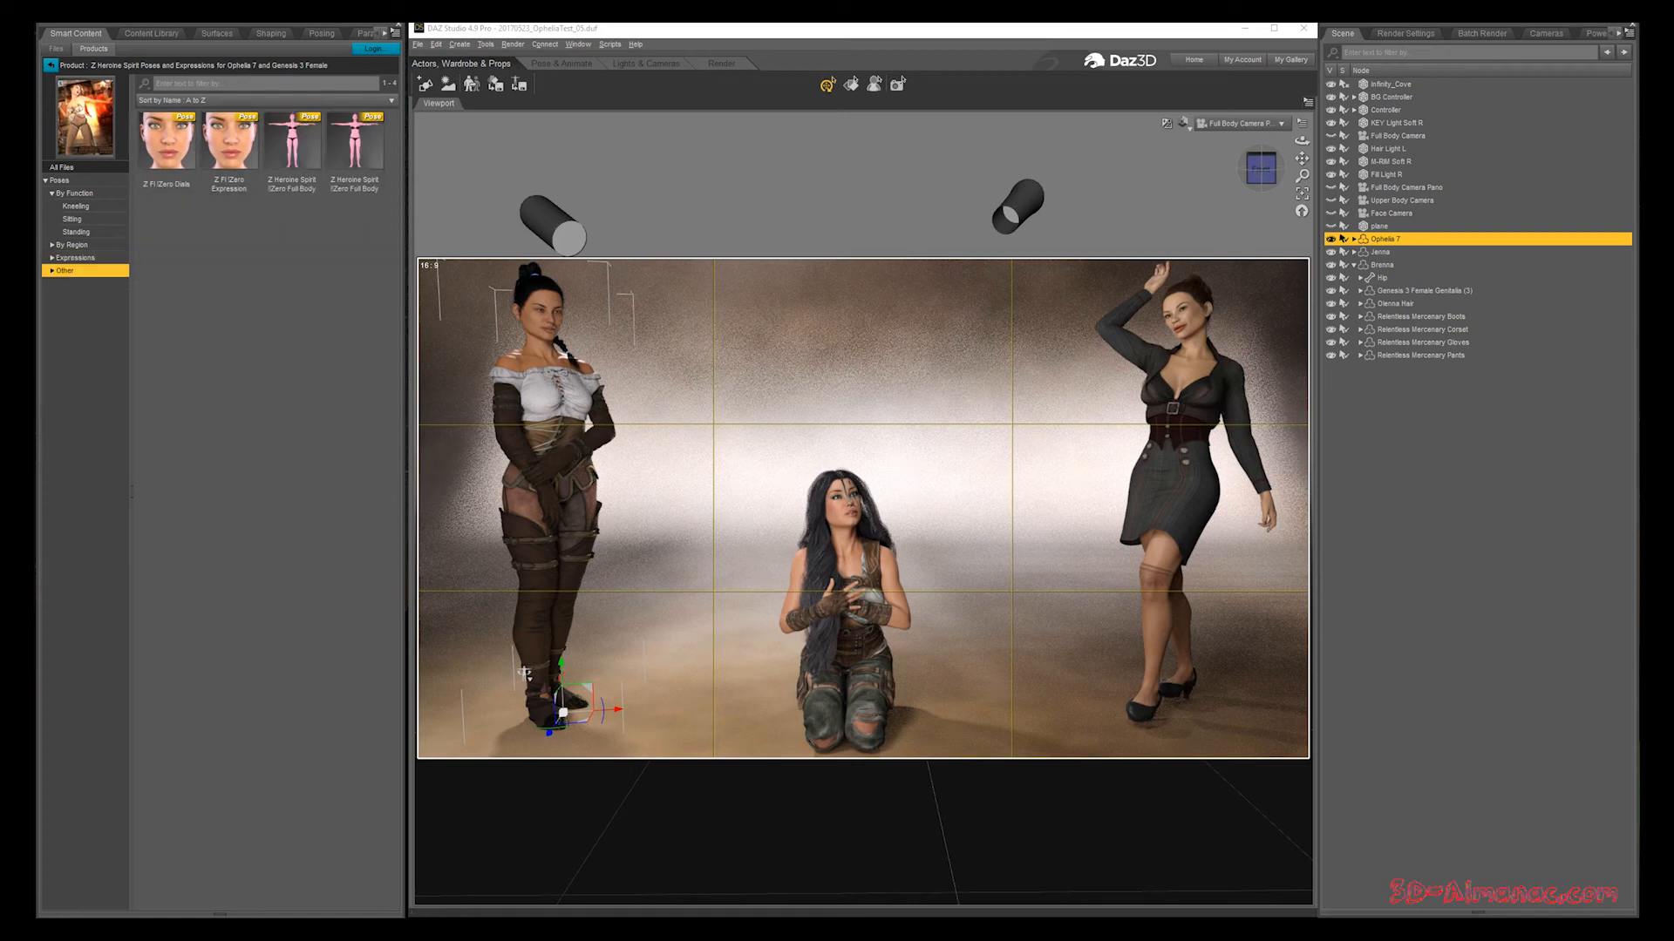